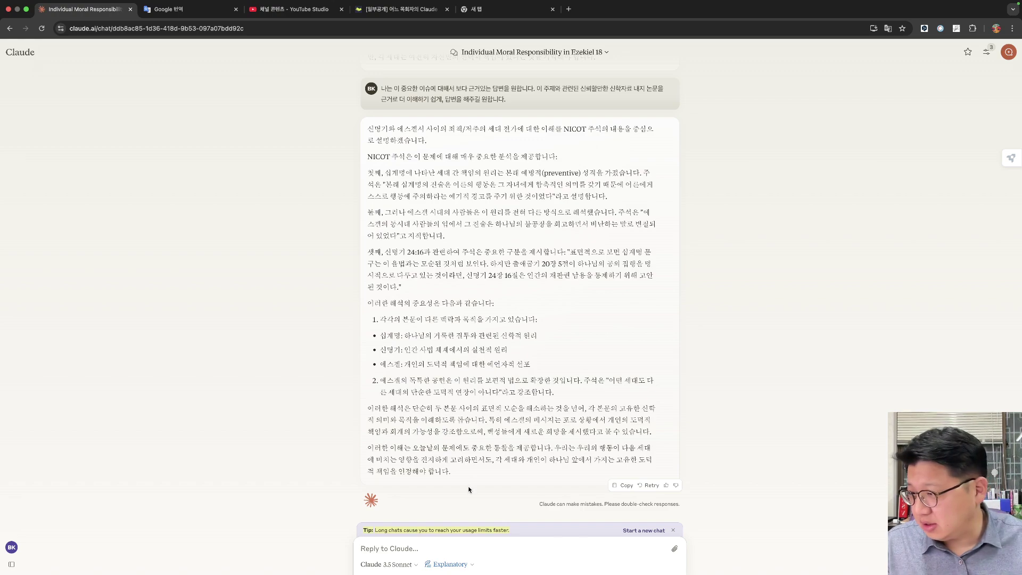
Start a reply to Claude with the text "18장에서 언급되고 있는 '속담'에 대한 이슈에".
key("super+equal")
key("super+equal")
key("super+equal")
key("super+equal")
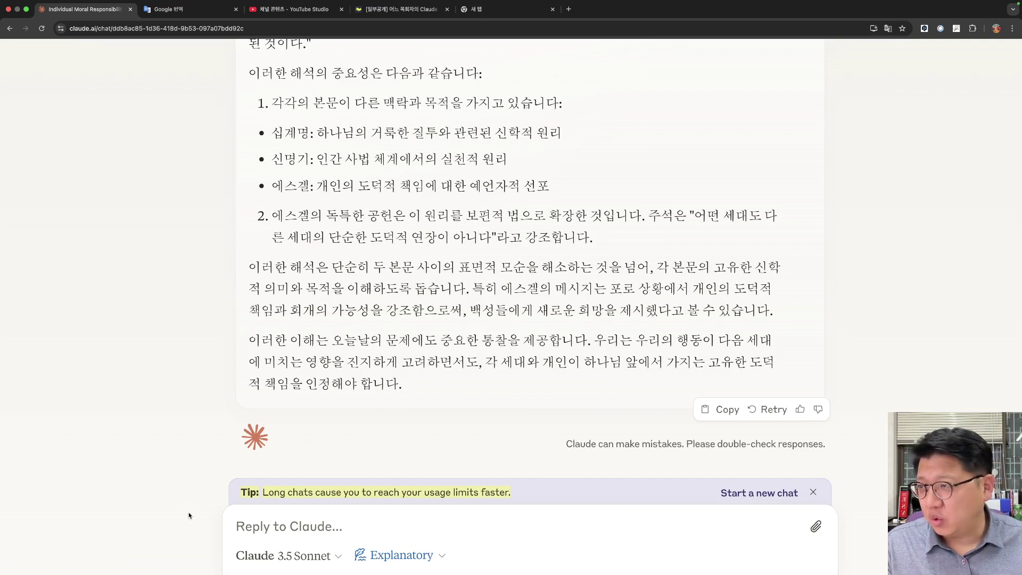
left_click(241, 529)
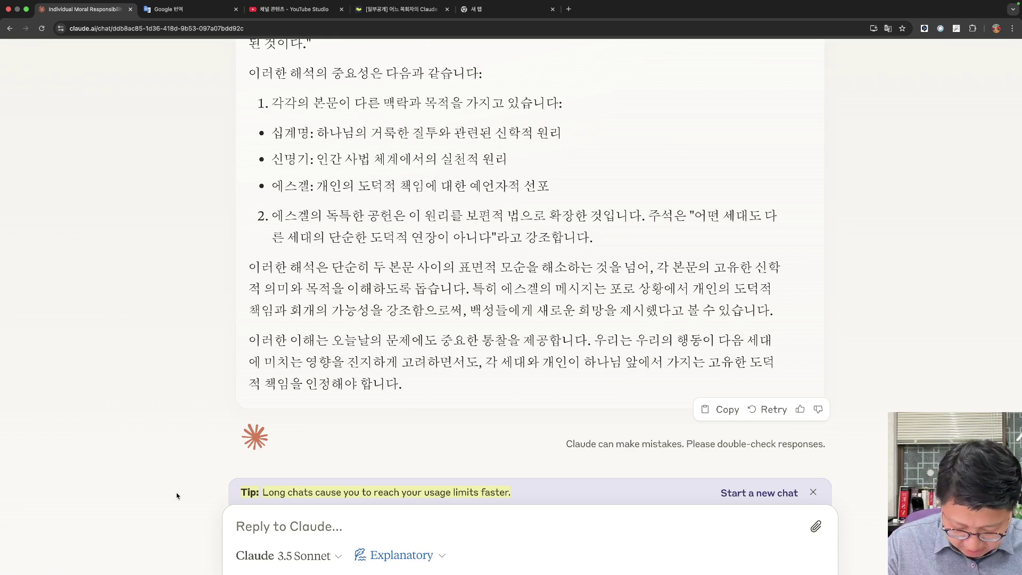
type("18장에서 언급되고 ")
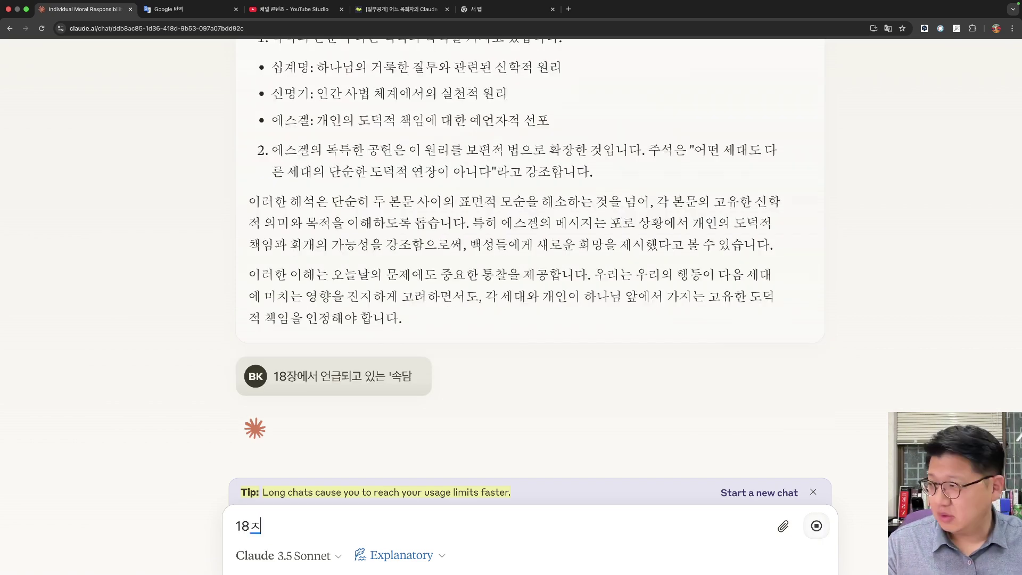
type("있는 '속대")
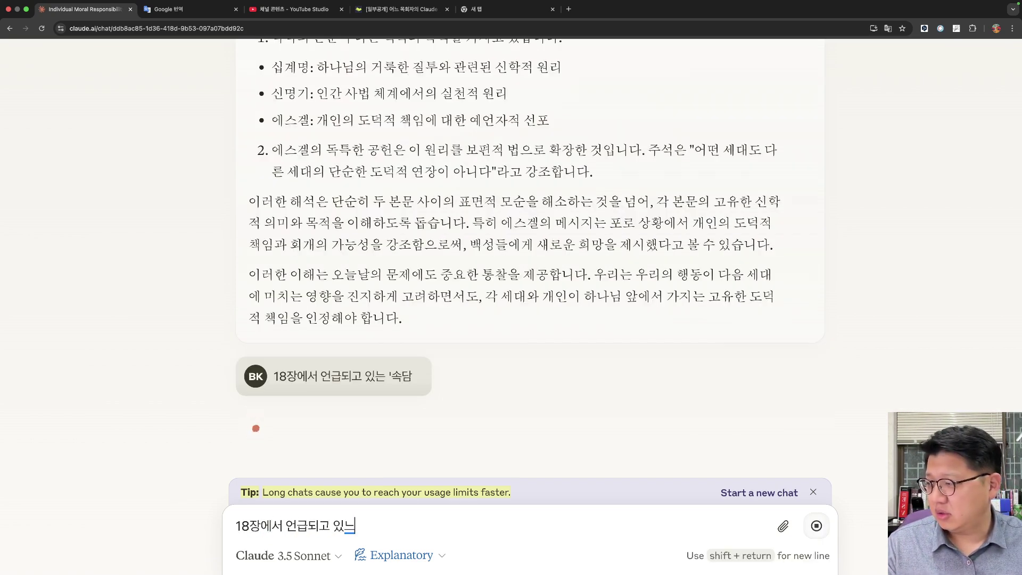
type("'에 대한 이")
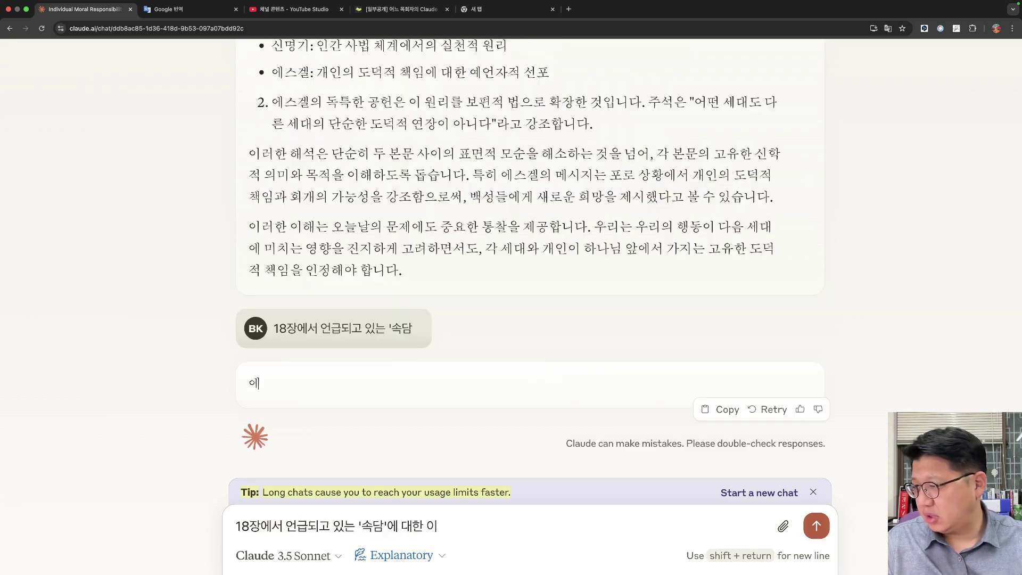
type("슈에")
Remove "에 대한" before "이슈에" and finish the sentence so it ends "'속담' 이슈에 대한 맥락에서 본문을 이해하려고 한다.".
key("Left")
key("Left")
key("Left")
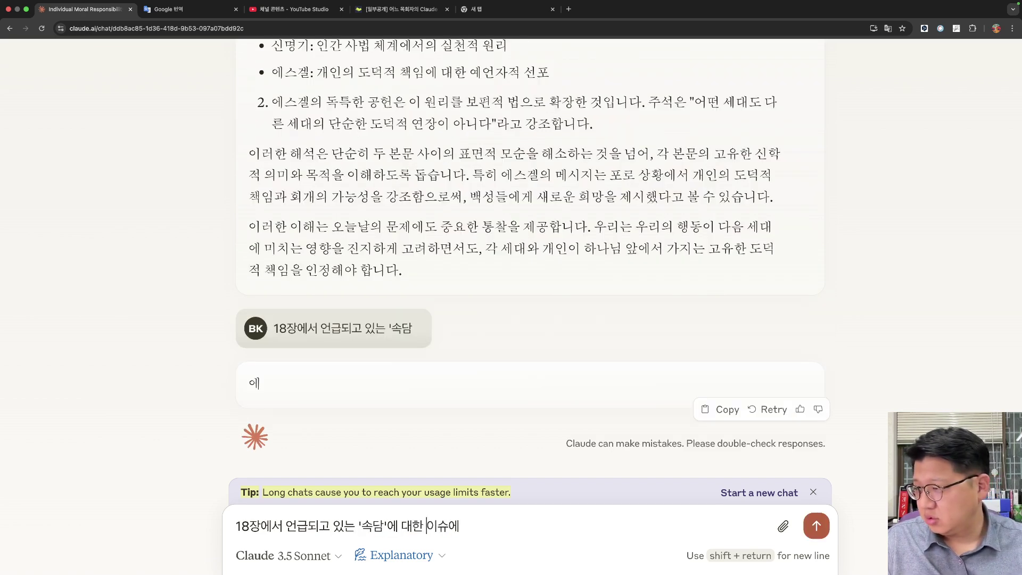
key("BackSpace")
key("BackSpace")
key("BackSpace")
key("BackSpace")
key("BackSpace")
key("Right")
key("Right")
key("Right")
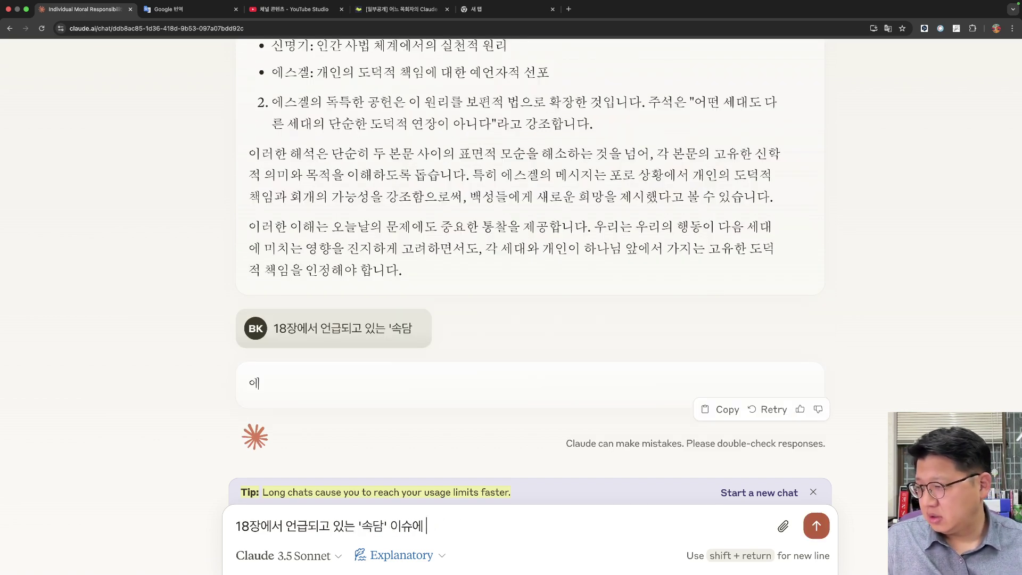
type("대한")
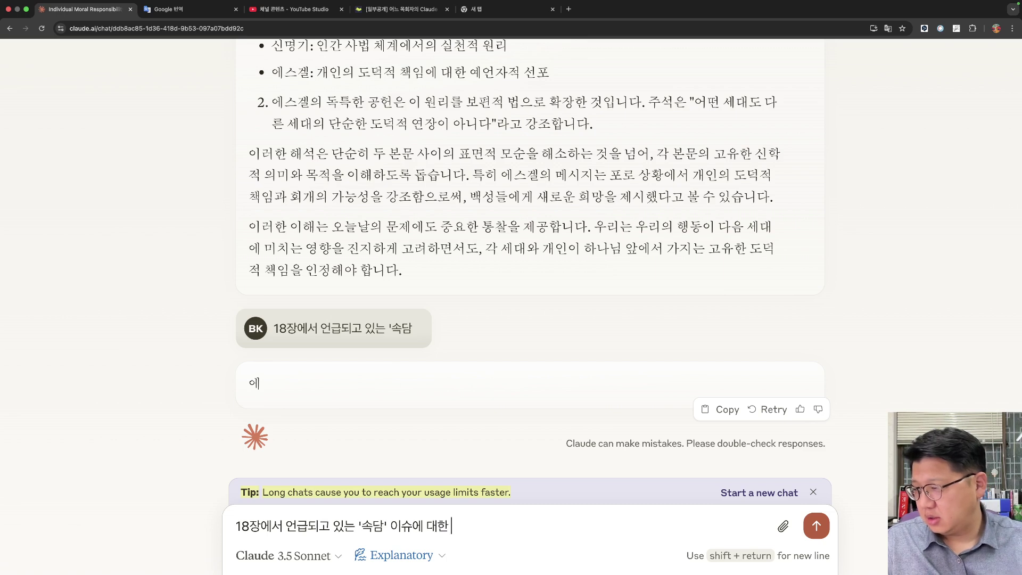
type(" 맥라락에서")
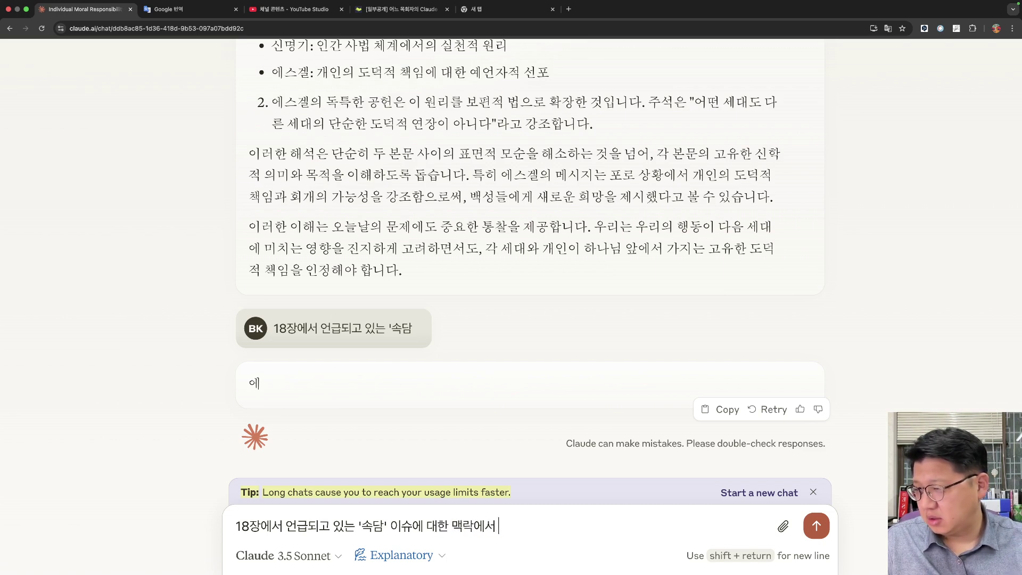
type(" 본문을 이애하려고 한다.")
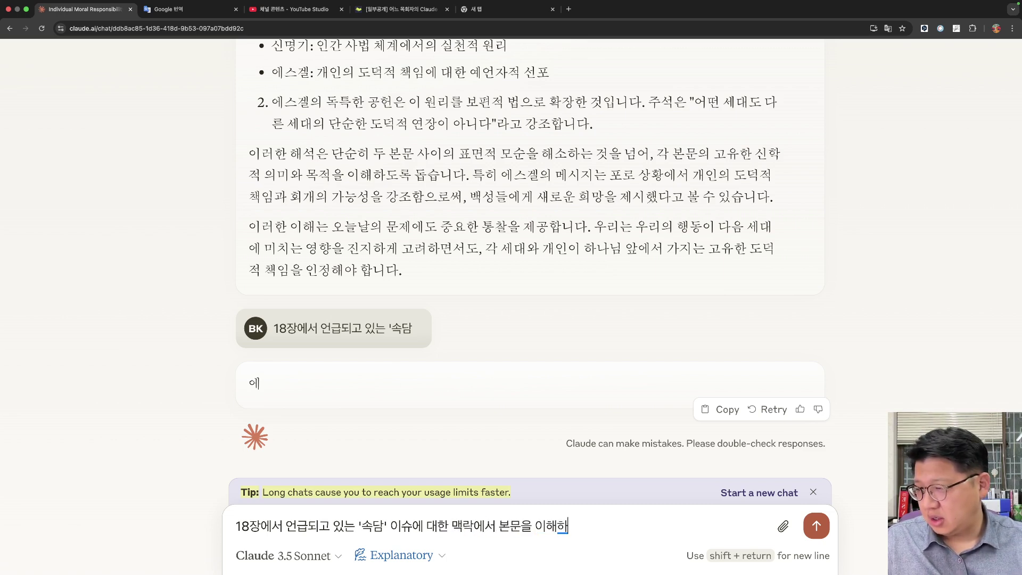
Insert "나는" at the beginning of the drafted sentence, before "18장에서".
key("super+space")
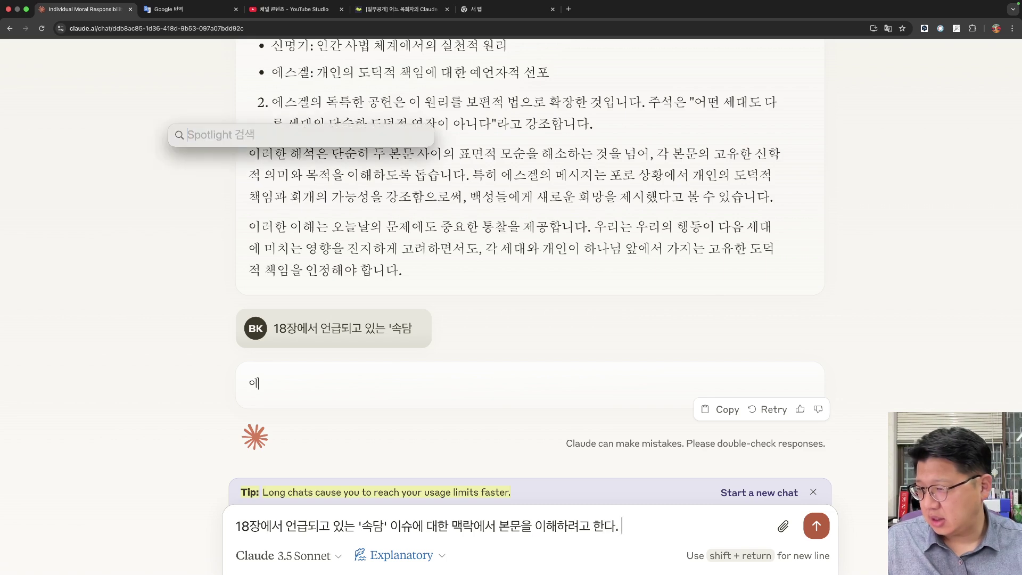
key("Escape")
left_click(236, 526)
type("나는")
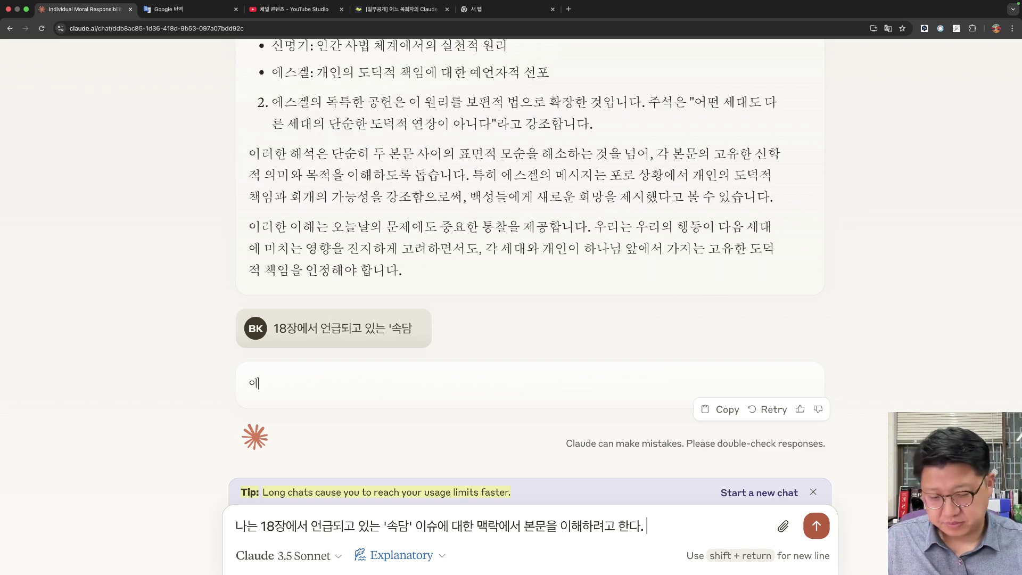
Add a second line to the draft: "그러나 18장이 17장과 19장의 맥락에서 어떻게 바르게 이해해야하는지를 너가 도우라.".
key("shift+Return")
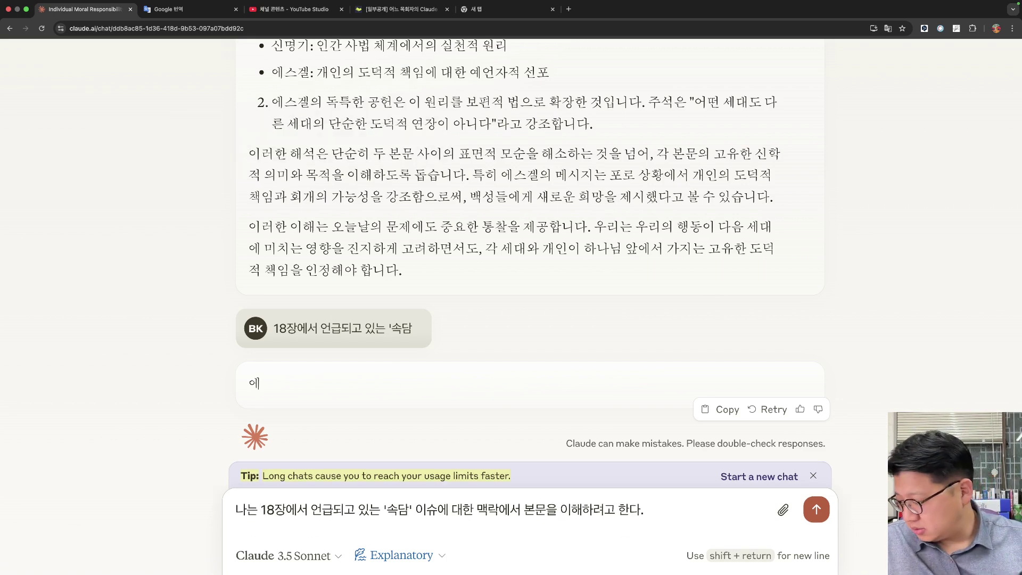
type("그러나")
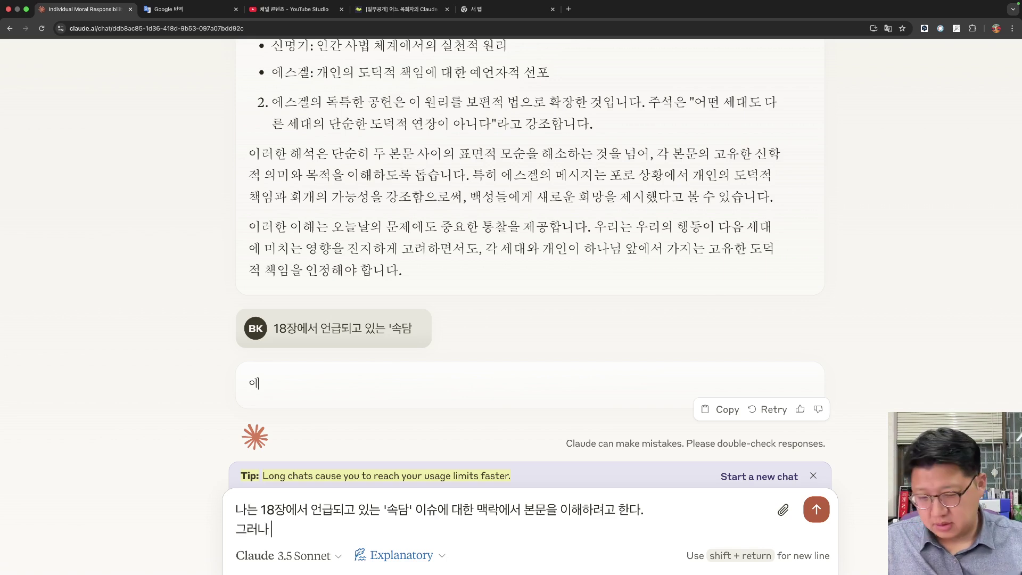
type(" 18장이")
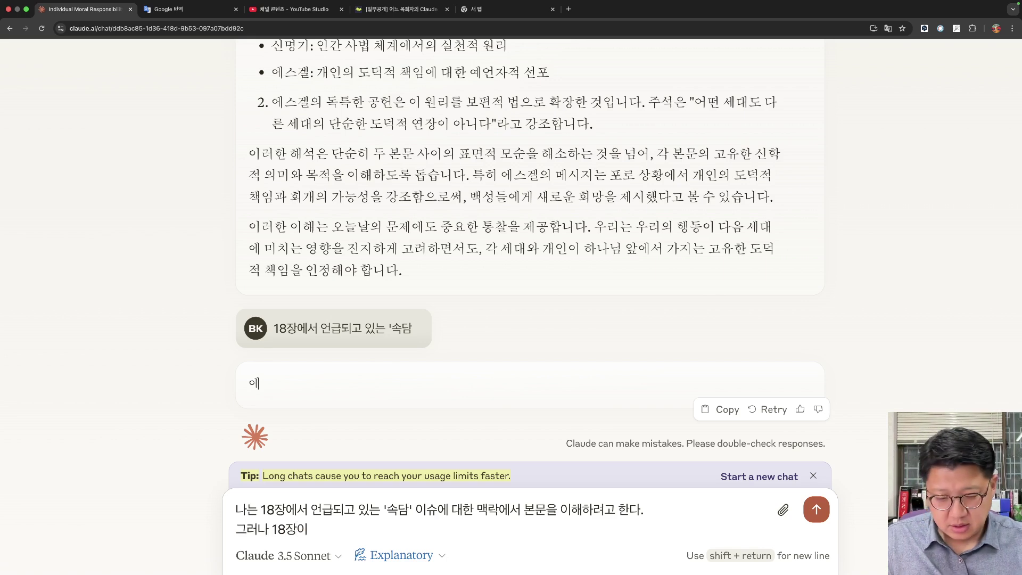
type(" 17장과 19장의 멜")
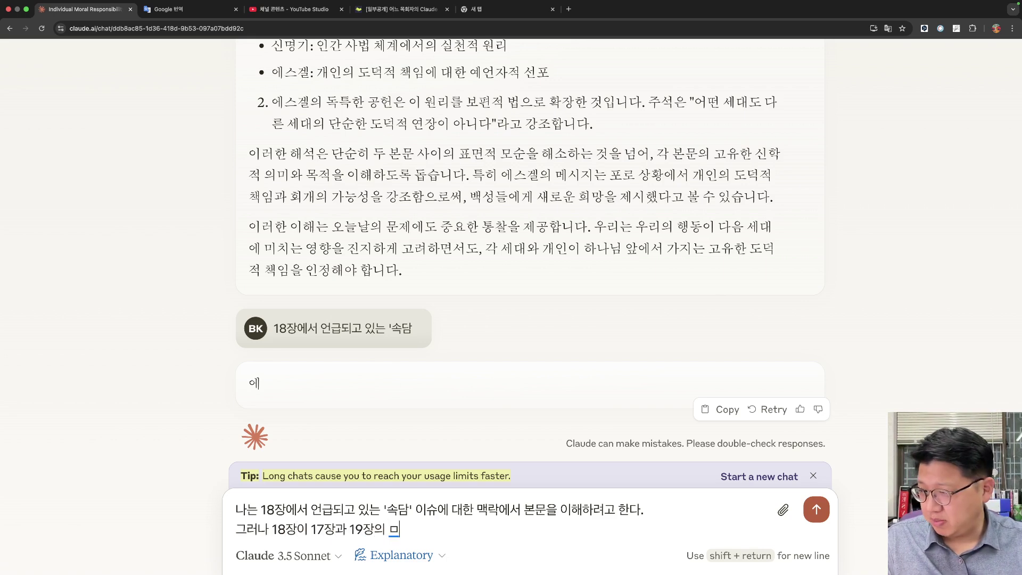
type("락에서 어떻")
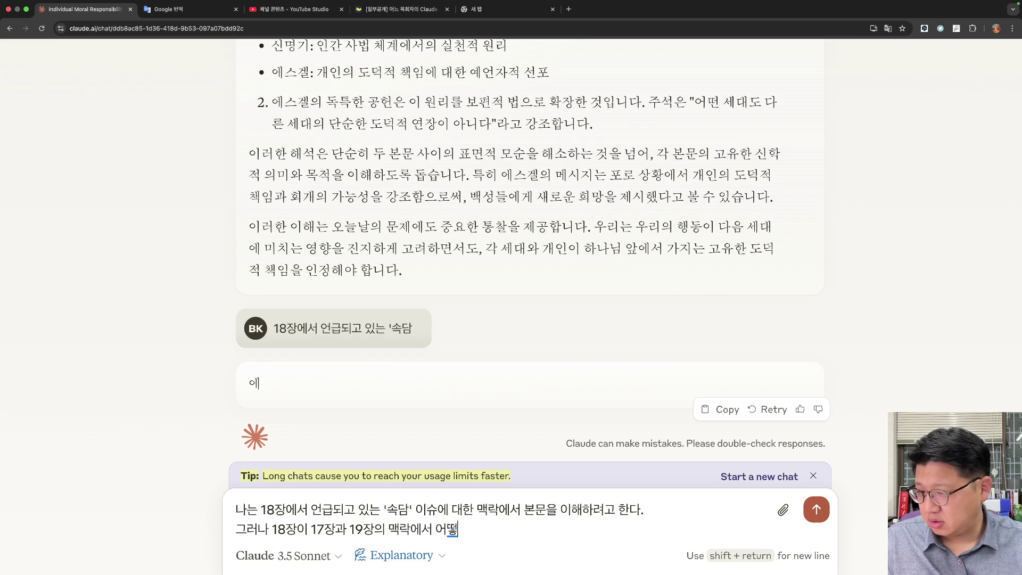
type("게 바르게 이해")
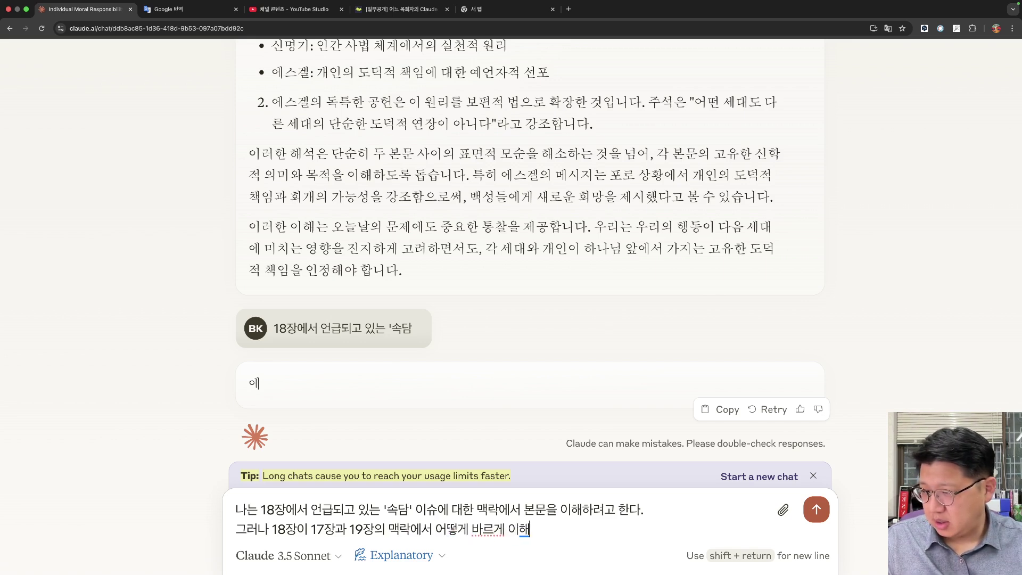
type("해야하는지를")
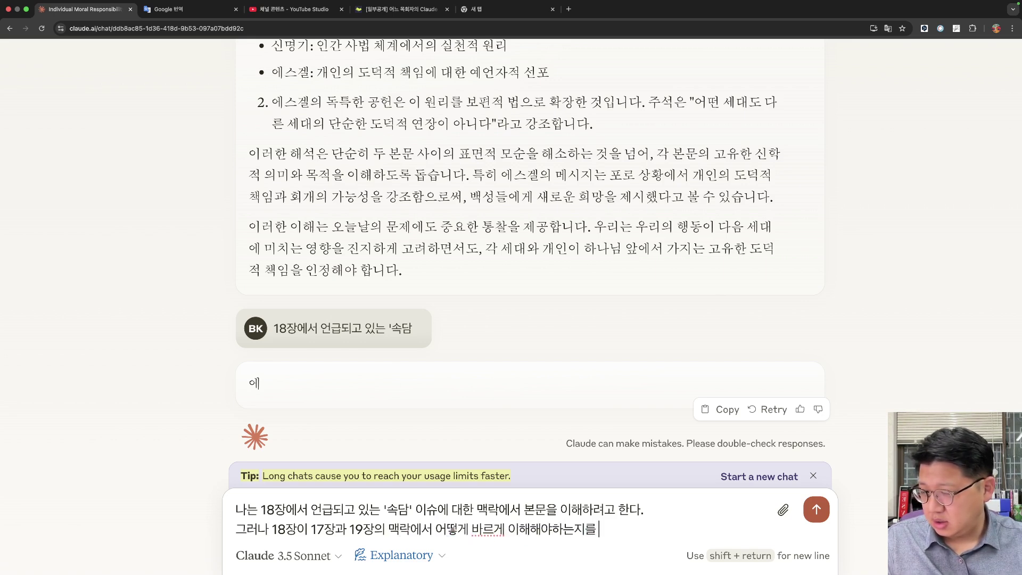
type("너가 도우라.")
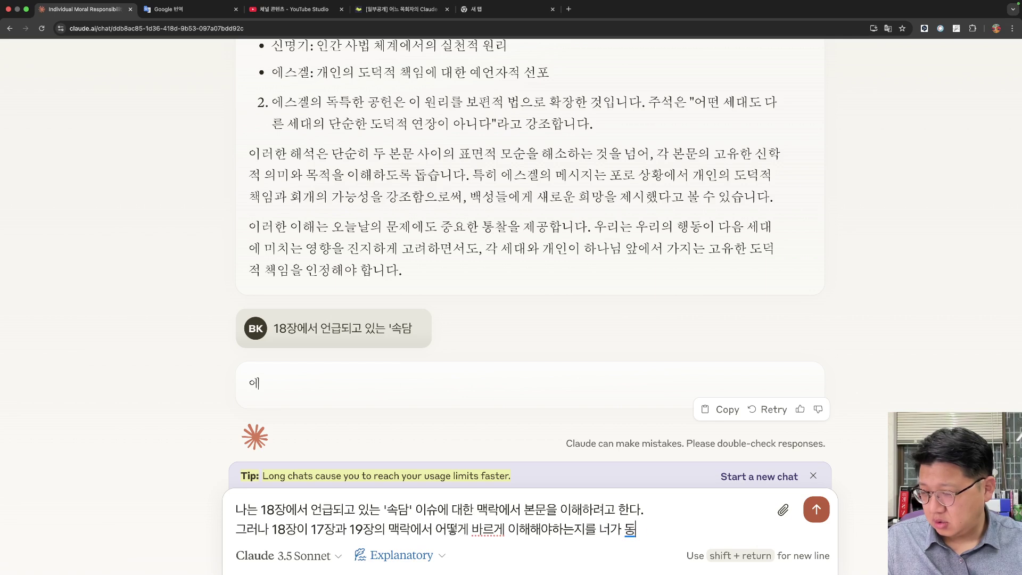
Begin a third line in the draft with "특히 17장에서는 예루살렘에 대한 바벨론의 1,2차 침공과".
key("shift+Return")
type("ㅌ특히")
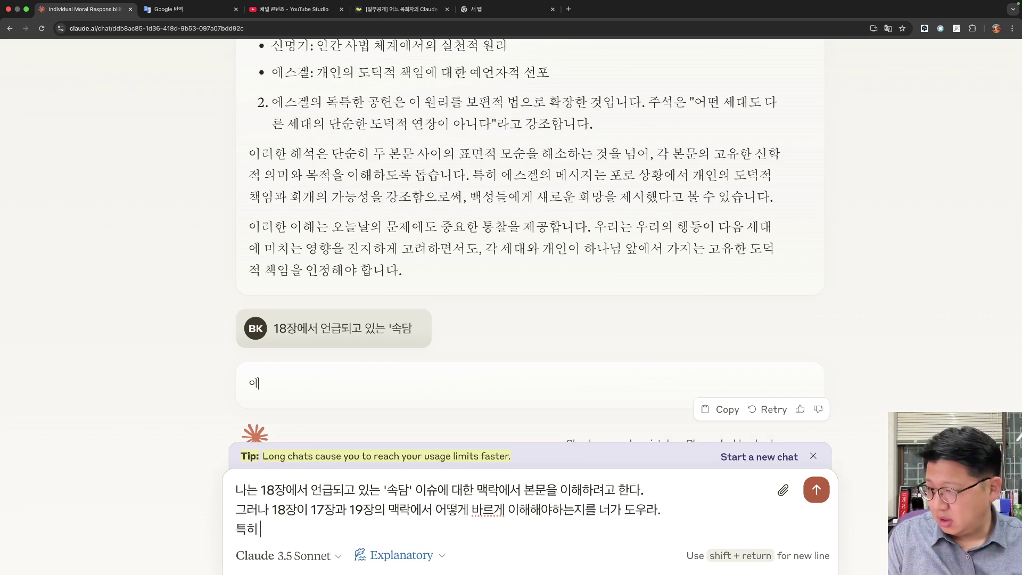
type(" 17장에서는 이")
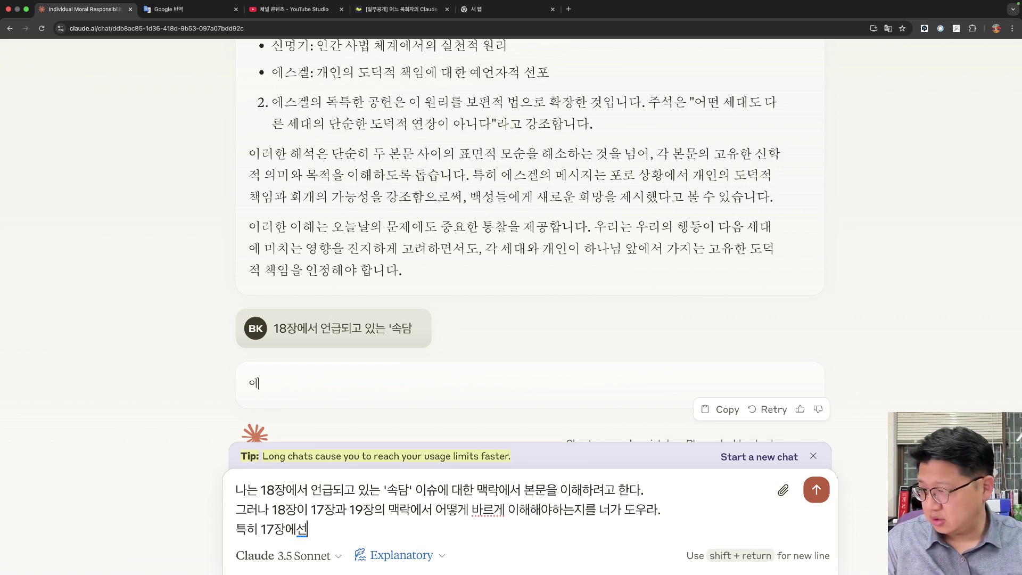
key("BackSpace")
type("예루살렘이")
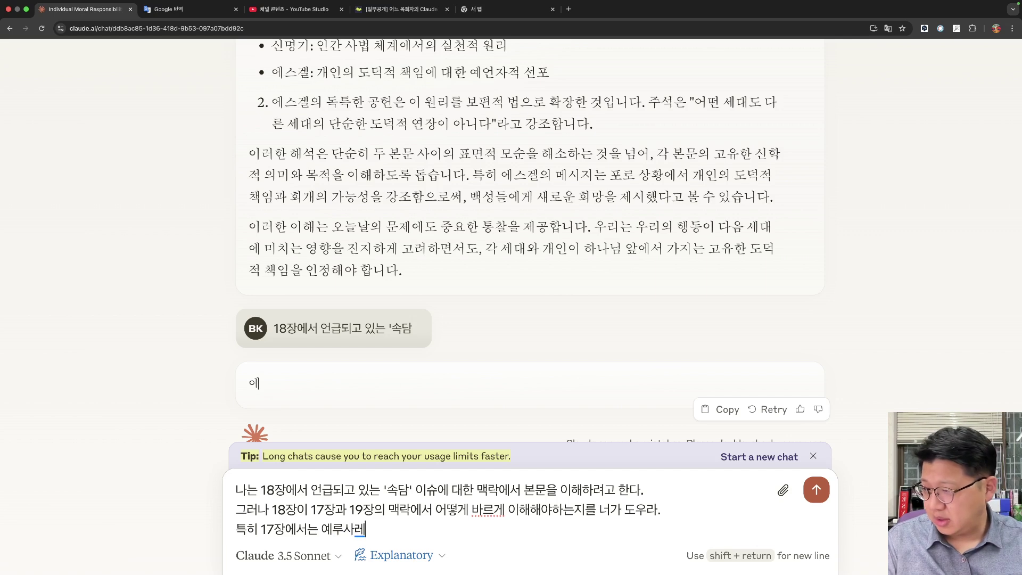
key("BackSpace")
type("의")
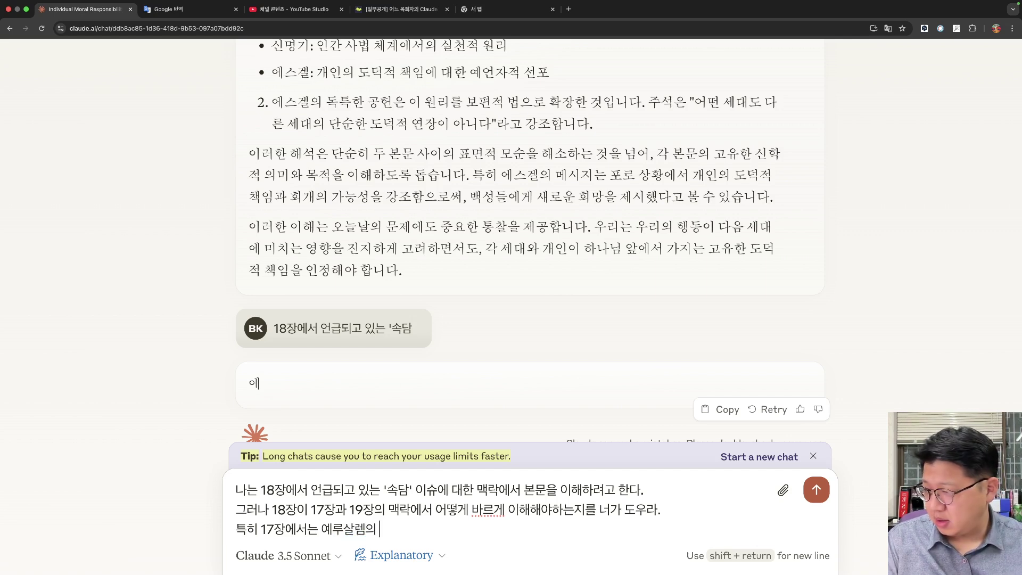
key("BackSpace")
type("에 대한 브")
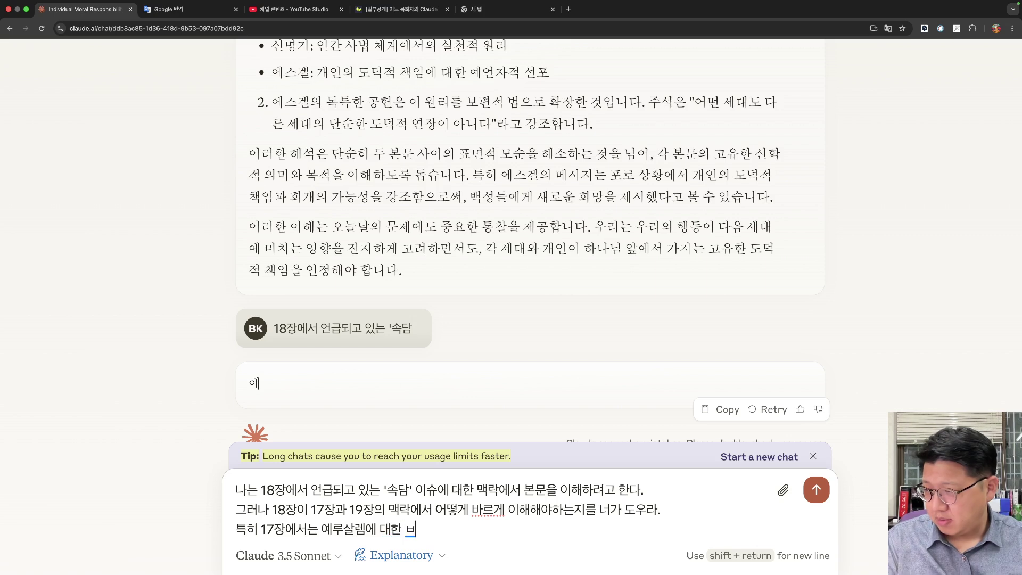
key("BackSpace")
type("바벨론의 1,2,")
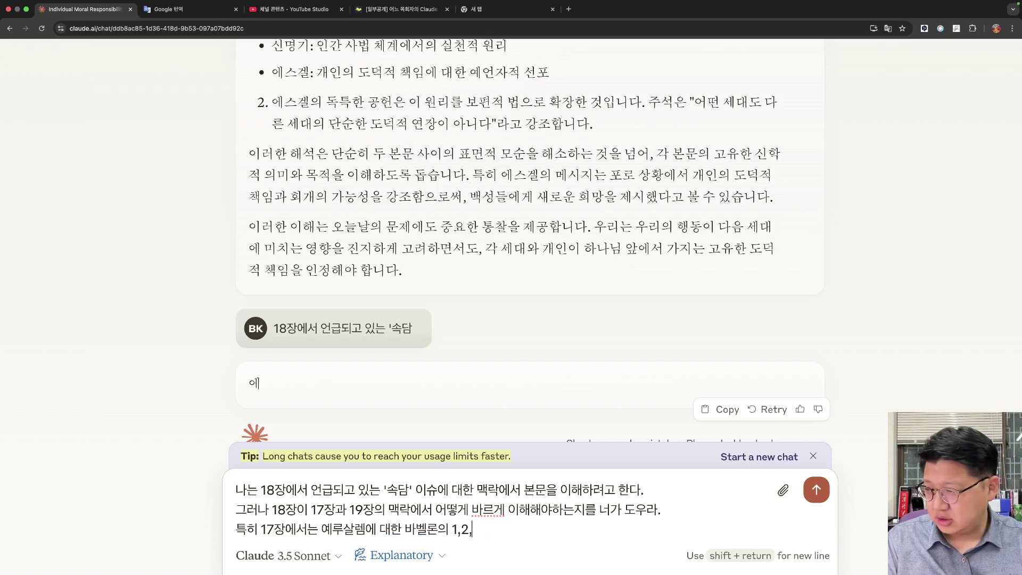
key("BackSpace")
type("차 침공과 ")
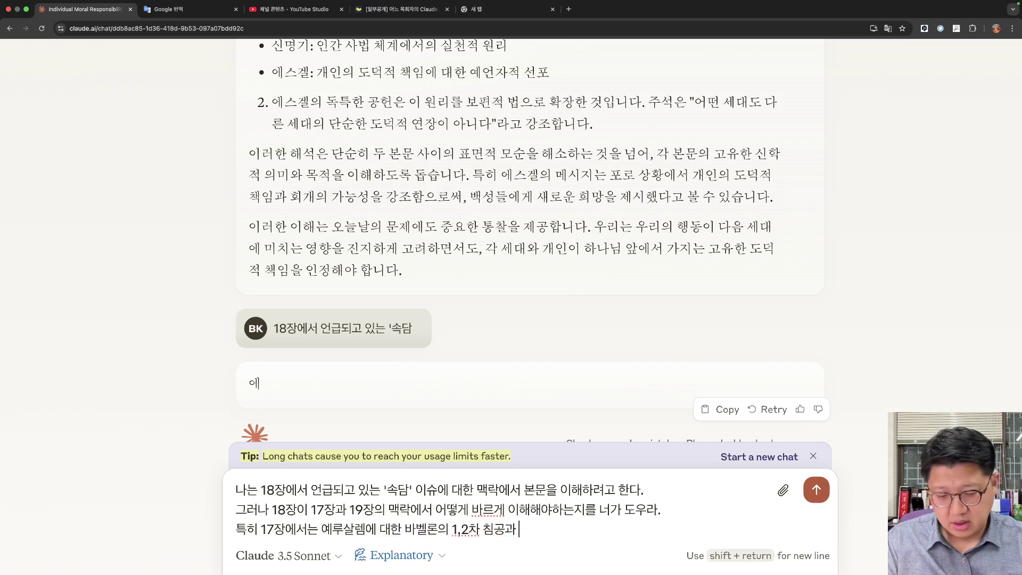
Complete the third line with "그에 따른 포로 유배 등이 역사적 배경으로 한다.".
type("그에 따른")
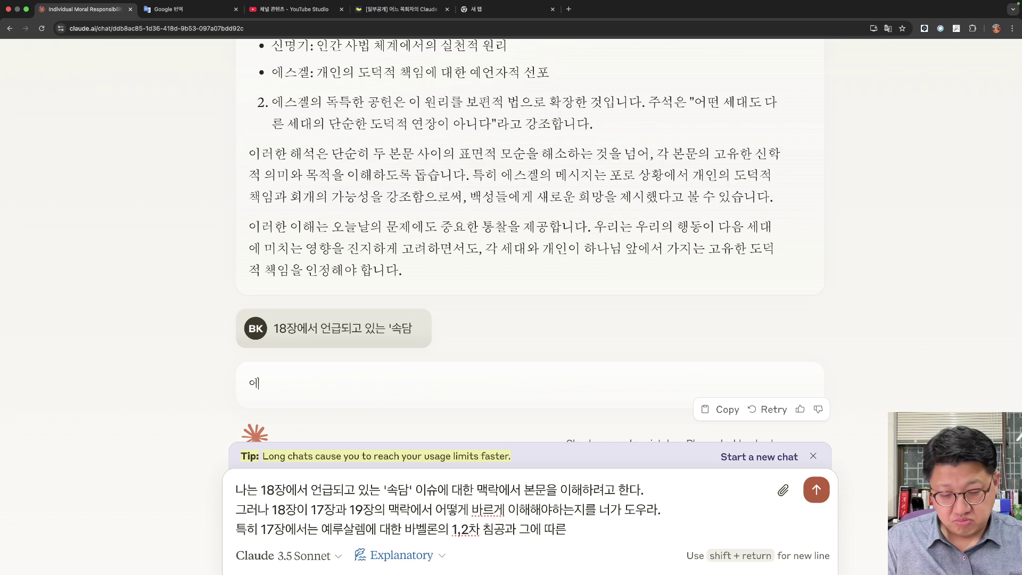
type(" 포로")
type(" 유배 등이 ㅇ")
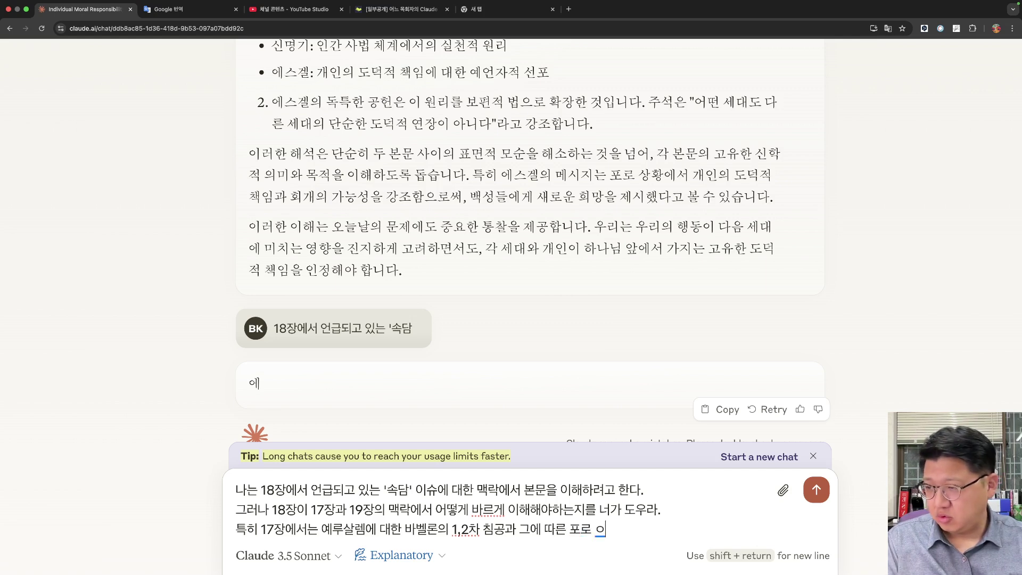
type("역사재")
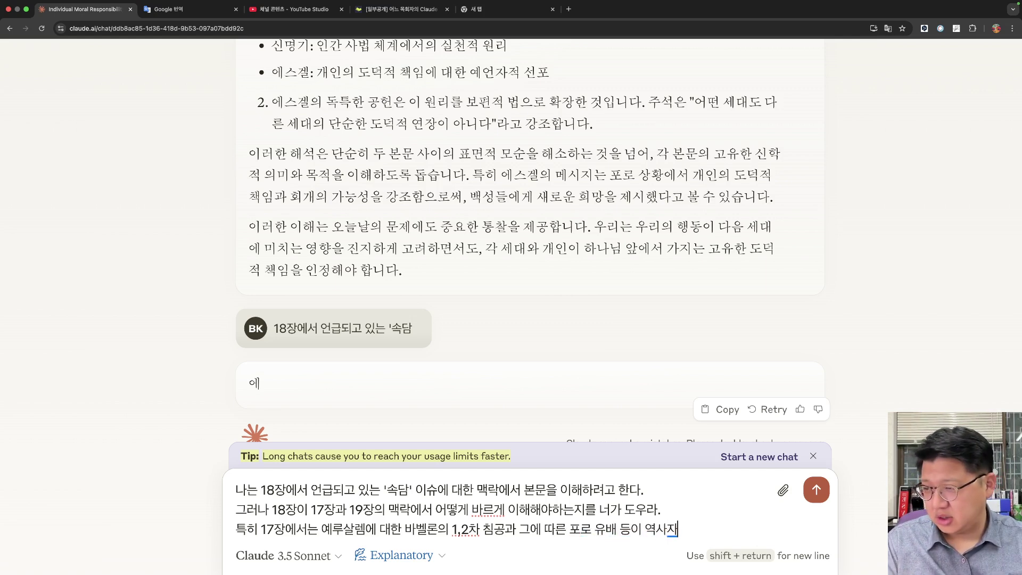
type("적 배경일")
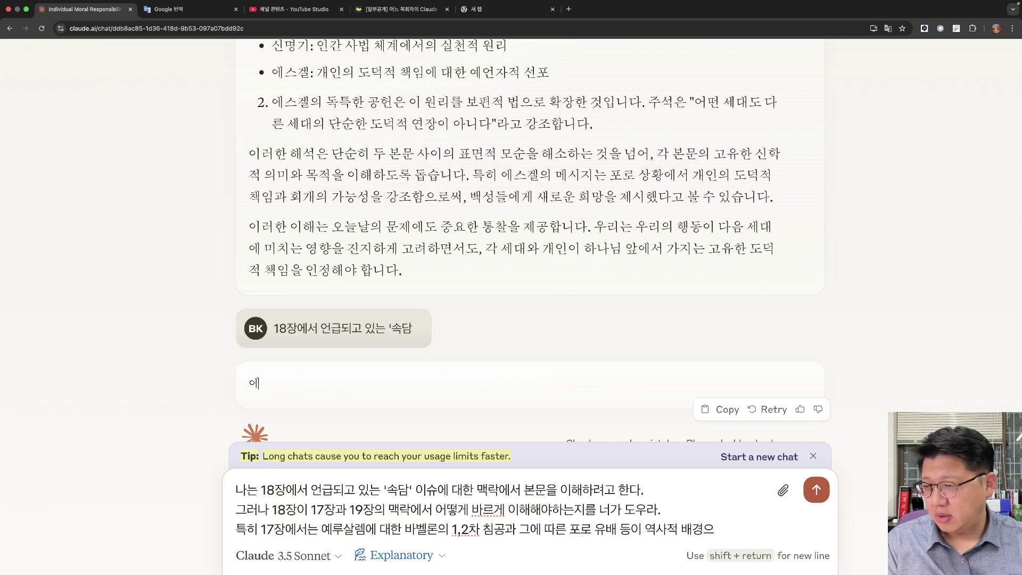
type("다.")
key("shift+Return")
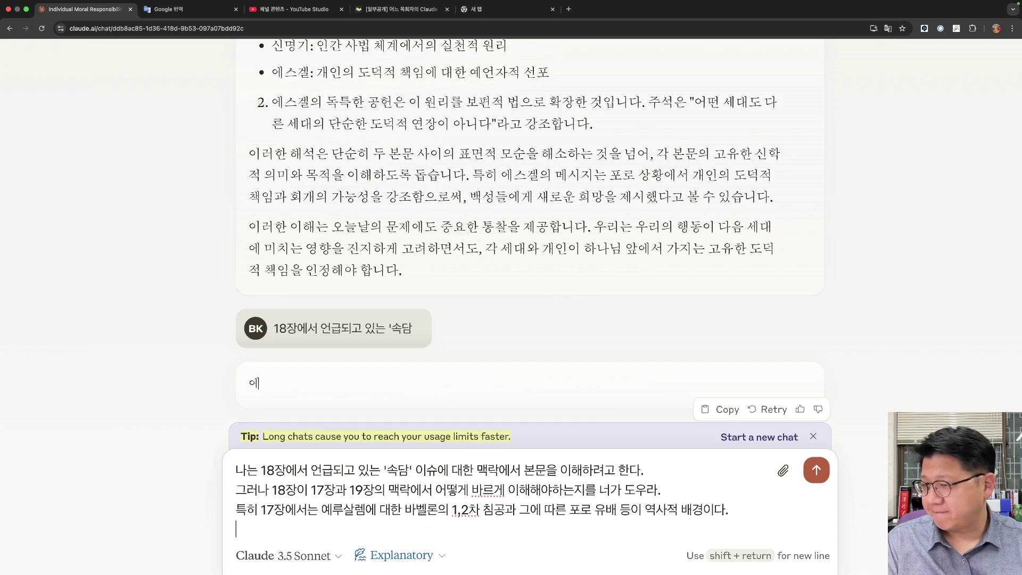
key("BackSpace")
key("BackSpace")
key("BackSpace")
key("BackSpace")
type("으로 한다.")
Begin a fourth line in the draft with "하나님께서는 바벨론을 통해".
key("shift+Return")
type("하나님께서는 밥")
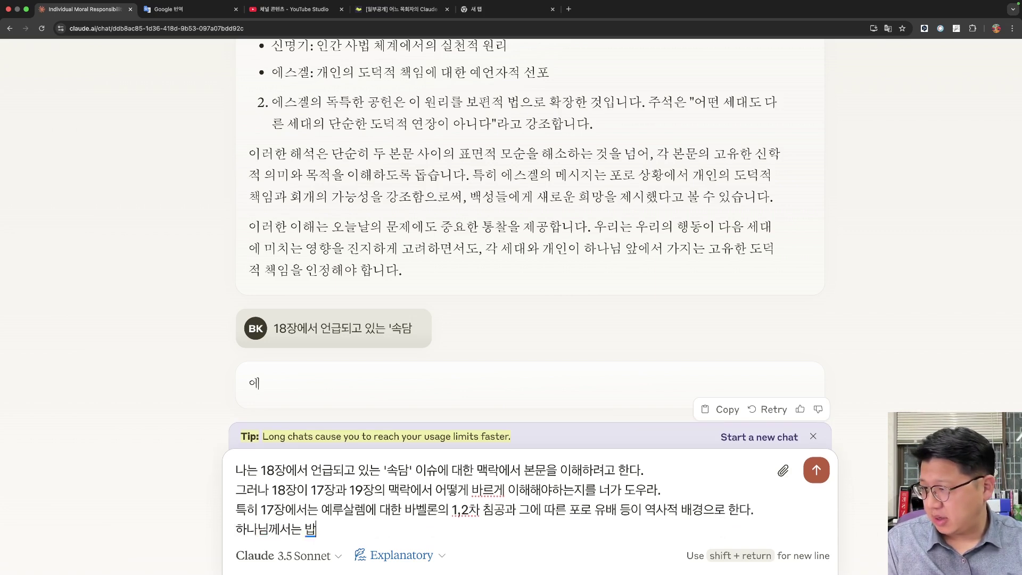
type("벨론")
type("을 통ㅎ애")
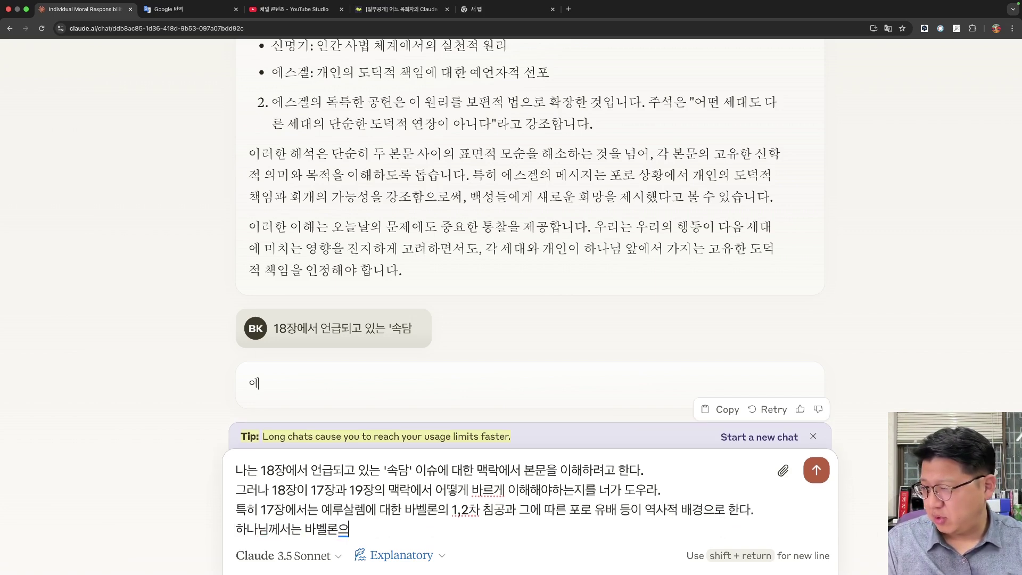
key("BackSpace")
key("BackSpace")
type("해 ")
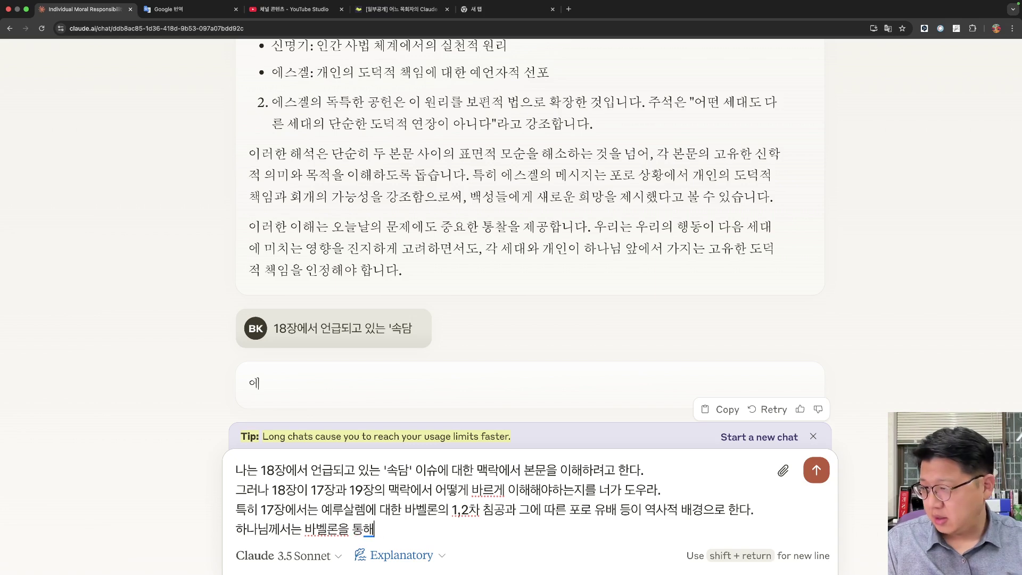
Continue the fourth line with "남은 이스라엘 백성들과 포로로 끌려온".
type("예")
key("BackSpace")
key("BackSpace")
type("이스개")
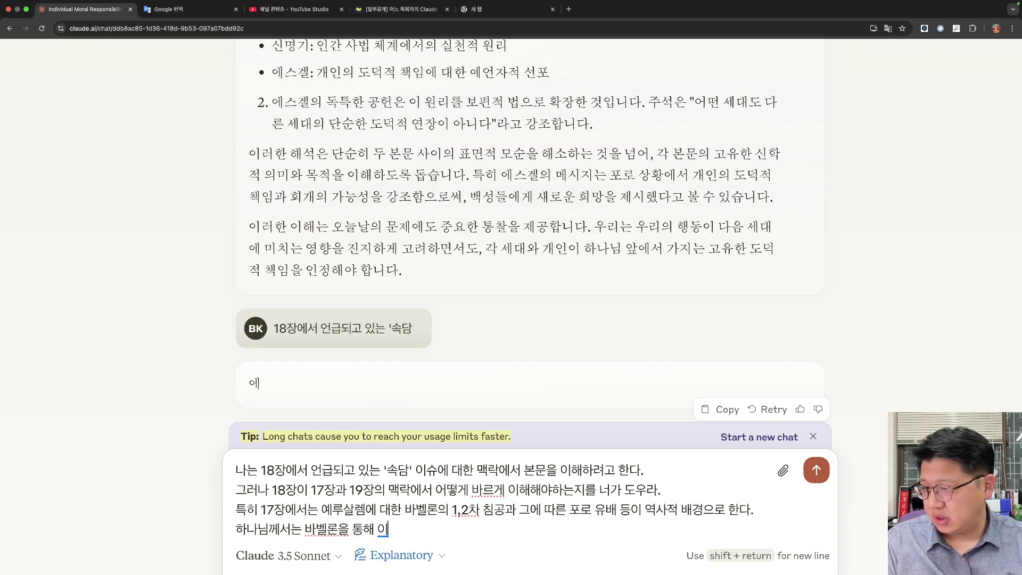
key("BackSpace")
key("BackSpace")
type("라엘")
left_click(377, 529)
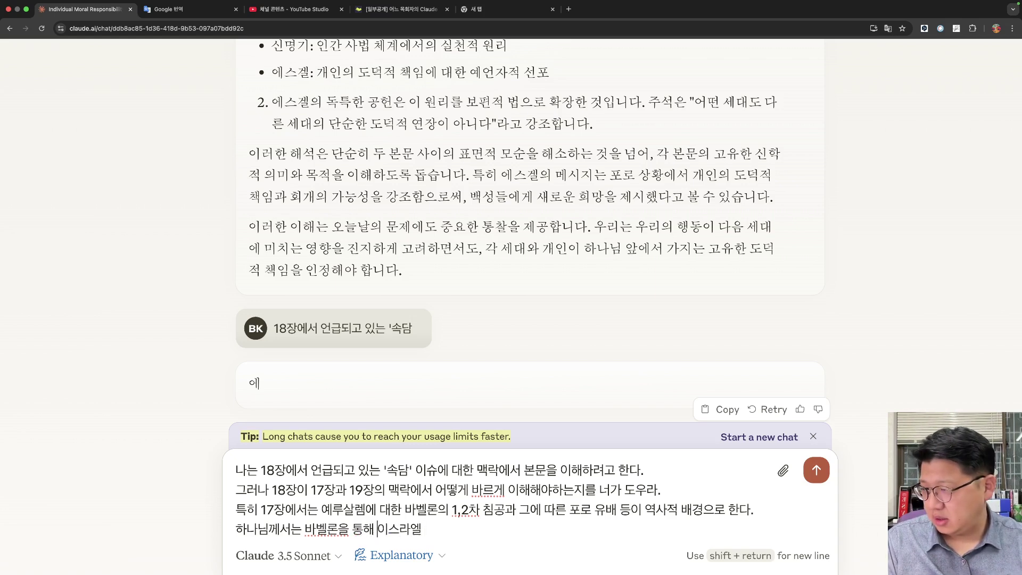
type("남은 이스라엘 백성들과 포로되")
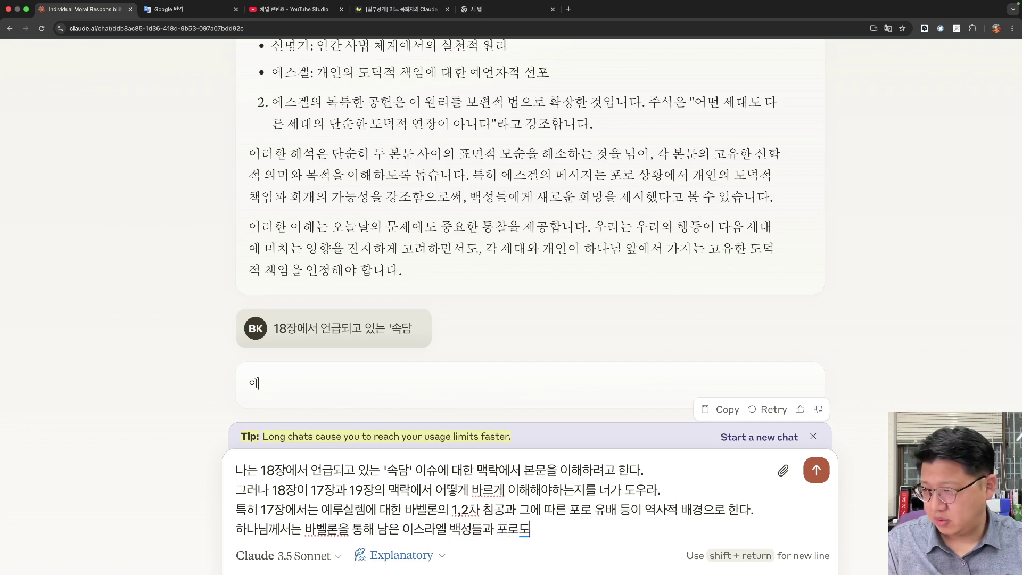
key("BackSpace")
type("로 끌려온")
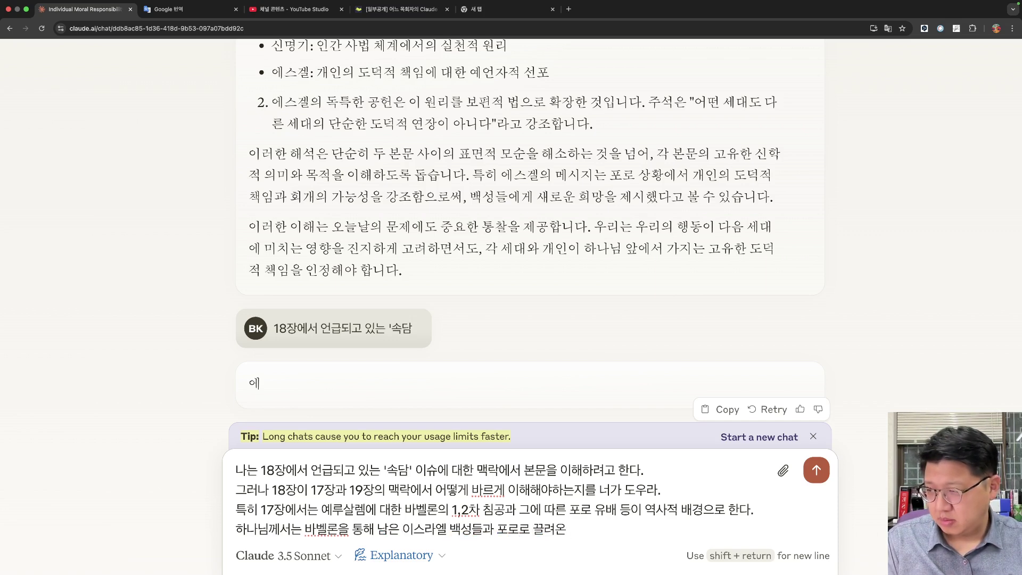
Insert "바벨론에" before "포로로" in the fourth line and add "이들에게" at its end.
left_click(497, 529)
type("바벨ㄹ")
type("으로")
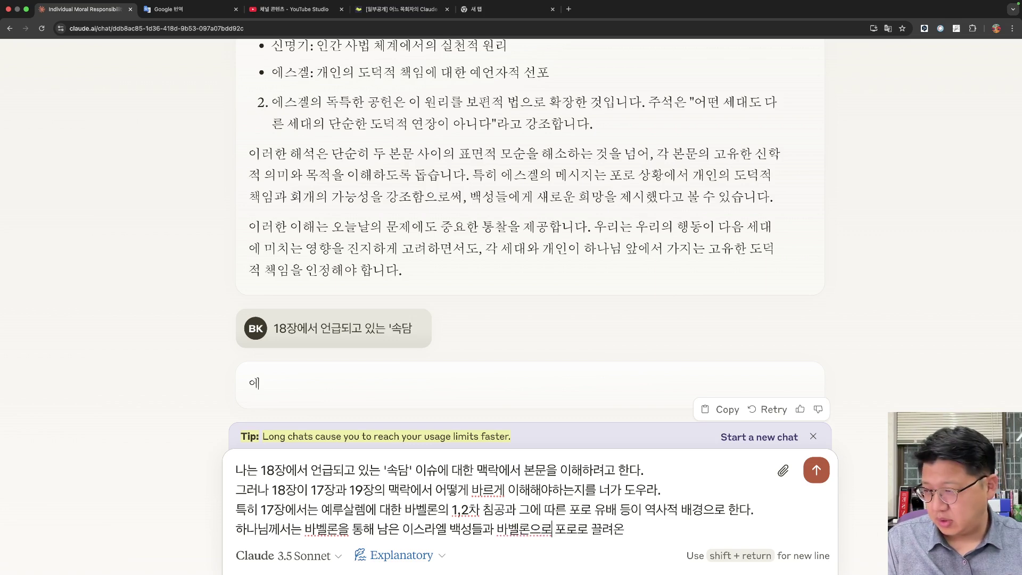
key("BackSpace")
key("BackSpace")
type("에")
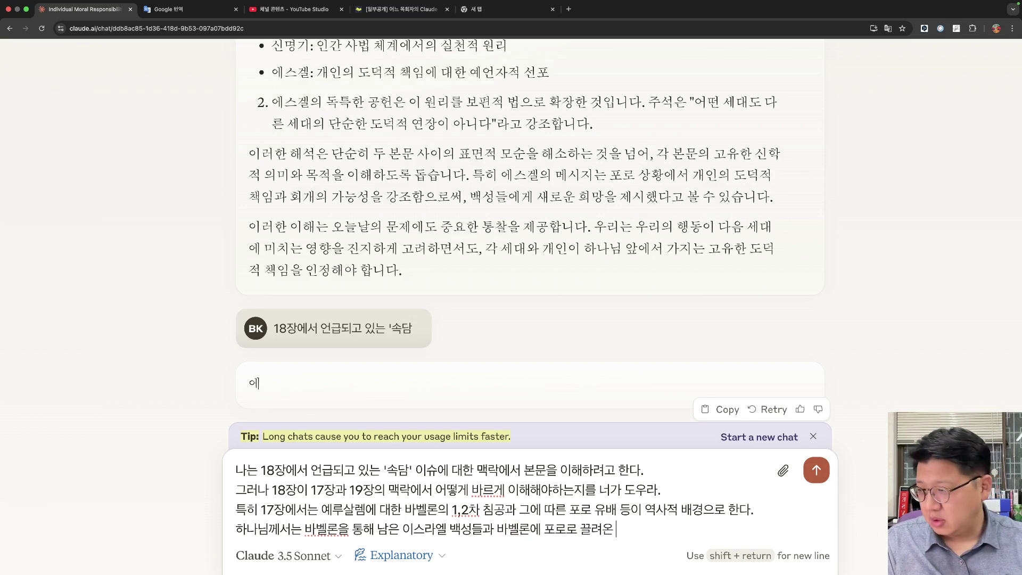
type(" 이들에게")
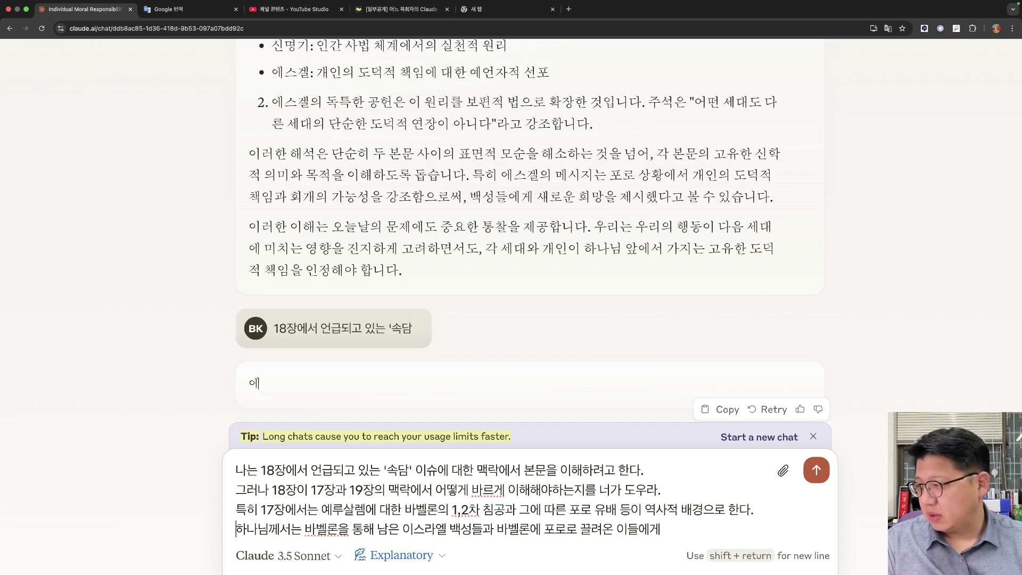
Replace "하나님께서는" at the start of the fourth line with "비록 이스라엘은".
type("비록 ")
type("이스")
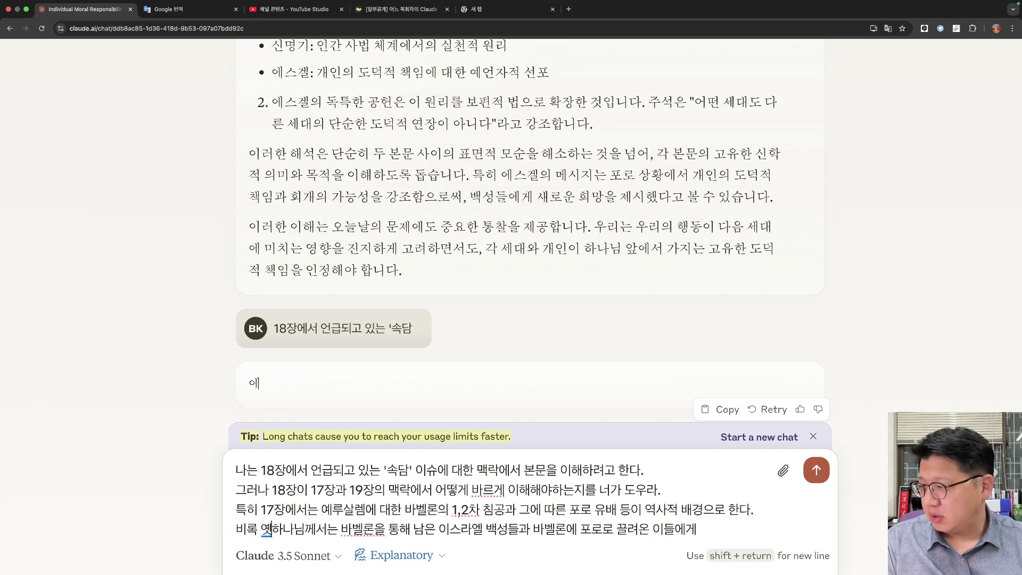
type("ㅏ")
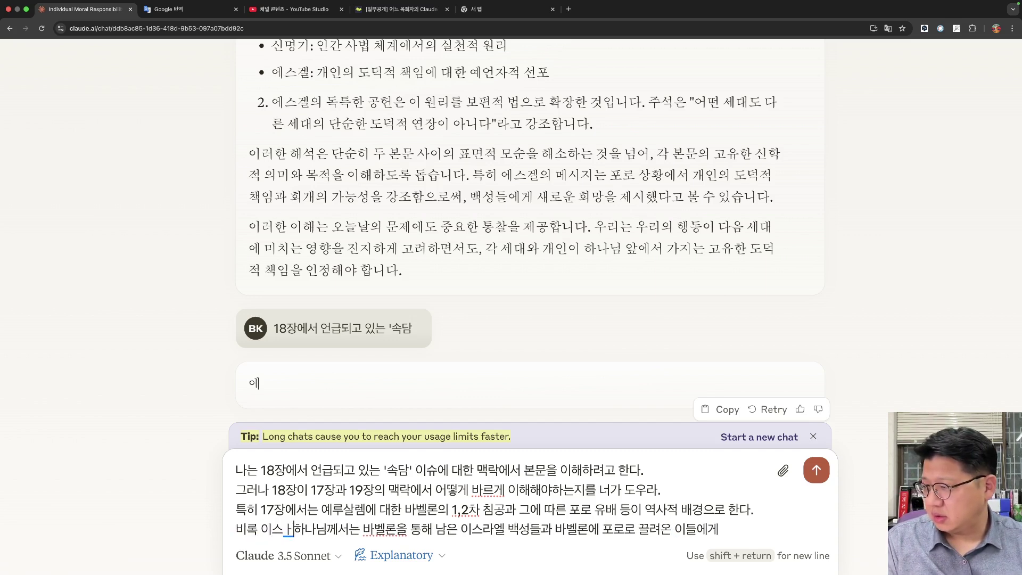
key("BackSpace")
type("라엘이")
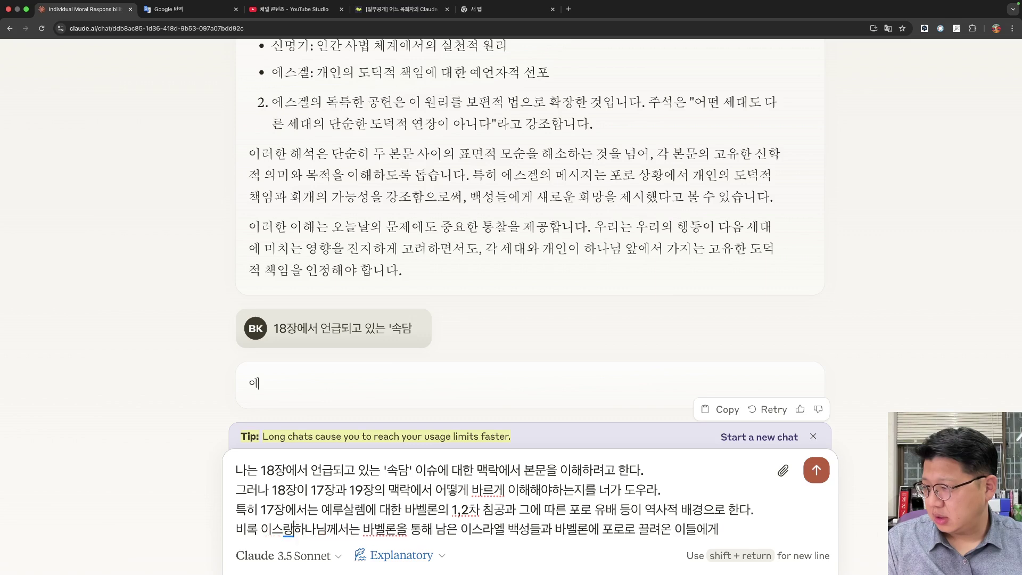
type("은")
key("shift+Right")
key("shift+Right")
key("shift+Right")
key("shift+Right")
key("shift+Right")
key("shift+Right")
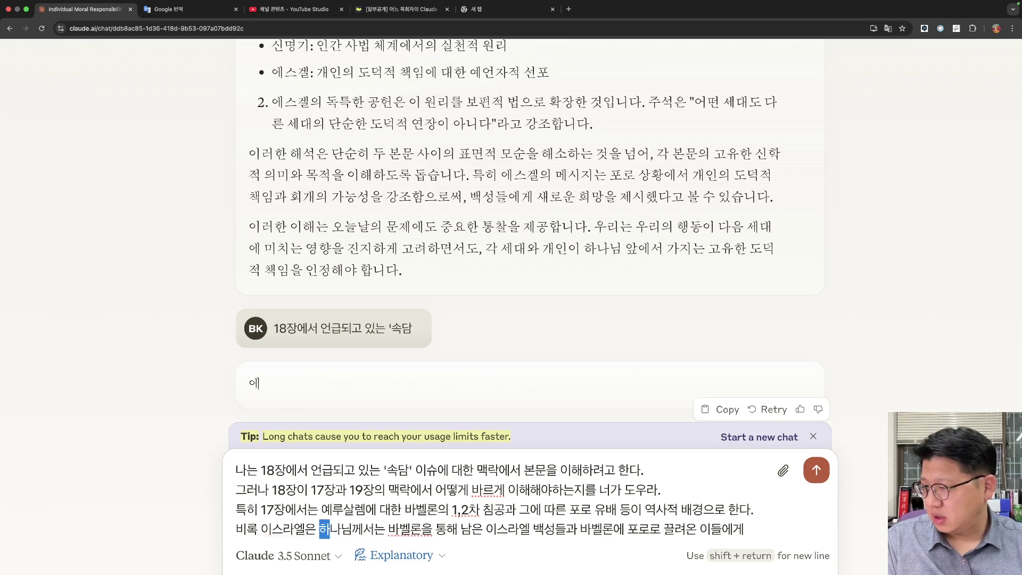
key("BackSpace")
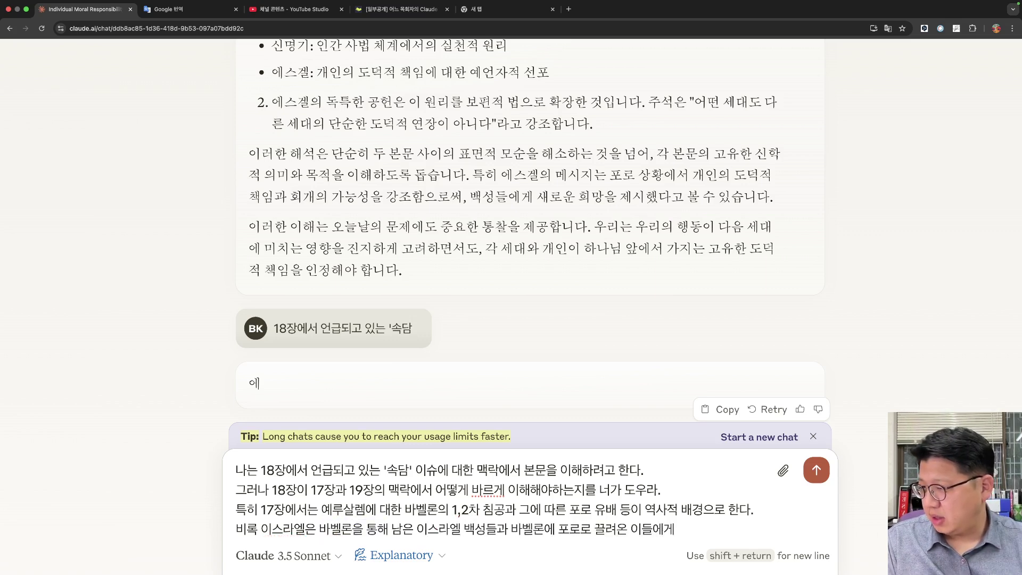
Replace "을 통해 남은 이스라엘 백성들과" in the fourth line with "에 의해 일부가".
type("에 의해")
key("shift+Right")
key("shift+Right")
key("shift+Right")
key("shift+Right")
key("shift+Right")
key("shift+Right")
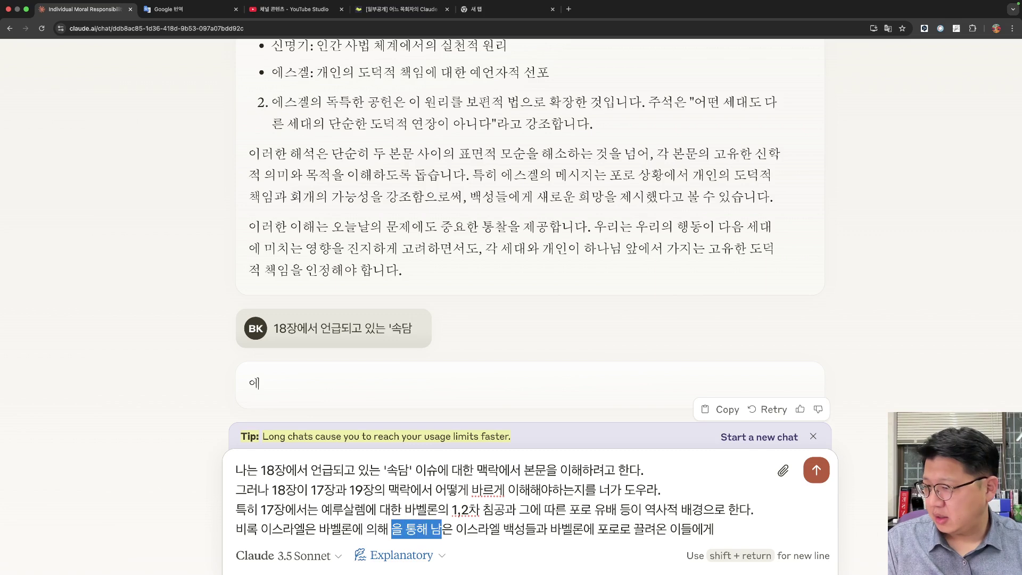
key("shift+Right")
key("shift+Right")
key("shift+Right")
key("shift+Right")
key("shift+Right")
key("shift+Right")
key("shift+Right")
key("shift+Right")
key("shift+Right")
key("shift+Right")
key("shift+Right")
key("shift+Right")
key("shift+Right")
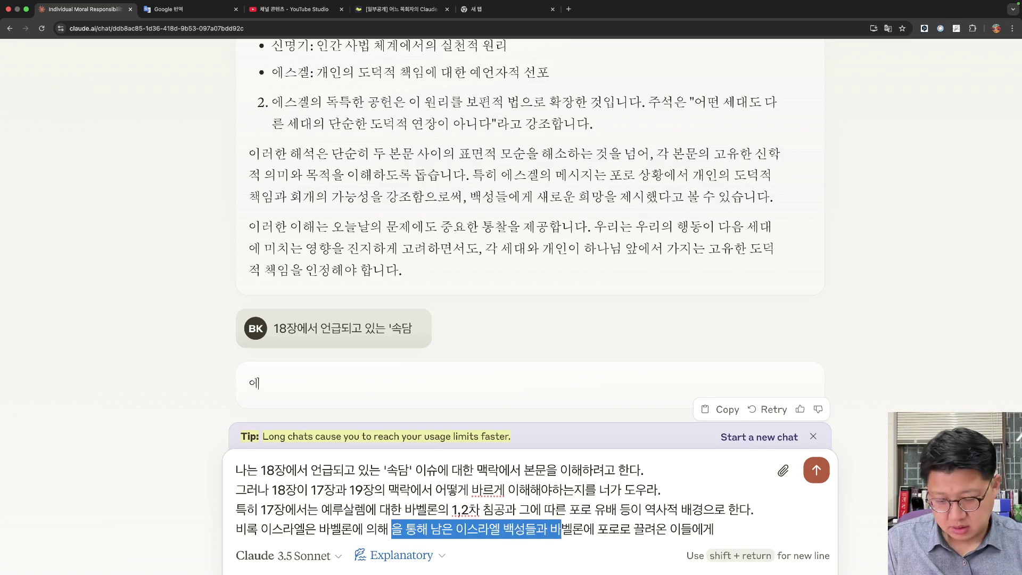
key("shift+Left")
key("BackSpace")
type("일")
type("부가")
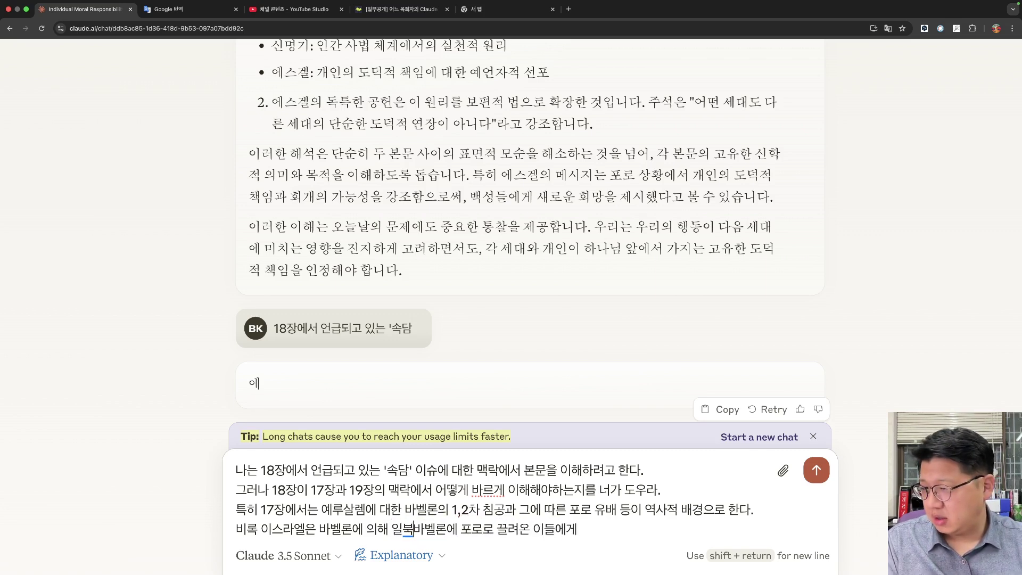
Replace the fourth line's ending "끌려온 이들에게" with "끌려왔고,".
key("alt+Right")
key("BackSpace")
key("BackSpace")
key("BackSpace")
key("BackSpace")
key("BackSpace")
key("BackSpace")
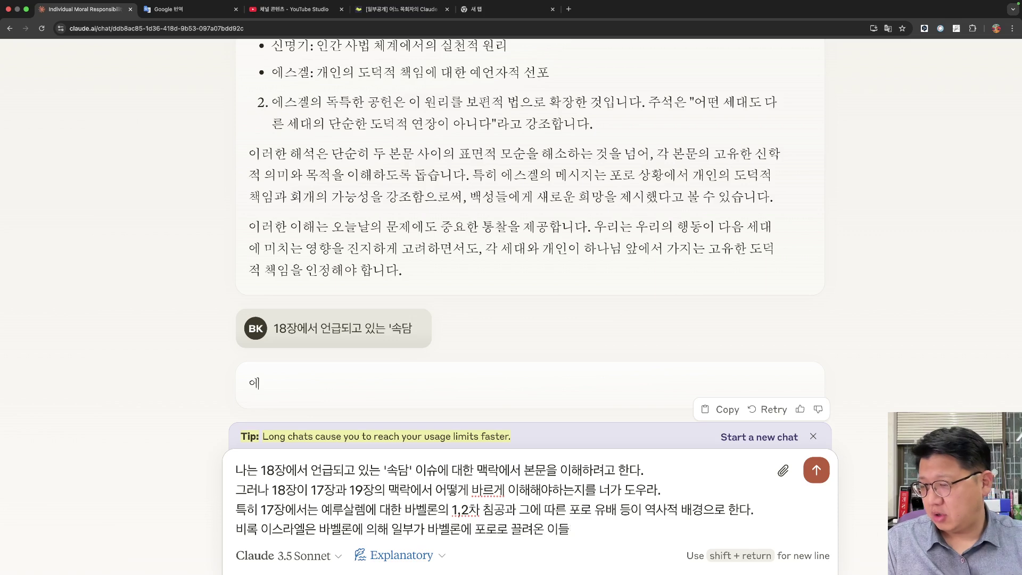
type("왔고, ")
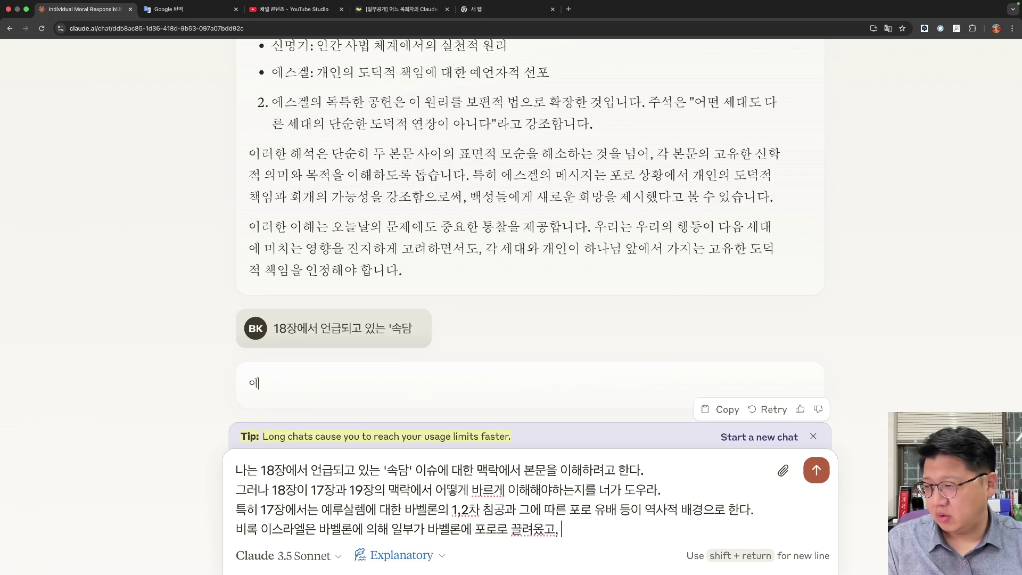
Continue the fourth line with "일부가 남아있었지만 이 또한 하나님의 선한 섭리 가운데".
type("일부")
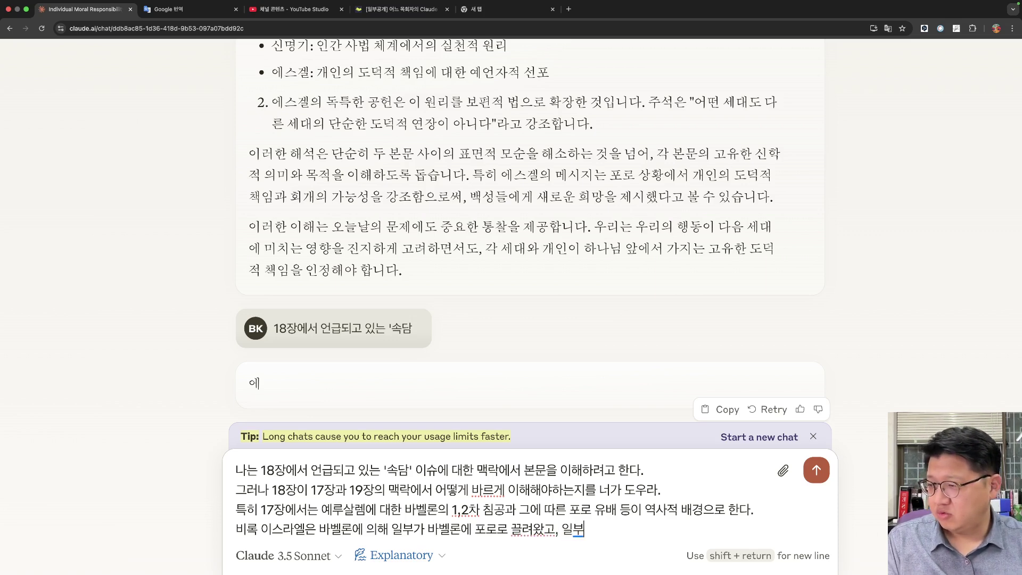
type("개 남아있었")
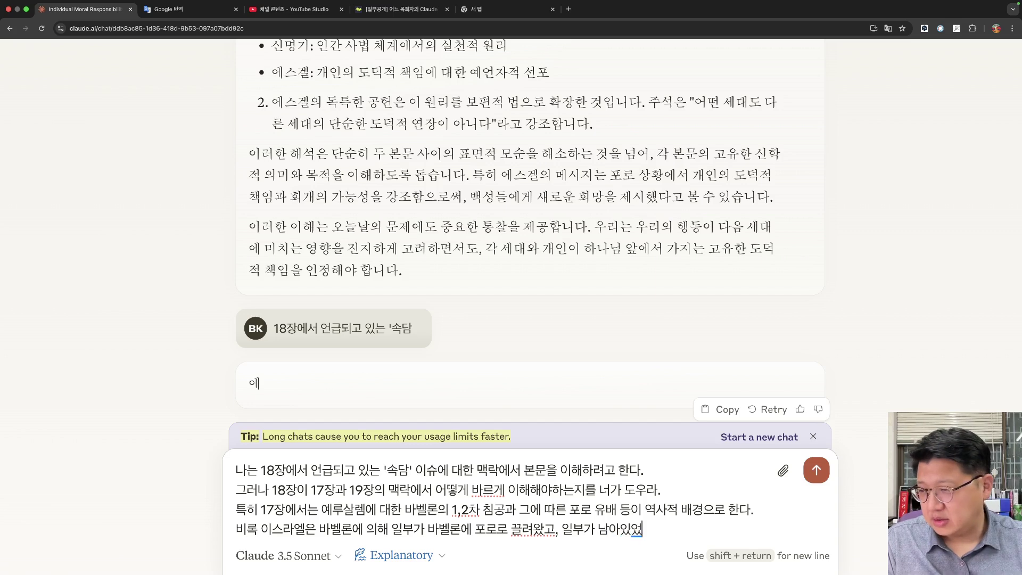
type("으지")
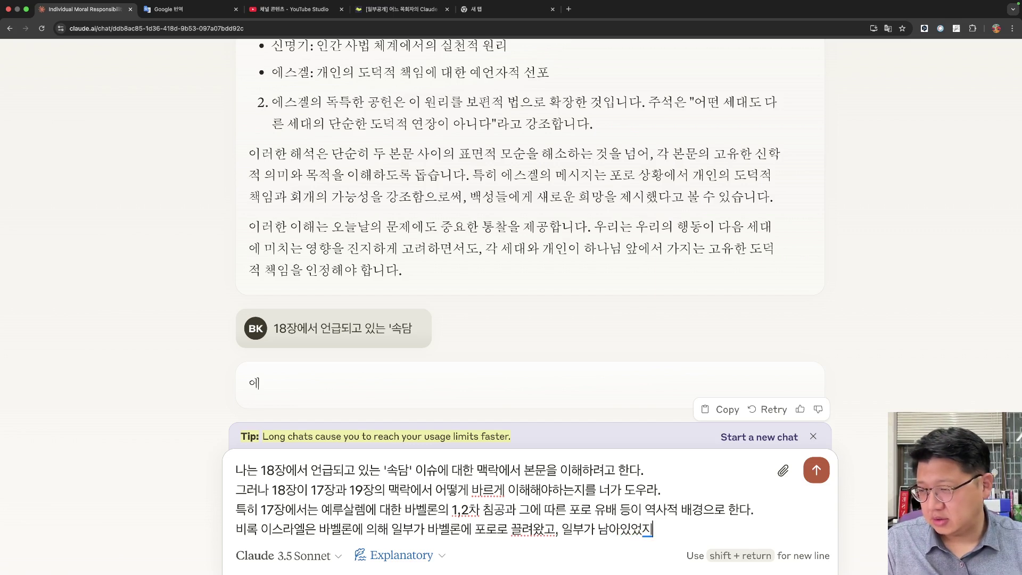
type("만 이 또한 하나님의")
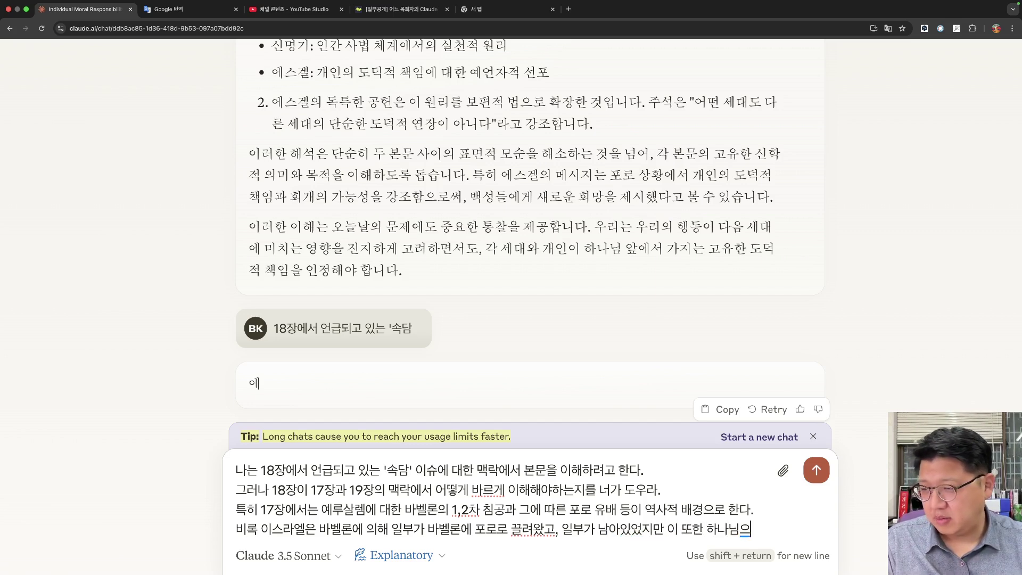
type(" 선해")
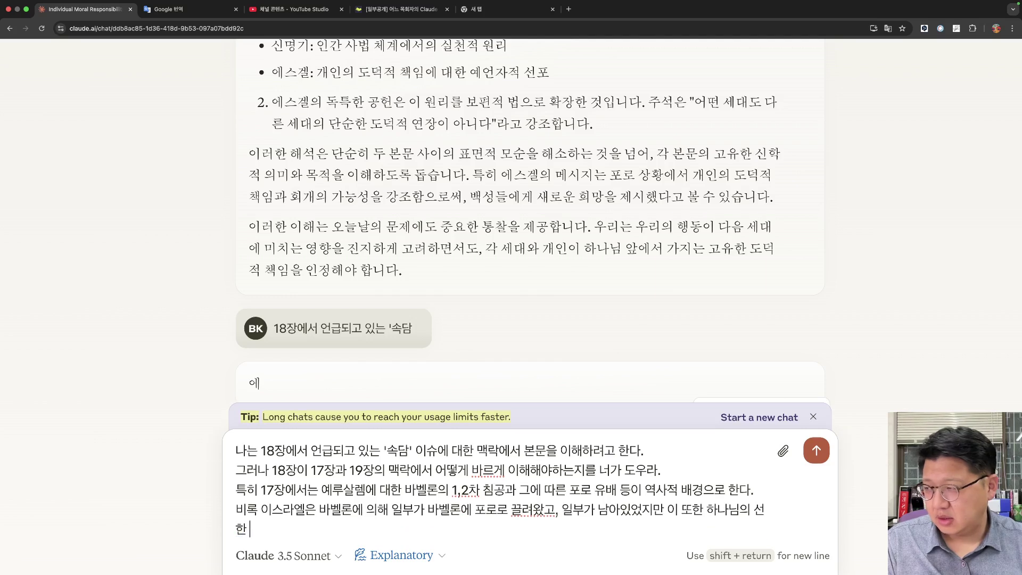
type(" 서립")
key("BackSpace")
key("BackSpace")
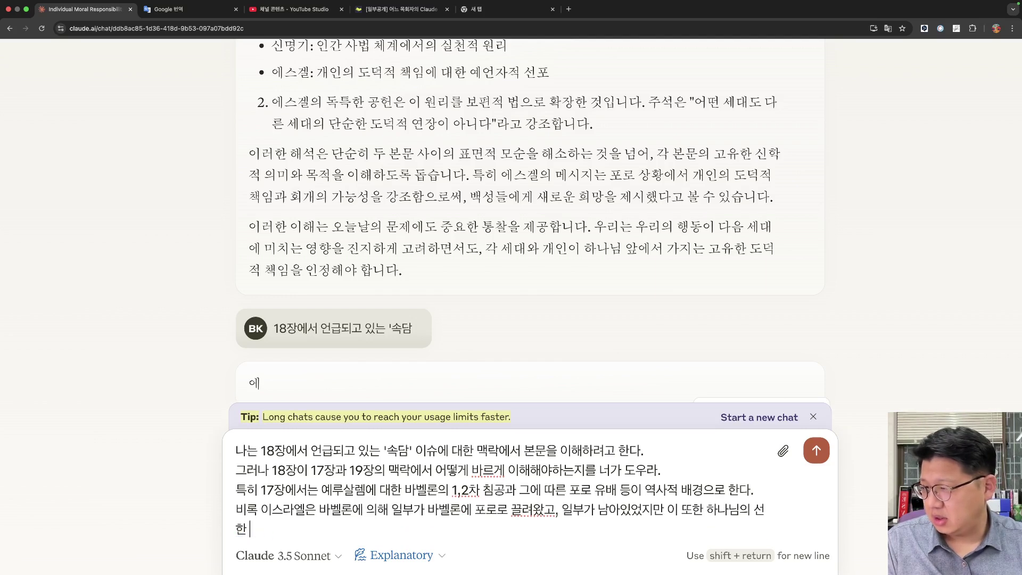
type("섭리 가운데")
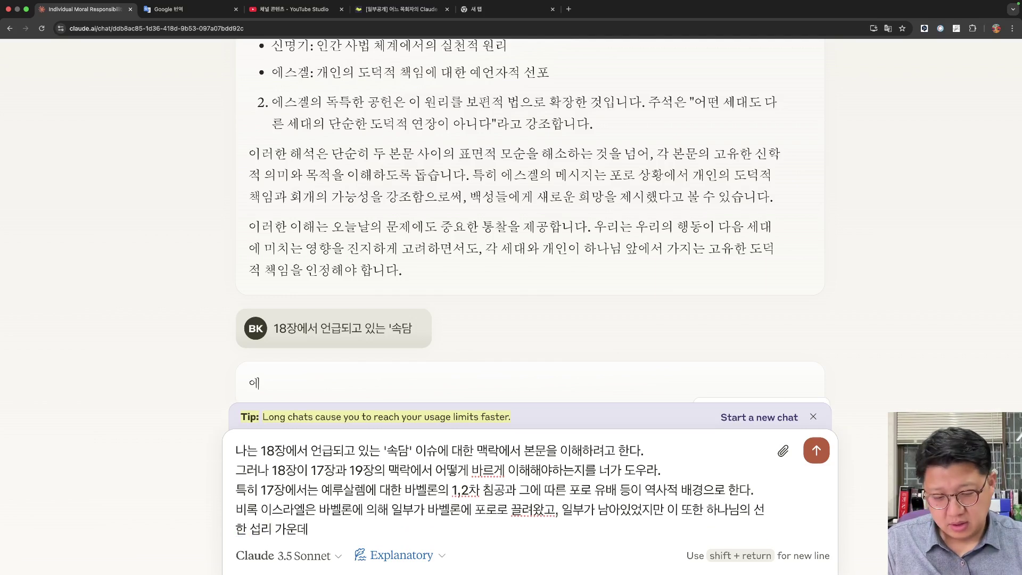
Finish the sentence with "있는 과정임을 하나님이 밝히셨다." and start a new one with "그러나".
type(" 있는 그")
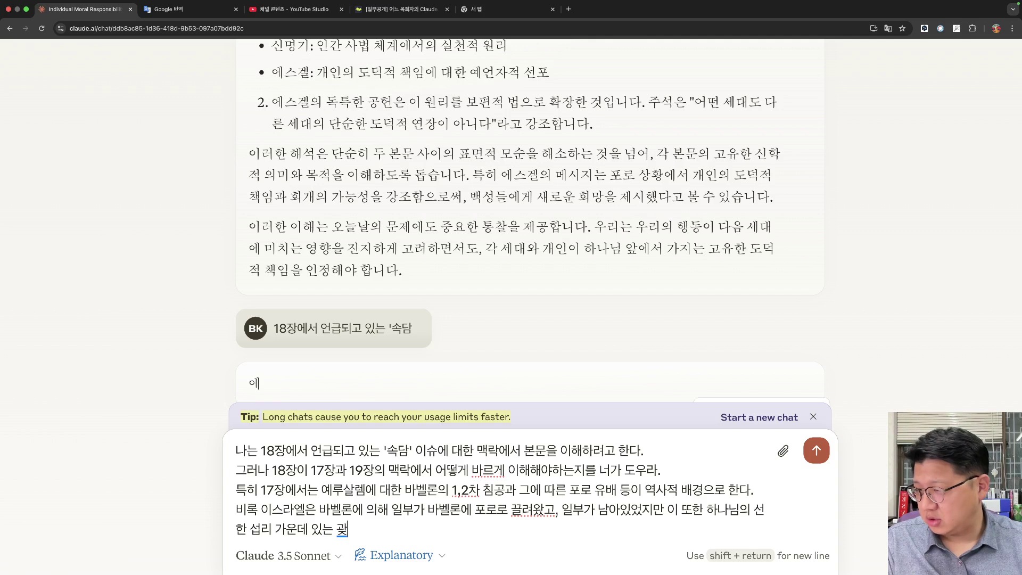
type("지")
type("임을 하나님")
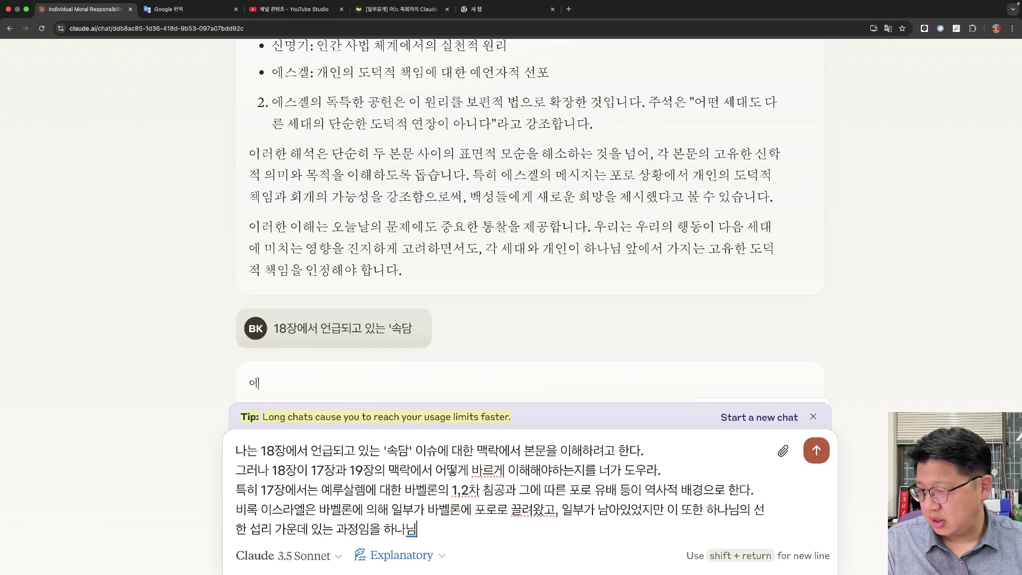
type("이 밝히여셨다. 그러나")
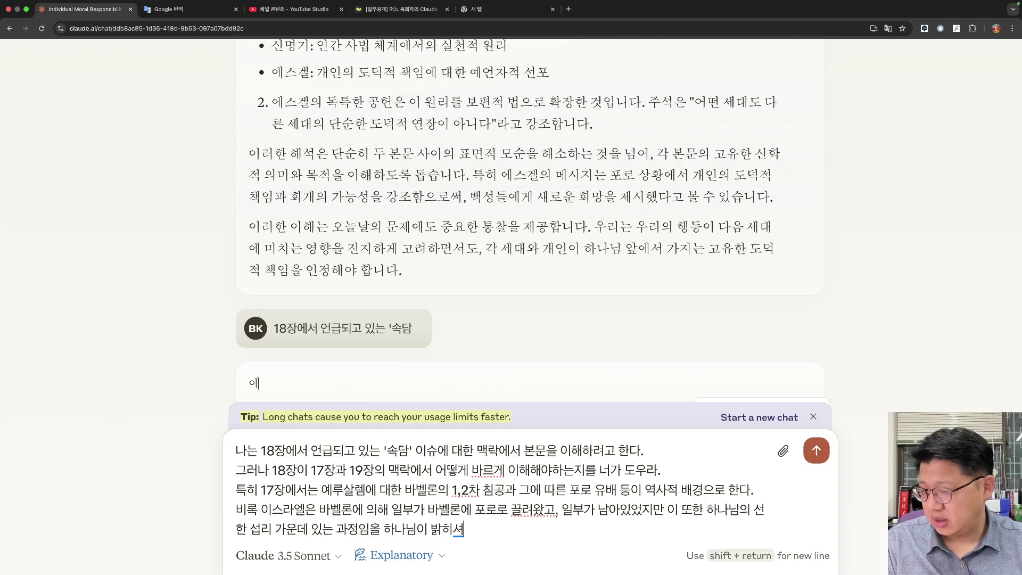
Continue the new sentence after "그러나" with "이스라엘 백성들은, 헛된 예언과".
type(" 이스라엘 백성들의")
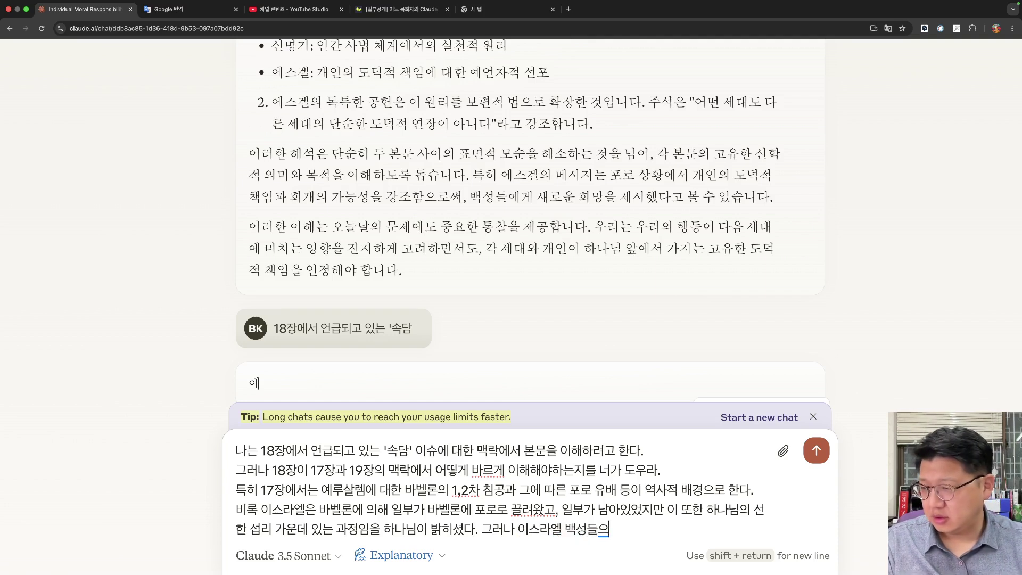
key("BackSpace")
type("은, 에스겔엔 헛된 예언과")
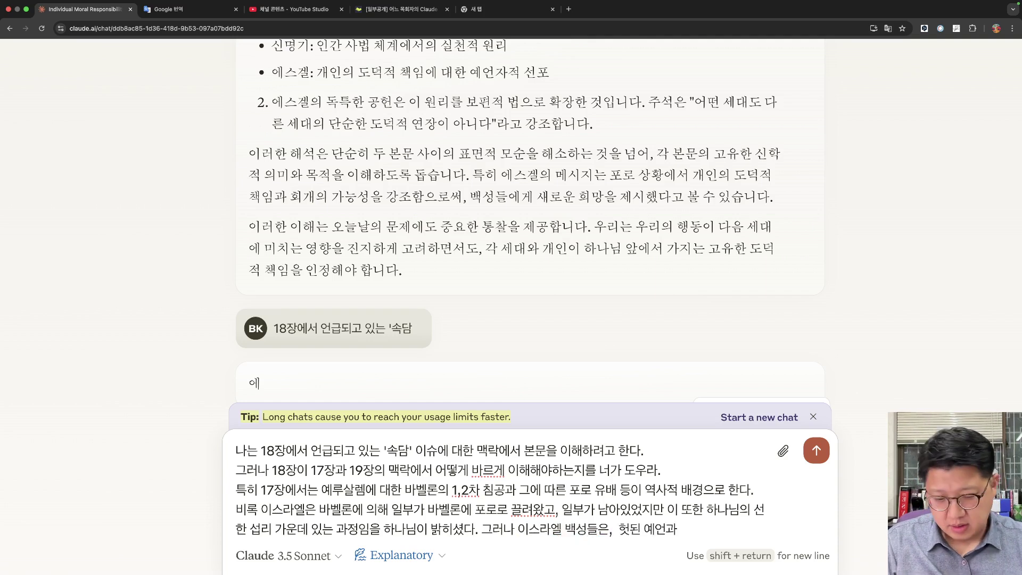
Insert the qualifying phrase "에스겔에는 명확하게 드러나지는 않지만" before "헛된 예언과" in the sentence about the Israelites.
type("는 ㅂ")
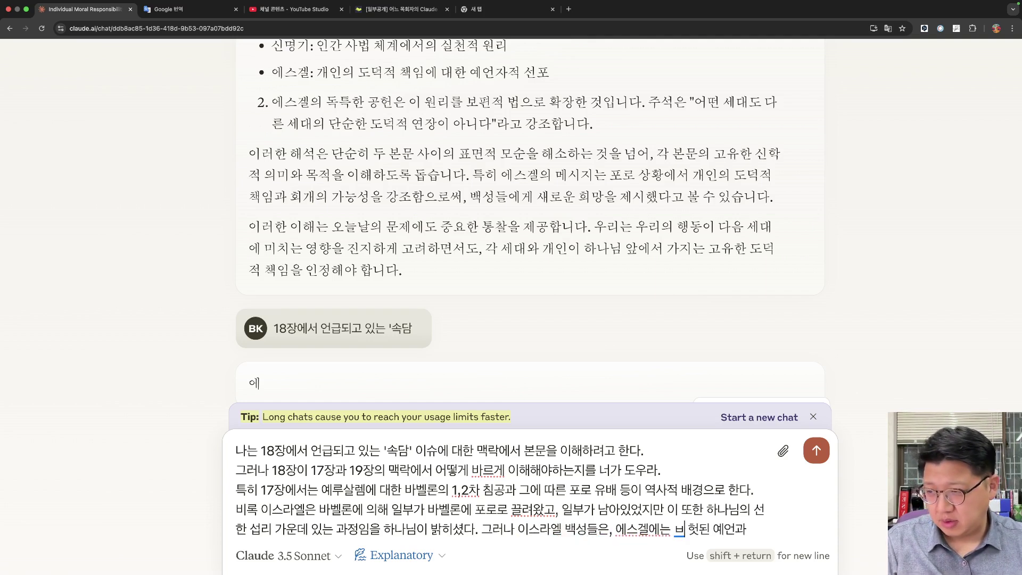
type("ㅇ확하게 ㄷ으ㄹ")
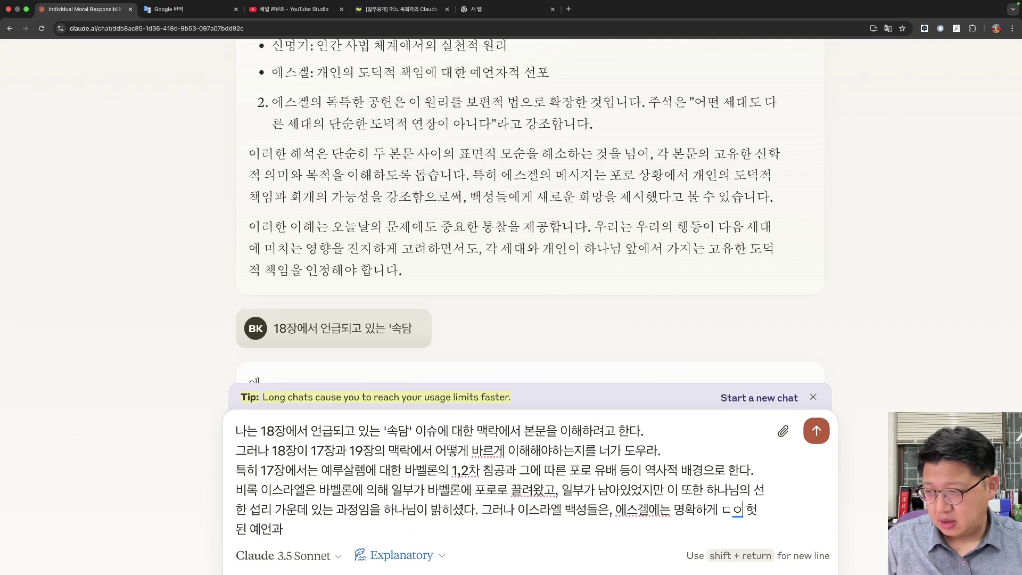
key("BackSpace")
key("BackSpace")
key("BackSpace")
type("드러나지는 않")
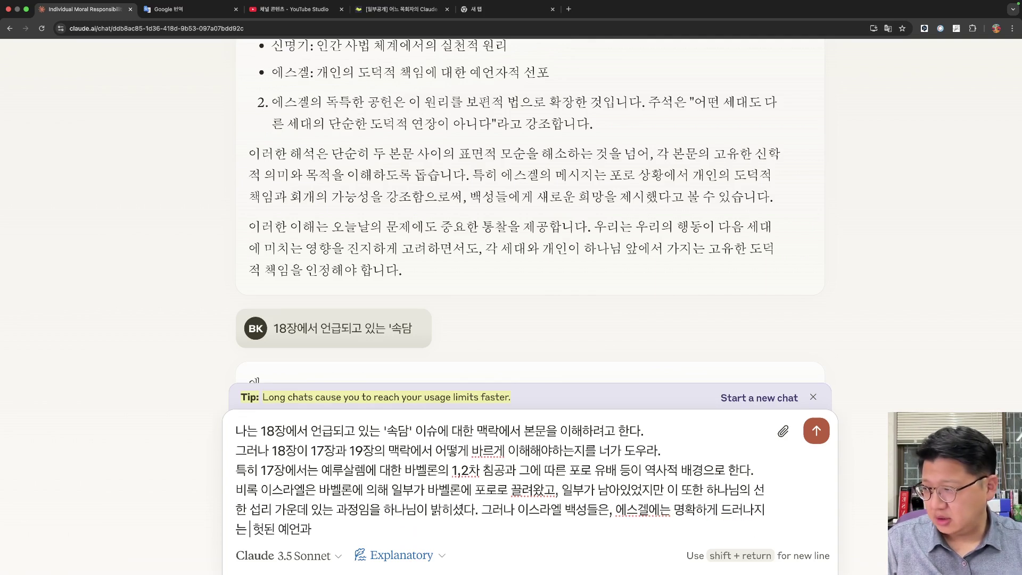
type("지만")
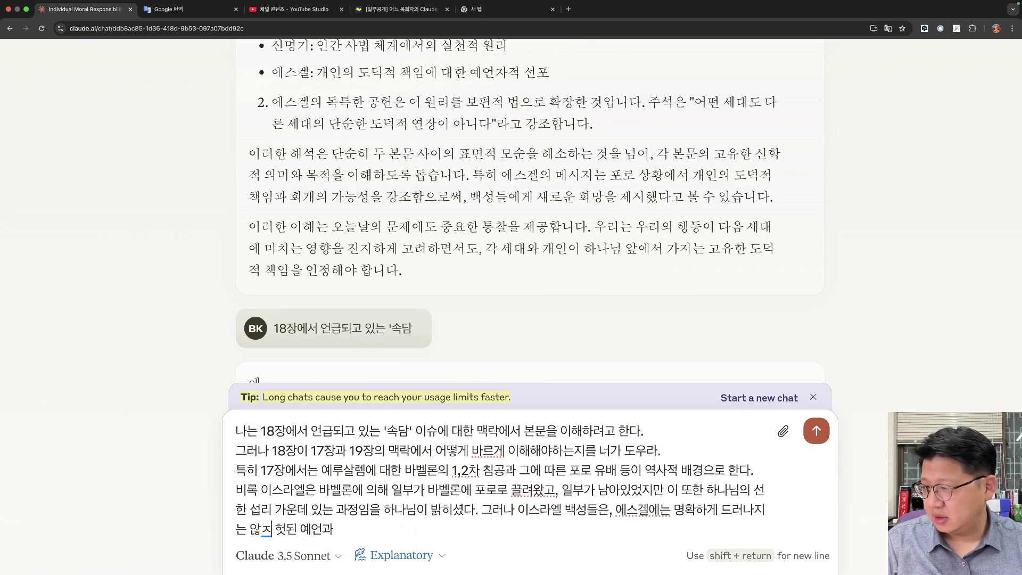
Continue the inserted phrase with "예레미야서에서 등장하는" ahead of "헛된 예언과".
type(" ㅇ례")
key("BackSpace")
key("BackSpace")
key("BackSpace")
type("예레미야")
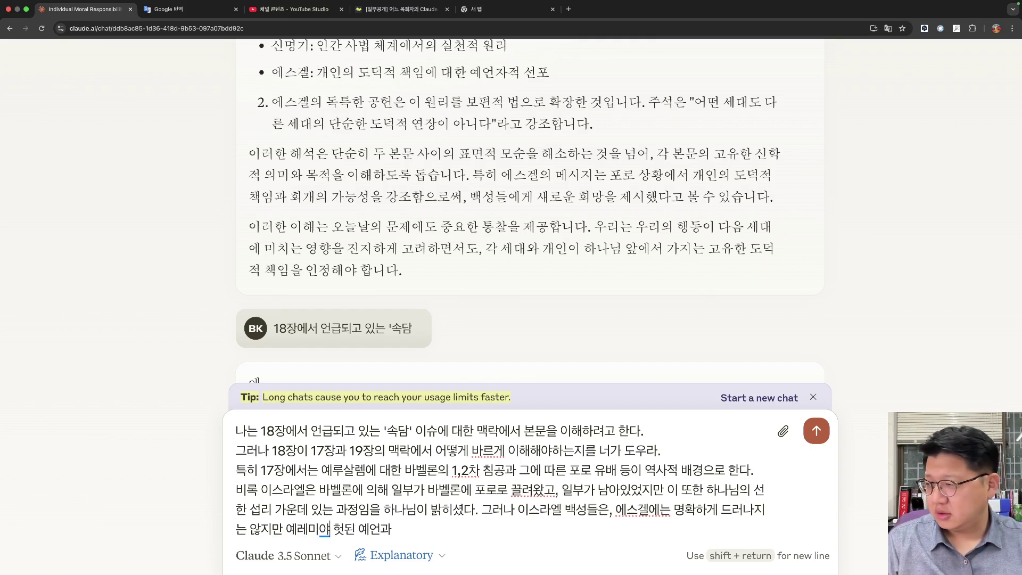
type("서에서")
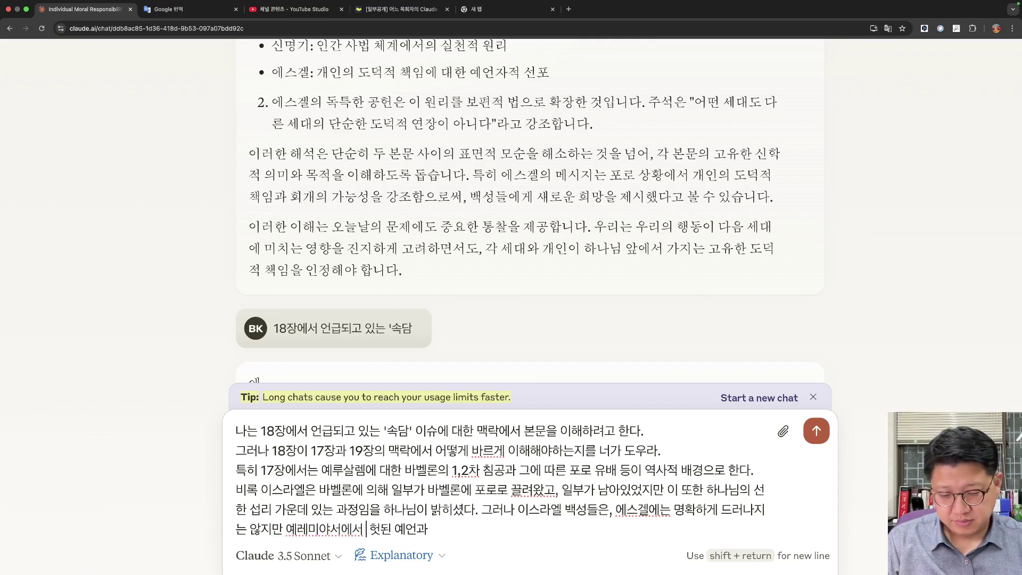
type(" 등장하는")
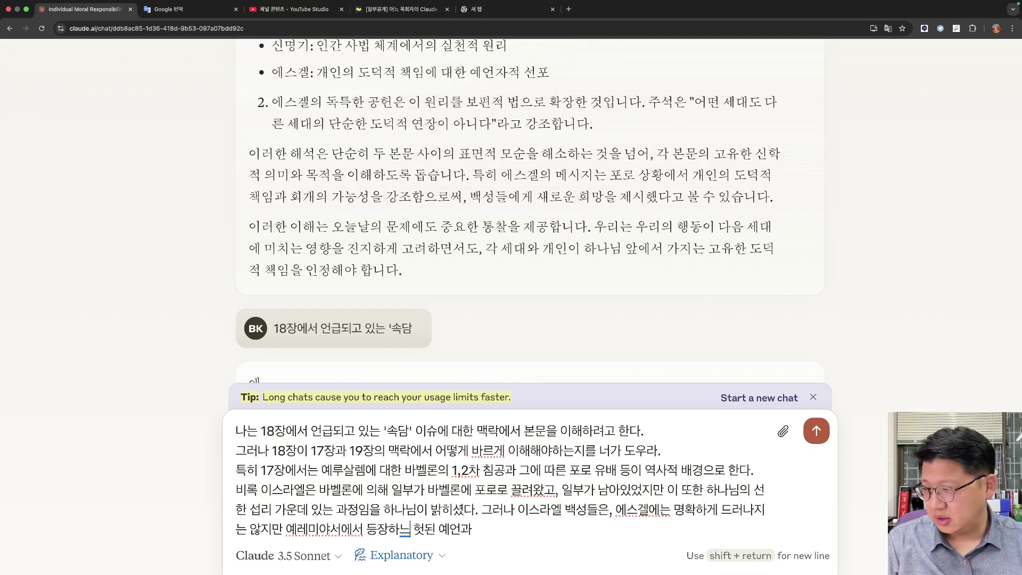
Change "헛된 예언과" to "거짓 예언으로".
key("Delete")
key("Delete")
type("거짓")
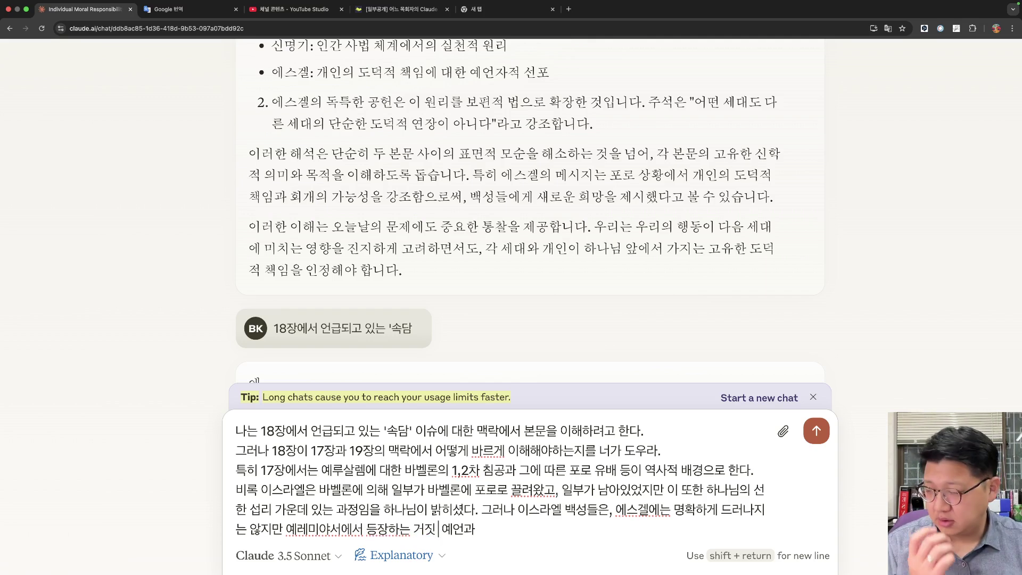
key("Delete")
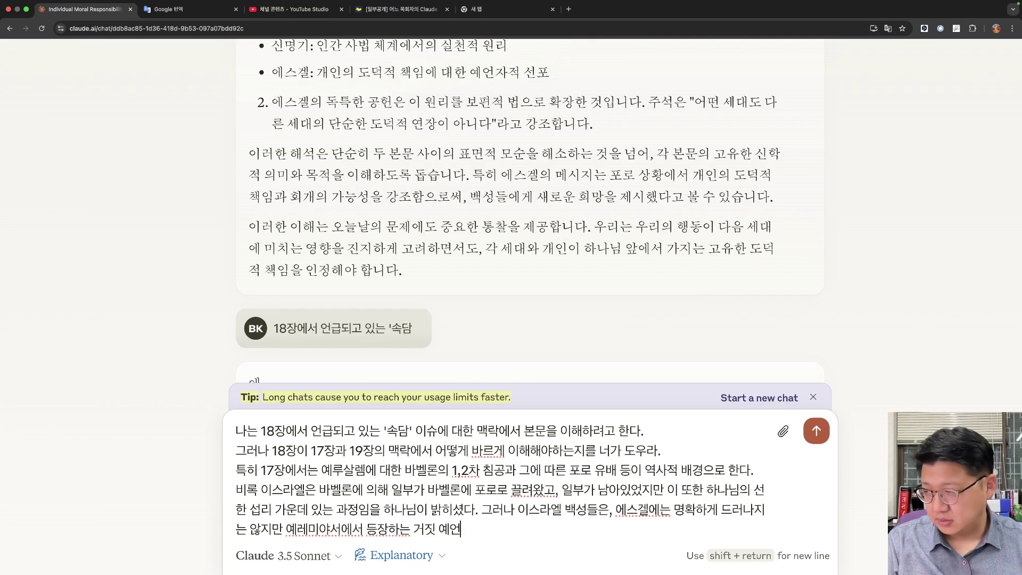
type("으로")
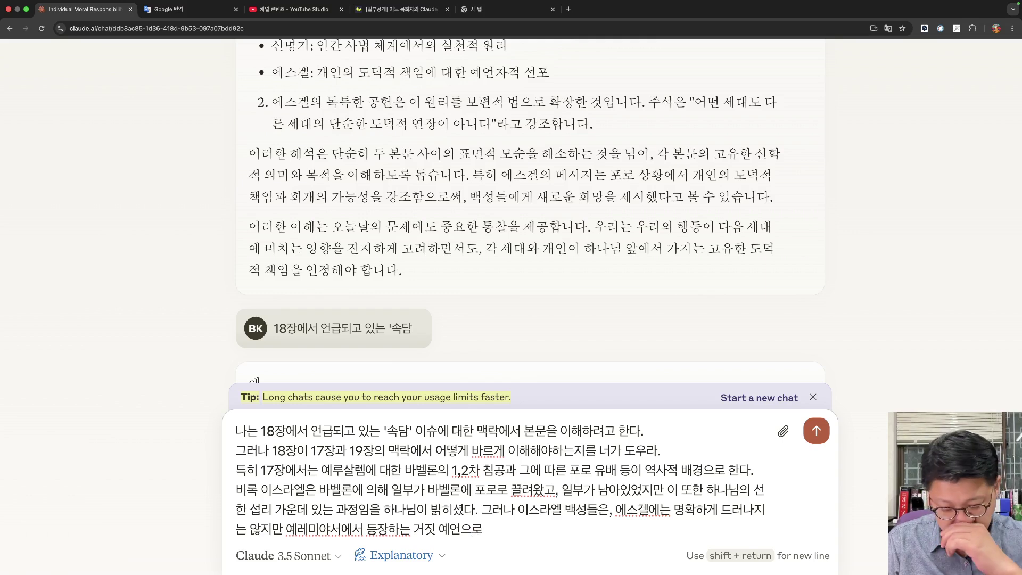
Continue the sentence after "거짓 예언으로" with "바벨론으로부터 벗어나는 것이 당시 이스라엘들에게는".
type(" 뱁벨론으롭")
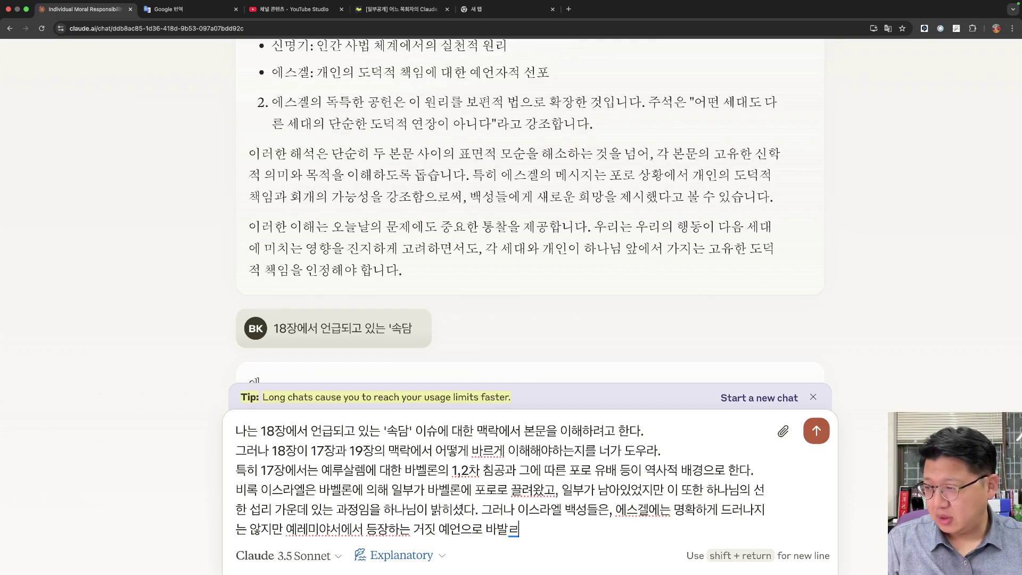
type("부터 벗어나")
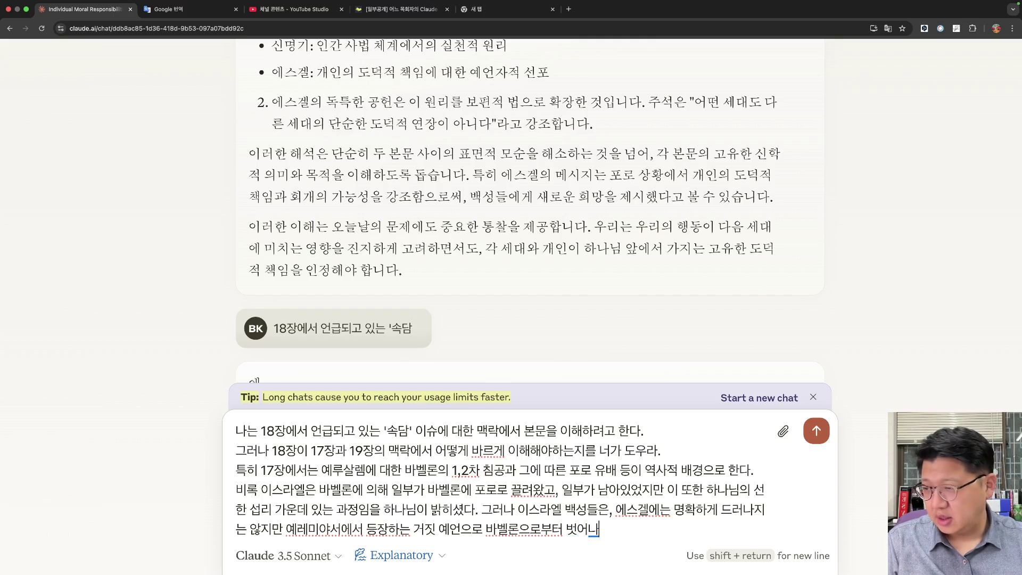
type("는 것이 ")
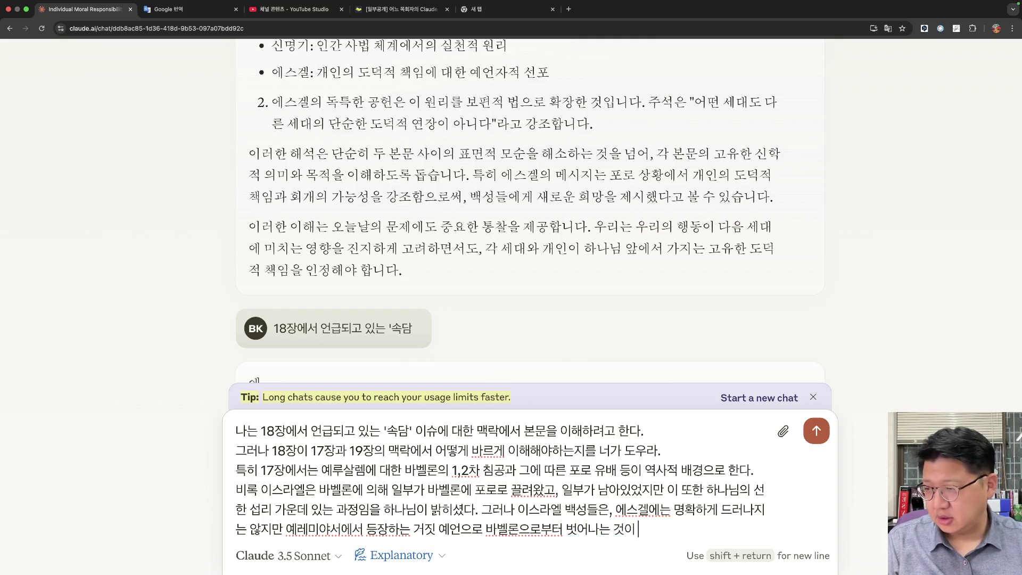
type("곰들에게")
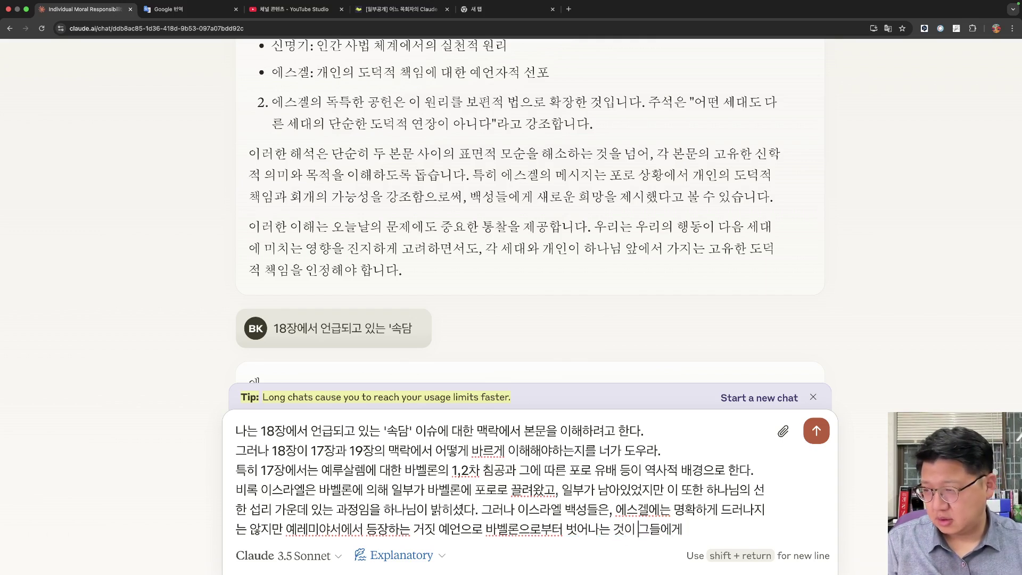
type("당시 ")
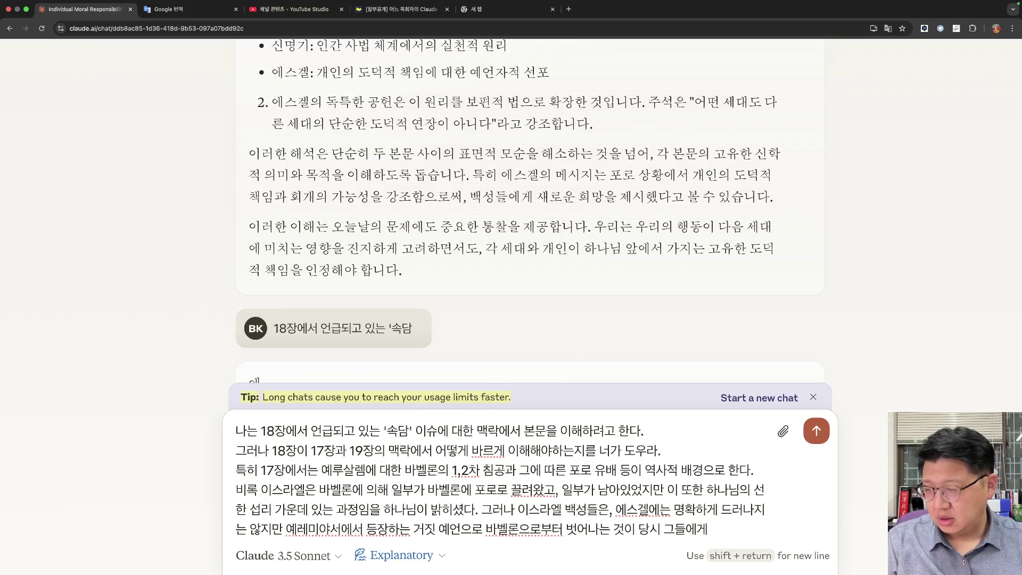
type("이스라엘드")
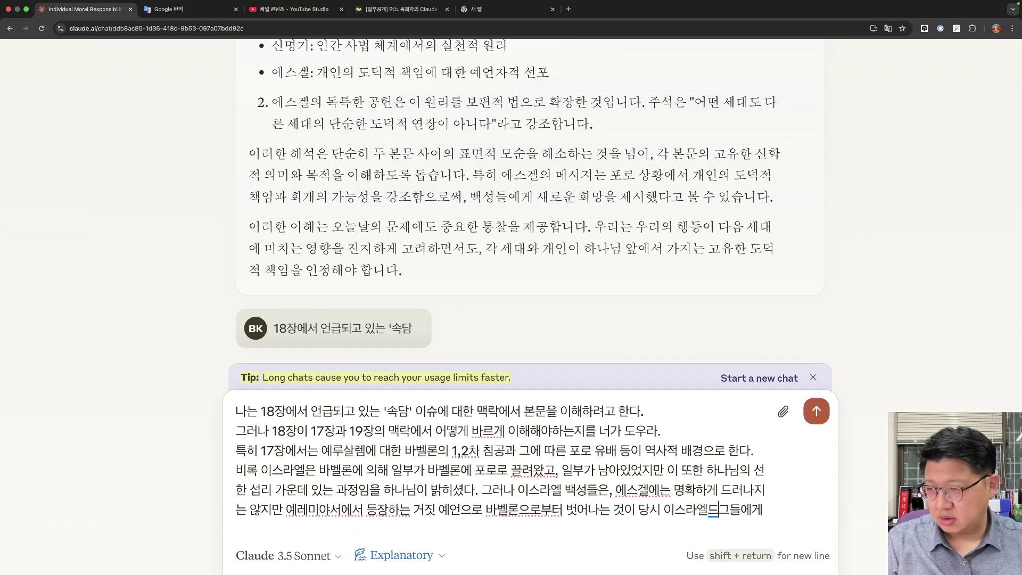
type("ㄷ들에게는")
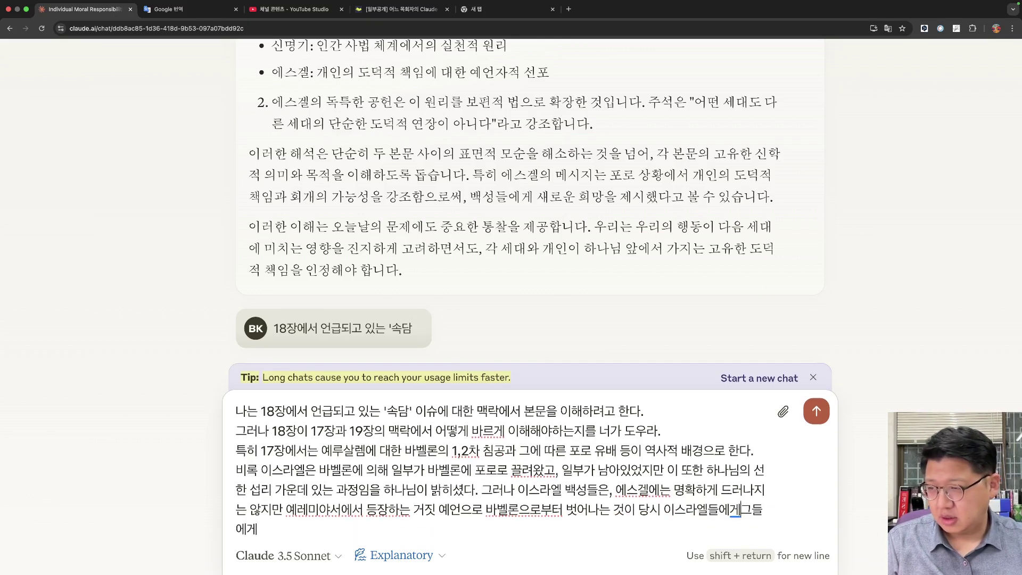
Replace the leftover "그들에게" with "복음처럼 여겨졌다." to end the sentence.
key("shift+Down")
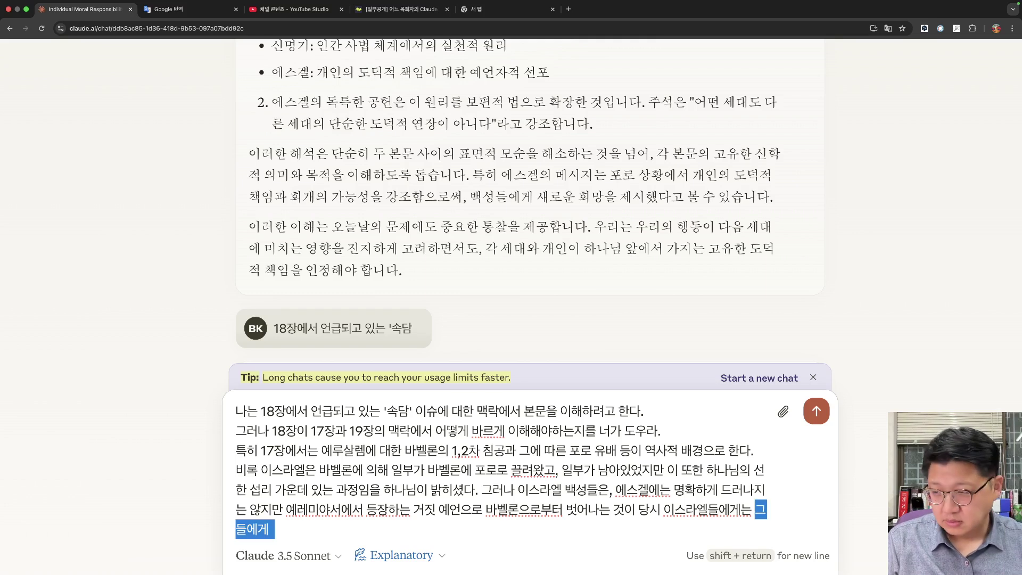
type("복음처럼르")
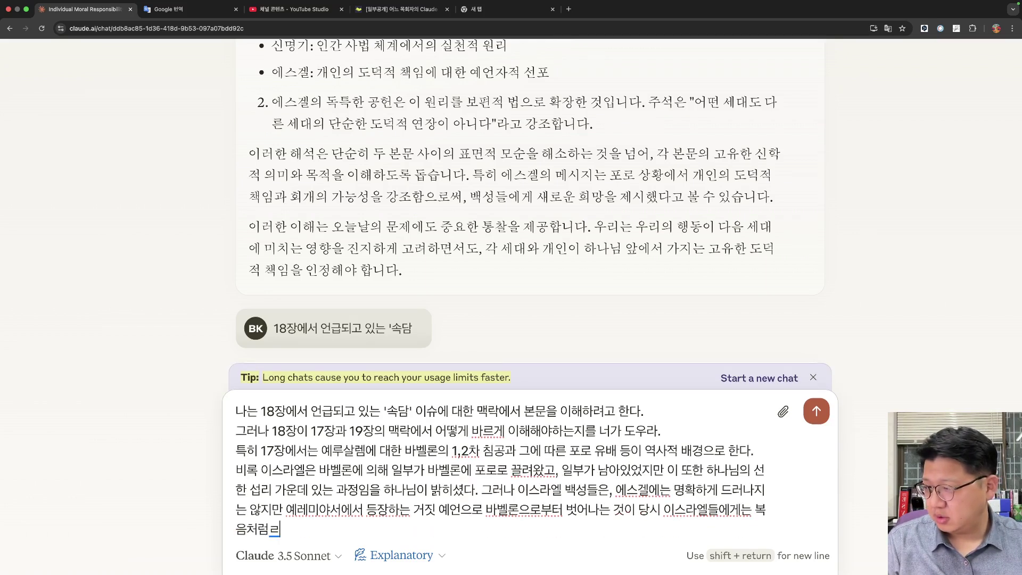
key("BackSpace")
type("여겨졌다. ")
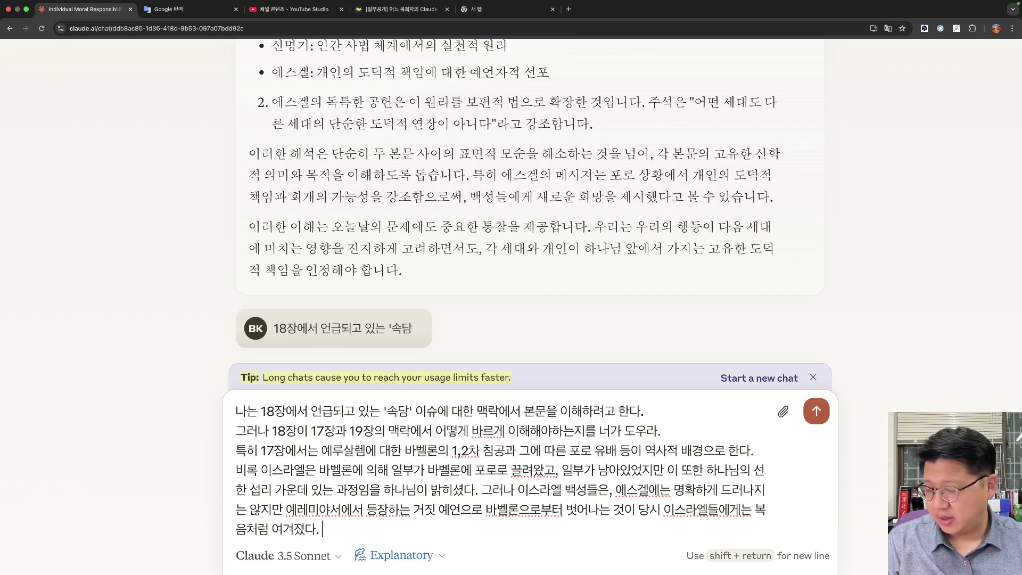
Add the clause "그래서 애굽을 필두로한 반바벨론 연합에 들어가고," after "여겨졌다.".
type("그래서 애굽으반바벨론 연합에 들어가고,")
left_click(392, 529)
type("으")
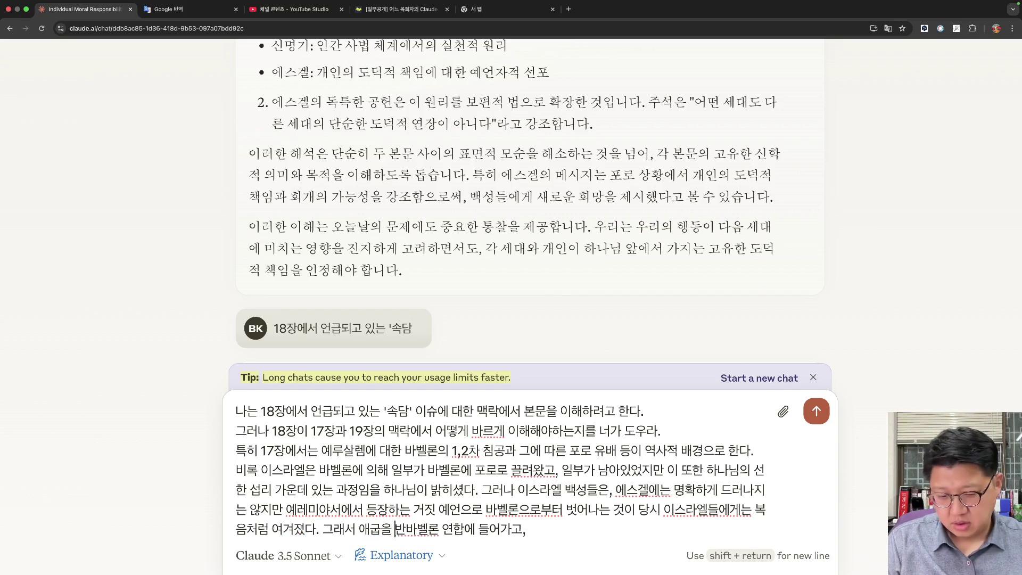
type(" 필두로한")
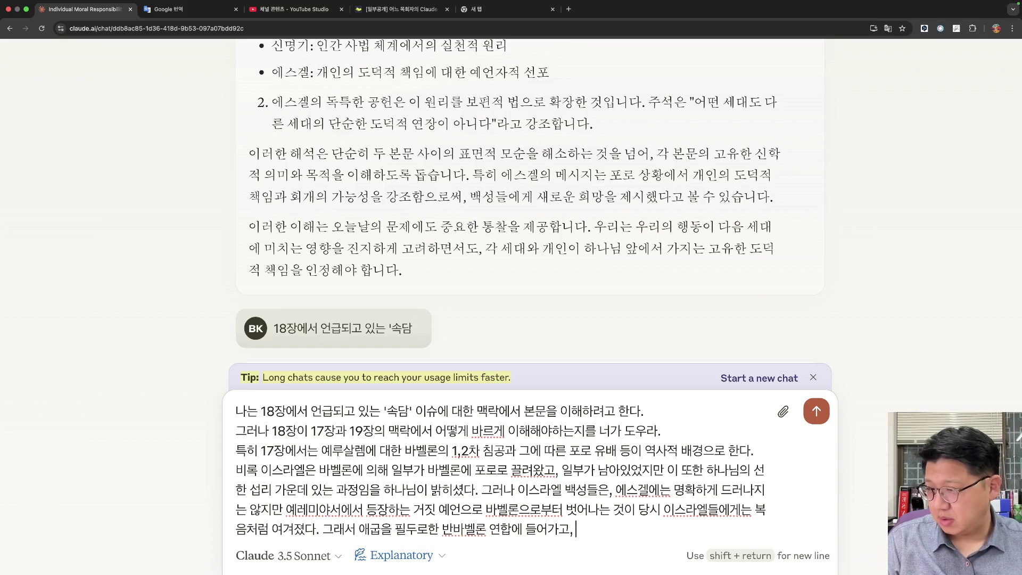
Change the clause ending "들어가고," to "들어가는 것을 꾀하였다.".
key("BackSpace")
key("BackSpace")
type("는 것을")
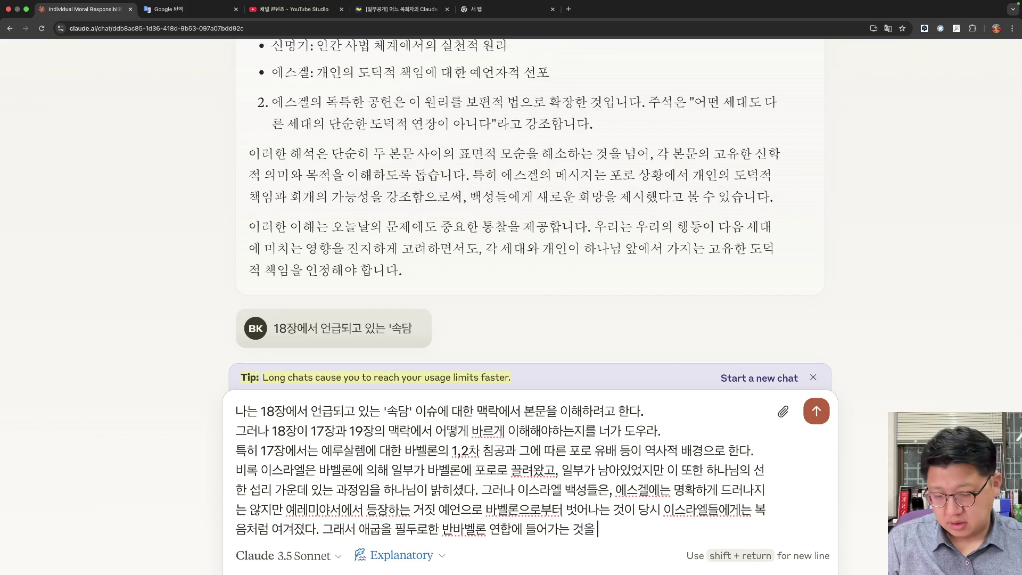
type(" 꾀하였다.")
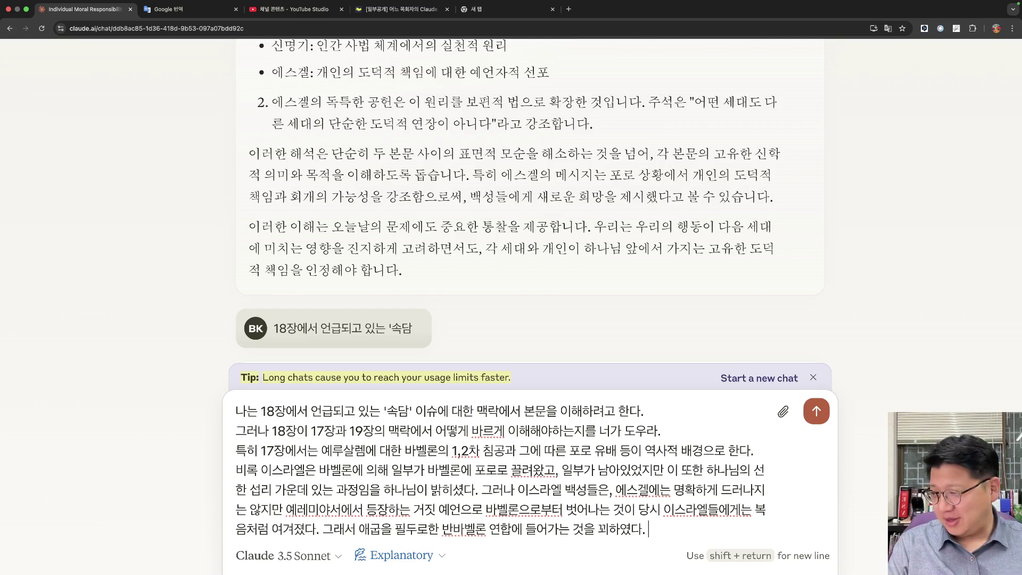
Start a new sentence with "이것이 예레미야 선지자에게나 에스겔 선지자에게 모두".
type("이것이")
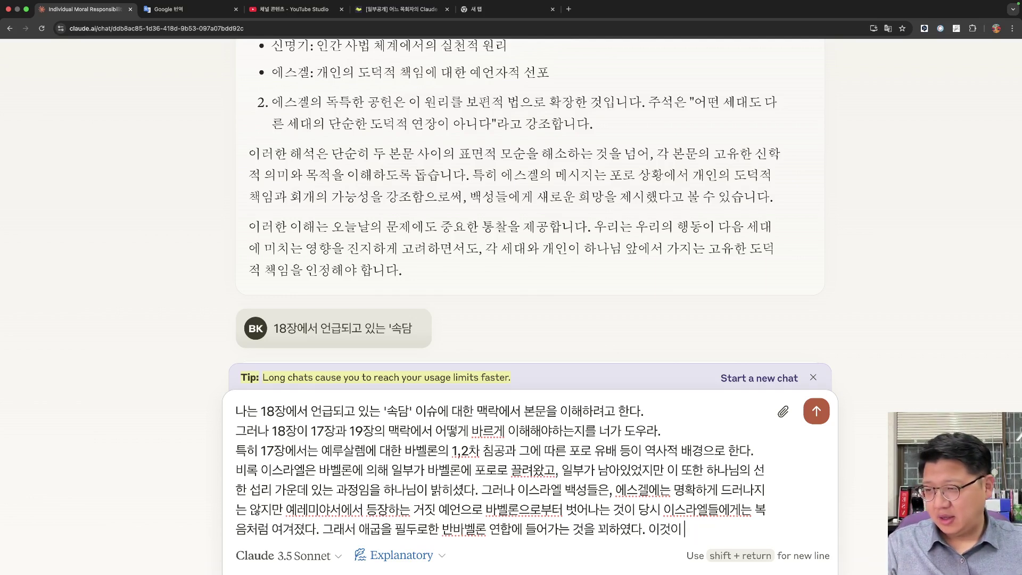
type(" 예렘미야 선지자에게")
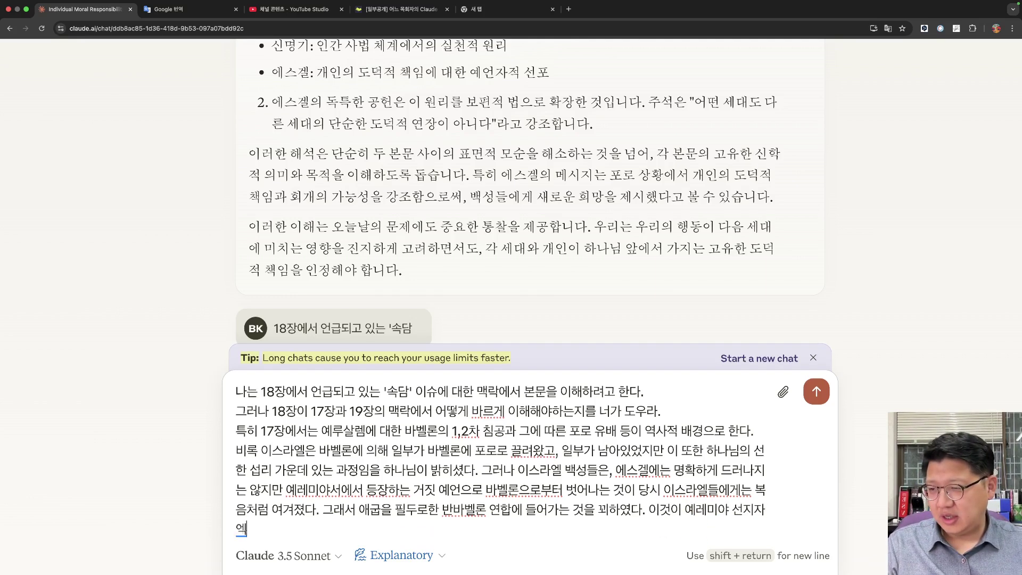
type("나 이")
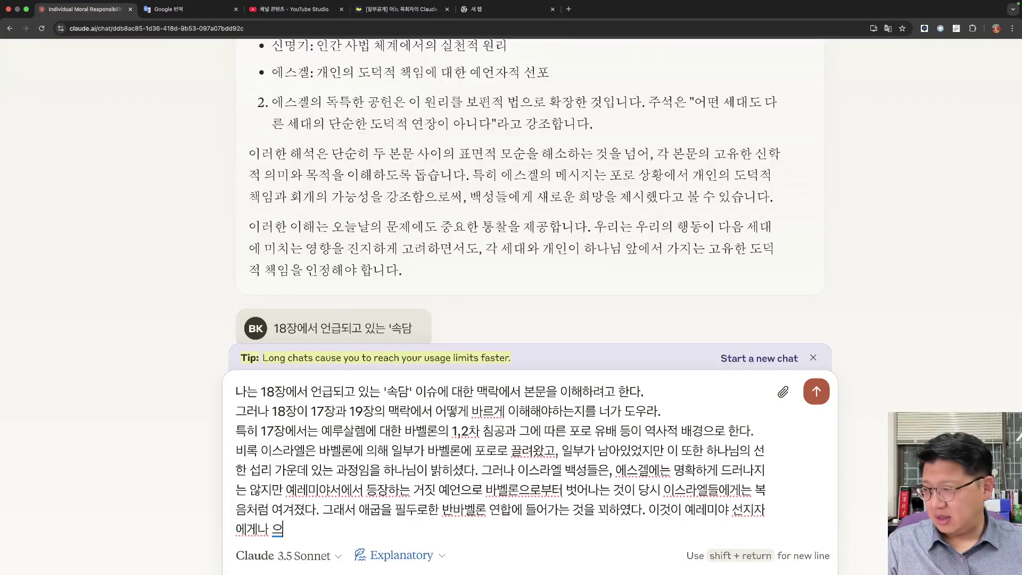
key("BackSpace")
type("에스겔 선지자 미")
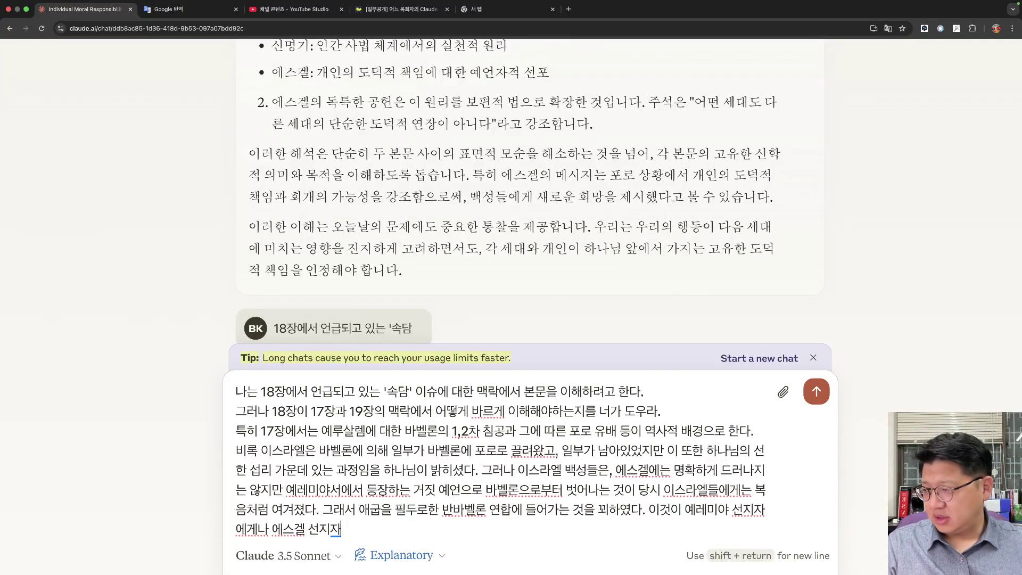
key("BackSpace")
key("BackSpace")
type("에게 모두 해")
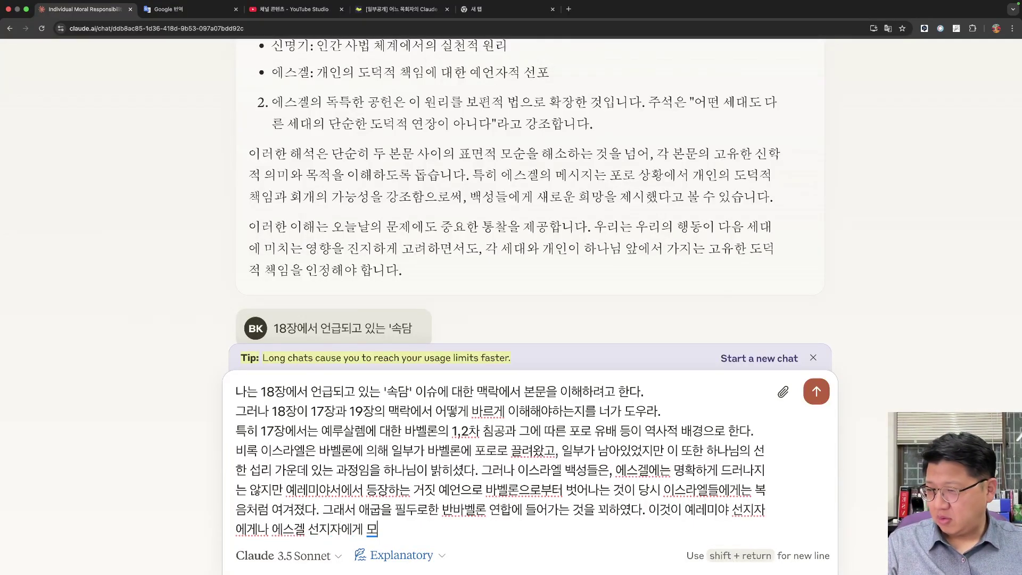
Complete the sentence about the two prophets with "하나님을 반역하는 것으로 여겨진다.".
key("BackSpace")
key("BackSpace")
type("내")
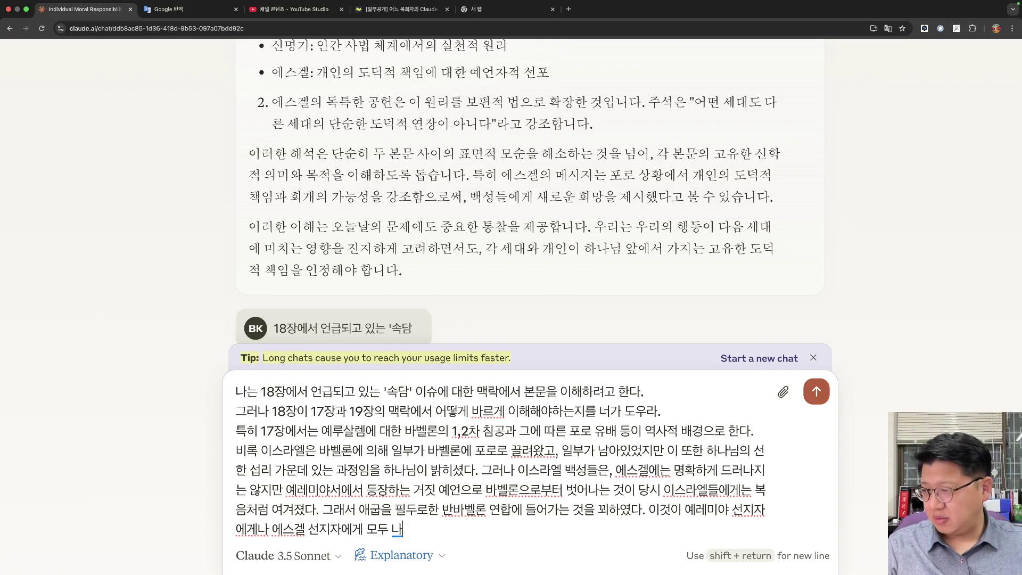
key("BackSpace")
type("하나님")
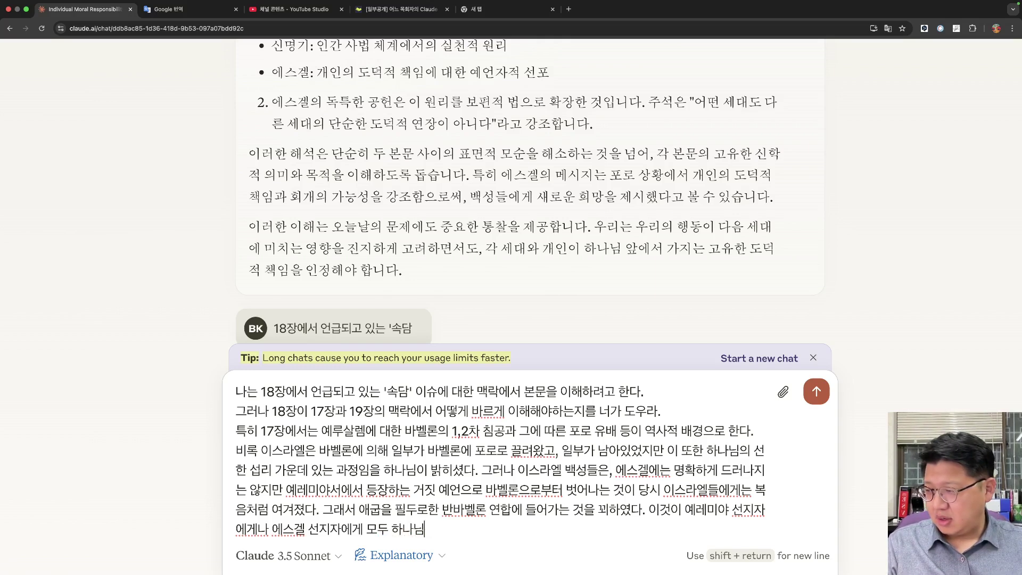
type("을 반역하는 것으로 이")
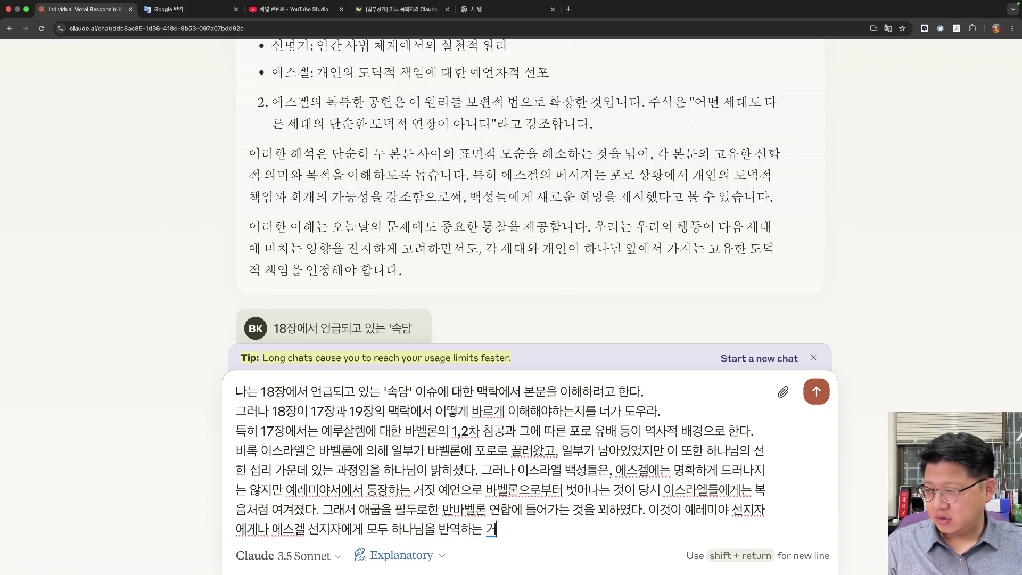
key("BackSpace")
type("여겨져")
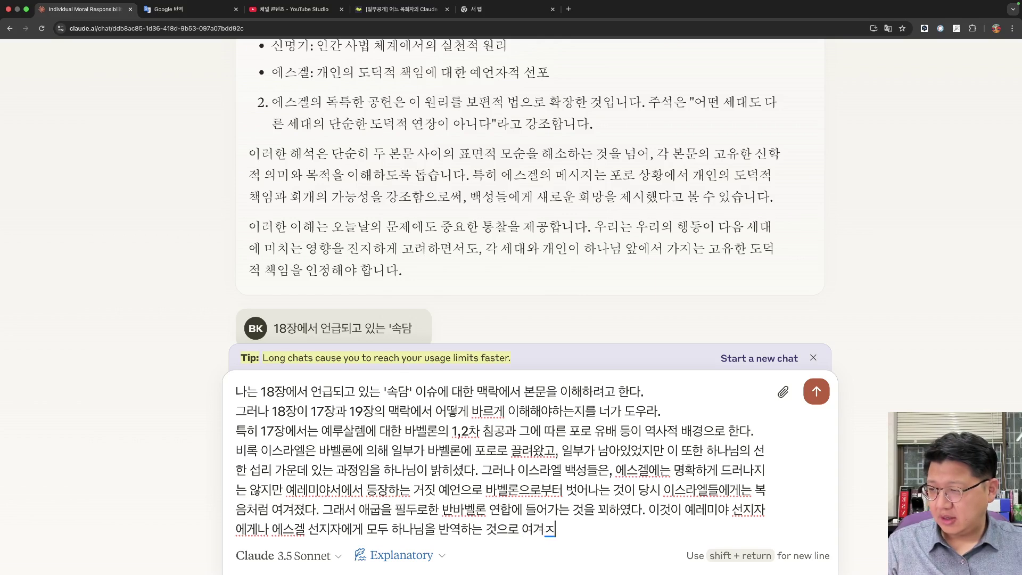
type("ㄴ다.")
Add a new line to the prompt reading "이러한 내용이 17장에서 고조되었는데, 18장에서는 분위기가 사뭇 다르게 느껴진다.".
key("shift+Return")
type("이러한 ")
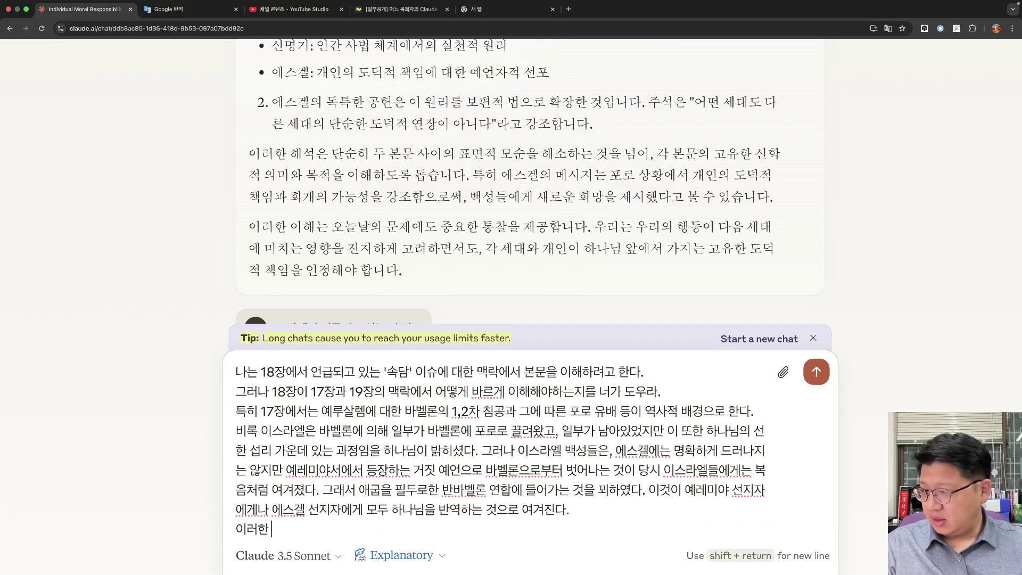
type("내용이 17장에서 ")
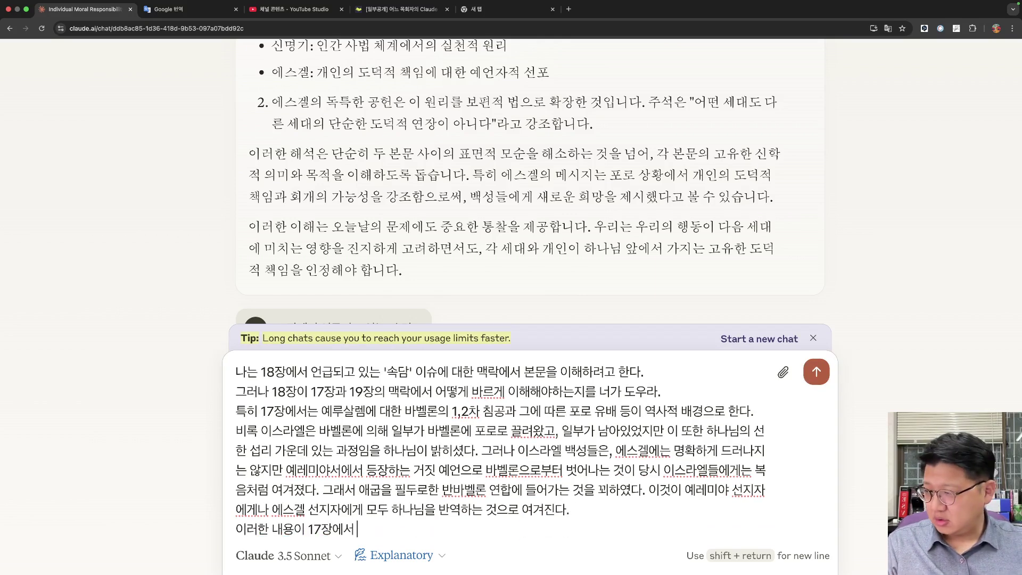
type("고조되었는데, 1")
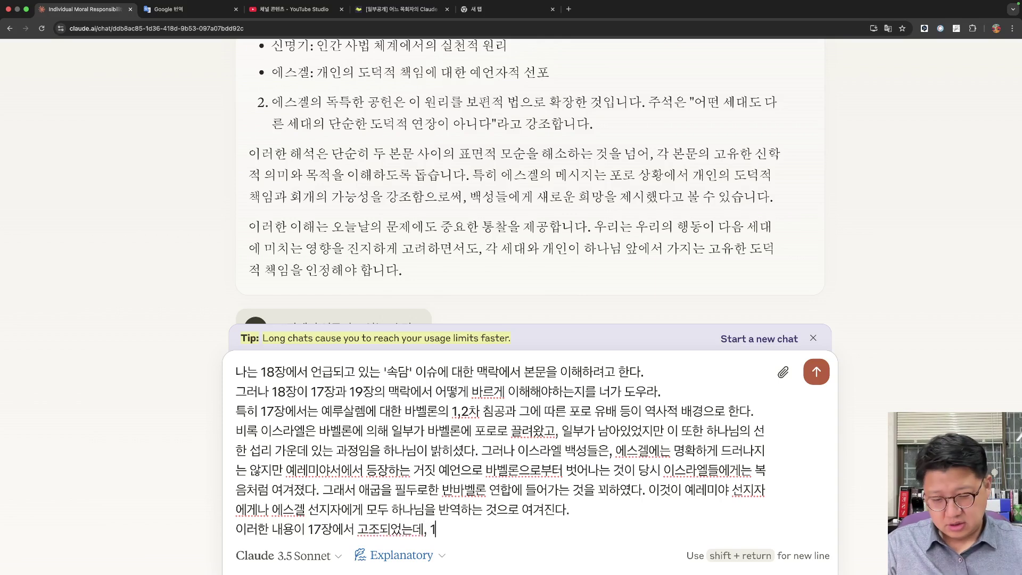
type("8장에선")
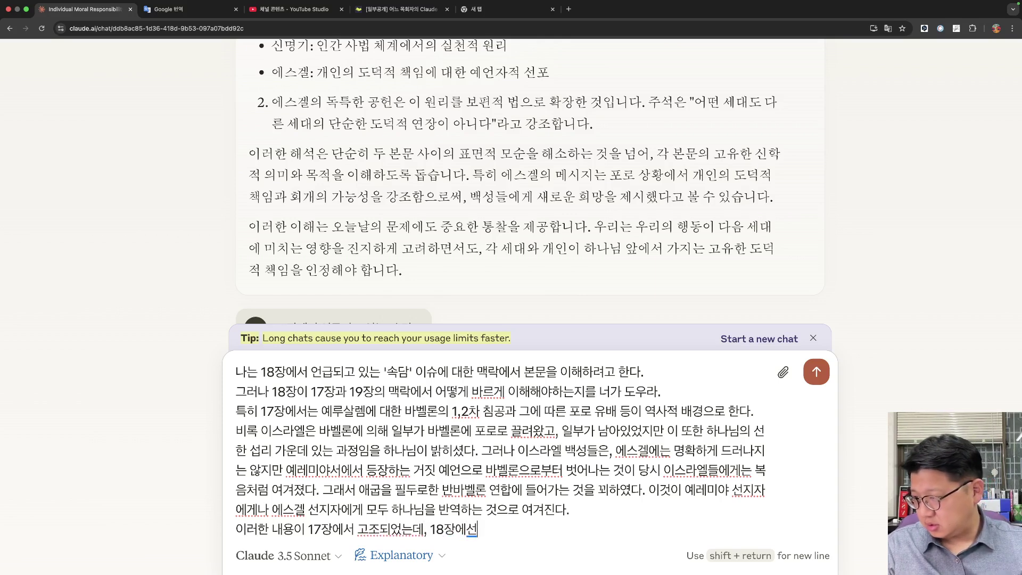
key("BackSpace")
type("서는")
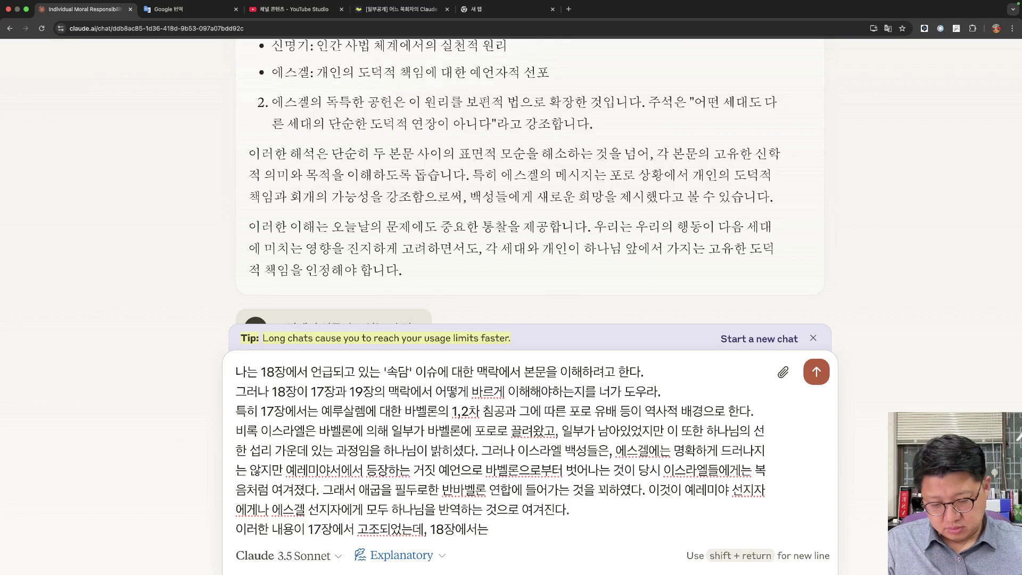
type(" 분위기가")
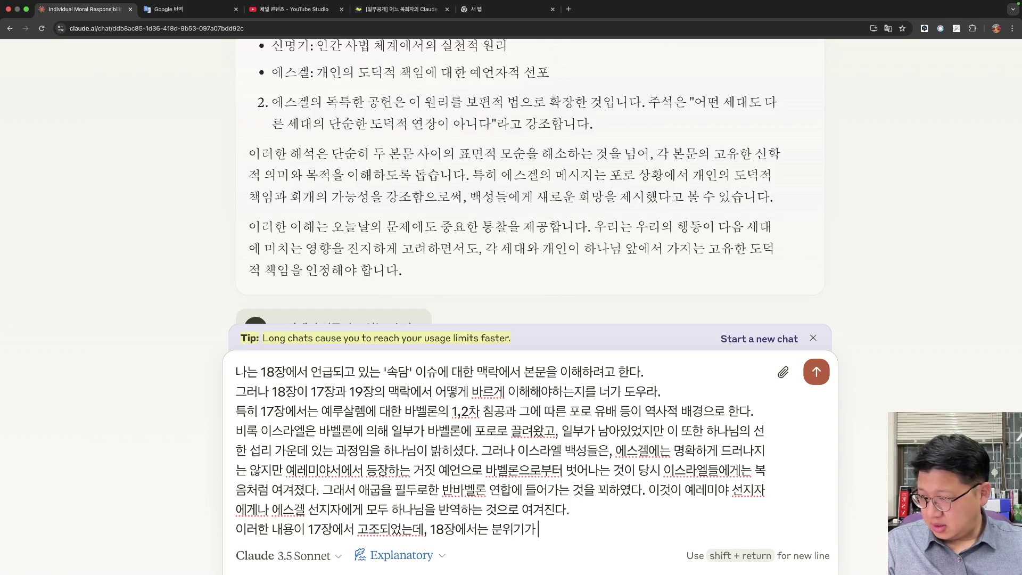
type(" 사뭇 다르게")
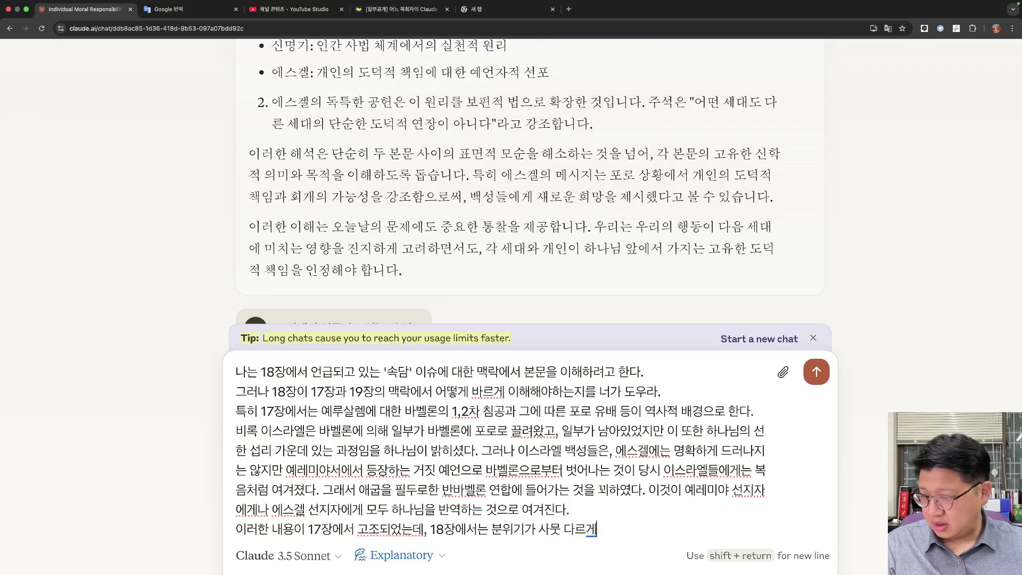
type(" 느껴진다.")
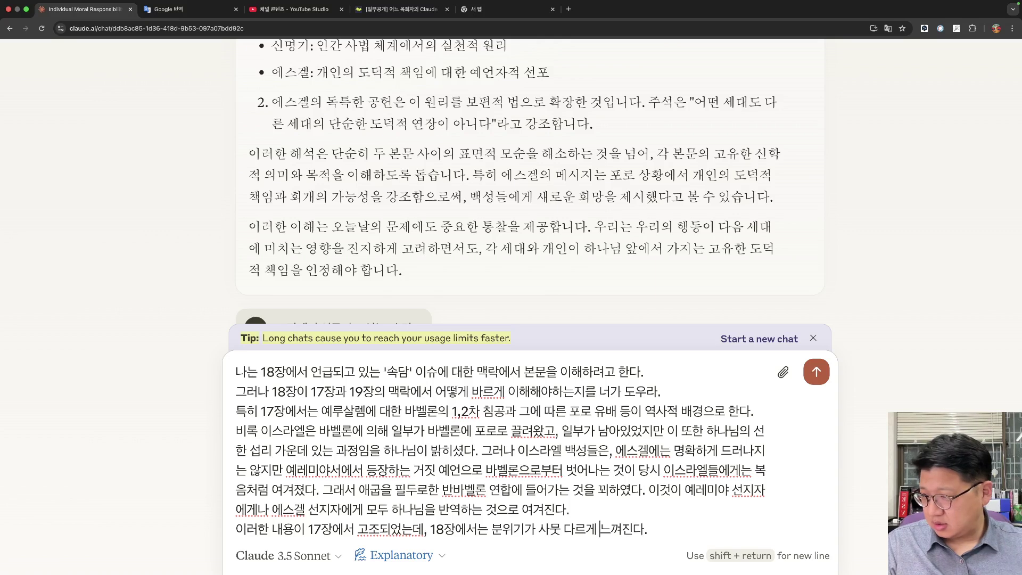
Insert "'속담' 이슈로 인해 사뭇" before "분위기가" and remove the duplicate "사뭇" after it.
type("'속담' 이슈로")
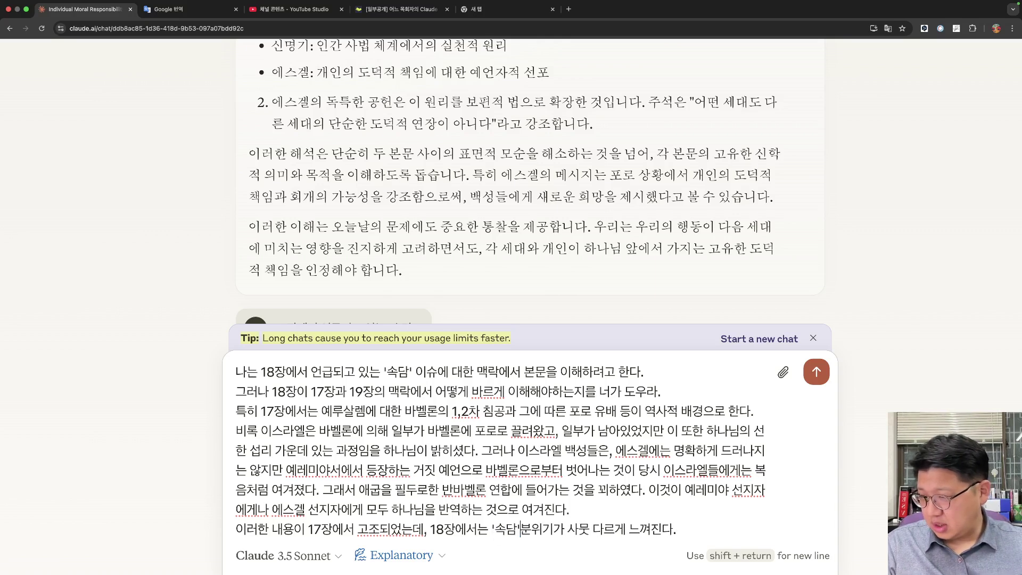
type(" 인해 ")
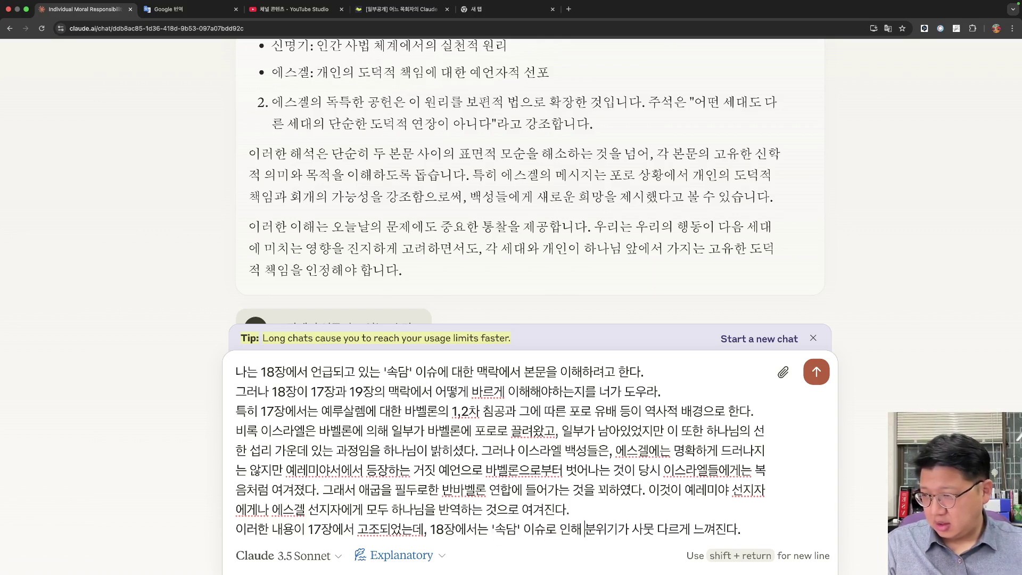
type("사뭇")
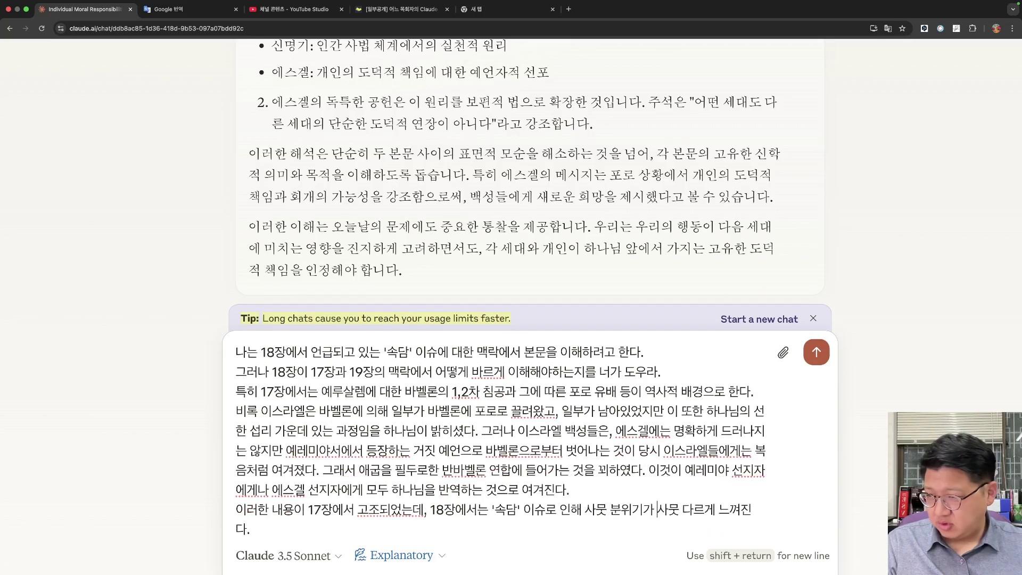
key("Delete")
key("Delete")
key("Delete")
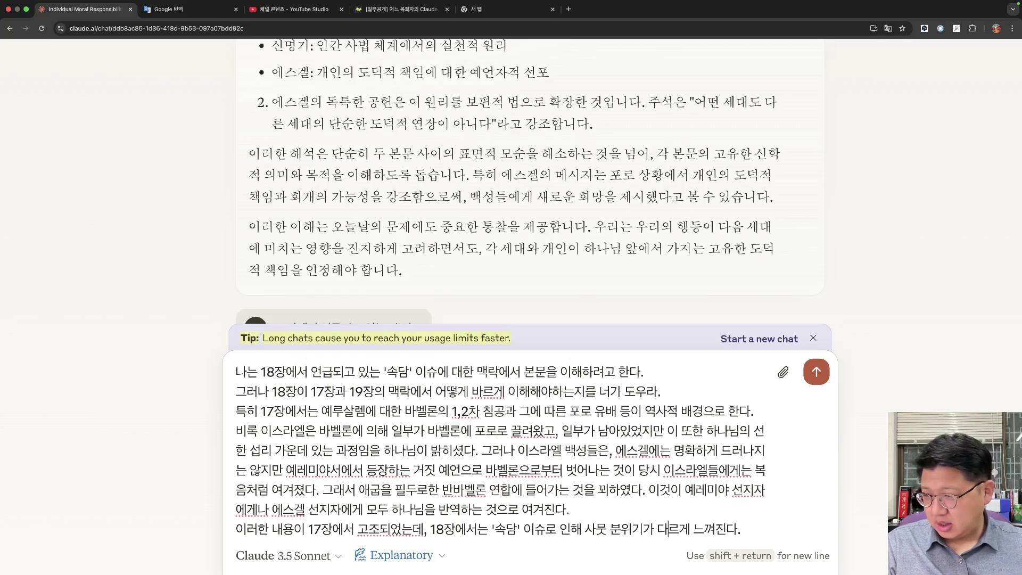
Start a new line with "이 속담에 대한 1차 독자들의 이해가 어떠했는지에 대해서".
key("shift+Return")
type("속담을")
key("BackSpace")
key("BackSpace")
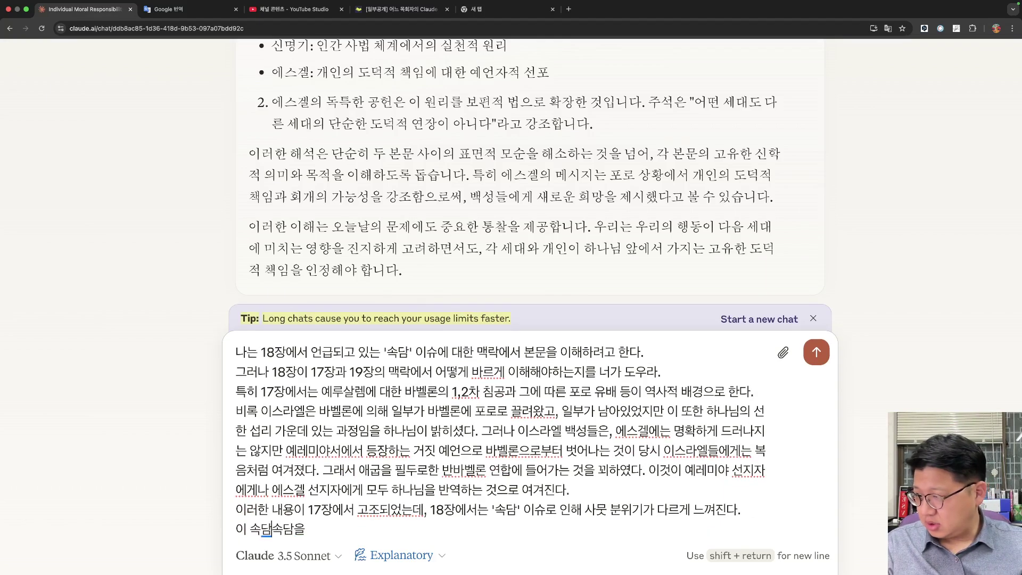
type("에 대한 1차 독")
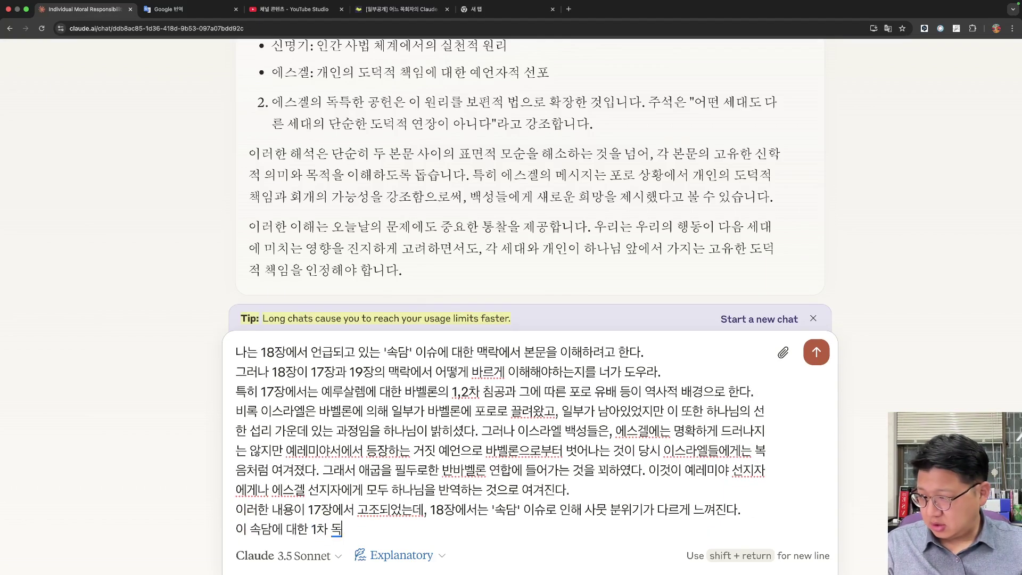
type("자드의")
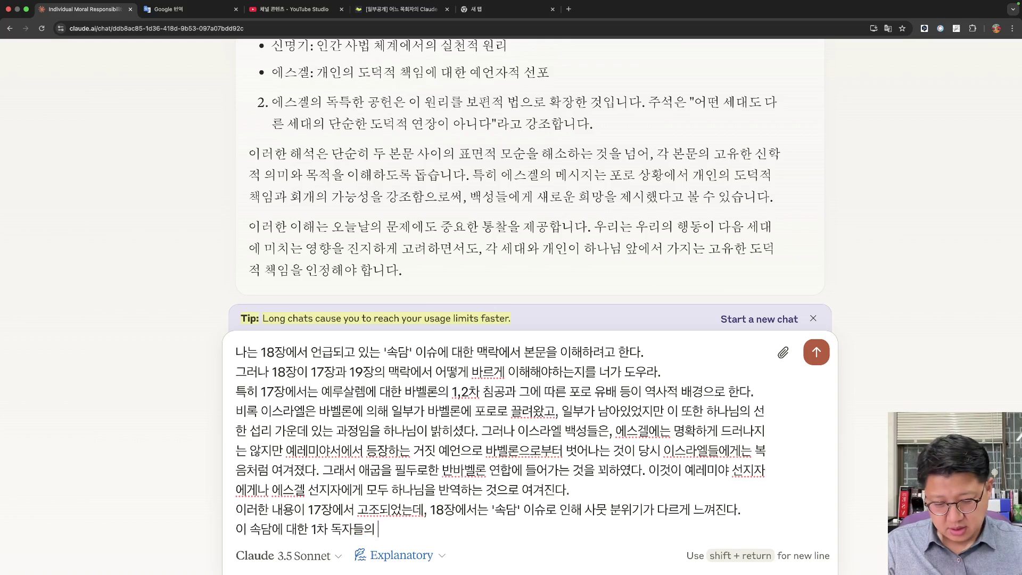
type(" 이해는")
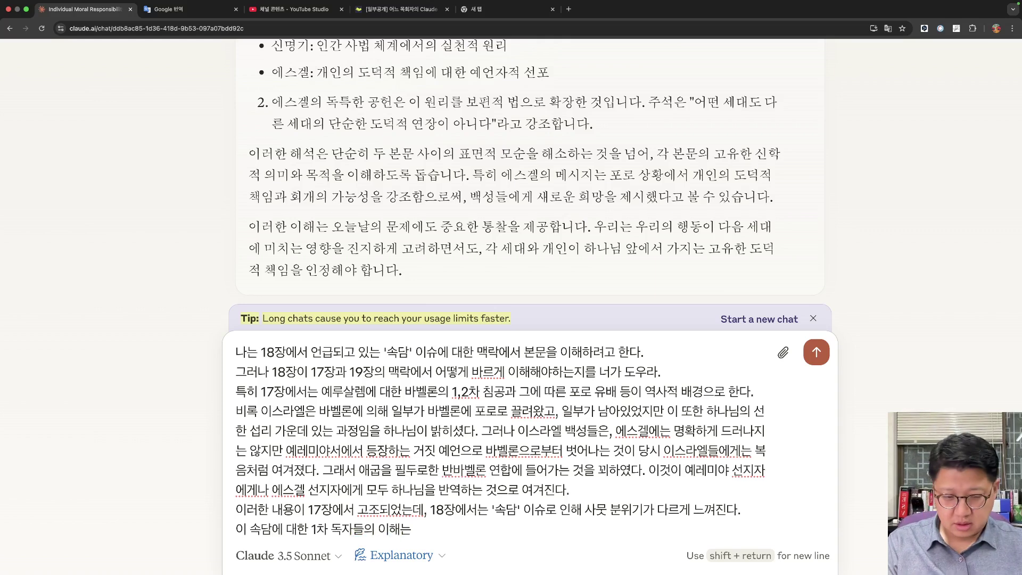
key("BackSpace")
type("가 어떠했는")
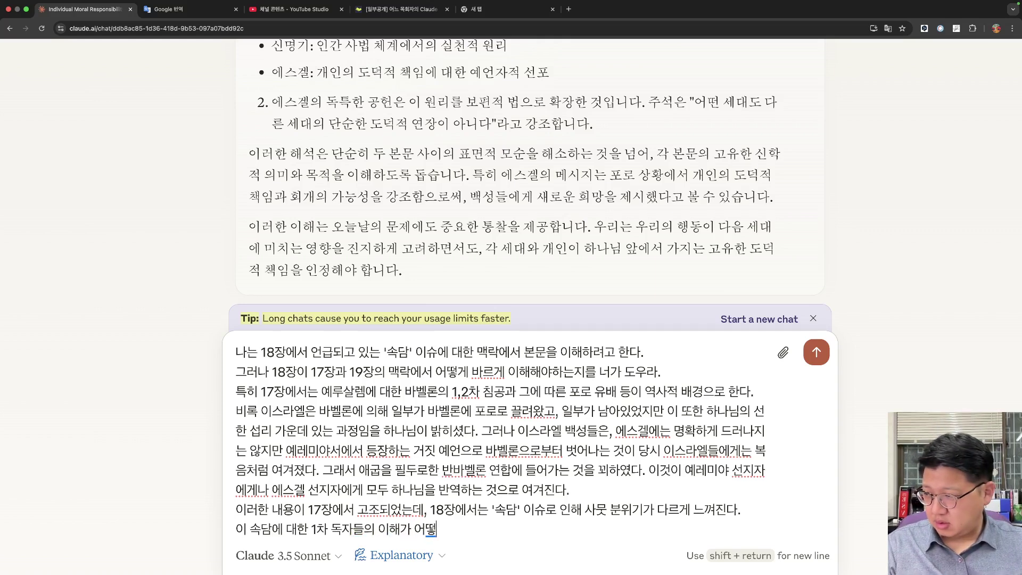
type("지에 대해서")
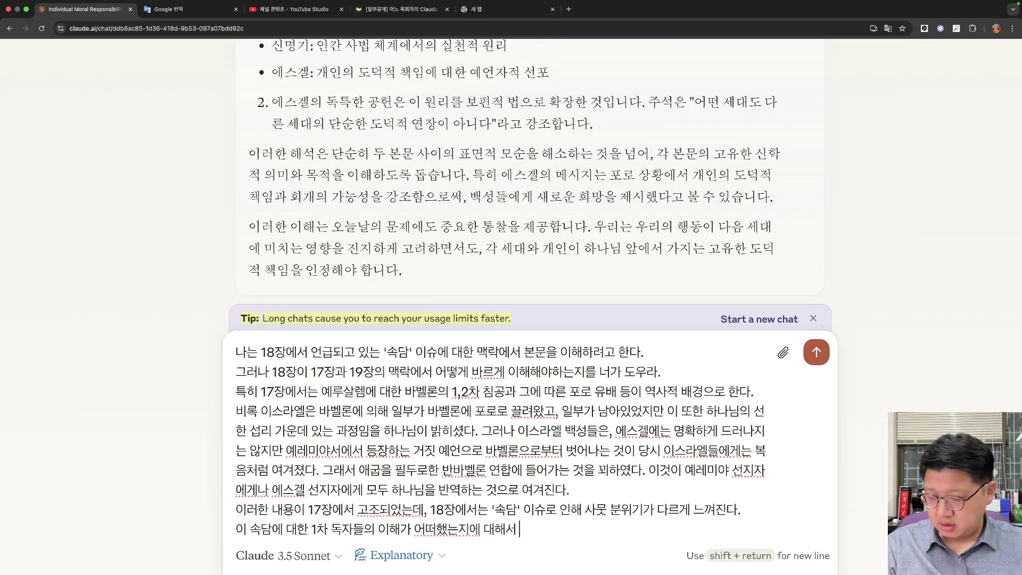
Put "우선" at the start of the last line and extend "이해가" to "이해와 평가가".
key("super+Left")
type("우선")
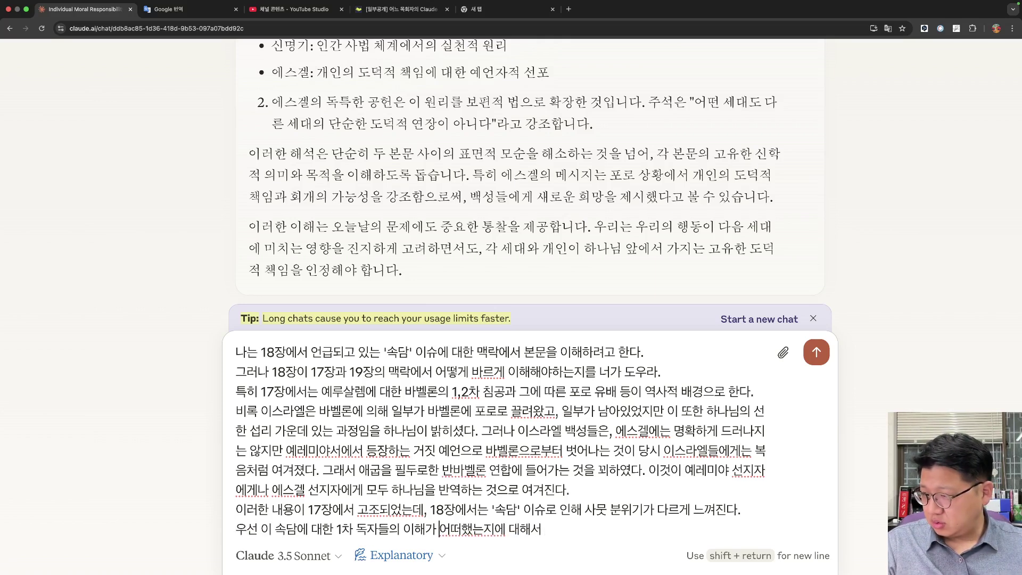
key("Right")
type("와 평가")
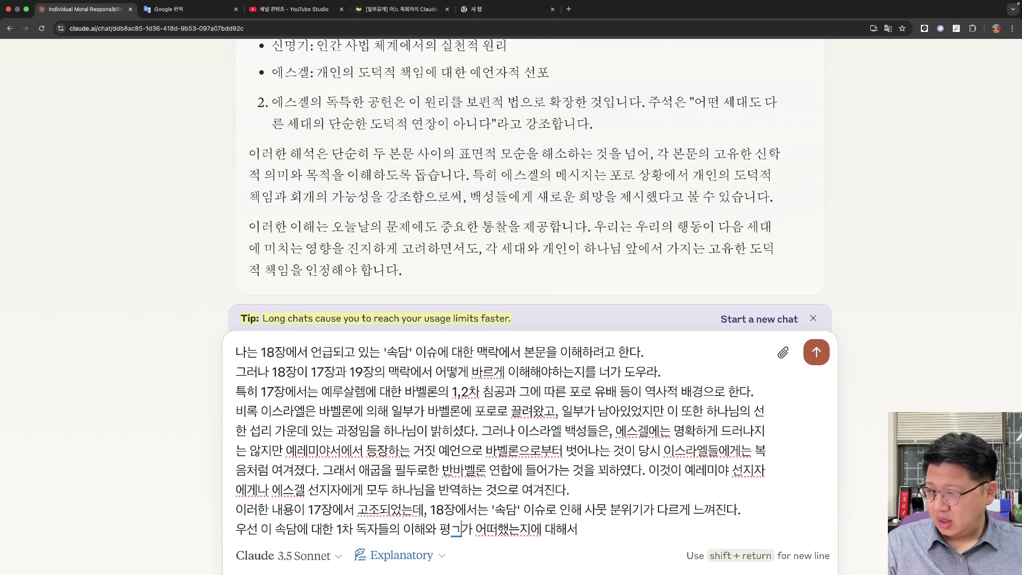
key("super+Right")
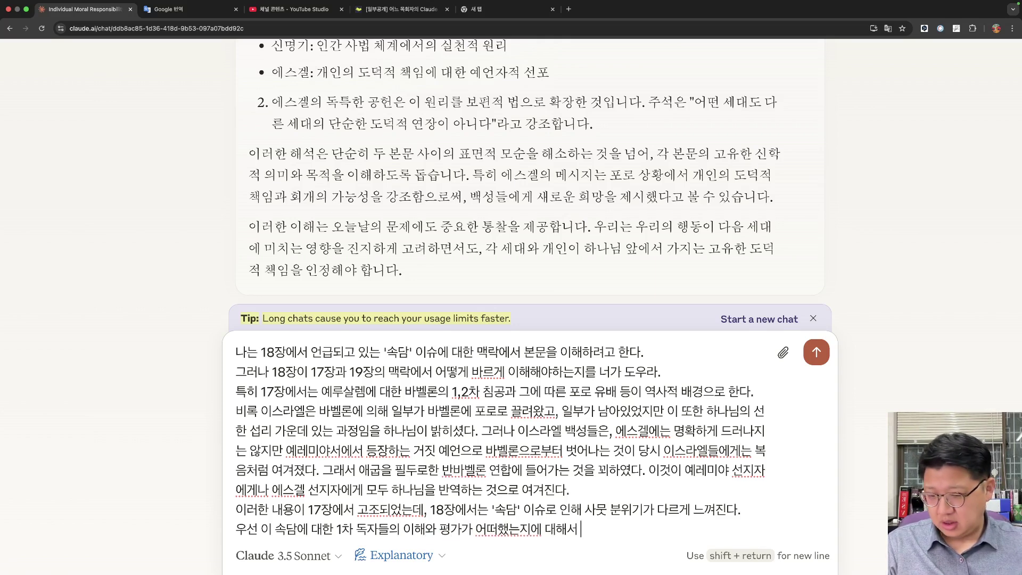
Shorten "대해서" to "대해" and complete the sentence with "아는 것이 가장 중요하다고 느껴진다.".
type("아는 것이")
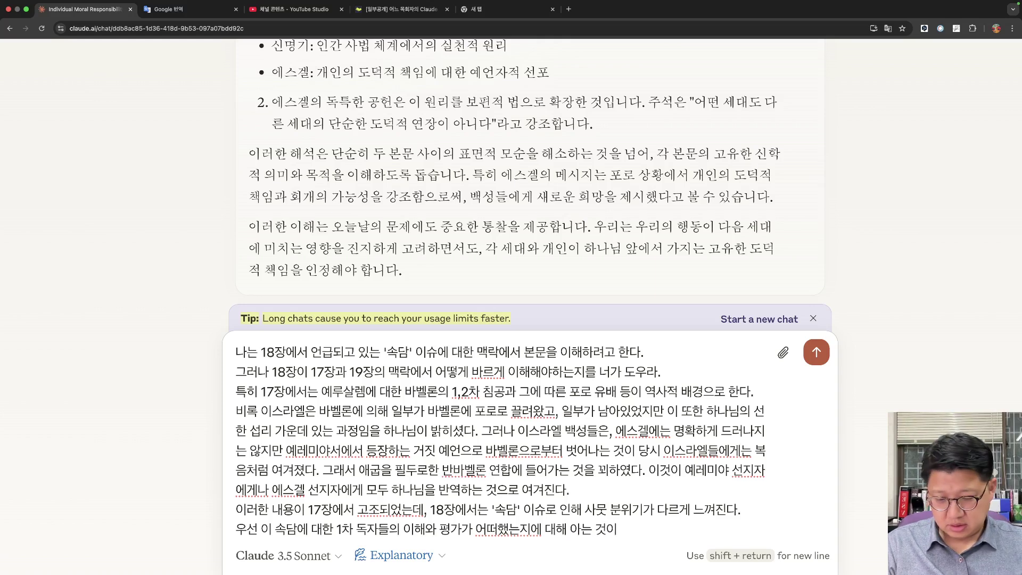
type(" 가장 ")
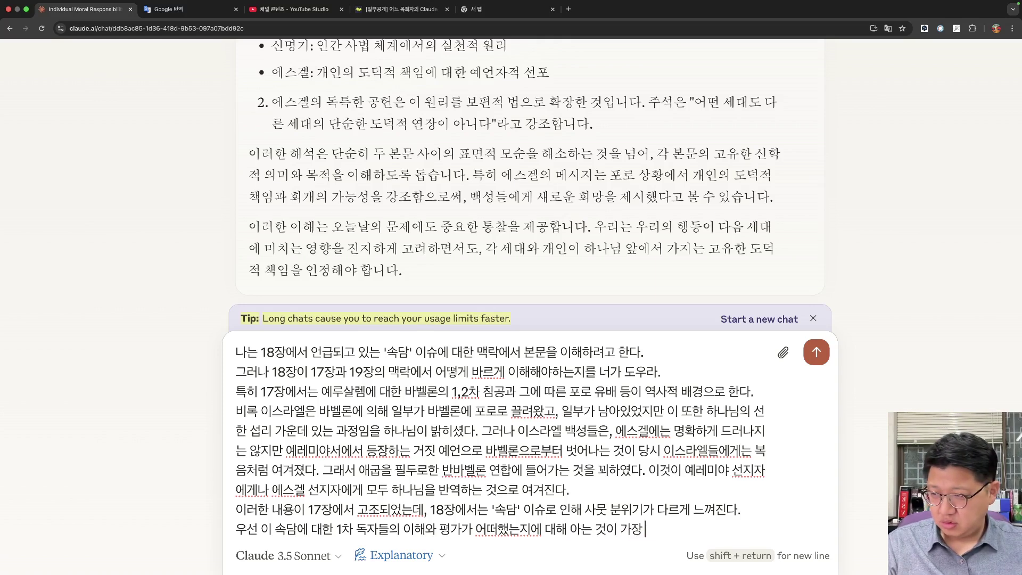
type("중욯하다고 느껴진다.")
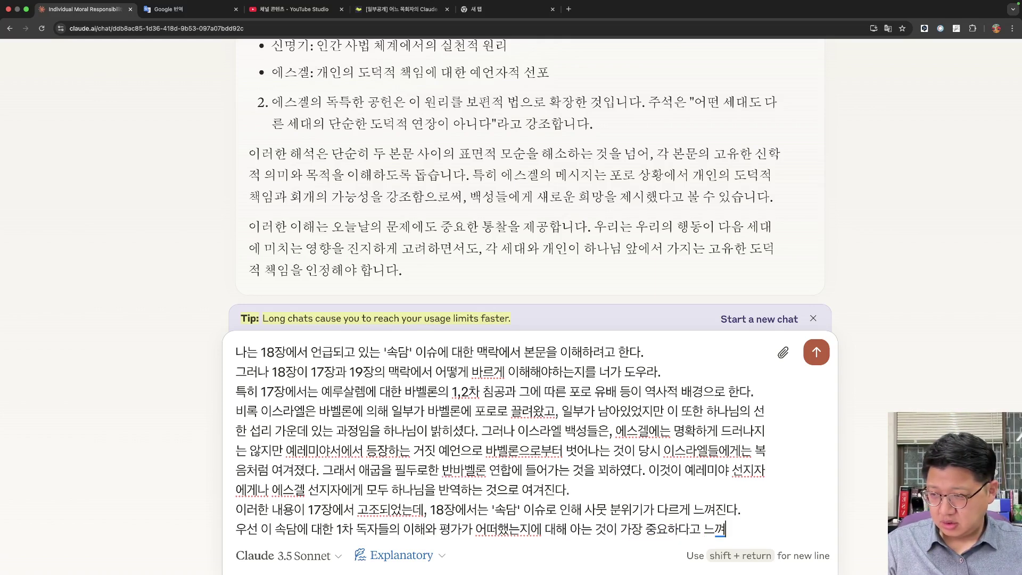
Replace the closing verb of the last sentence with "생각한다.".
key("super+a")
key("Right")
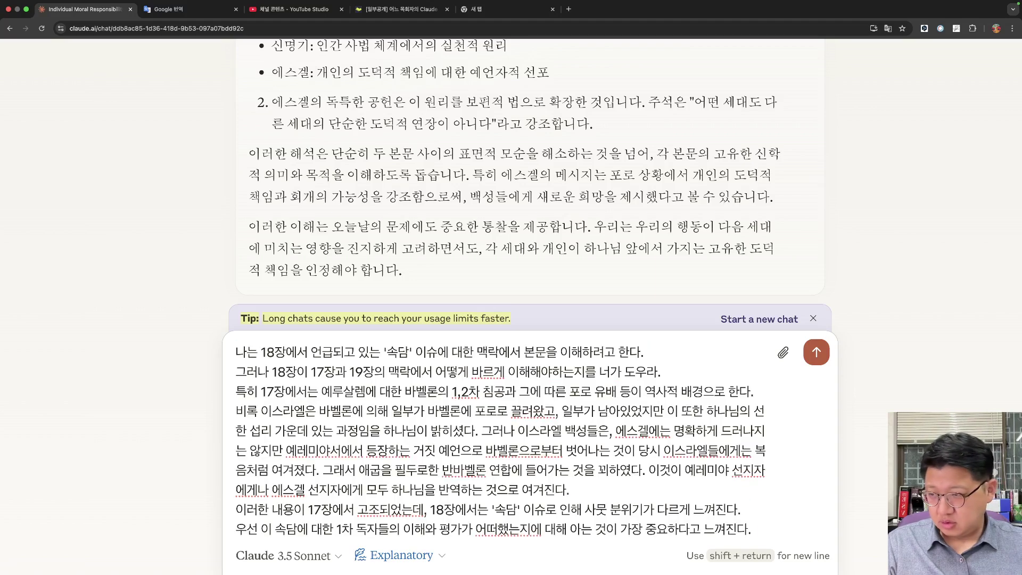
key("BackSpace")
key("BackSpace")
key("BackSpace")
key("BackSpace")
key("BackSpace")
type("생각한다.")
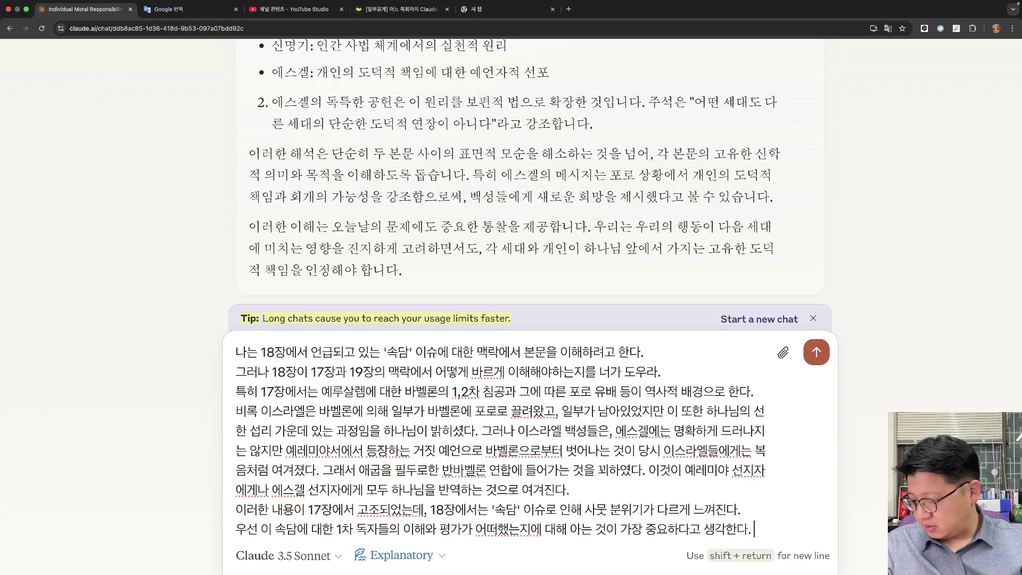
Begin the reason sentence with "왜냐하면 하나님께서는 속담에 대한 그들의 이해가 신학적 차원에서의".
type(" 왜냐하면 하나님께서는")
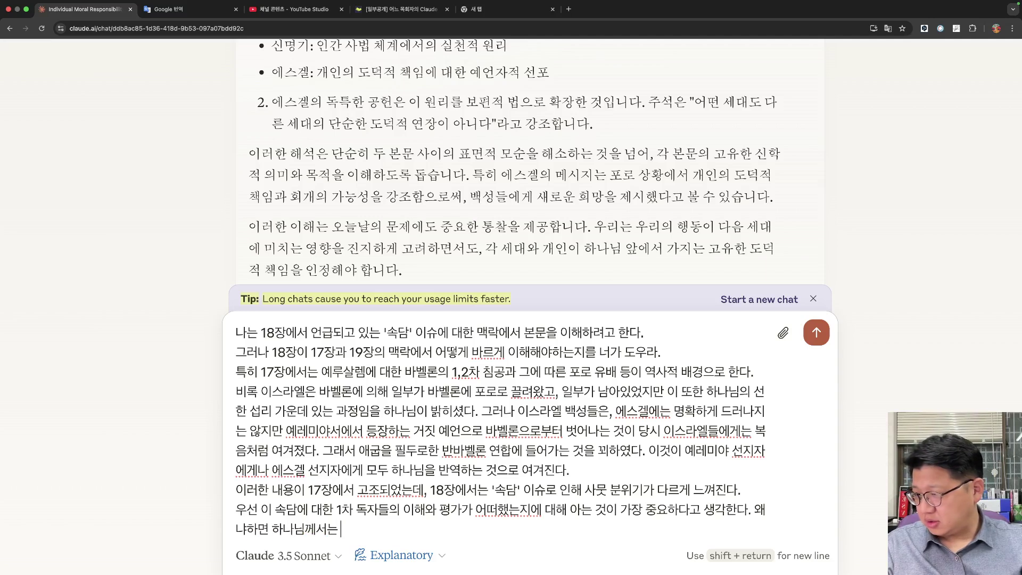
type(" 그들의")
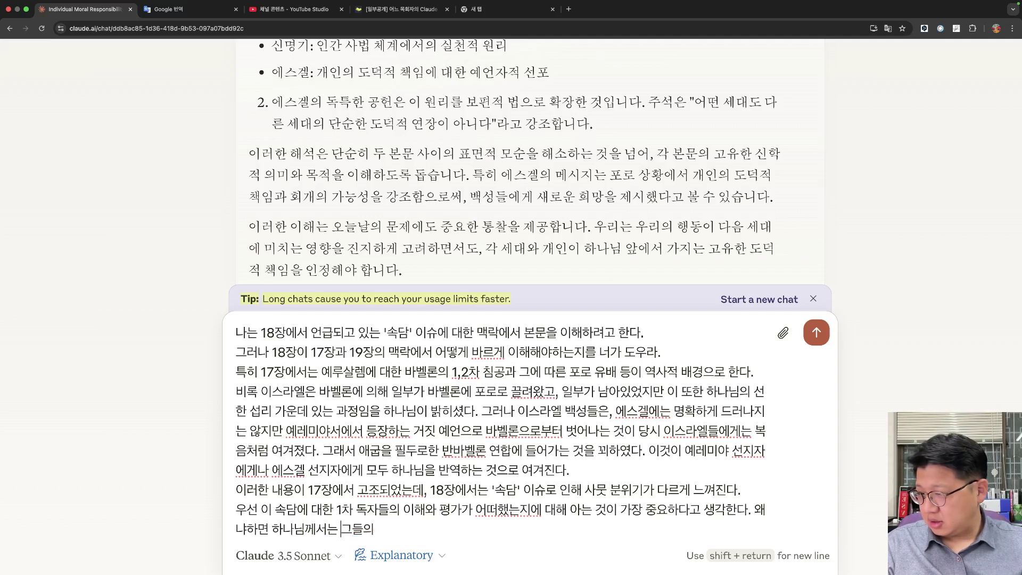
type("속담에 대한 ")
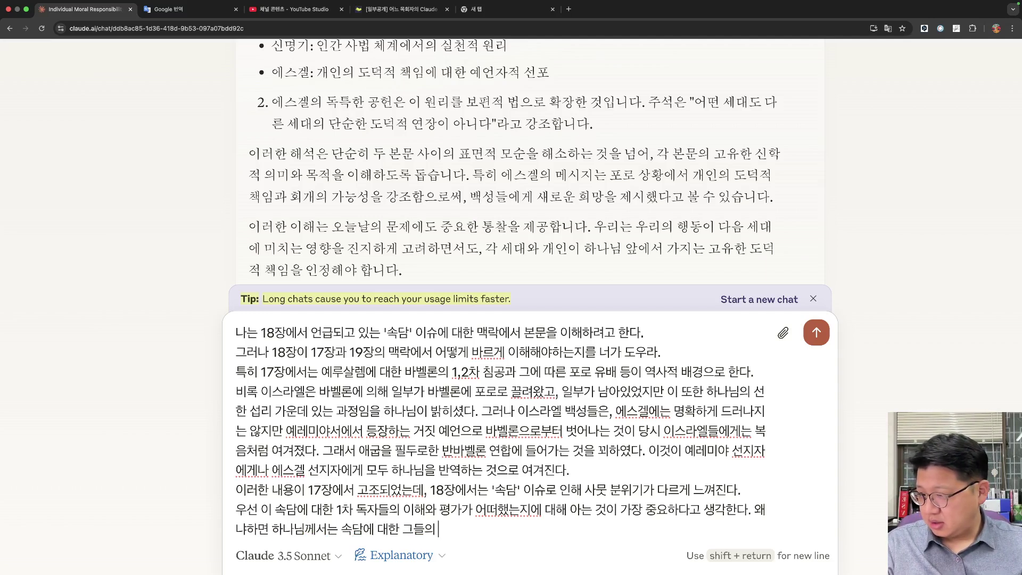
type(" 이해가 신학적")
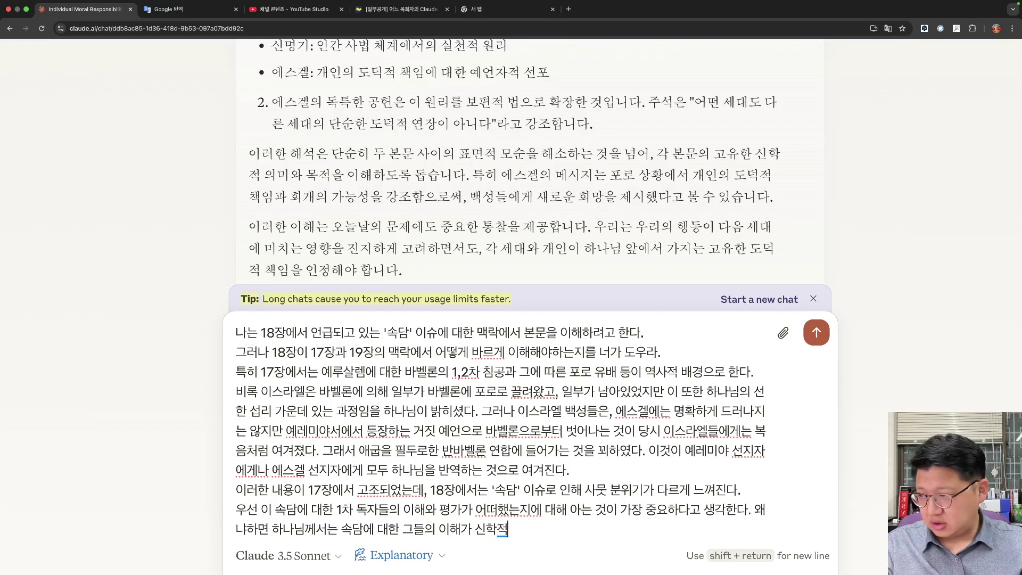
type(" 차원에서의")
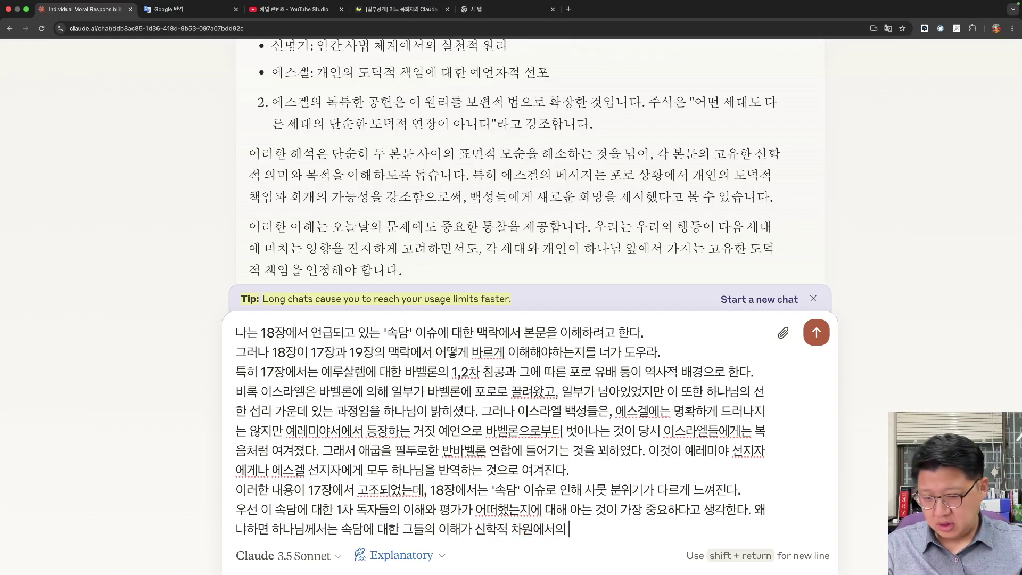
Complete the reason sentence with "오류, 또는 왜곡으로 판단하시기 때문이다.".
type(" 오류, 또는 왜")
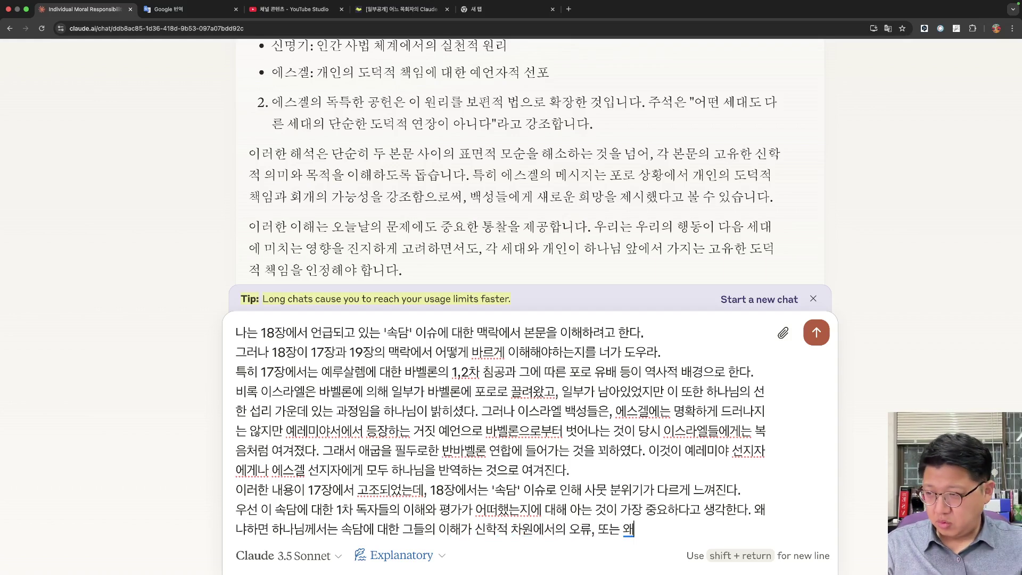
type("곡으로 판단하시")
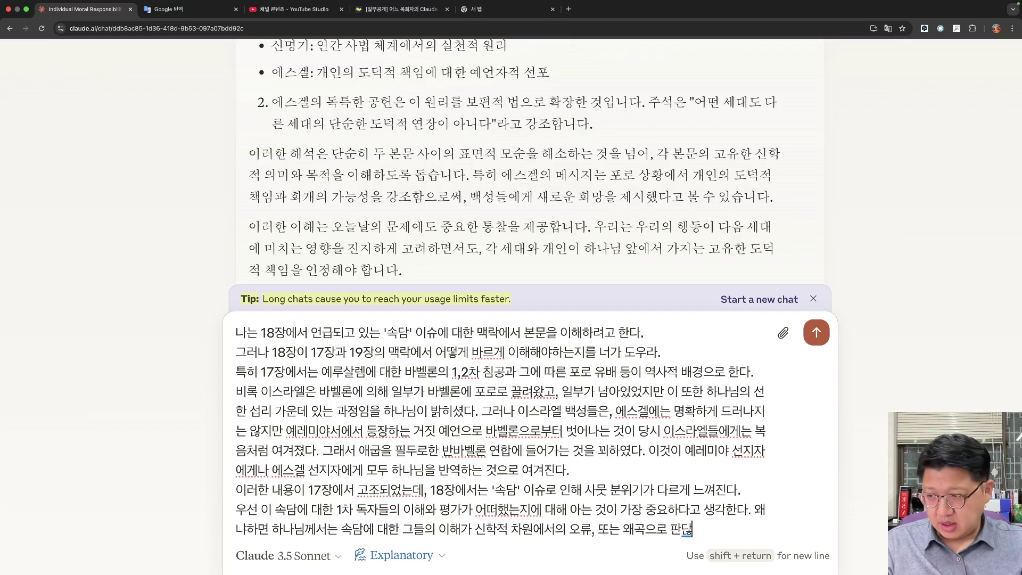
type("기 ㄸ매ㅜ")
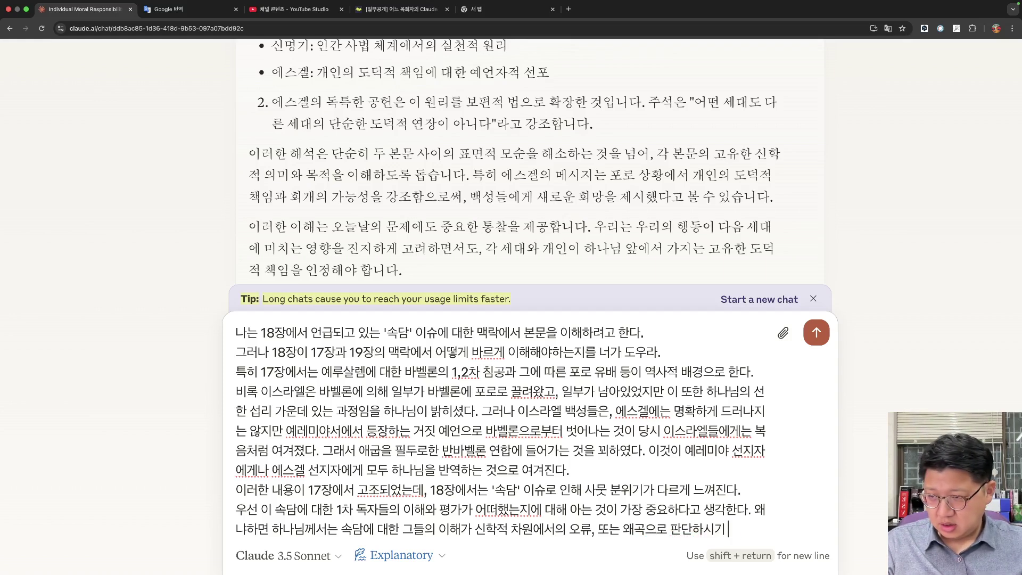
key("BackSpace")
key("BackSpace")
key("BackSpace")
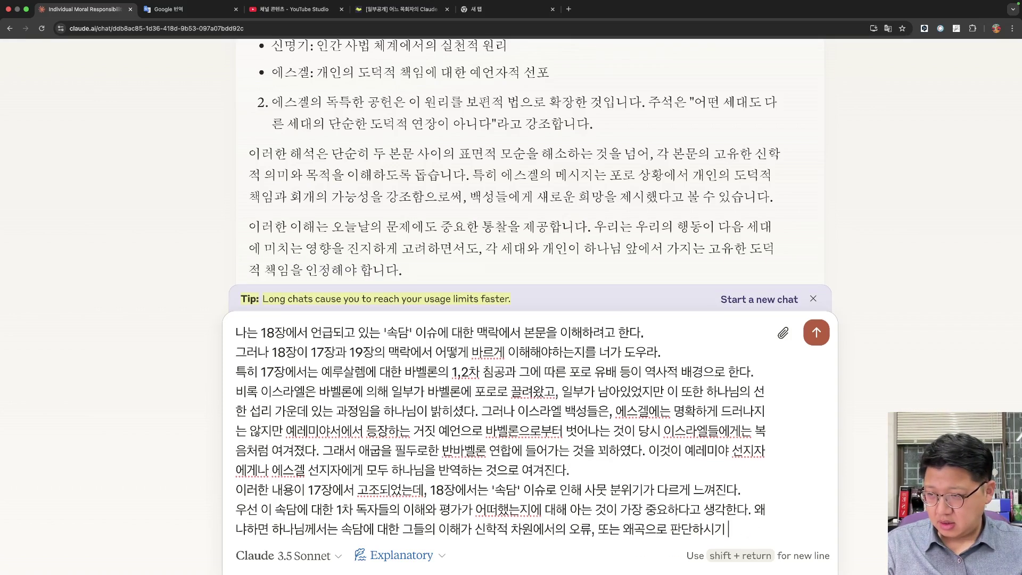
type("때문이다. 그레")
Start the following sentence with "그렇다면 이 속담과 속담에 대한 그들의 이해는 매우 영향력이".
key("BackSpace")
type("렇다면 이 속드")
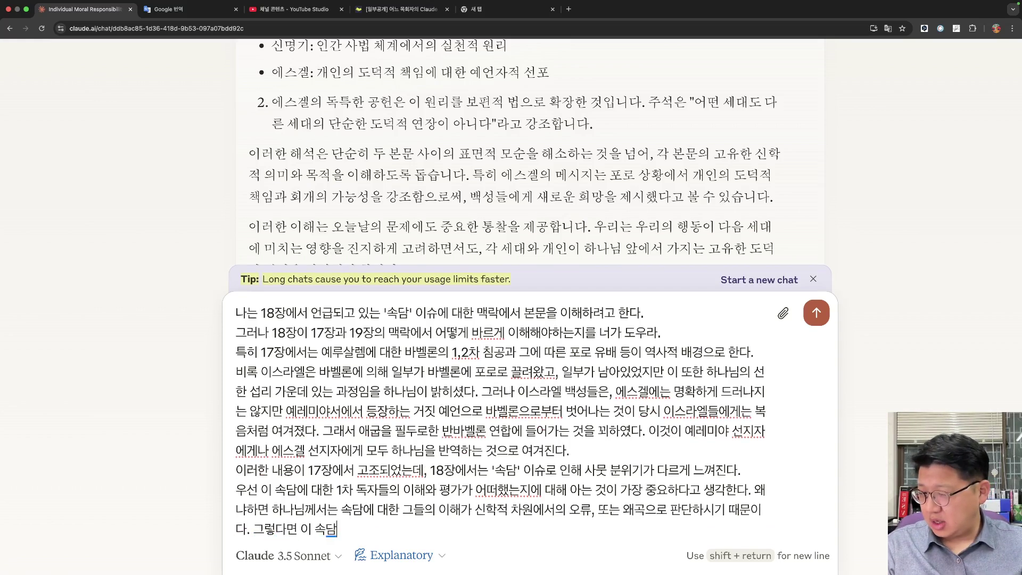
type("은")
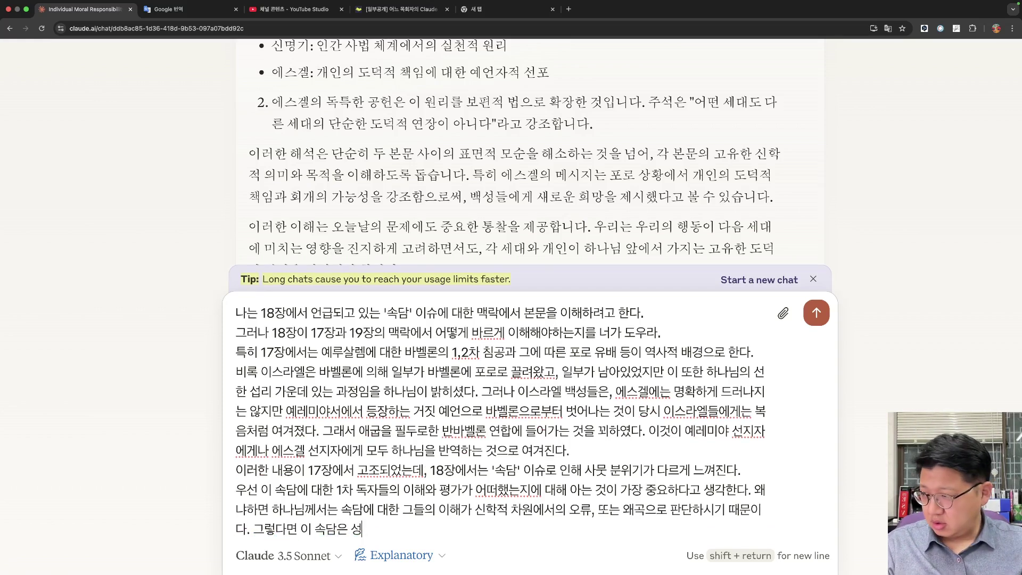
key("BackSpace")
type("과 속담에 대한 그들의 이해")
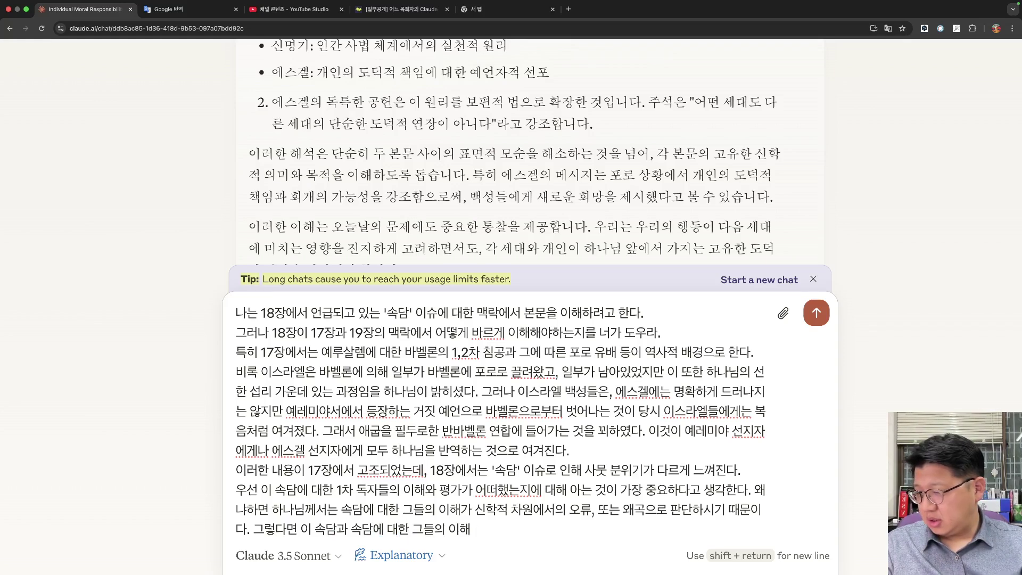
type("가는 매우 ")
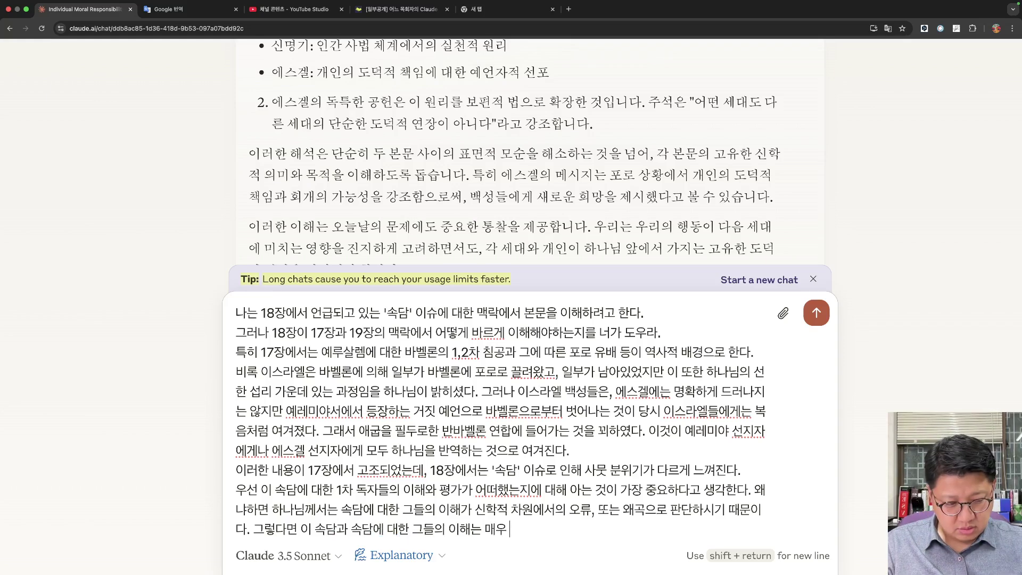
type("영향력이 이")
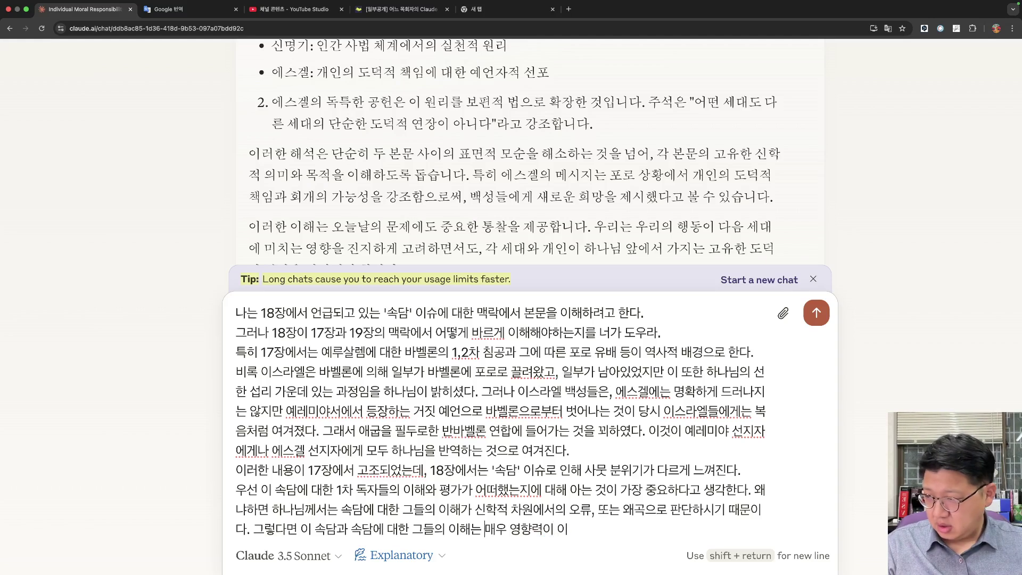
Replace "매우" after "이해는" with "이미 그들의 세계관이나 가치관에".
type("이미")
key("Delete")
key("Delete")
type("그들의 세계")
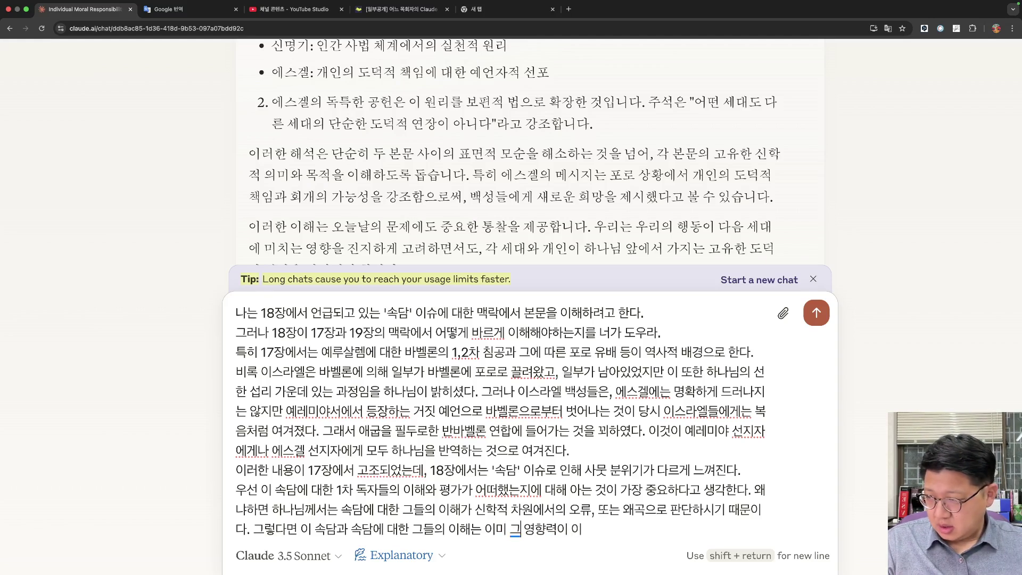
type("관이나 가치관에")
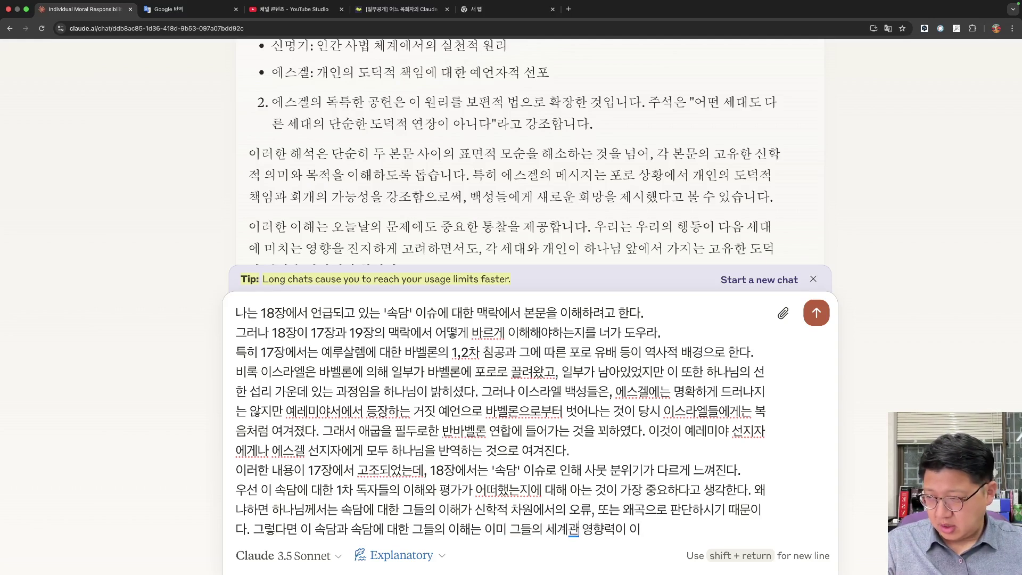
Replace the trailing "영향력이 이" with "상당한 영향력을 행사하고 있었던 것이 분명하다.".
key("shift+super+Right")
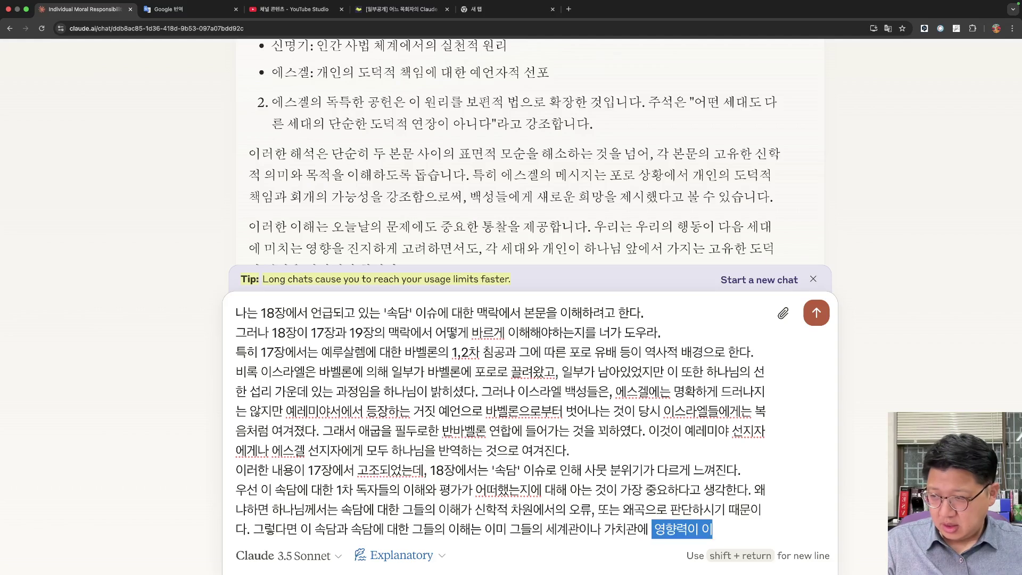
type("상당한 영향ㄹ력을")
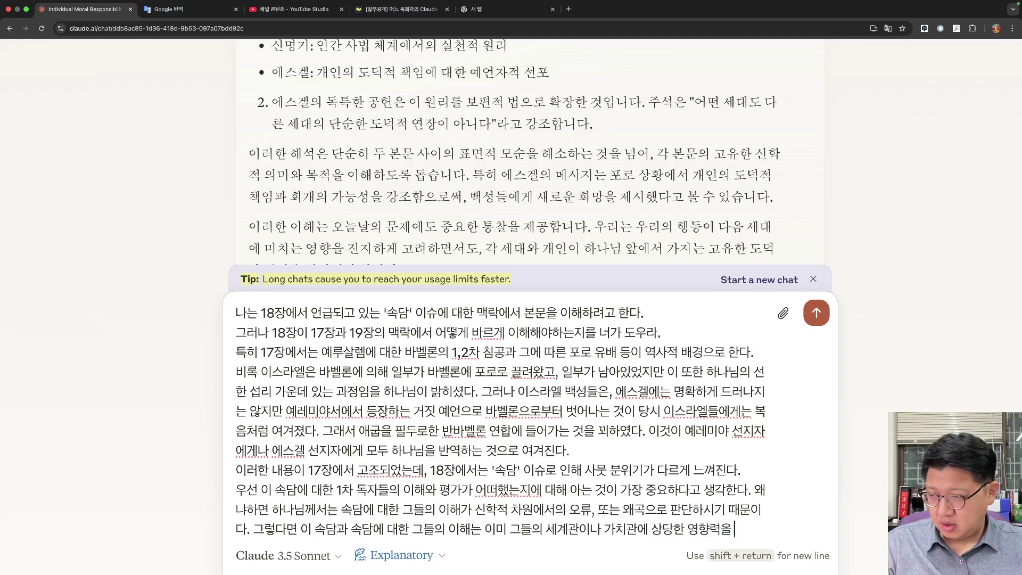
type(" 행사하고 있었떤드")
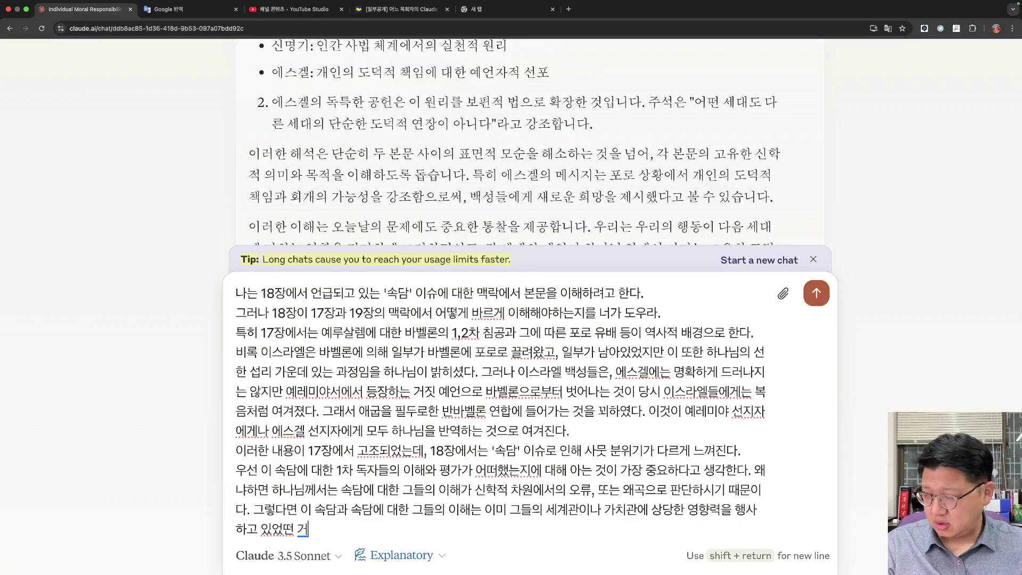
key("BackSpace")
key("BackSpace")
type("던 것이 분명핟")
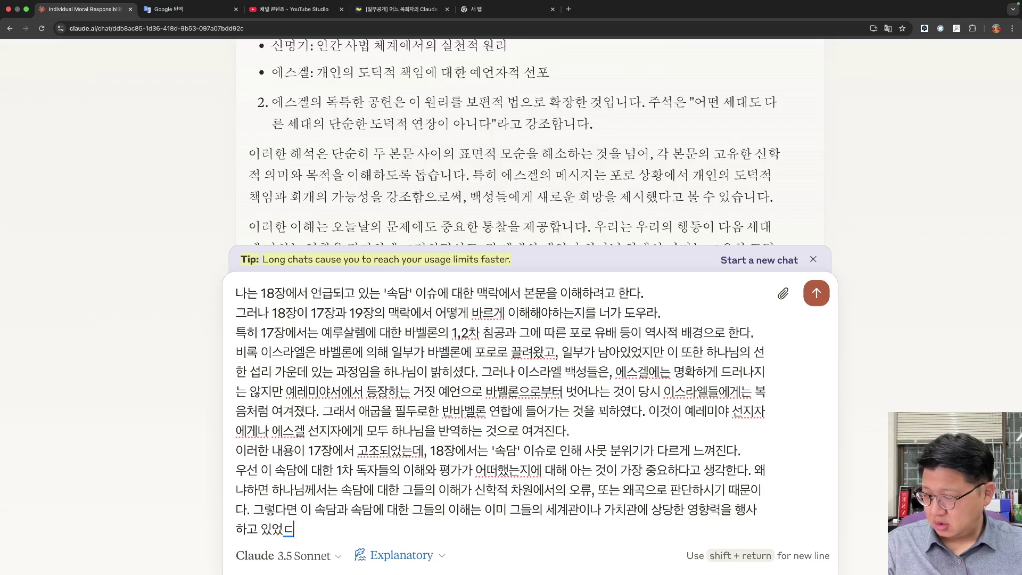
type("다.")
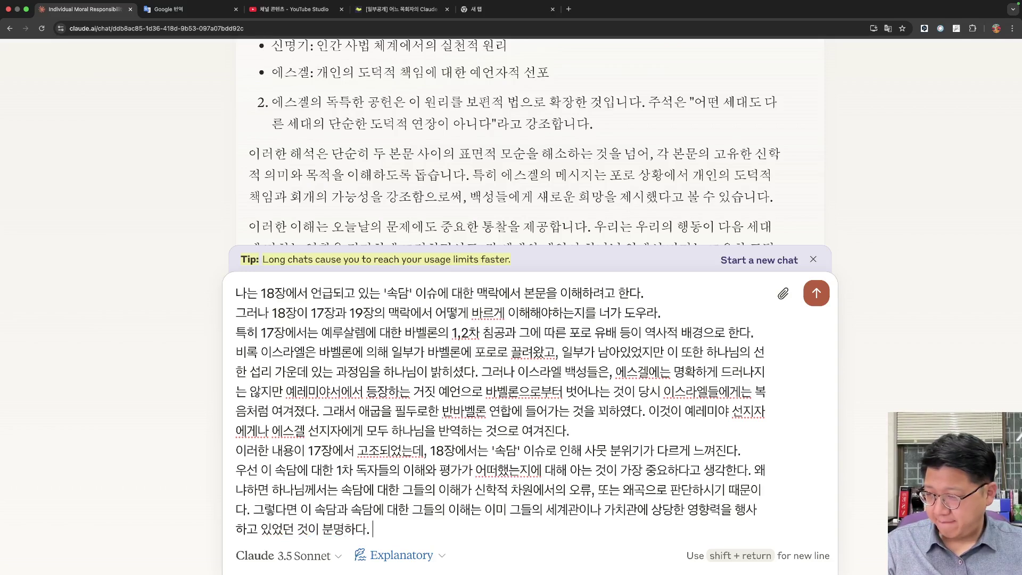
On a new line, begin a sentence with "하나님께서는 삼 대에 걸쳐 의로운 사람과 의롭지 못한".
key("shift+Return")
type("하나님껫")
type("서는 삼 대에 걸")
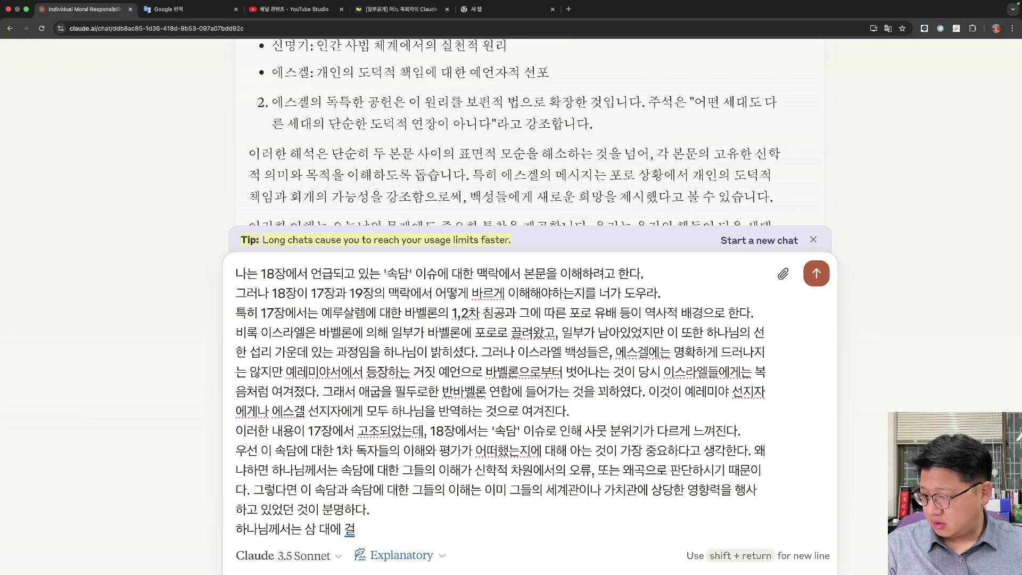
key("BackSpace")
key("BackSpace")
type("게쳐 ")
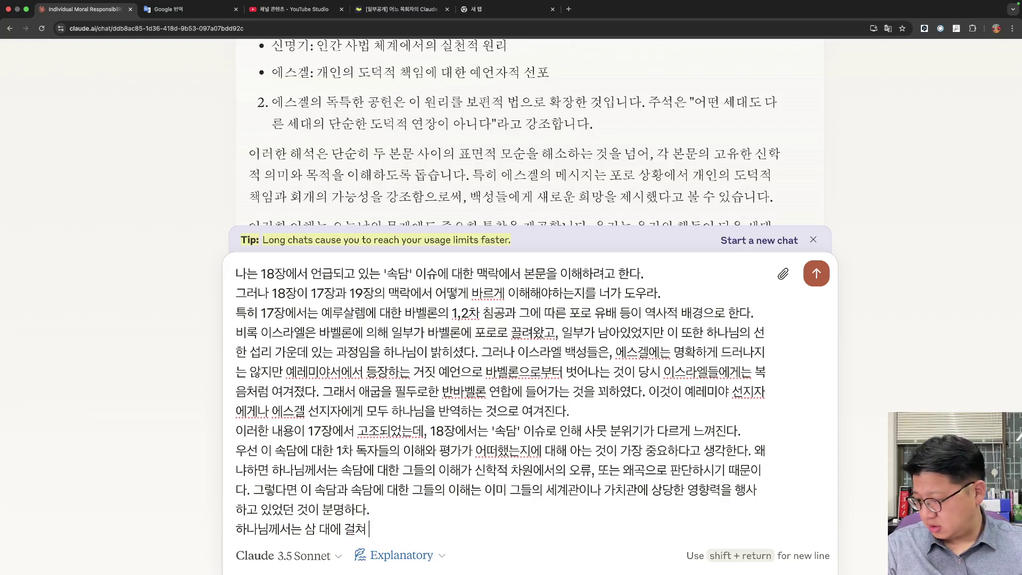
type("의로운 사람고과")
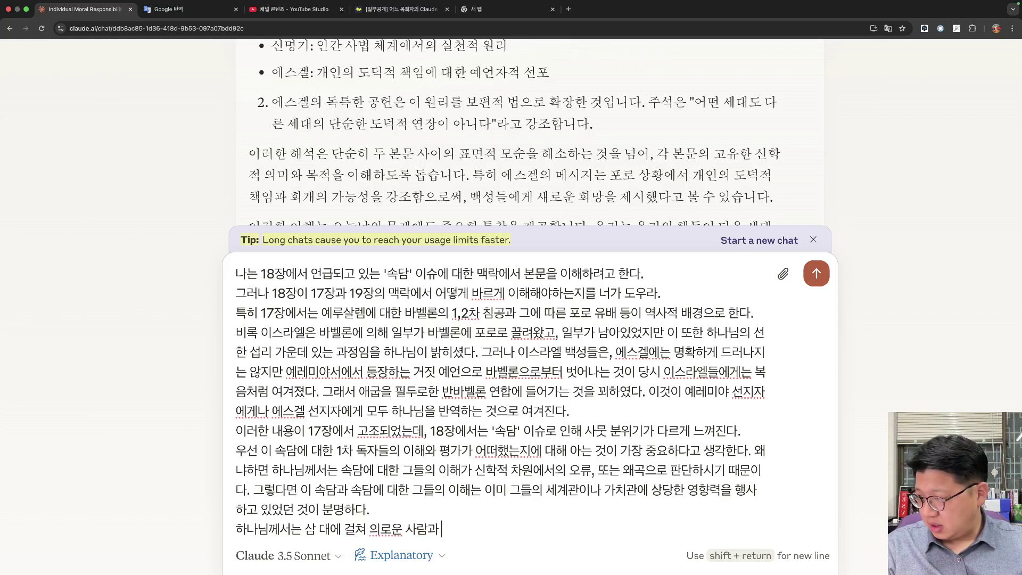
type(" 의롭지 미못한")
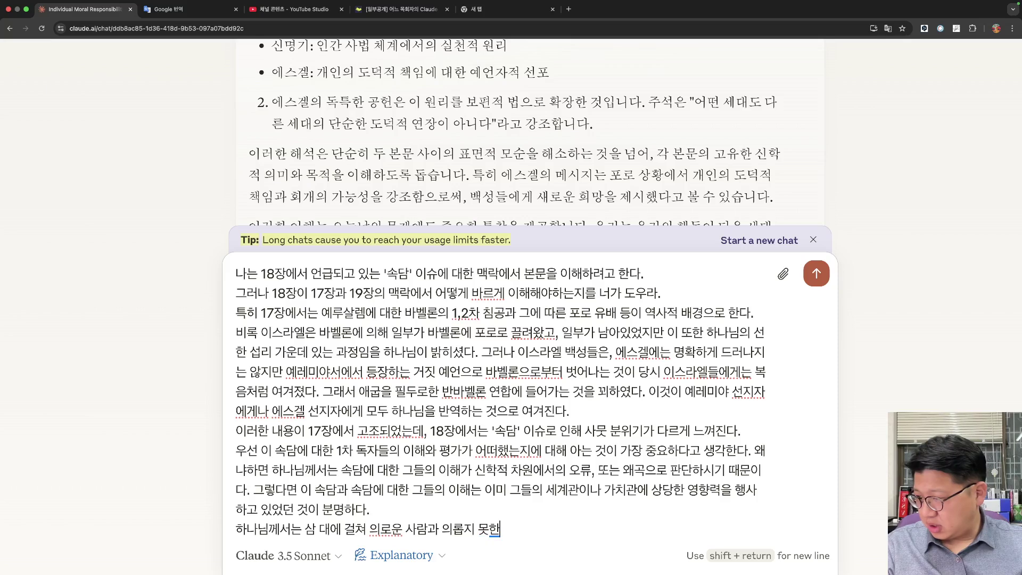
Complete the sentence with "아들, 다시 의로운 손자의 이야기를 꺼내신다." and open another with "여기서".
type(" 아들, 다시 ")
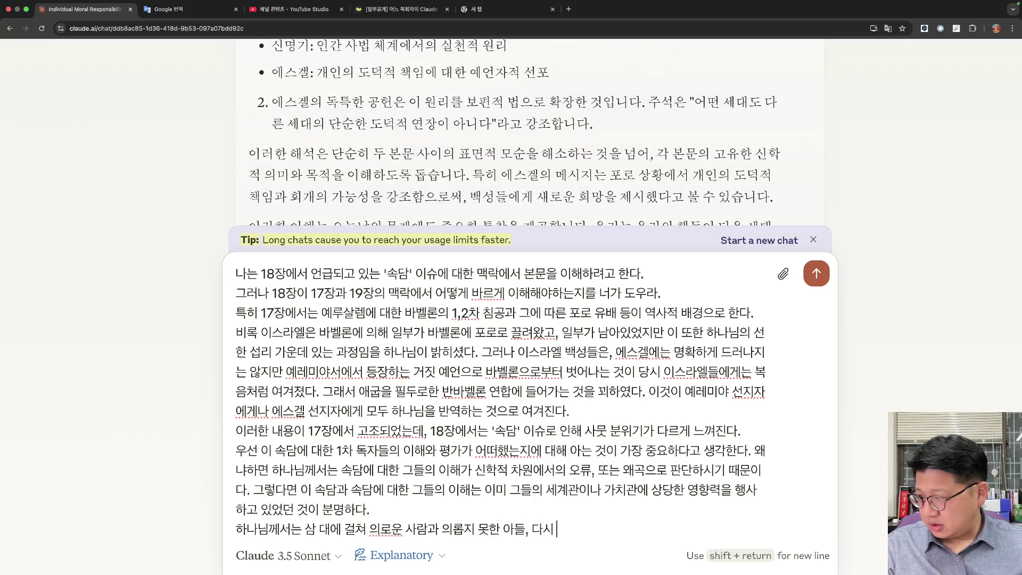
type("의로운 삶자의 이야기로")
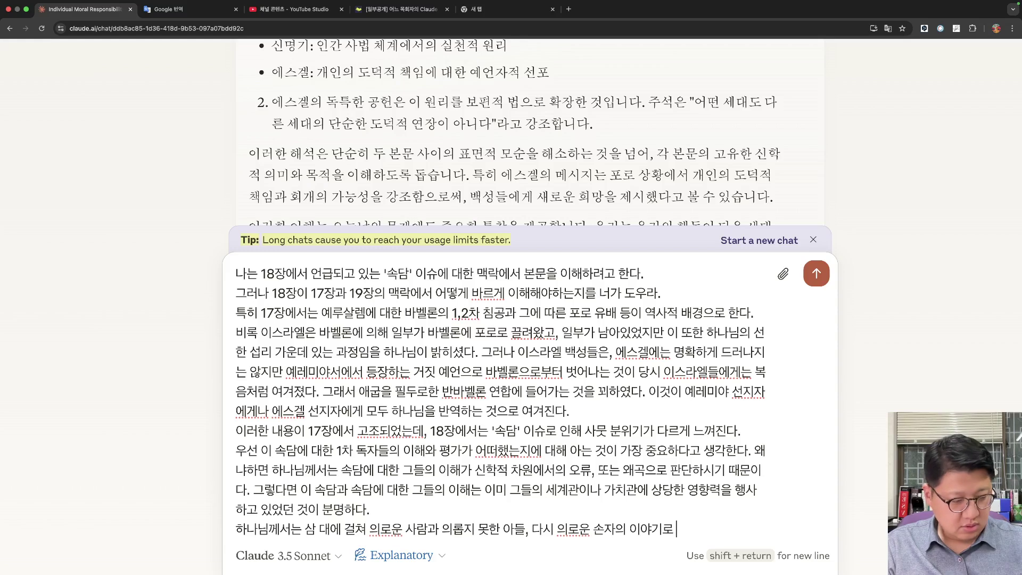
key("BackSpace")
type("를")
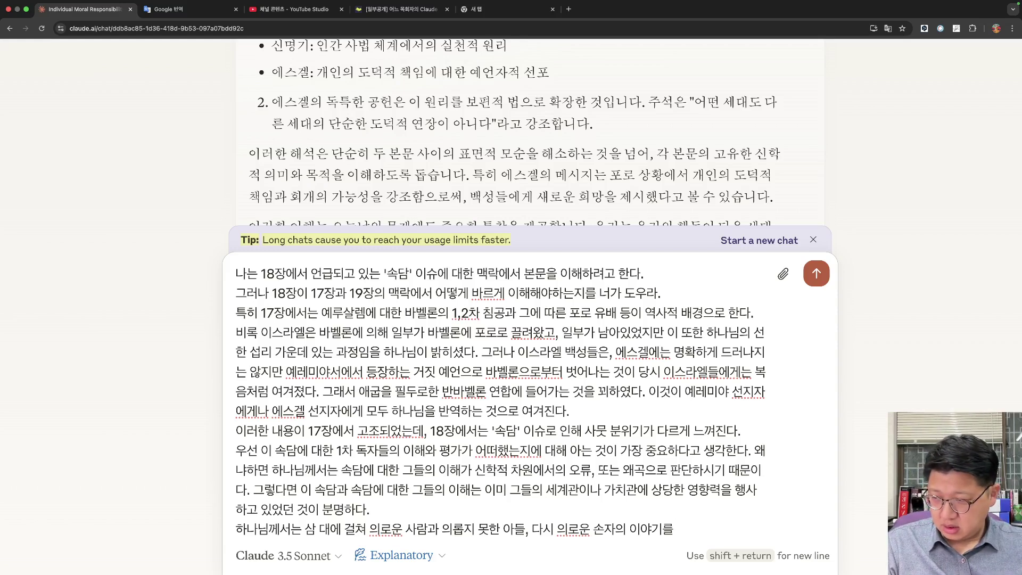
type(" 꺼내신다. 여기서")
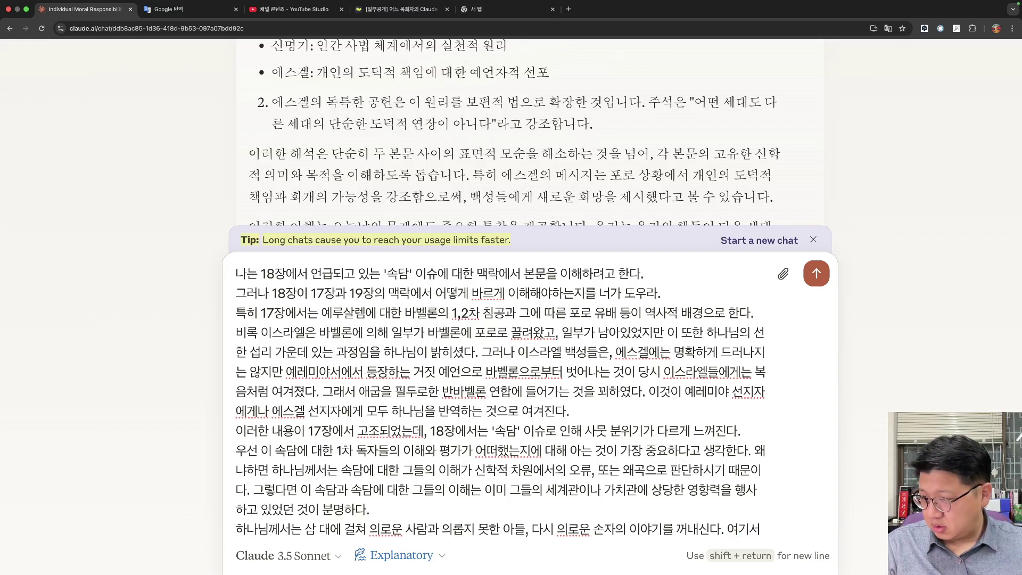
Finish the "여기서" sentence with "또다른 중요한 핵심 사상이 담겨져있는 것으로 보인다." and begin one with "그것은 '공의와".
type(" 또다른")
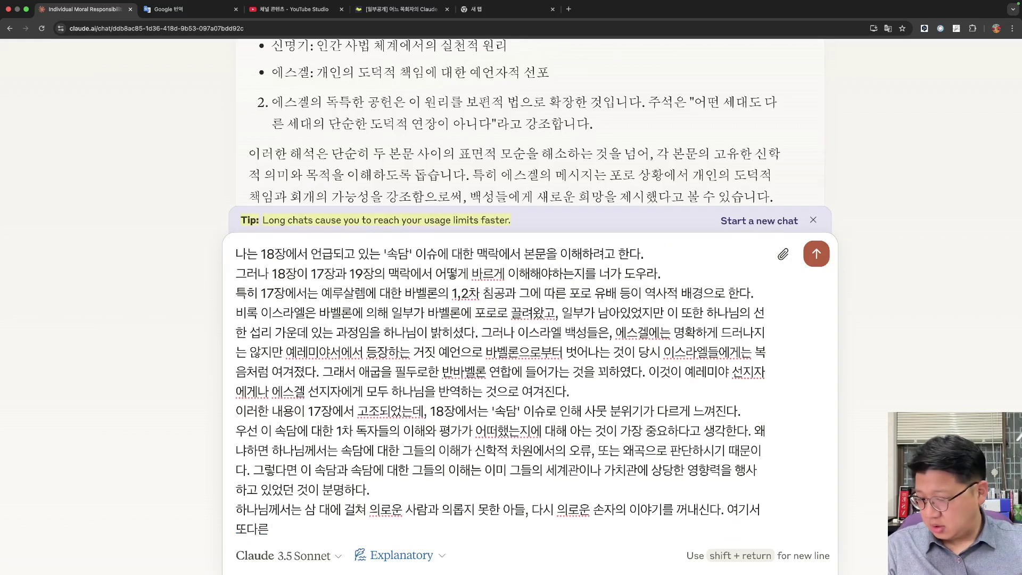
type("중요한 ")
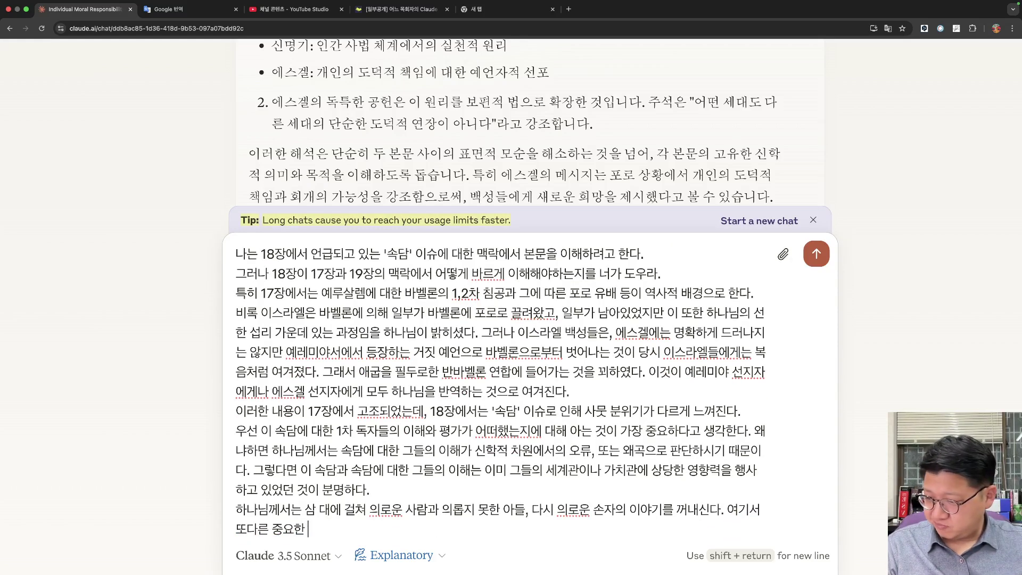
type("핵심")
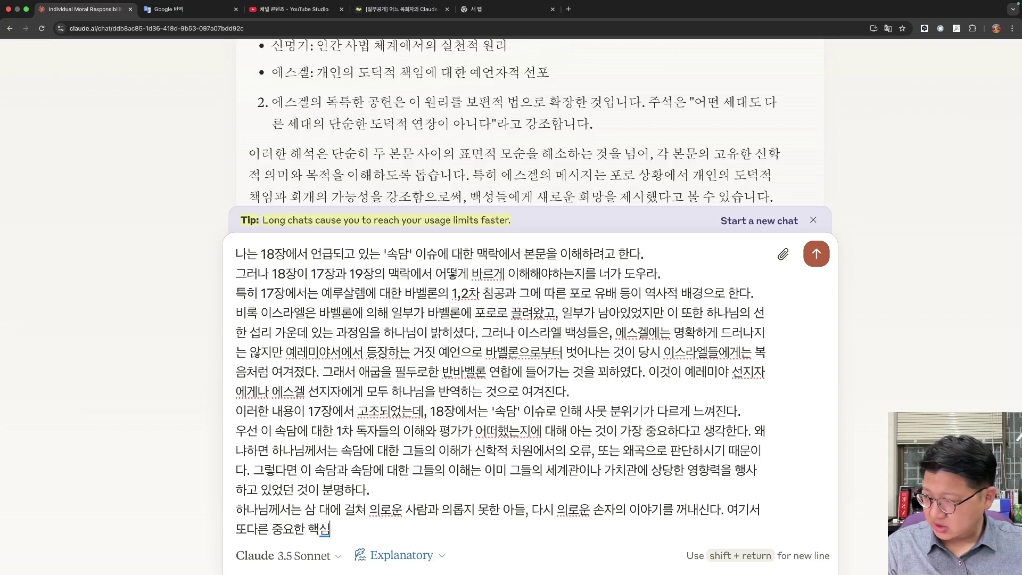
type(" 샛상이 담겨져")
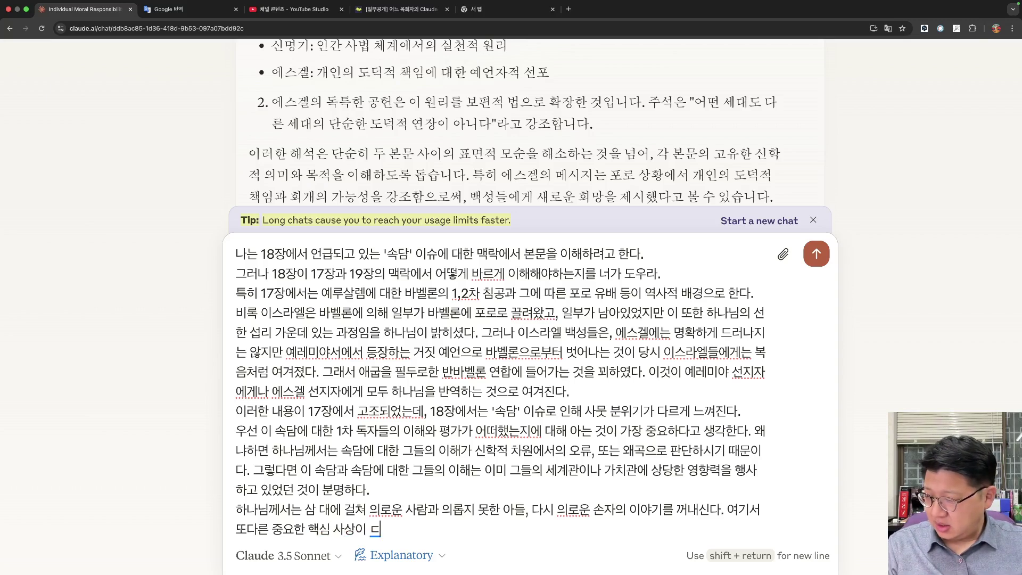
type("있는 것으로 보인드")
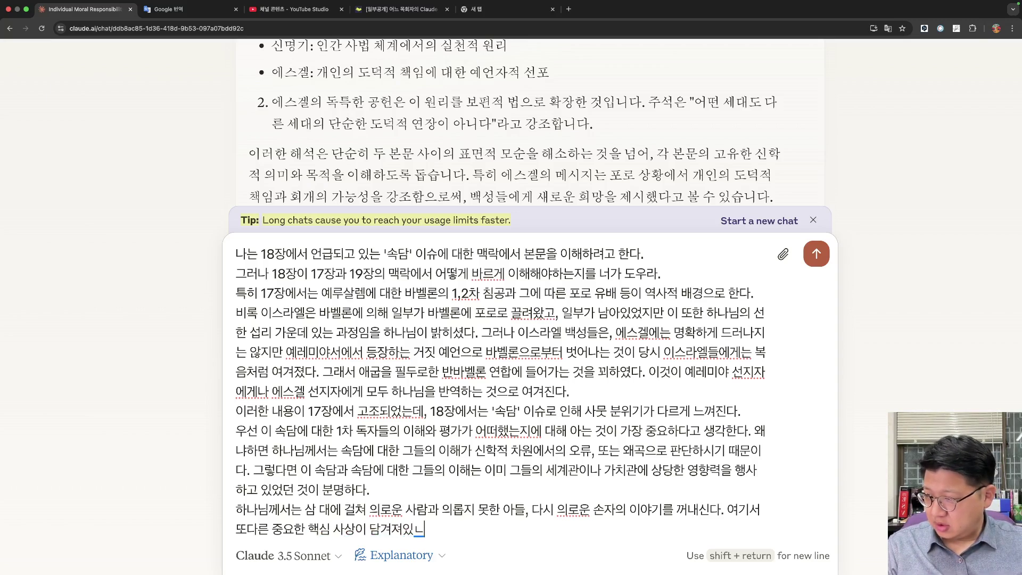
key("BackSpace")
type("다. 그것은 '공의와 지")
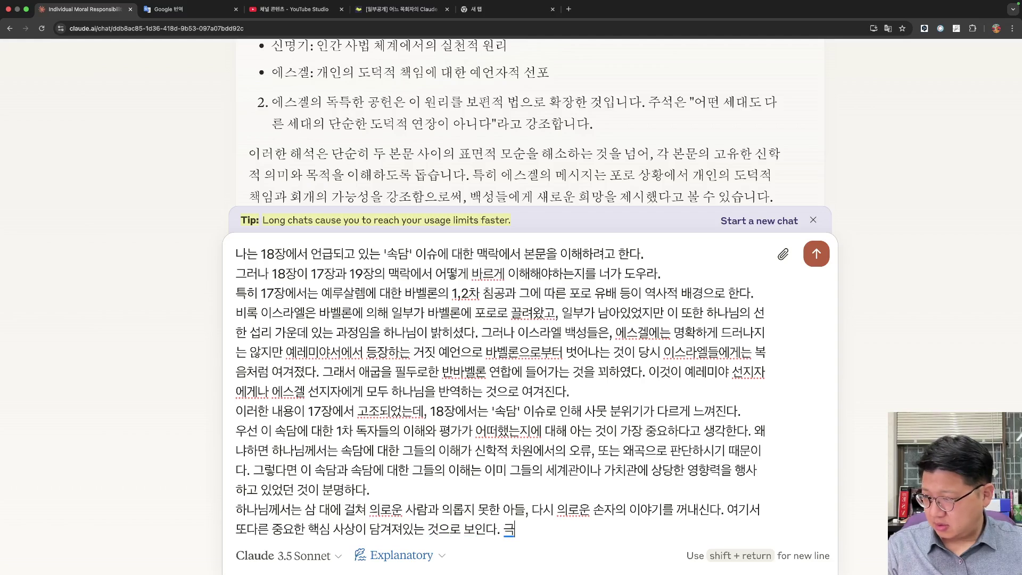
Finish the "그것은" sentence with "정의를 따라 행하는 자'에 대한 것이다." and begin another with "이는".
key("BackSpace")
type("정의")
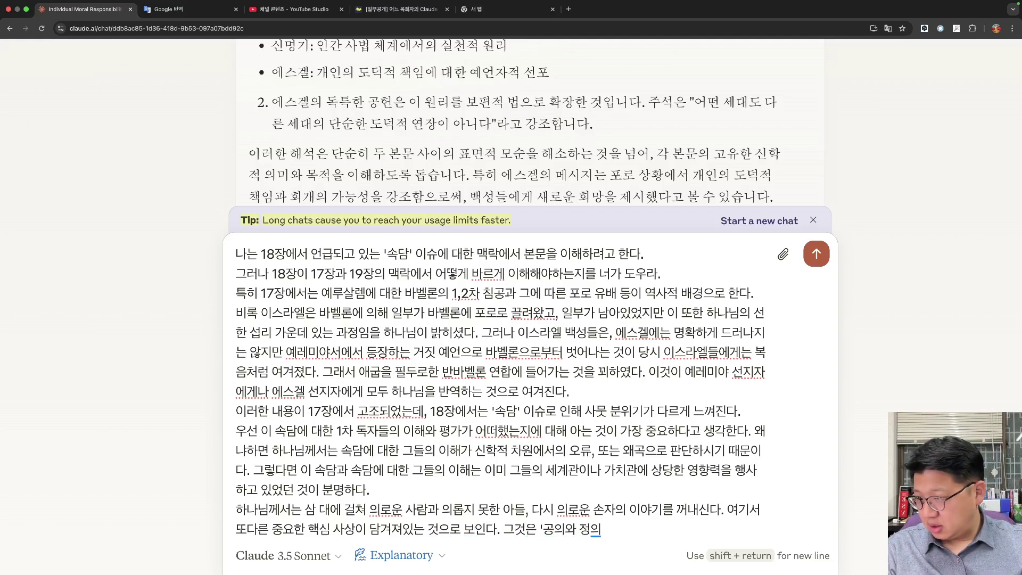
type("를 따라")
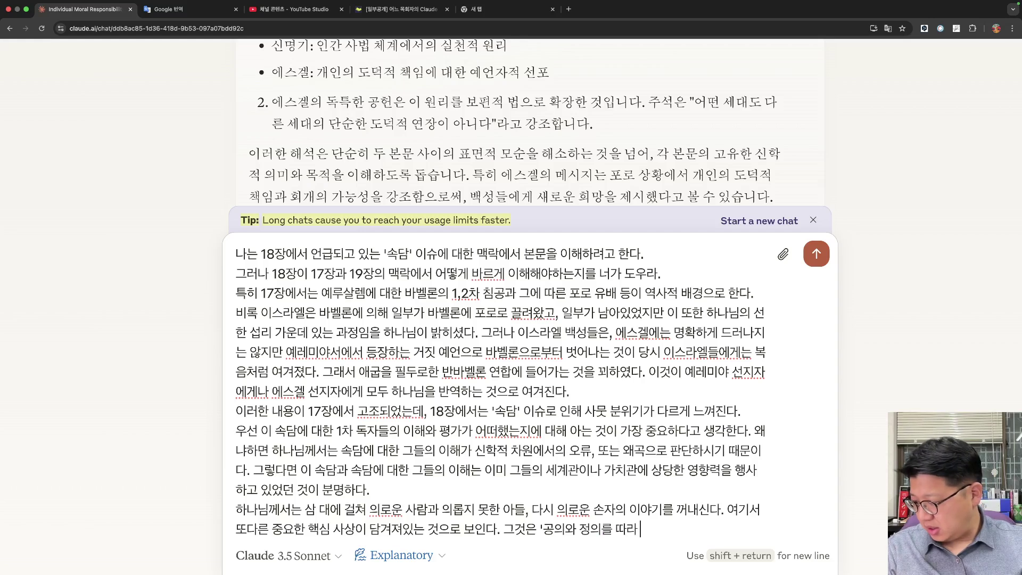
type(" 행하는 자'")
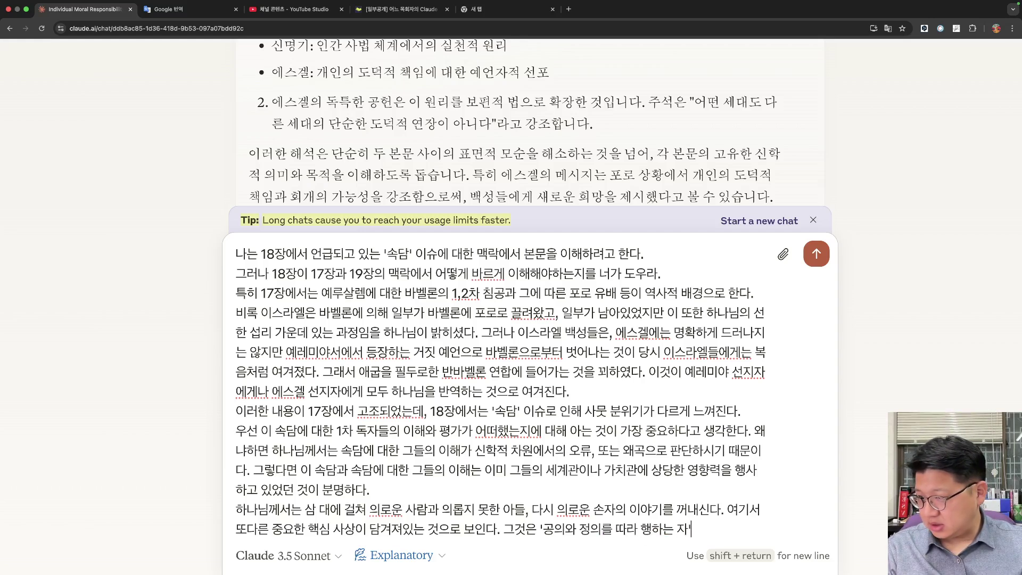
type("에 대하 ㄴ")
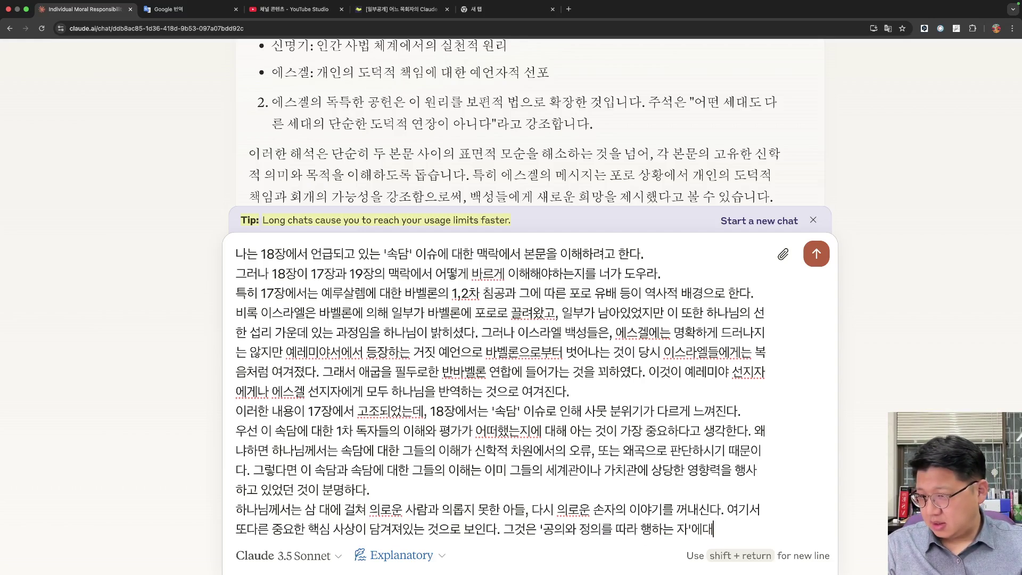
key("BackSpace")
key("BackSpace")
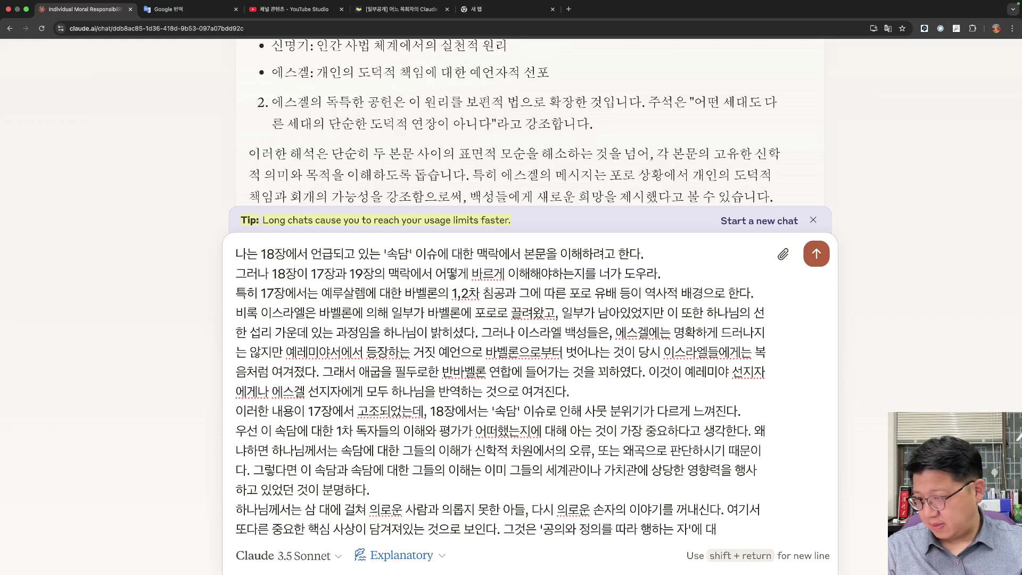
type("한 것이다. 이는 당연")
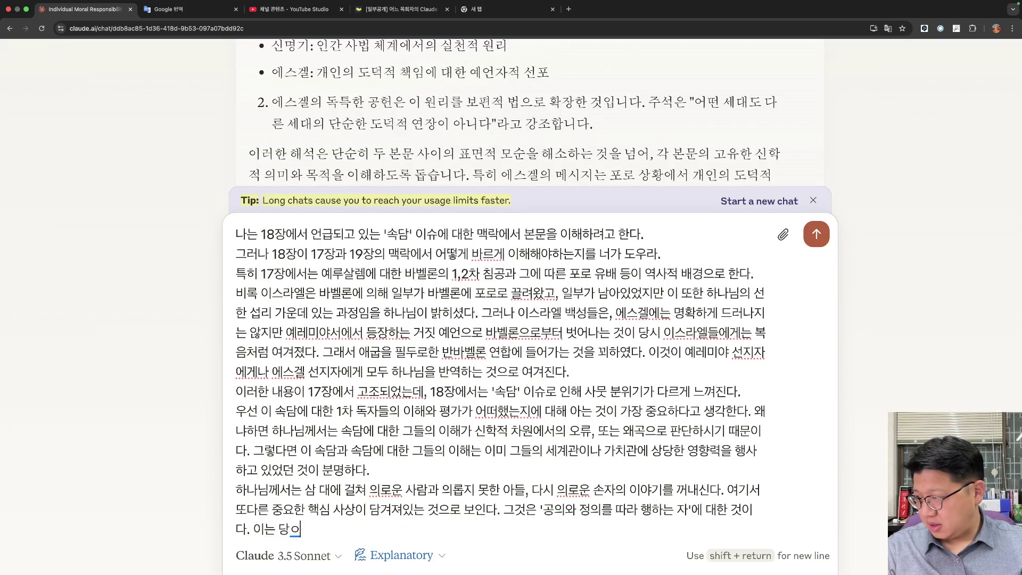
Continue the "이는" sentence with "다양한 율법과 규례에 관한 것으로서 이웃과의 관계".
key("BackSpace")
key("BackSpace")
type("다양한")
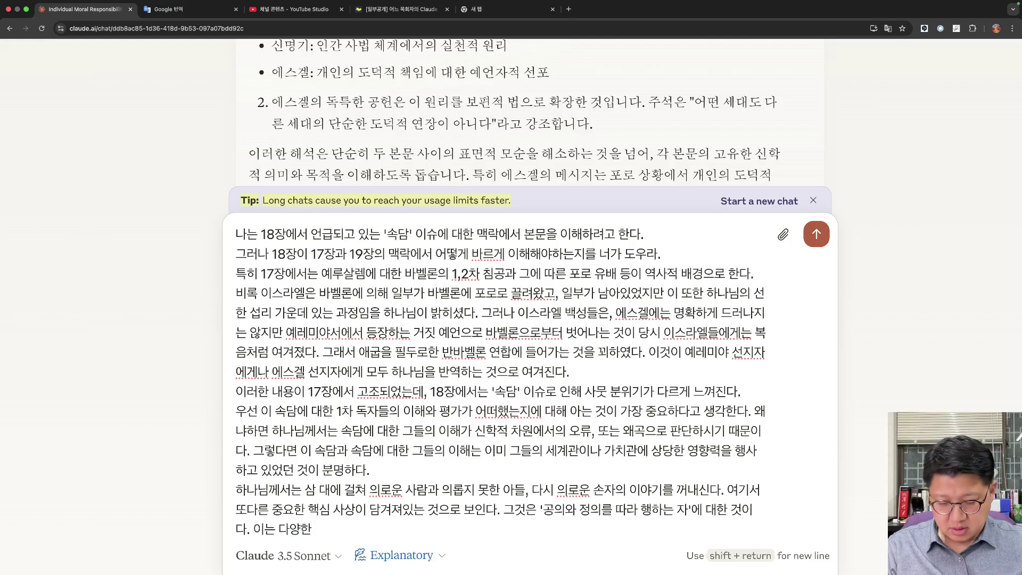
type(" 율법ㄱ")
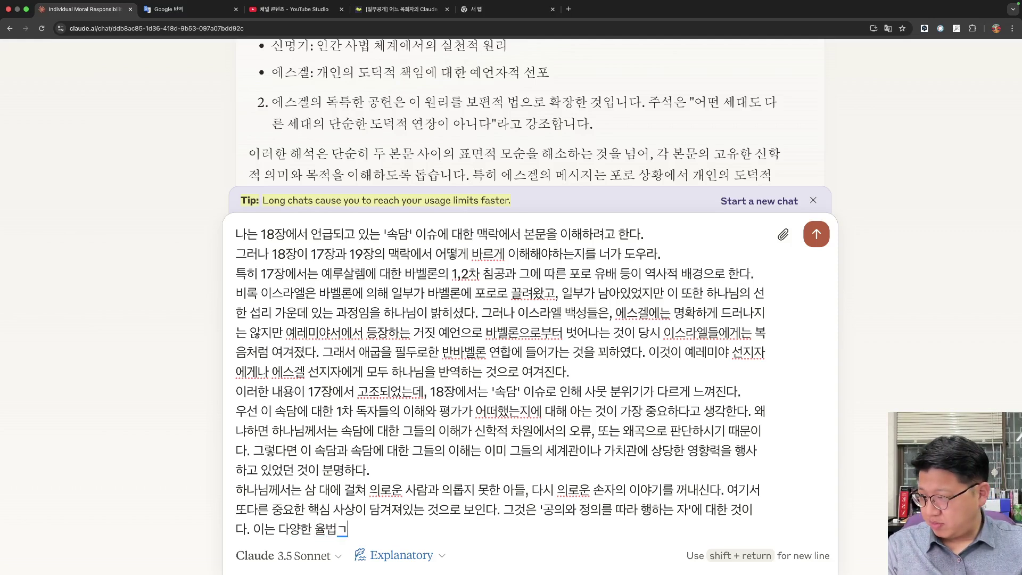
key("BackSpace")
type("과 규례에 ")
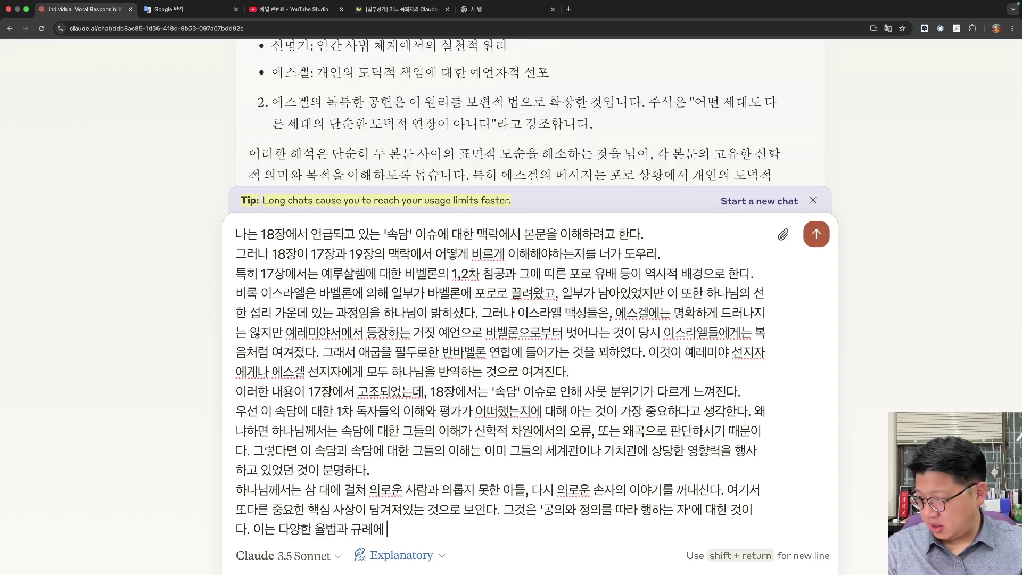
type("관한 것으로서")
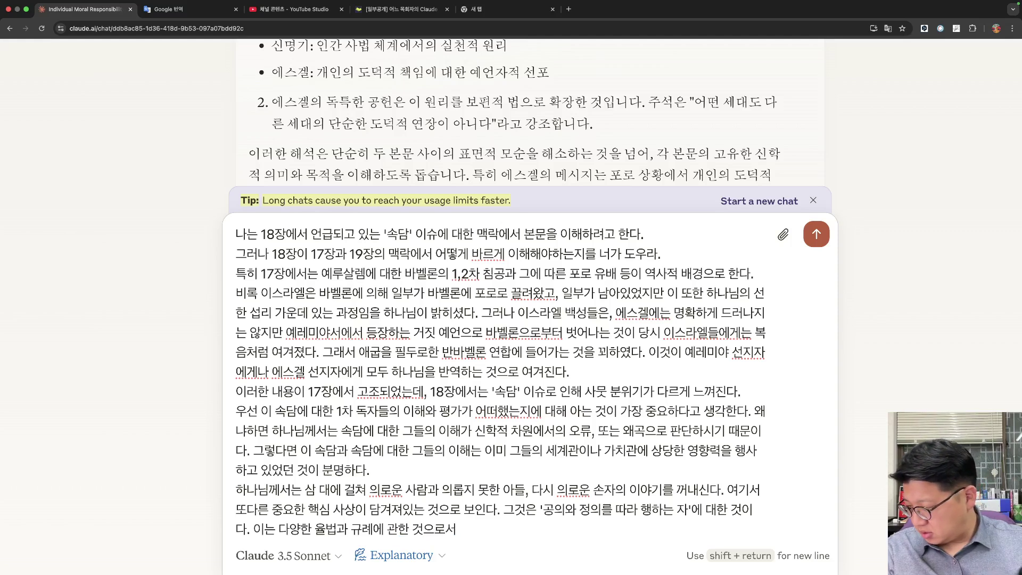
type(" 이웃과의 관ㄱ")
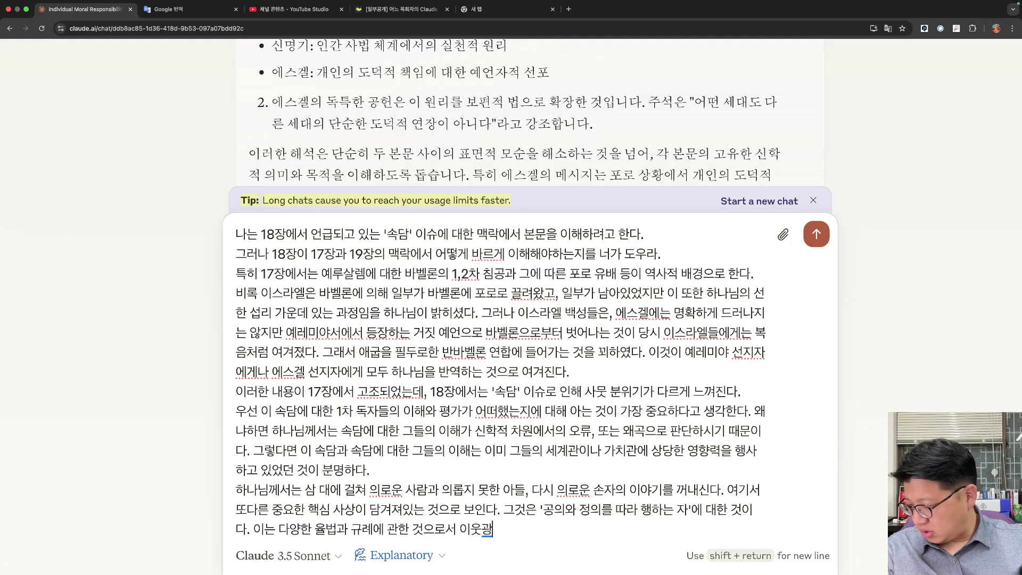
type("ㅖ")
Insert "우상숭배와 정결례," before "이웃과의 관계" and return to the end of the sentence.
left_click(506, 528)
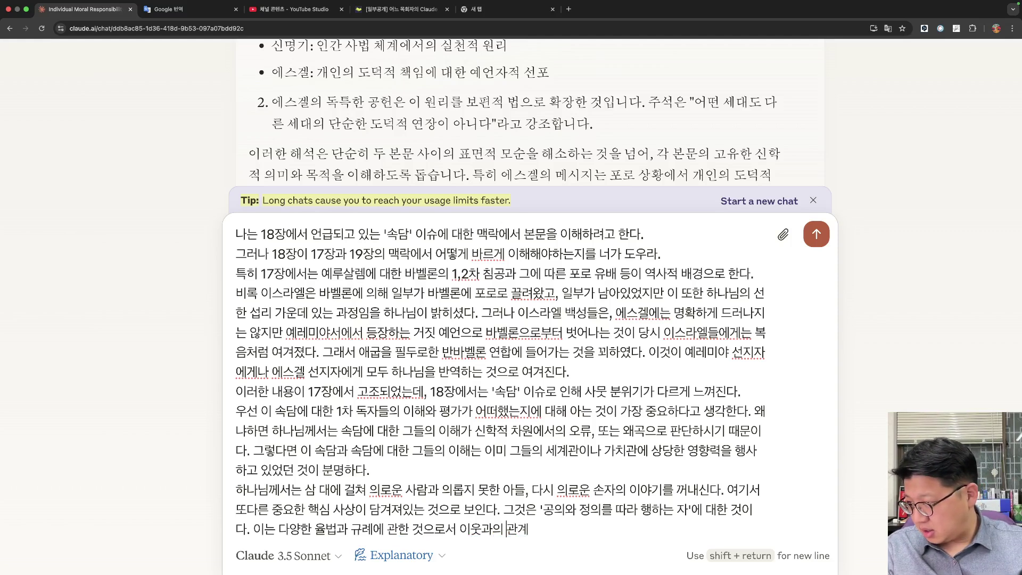
type("정르")
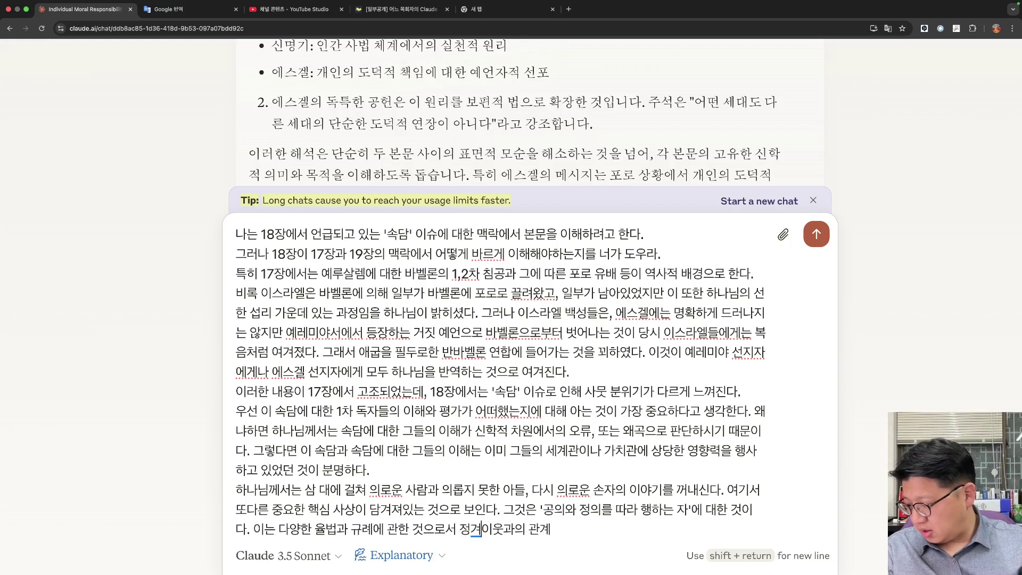
key("BackSpace")
key("BackSpace")
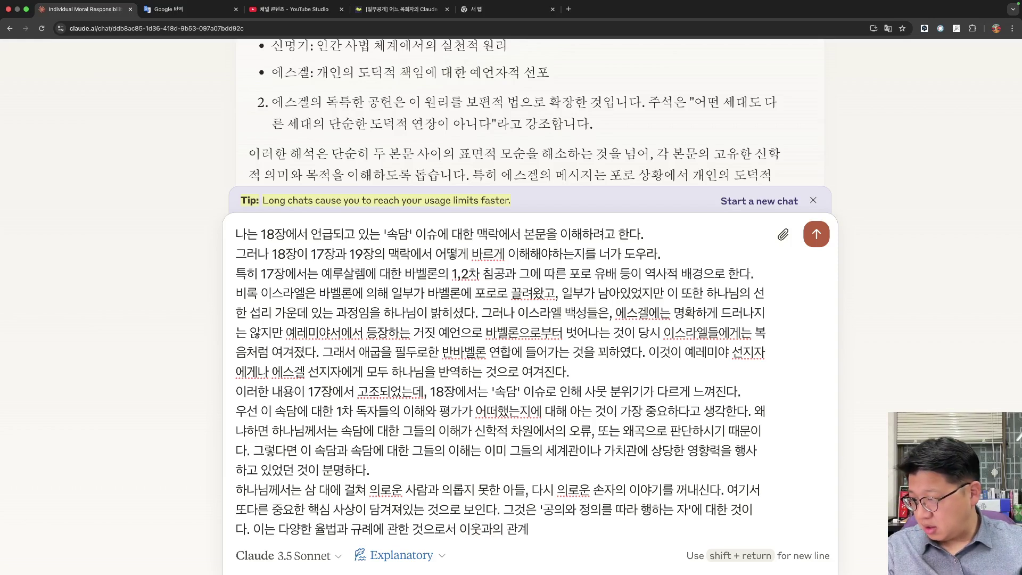
type("영")
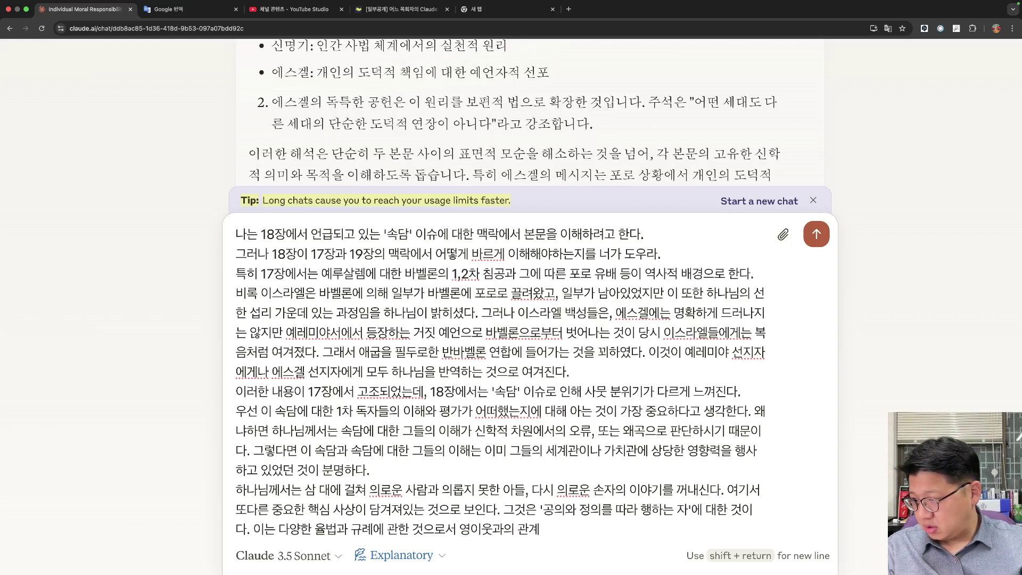
key("BackSpace")
type("우상숭배와 ㄷ")
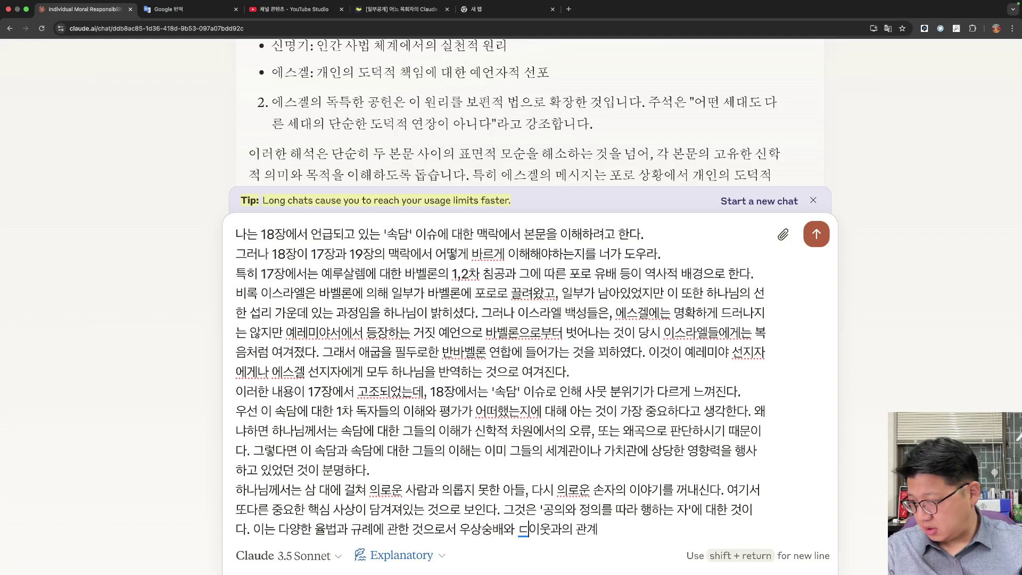
key("BackSpace")
type("정결례,")
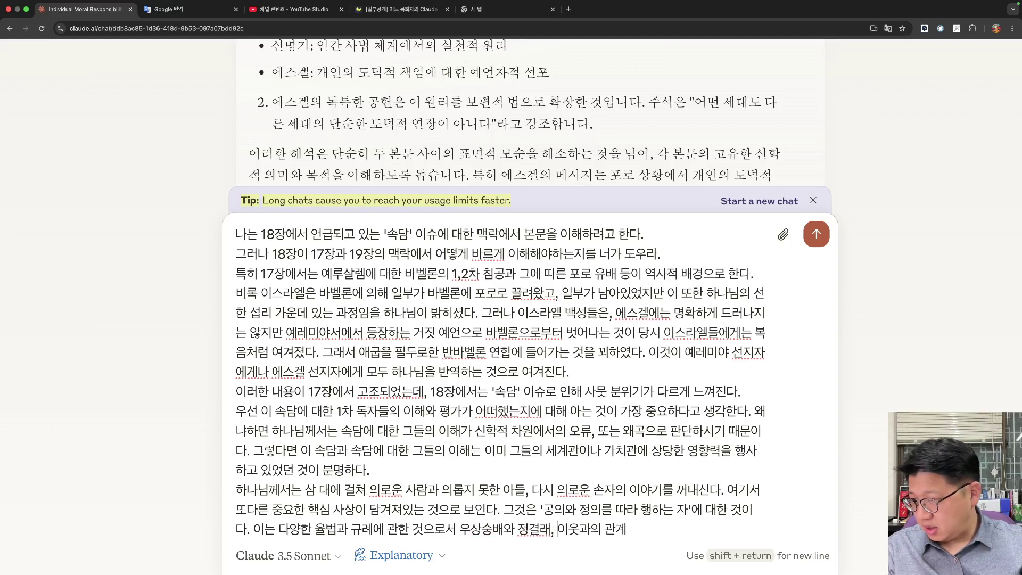
key("BackSpace")
key("BackSpace")
key("BackSpace")
type("ㄹ")
type("례,")
key("super+Right")
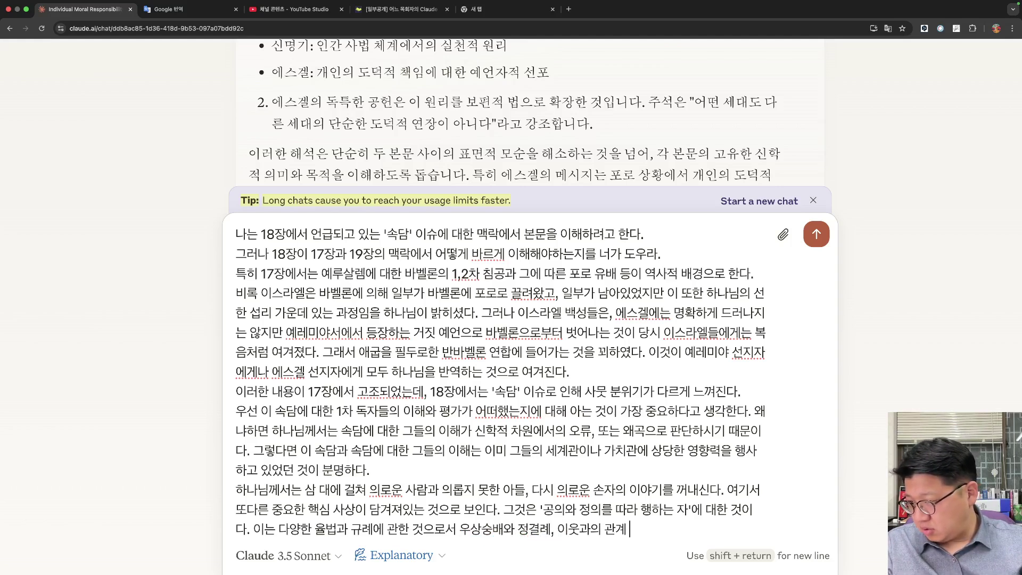
Complete the sentence with ", 탐심 등과 같이 십계명과 밀접한 내용들로 보인다." and start a new line.
type("탐ㅇ")
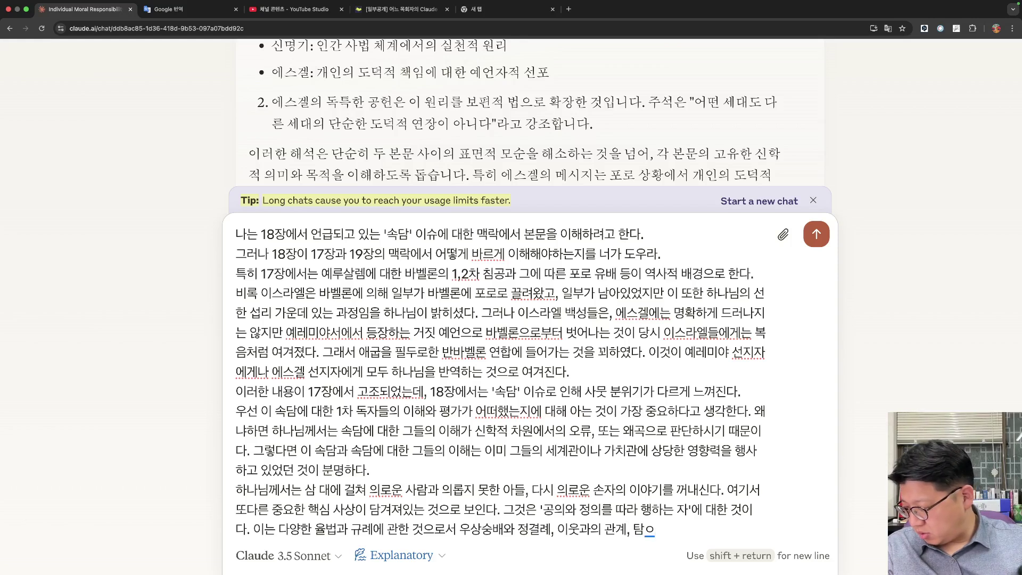
key("BackSpace")
type("욕")
key("BackSpace")
type("심")
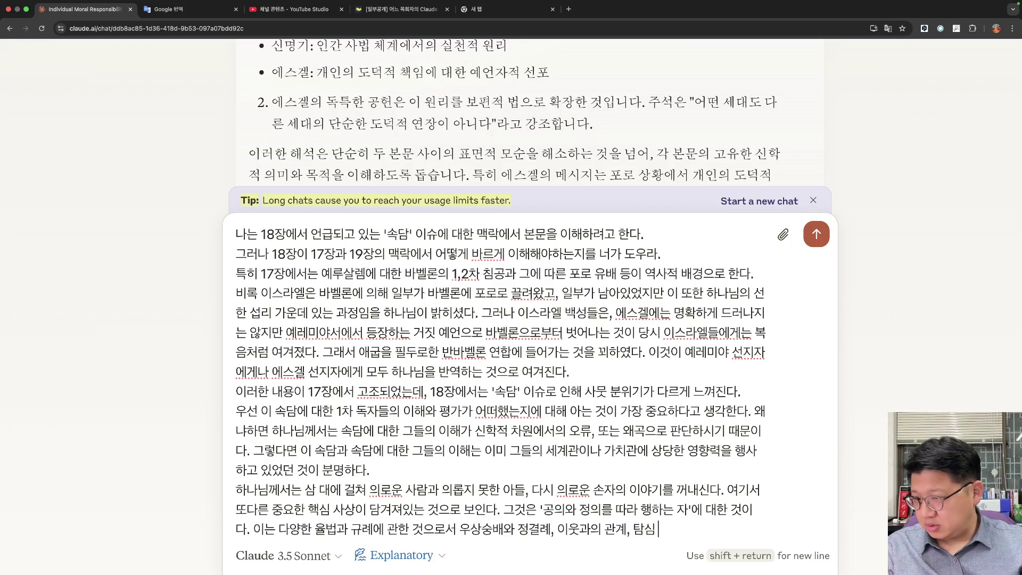
type(" 등과 같이 십계명과 관리")
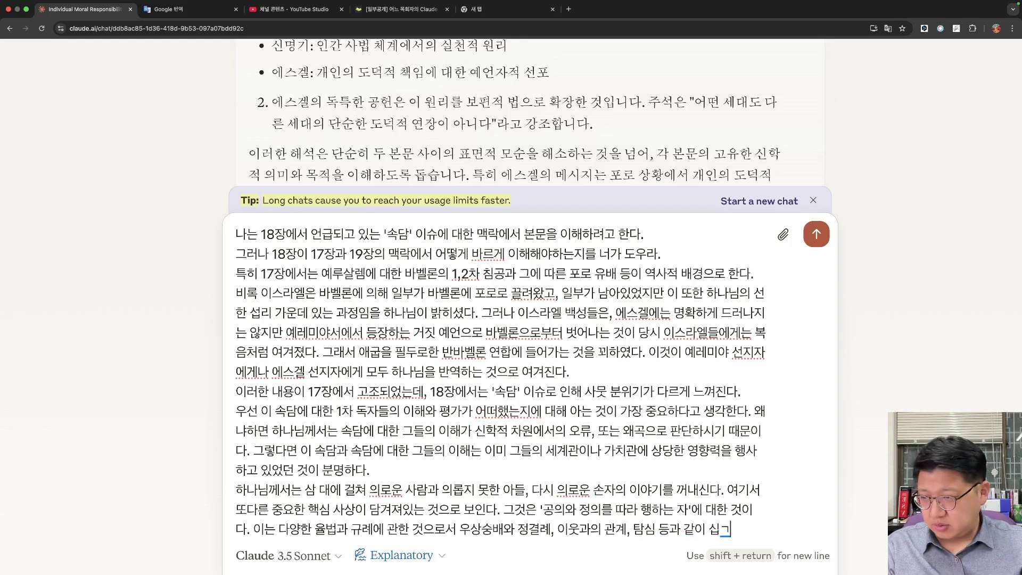
key("BackSpace")
key("BackSpace")
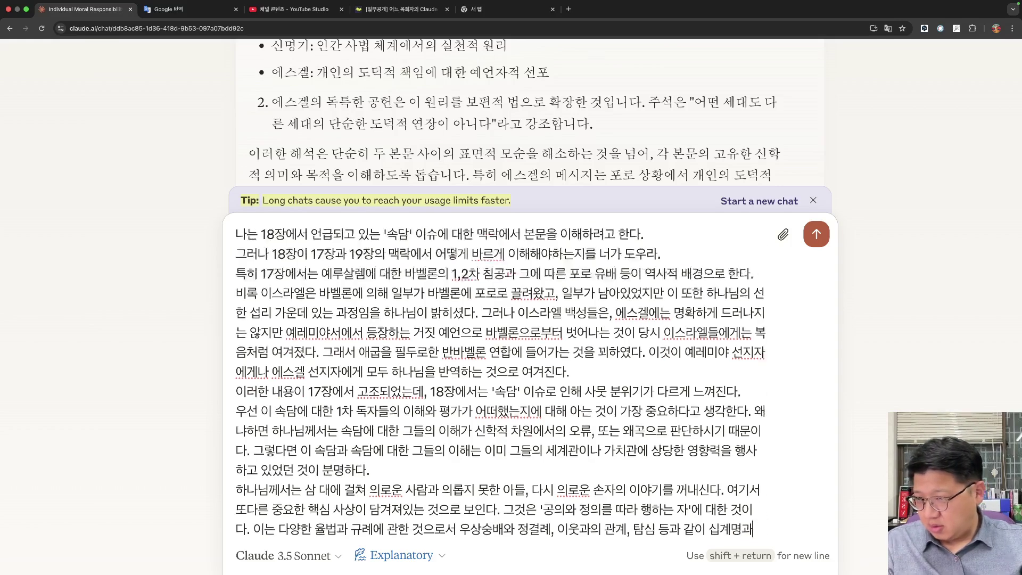
type("밀접한 애")
key("BackSpace")
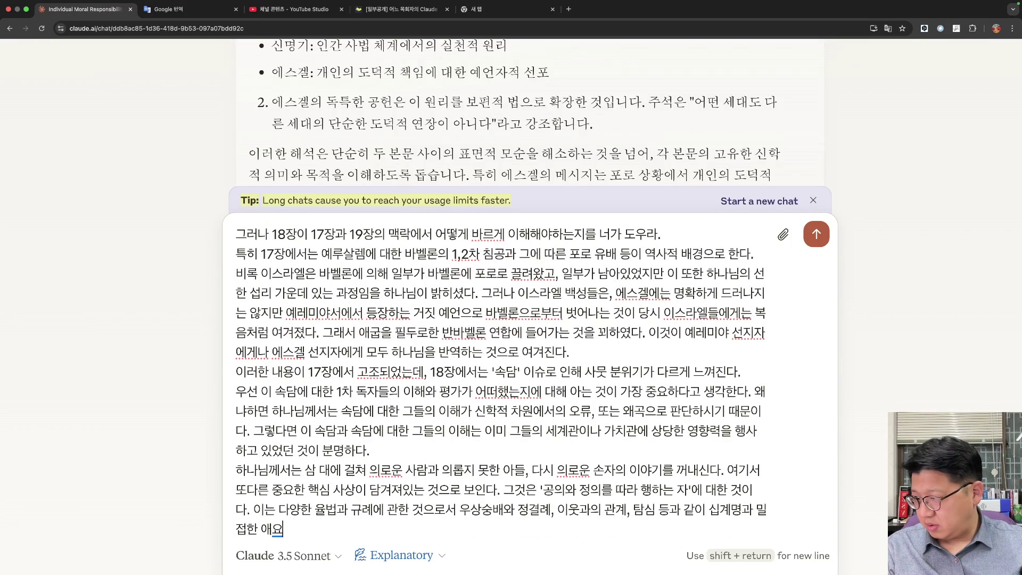
type("내용들로 보인다.")
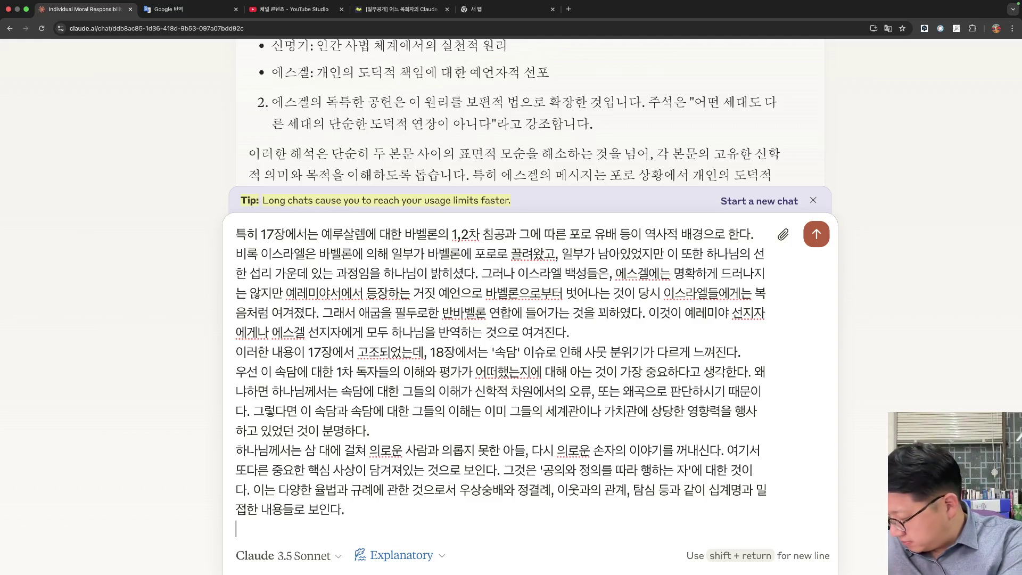
Begin the new line's question with "왜 하나님께서는".
type("왜 하나님께")
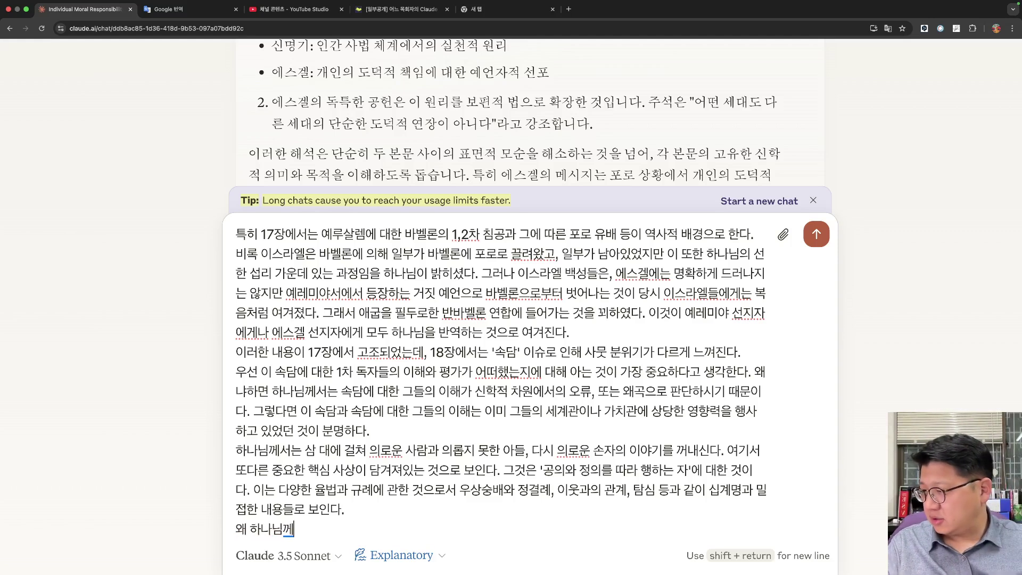
type("서는 이")
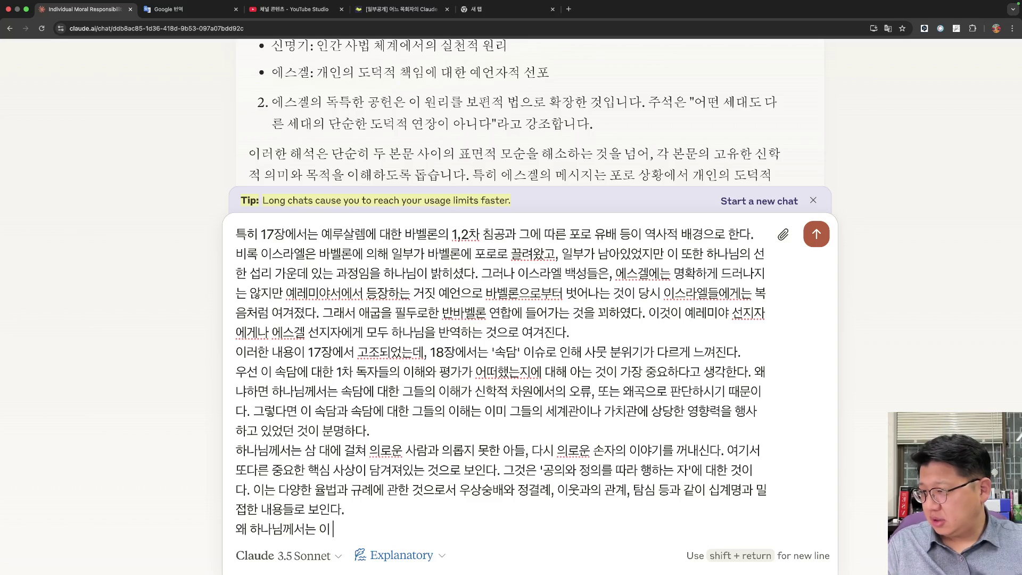
type(" ㅁ")
key("BackSpace")
key("BackSpace")
key("BackSpace")
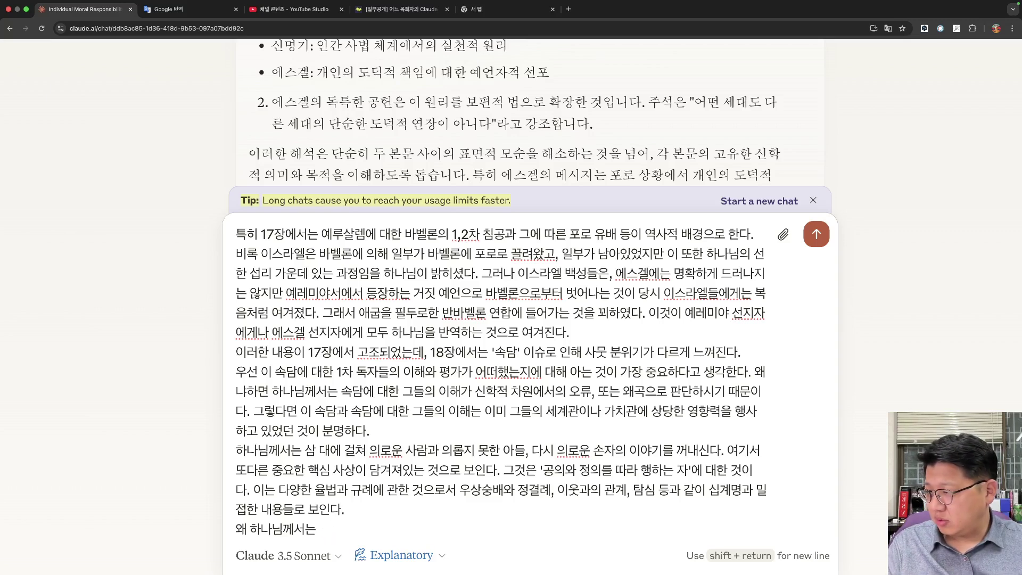
Replace the opening "왜" with "도대체" and continue the question with "어떤 것에 초점을 두고 계시는 것일까".
key("Delete")
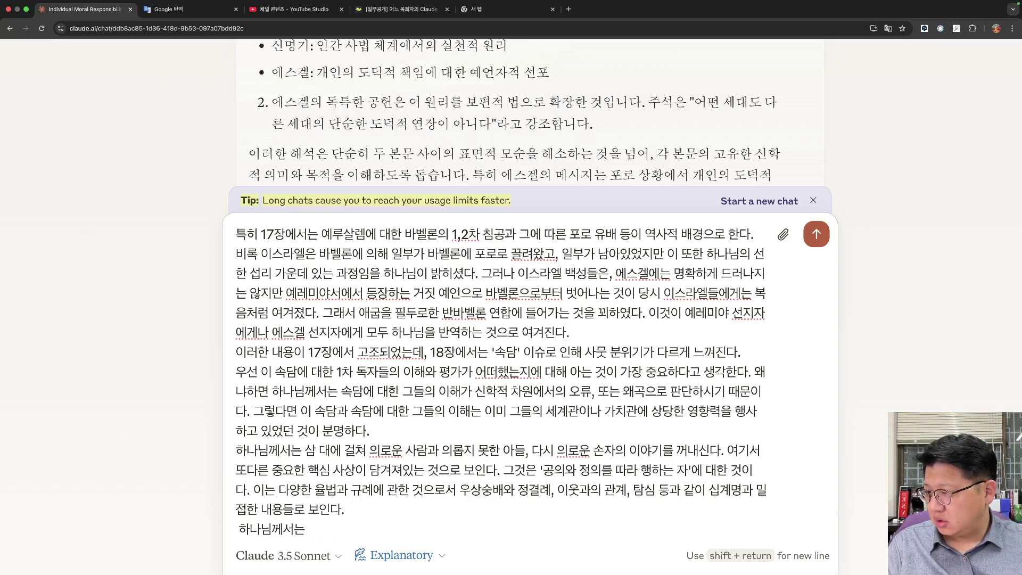
type("되")
key("BackSpace")
type("대체")
key("End")
type("어떤")
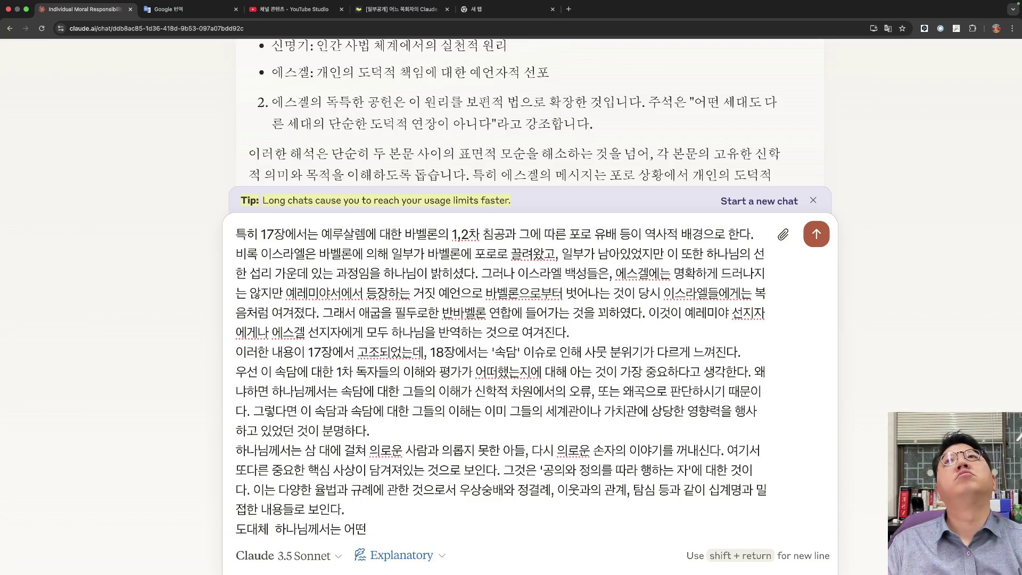
type(" 것에 초점을 두고 그")
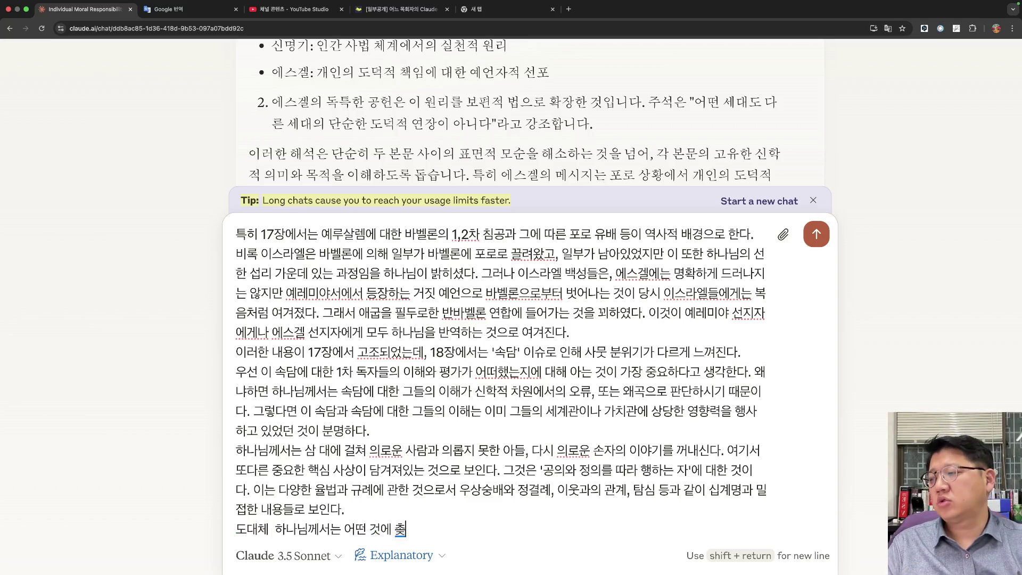
type("시는 것일까")
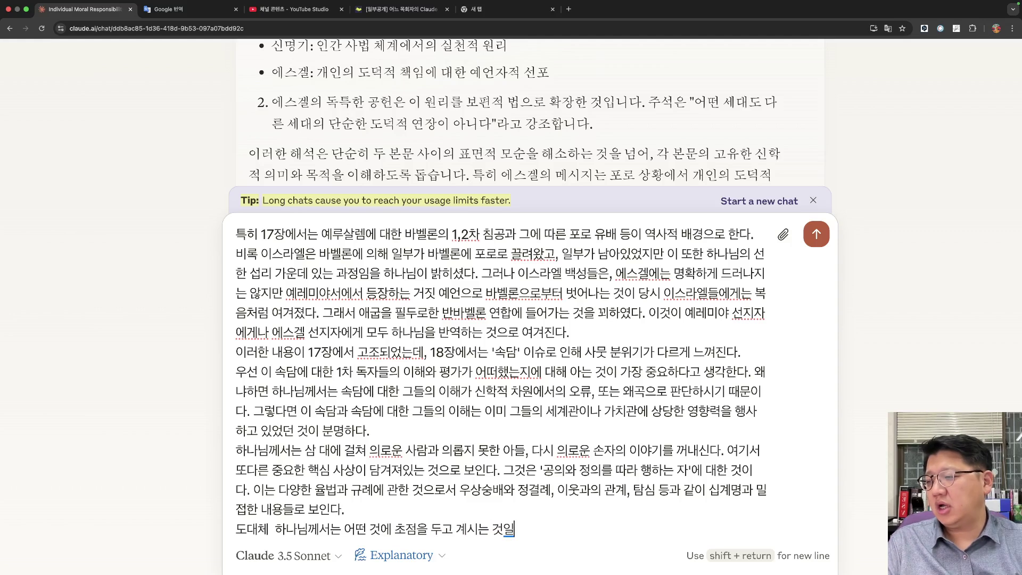
Enclose the word "것" after "어떤" in single quotation marks.
key("alt+Left")
key("alt+Left")
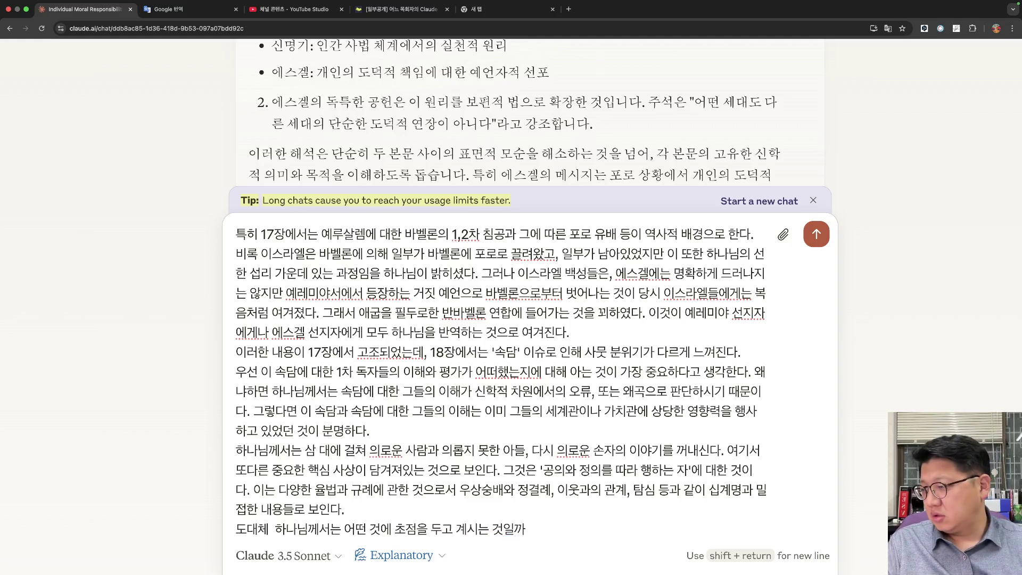
type("'")
key("Right")
type("'")
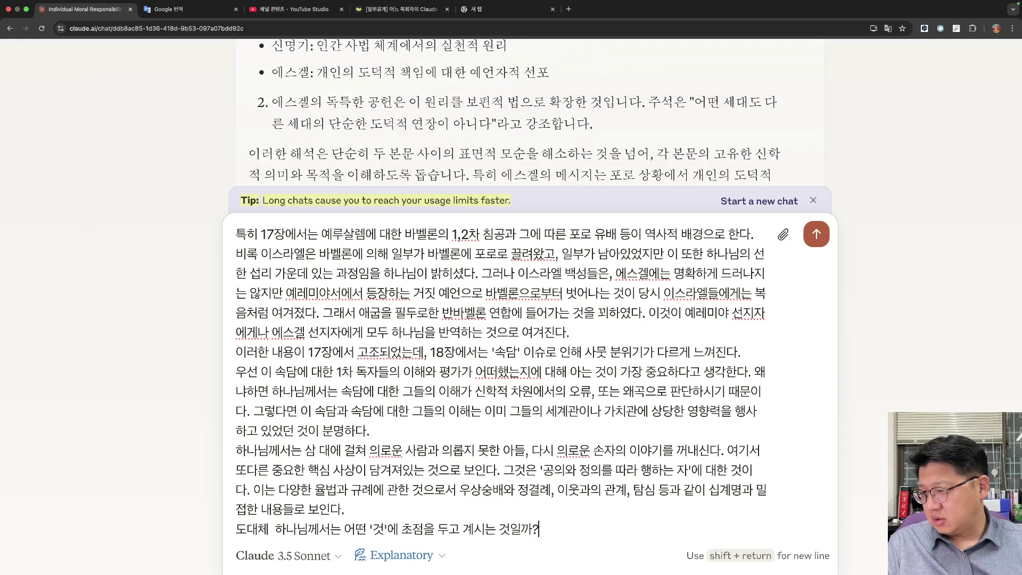
Close the question with a question mark, add "무엇이 이스라엘 백성들의 문제점인가?" and start a new line.
type("? 무엇이")
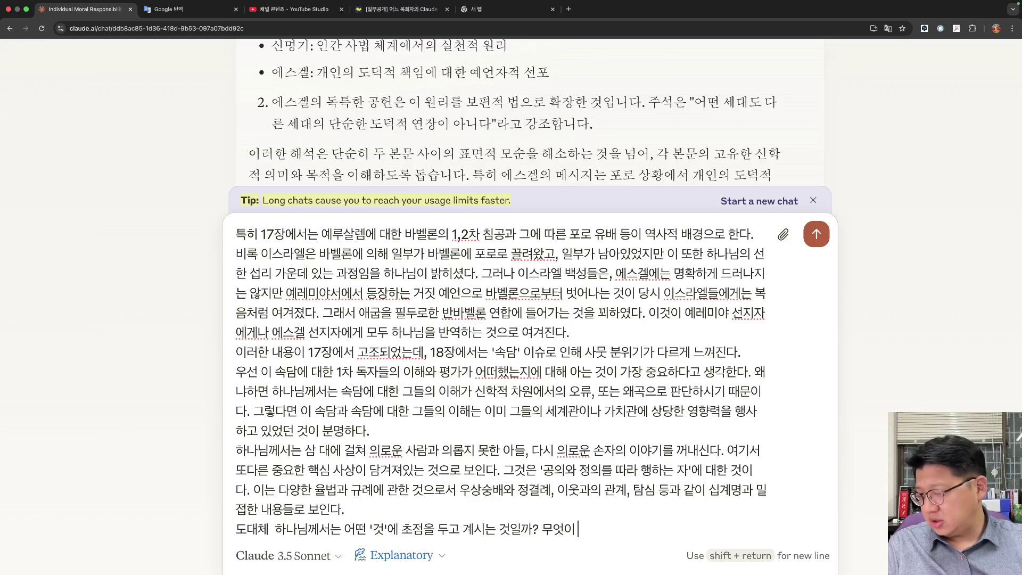
type("스라엘 백성들의")
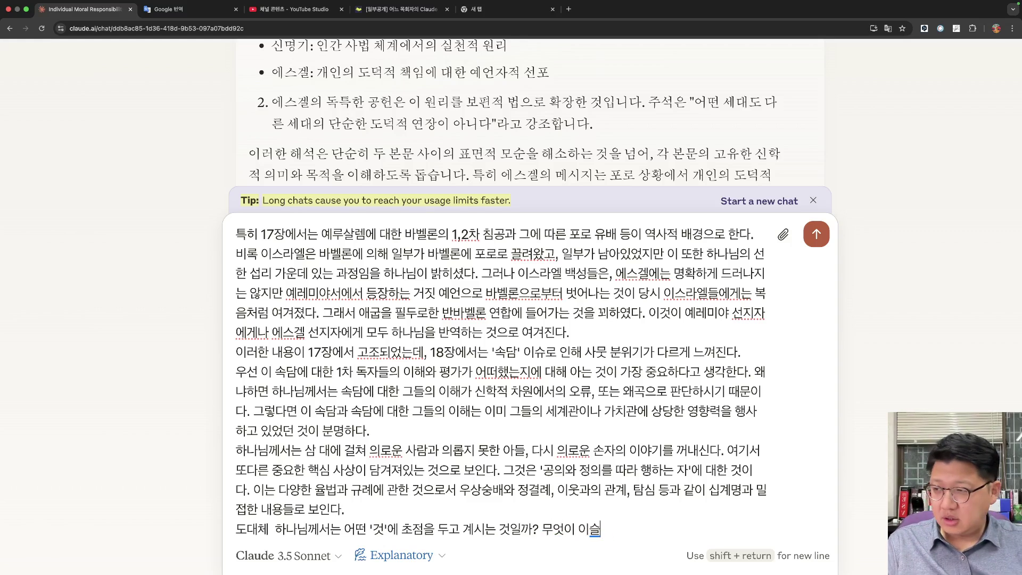
type(" 문제점이")
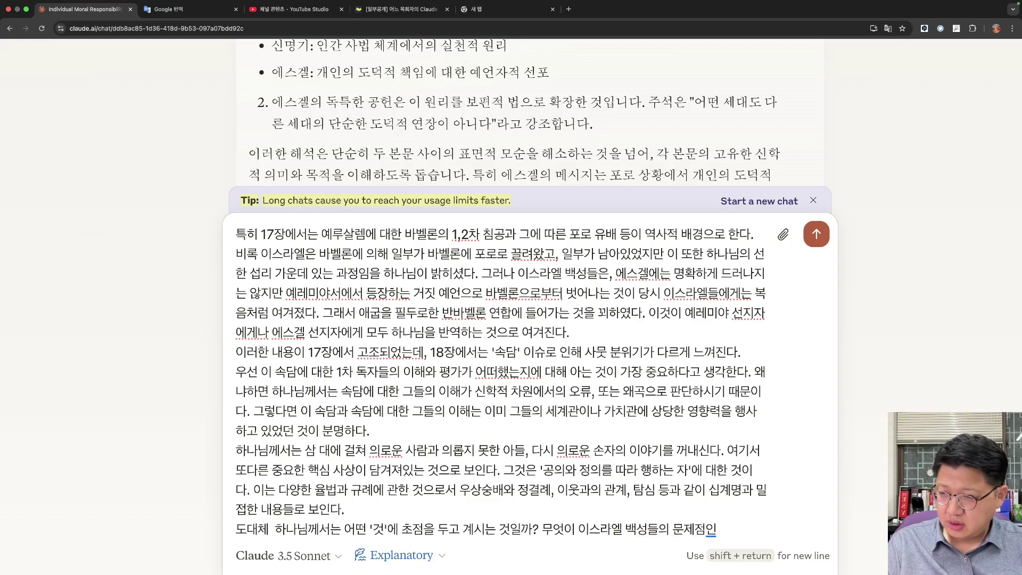
type("가?")
key("shift+Return")
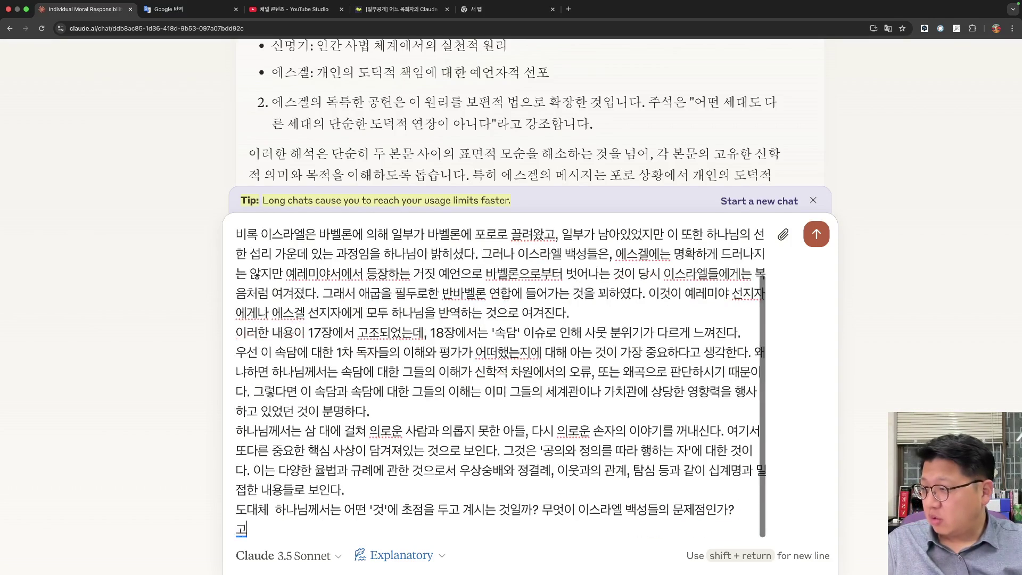
Begin the new line of the prompt with "공의와 정의를 행하는 것이 주제라면 왠지 에스겔서의".
type("공의와 정의를 행하는 것")
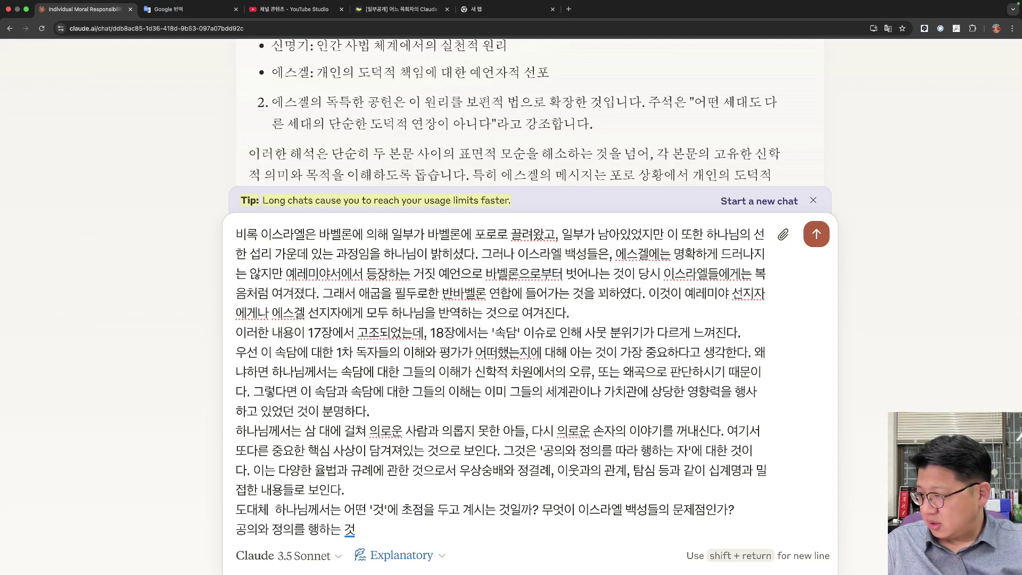
type("이 주")
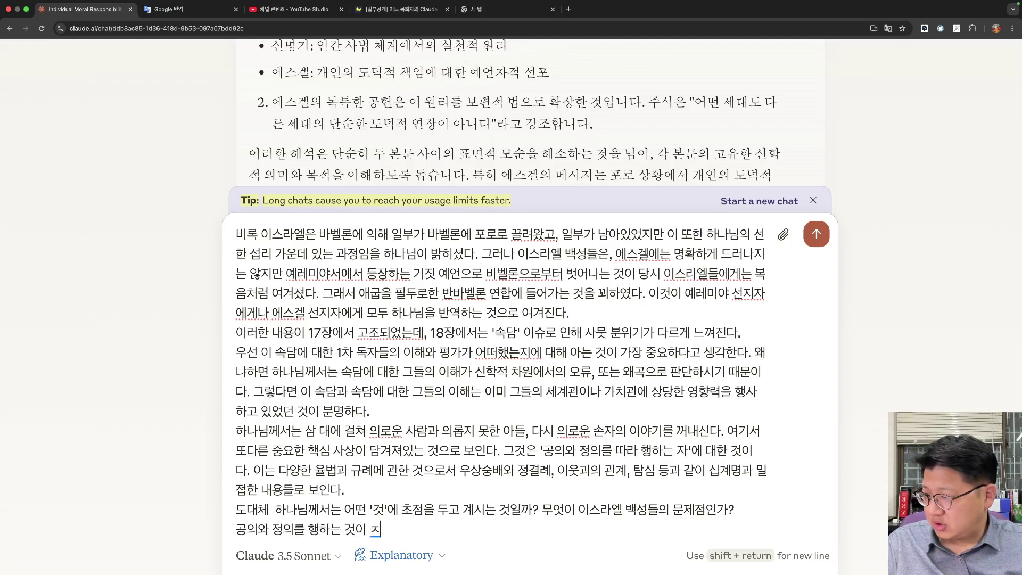
type("체")
type("제라면 ")
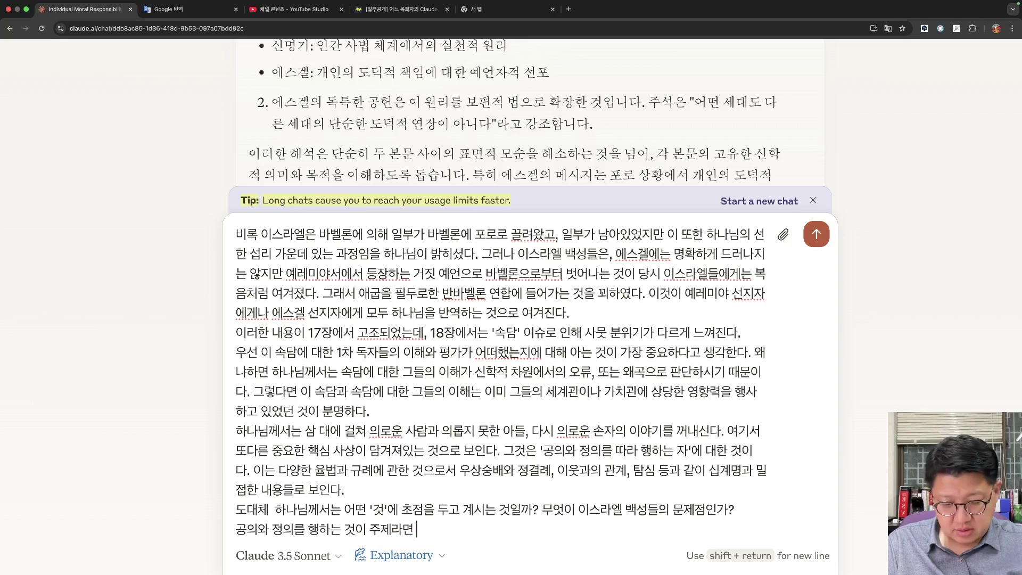
type("왠지 엑스겔")
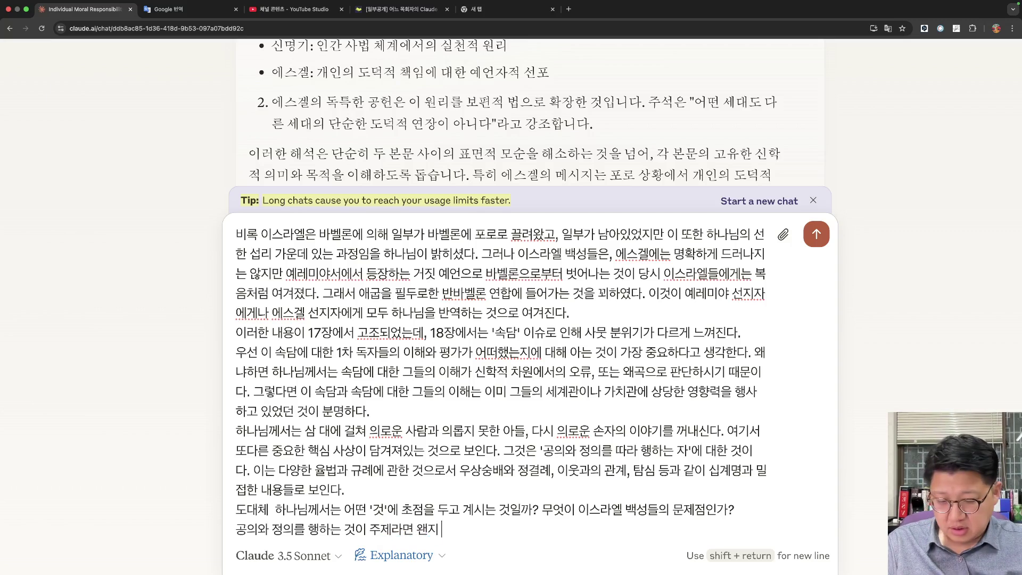
key("BackSpace")
key("BackSpace")
key("BackSpace")
type("에스겔서의")
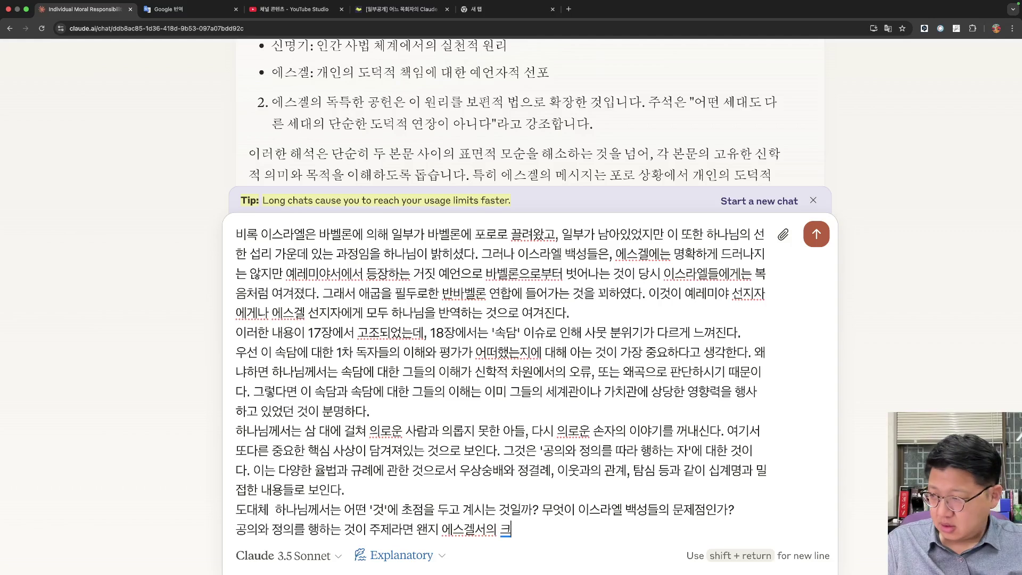
Complete the sentence with "큰 흐름과는 조금 어울리지 않는 듯하다.".
type(" 큰 주제와")
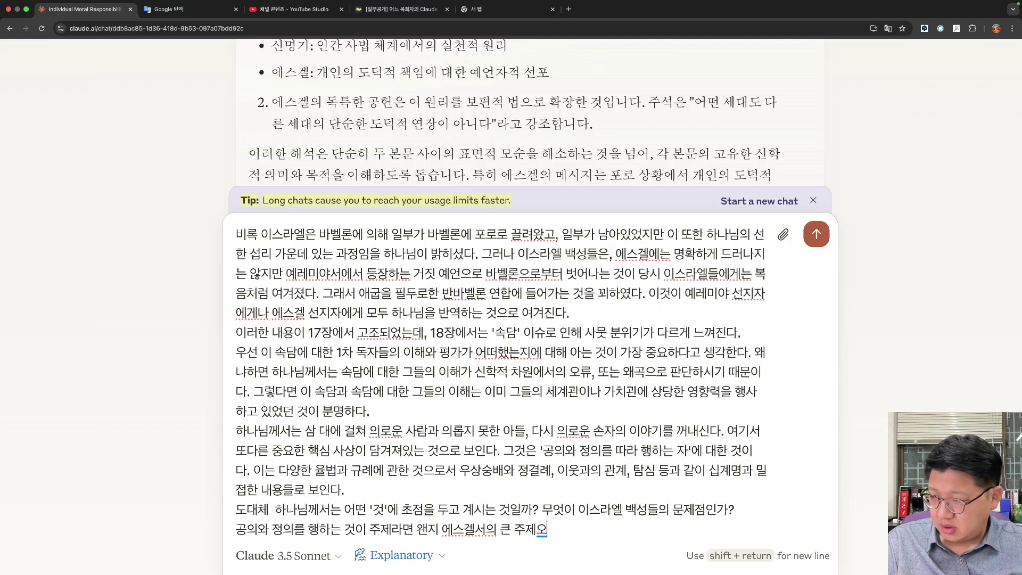
key("BackSpace")
key("BackSpace")
key("BackSpace")
key("BackSpace")
type("흐름과는 ")
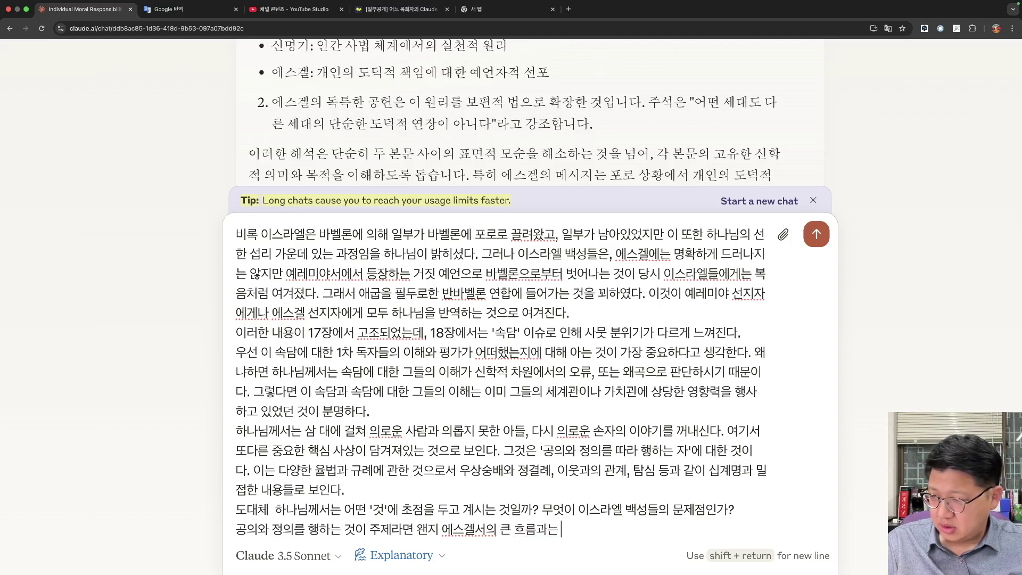
type("조금")
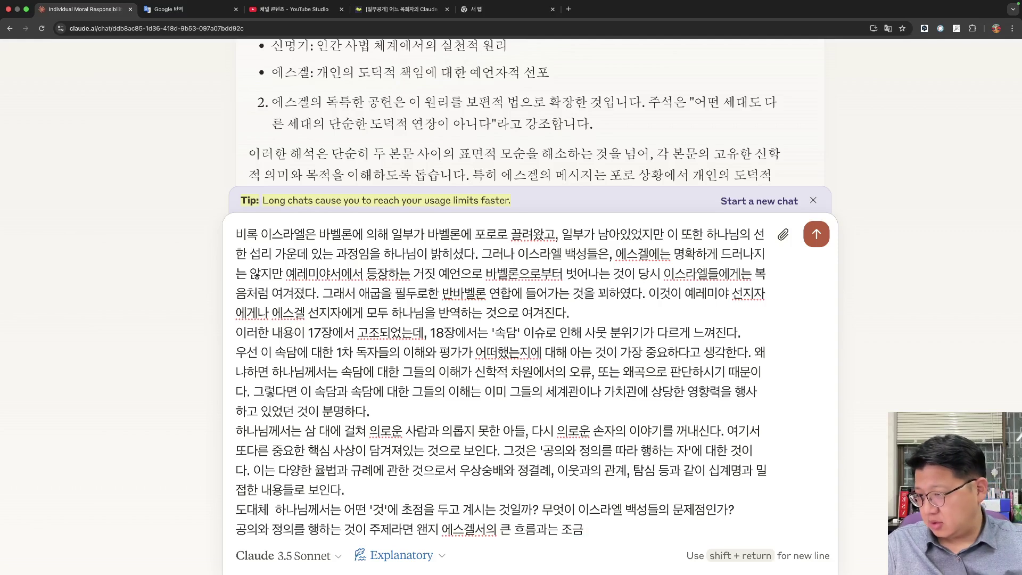
type(" 어울리지 ")
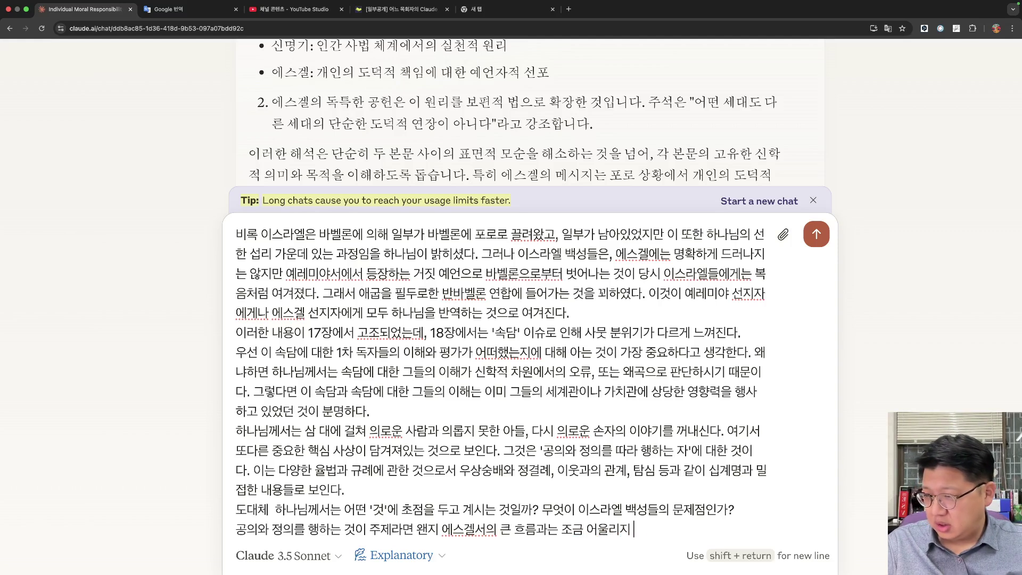
type("않느ㄴ")
type("는 듯하다.")
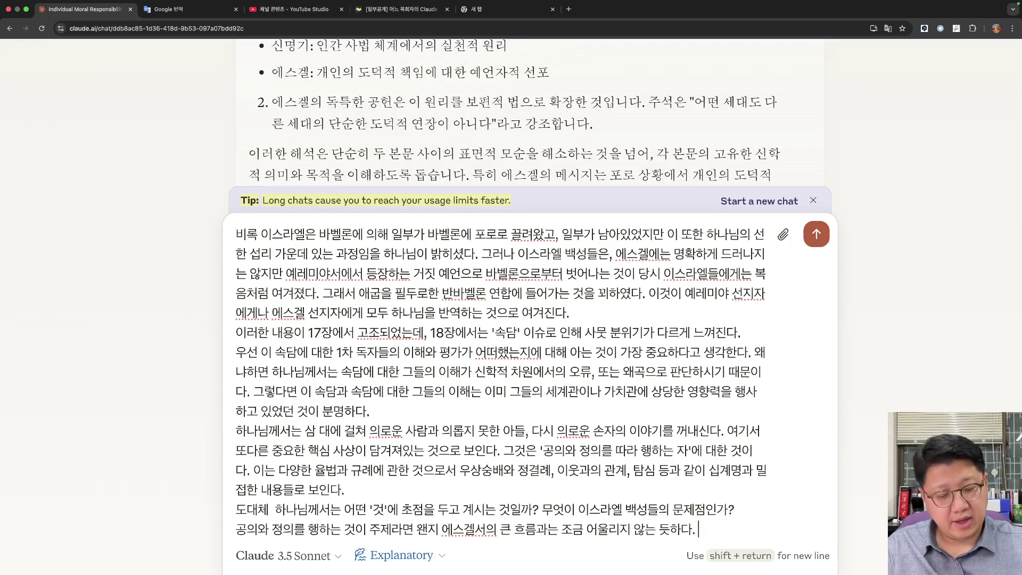
Continue on the same line with the clause "앞서 성전과 우상숭배에 대한 이슈는 자주 언급이 되었으나".
type("우상숭배라는")
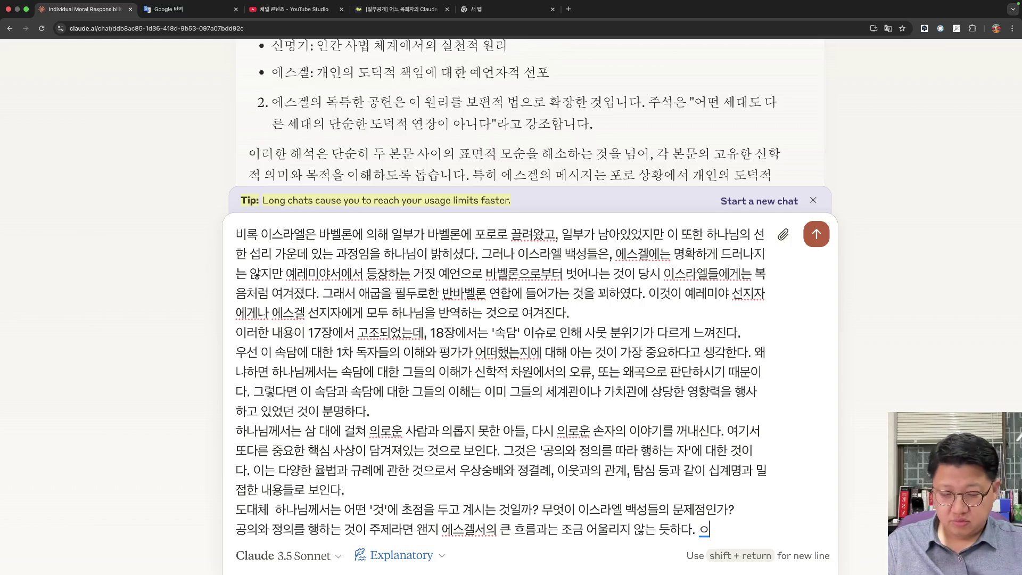
key("BackSpace")
key("BackSpace")
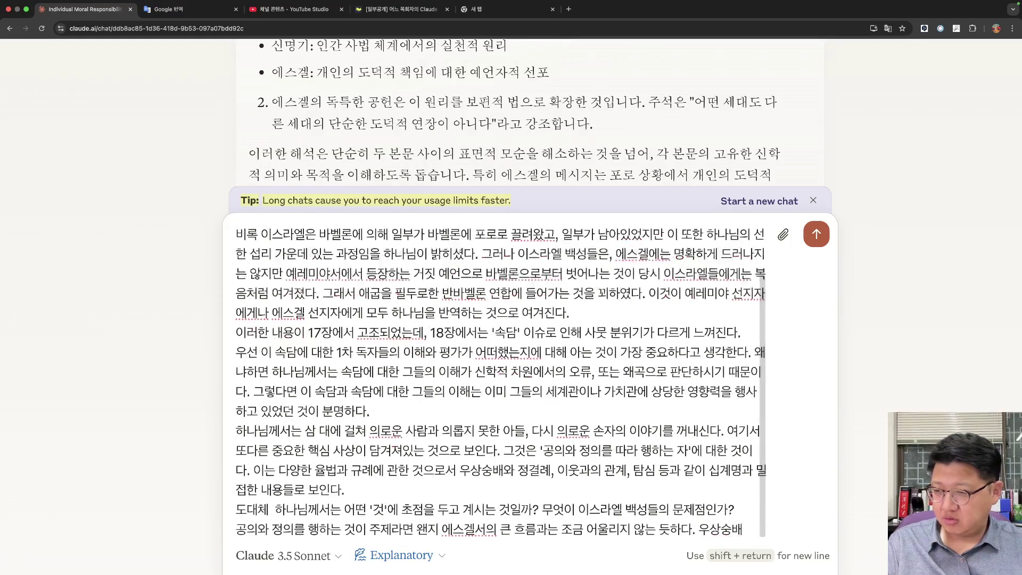
key("alt+Left")
type("앞ㅇ")
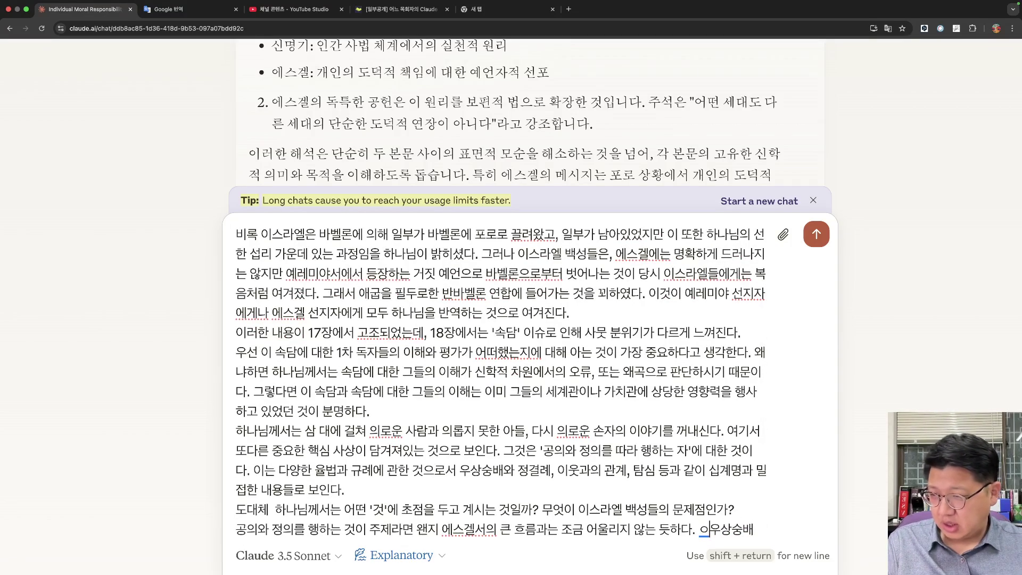
type("서 ")
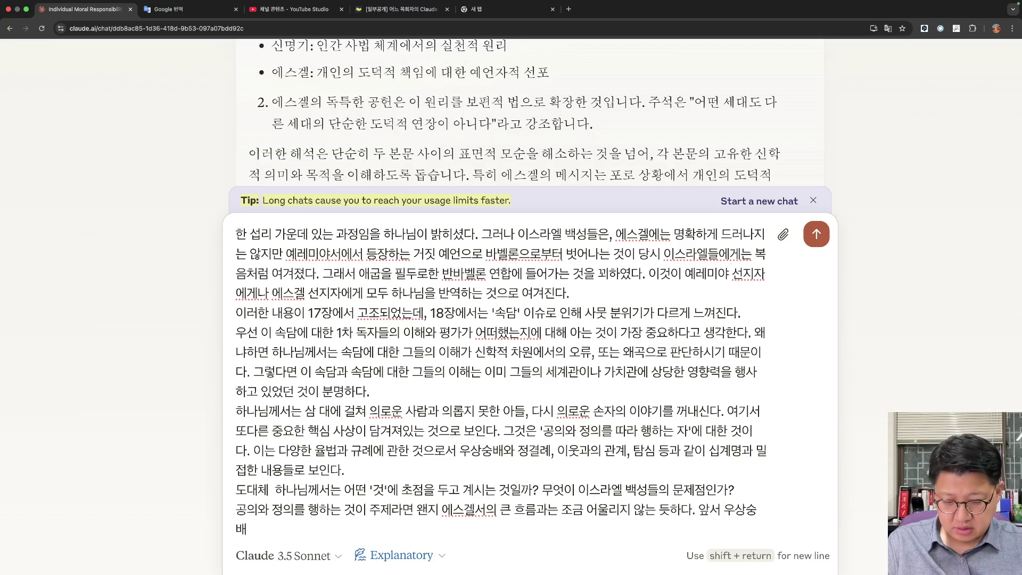
type("성전ㄱ에 대한 ")
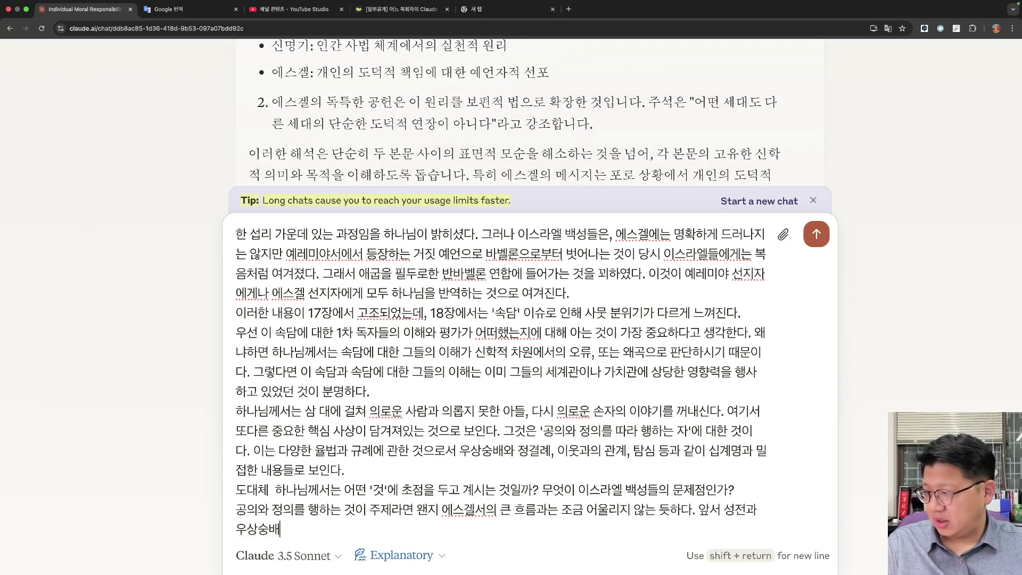
type("이슈")
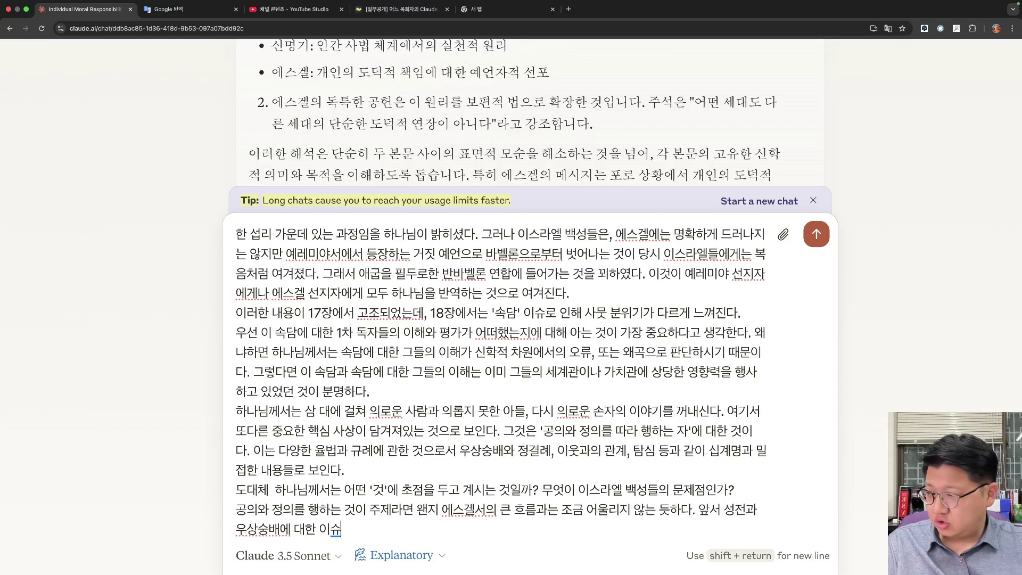
type("는 잦주 언급이 되")
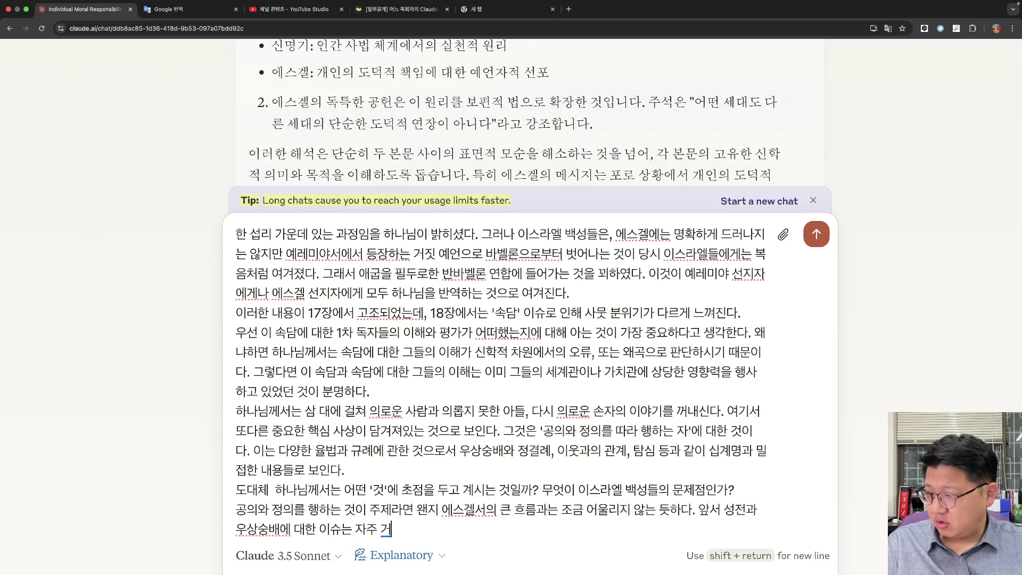
type("었으내")
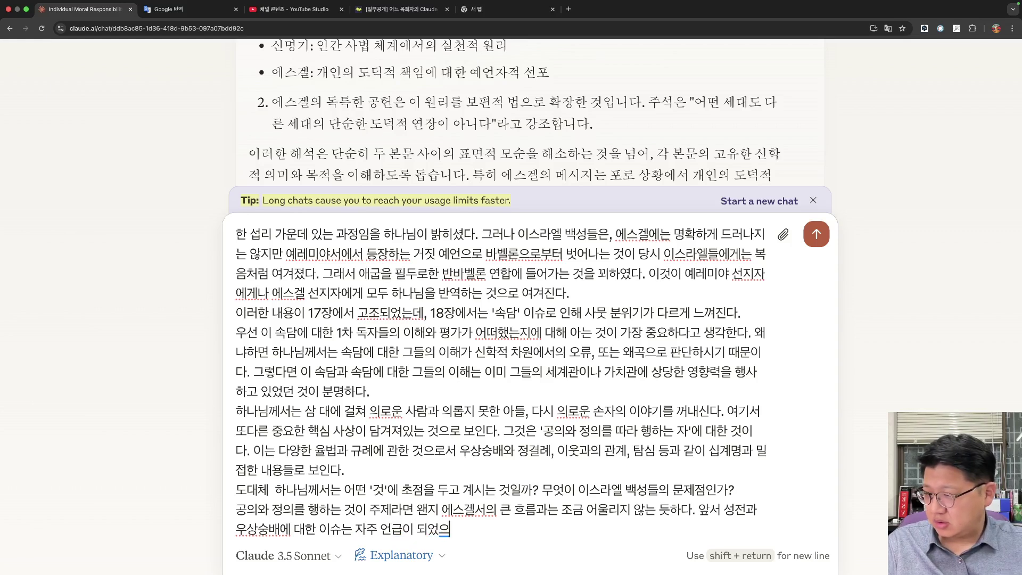
Finish the sentence with "십계명이나 자식에게 죄를 묻는지 아닌지에 대한 이슈는 에스겔서에서는 생소하게 느껴진다.".
type(" 십계명이나")
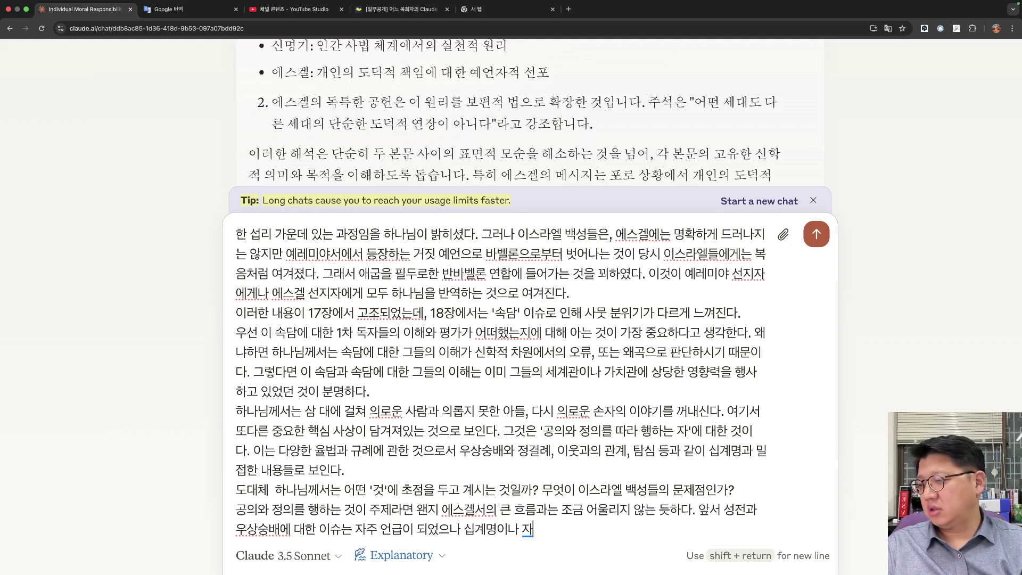
type(" 자식에게 죄를 묻느")
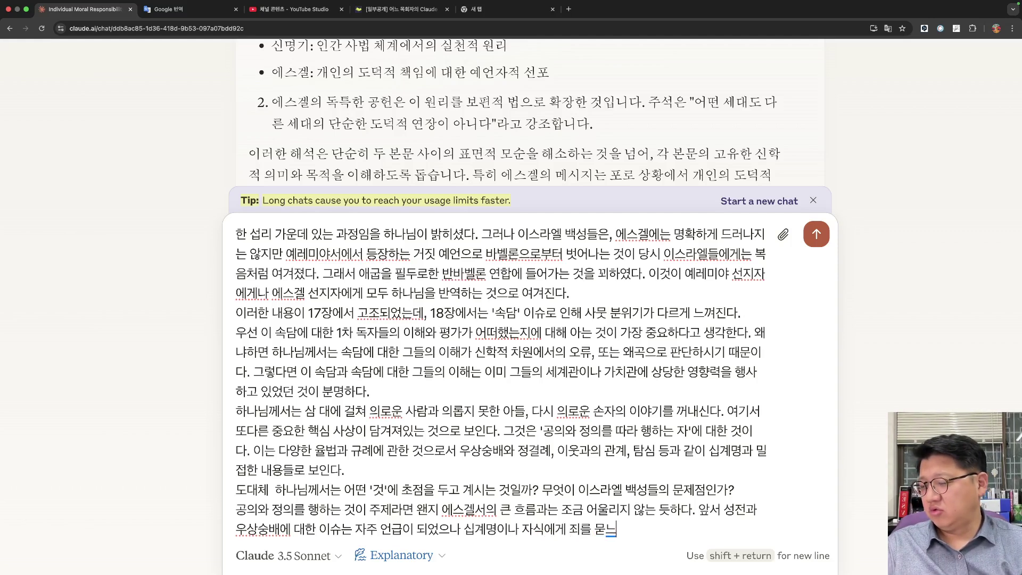
type("지 아닌지에")
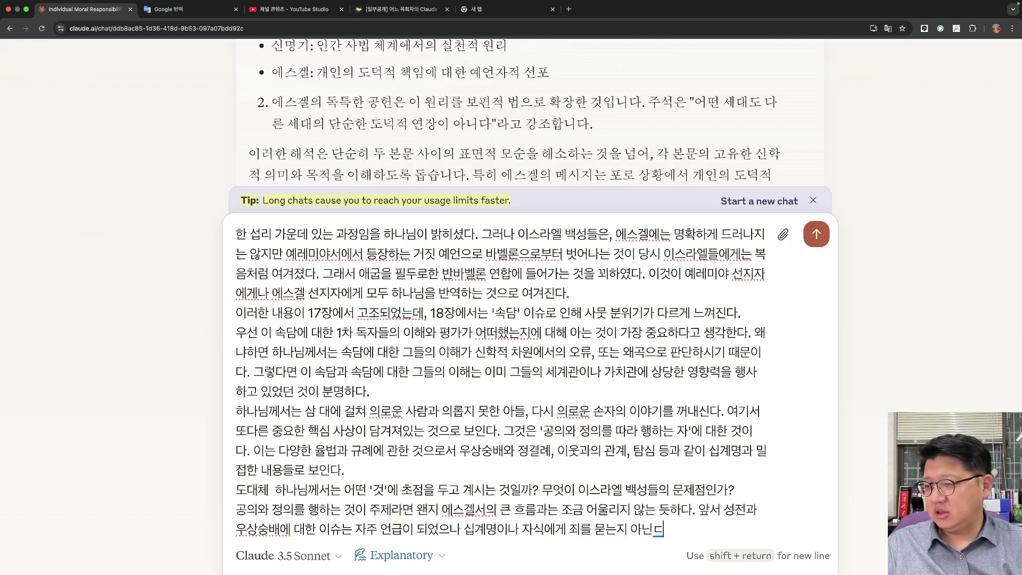
type(" 대한")
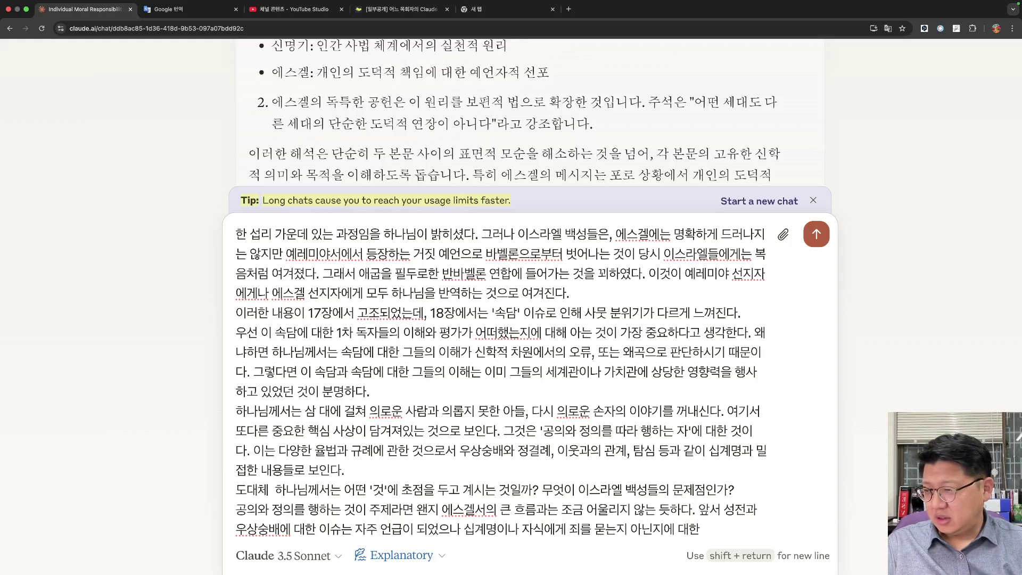
type(" 이슈는")
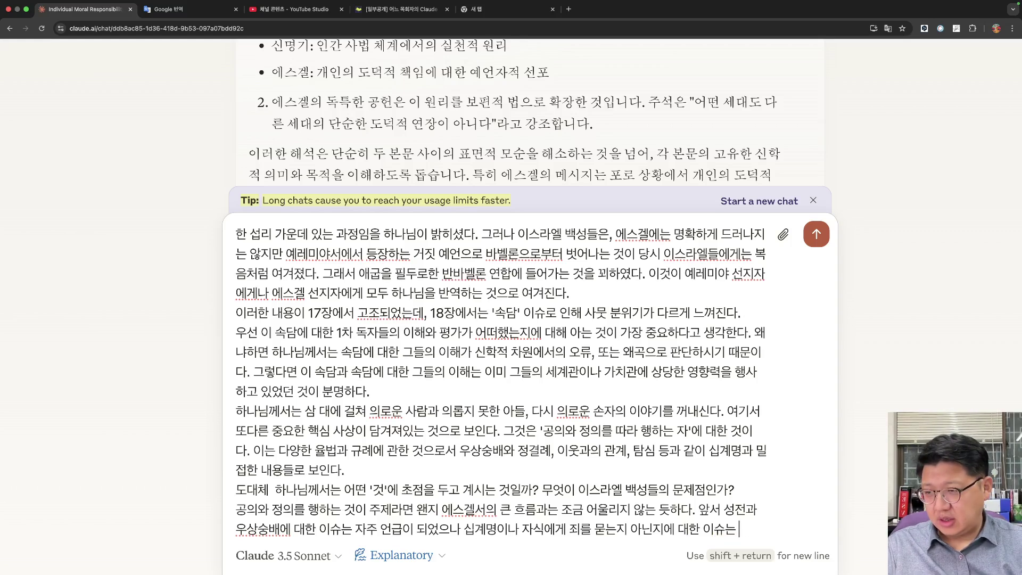
type(" 에스겔서에서는")
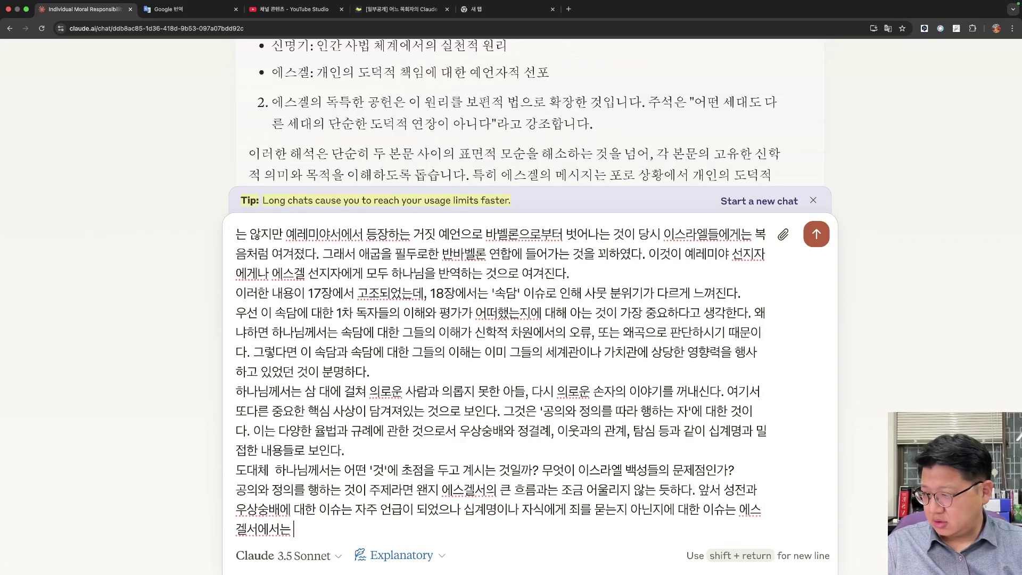
type(" 생소해게 느껴")
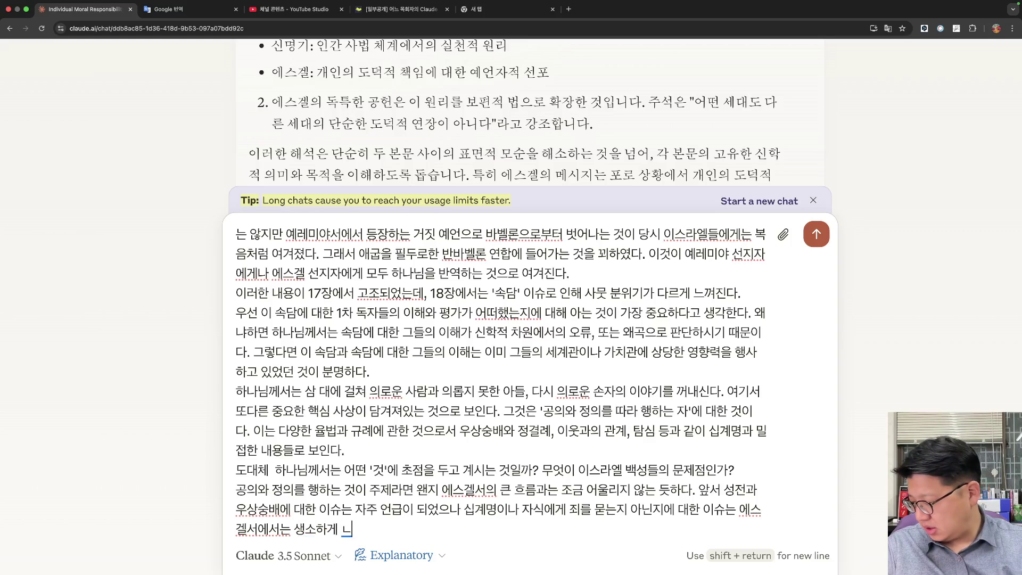
type("진다.")
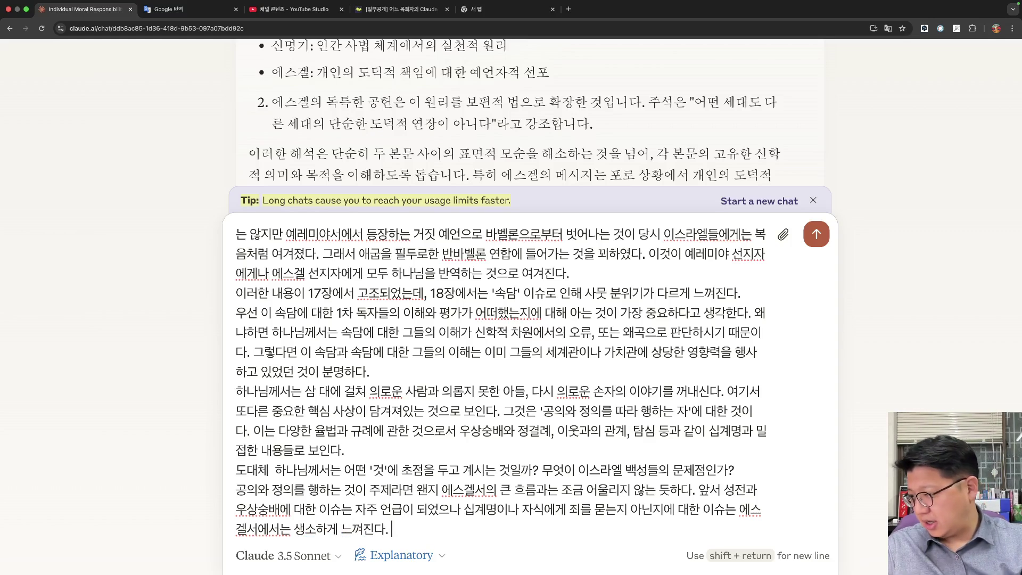
Start a new line of the prompt with "아울러 25절이하의 본문에서".
key("shift+Return")
type("아울러 2")
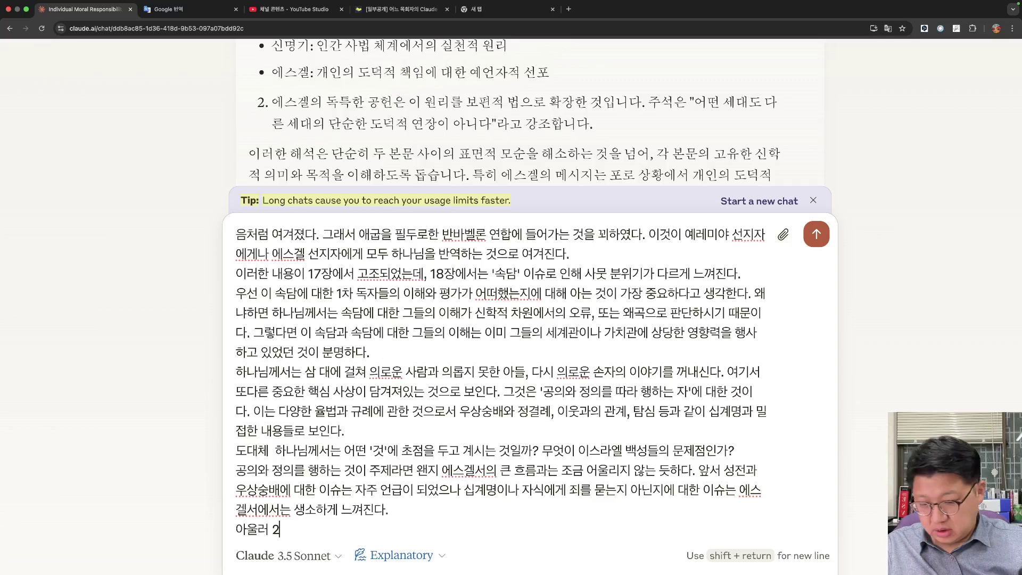
type("5절이하에서")
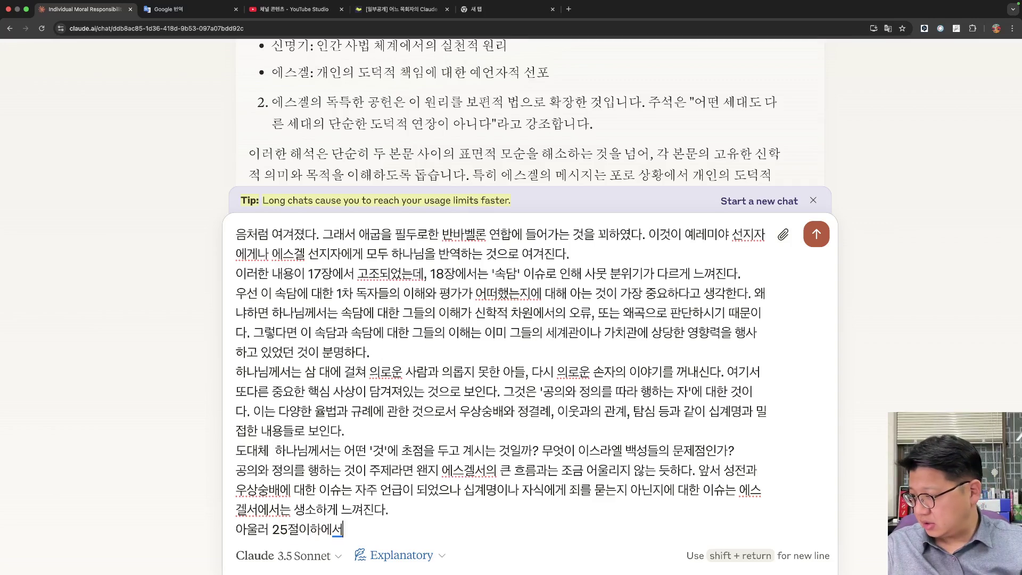
key("BackSpace")
key("BackSpace")
type("의 본문에서")
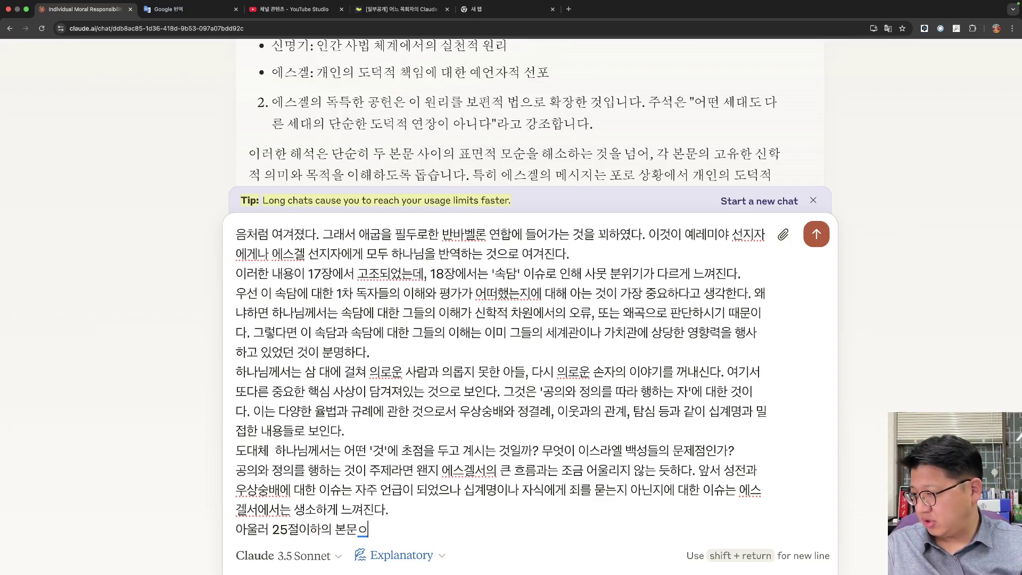
Complete the sentence with "'주의 길'과 '공평'이라는 단어와 표현이 주목된다.".
type(" '")
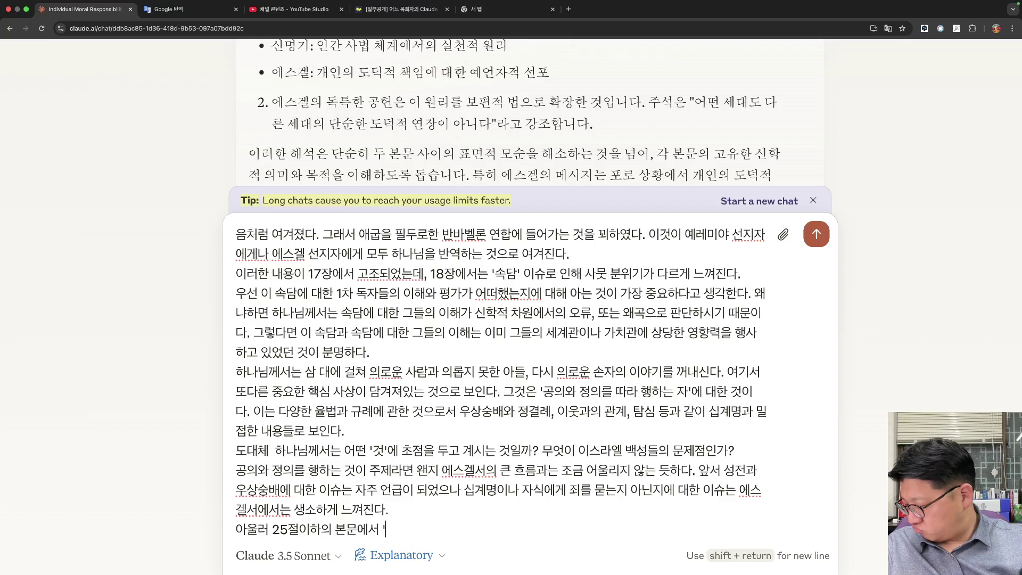
type("주의 길'그")
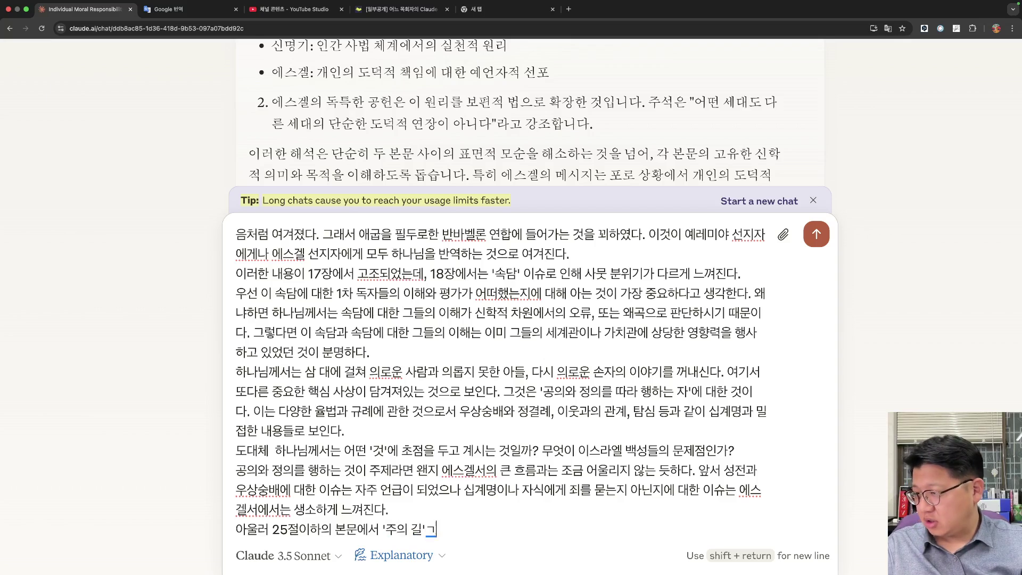
key("BackSpace")
type("과 '공평'이라는 단")
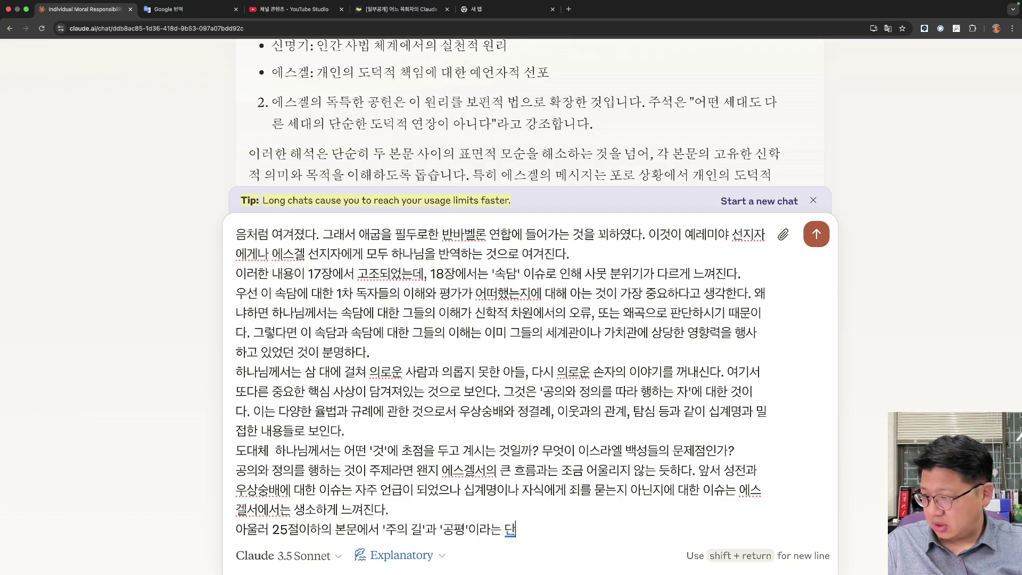
type("어")
type("와 표")
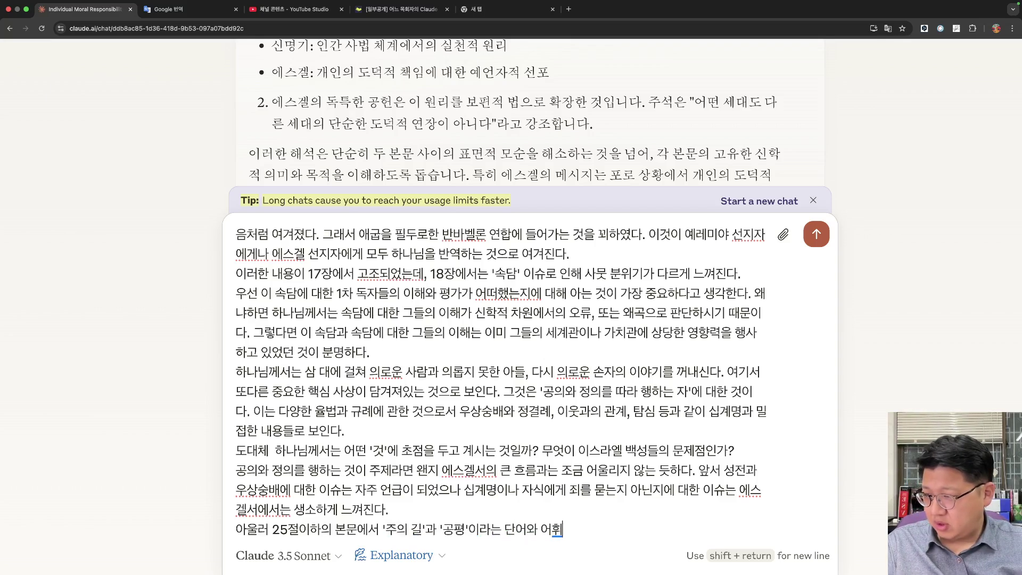
type("현이")
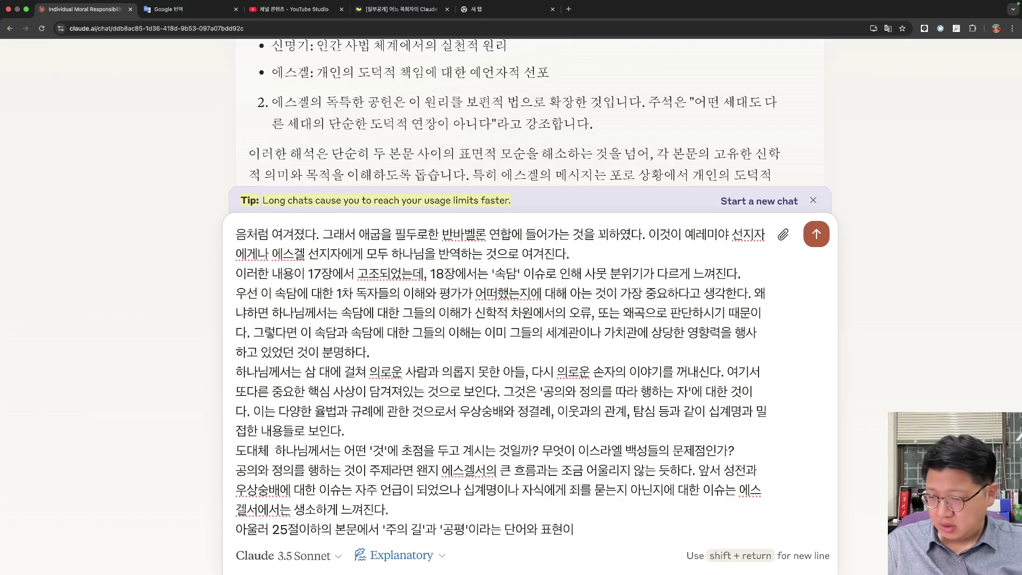
type(" 주목된다.")
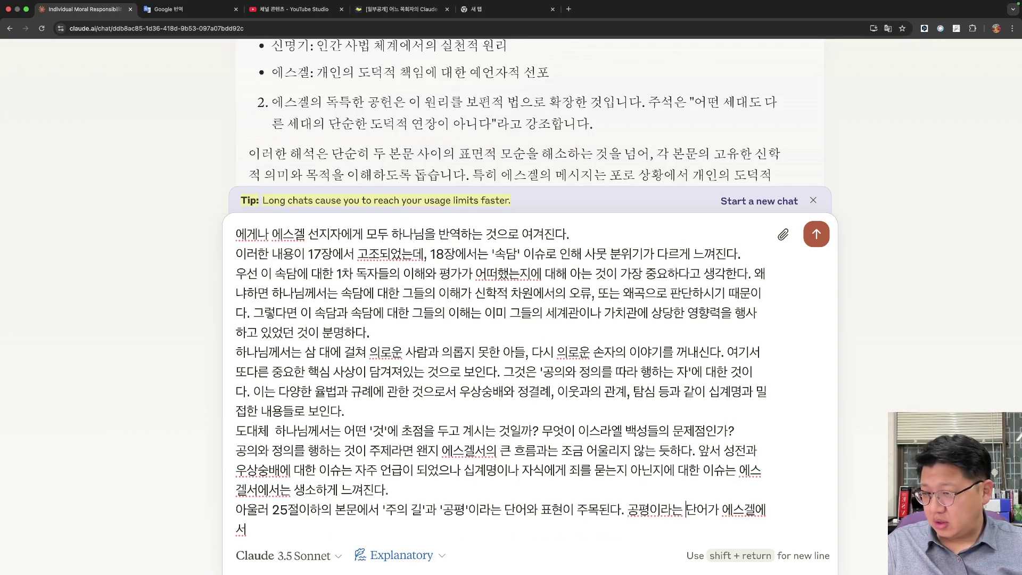
Continue the line with the clause "공평이라는 이 히브리어 단어는 에스겔에서 9번이나 사용이 되는데,".
type("이 힘단어가 에스겔에서")
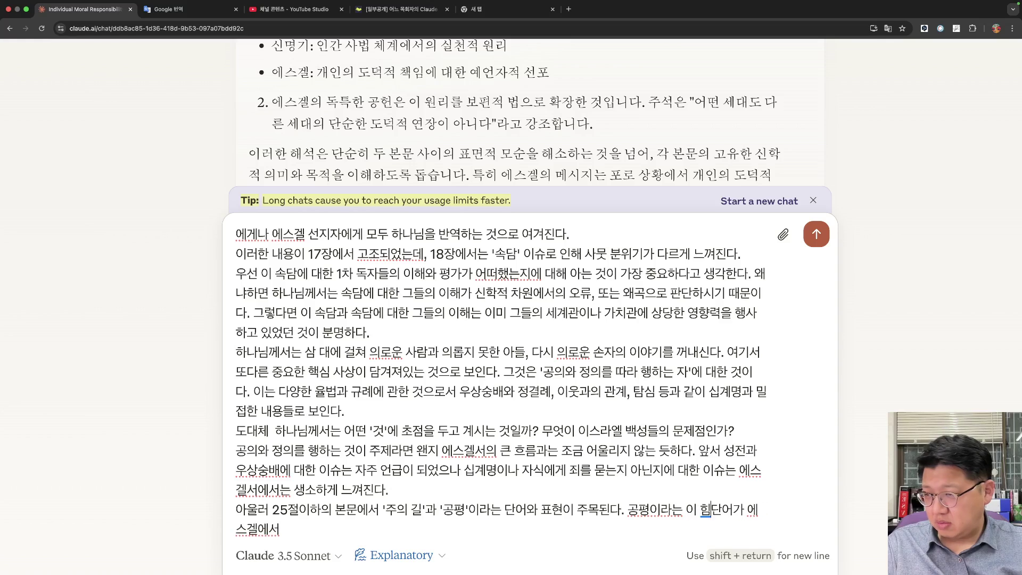
type("브리어 ")
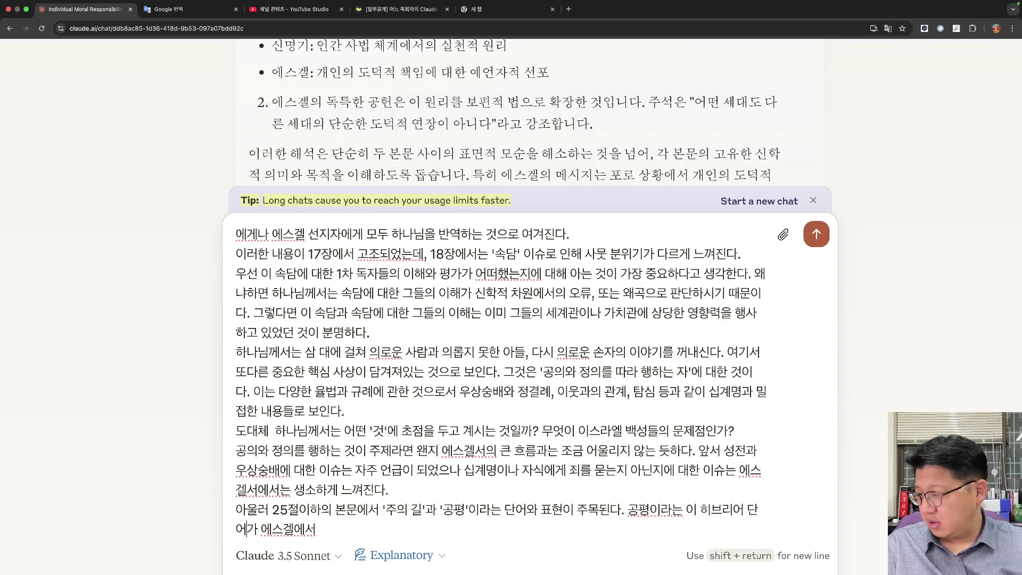
type("는")
key("Delete")
key("Delete")
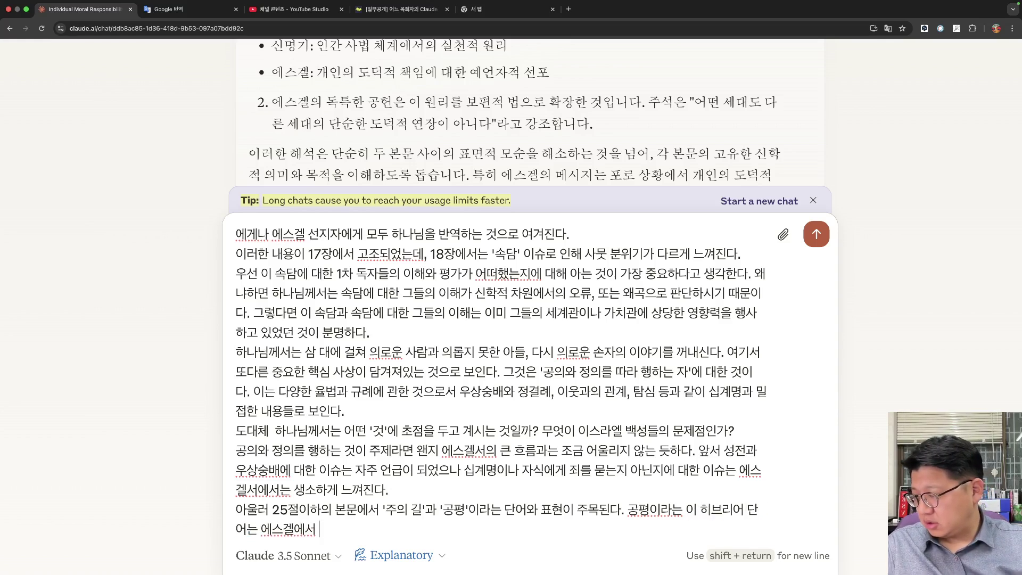
type("9번이나")
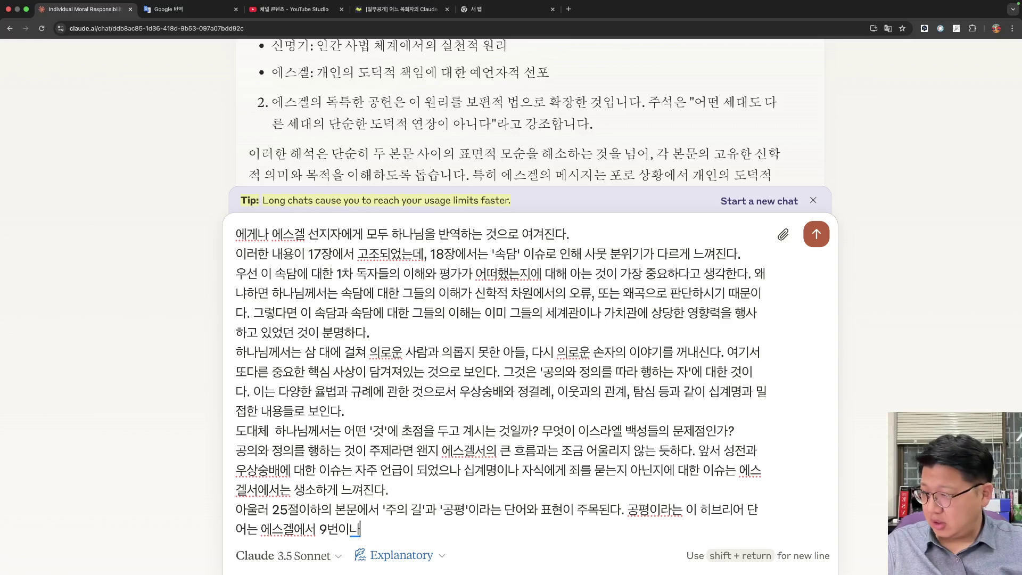
type(" 사용이 되는데, ")
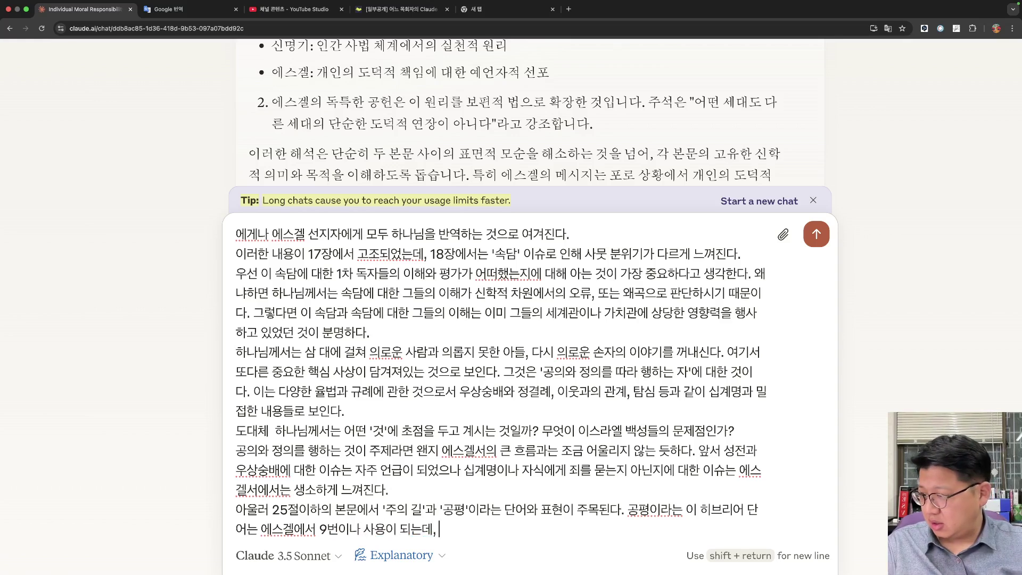
Finish the sentence with "에스겔서 안에서 어떠한 의미를 갖는지 궁금하다.".
type("에스겔서")
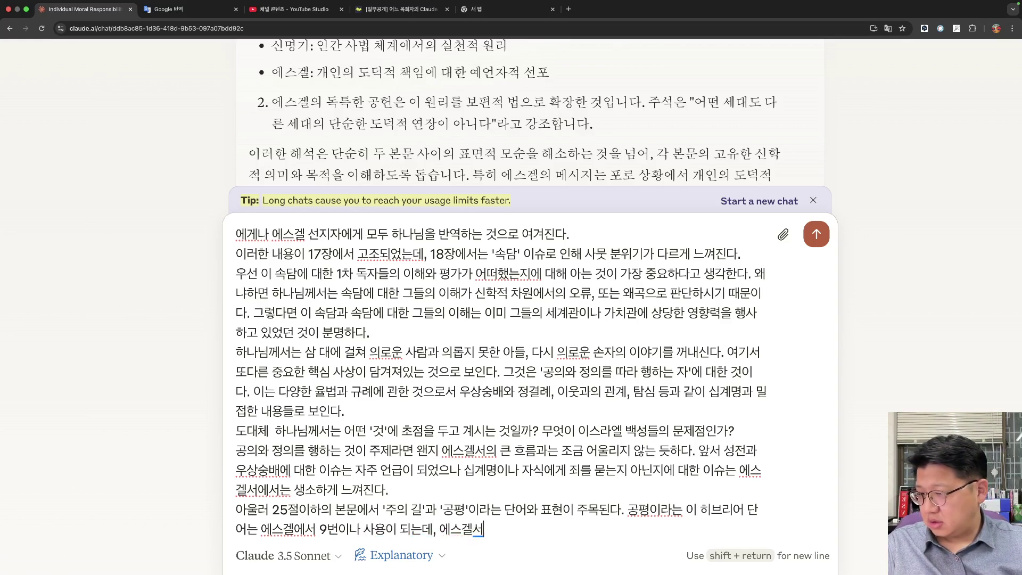
type(" 애에서 어떠")
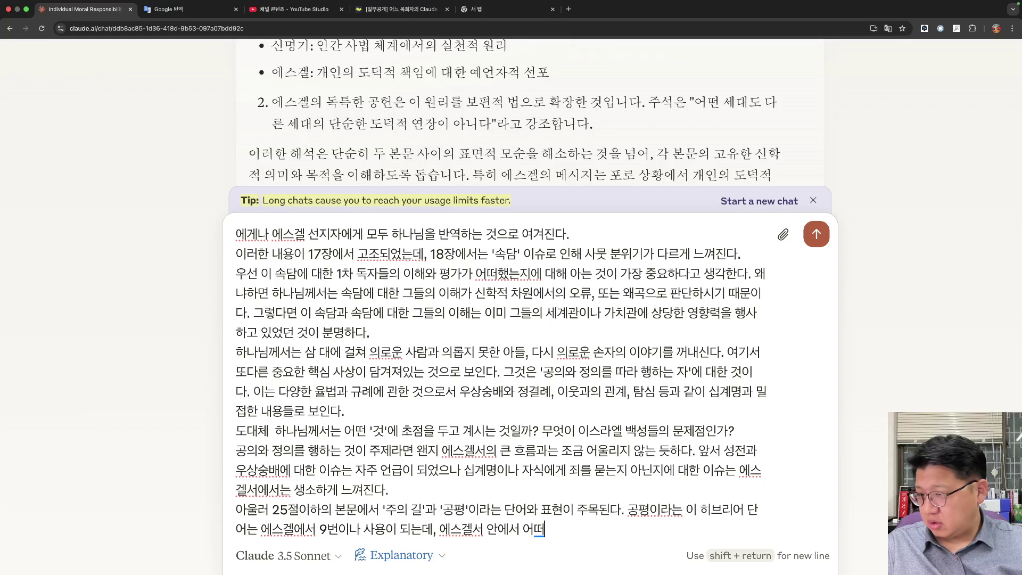
type("한 이미를")
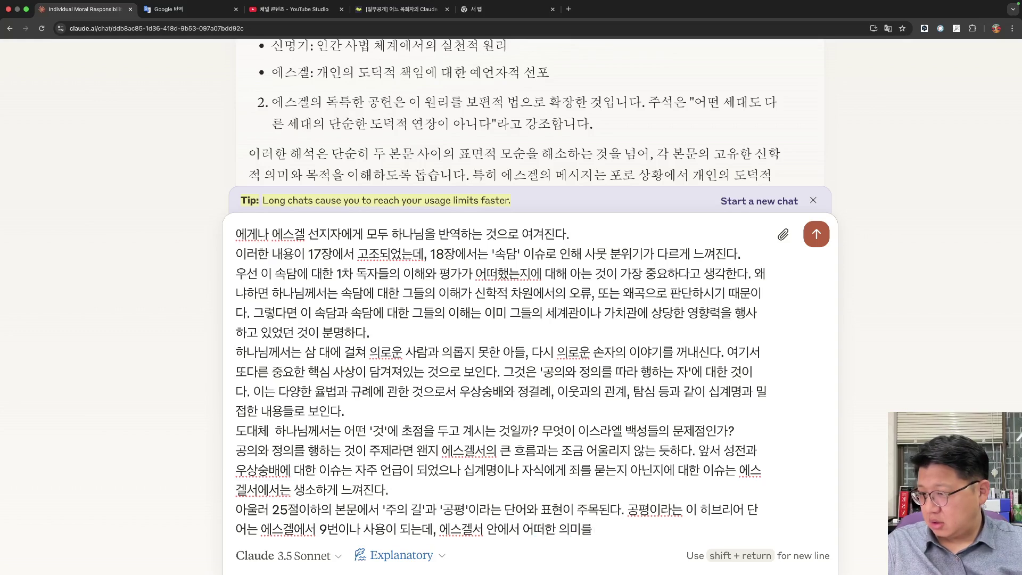
type(" 갖는지 ")
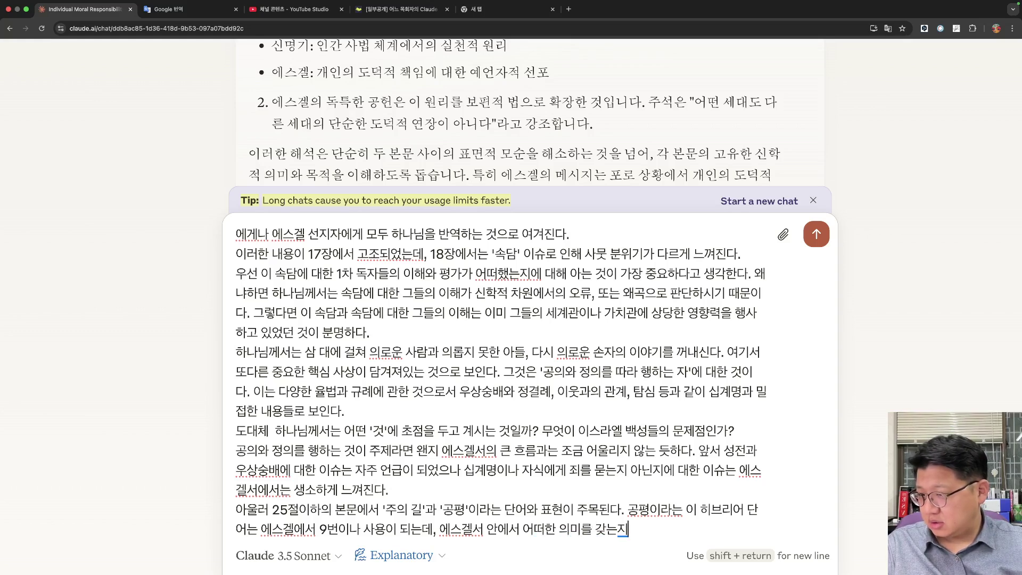
type("궁금하다.")
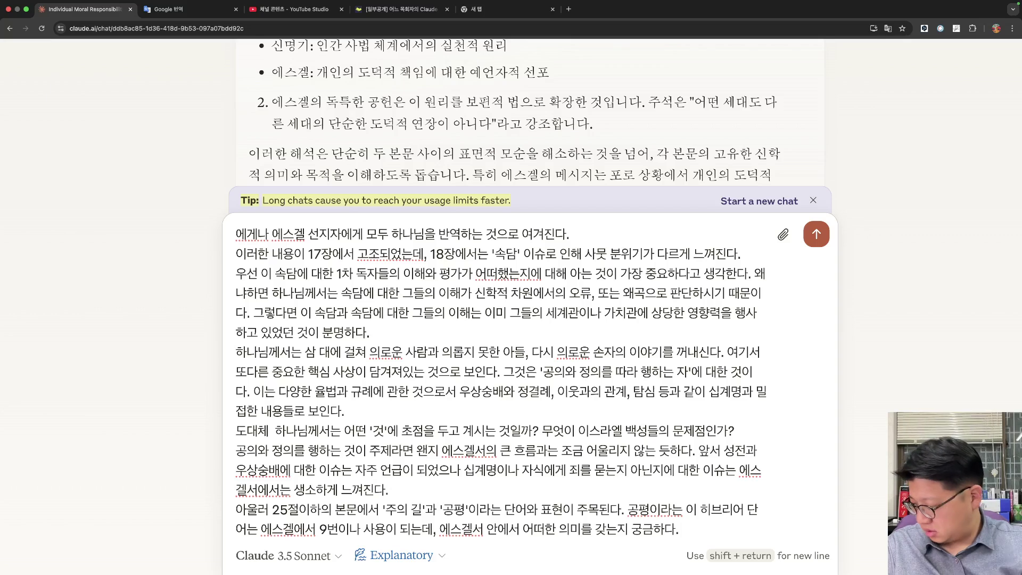
Begin the next sentence on the same line with "특히 이 단어는 '주의 길'(데레크)와 함께 언급이 된다는 것과".
type(" 특히 ")
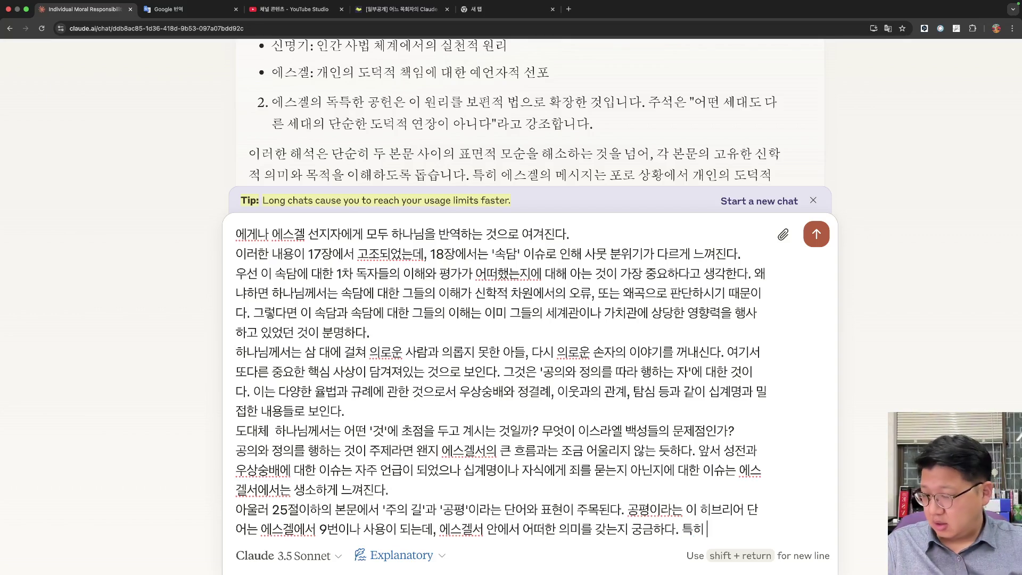
type("이 단어는 '주의 길")
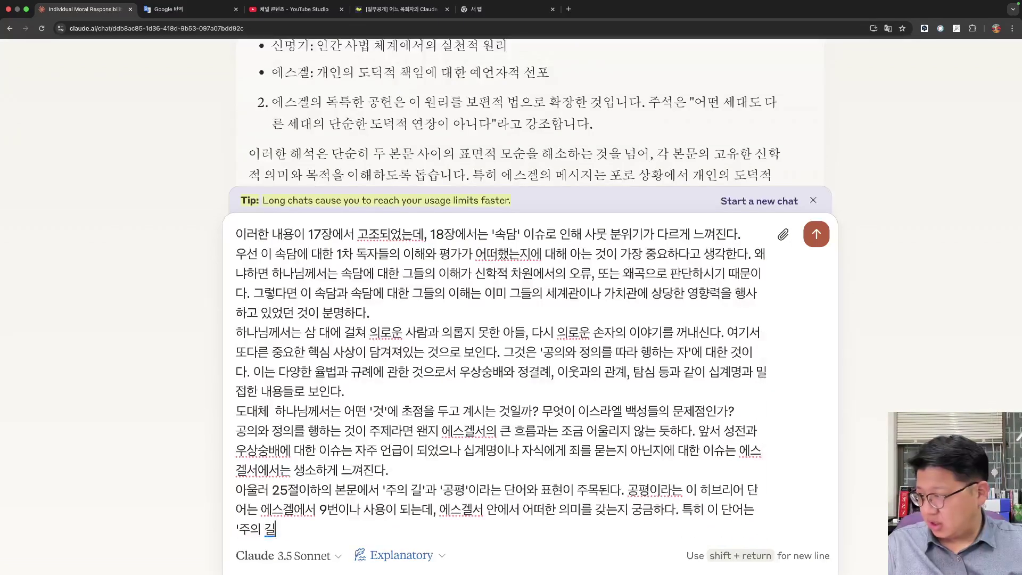
type("'(")
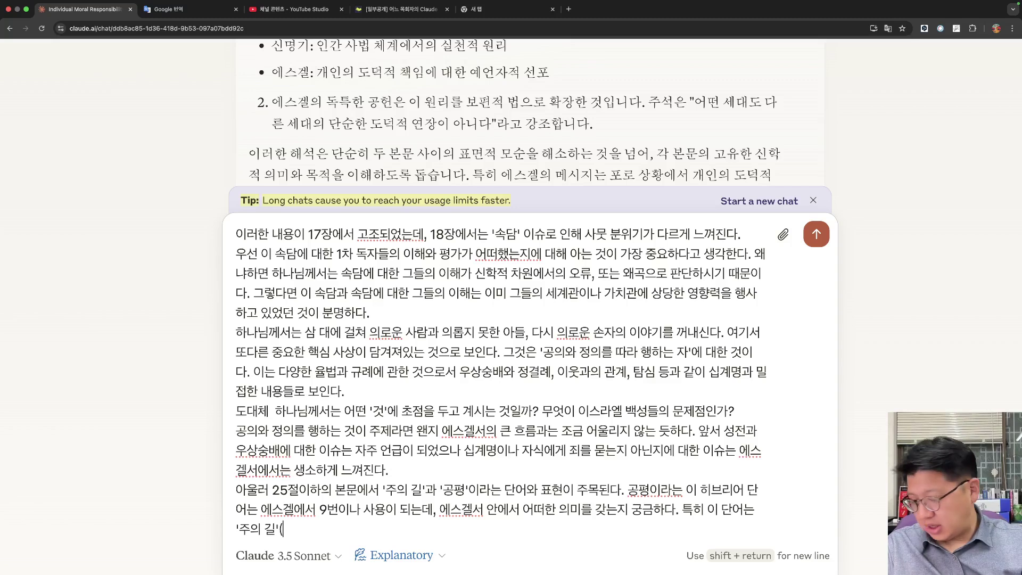
type("데레크")
type(")와")
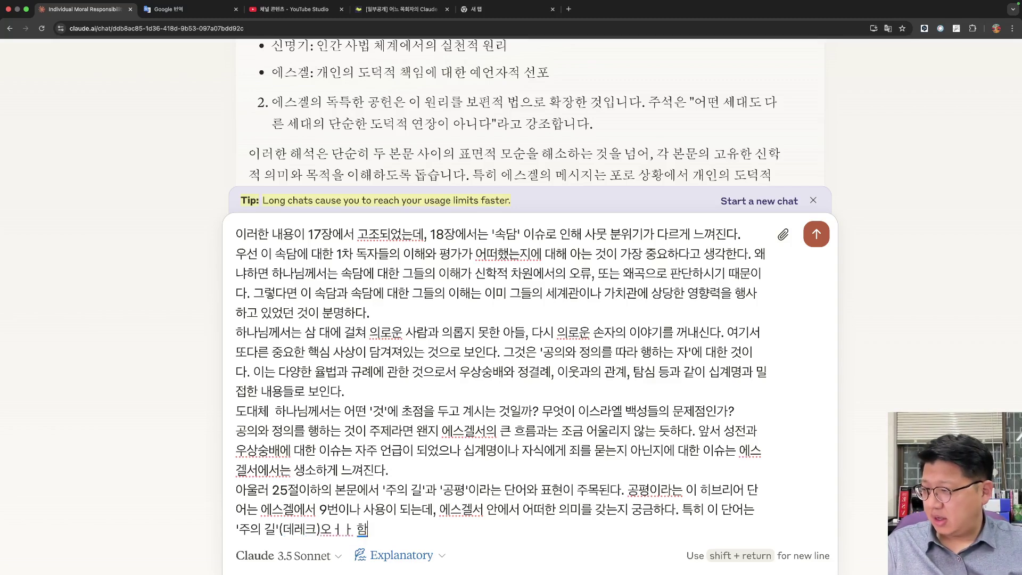
type(" 함께 언급이 된다는")
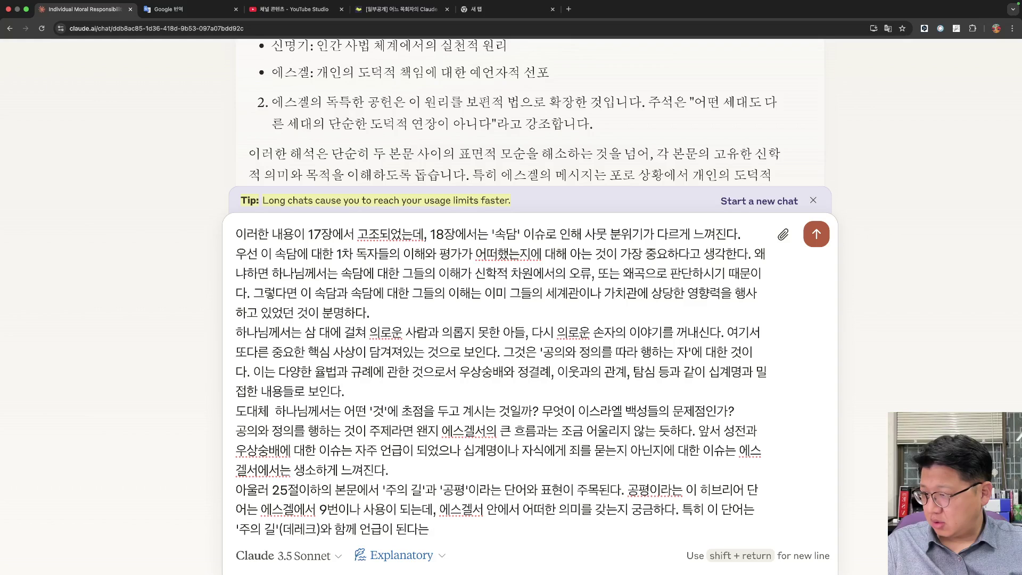
type(" 것과")
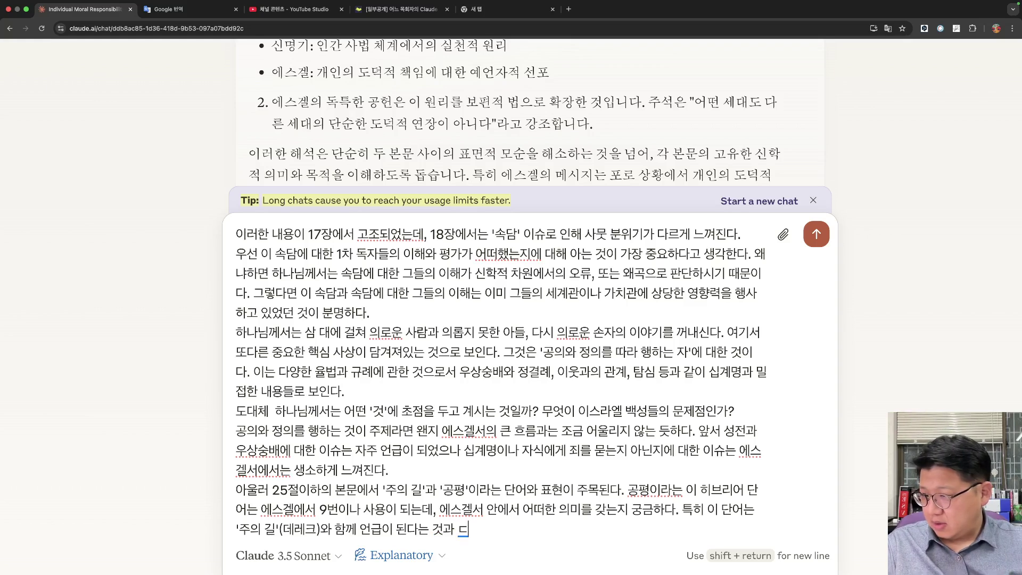
Extend the sentence with "동시에 책망 받는 이스라엘 족속들이 가고 있는 '길'".
type(" 동시에 채이스라엘 족속")
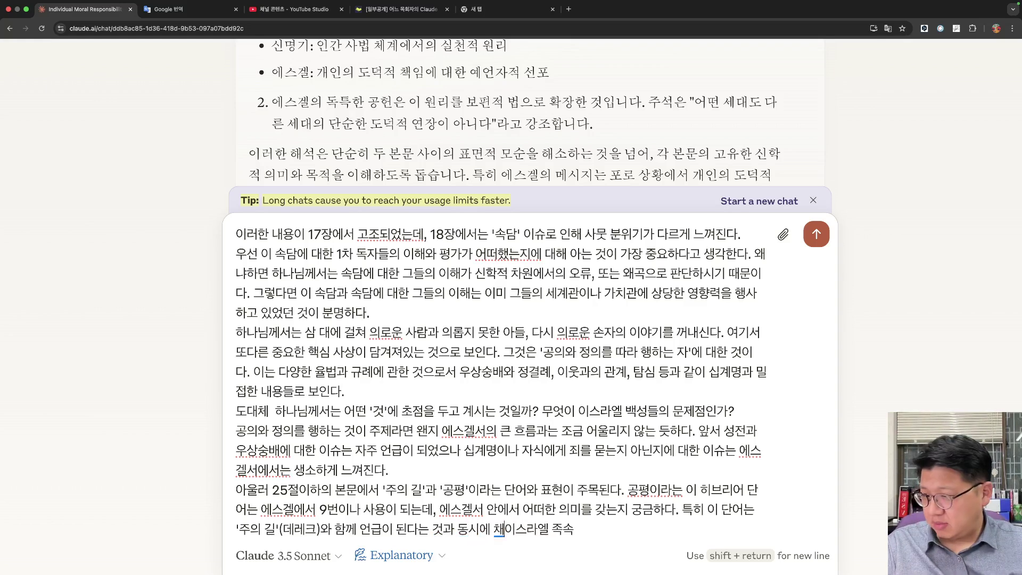
type("ㄱ망 받는")
key("super+Right")
type("ㄷ")
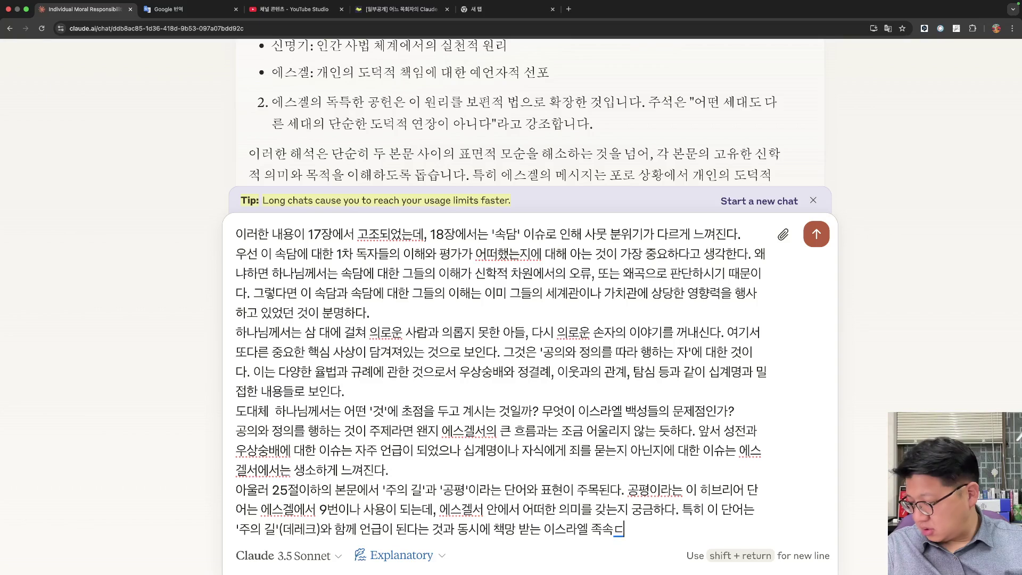
type("ㅡㄹ이 가고 이ㅆ는 '길' 글")
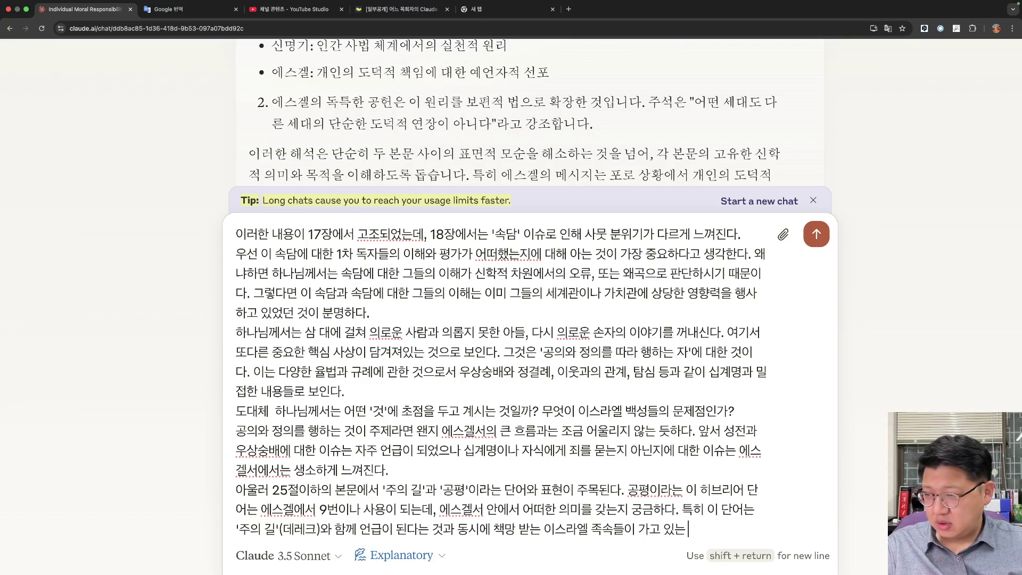
key("BackSpace")
key("BackSpace")
key("BackSpace")
key("BackSpace")
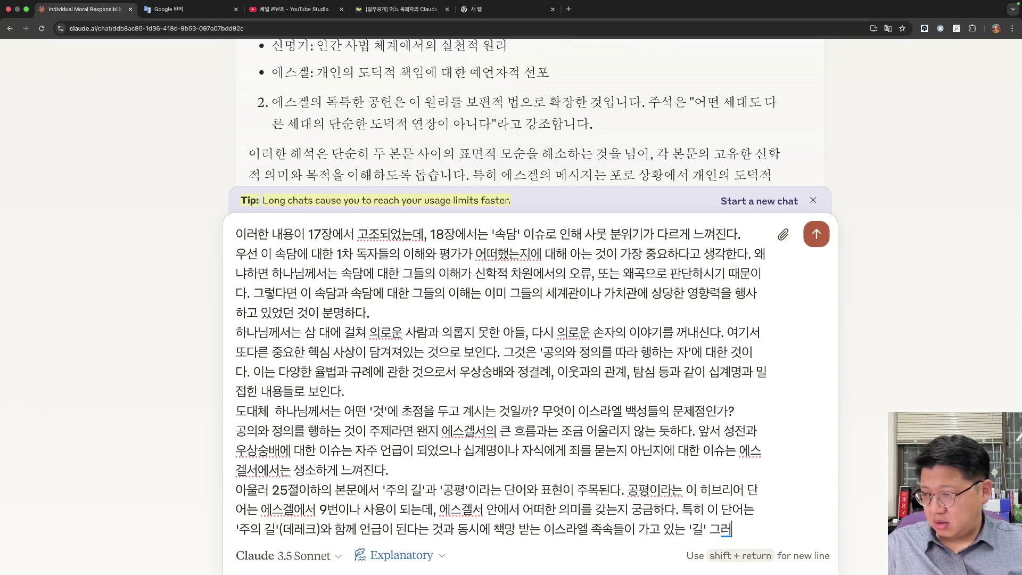
Continue the sentence with ", 그러면서도 하나님을 향해 '주의 길이 공평하지 않다'고 말하는".
type(", 그러며네")
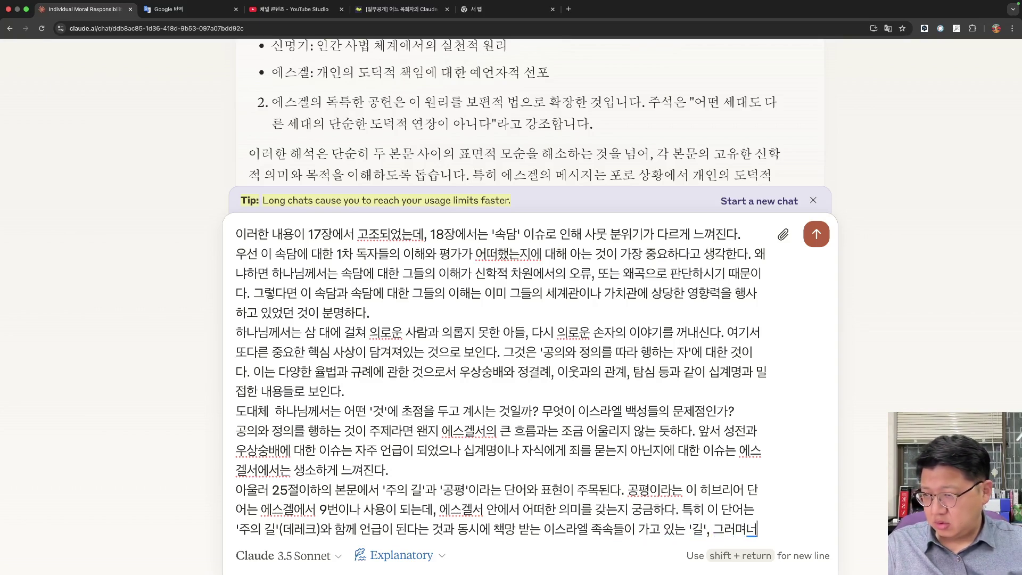
key("BackSpace")
type("ㄴ서도 하나님을 히")
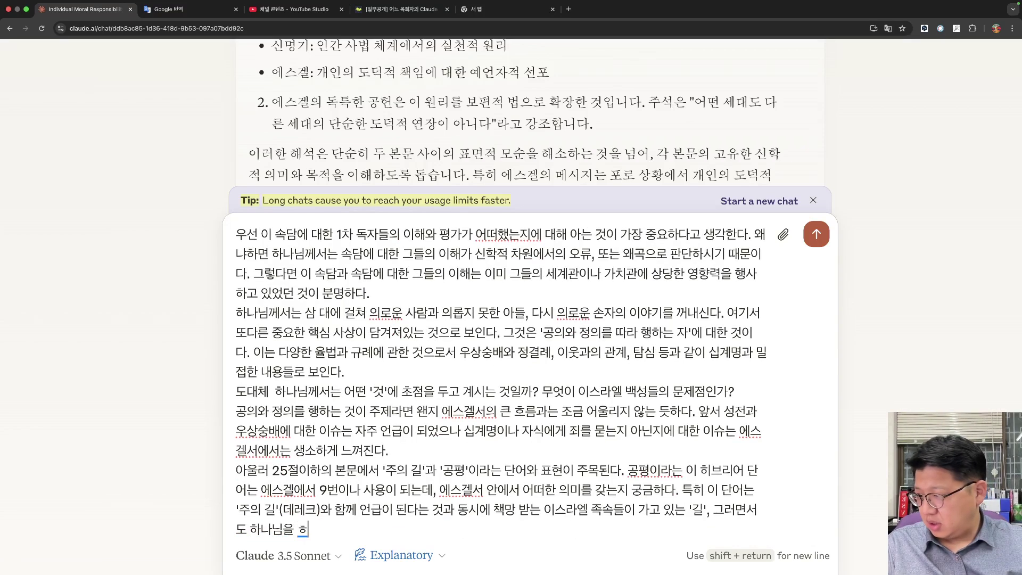
key("BackSpace")
type("ㅑㅇ해 '주의 길이 공평하지 않드")
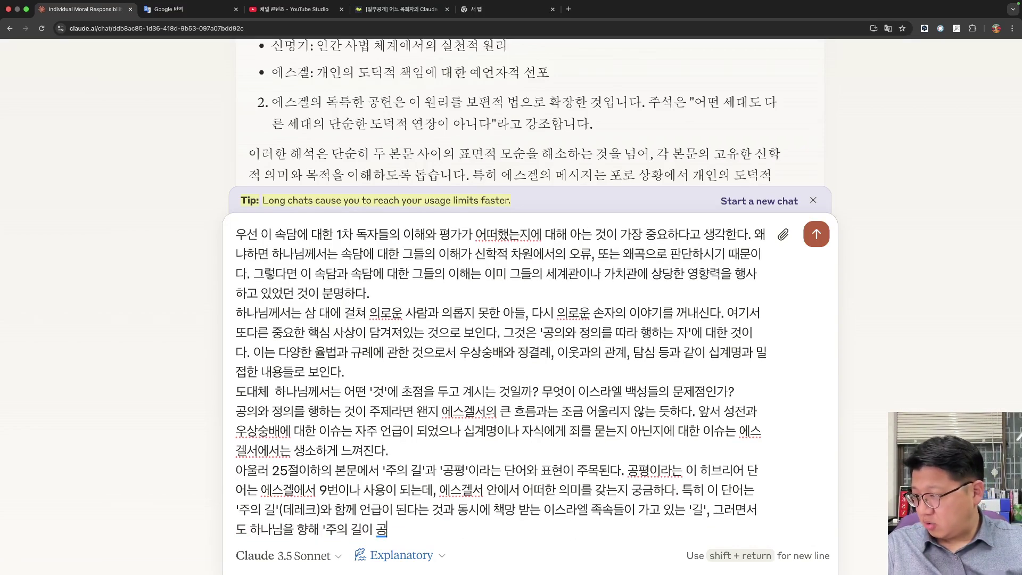
key("BackSpace")
type("ㅏ'고 말하는 ")
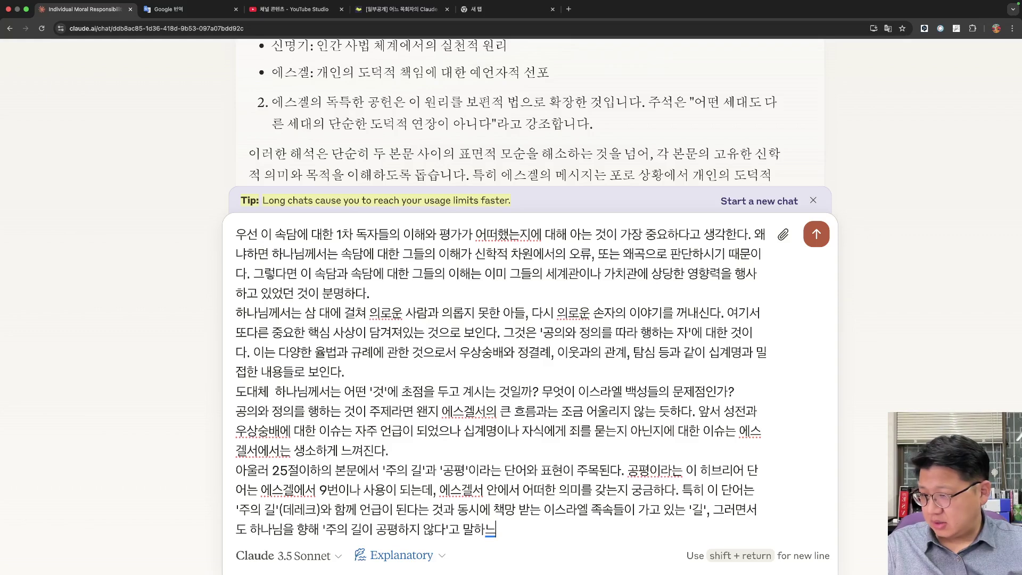
Finish the question with "그들의 행태가 어떻게 신학적으로 분석이 될 수 있을까?".
type("그들의")
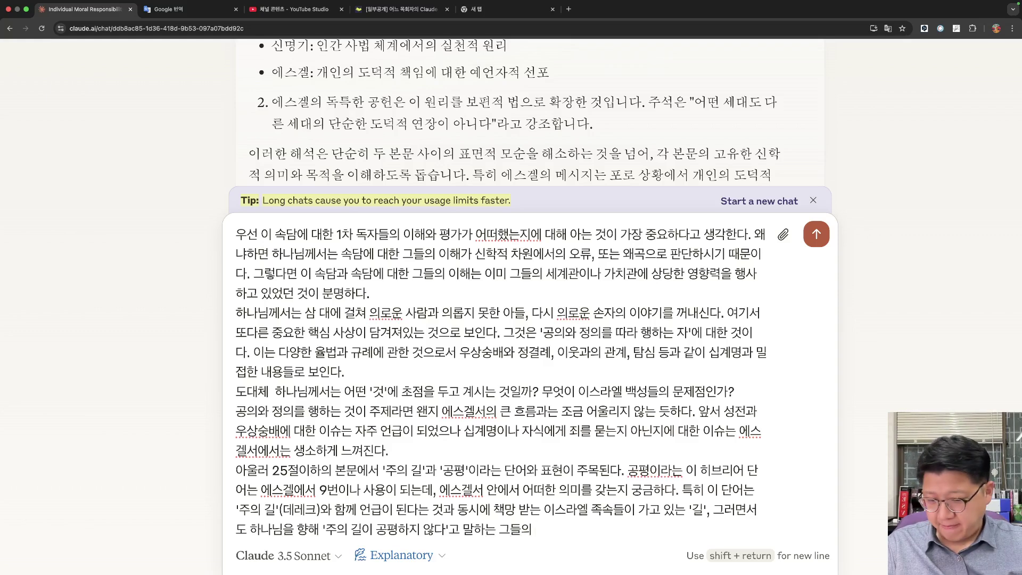
type(" 행태가")
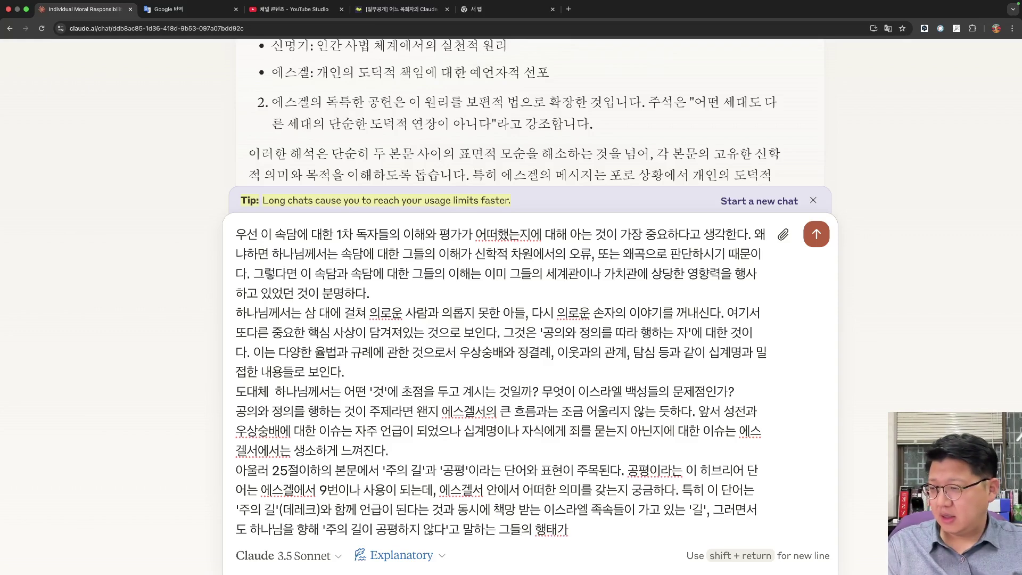
type(" 어떻게 신학적으")
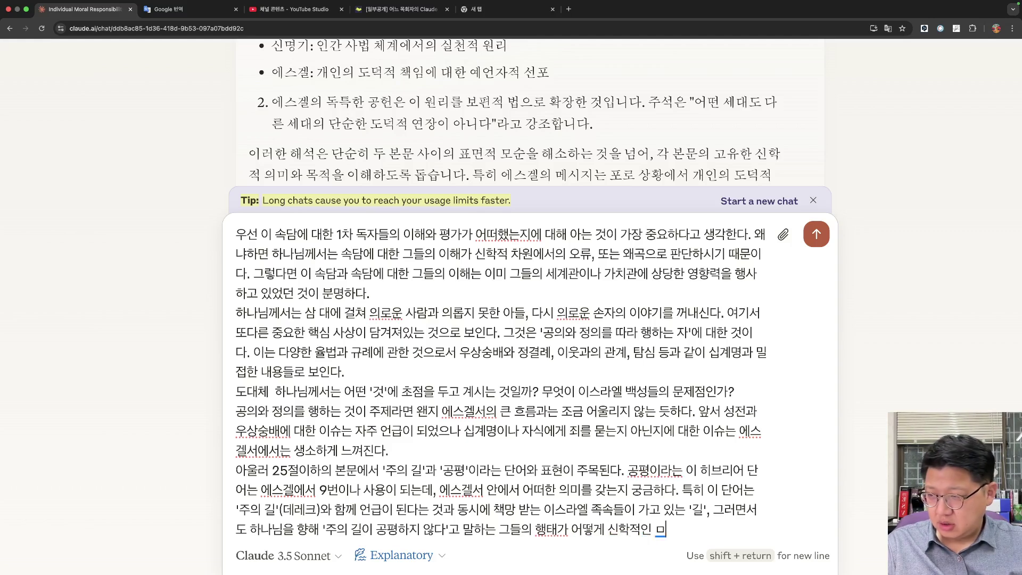
key("BackSpace")
key("BackSpace")
type("으로 분석")
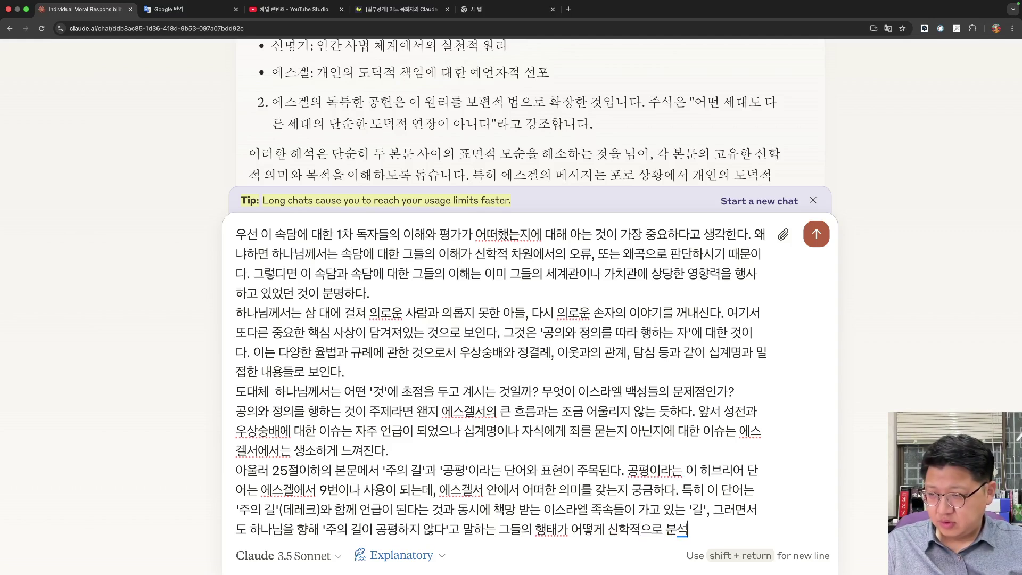
type("이 되 수 있을까?")
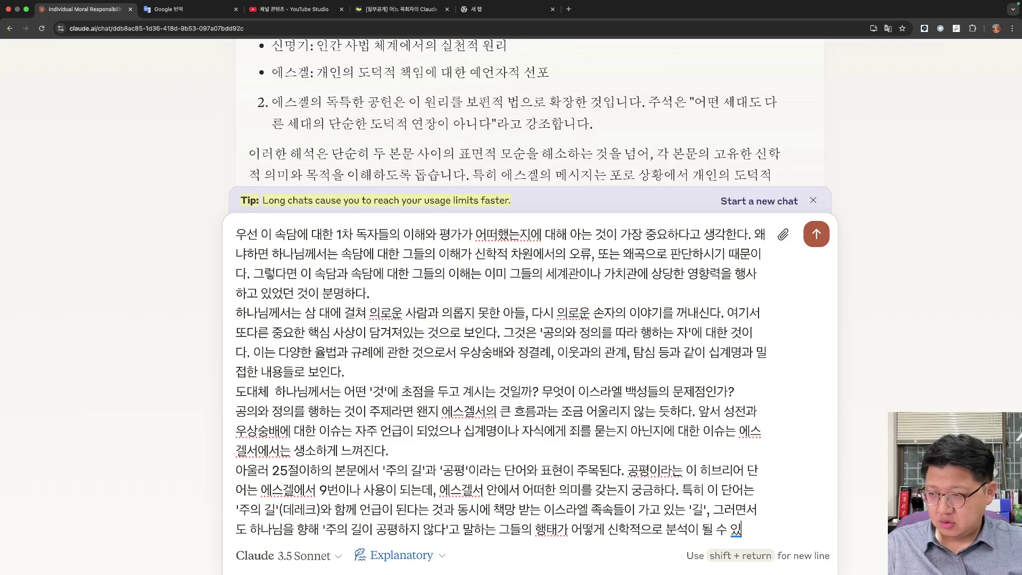
Leave a blank line and begin a new paragraph with "분명, 이 본문은 17장의".
key("shift+Return")
key("shift+Return")
type("분며")
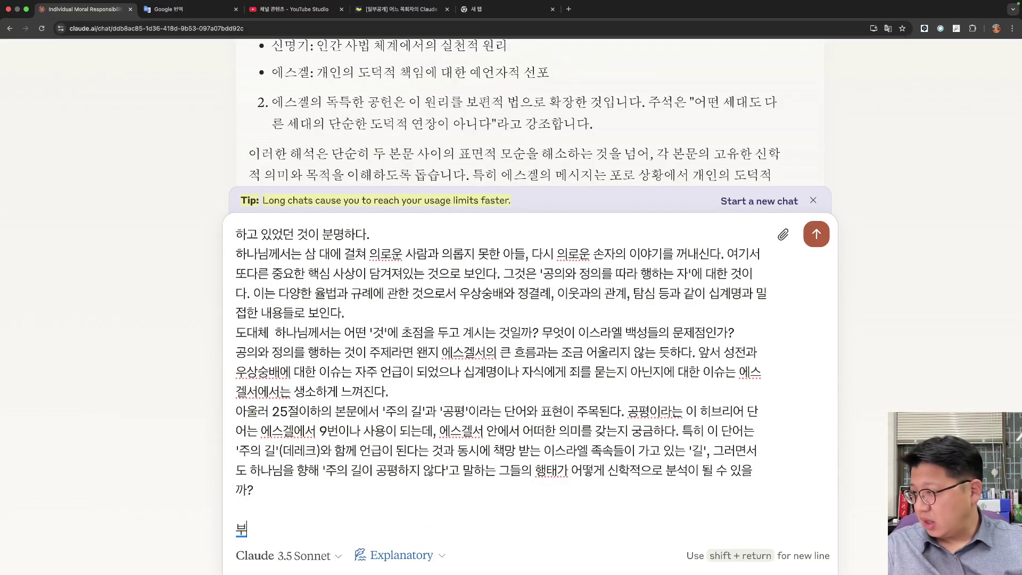
type(",")
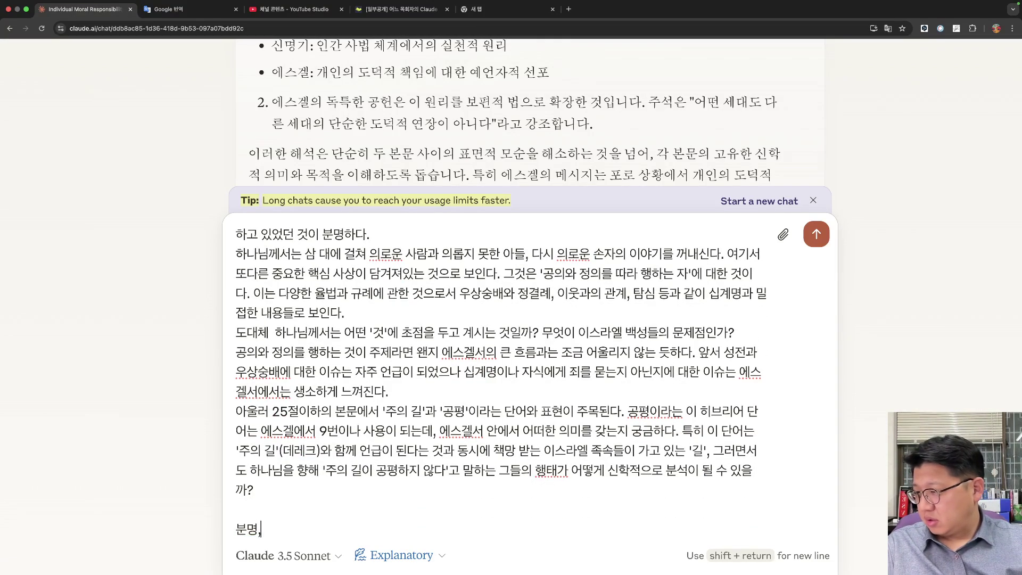
type(" 이본문은 17지")
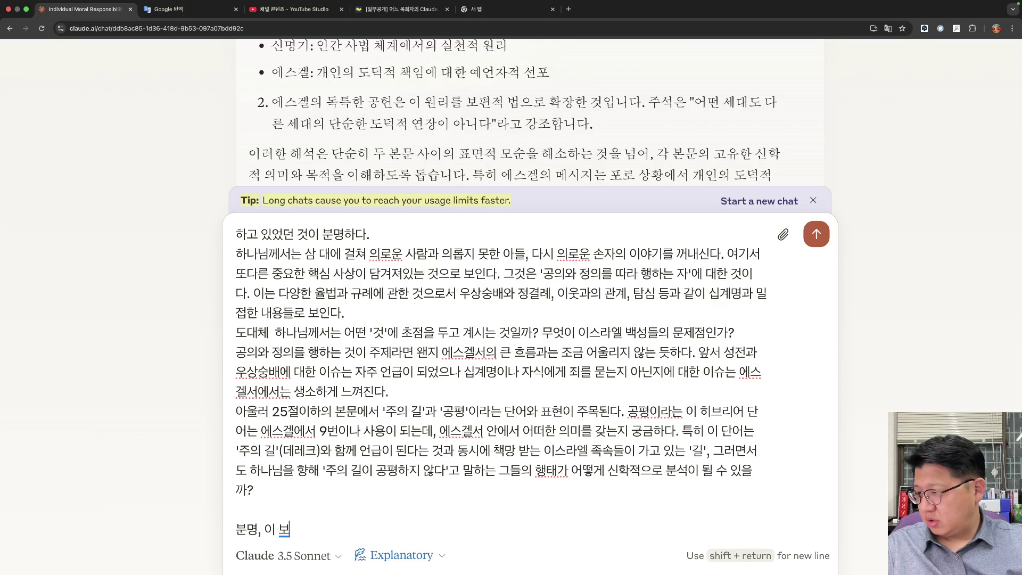
type("의,")
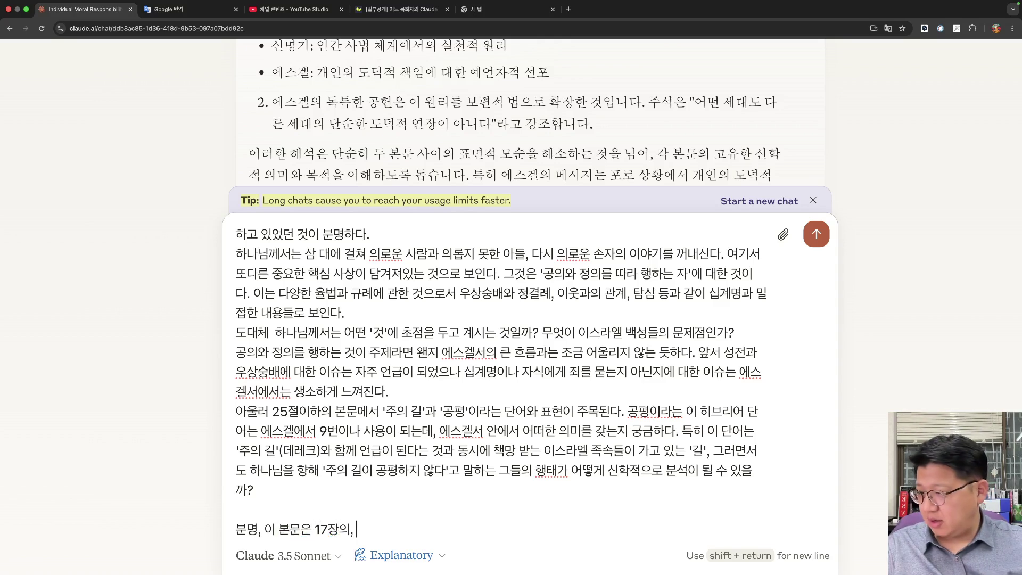
key("BackSpace")
Complete the new paragraph's first sentence with "마지막 구절처럼 희망의 메시지가 포함된다.".
type("마지막 귀")
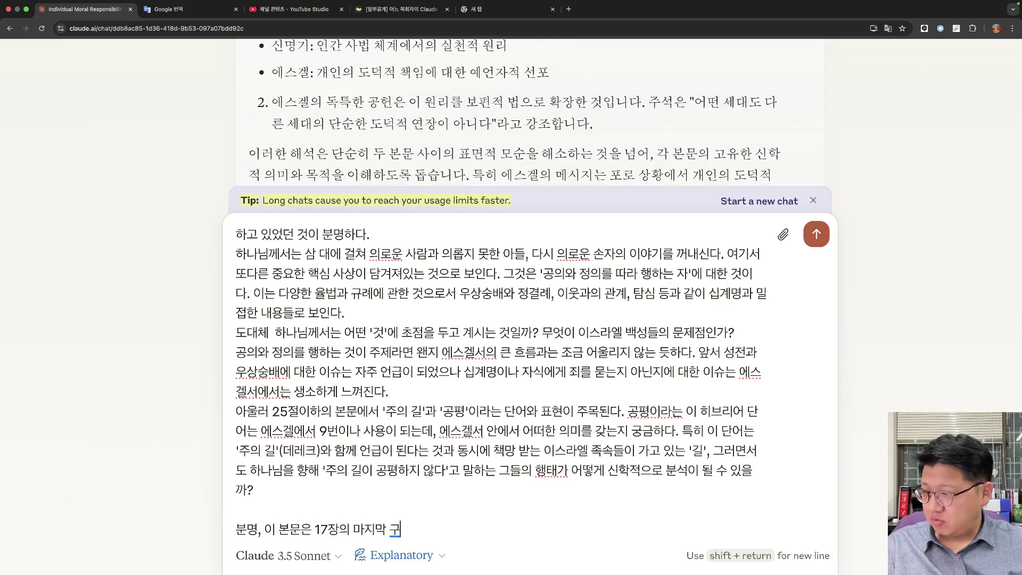
key("BackSpace")
type("절처럼 희망의")
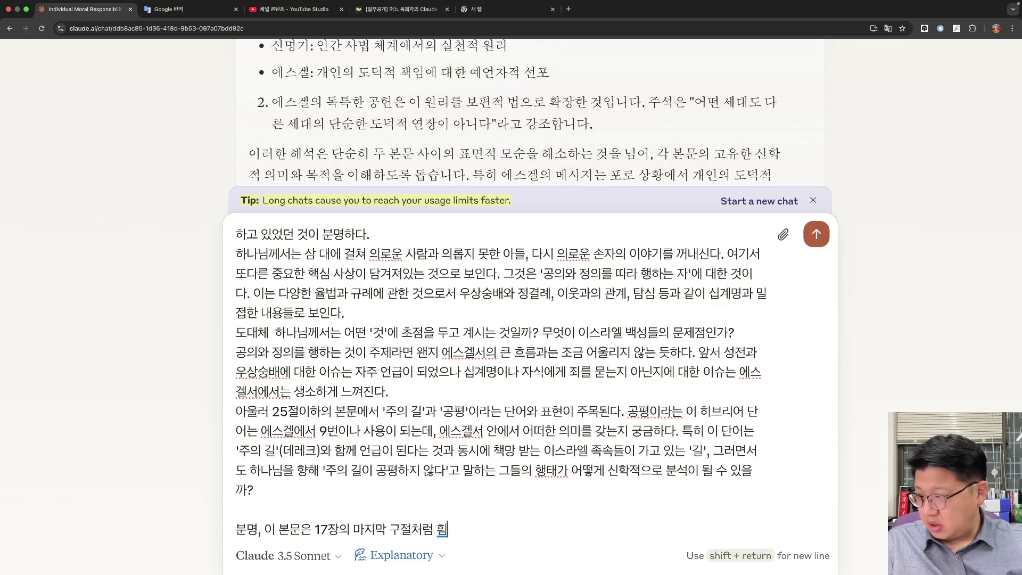
type(" 시")
type("시지가 포함된다.")
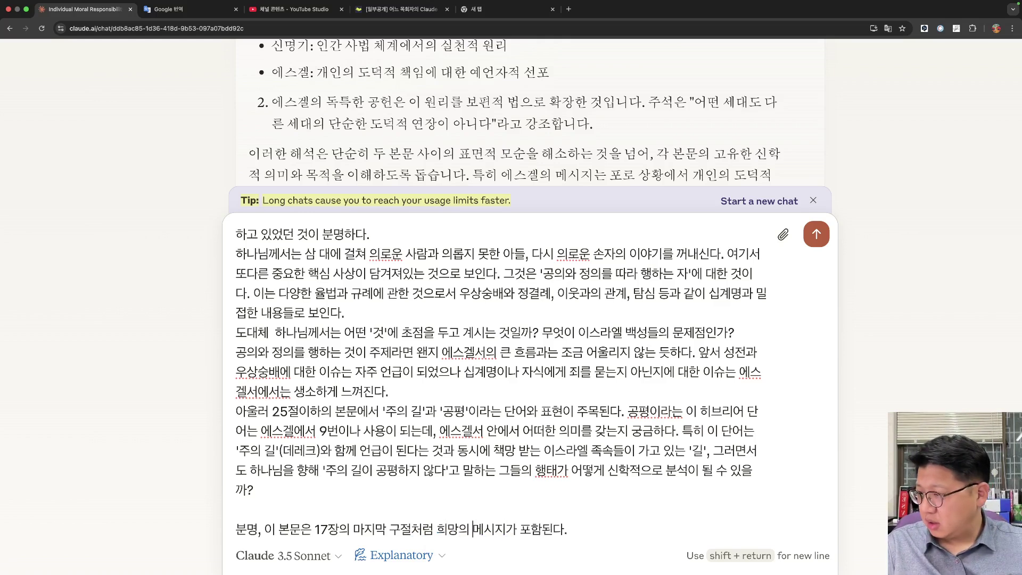
Insert the phrase "하나님의 회유의 손길이 담긴" before "희망의 메시지가" in the last sentence.
left_click(435, 529)
type("하나님이")
key("BackSpace")
type("의 회")
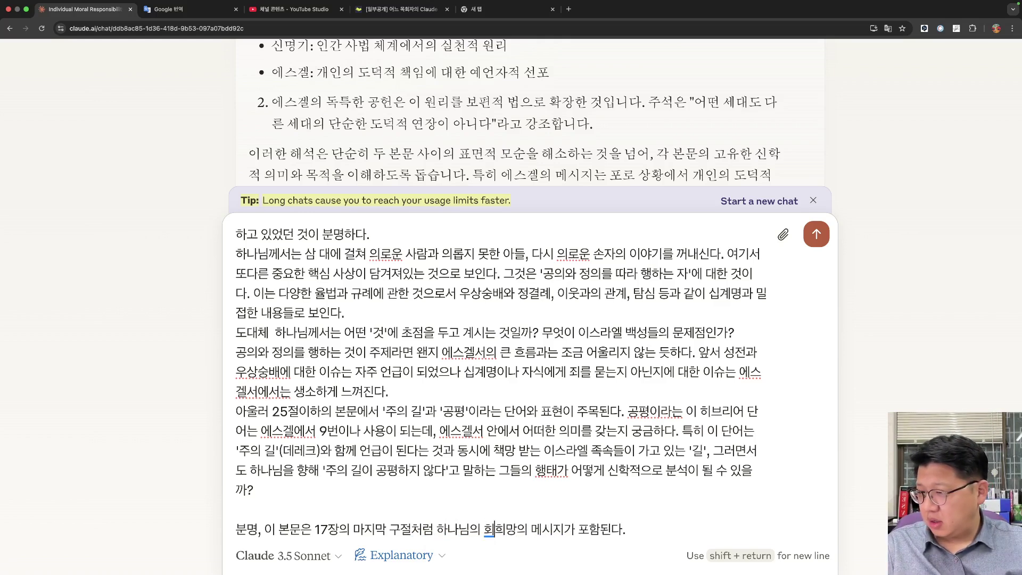
type("유의")
type(" 손길이 ")
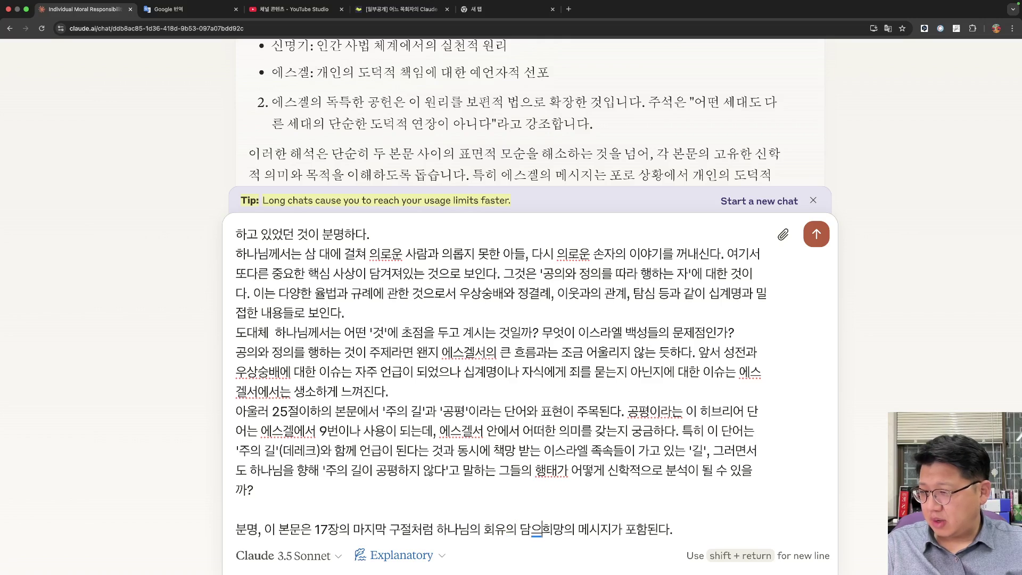
type("담긴")
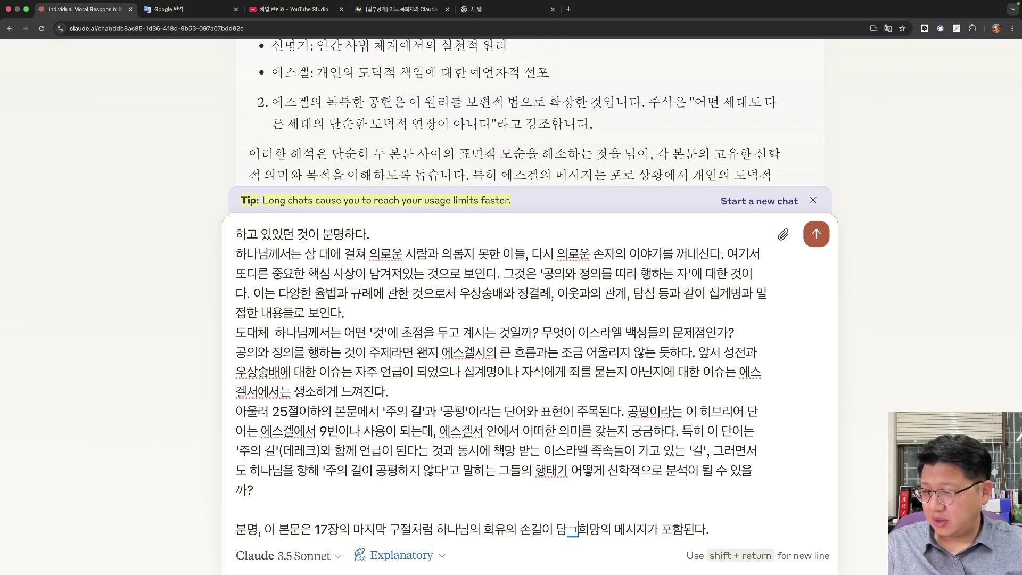
Add a new line to the message draft reading "하나님은 죄인들의 죽음을 기뻐하지 아니하신다는 것이다.".
key("super+Right")
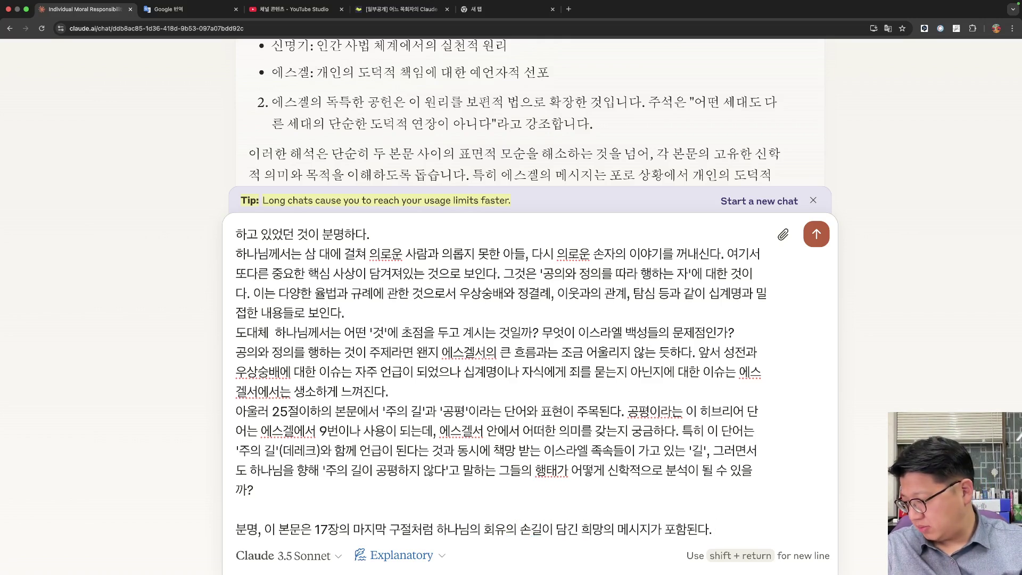
key("shift+Return")
type("하나님은 좌")
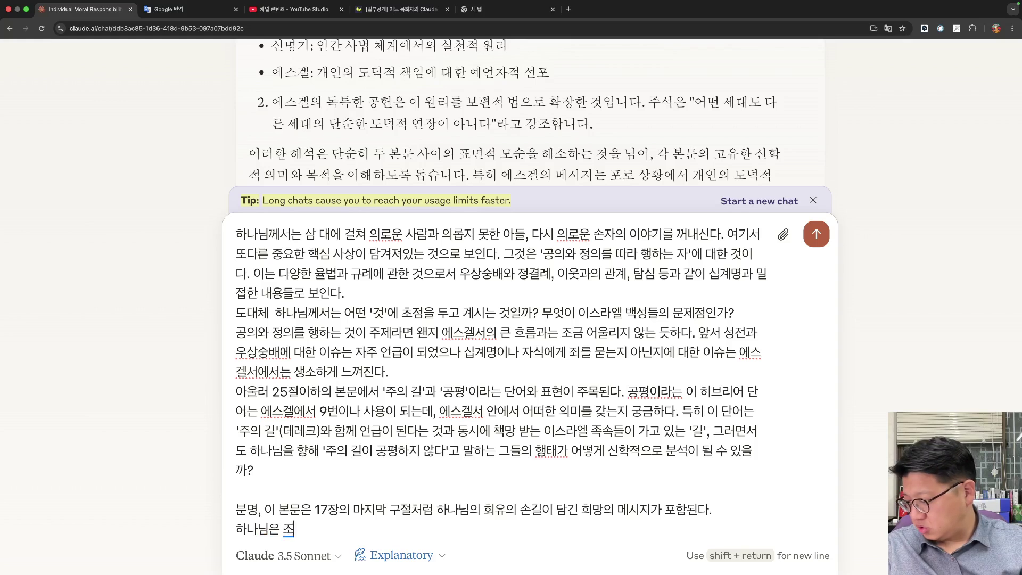
type("인들의 죽음을 ")
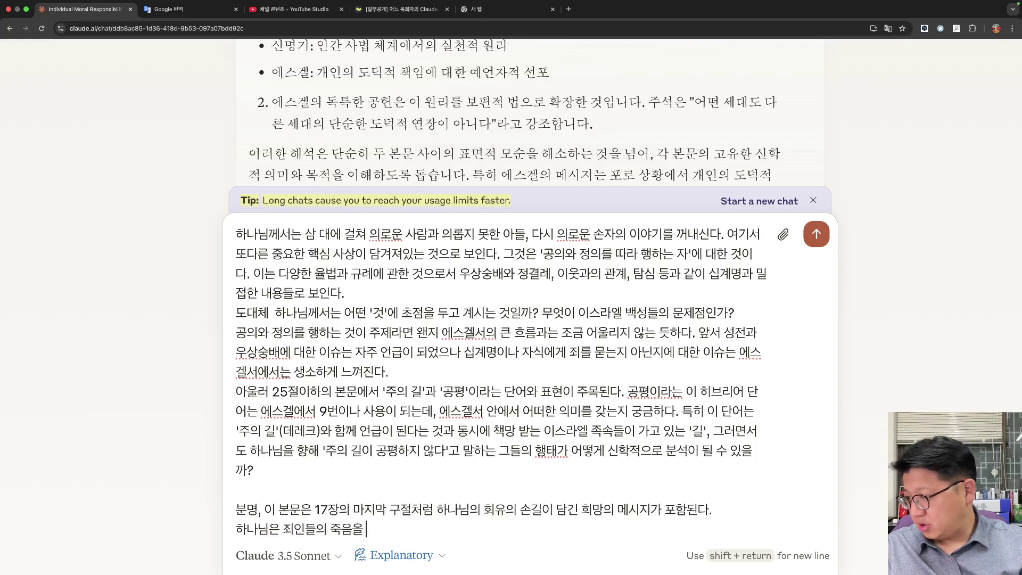
type("기뻐하지 ")
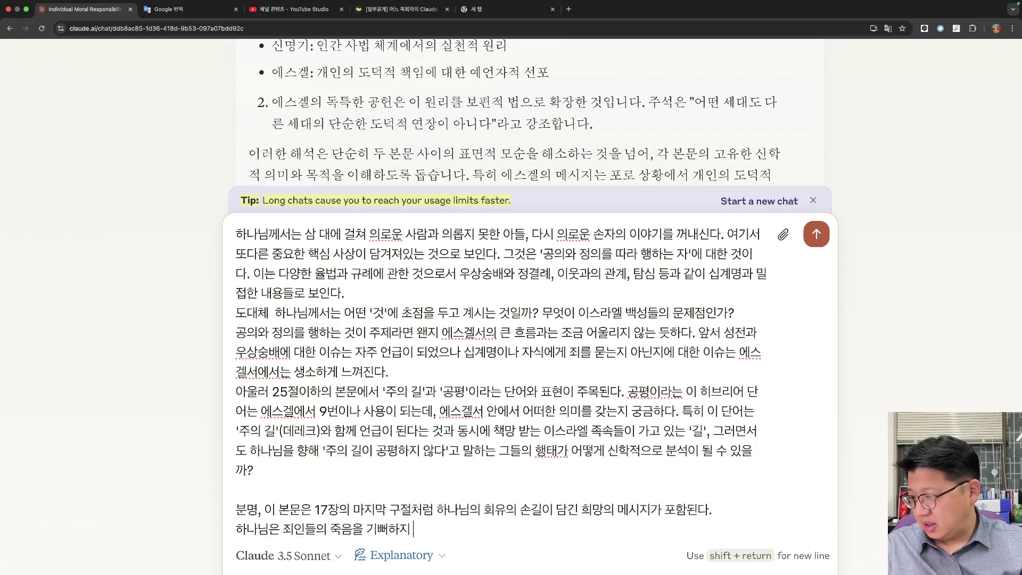
type("아니하신다는 것임")
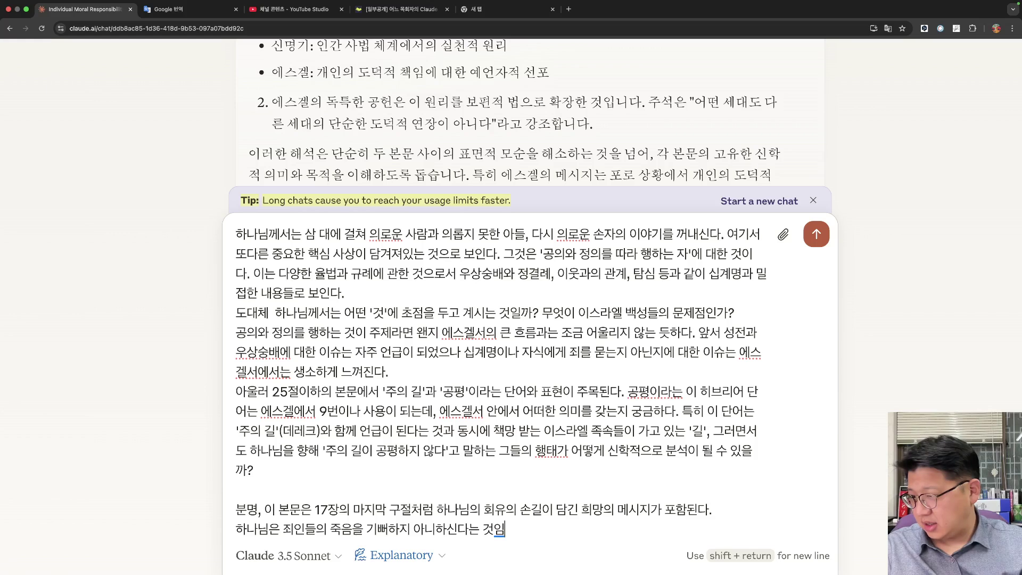
type("다. 그레")
Continue the draft with the clause "그렇다면 이 결론의 관점에서 다시금 18장 전체를 관조한다면,".
type("다면 이")
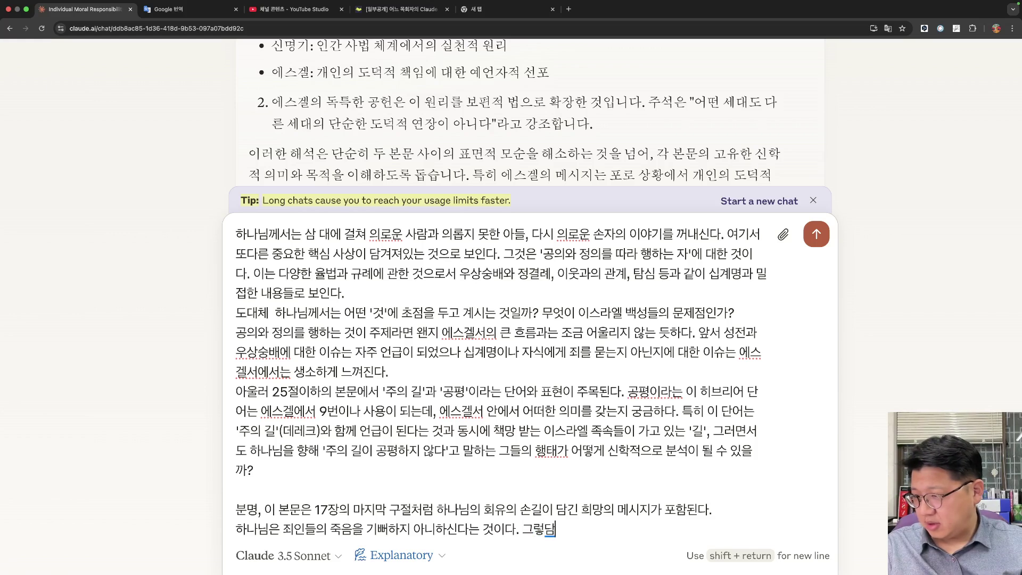
type(" 결론으")
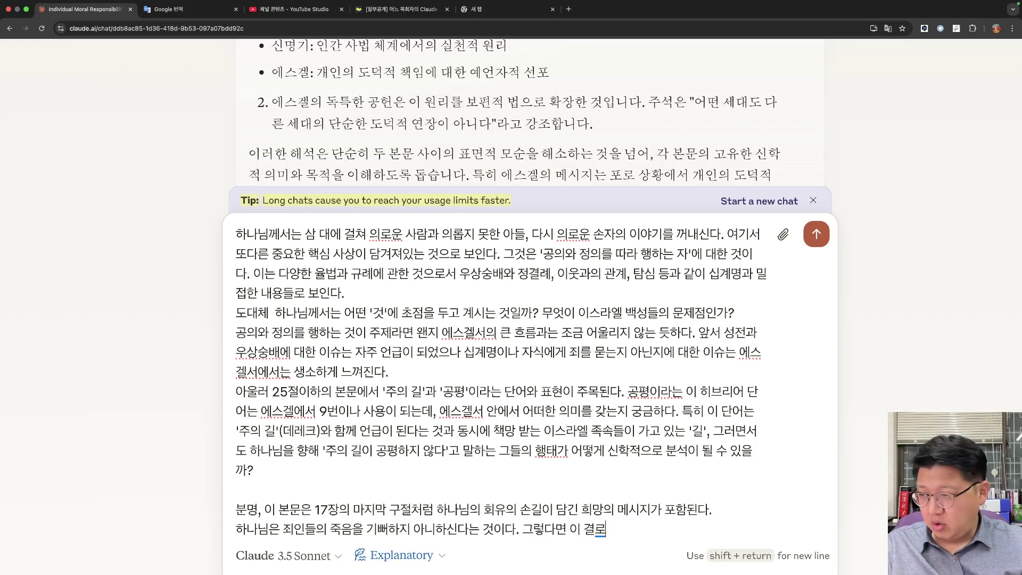
type(" 관점에서")
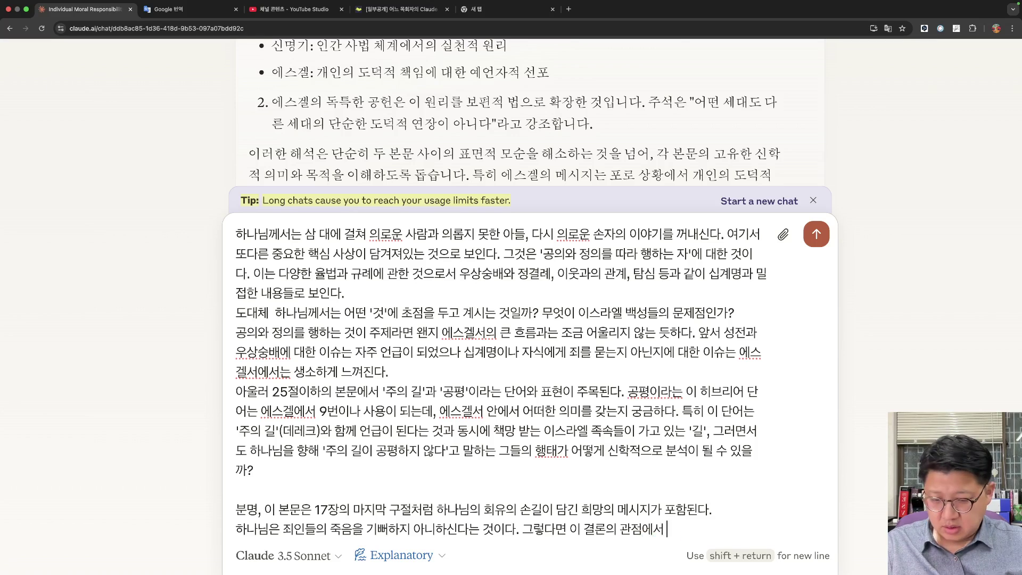
type(" 다시금 18장 전체")
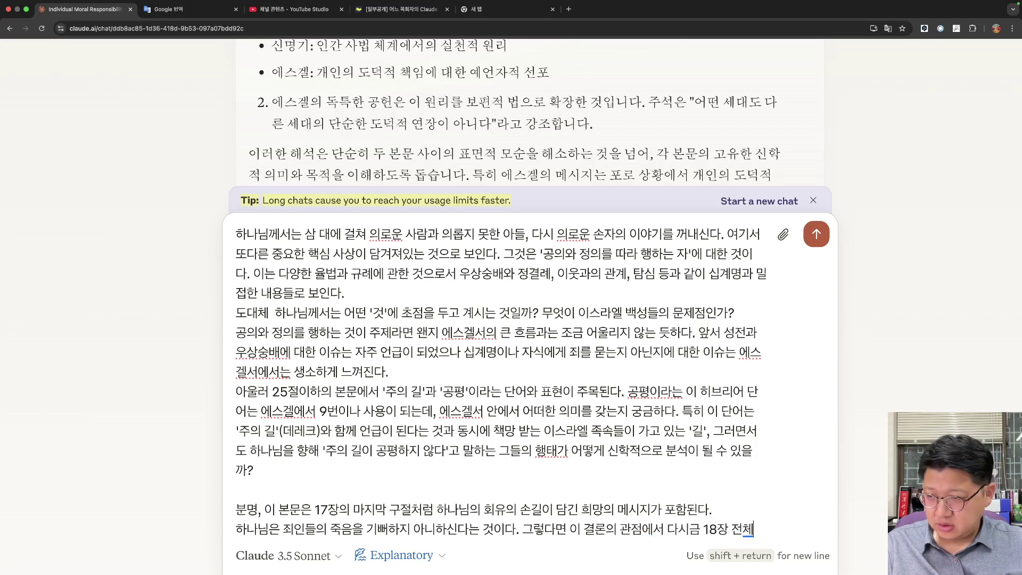
type("를 관조한")
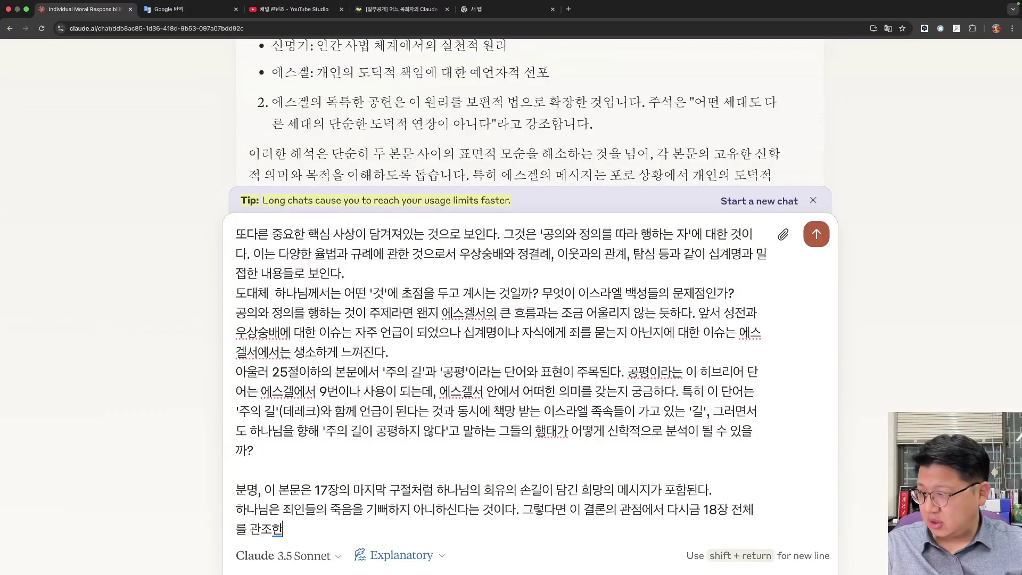
type("다면,")
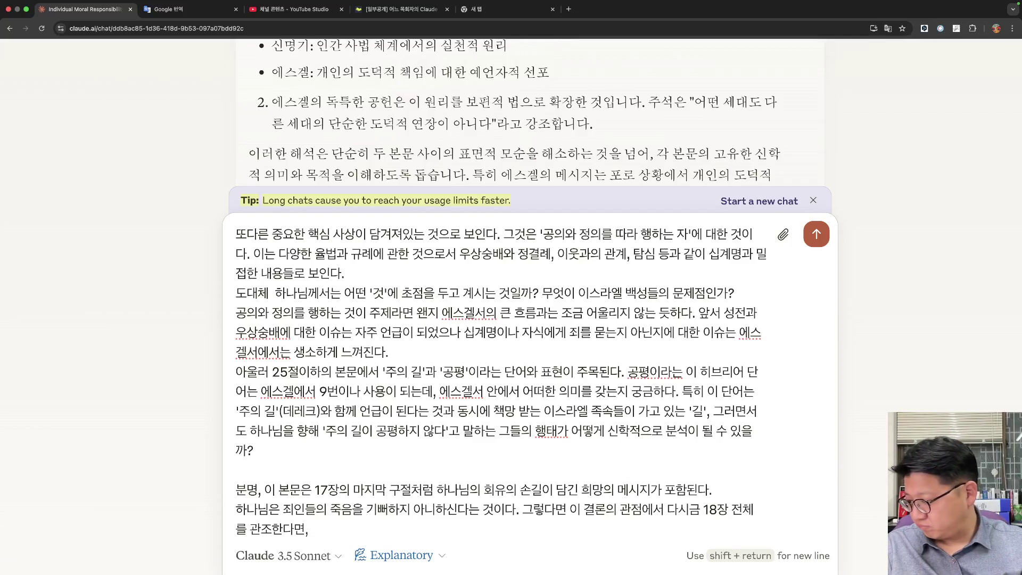
Continue the sentence with "이 본문은 각 세대와 각 시대의 백성들에게", joining the two nouns with "와" instead of a comma.
type(" 이 본무")
type("각 세대, 각 시대,")
key("Left")
key("Left")
key("Left")
key("Left")
key("Left")
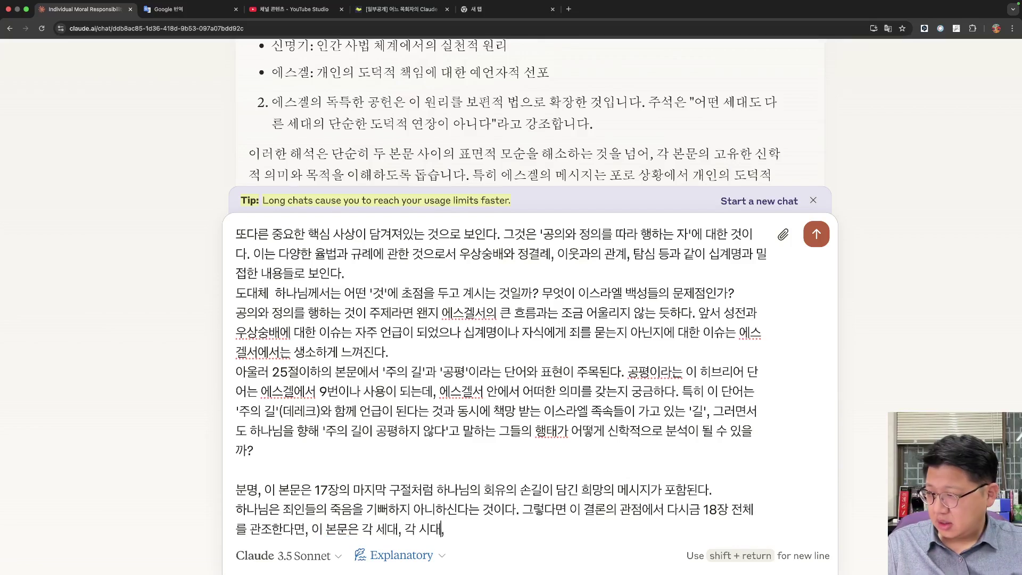
key("BackSpace")
key("BackSpace")
type("와")
key("Right")
key("Right")
key("Right")
key("Right")
key("Right")
key("BackSpace")
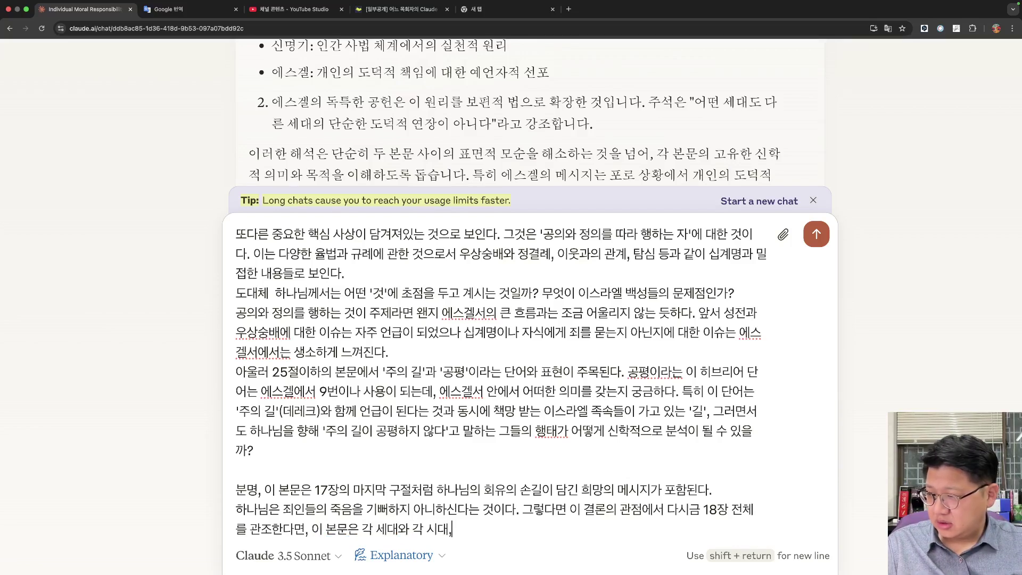
type("의 백성")
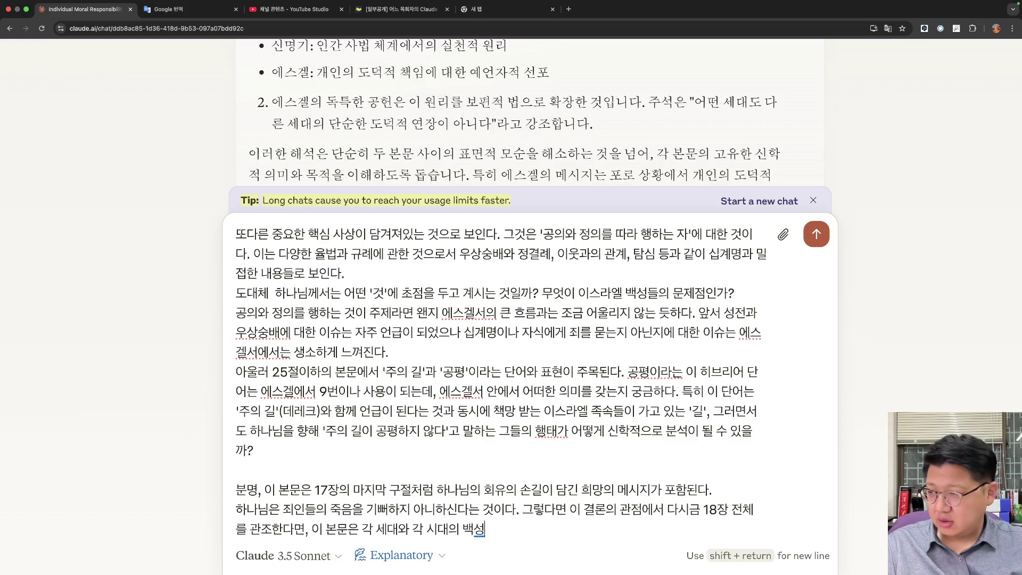
type("들에게 ")
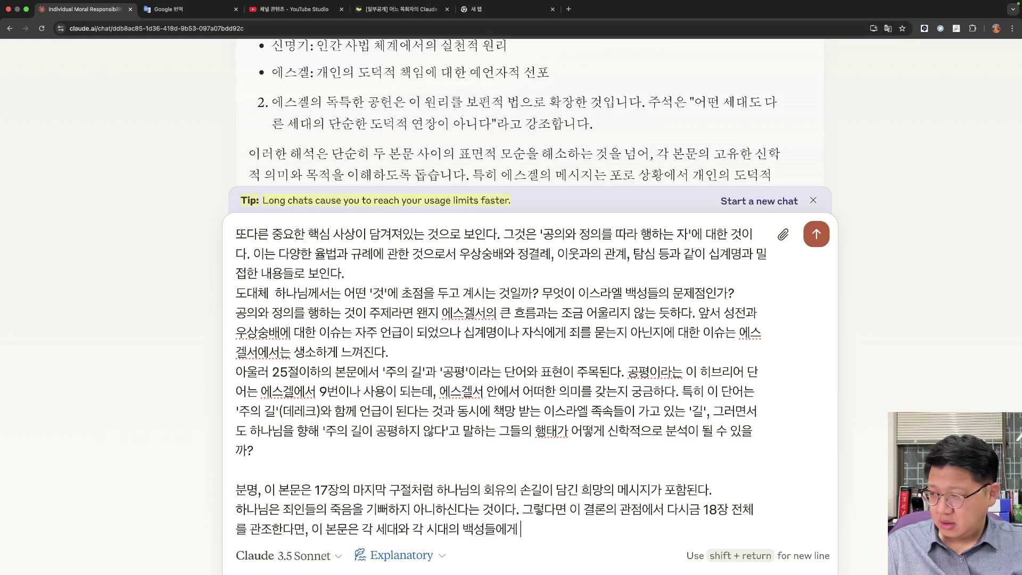
Extend the sentence with "새 영을 통해 마음을 돌이켜 여호와께 돌아오도록 하는".
type("마음을 돌이켜 여호와께 새 영으로 마음을 돌이켜 여호와께")
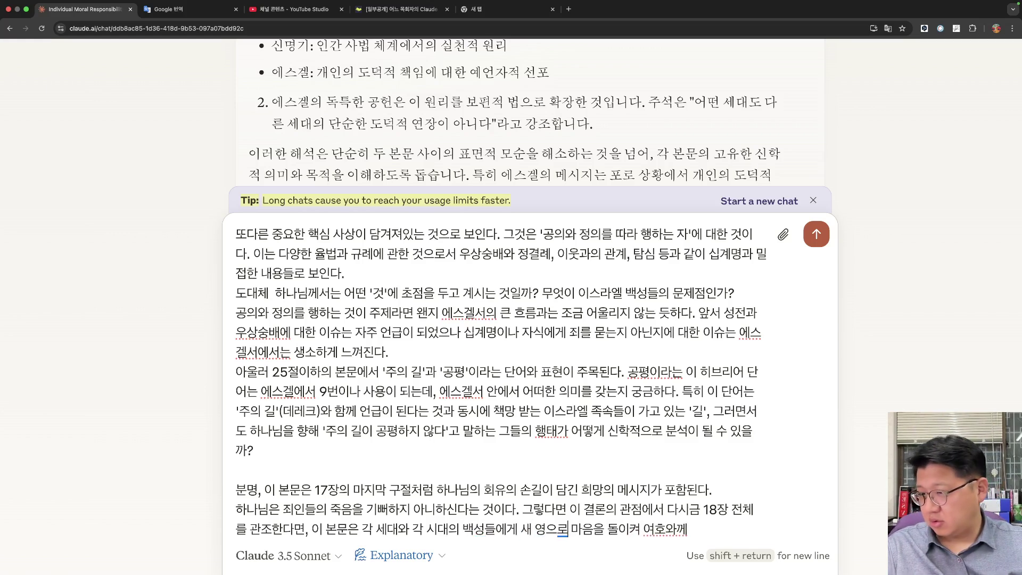
key("BackSpace")
key("BackSpace")
type("을 통해")
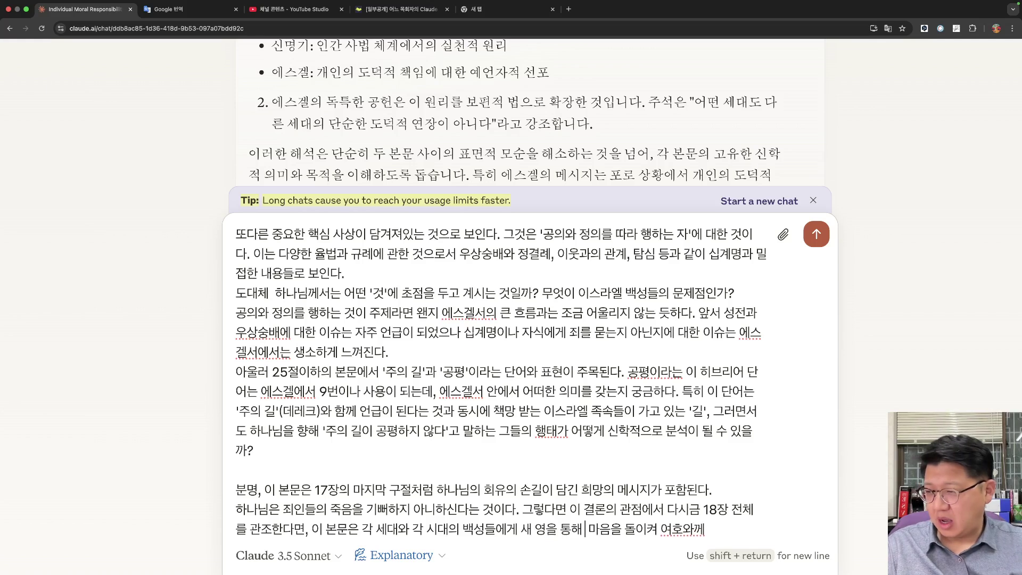
key("BackSpace")
key("Down")
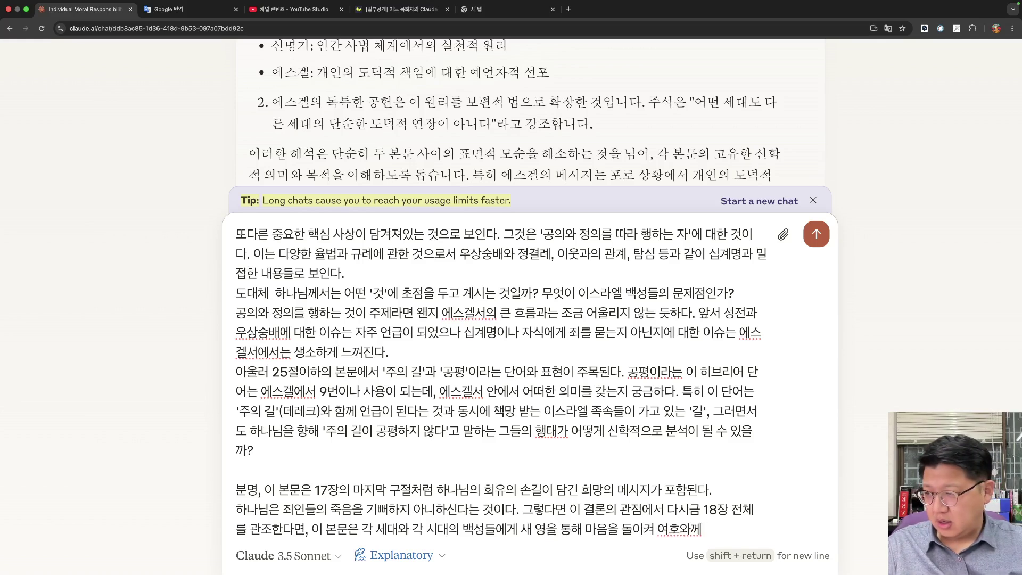
type("돌아오")
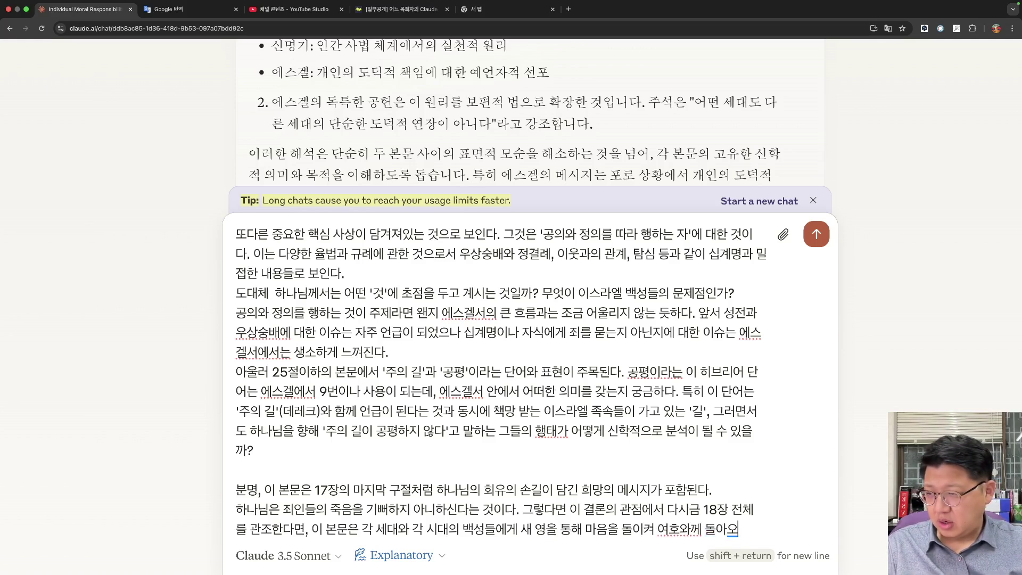
type("도록 하는")
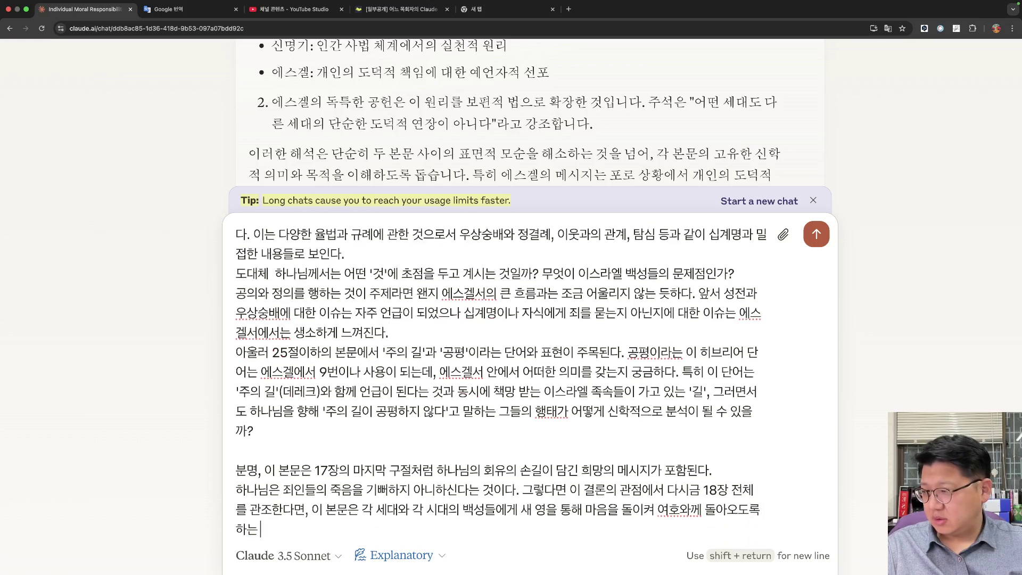
Finish the sentence with "메시지가 분명한 것 같다." and start a new line.
type(" 메시지가 주")
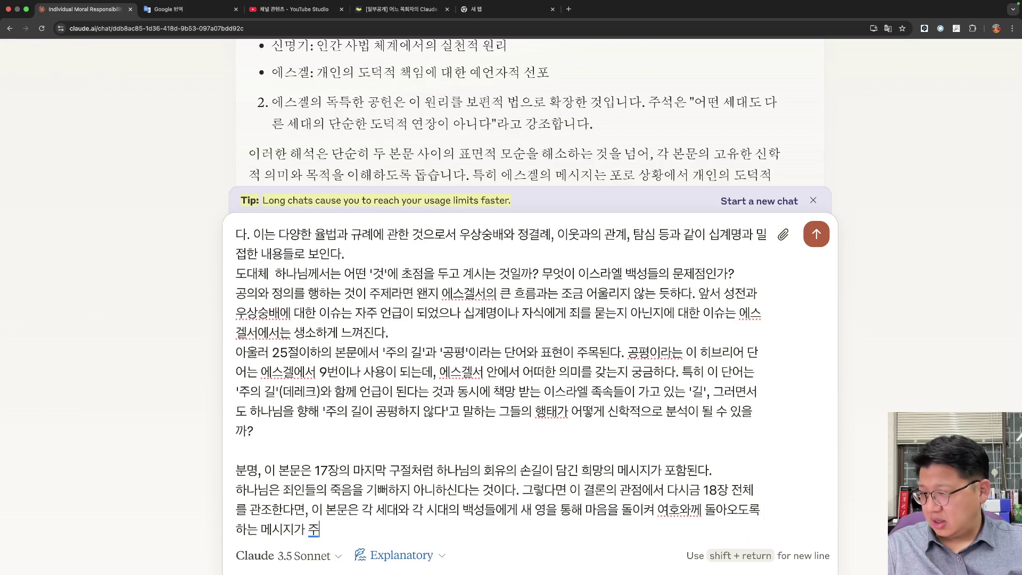
key("BackSpace")
type("분명한 것 그")
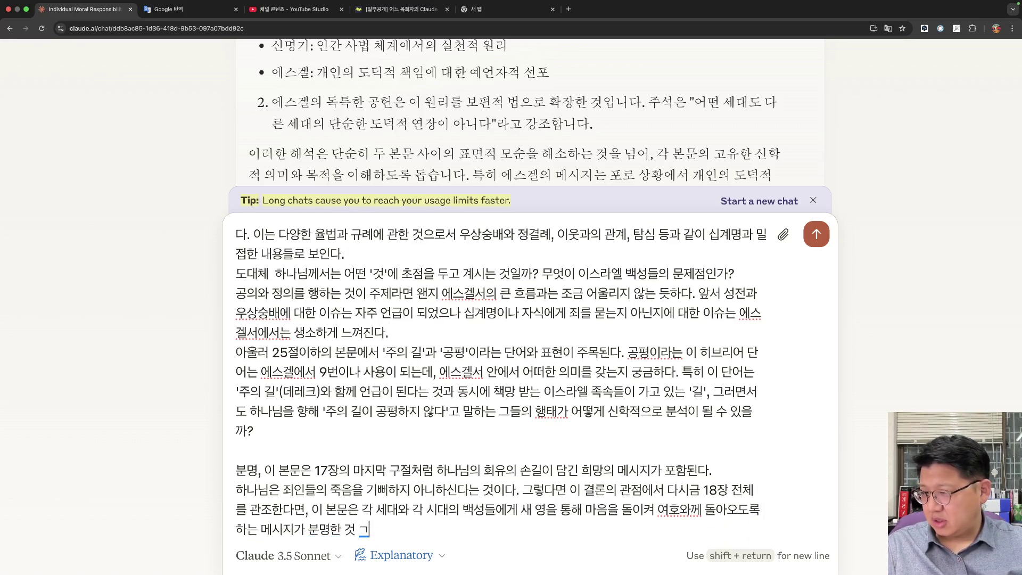
key("BackSpace")
type("같다.")
key("shift+Return")
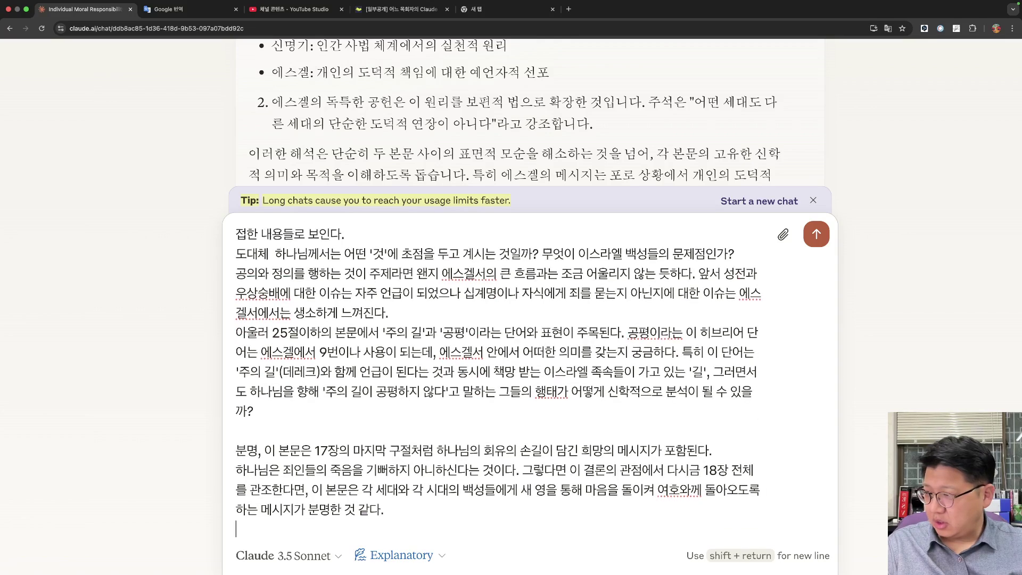
Send the completed message about Ezekiel 18 to Claude.
key("super+a")
key("Right")
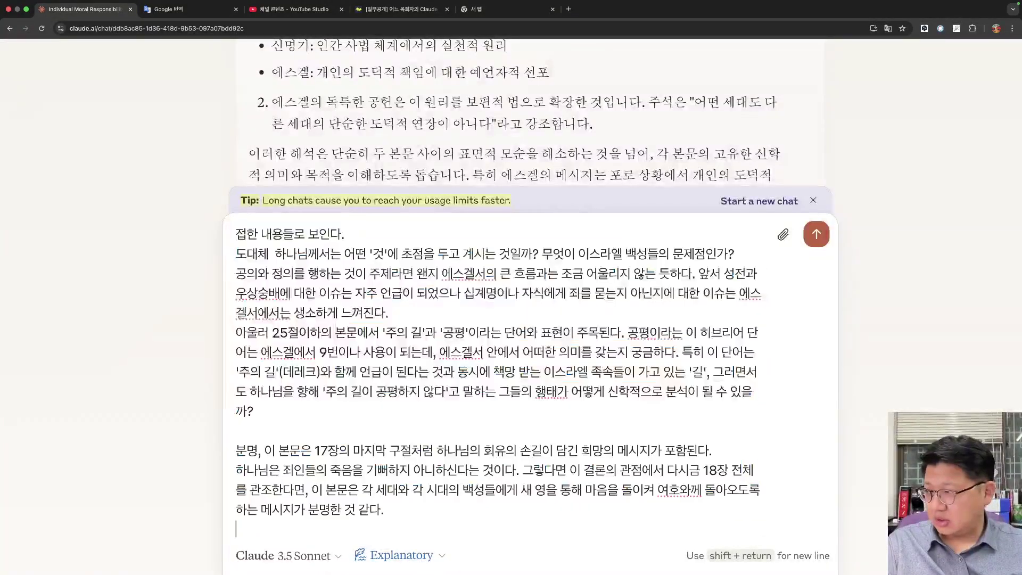
key("Return")
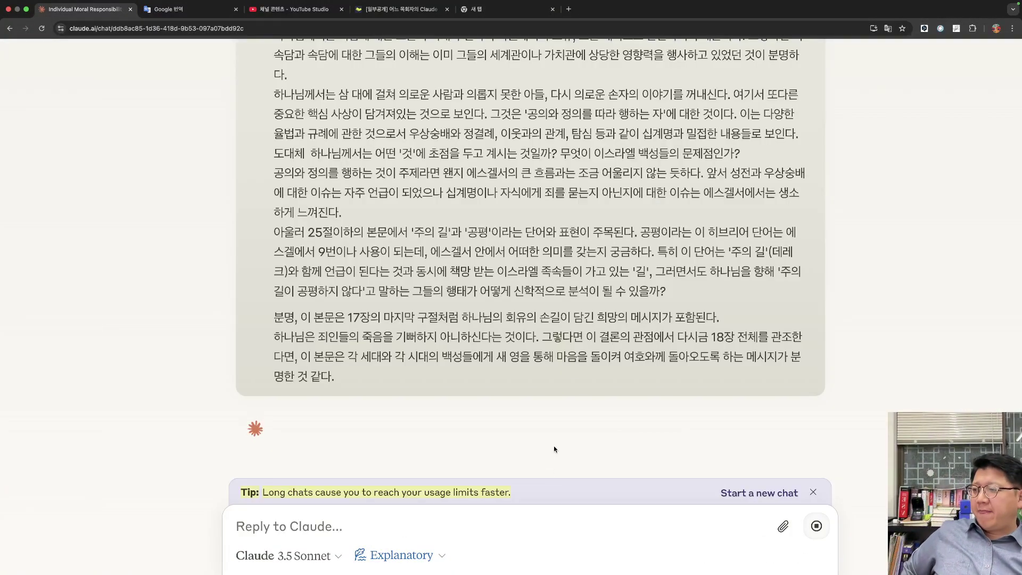
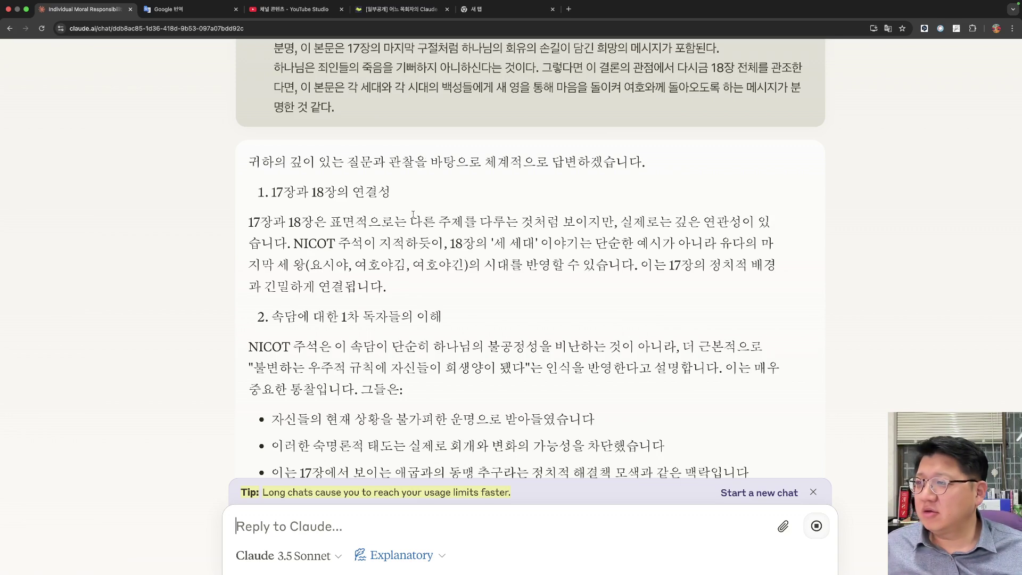
Read the reply's sections on the link between chapters 17 and 18, the proverb's first readers, and the meaning of '공평'.
scroll(456, 279, "down", 1)
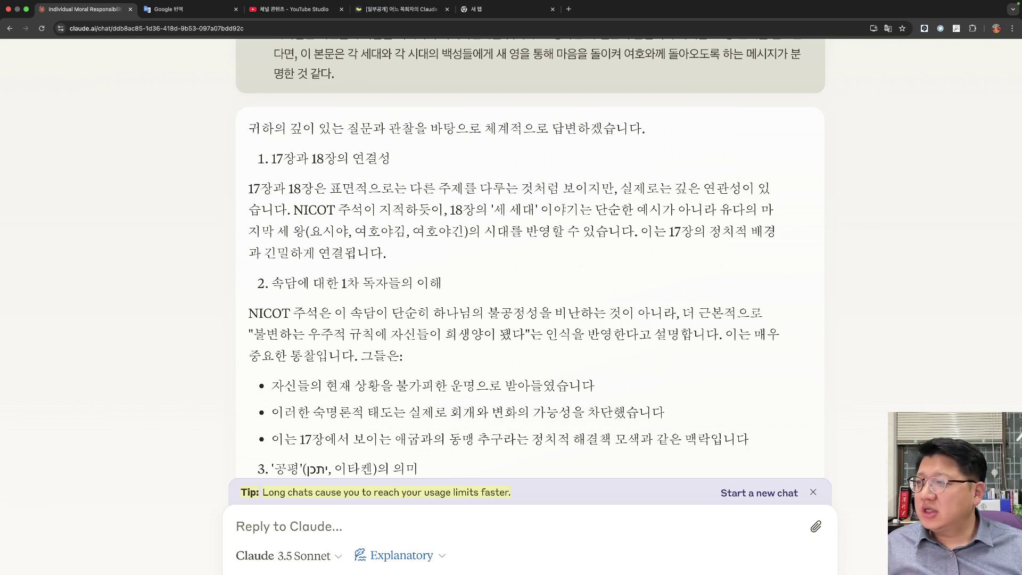
left_click_drag(450, 210, 668, 234)
left_click(491, 263)
left_click_drag(493, 265, 407, 188)
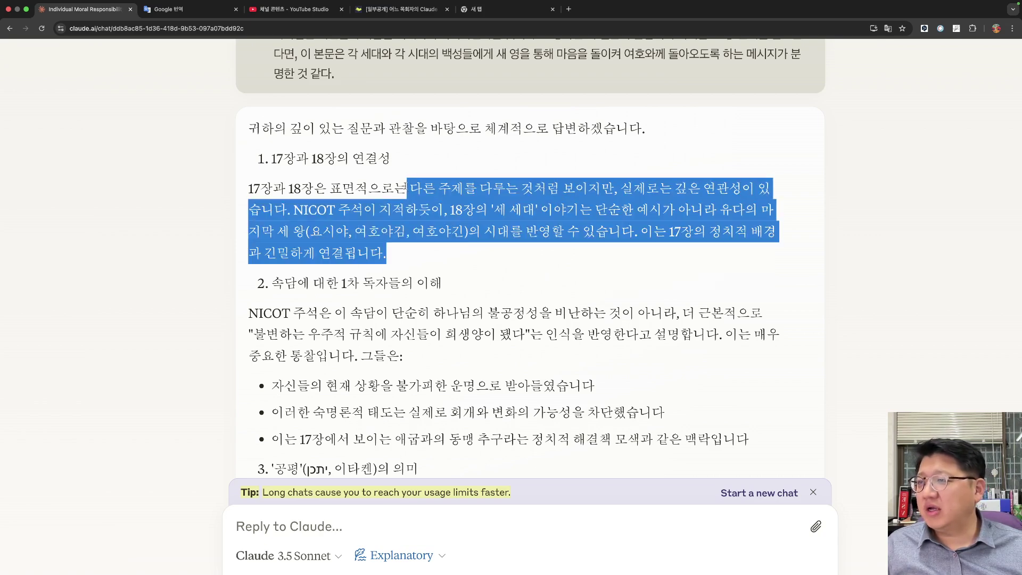
left_click(553, 249)
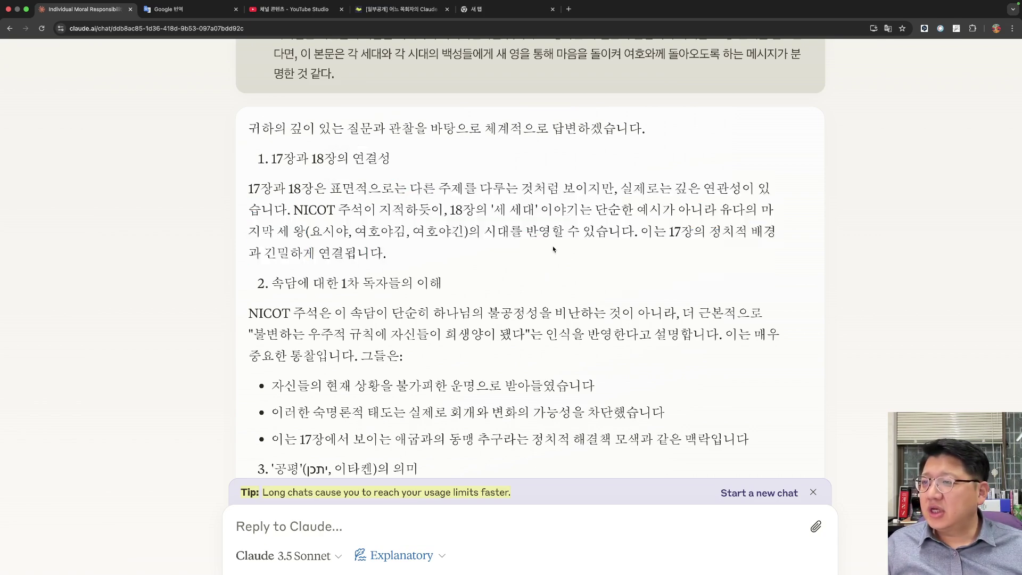
scroll(553, 249, "down", 5)
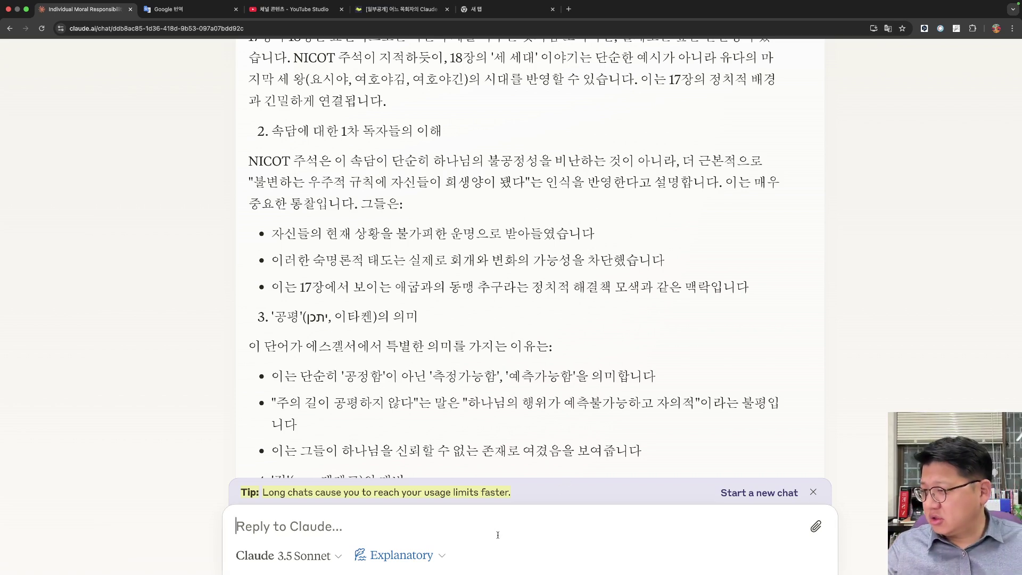
Start a follow-up question to Claude with "'불변하는 우주적 규칙에 대한 희생양'이라는 세계관 내지 이해".
type("'불변하는 우주저")
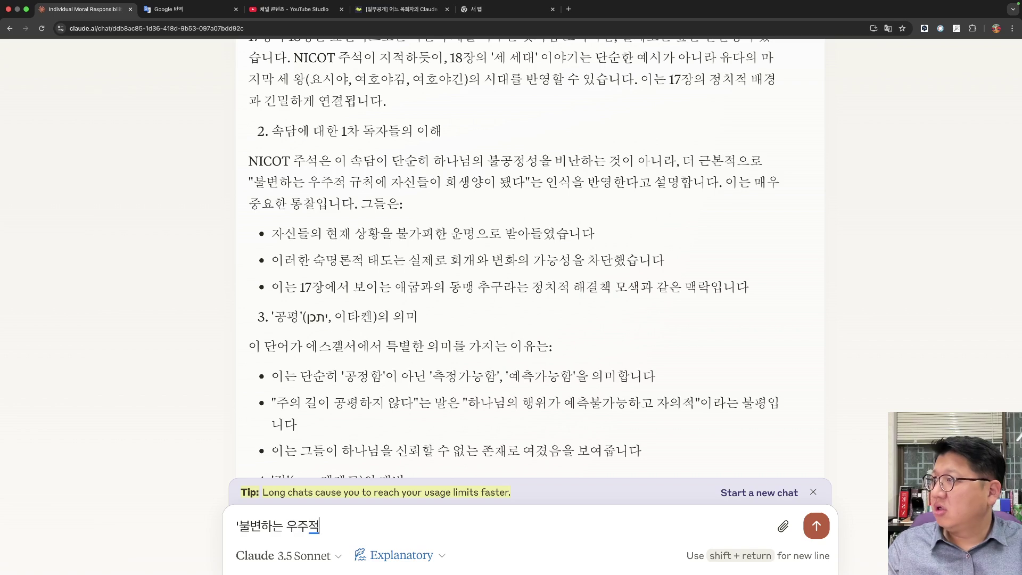
type(" 규")
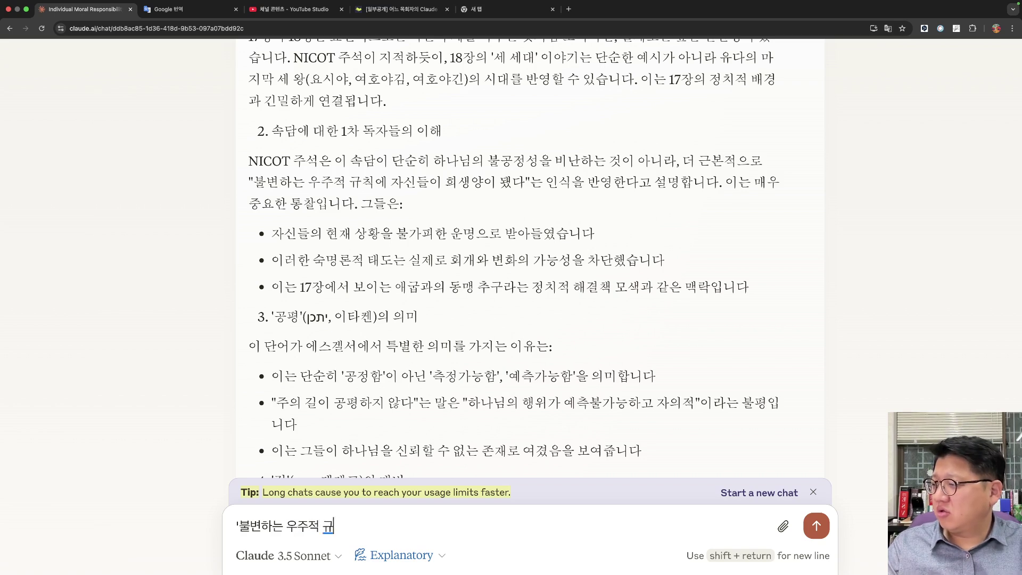
type("칙에 대한 횟")
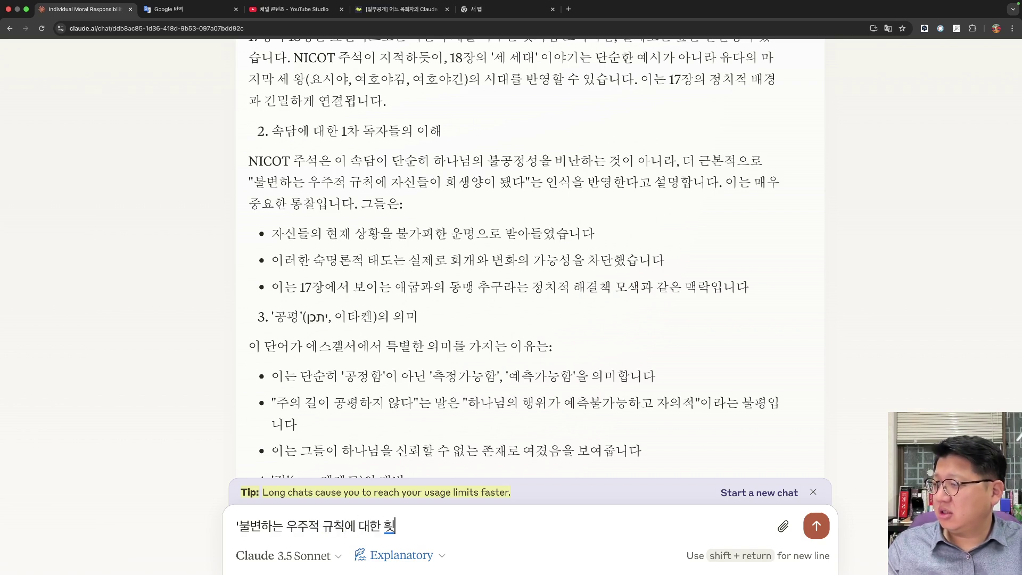
type("생양'이라는 ")
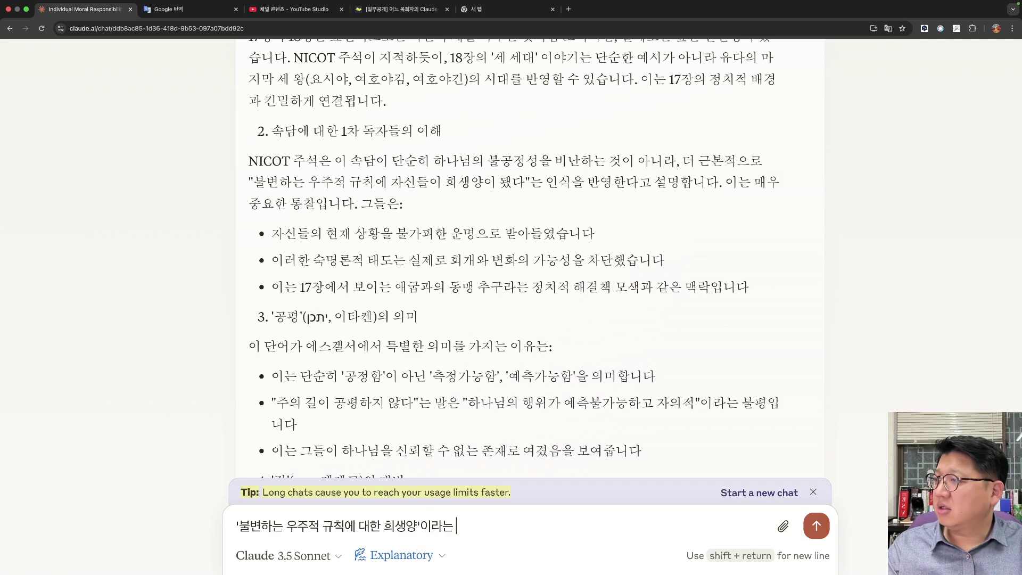
type("세계관")
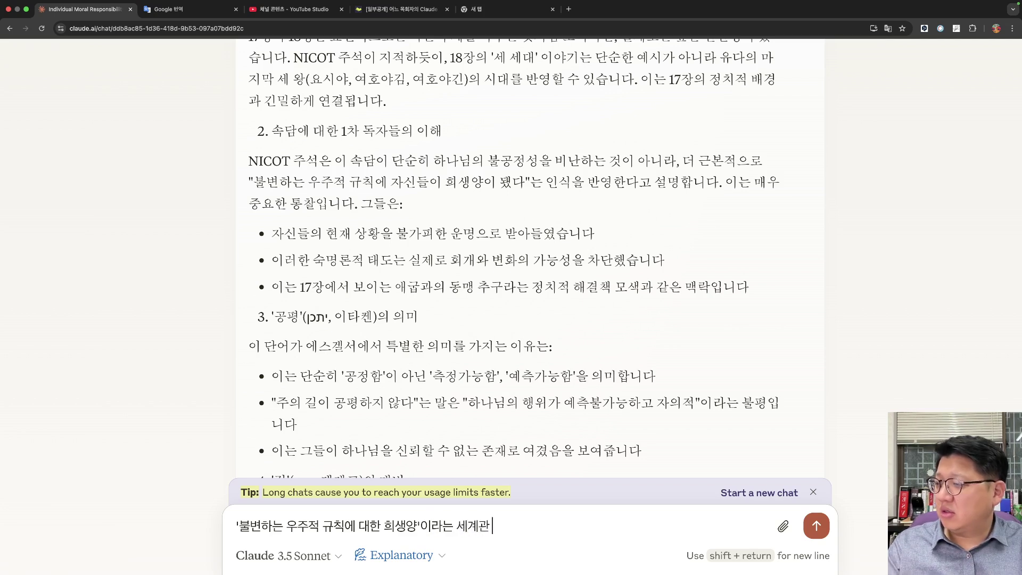
type(" 냇지 이해")
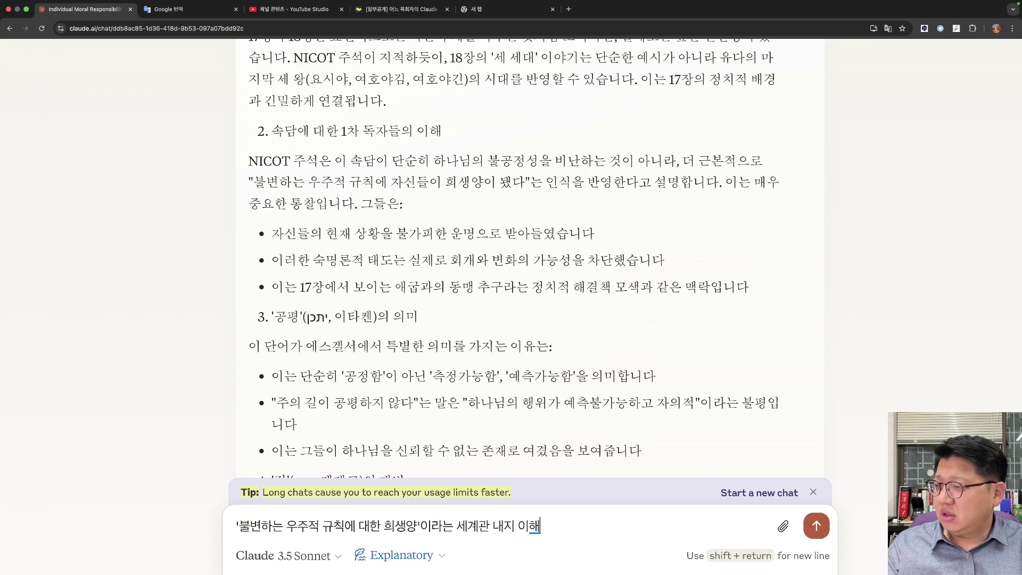
Complete the question with "는 과연 어떤 것을 바탕으로 하는가? 이에 대해 상세하게 알고 싶다." and send it.
type("는 과연 어")
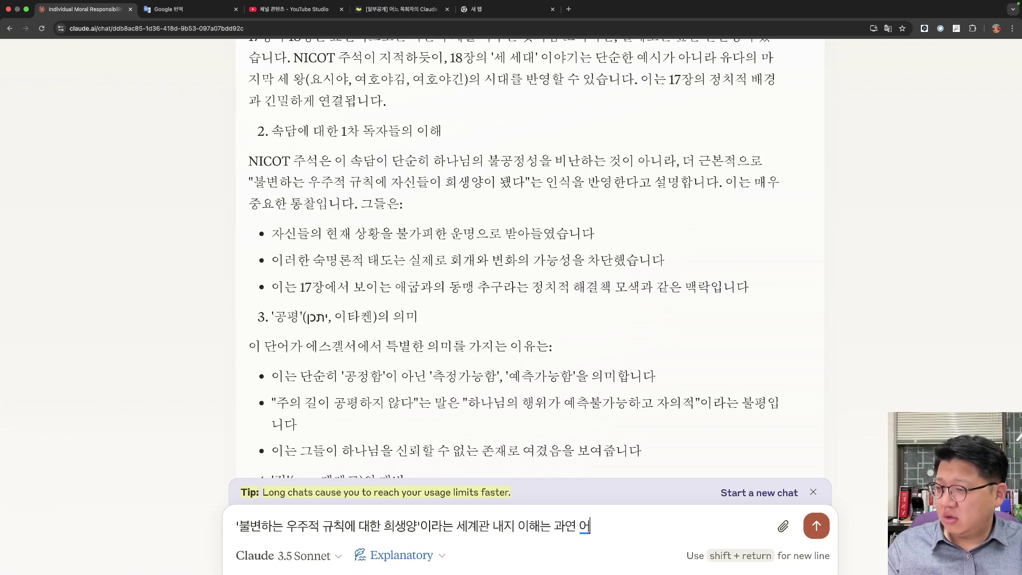
type("떤 것을 바탕")
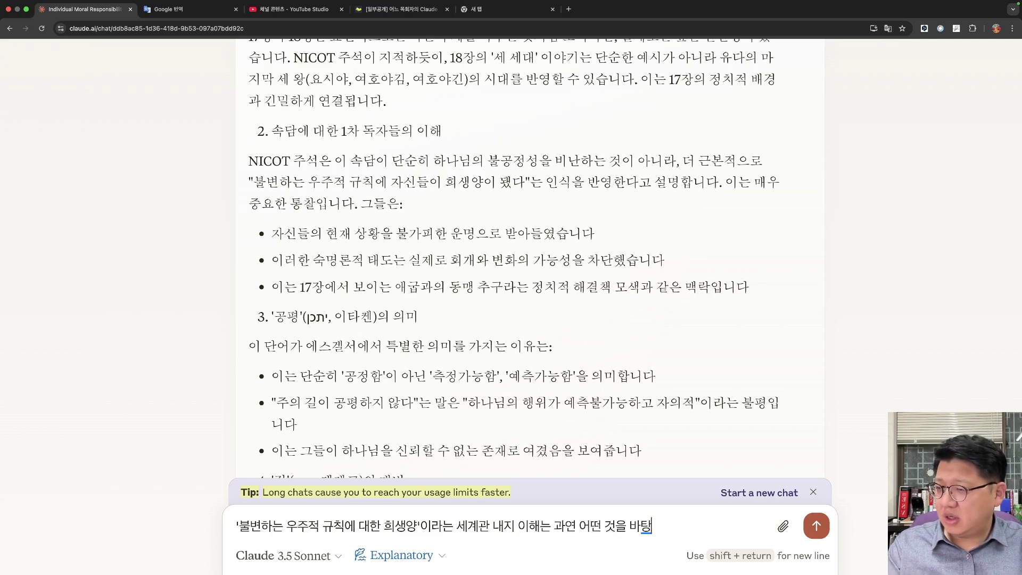
type("으로 하는가? 이에")
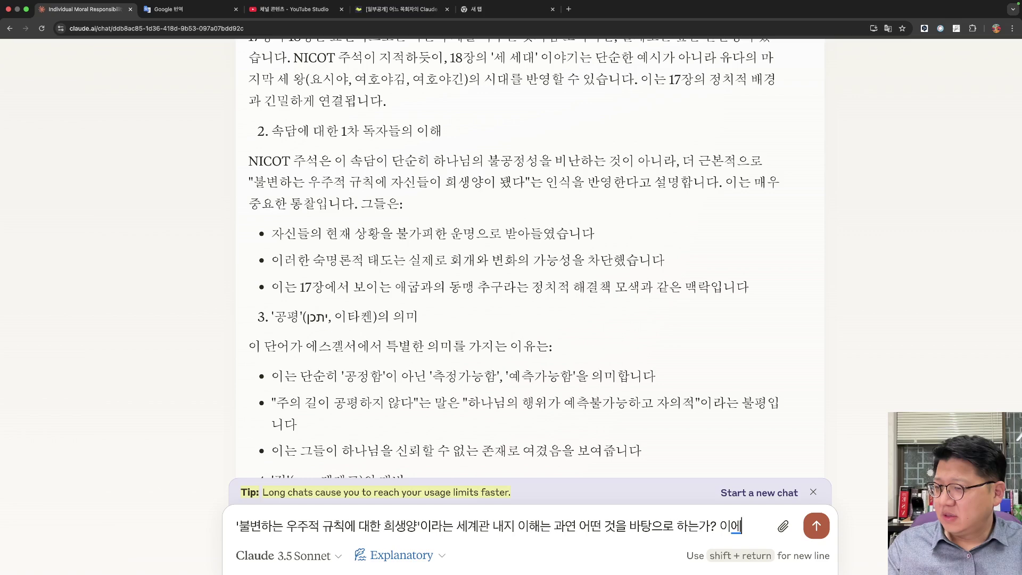
type(" 대해 상세하게 알고 시")
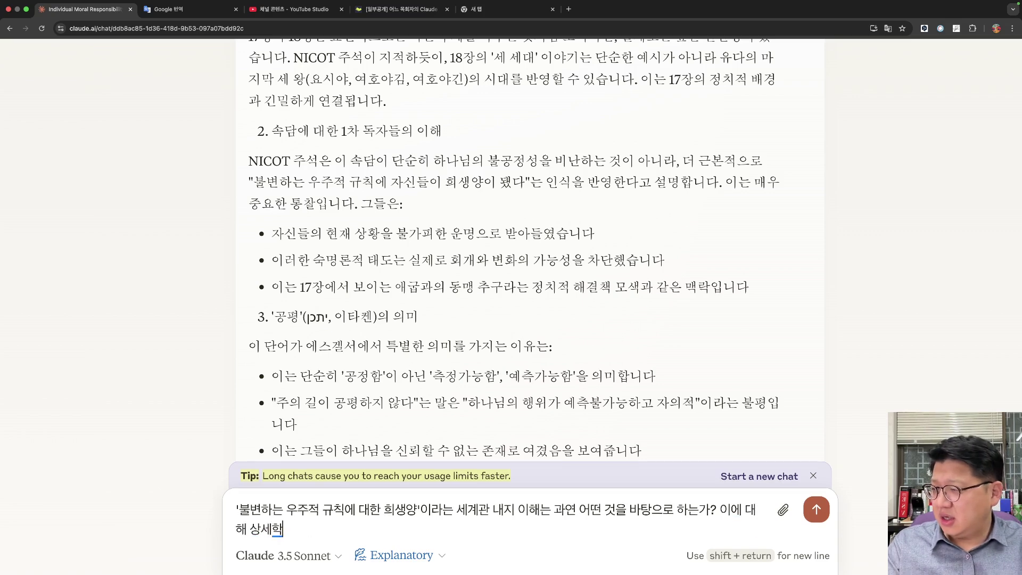
type("싶다")
key("Return")
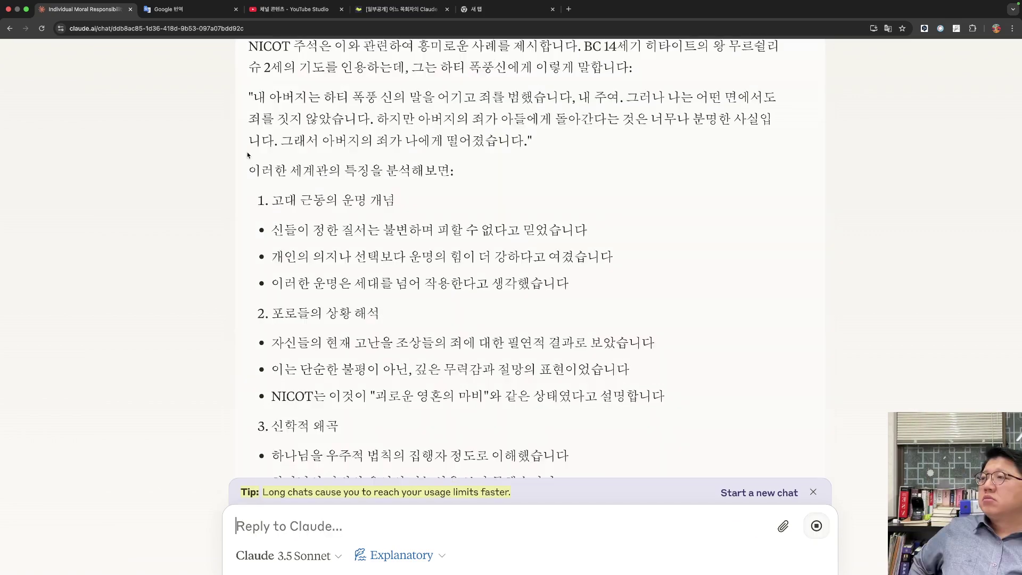
Read the reply from the Hittite king's prayer and the ancient Near Eastern concept of fate through to its conclusion.
scroll(551, 98, "up", 1)
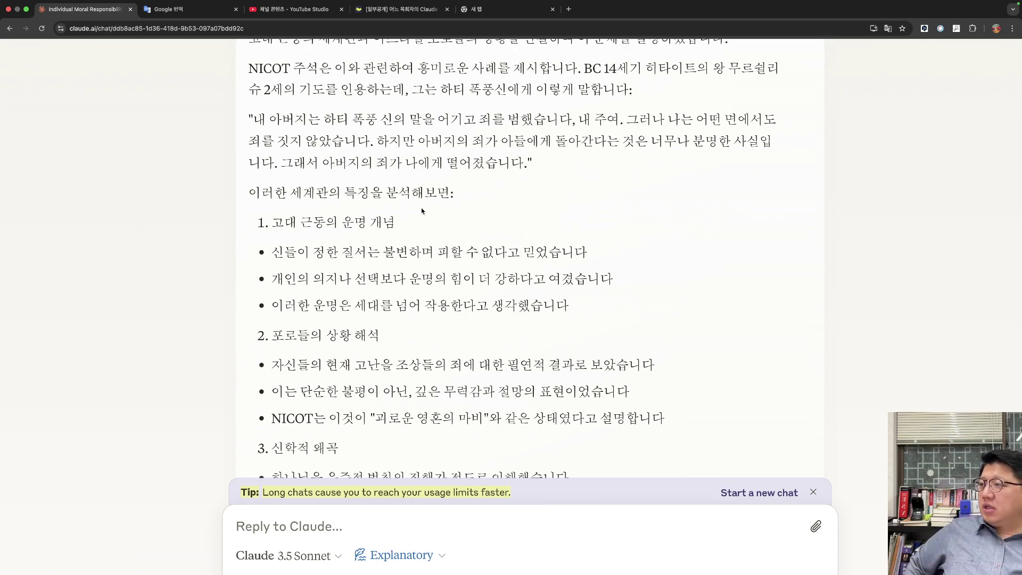
scroll(422, 211, "down", 2)
scroll(422, 211, "down", 1)
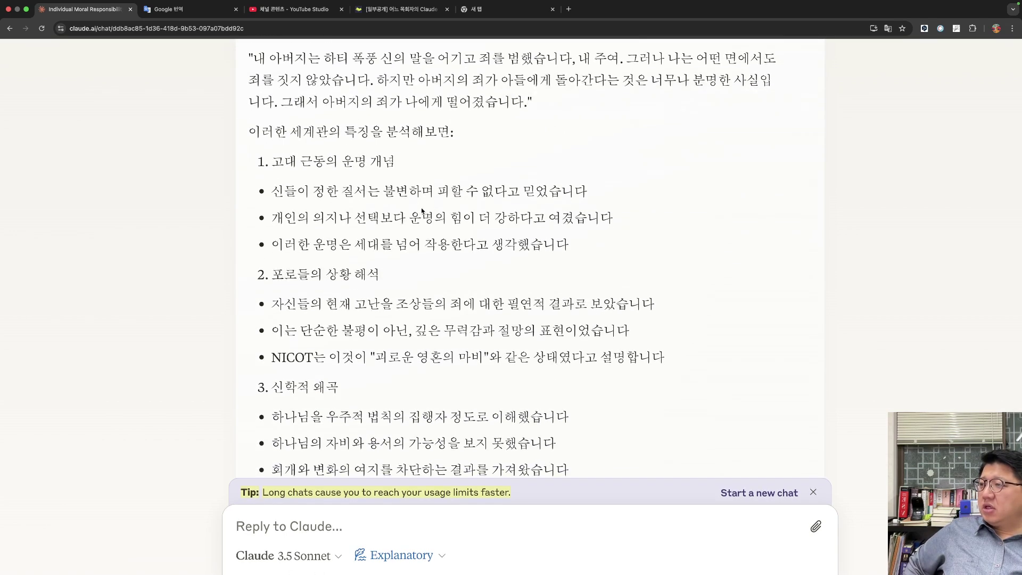
left_click_drag(647, 248, 274, 191)
left_click(221, 241)
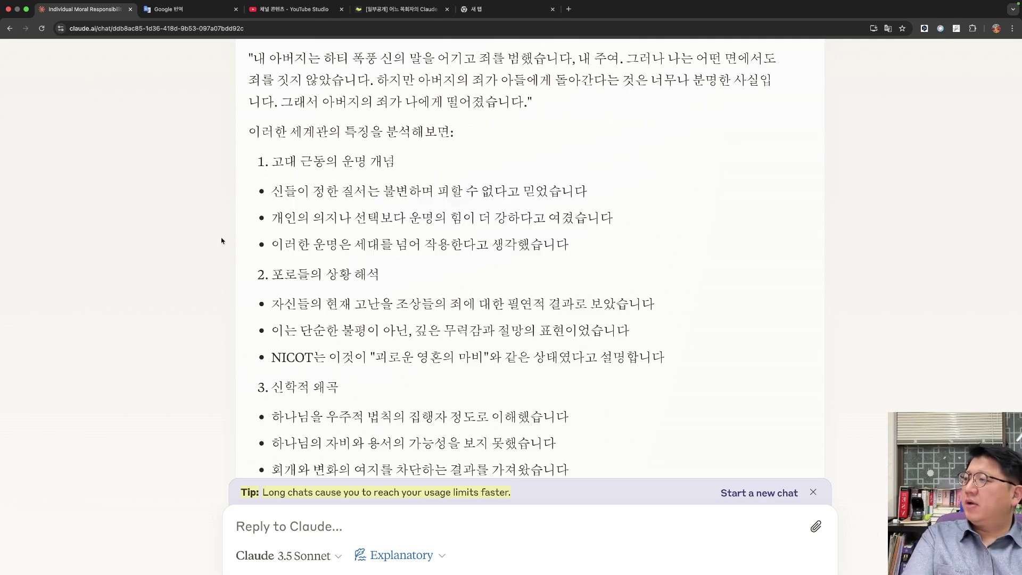
scroll(221, 241, "down", 15)
Begin a new message with "매우 흥미로운 답변이다. 히타이트 왕의 기도의 내용을 보니", consulting the prayer quoted in the reply.
type("매우 흥미로")
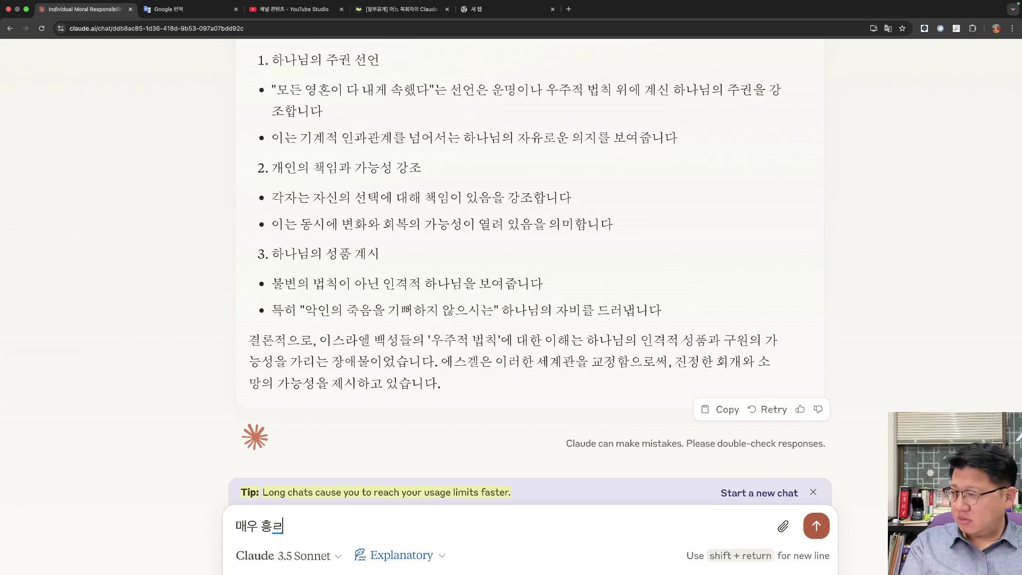
type("운 답")
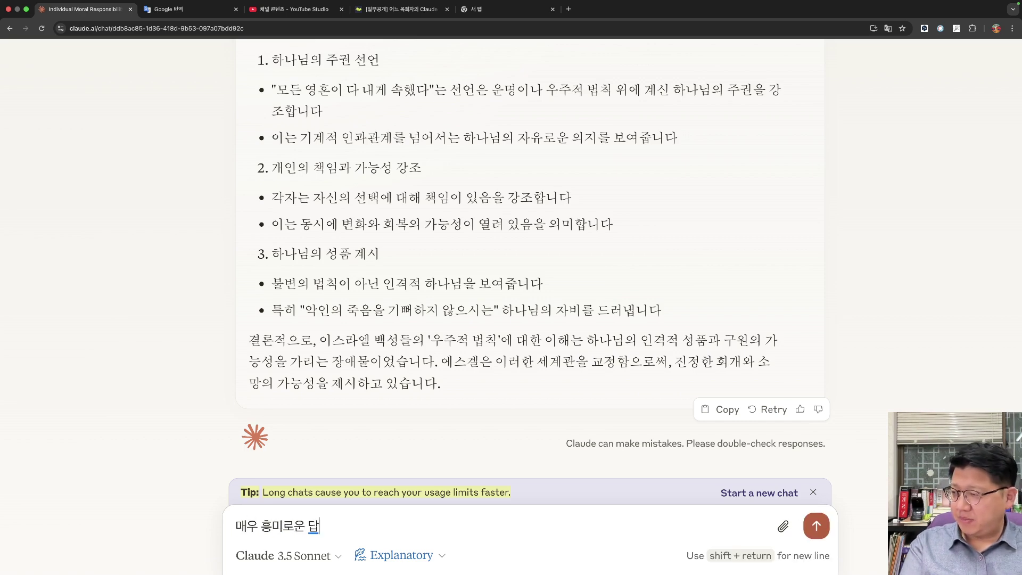
type("변이다. 히타이트")
scroll(530, 256, "up", 10)
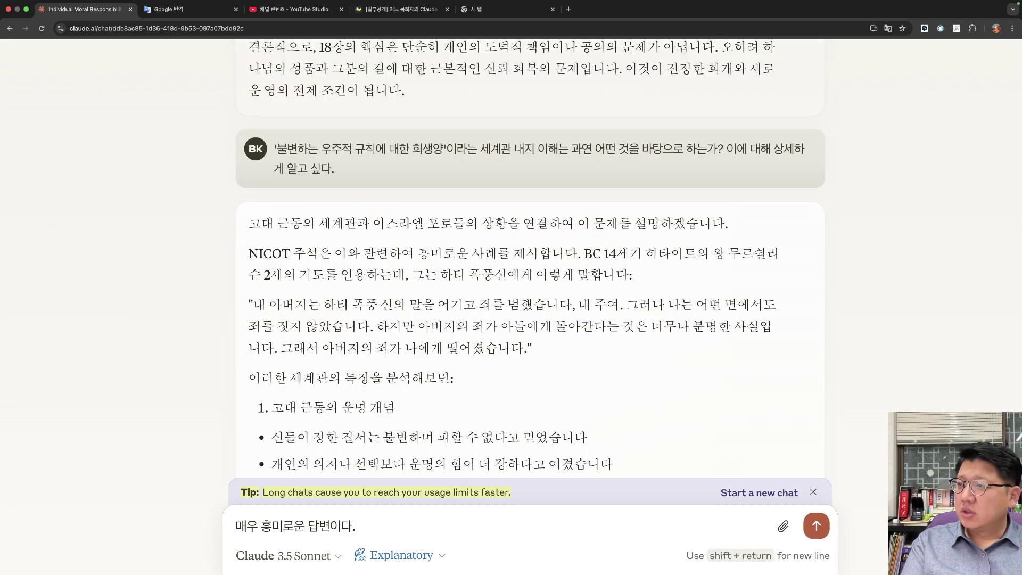
type("왕의 기도를")
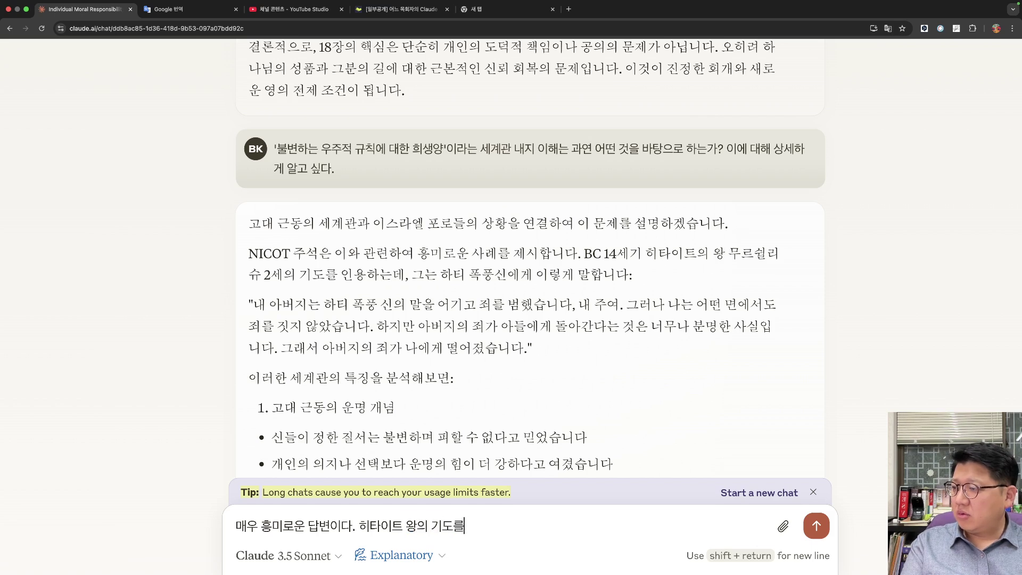
key("BackSpace")
type("의 내용을 보니 온")
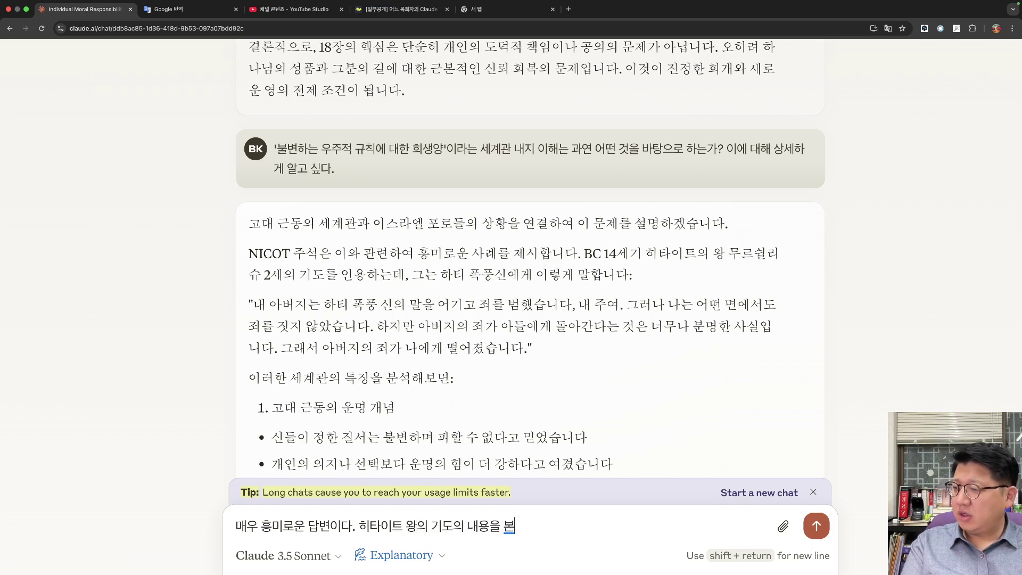
Continue the sentence with "오늘 본문에 담긴 이슈와", correcting the wording after "본문".
type("늘 본문과")
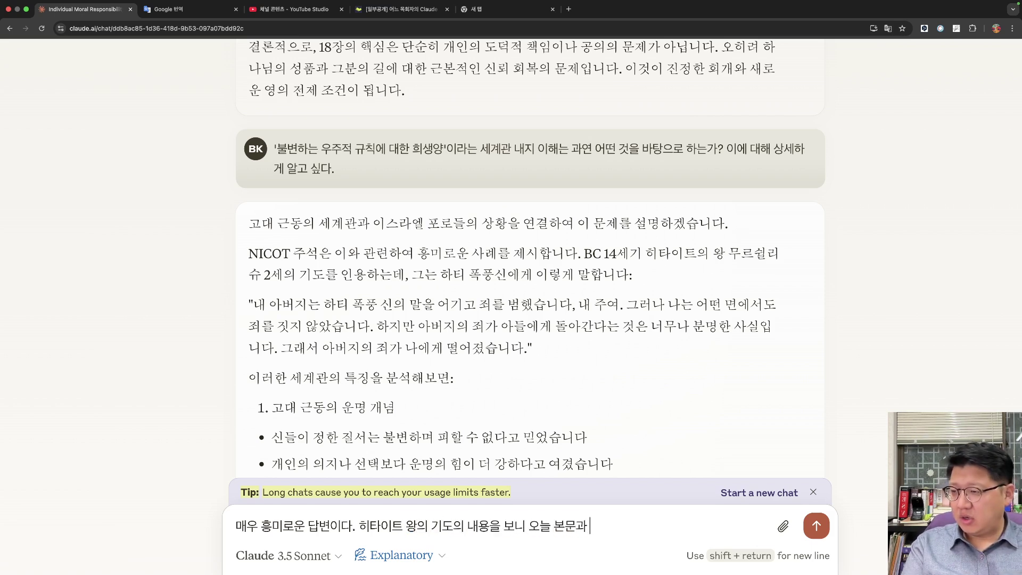
key("BackSpace")
type("의")
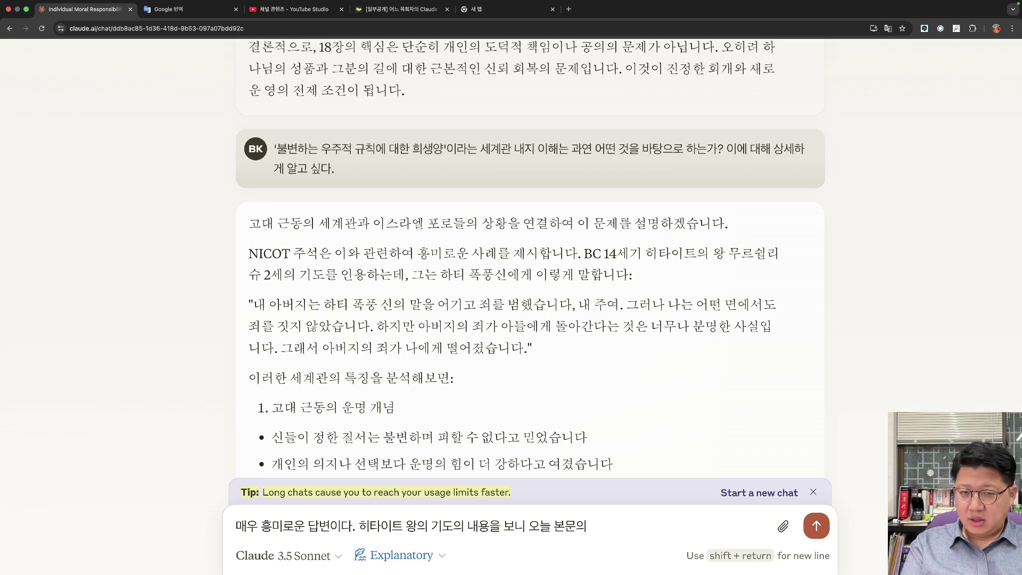
key("BackSpace")
type("에 담긴 이유ㅠ")
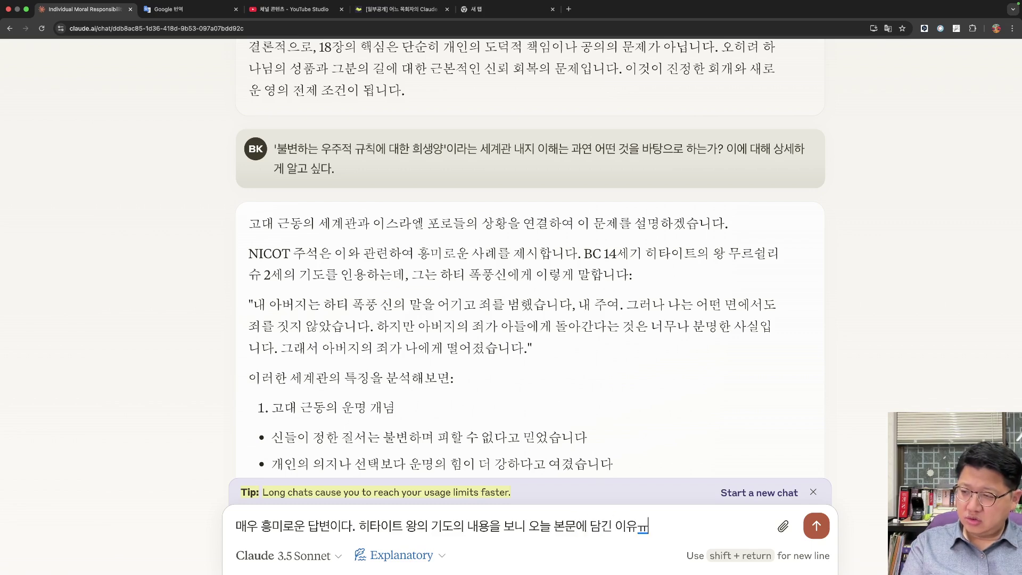
key("BackSpace")
key("BackSpace")
type("슈와")
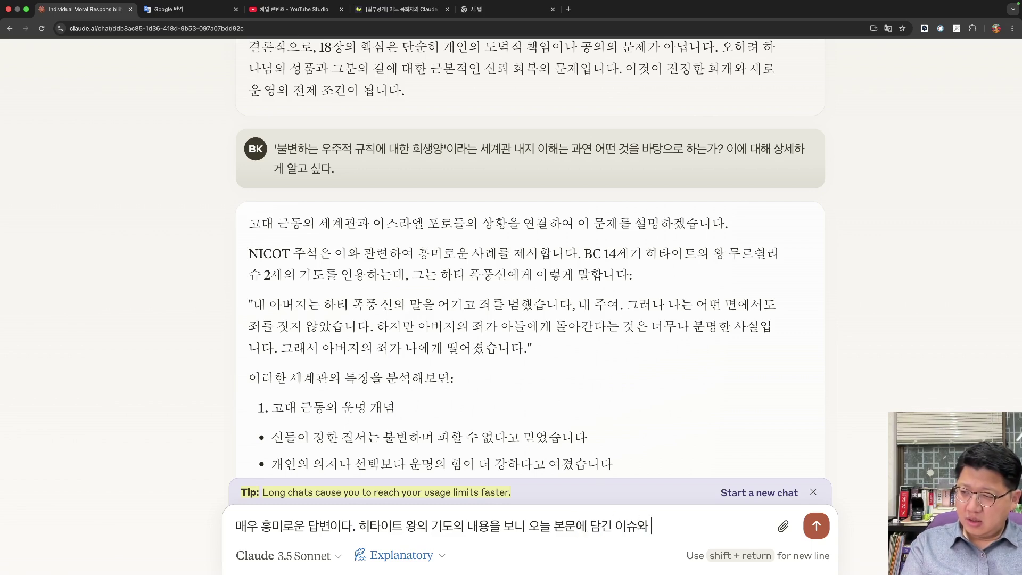
Finish the sentence with "비슷하다는 생각이 든다." and open the next one with "그러나 이것이".
type(" 비슷해")
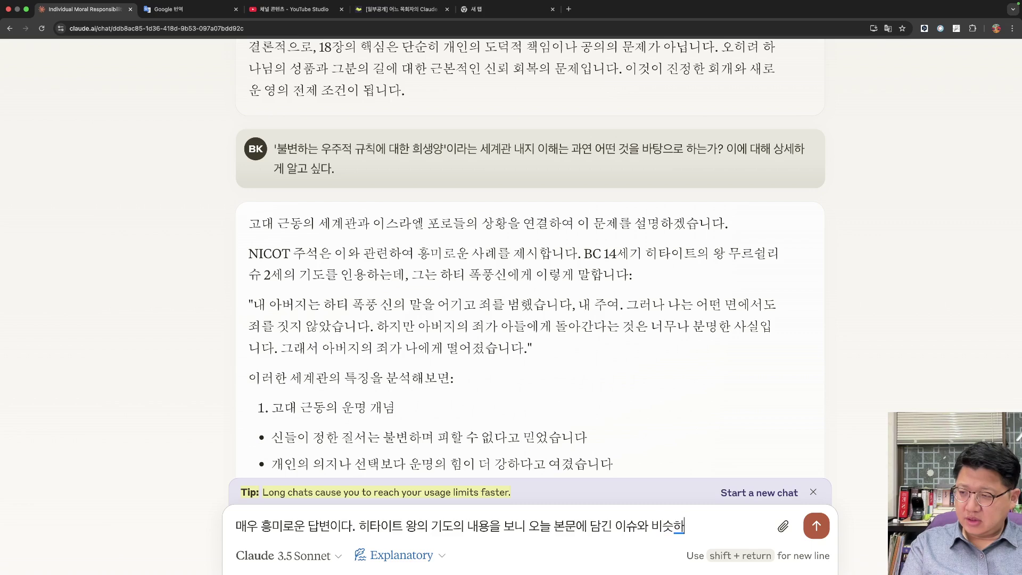
key("BackSpace")
type("하다는 생가깅")
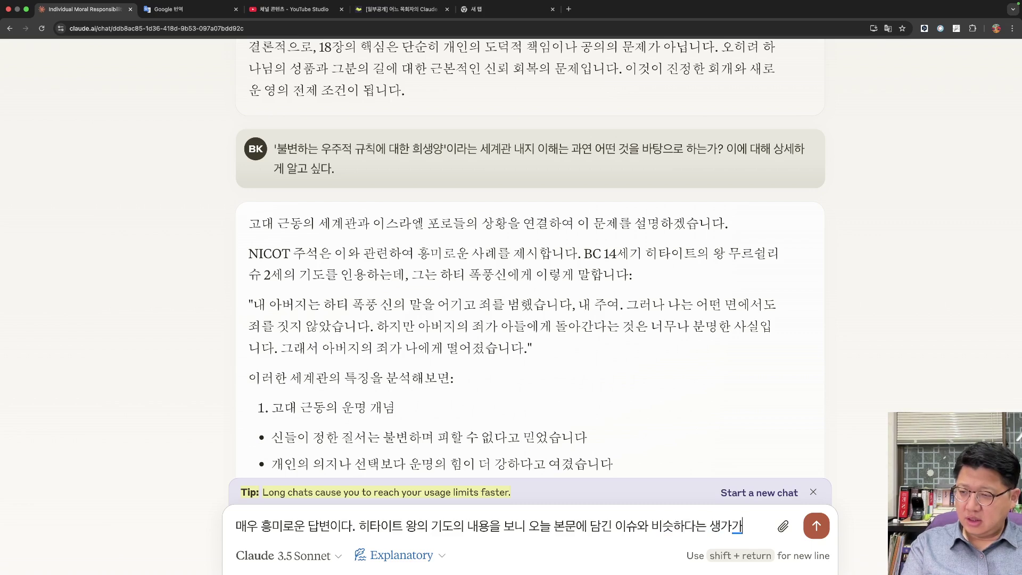
key("BackSpace")
key("BackSpace")
type("각이 든다. 그러나 이것이 괘")
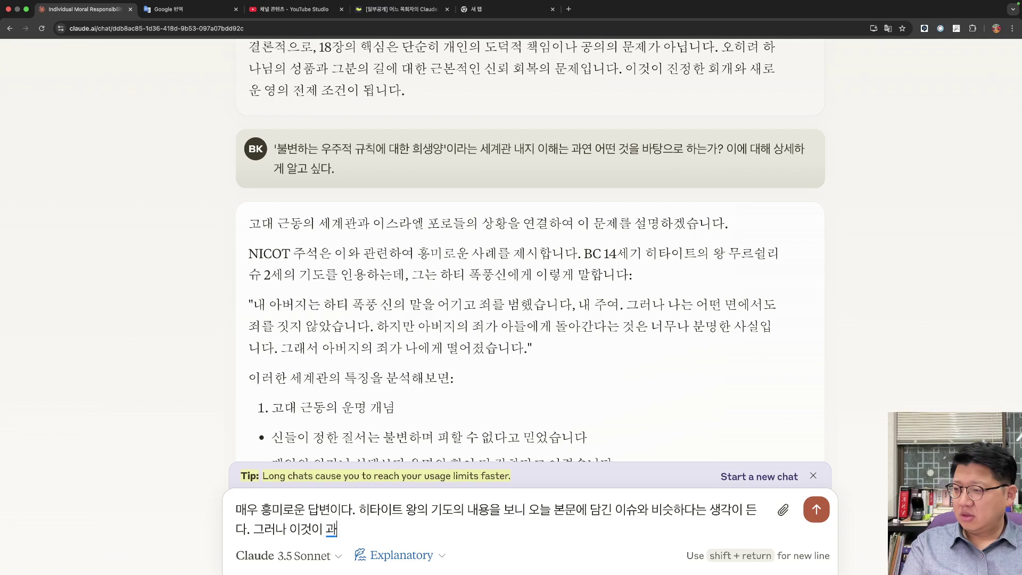
Extend the new sentence with "과연 실제적으로 1차 독자들에게 그만큼".
key("BackSpace")
type("과연 실제적의")
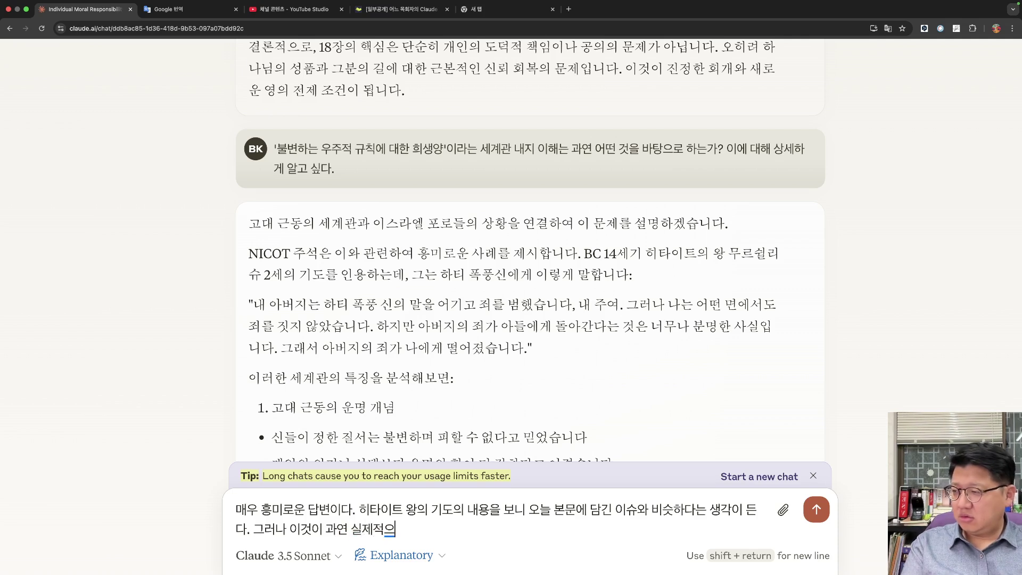
key("BackSpace")
type("로 1차 독자들에게")
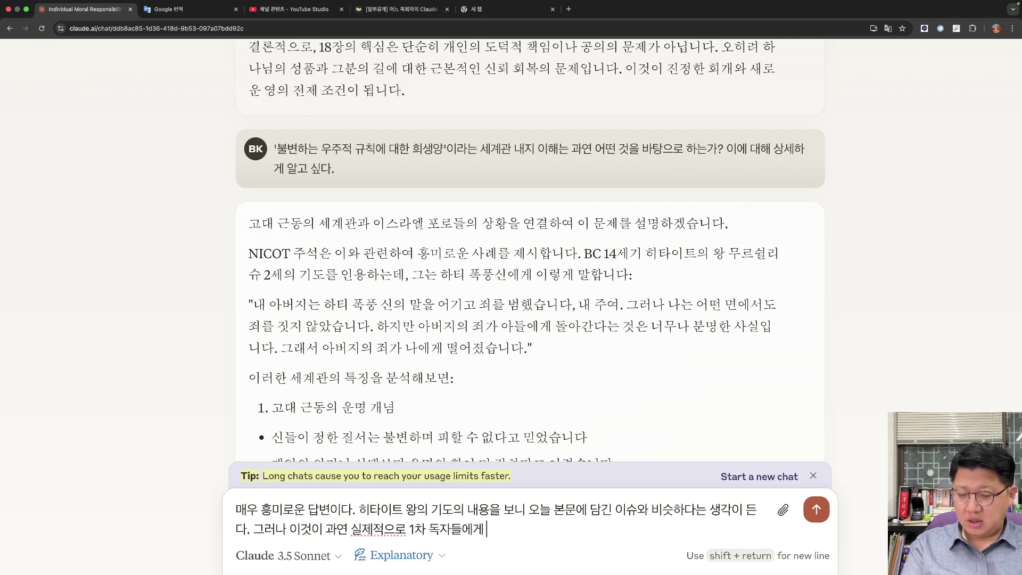
type(" 그만큼")
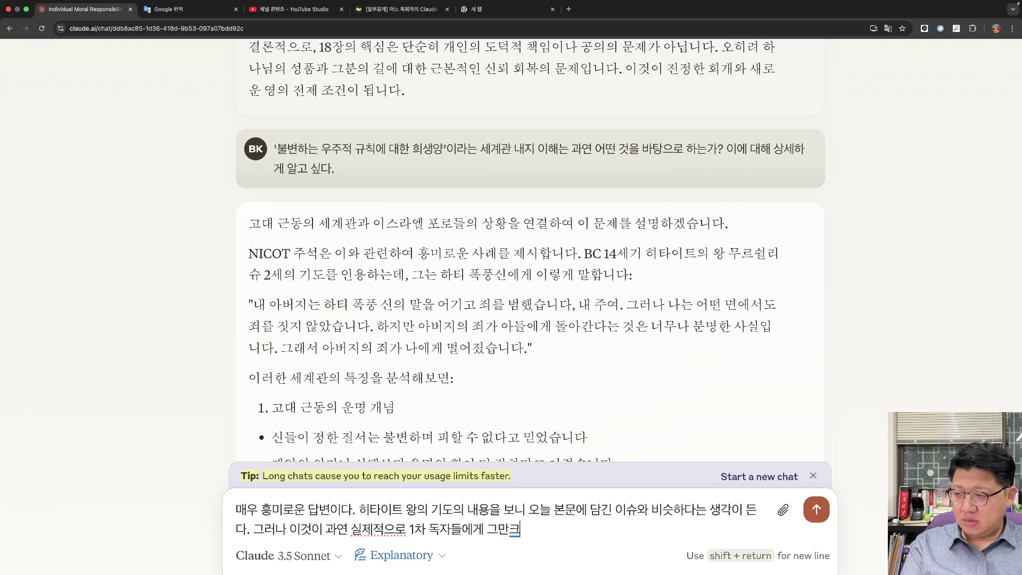
Finish the sentence with "상당한 영향력을 끼쳤는지가 궁금하다." and open the next one with "아울러".
type(" 상")
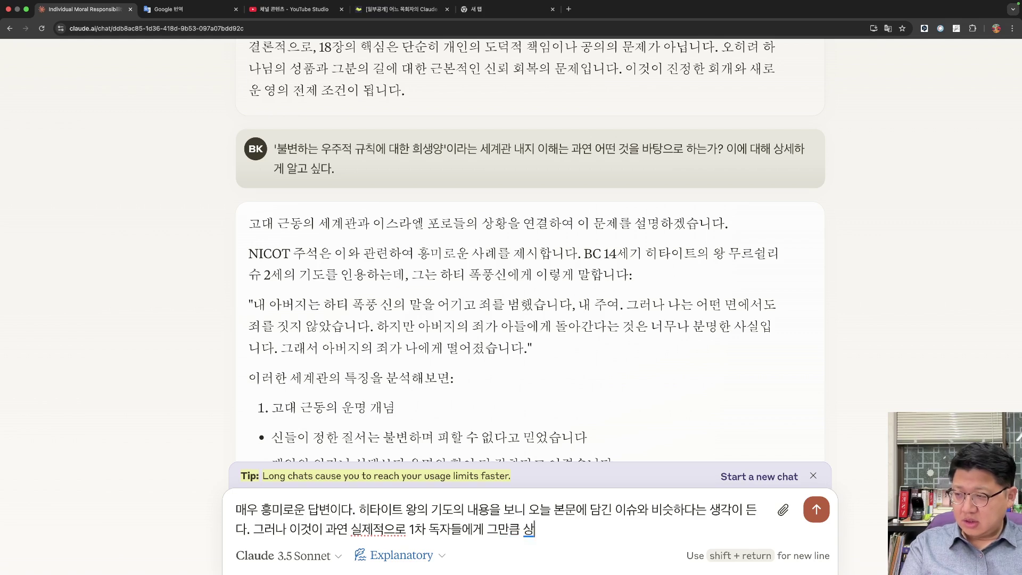
type("당한 영해")
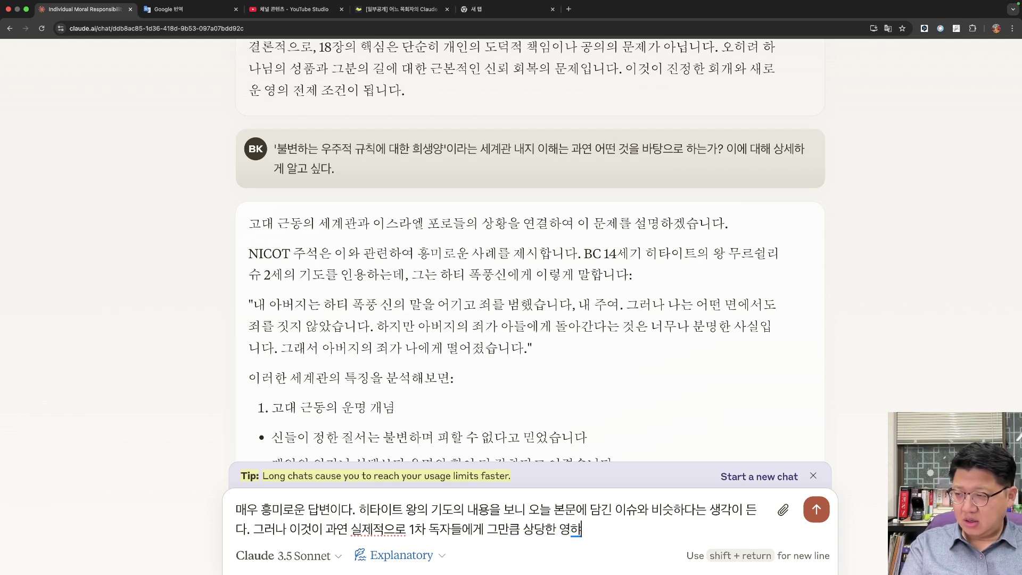
type("력을 끼쳤는")
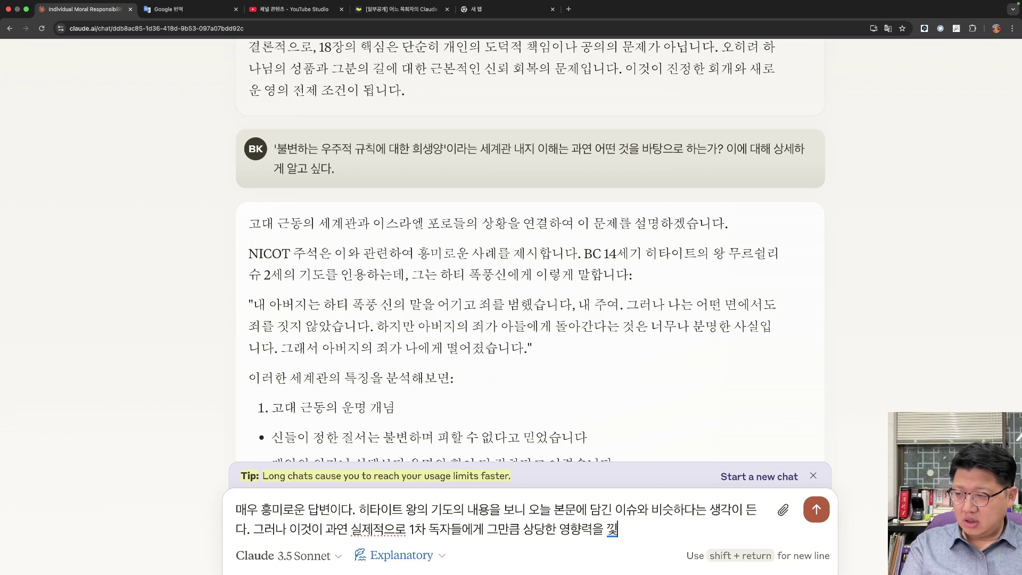
type("지가 궁금해")
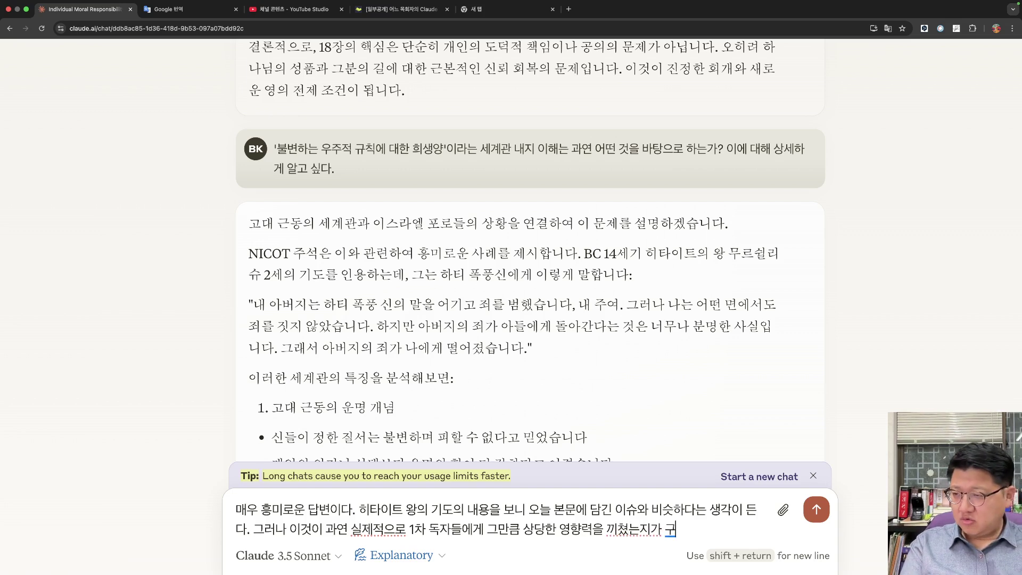
type("다. 아물러")
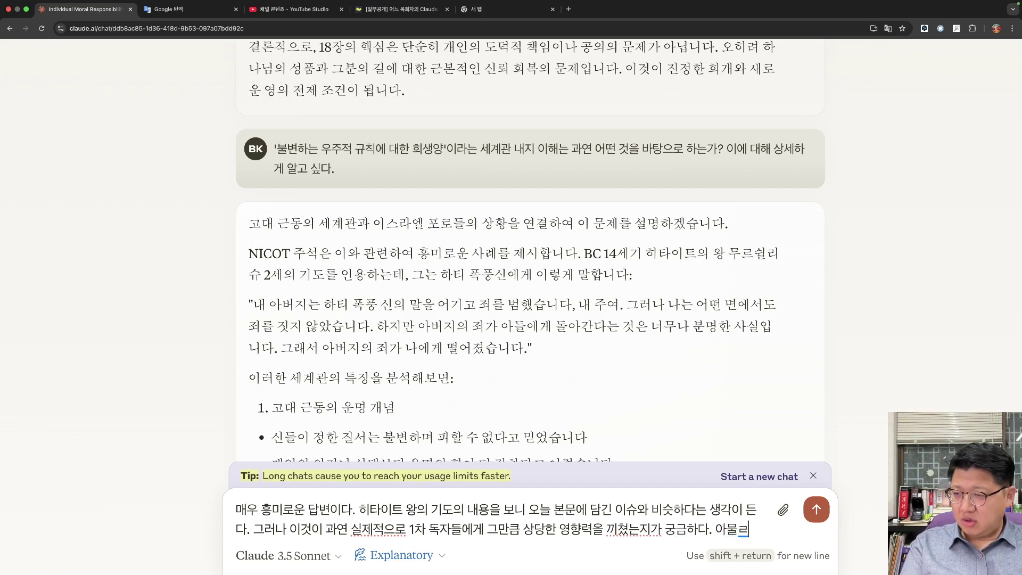
key("BackSpace")
key("BackSpace")
type("울러")
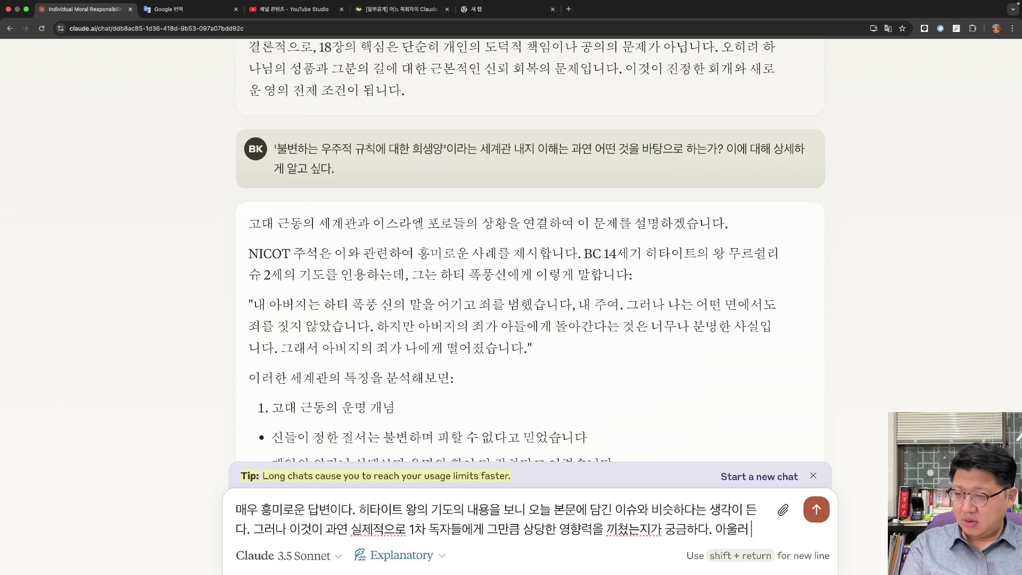
Add "당시 이스라엘 백성들" to the new sentence and insert a line break before "아울러".
type(" 당시 이")
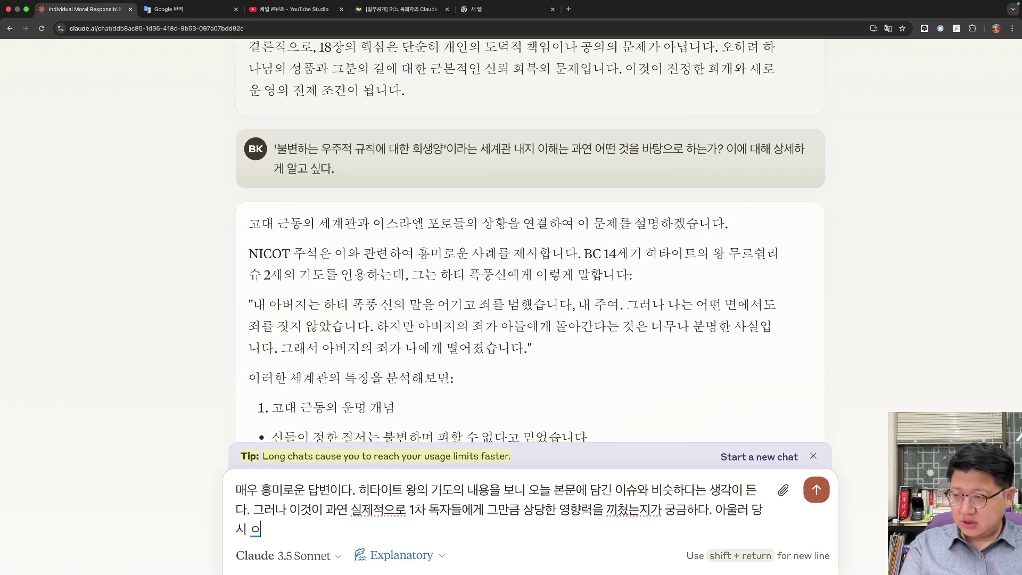
type("스라엘 백성들")
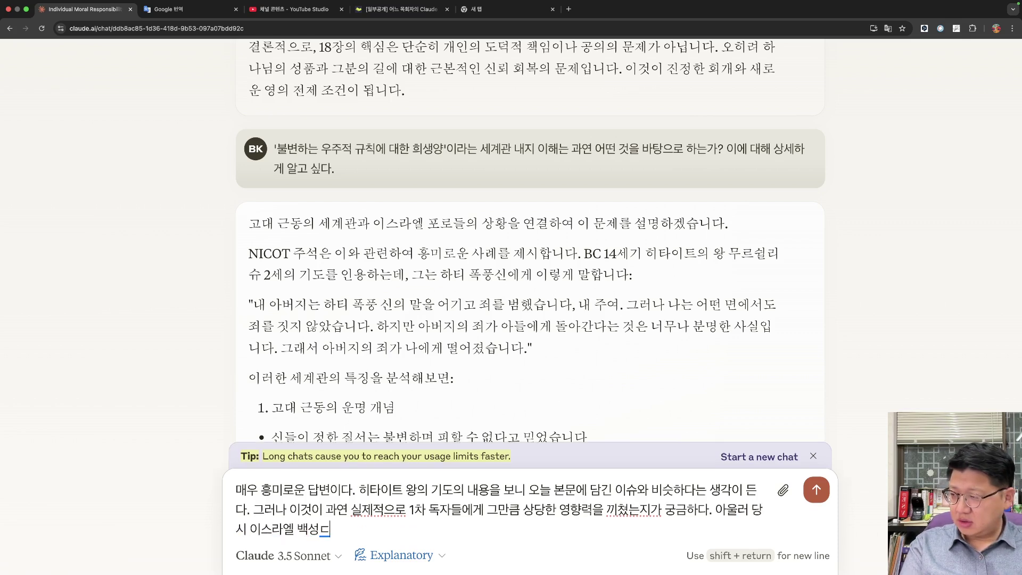
left_click(751, 509)
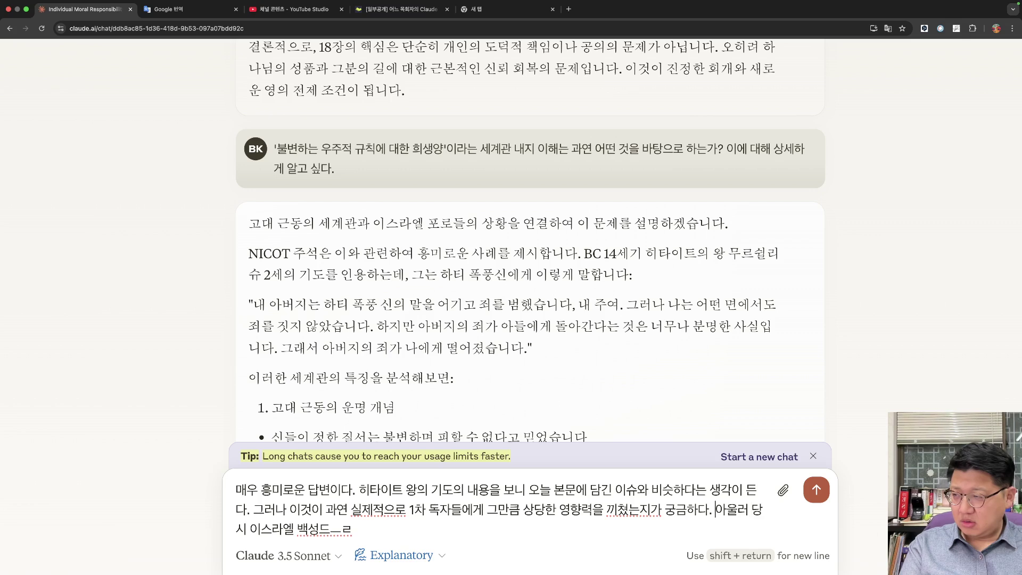
key("shift+Return")
Insert "에스겔서의 흐름에서" right after "아울러" on the new line.
key("Left")
key("Left")
key("Left")
key("Left")
key("Left")
key("Left")
key("Left")
key("Left")
key("Left")
key("Left")
key("Left")
key("Left")
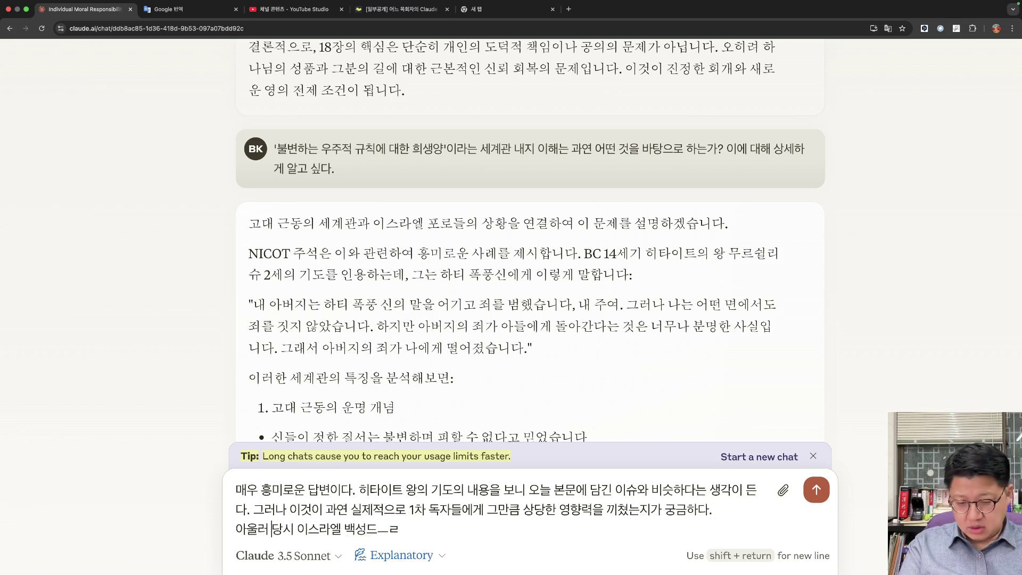
type("에스겔")
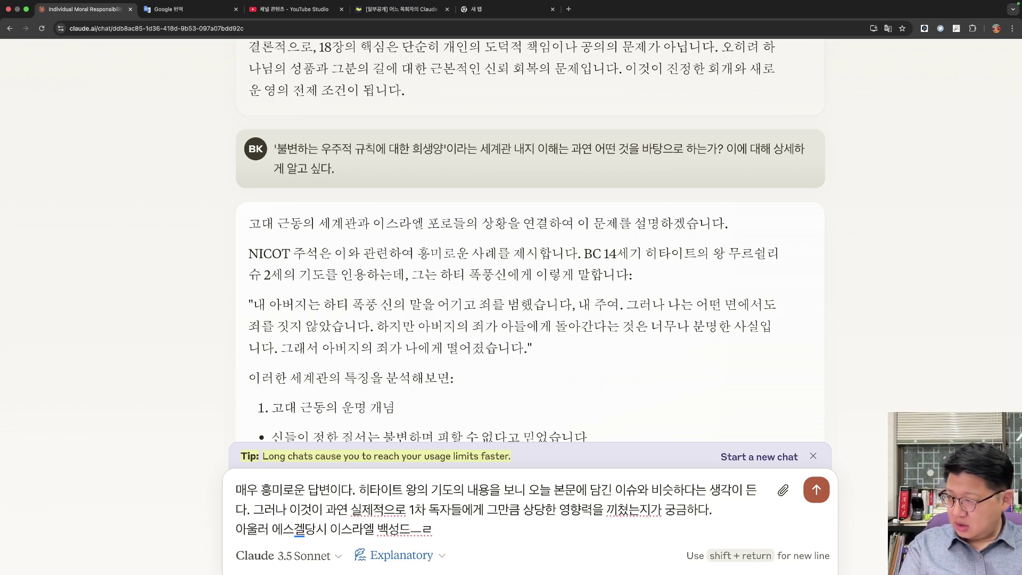
type("서의 흘")
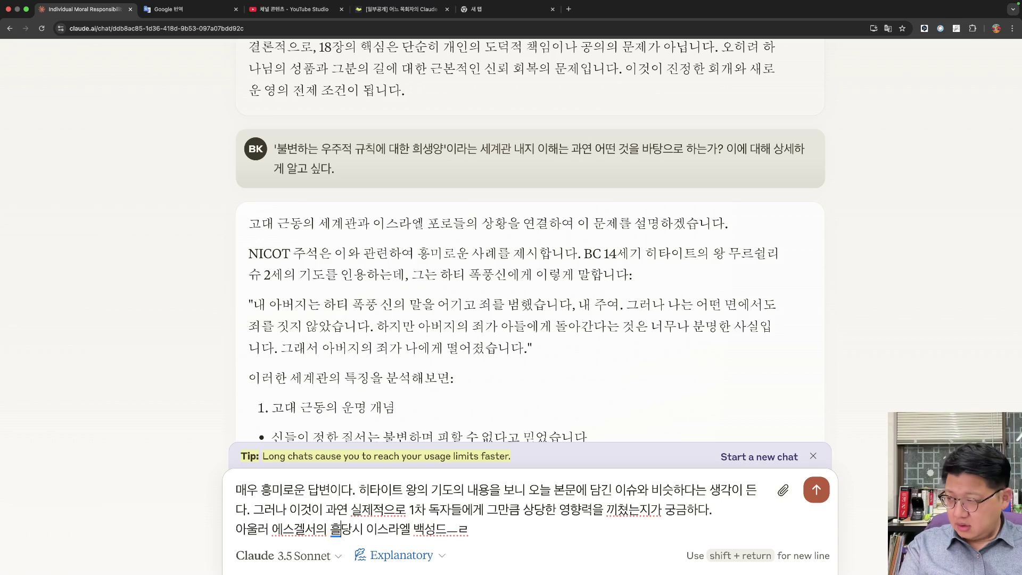
type("름에서")
Replace the rest of the line after "흐름에서" with "당시 이스라엘 백성들이".
key("shift+super+Right")
key("BackSpace")
type("대")
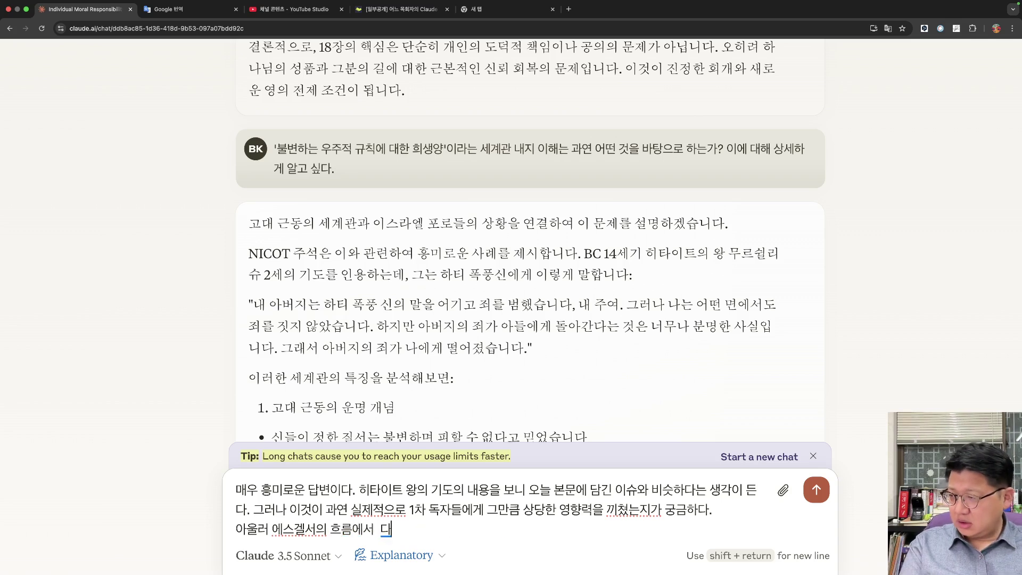
key("BackSpace")
type("당시 이스")
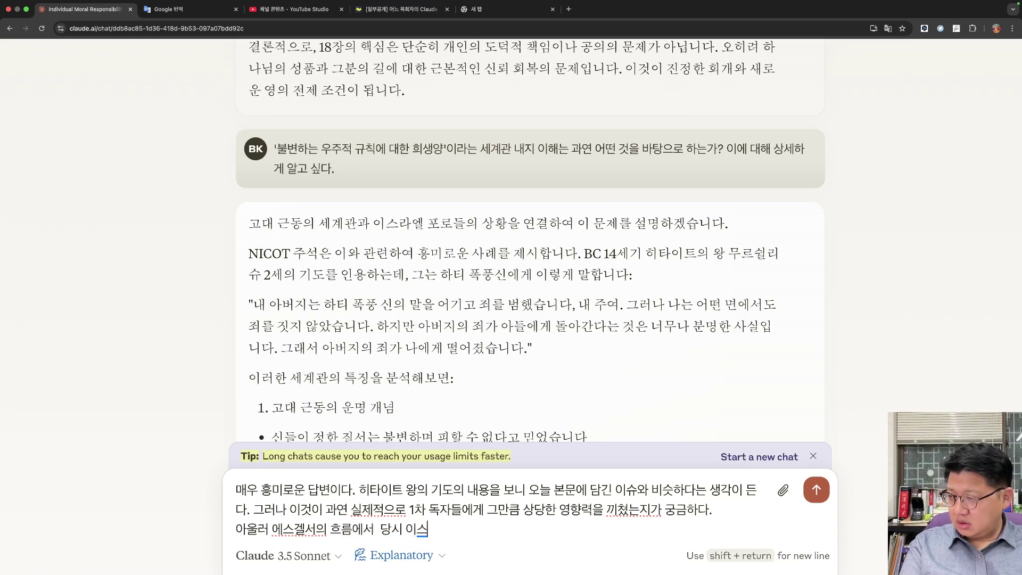
type("라엘 백성들이")
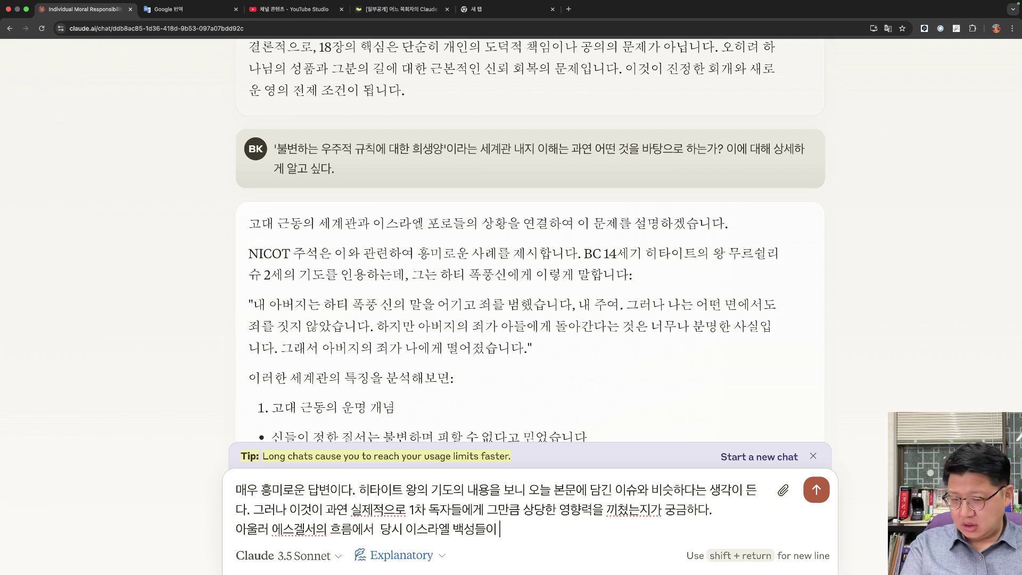
type(" 하나")
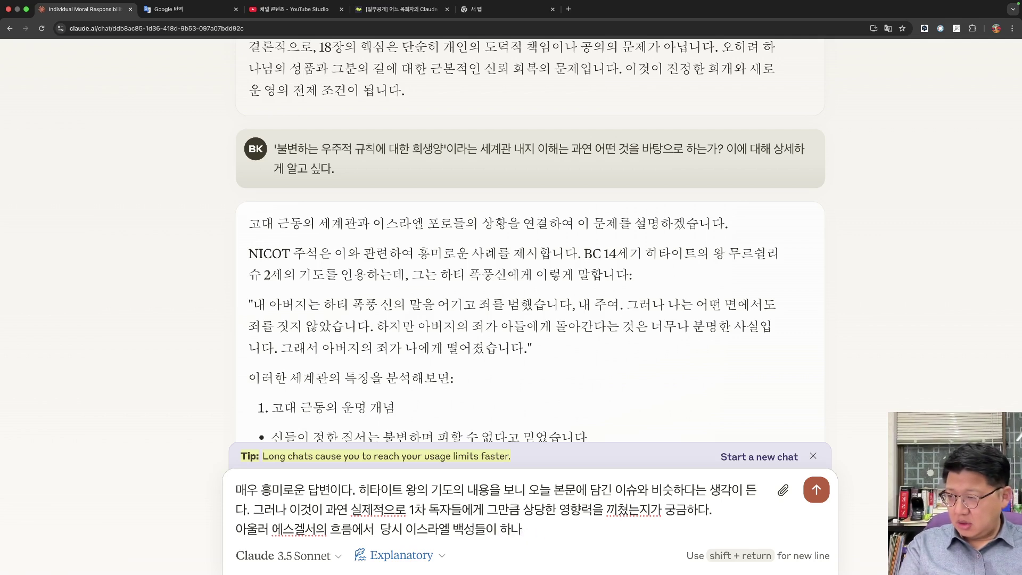
type("님보다")
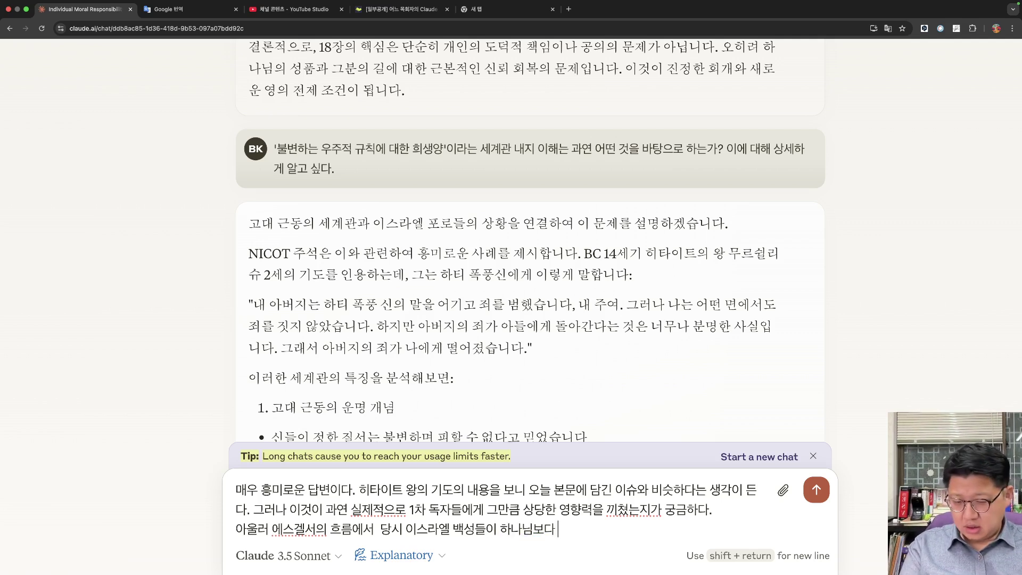
type(" 다른 것을 더 시")
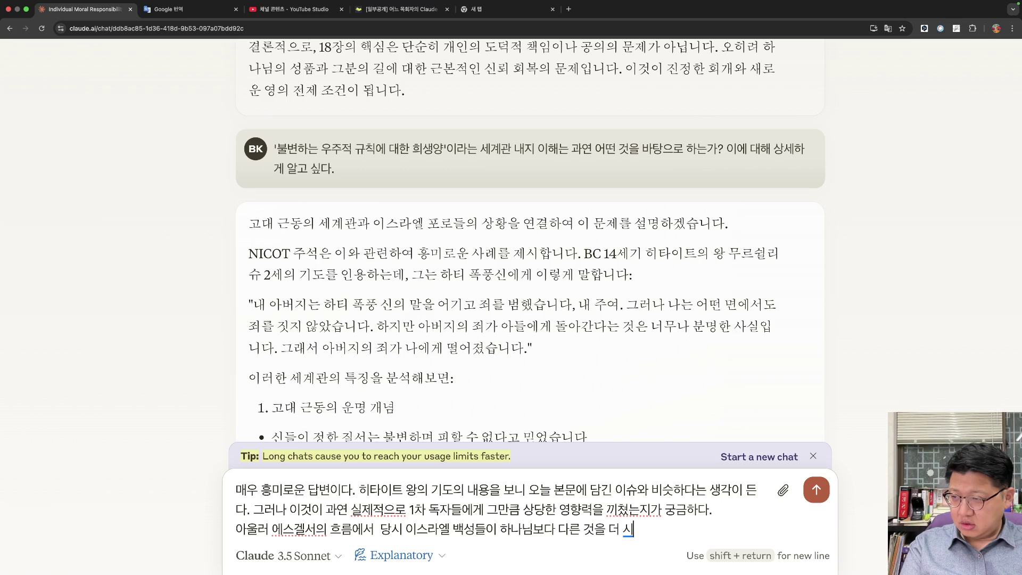
type("ㄴ뢰했")
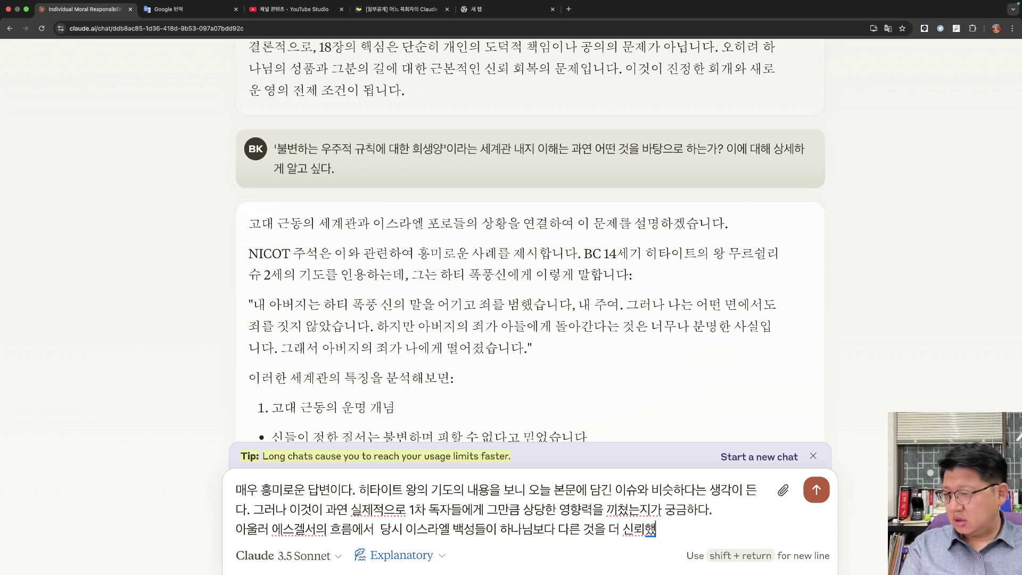
key("alt+Left")
key("alt+Left")
key("alt+Left")
key("alt+Left")
key("alt+Left")
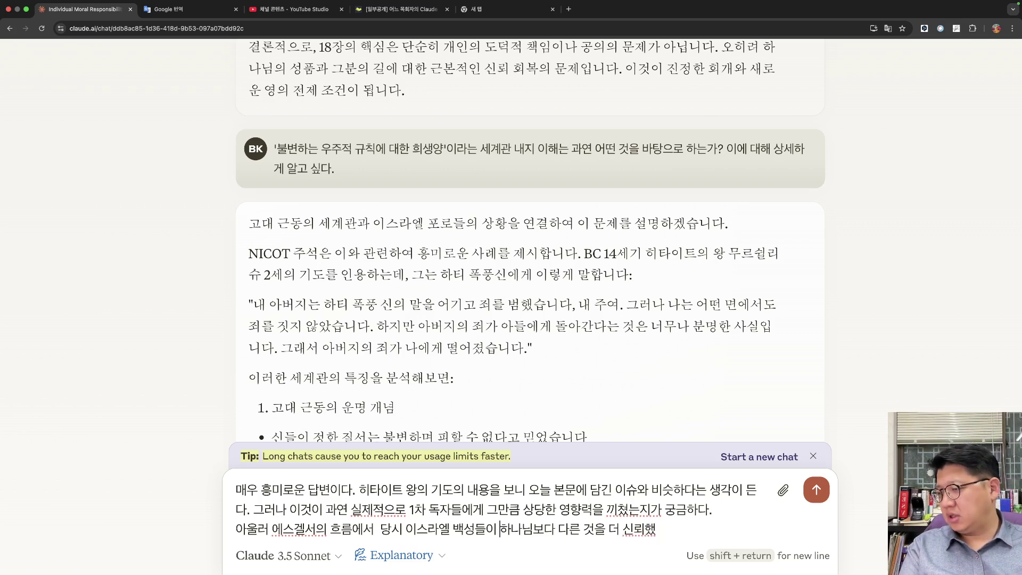
key("shift+super+Right")
Continue after "백성들이" with "우상숭배에 빠져 있다는 것은 분명 자주 언급되었지만서도".
type("우상숭배")
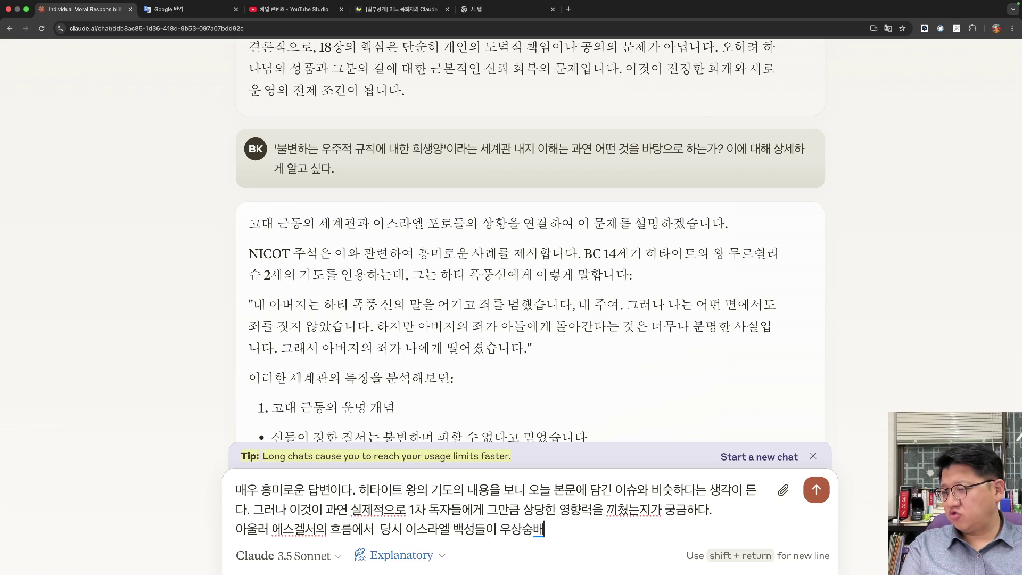
type("에")
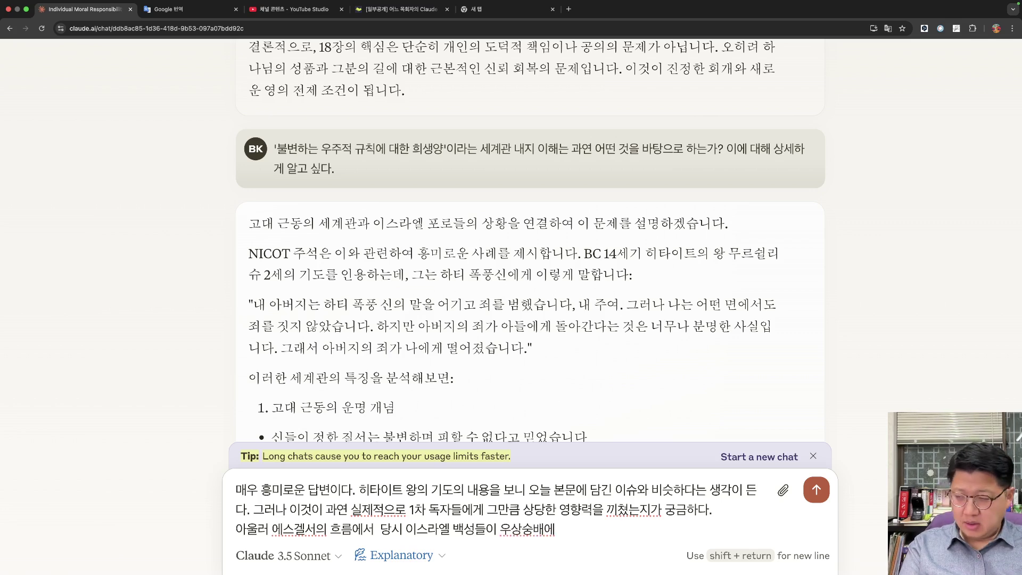
type(" 빠져 있다는 것")
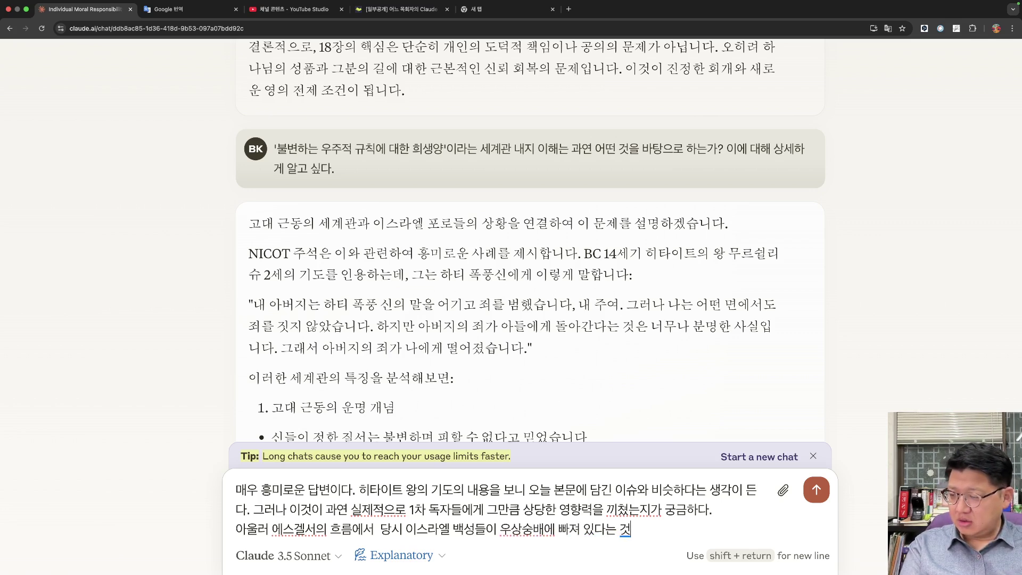
type("은 분명 재")
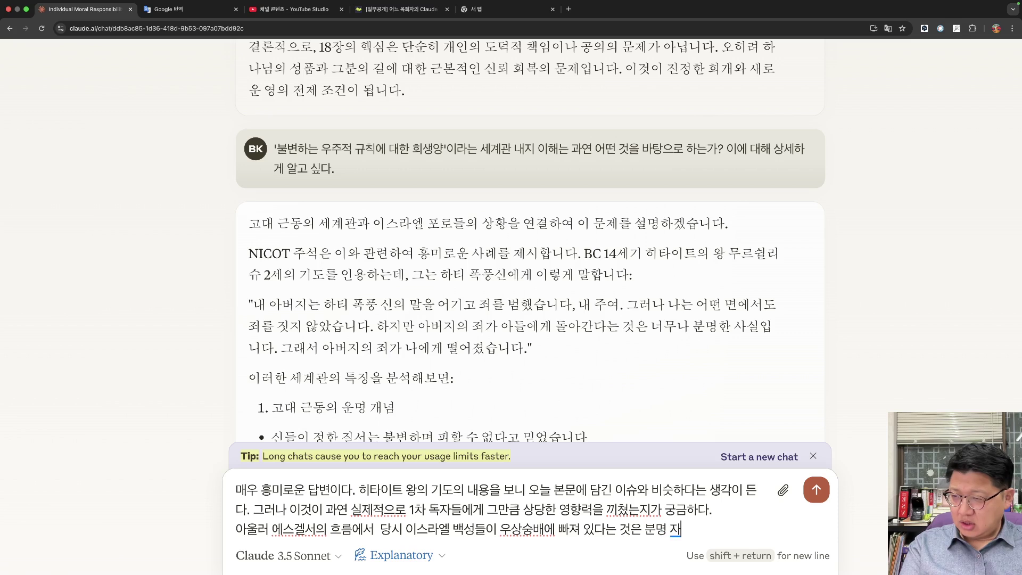
key("BackSpace")
type("자주 언그")
type("급되었지만 세")
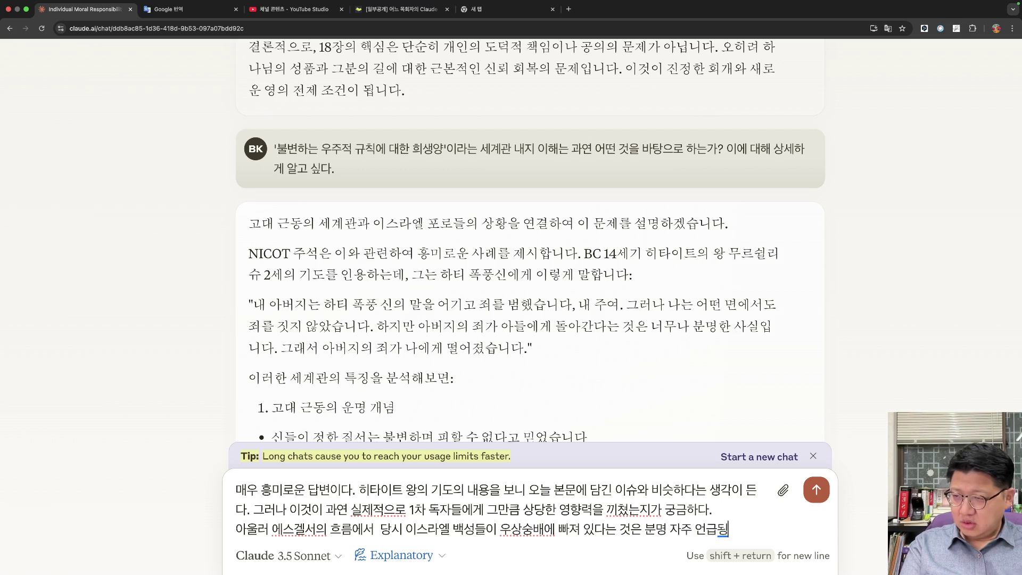
type("도 읽")
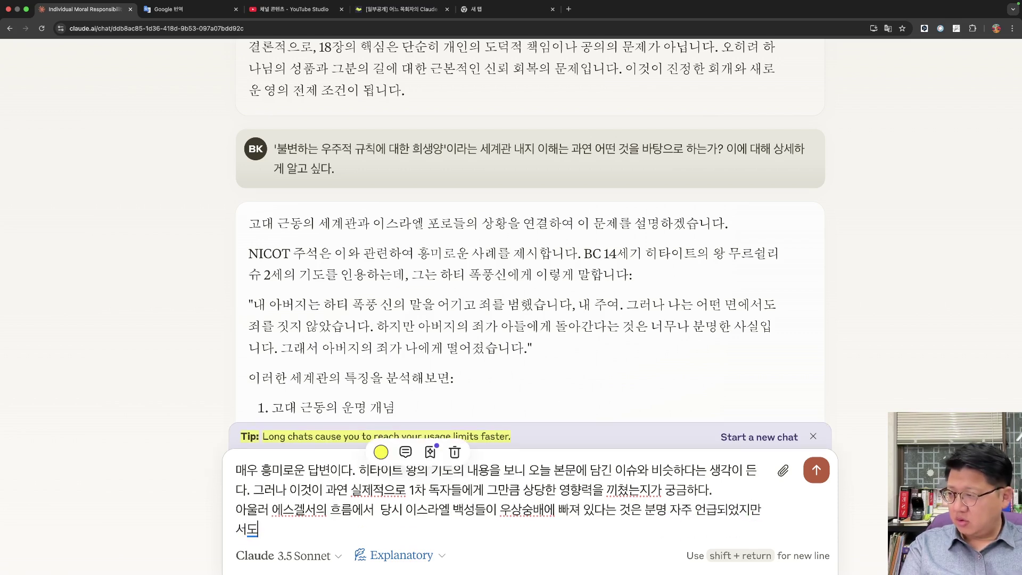
Extend the sentence with "이처럼 히타이트 왕의 기도에 담겨있는".
type("처럼 ")
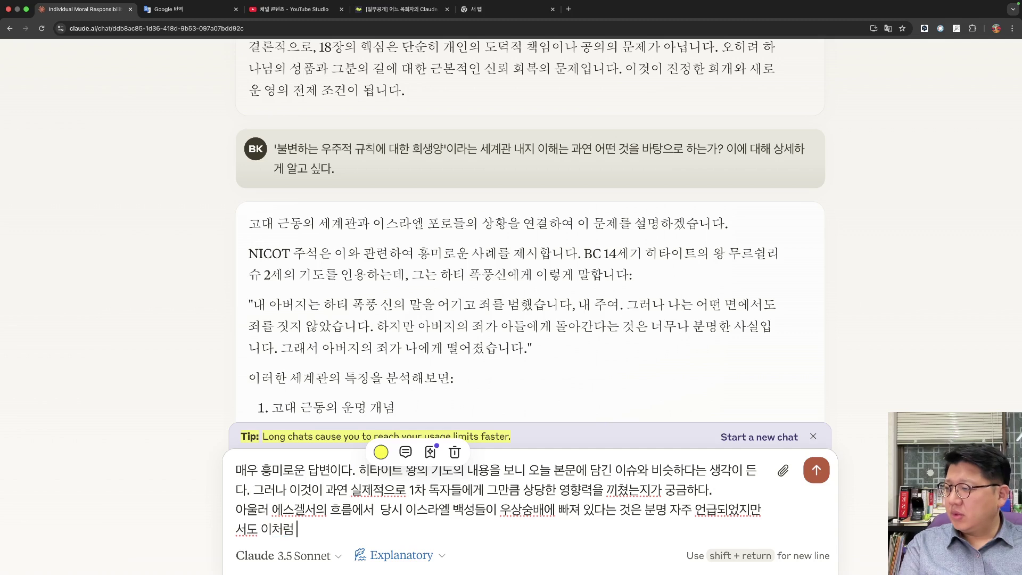
type("히탕이")
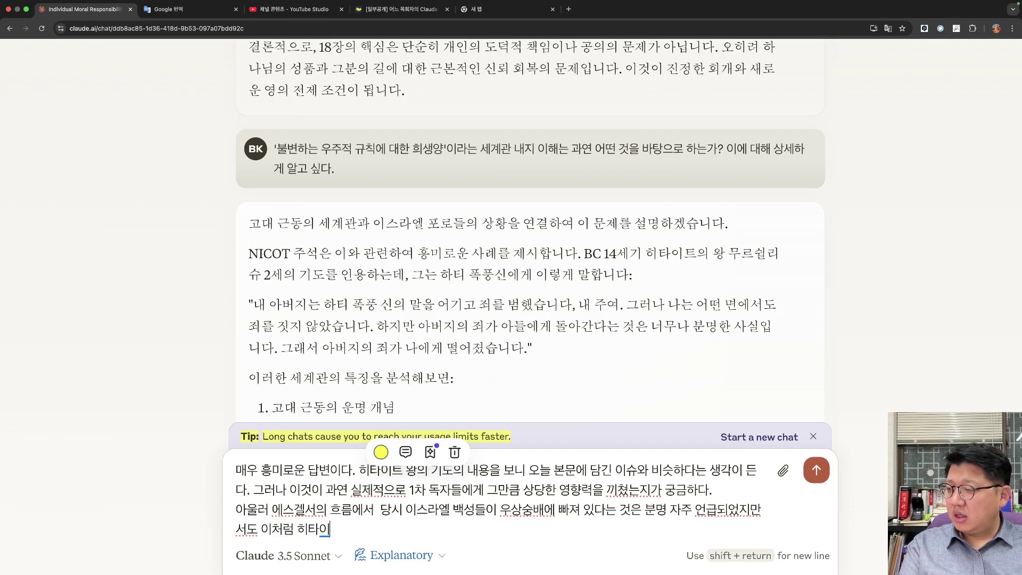
type("트 왕의 기")
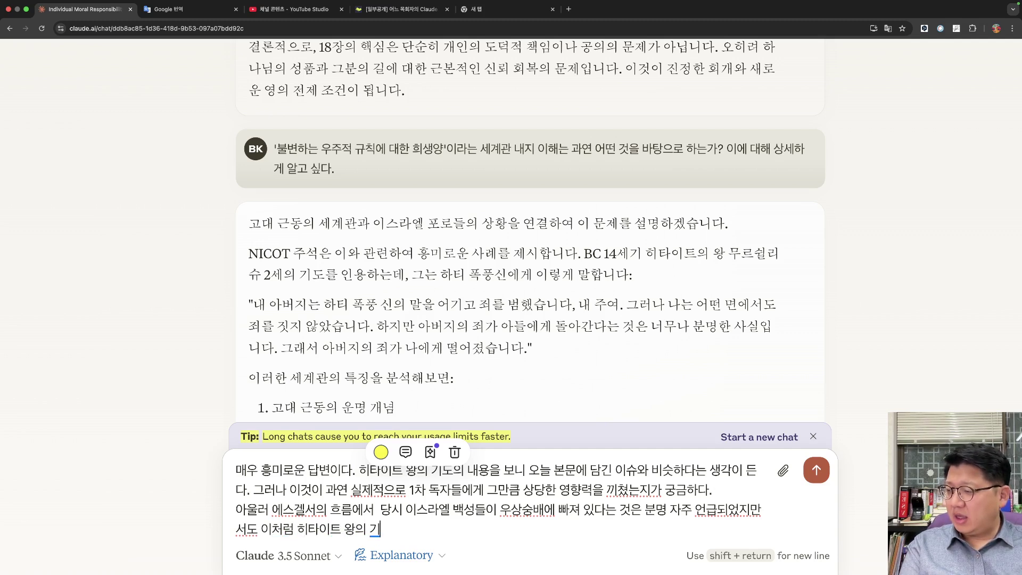
type("도에 담긴")
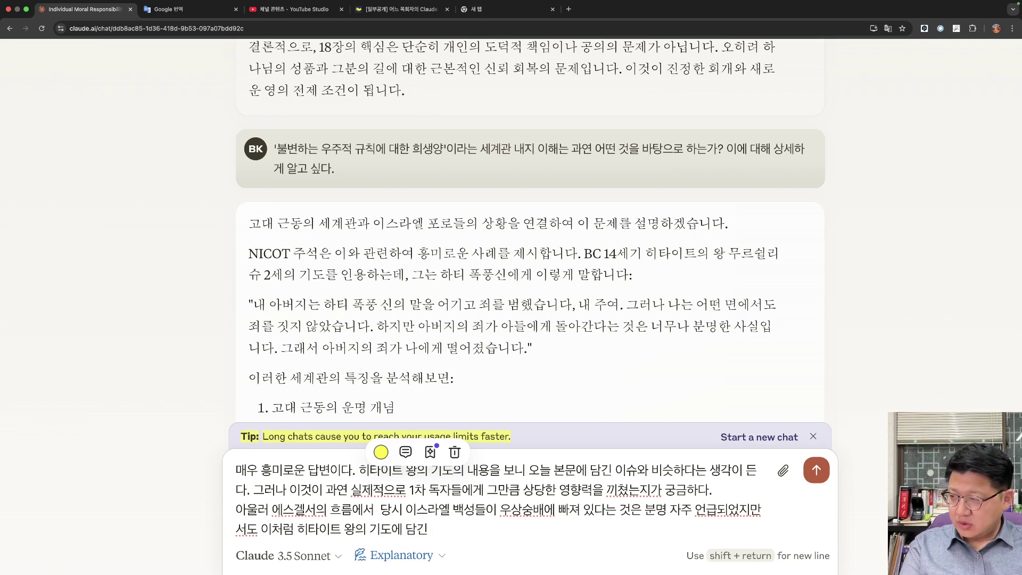
key("BackSpace")
key("BackSpace")
key("BackSpace")
key("BackSpace")
type("담겨있는")
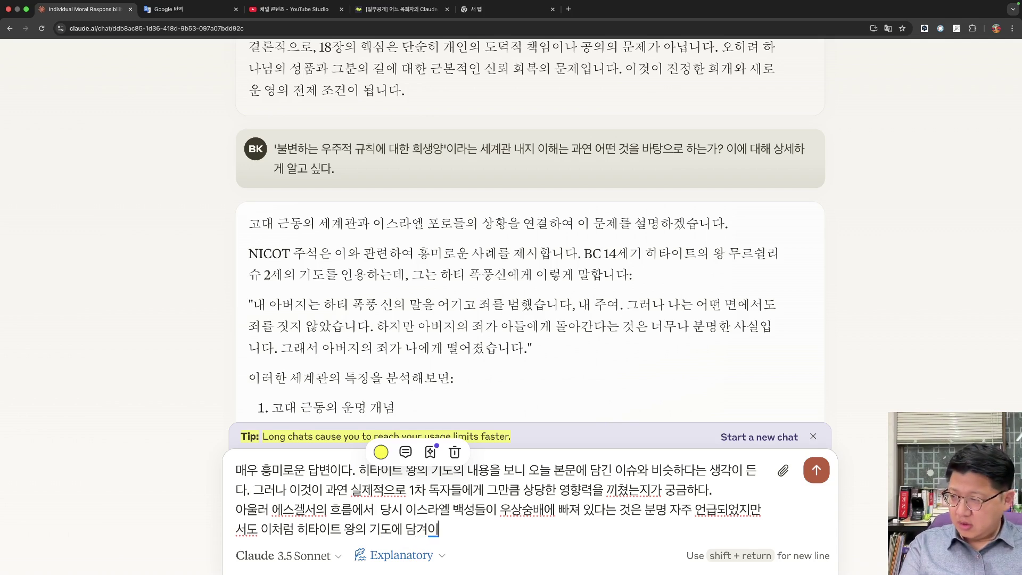
Continue the message after "담겨있는" with "이방적인 신앙에까지 영향을".
type(" 이방")
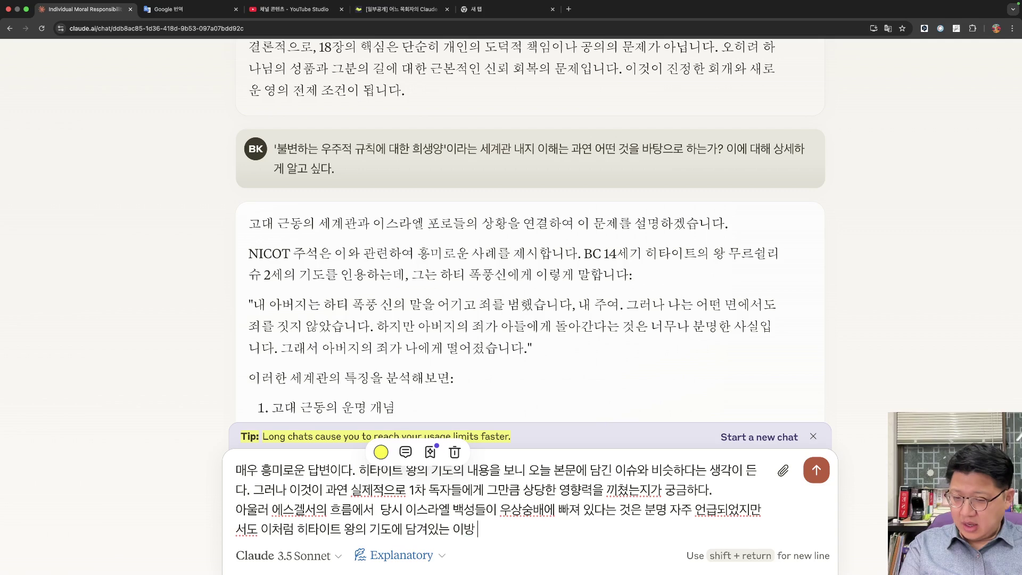
type("적인 신앙으")
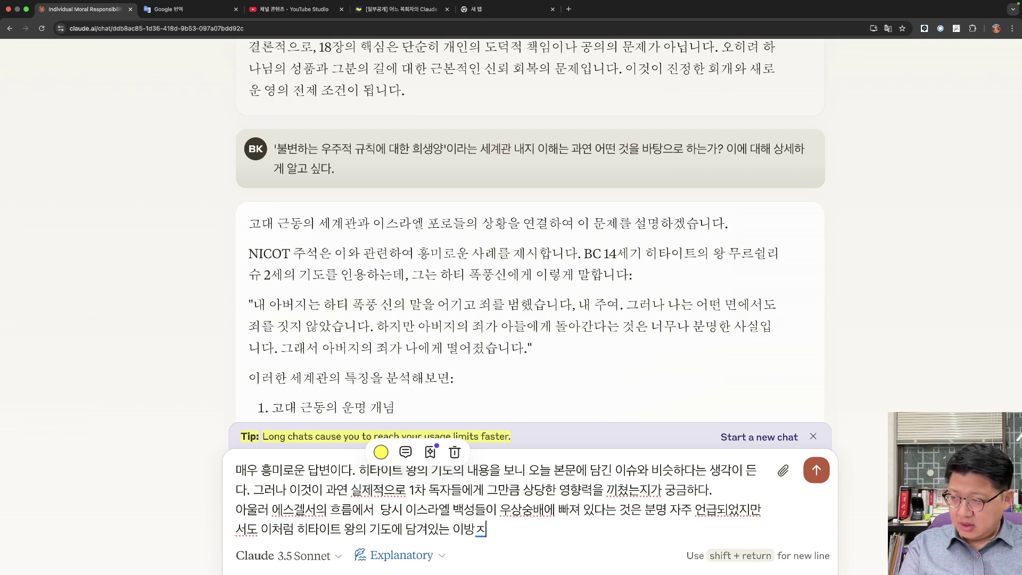
key("BackSpace")
type("에")
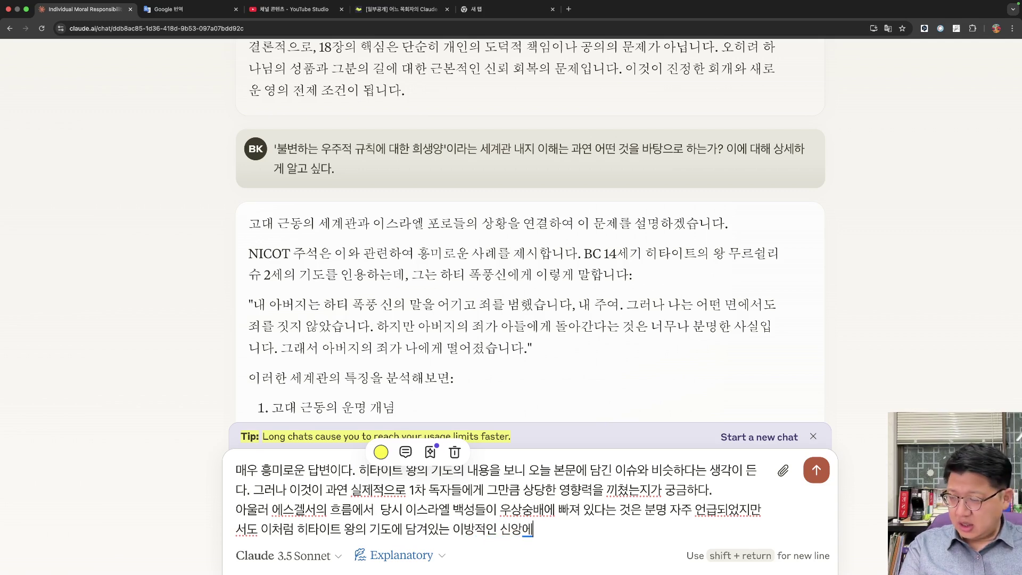
type("까지 영향을 받아")
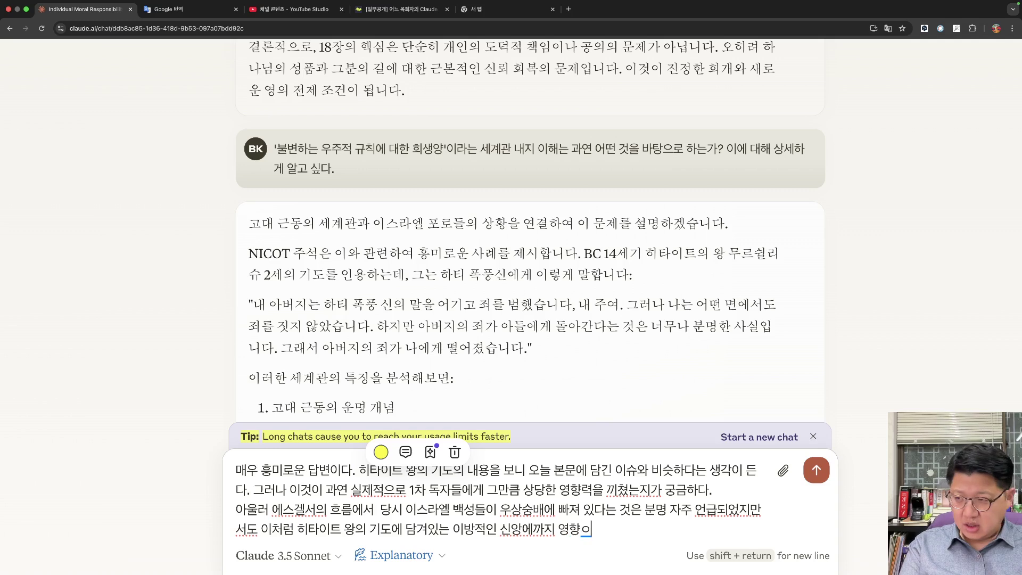
Finish the message with "받았다는 구체적인 증거가 필요할 것 같다." and send it to Claude.
type("았다는 구체적인")
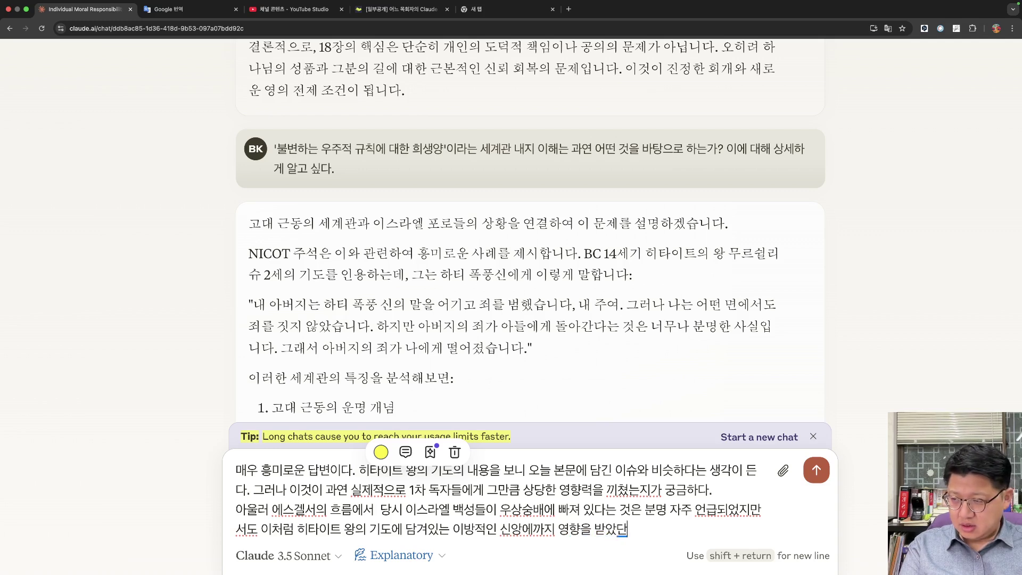
type(" 증거가")
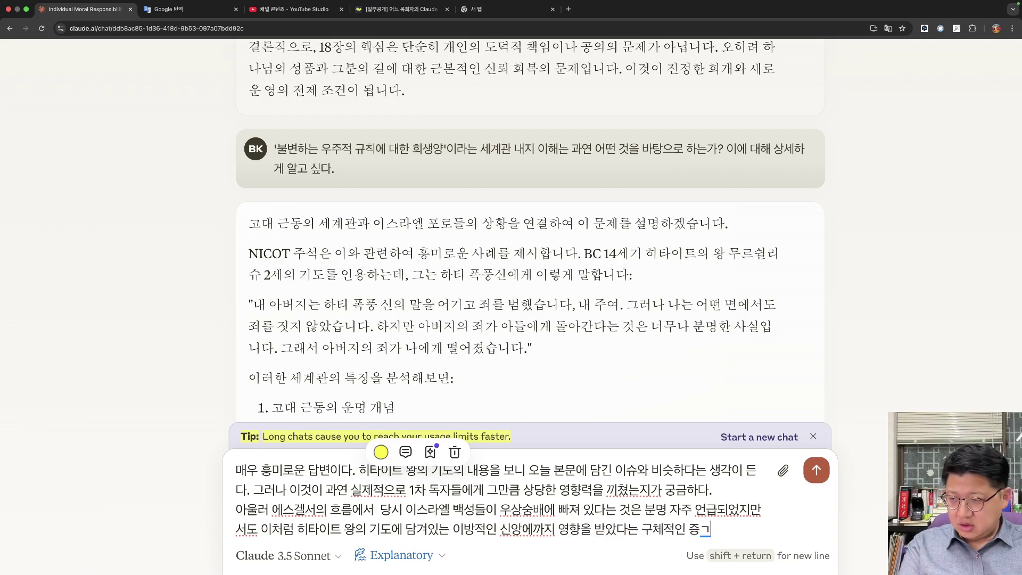
type(" 필요할 것 같다.")
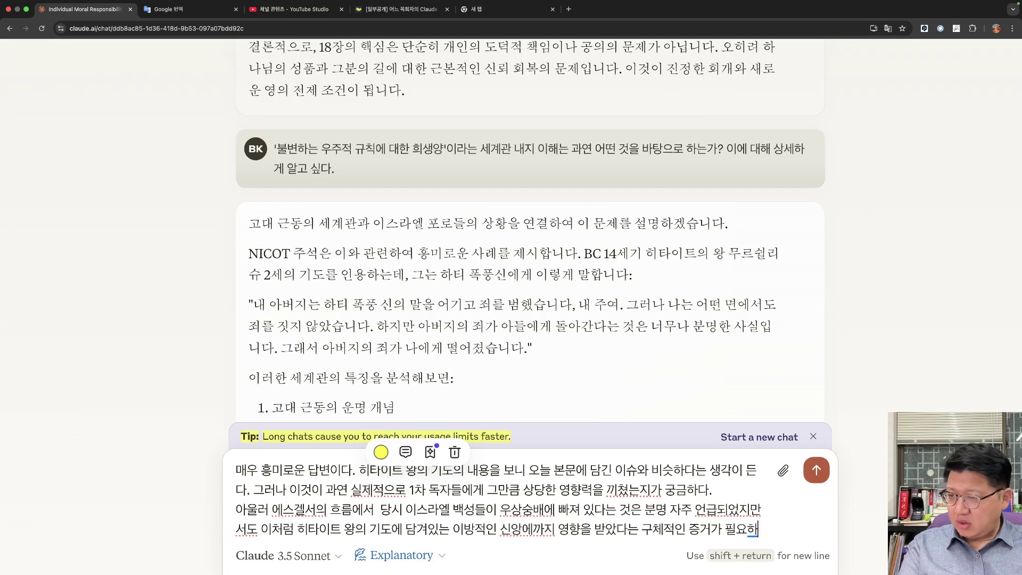
key("Return")
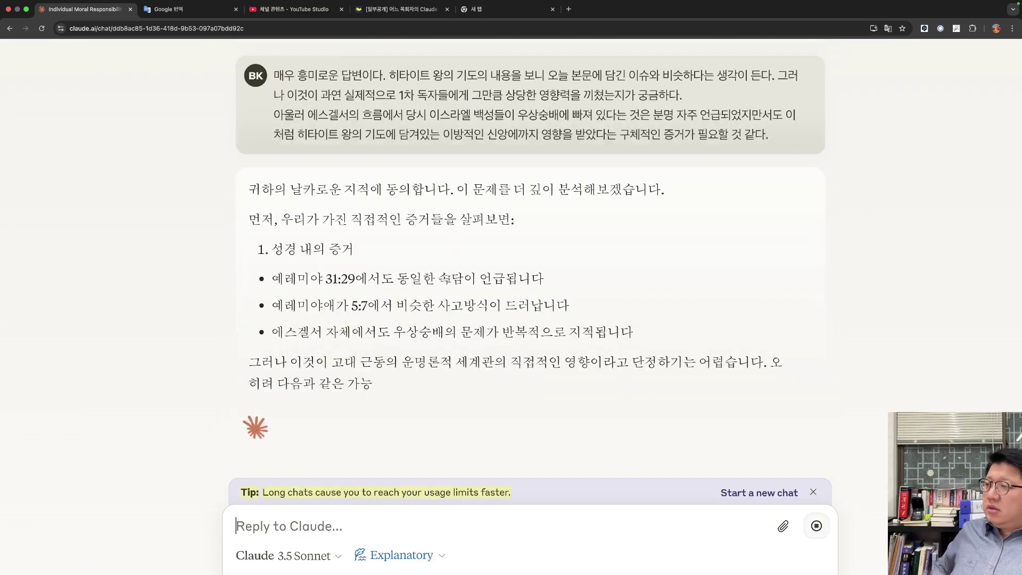
Read Claude's reply on the evidence for pagan influence, from the biblical evidence through to its conclusion on chapter 18.
scroll(450, 278, "up", 1)
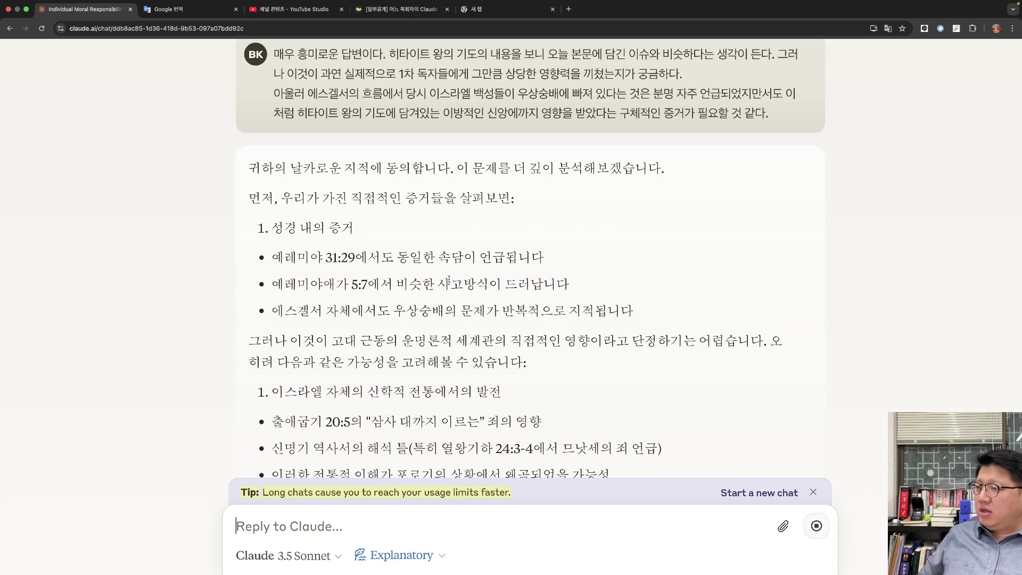
scroll(448, 278, "down", 2)
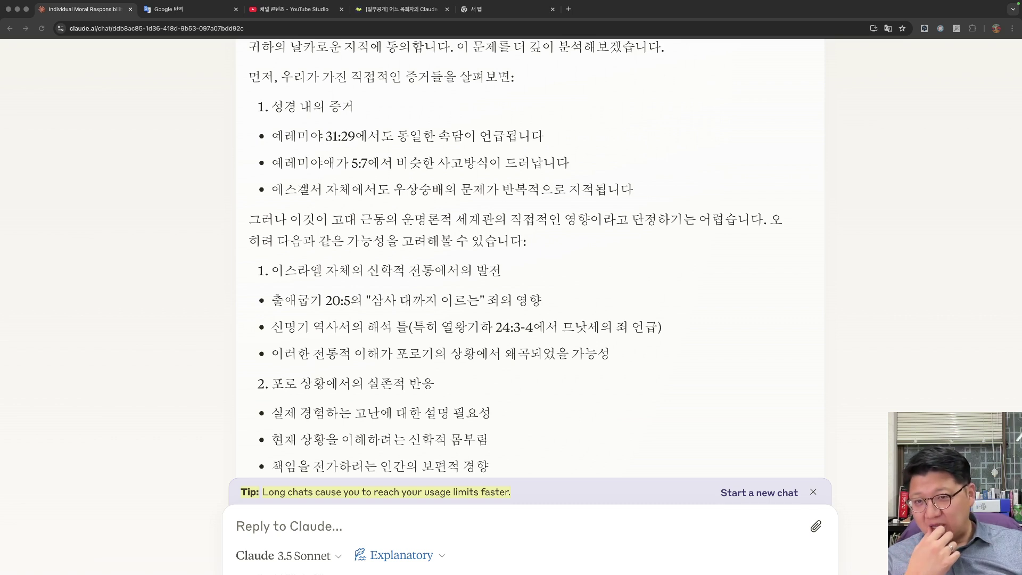
scroll(528, 266, "down", 1)
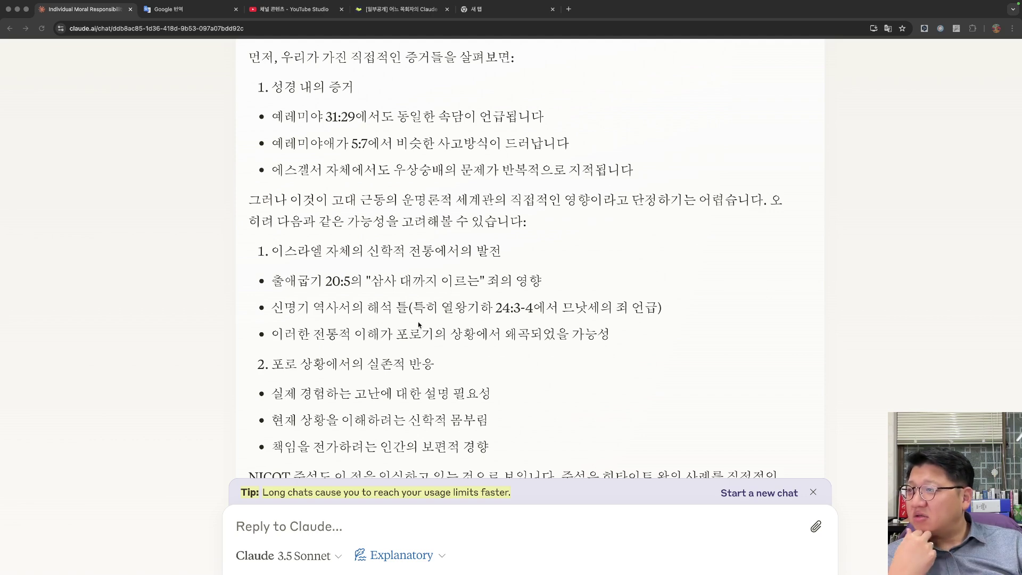
scroll(419, 325, "down", 2)
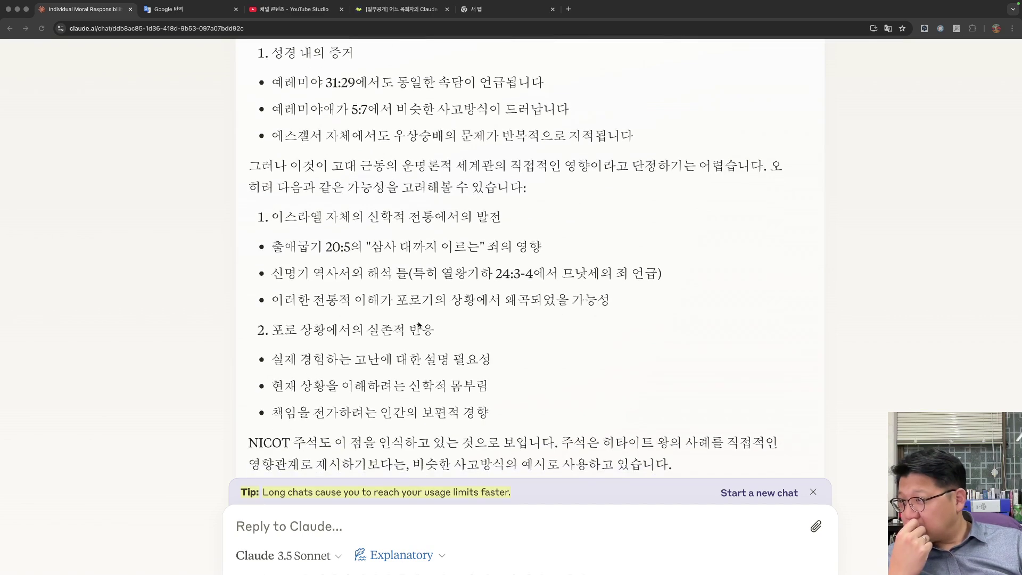
scroll(419, 324, "down", 2)
scroll(419, 324, "down", 4)
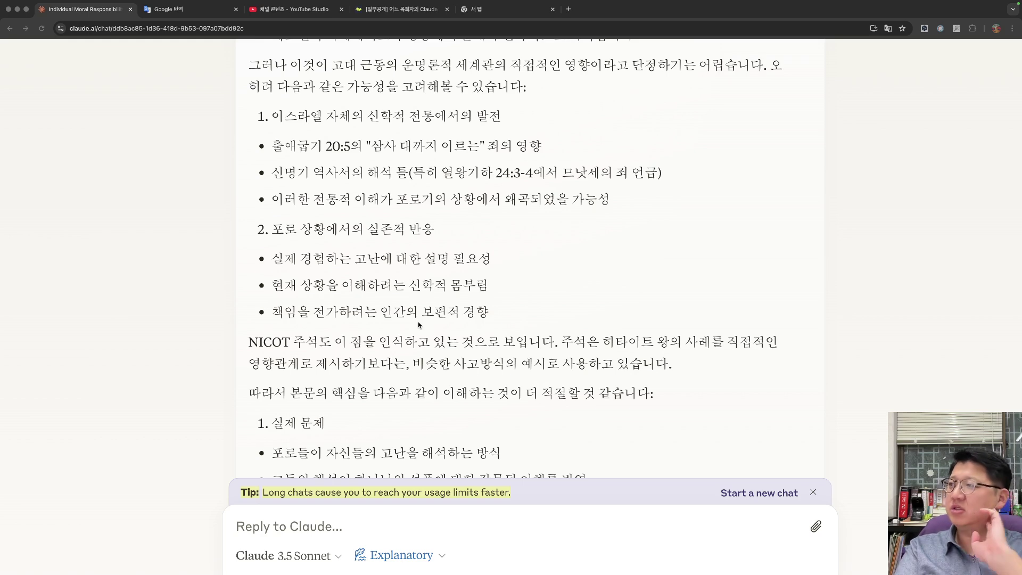
scroll(418, 325, "down", 5)
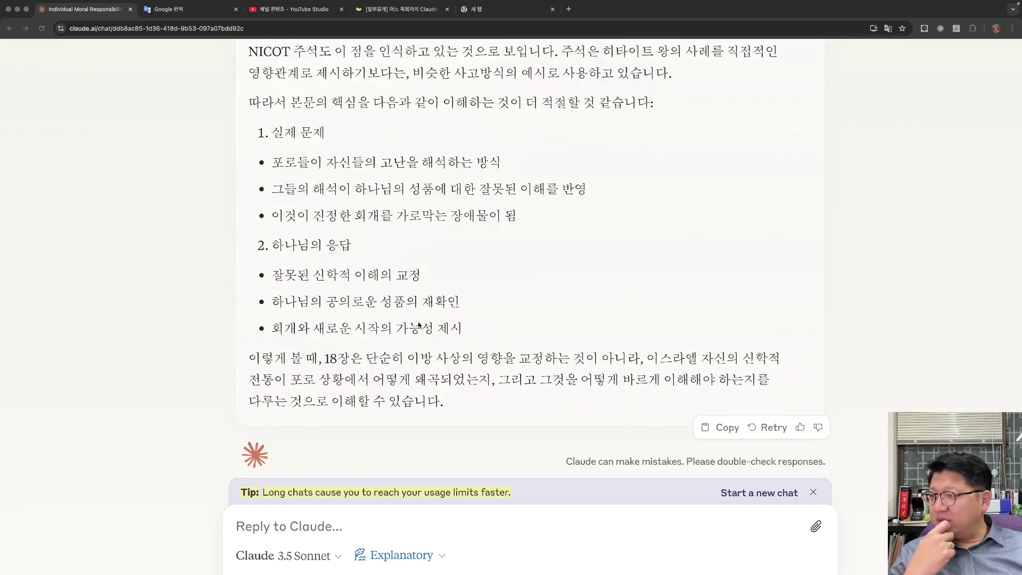
scroll(418, 325, "up", 4)
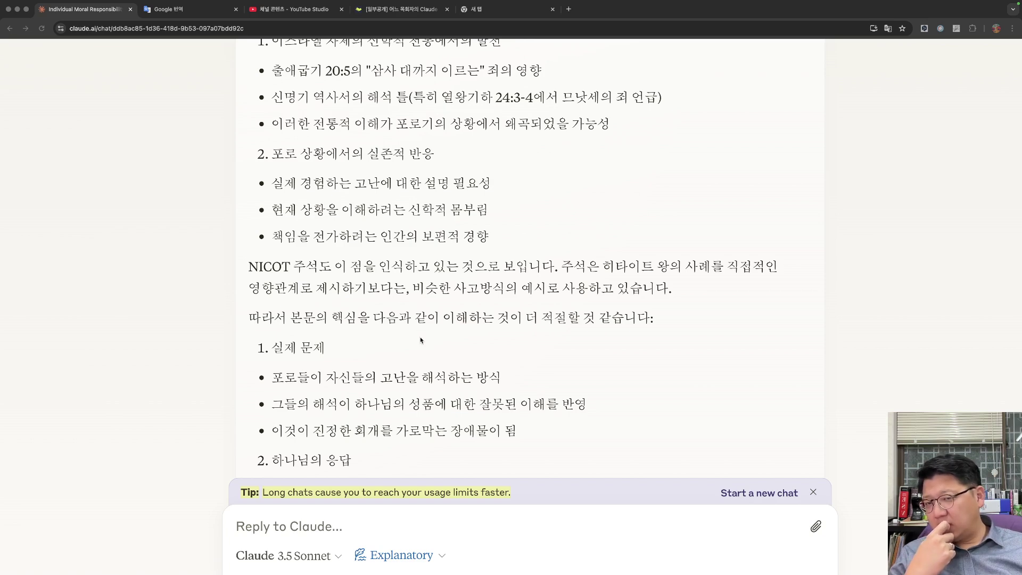
scroll(420, 339, "up", 3)
scroll(420, 340, "down", 6)
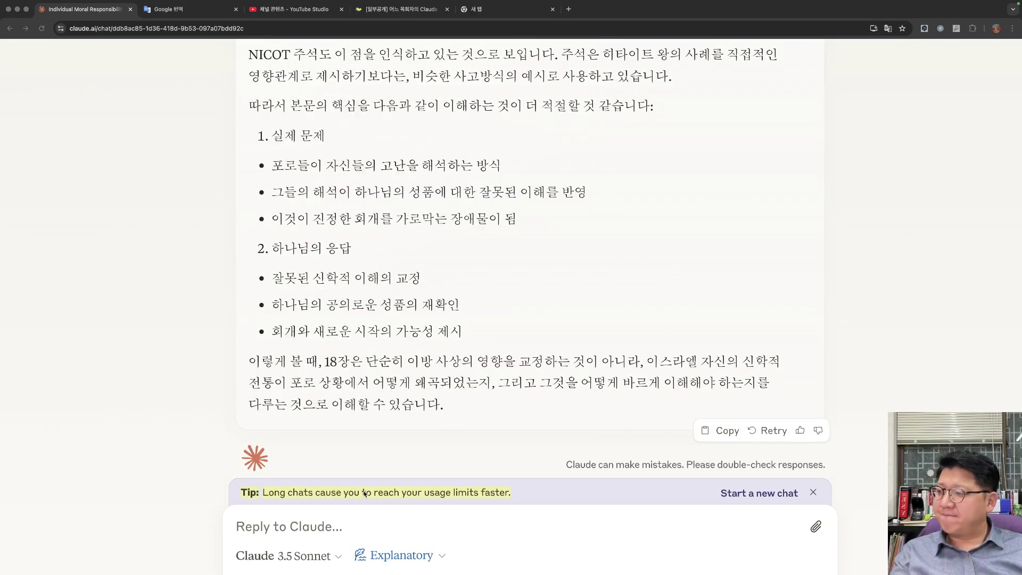
Start a new reply with "이제 보니 본문과 예레미야 등에서 언급된 이 속담은 결코 출애굽기나 신명기에서 언급된".
left_click(339, 537)
type("본문과 예레미야 등에서 언급된 이 속담은 결코")
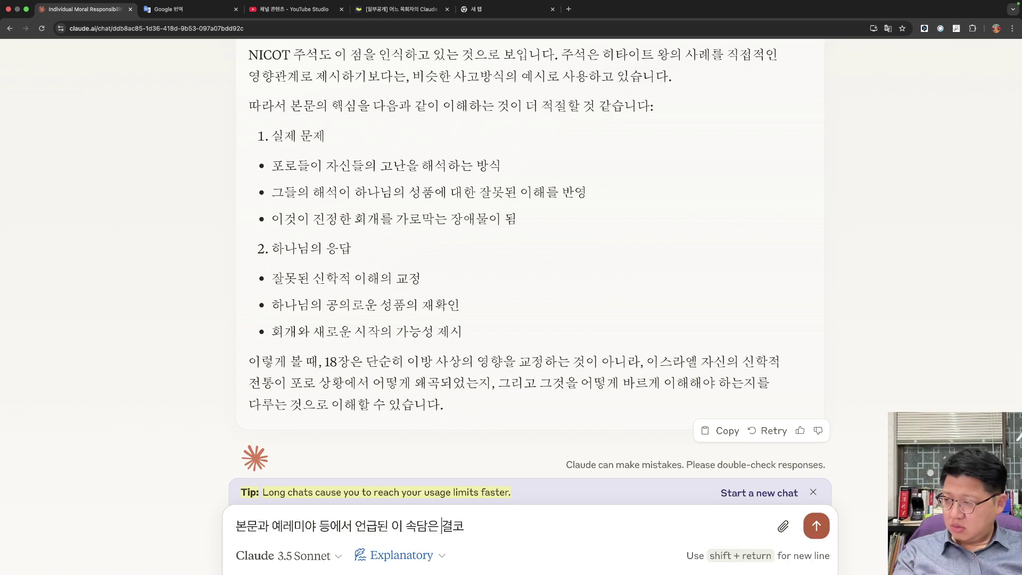
type("이제 보니 ")
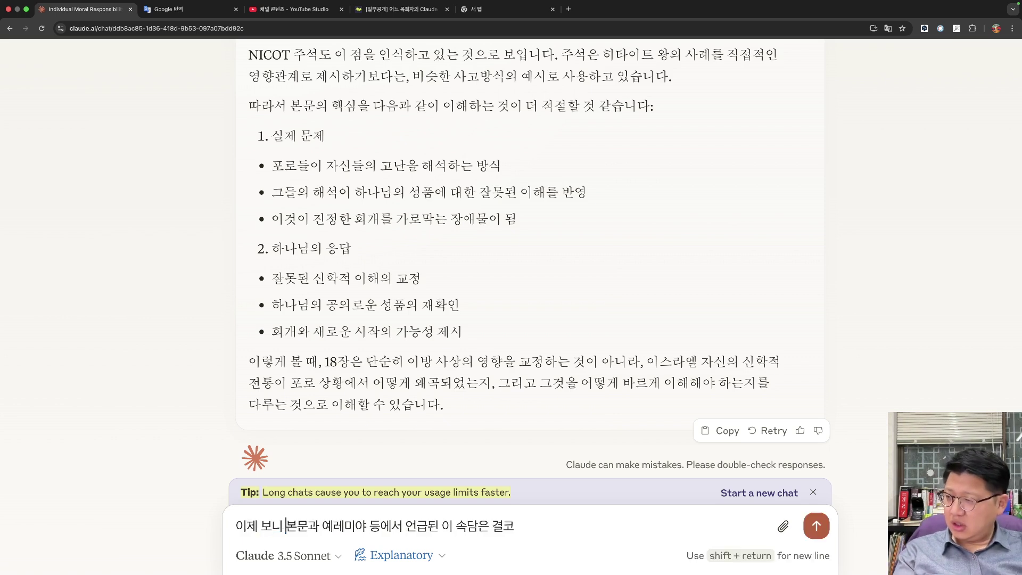
type(" 출애굽기나 시")
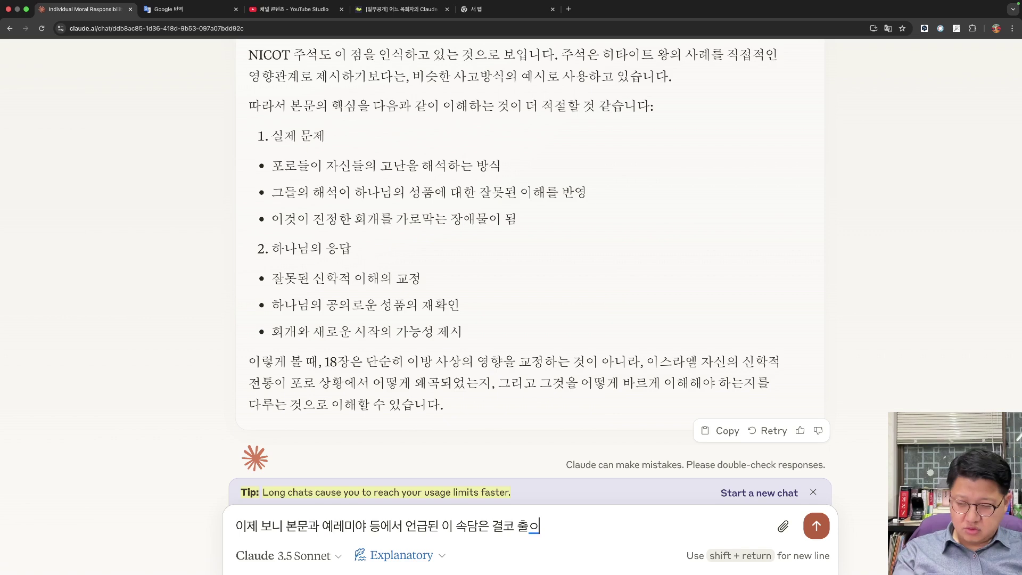
type("ㄴ명깅")
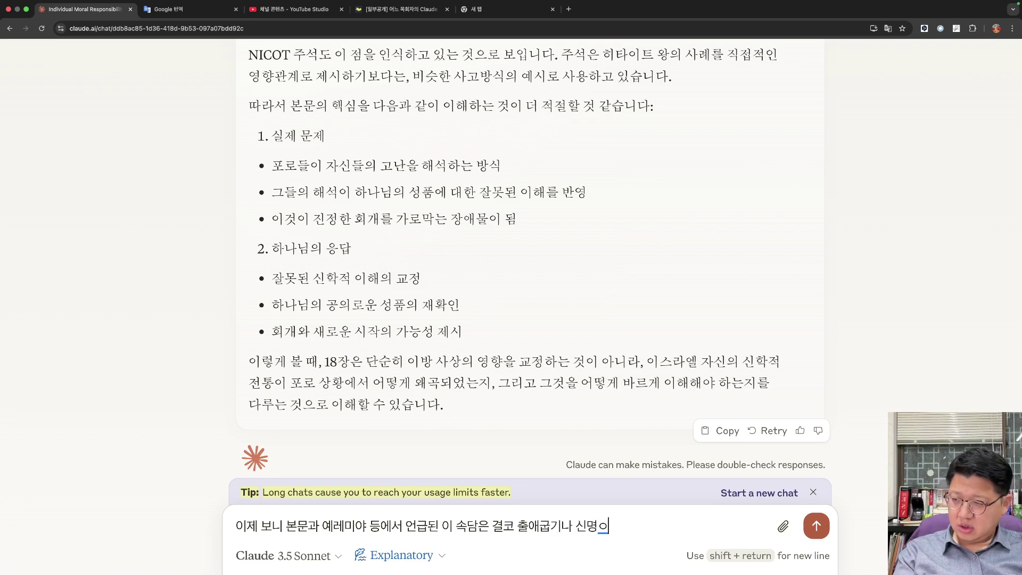
type("ㅔ서 언급된 ")
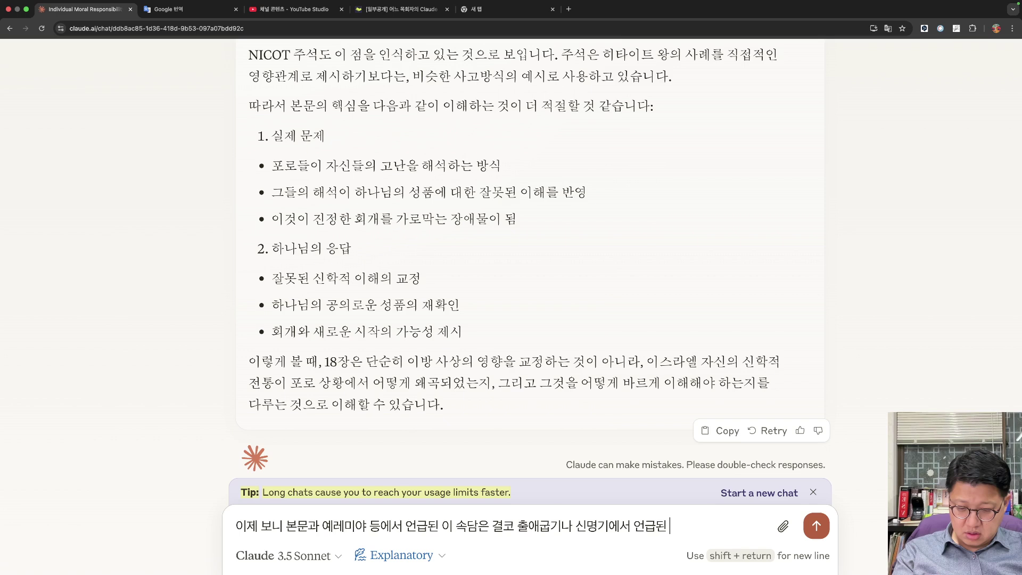
Continue the reply after "신명기에서 언급된" with "축복과 저주의", correcting the misspelled words.
type("축보과 젖")
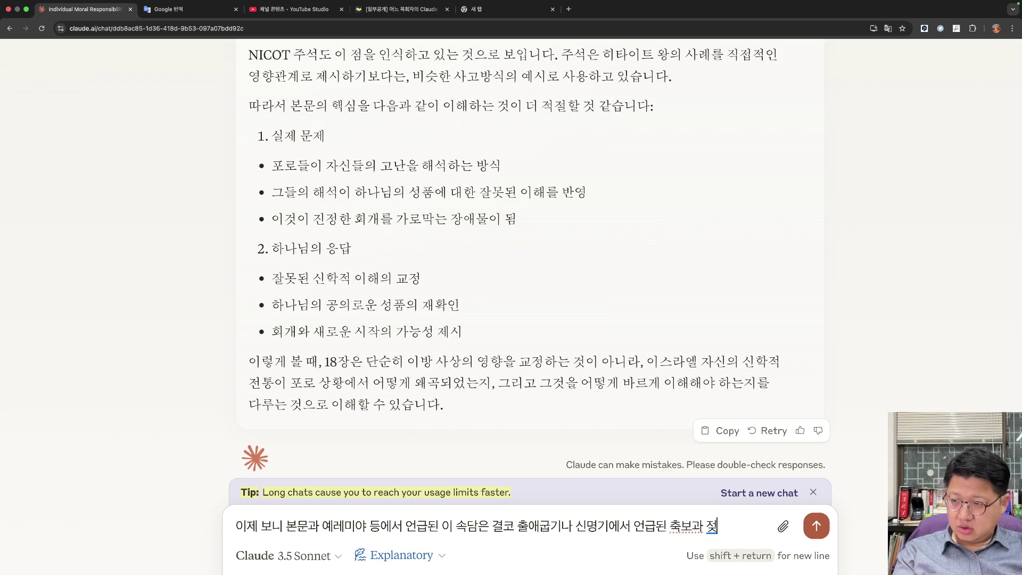
key("BackSpace")
key("BackSpace")
key("BackSpace")
key("BackSpace")
type("복과 저주의")
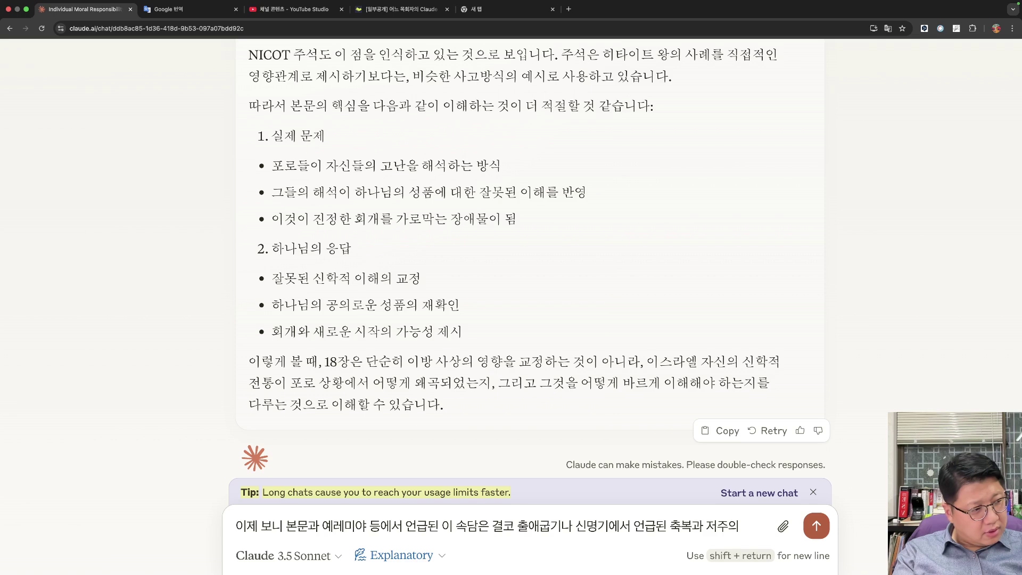
Complete the reply's first sentence with "삼사대까지의 영향과는 상관을 지으면 안되겠다.".
type(" 삼사대")
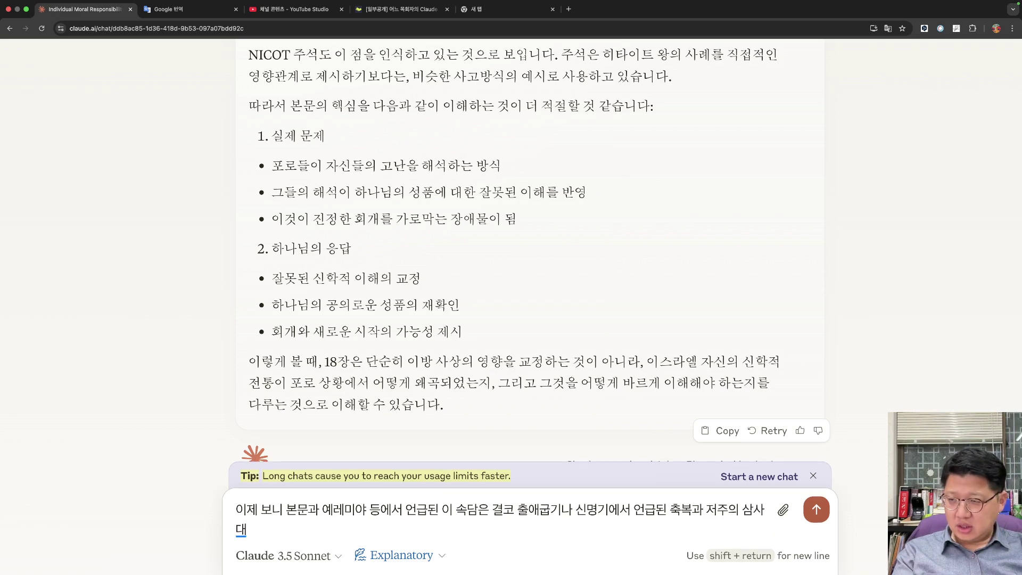
type(" 까지의 영향ㄱ")
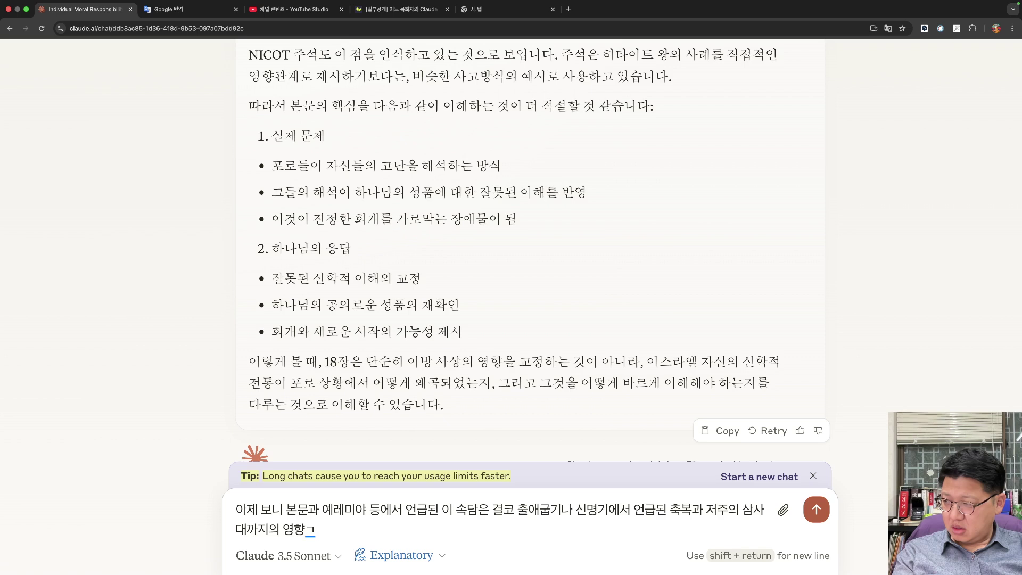
type("과는 상관")
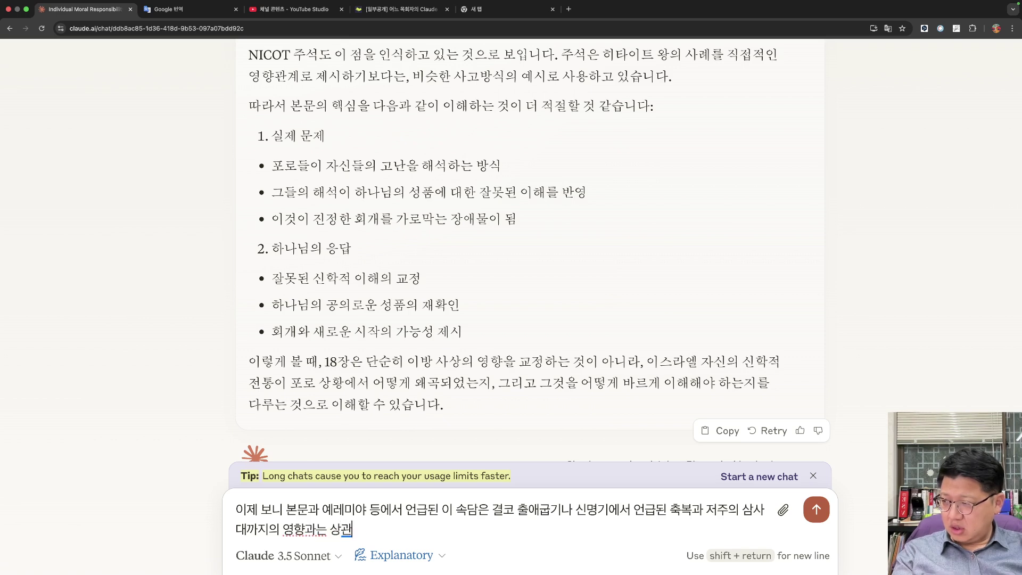
type("을 지으면 안되")
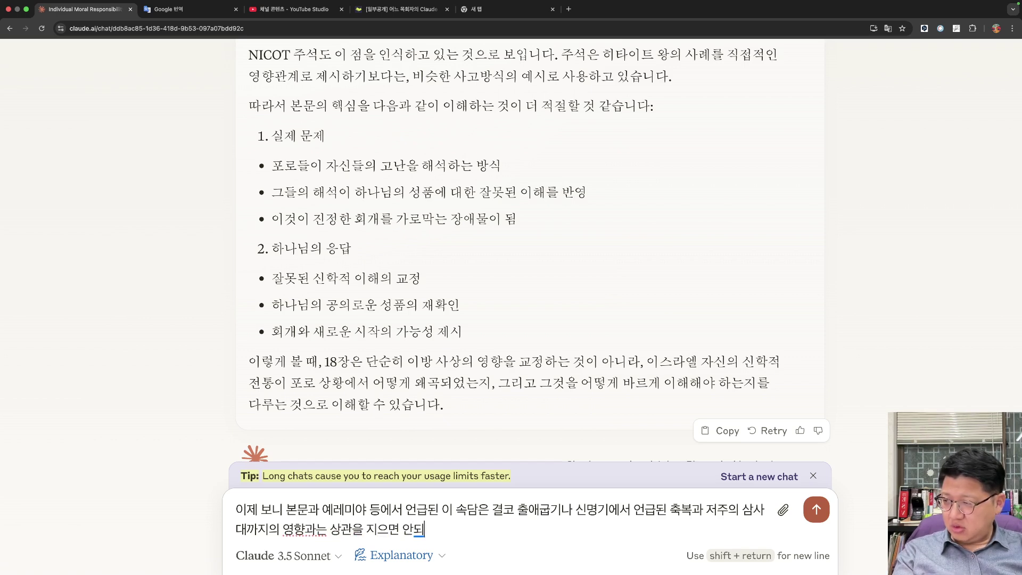
type("겠다.")
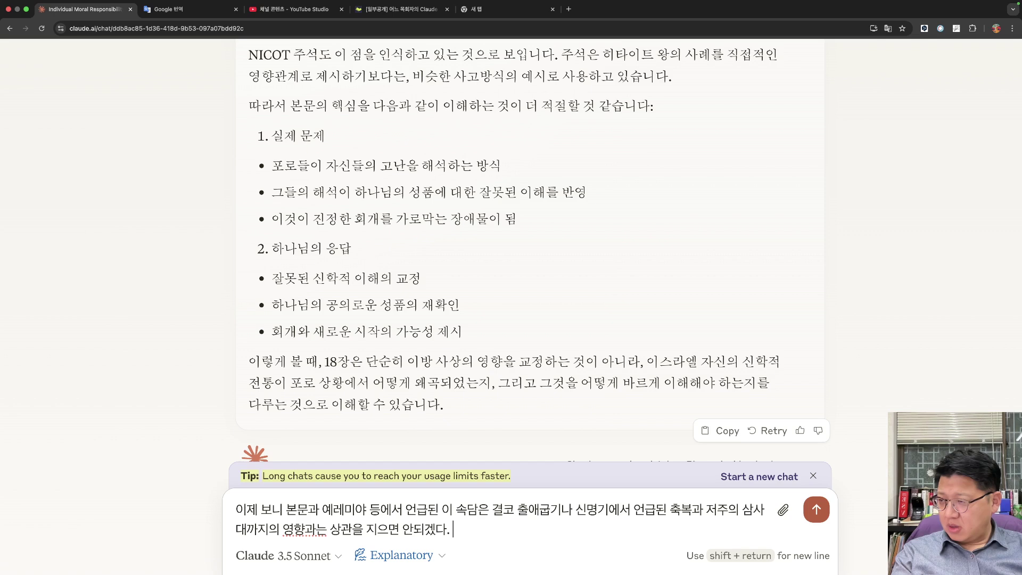
Begin the reply's second sentence with "여기의 속담은 철저히".
type(" 이 속담은")
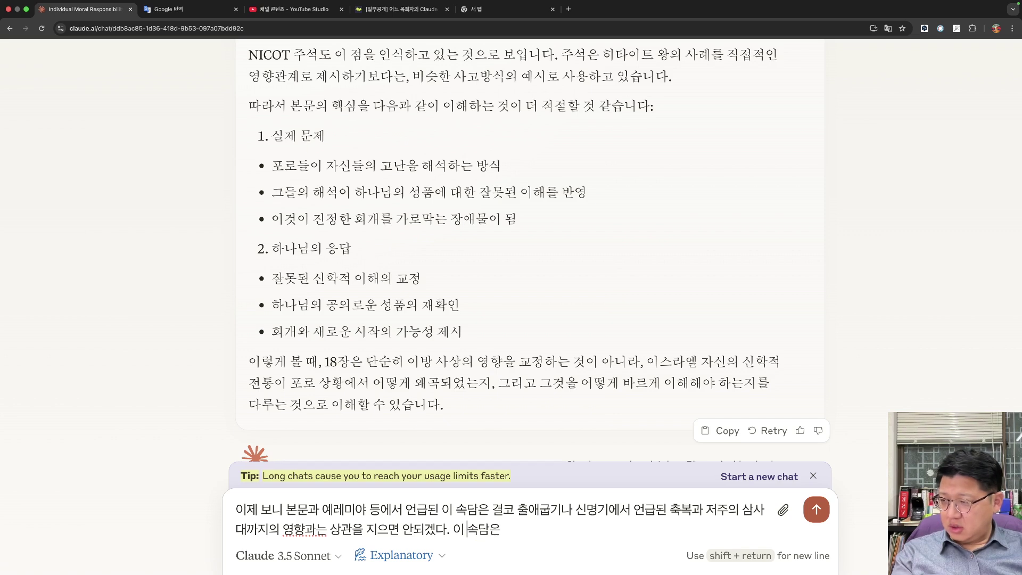
key("BackSpace")
type("여기의")
left_click(524, 529)
type("ㅊ")
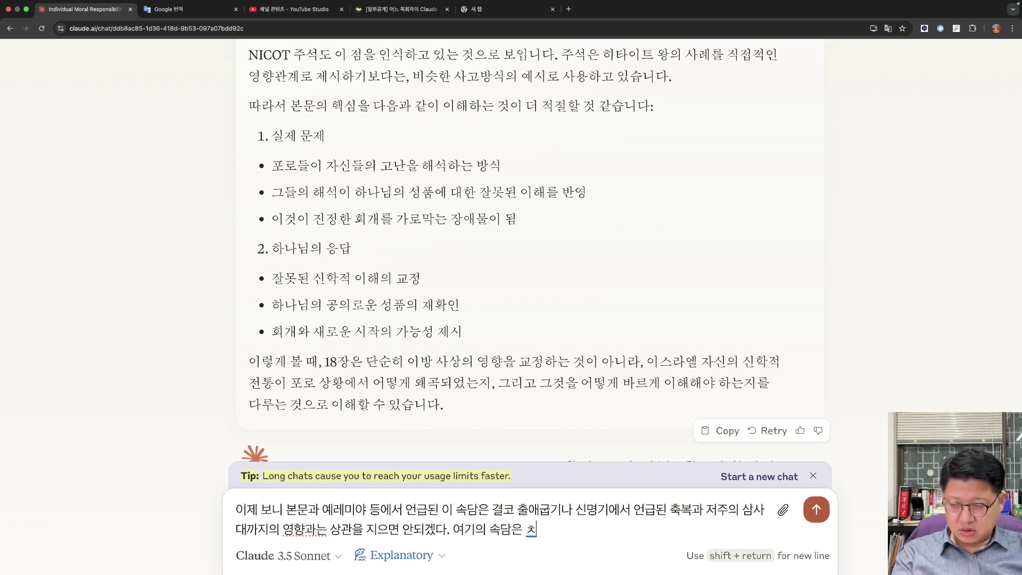
key("BackSpace")
type("철저히")
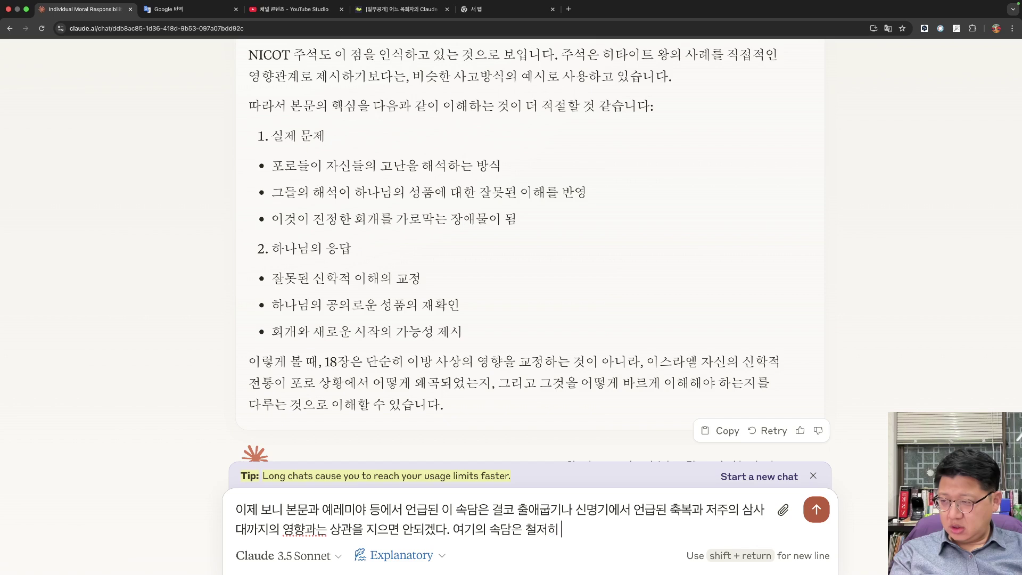
Continue the reply's second sentence after "철저히" with "이방 신앙적인 내용이며,".
type(" 이방")
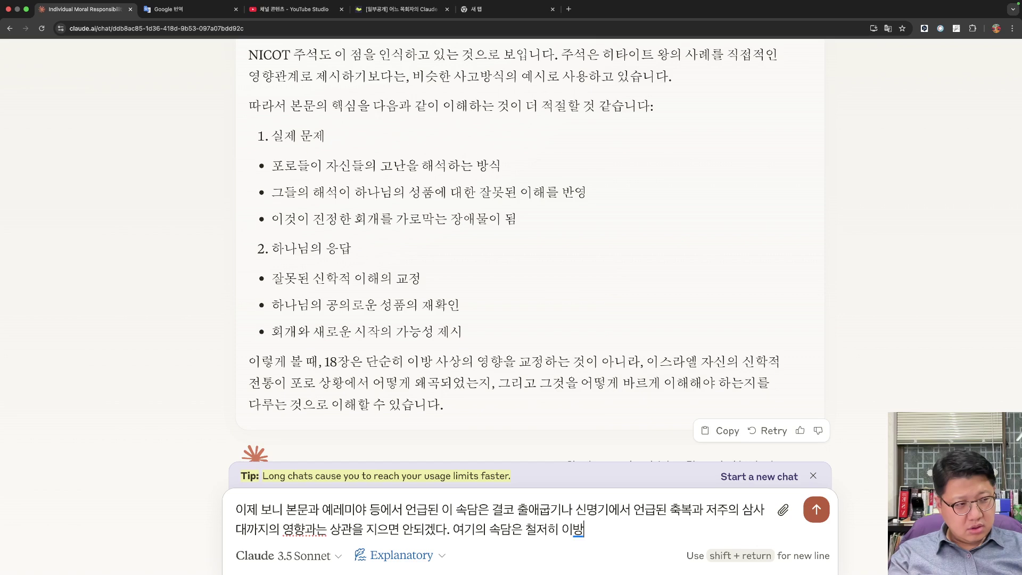
type("신앙에 영향력")
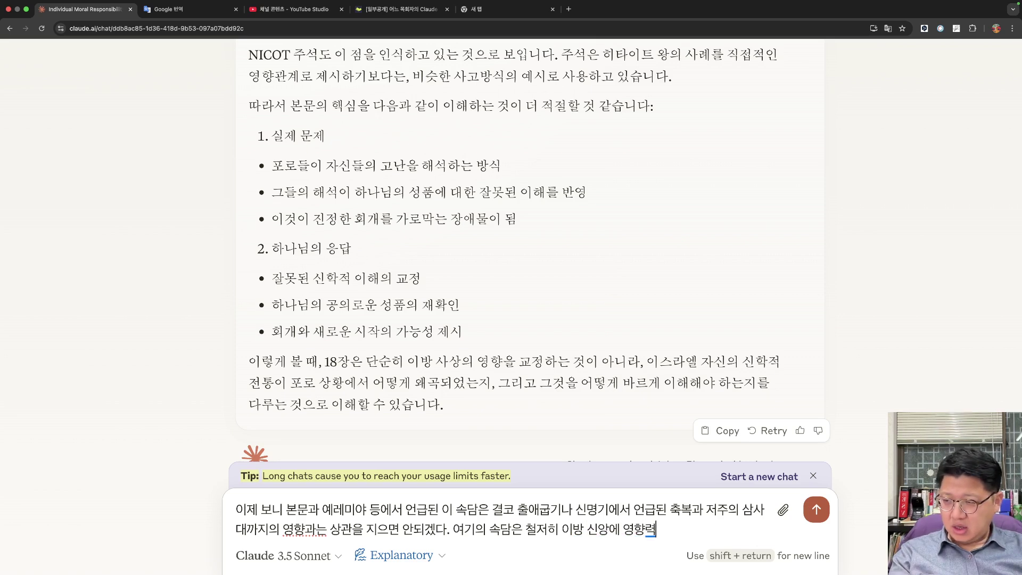
type("에")
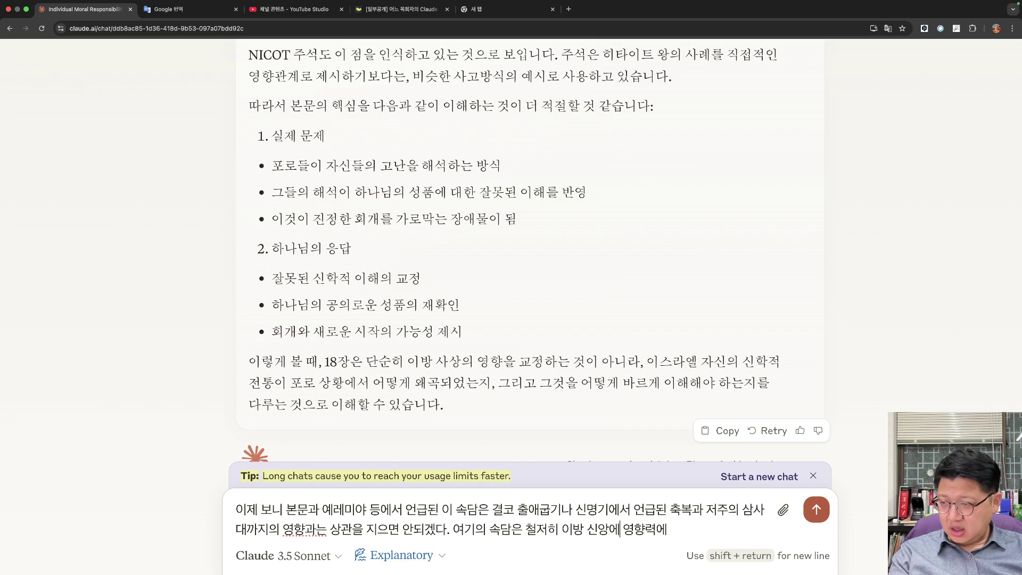
key("BackSpace")
key("BackSpace")
key("BackSpace")
key("BackSpace")
key("BackSpace")
key("BackSpace")
key("BackSpace")
type("적")
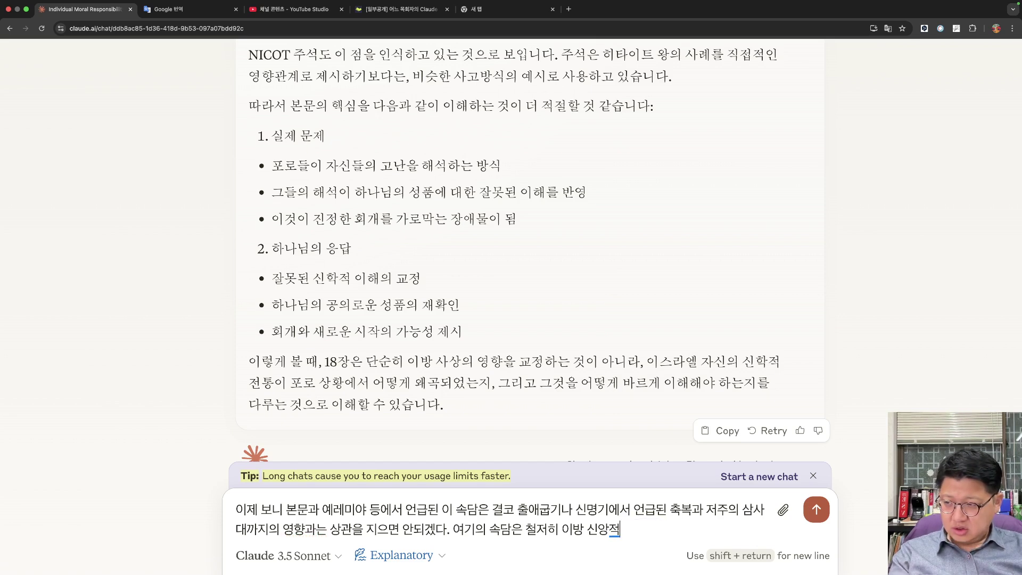
type("인 내용임")
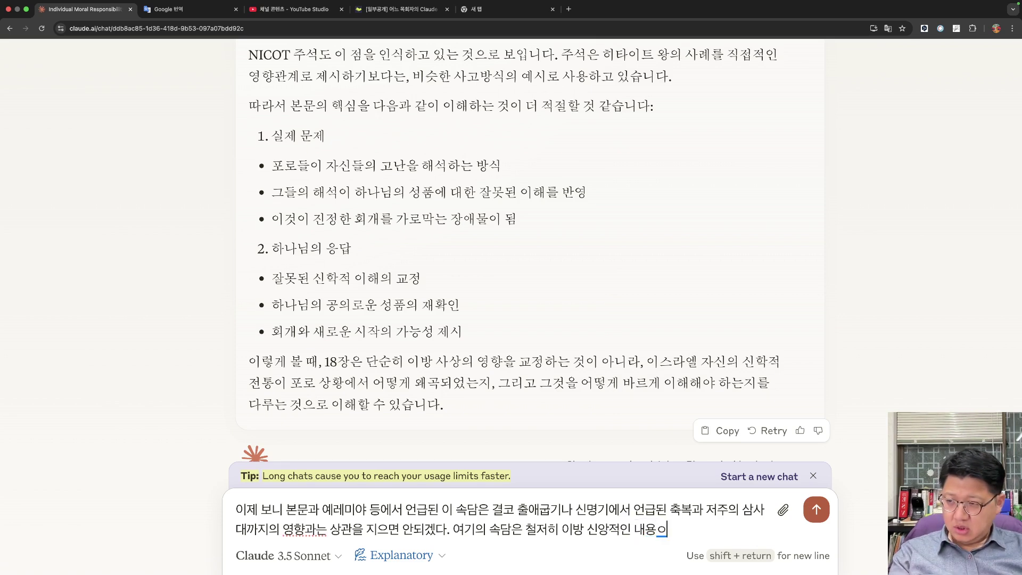
type("며, 이")
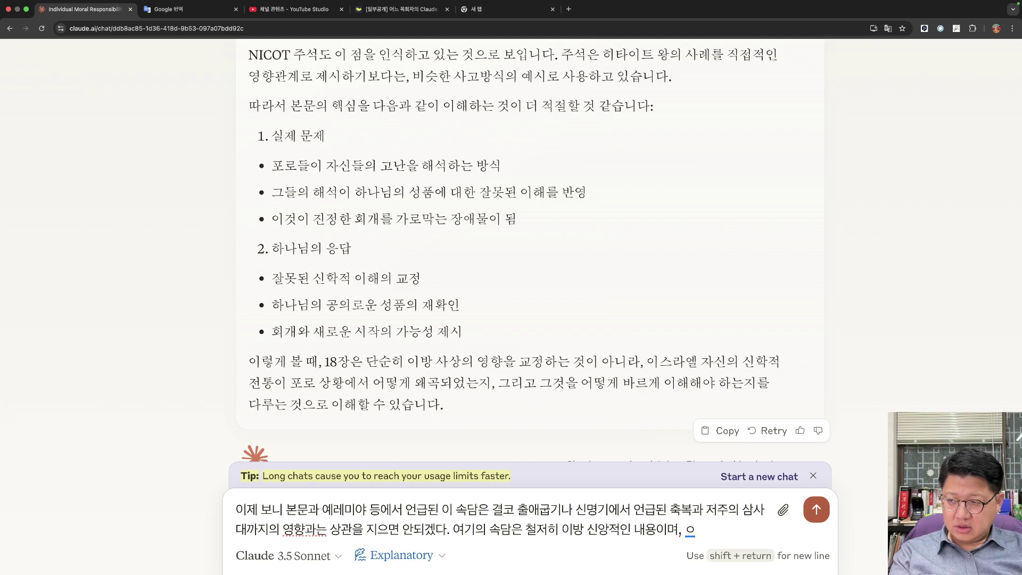
Add "에스겔서의 맥락에서 볼 때에" to the reply after "내용이며,".
type("에스겔서의 맬")
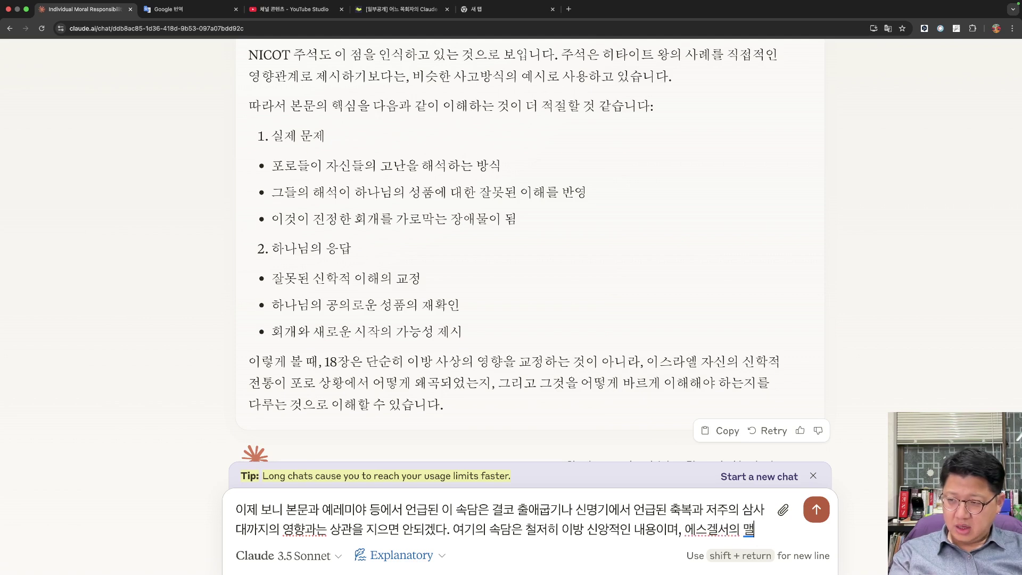
key("BackSpace")
type("맥락에서 볼 때에")
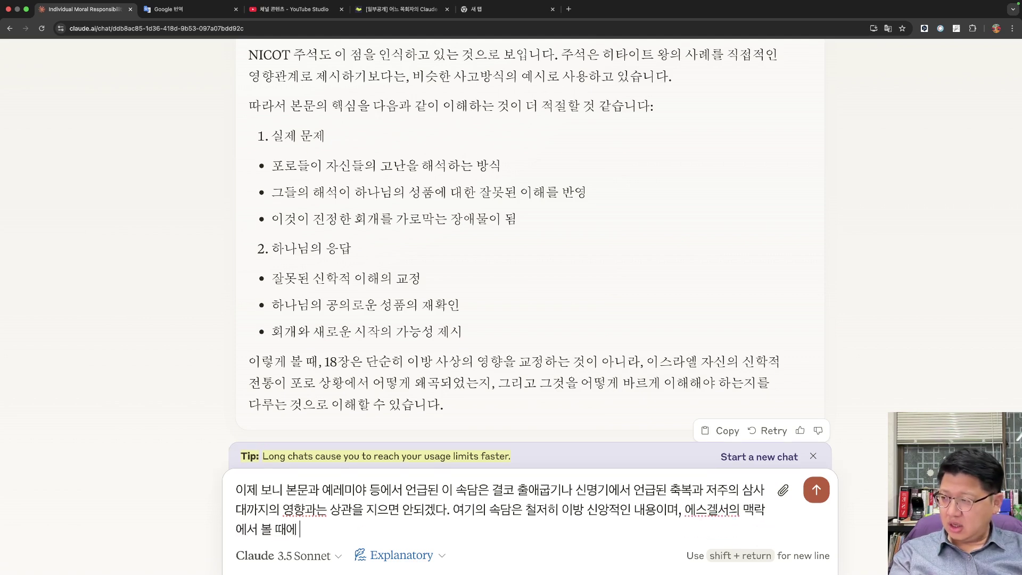
Cut the phrase "에스겔서의 맥락에서 볼 때에" from the end of the reply, keeping it copied for reuse.
key("shift+Left")
key("shift+Left")
key("shift+Left")
key("shift+Left")
key("shift+Left")
key("shift+Left")
key("shift+Left")
key("shift+Left")
key("shift+Left")
key("shift+Left")
key("shift+Left")
key("shift+Left")
key("shift+Left")
key("shift+Left")
key("shift+Left")
key("super+c")
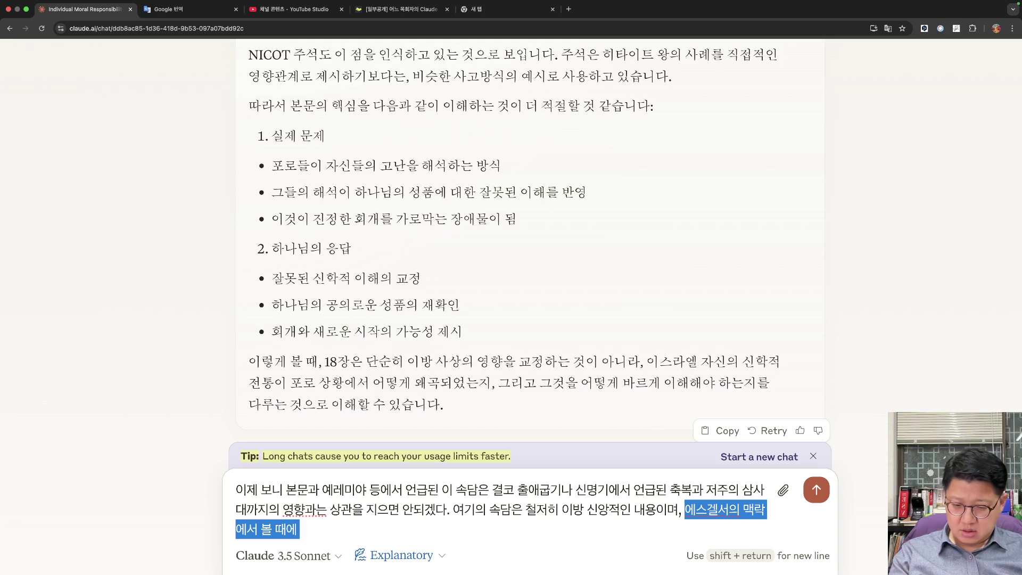
key("BackSpace")
Insert "우상숭배에대한 고발이 강력하게 나타나는" before "철저히", followed by the copied phrase "에스겔서의 맥락에서 볼 때에".
key("alt+Left")
key("alt+Left")
key("alt+Left")
key("alt+Left")
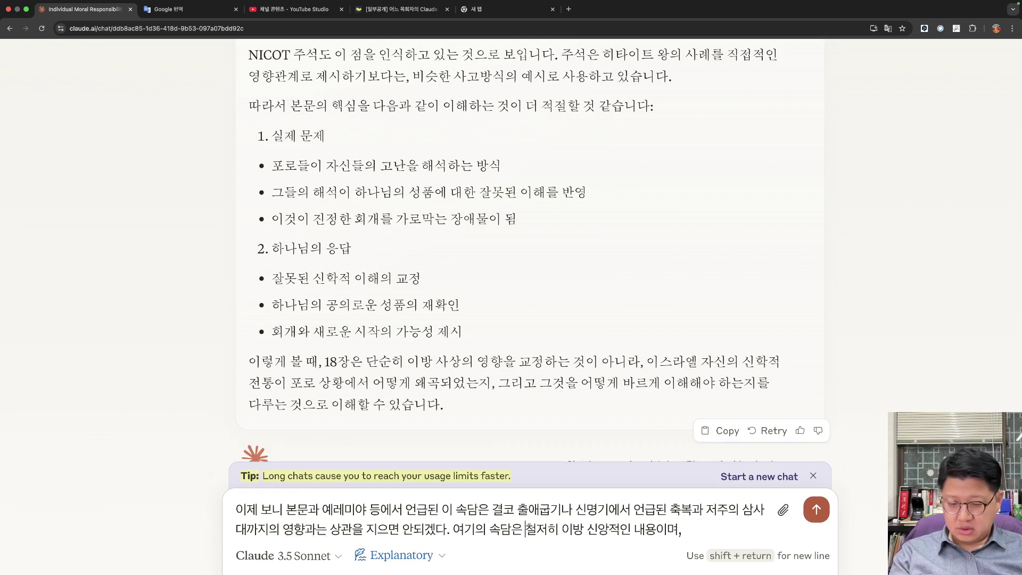
type("우상숭배에대한 ")
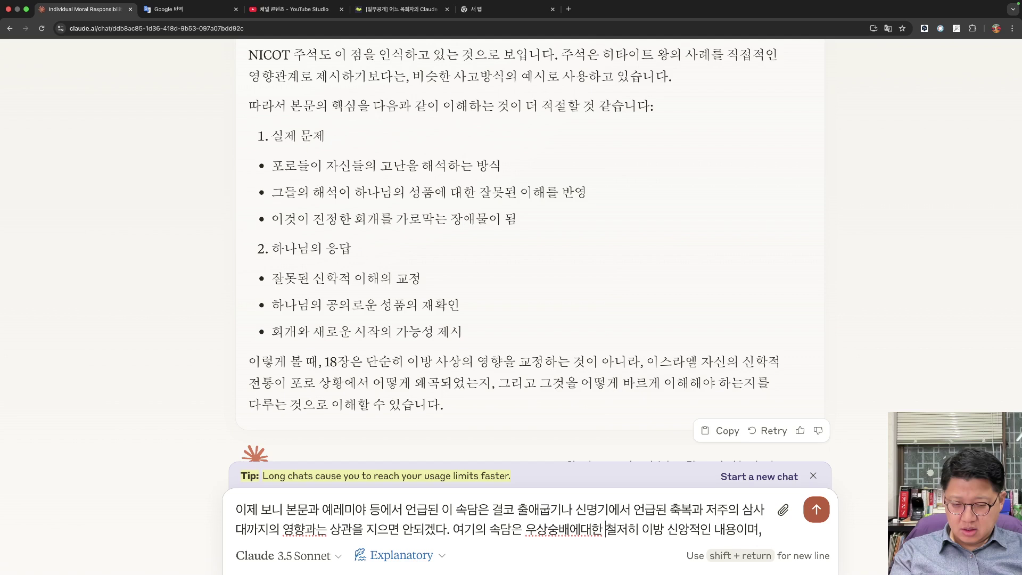
type("고발이")
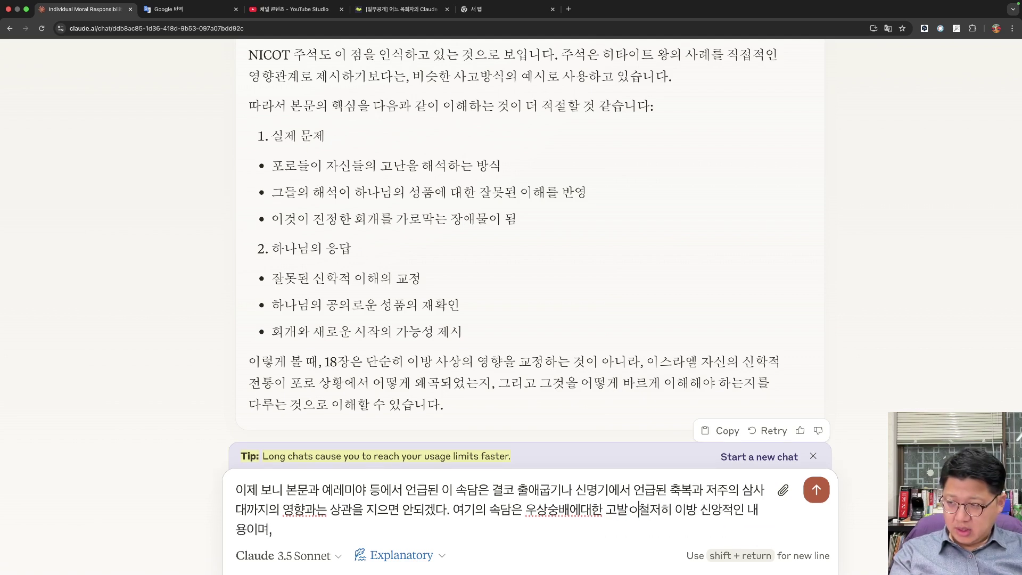
type(" 강력하게 나타나는")
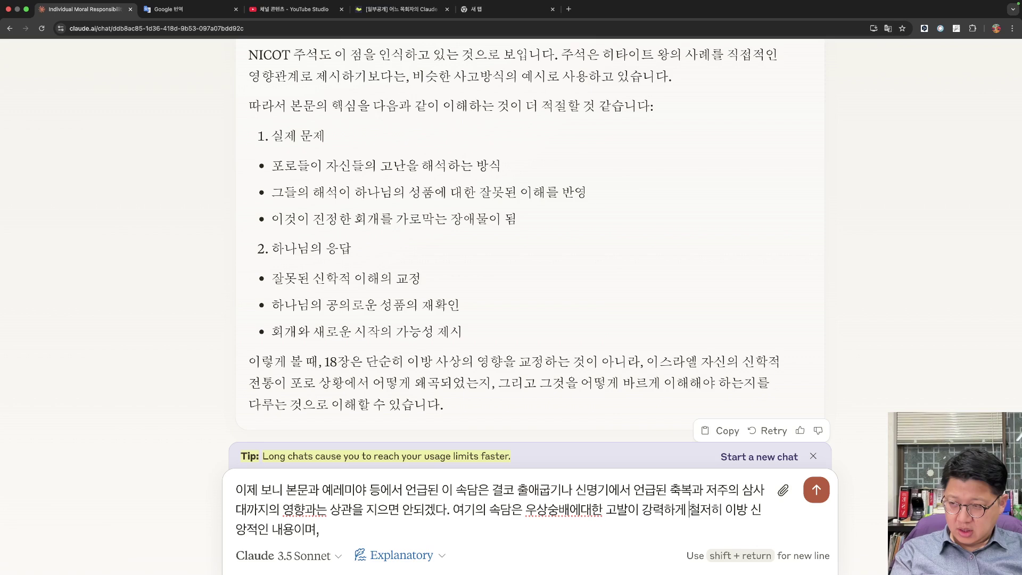
key("super+v")
Correct the mistyped word before "에스겔서의" to "나타나는".
key("Left")
key("Left")
key("Left")
key("Left")
key("Left")
key("Left")
key("Left")
key("Left")
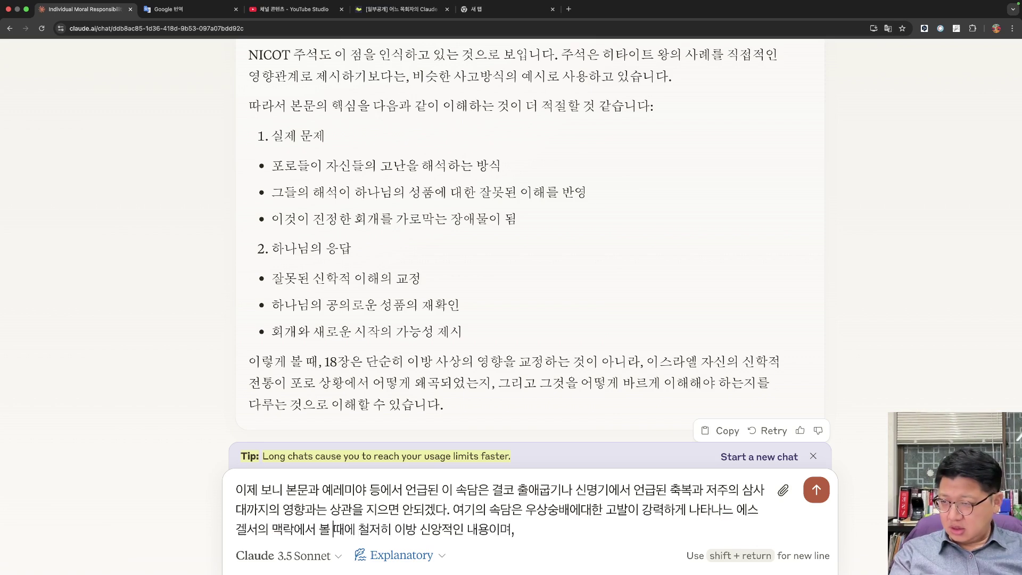
left_click(747, 509)
key("Left")
key("Left")
key("BackSpace")
type("는")
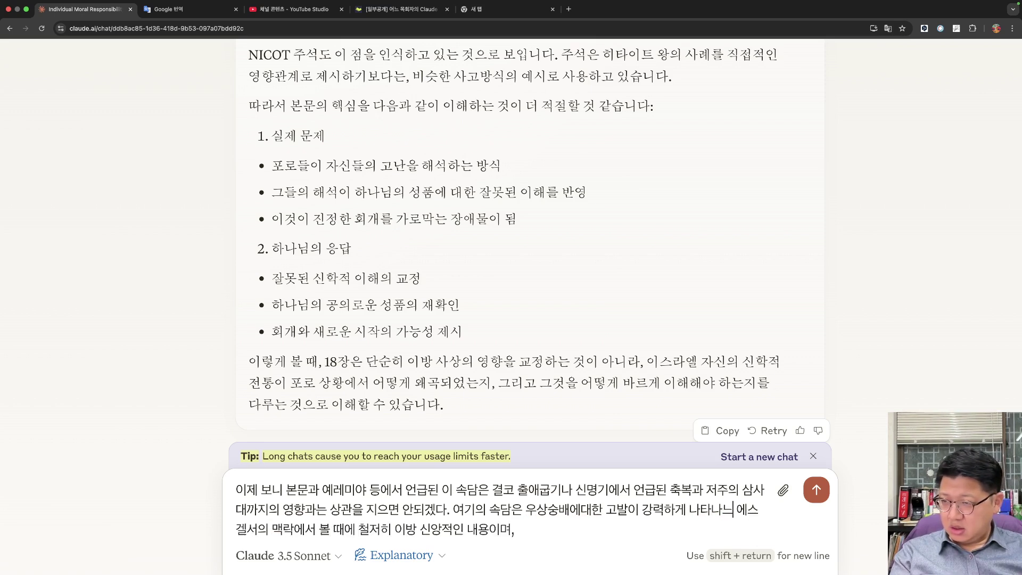
key("Right")
key("Right")
Reword the end of the second sentence after "철저히" to "이방신앙을 바탕으로 하는 것으로 보인다.".
left_click(315, 528)
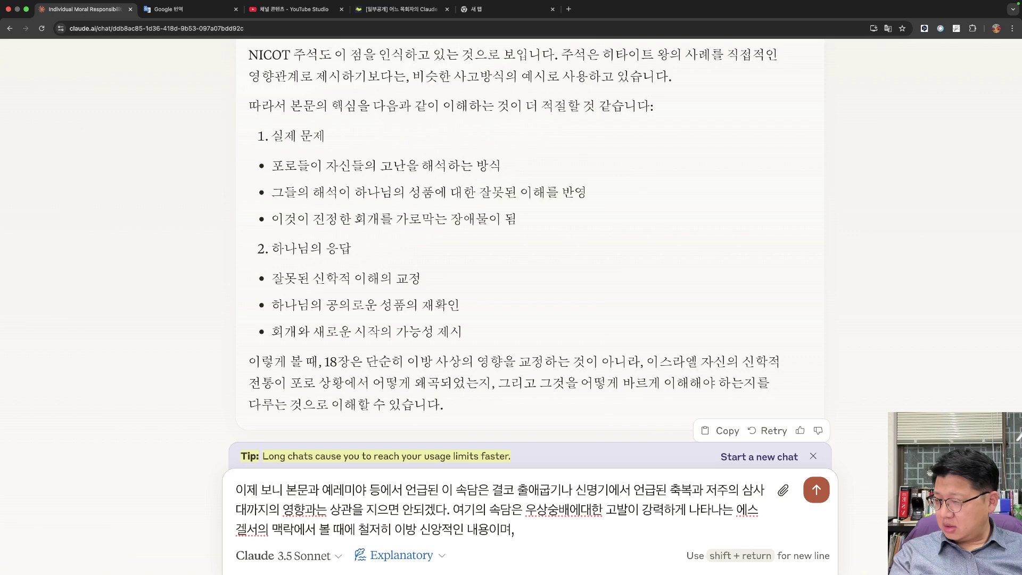
key("alt+Right")
key("alt+Right")
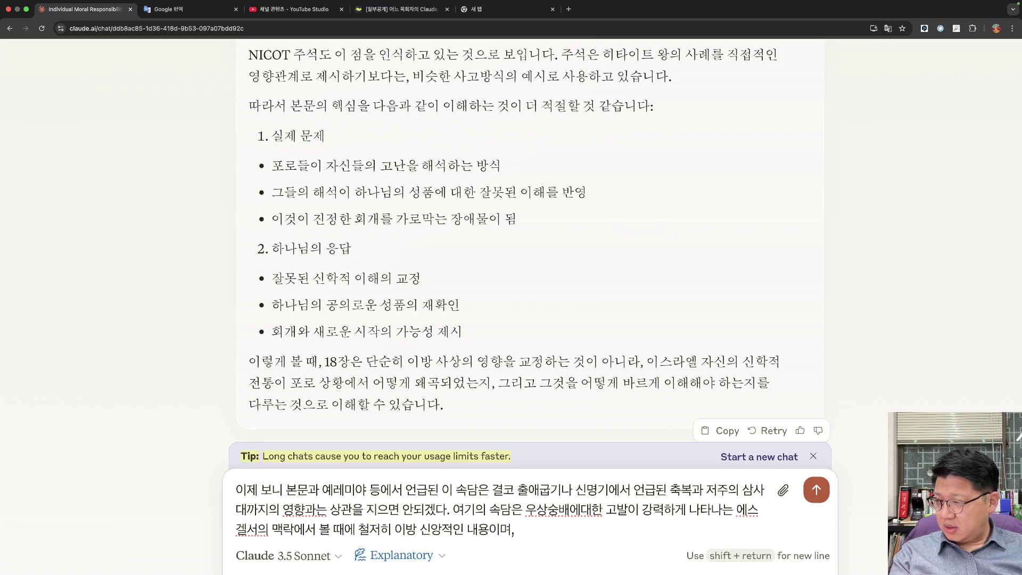
key("Right")
key("Right")
key("Right")
key("Delete")
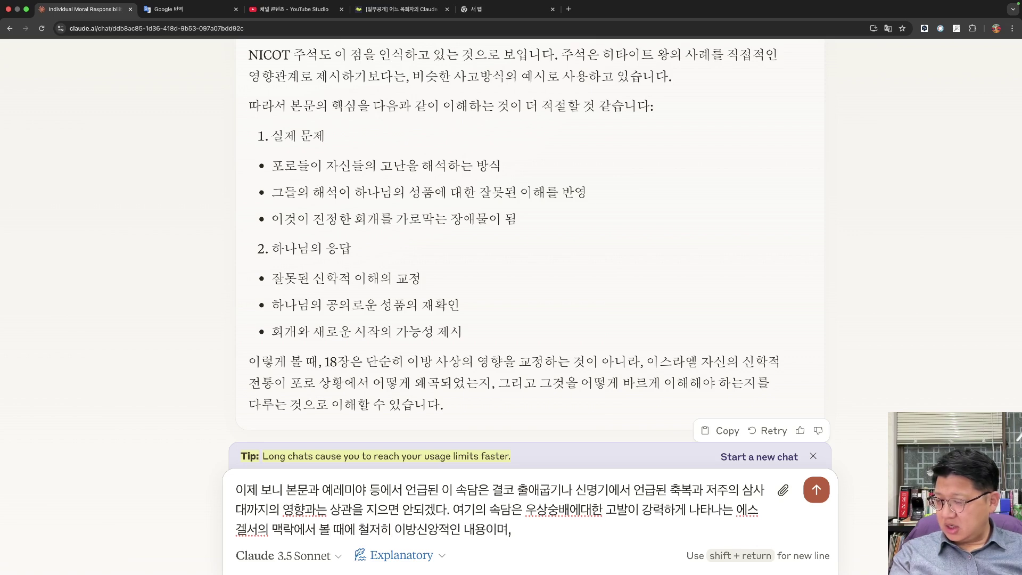
type("을 ㅂ")
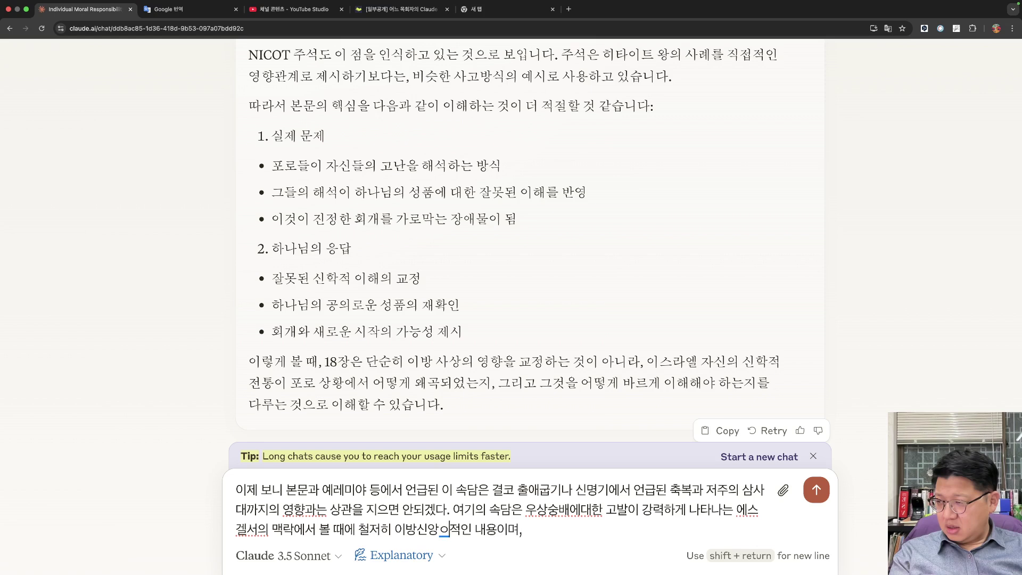
type("ㅏ탕으로 하는 ")
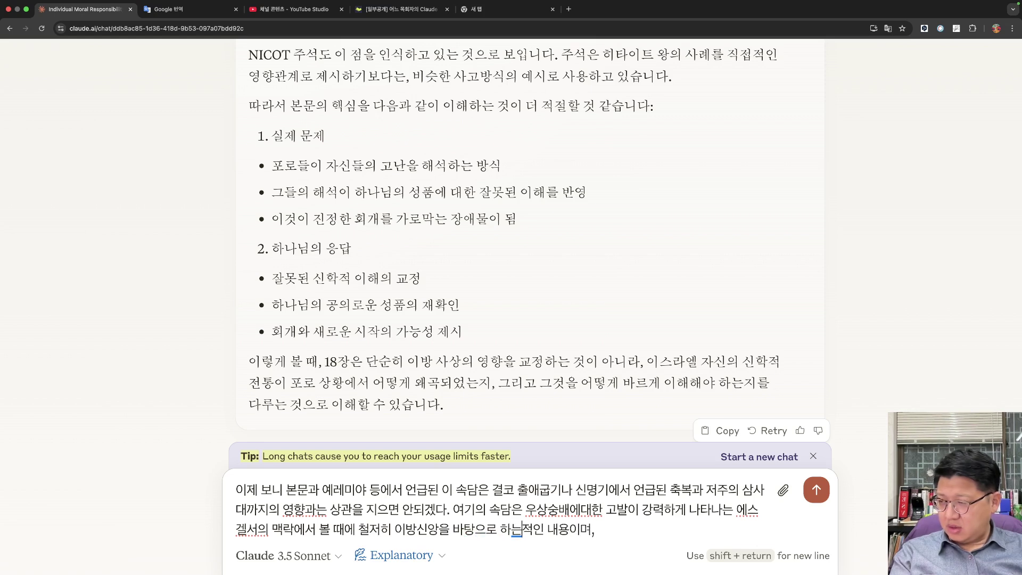
type("것을")
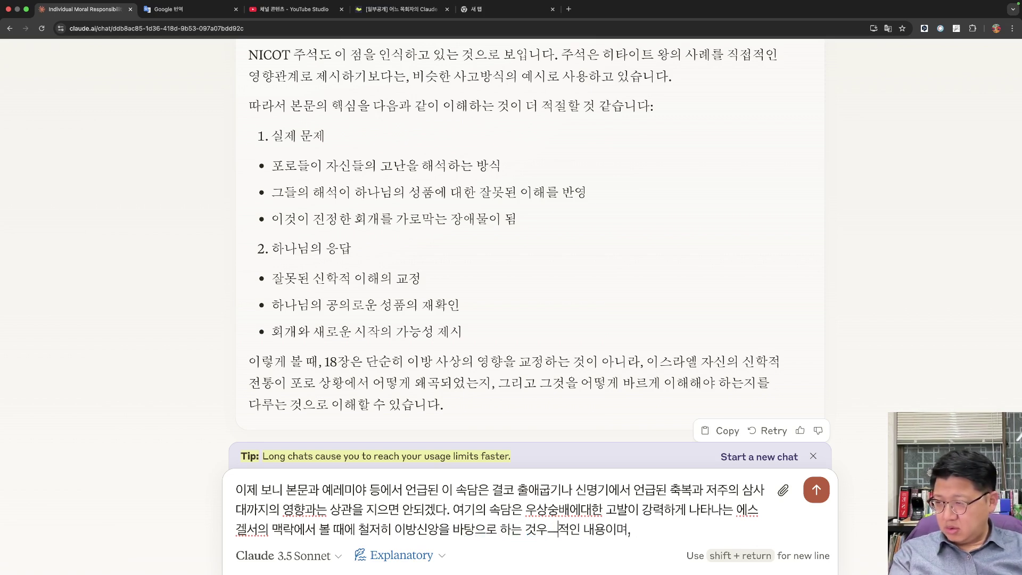
key("BackSpace")
type("로 보인다.")
key("shift+super+Right")
key("BackSpace")
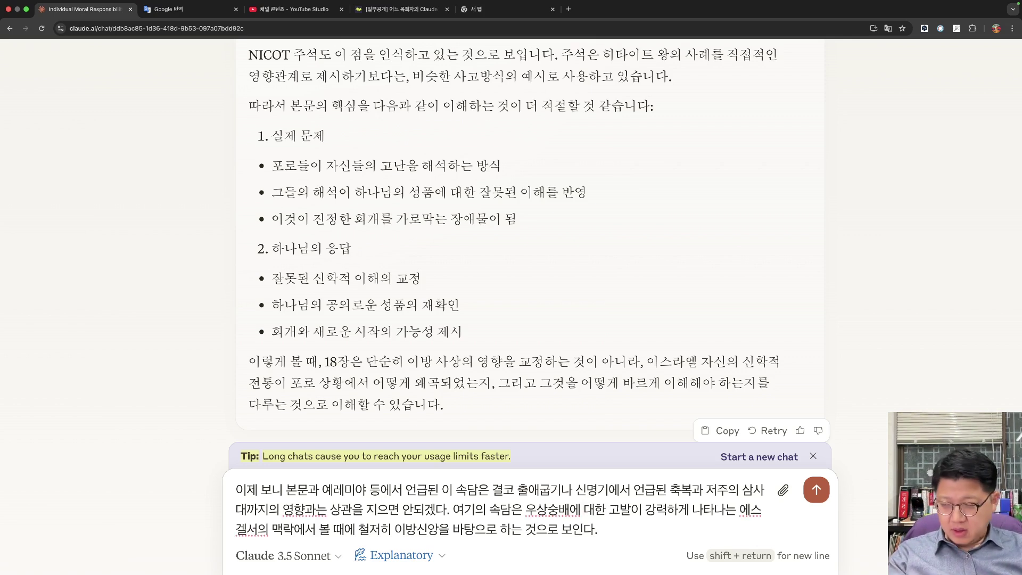
Start a new line in the reply with "현대 그리스도인".
key("shift+Return")
type("현대 그리스")
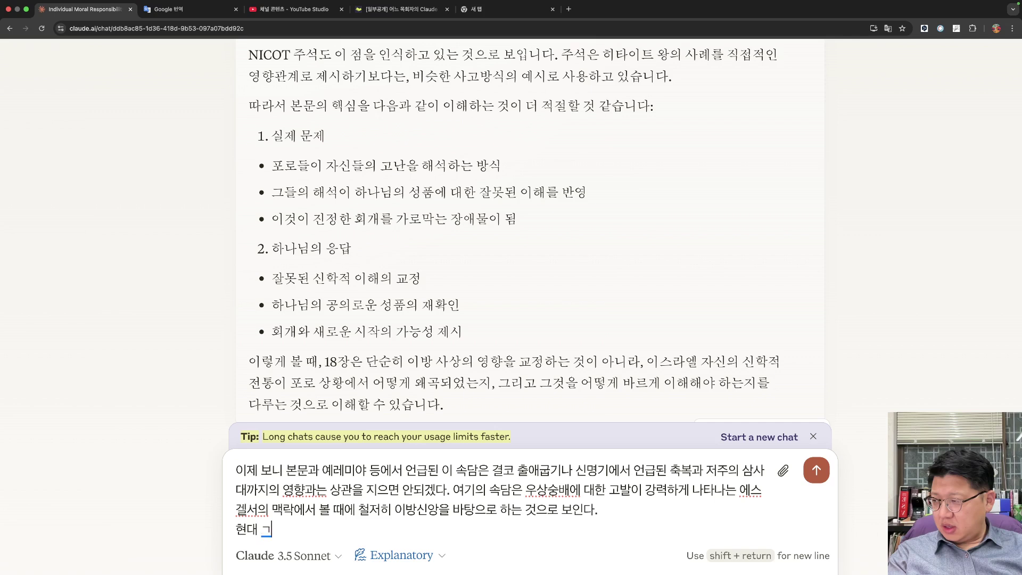
key("BackSpace")
key("BackSpace")
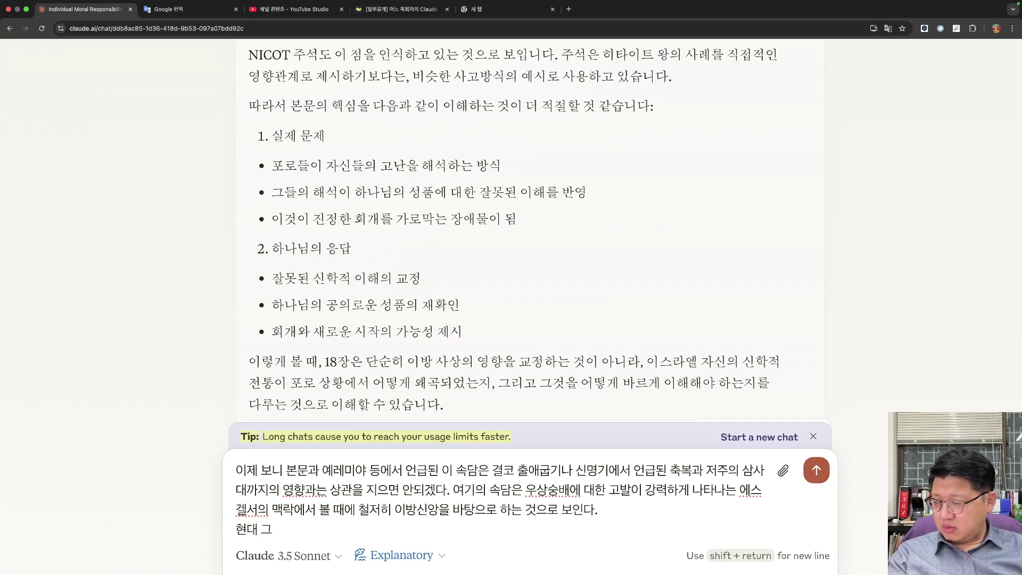
key("BackSpace")
key("BackSpace")
type("신앙")
key("BackSpace")
key("BackSpace")
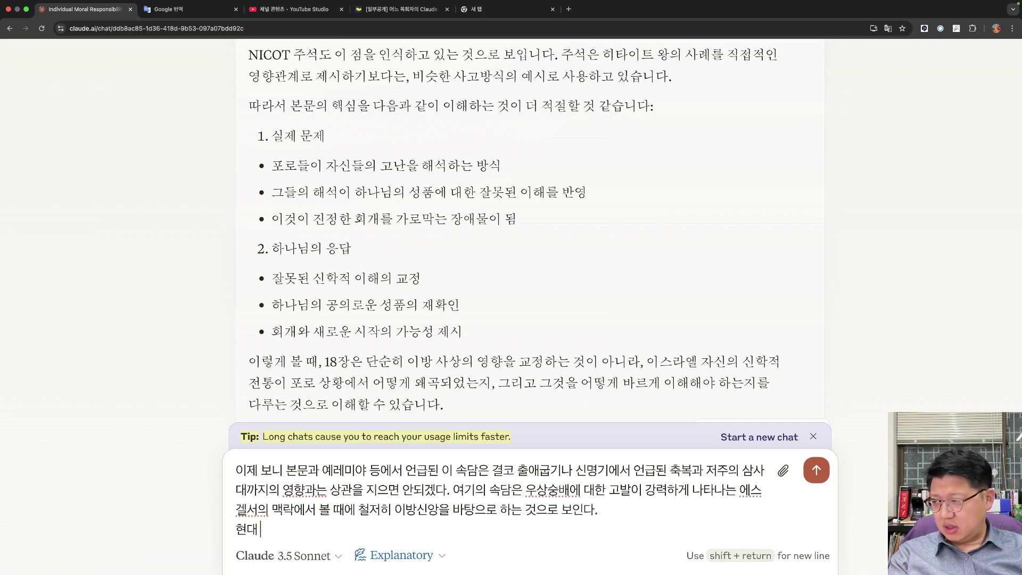
type("교회")
key("BackSpace")
key("BackSpace")
type("그")
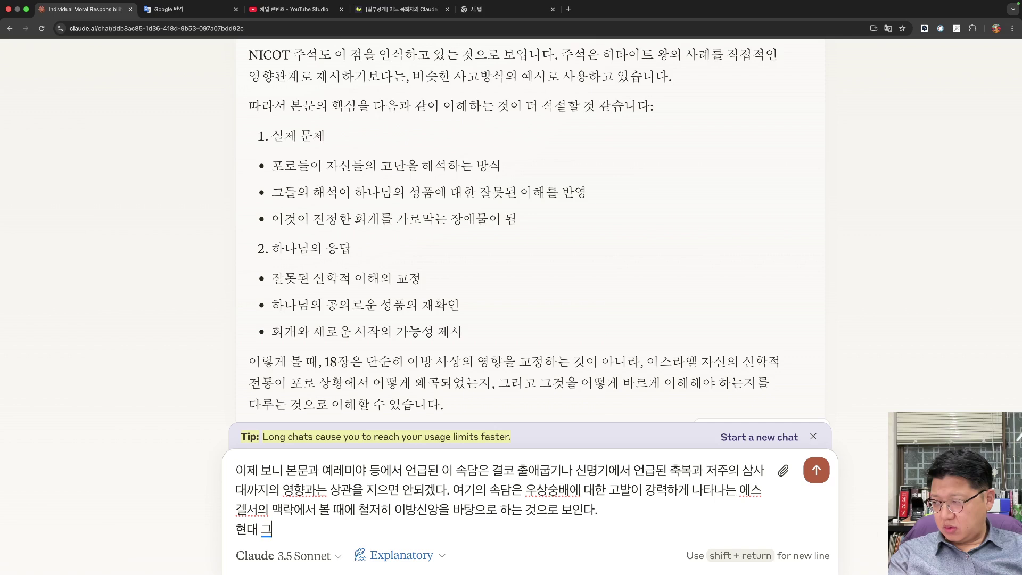
type("리스도인")
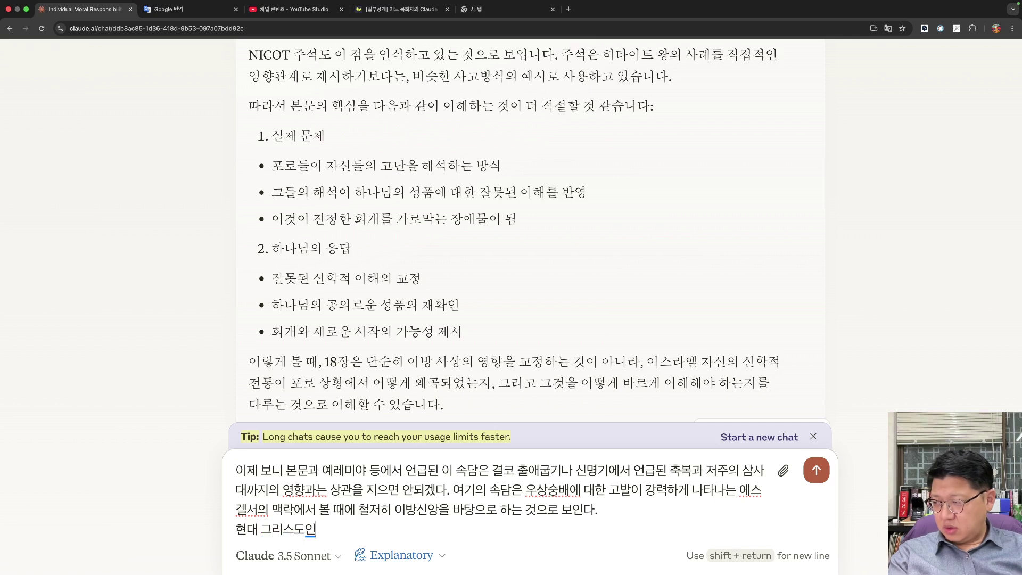
Extend the new line after "현대 그리스도인" with "들에게 적용점을 찾는다면,".
type("들에게 적용점을 채")
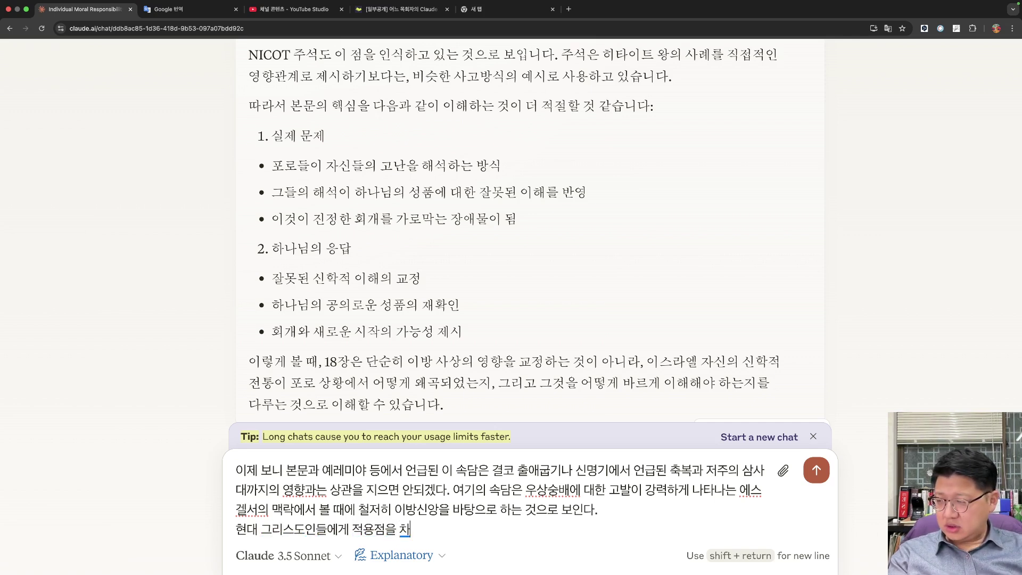
key("BackSpace")
type("찾는다면,")
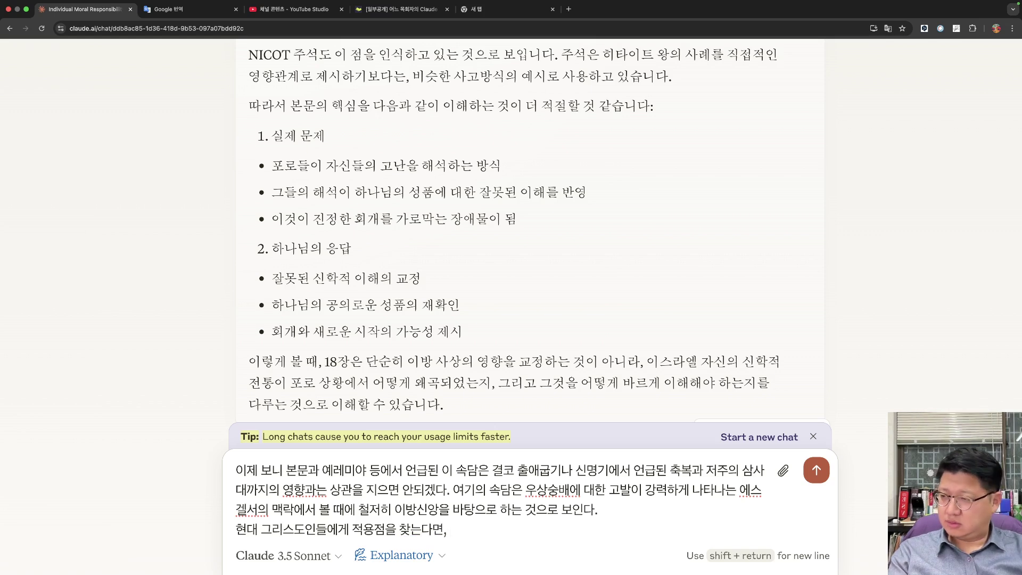
type(" 그")
key("BackSpace")
type("기독교")
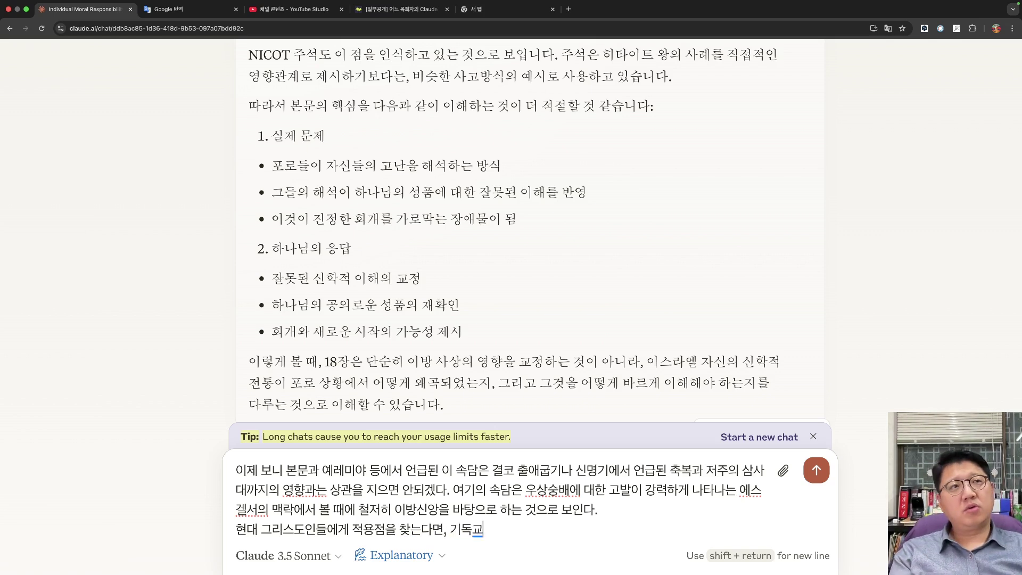
type("인")
key("BackSpace")
key("BackSpace")
key("BackSpace")
key("BackSpace")
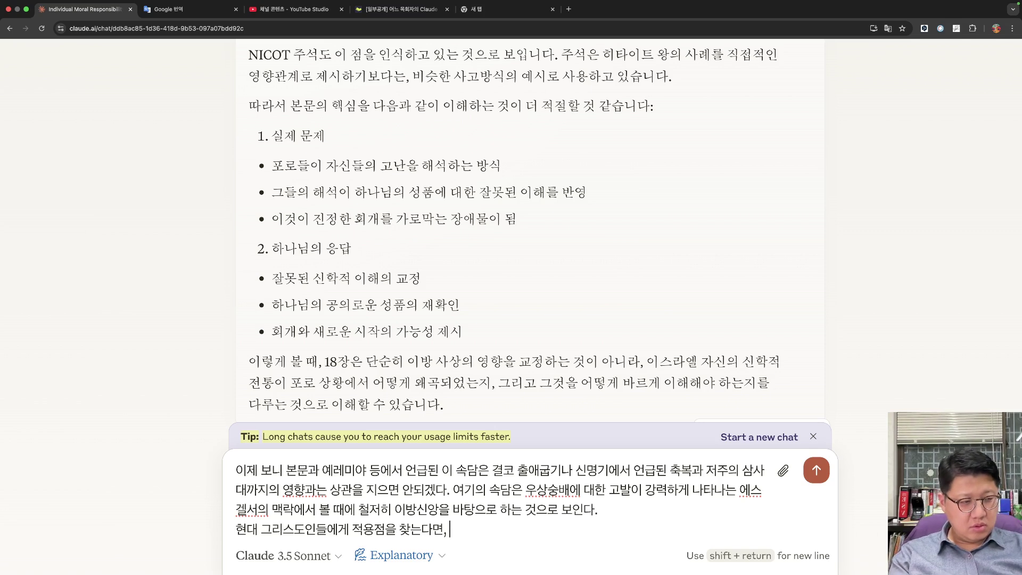
Continue the application sentence after "찾는다면," with "세상 사람들이 자주 사용하는 관용어나, 세계관을 담고 있는 속담 같은 것으로".
type("세상 사람들이")
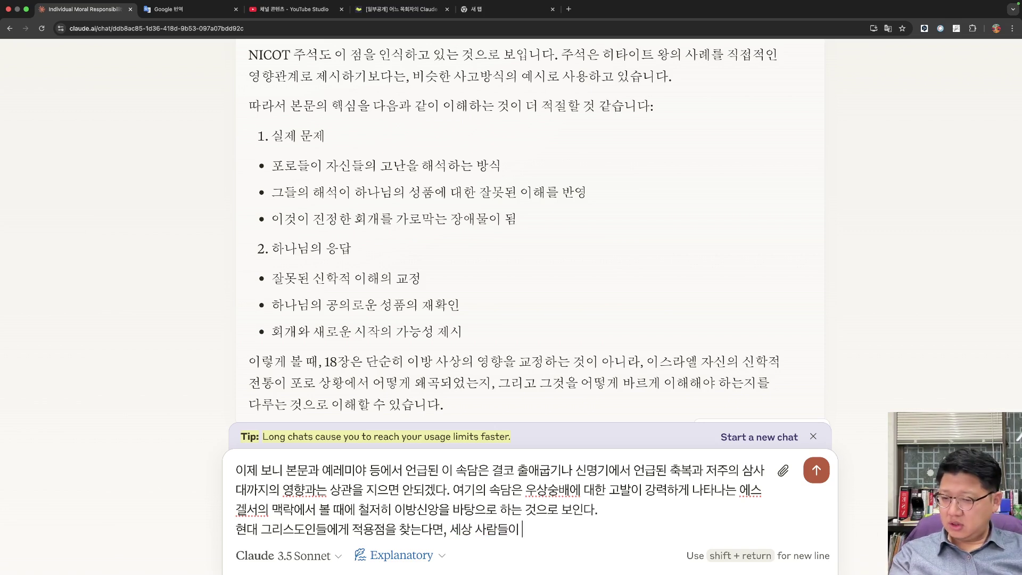
type(" 자주 사용")
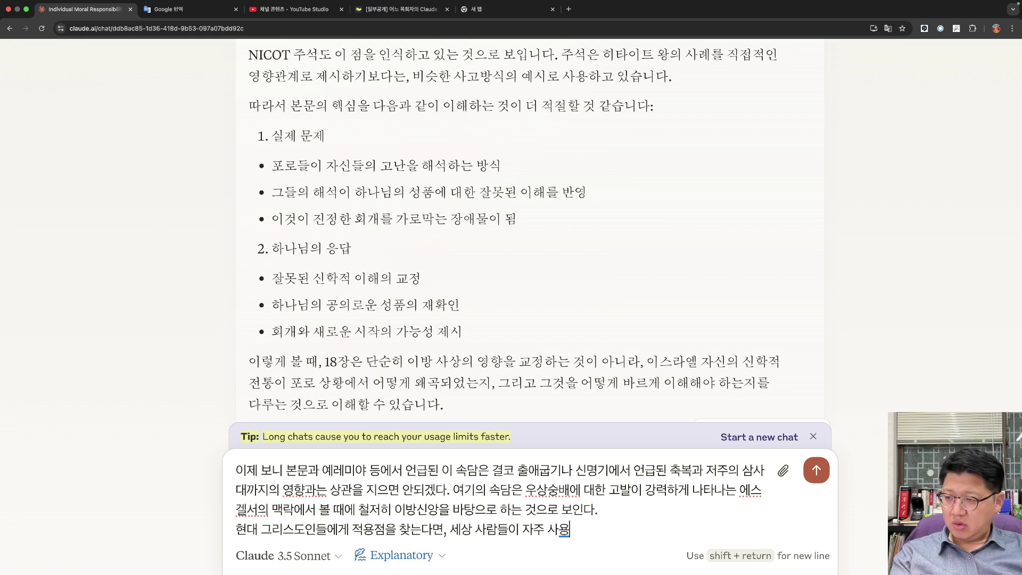
type("하는 관용어나, 스")
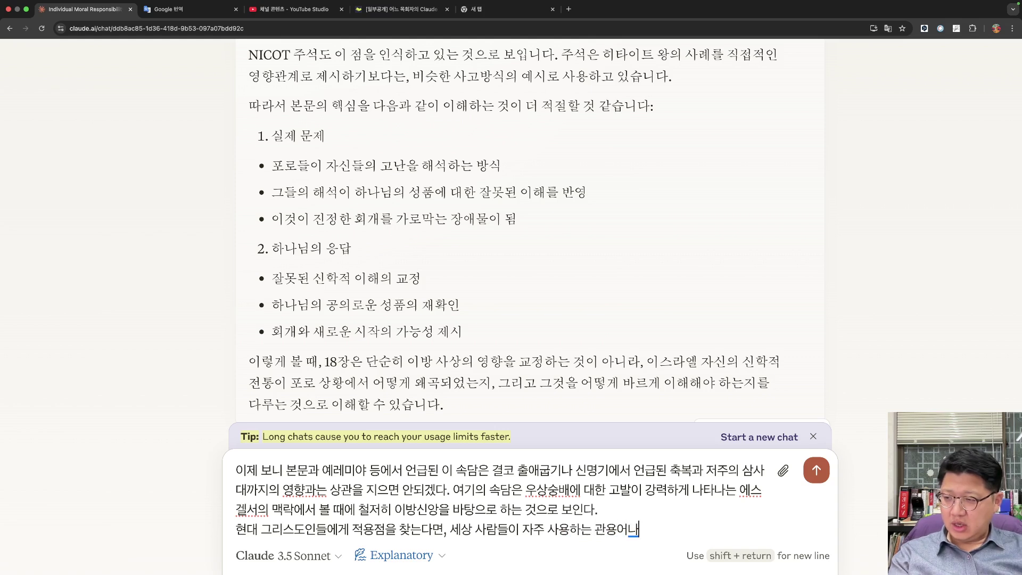
key("BackSpace")
type("세계관을 담고 있는")
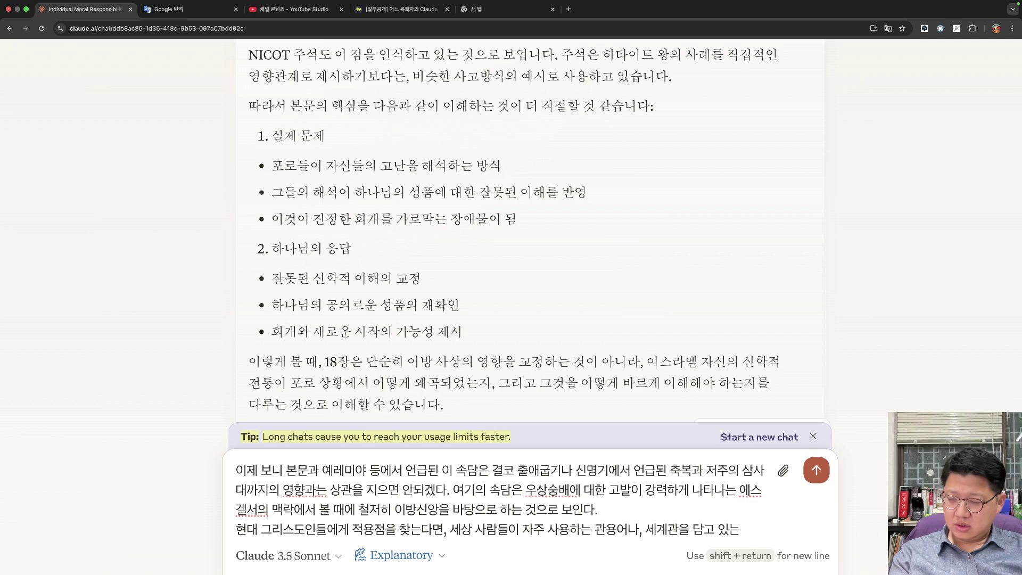
type("속대")
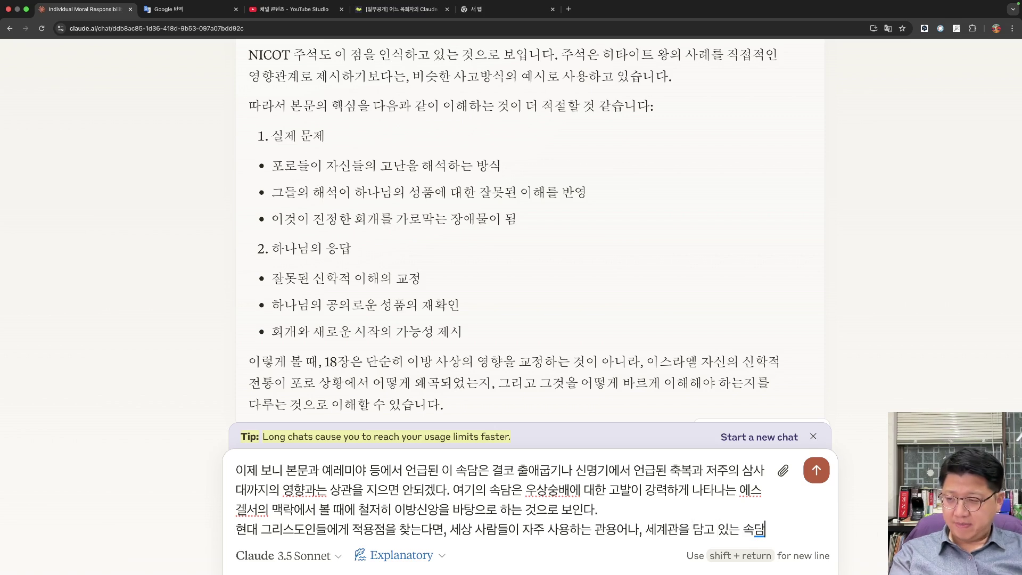
type(" 같은 것으로")
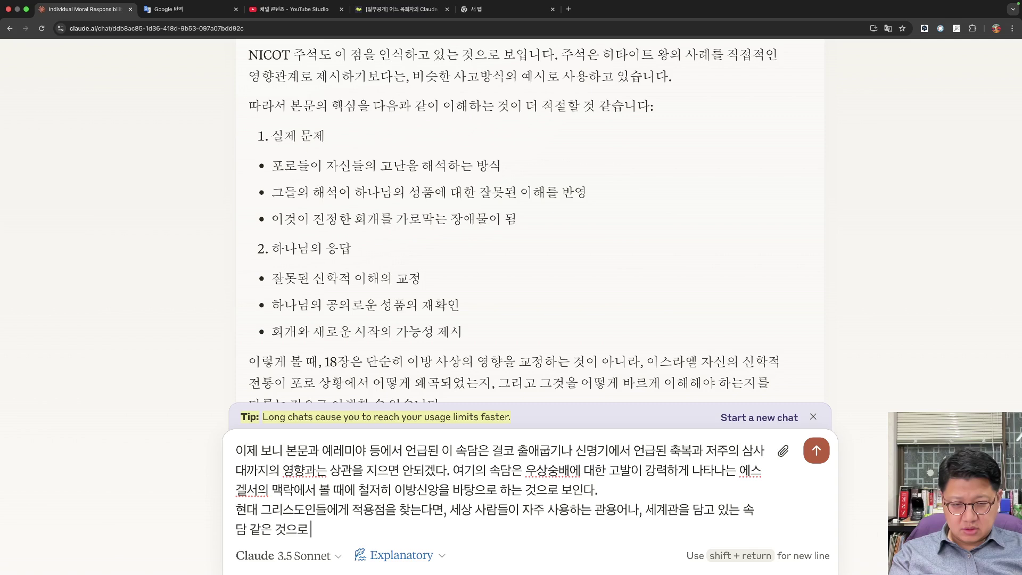
Finish the sentence with "자신의 생활이나 형편을 이해하려는 것에서 찾을 수 있을 것 같다." and begin the following one with "예를 들어,".
type(" 자신의 삶의")
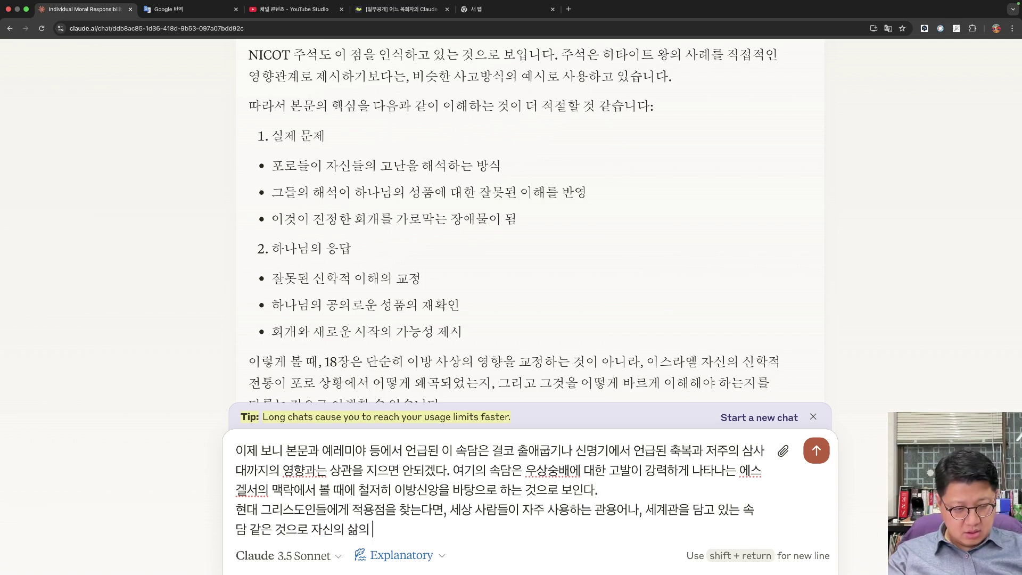
type(" 모습을")
key("BackSpace")
key("BackSpace")
key("BackSpace")
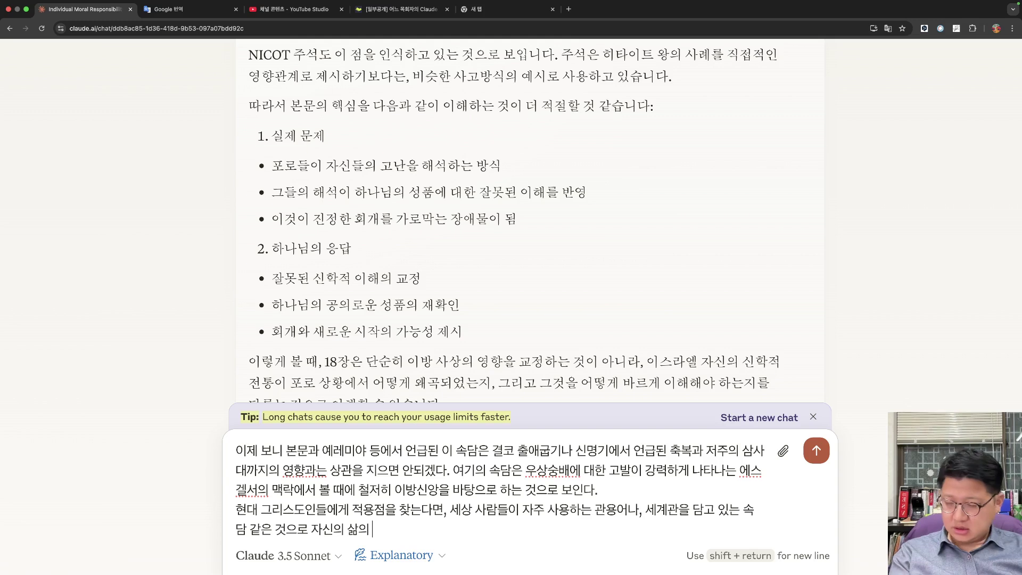
key("BackSpace")
key("BackSpace")
type("생활이나")
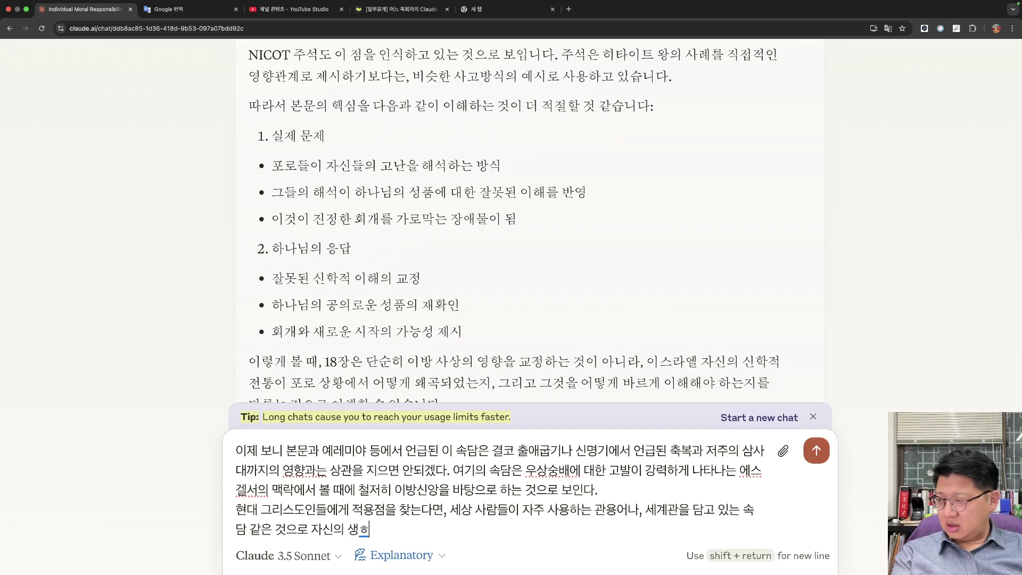
type(" 형편")
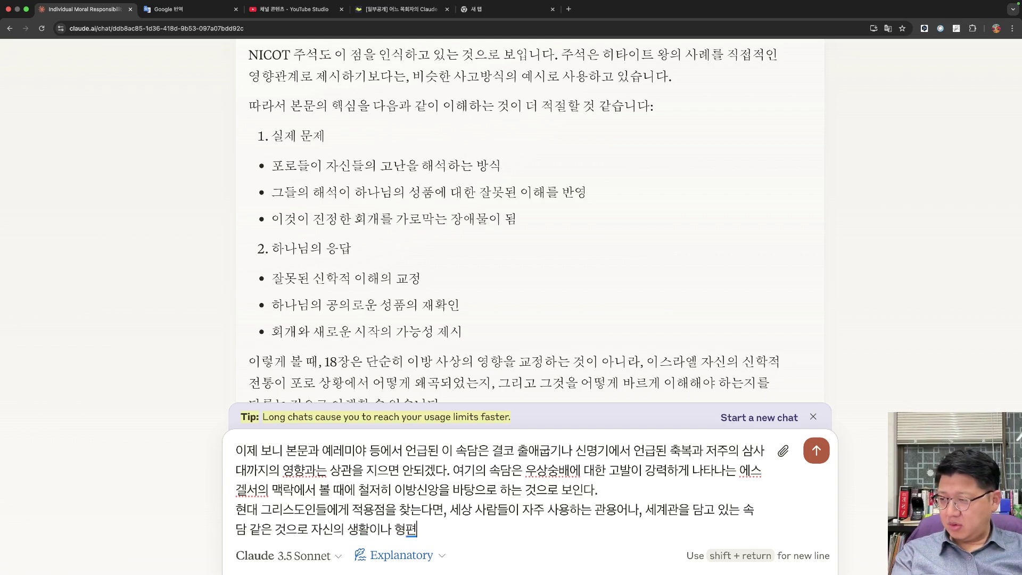
type("의을")
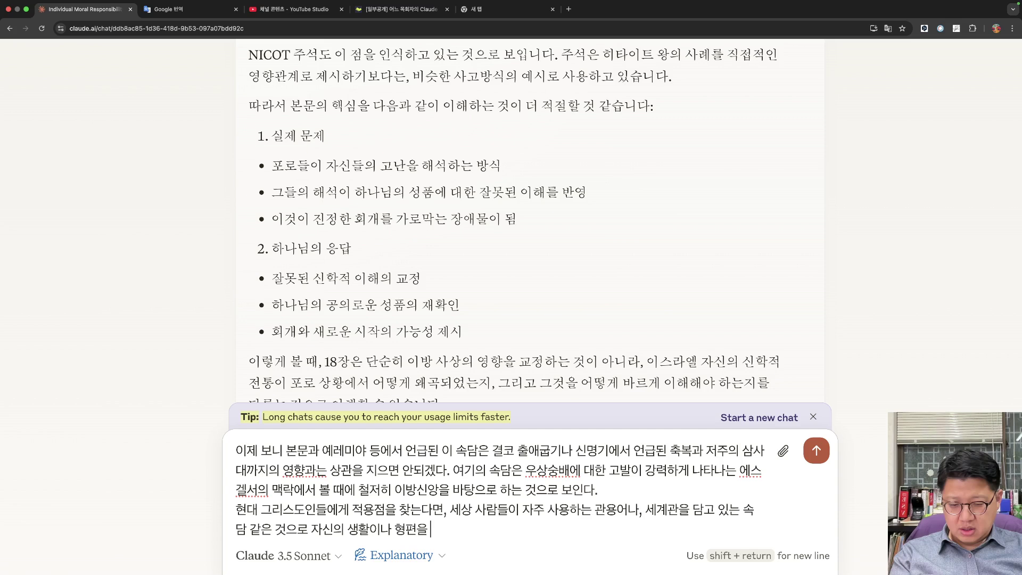
type(" 이")
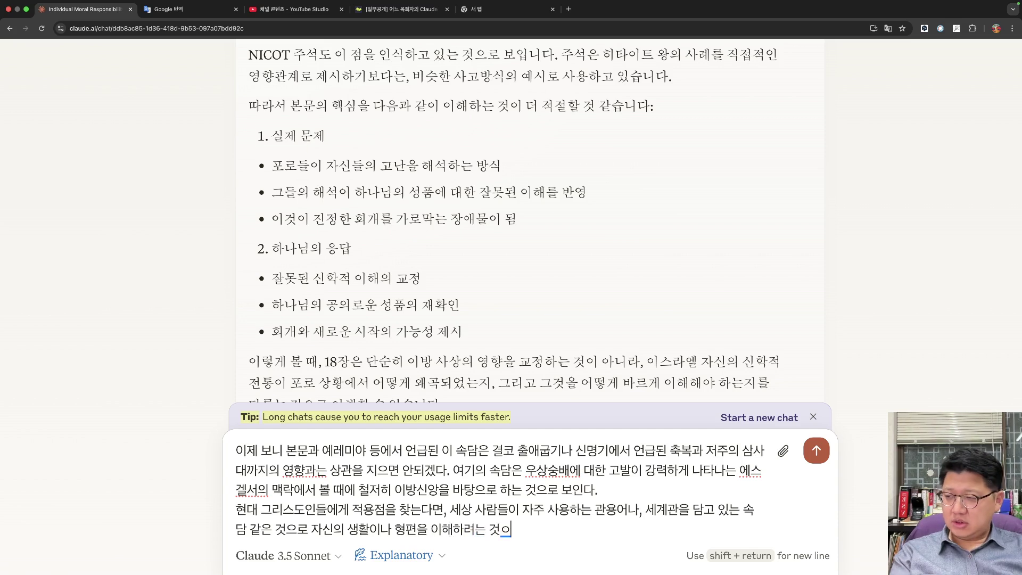
type("해하려는 것에서 찾을 수 있을 것 개")
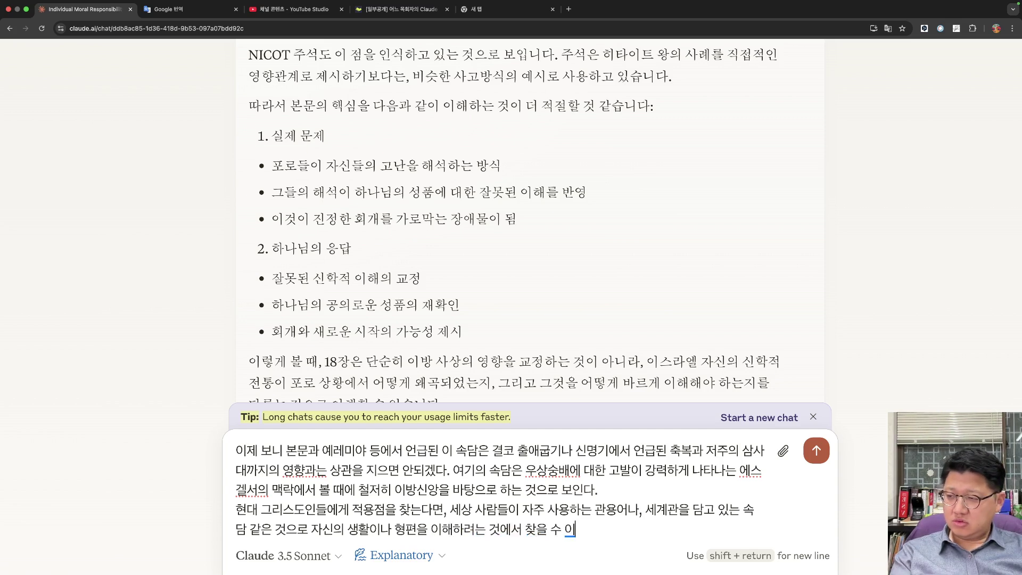
type("같다. 예를 들어,")
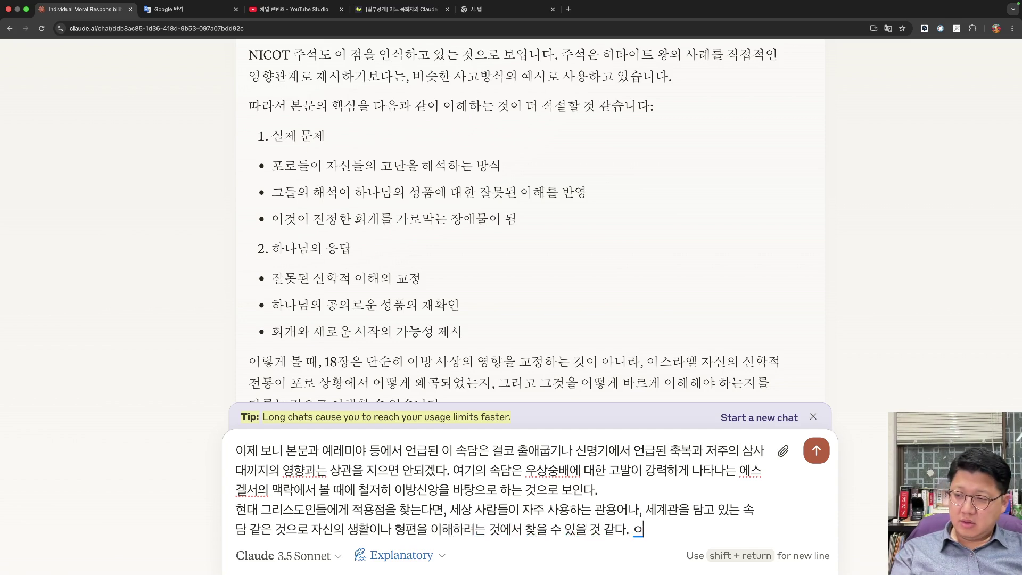
Continue the example after "예를 들어," with "저주에 관한 이야기나 재수가 없다는 등의 이야기들은".
type(" 저주에 관한")
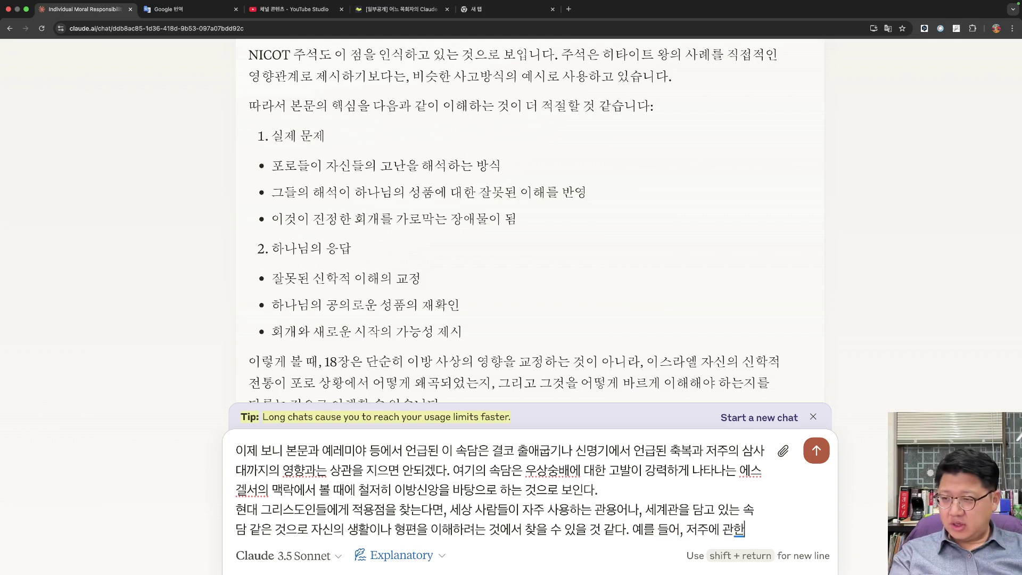
type(" 이야기나")
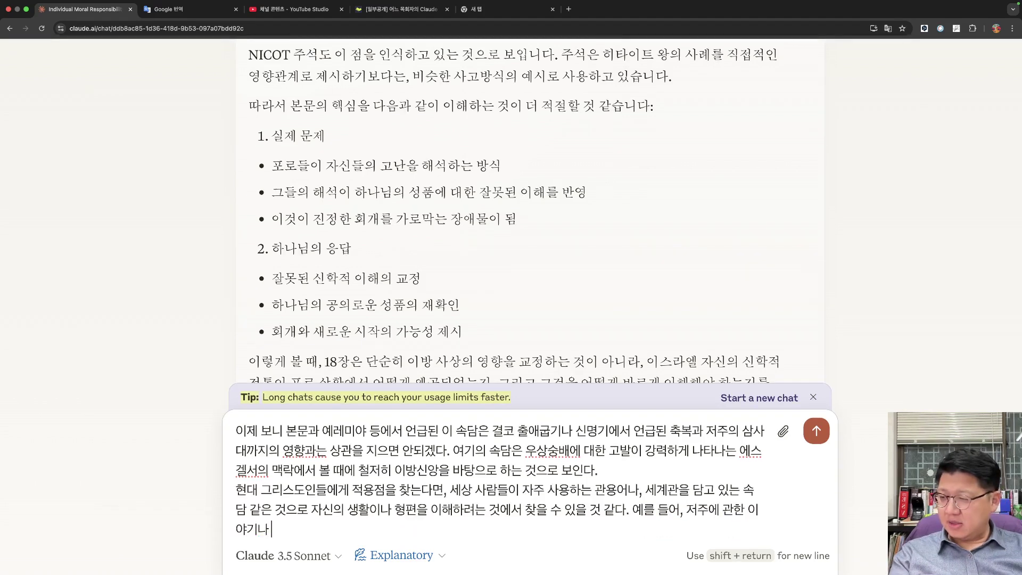
type(" 재수가 ㅇ벗")
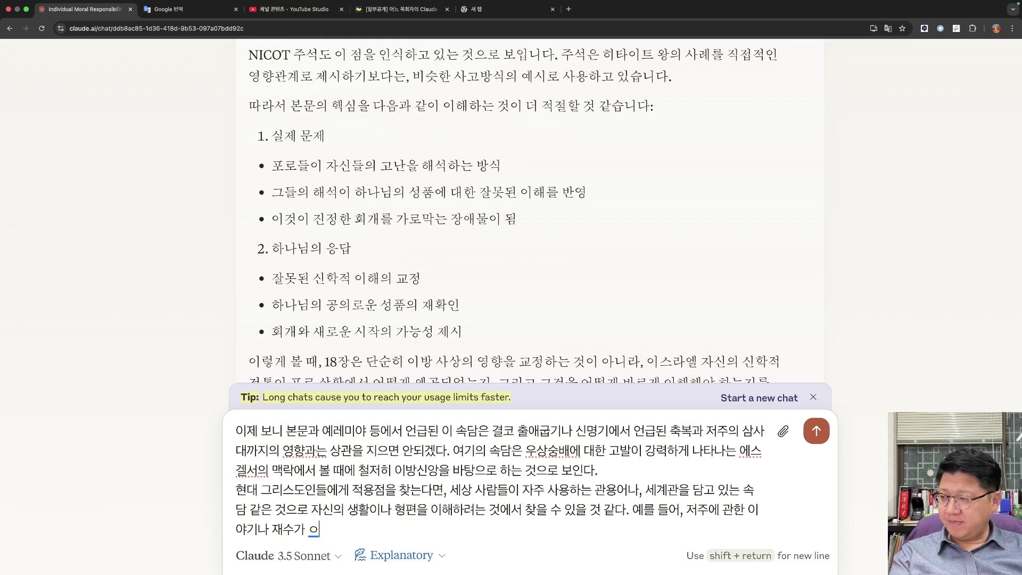
key("BackSpace")
key("BackSpace")
key("BackSpace")
type("없다")
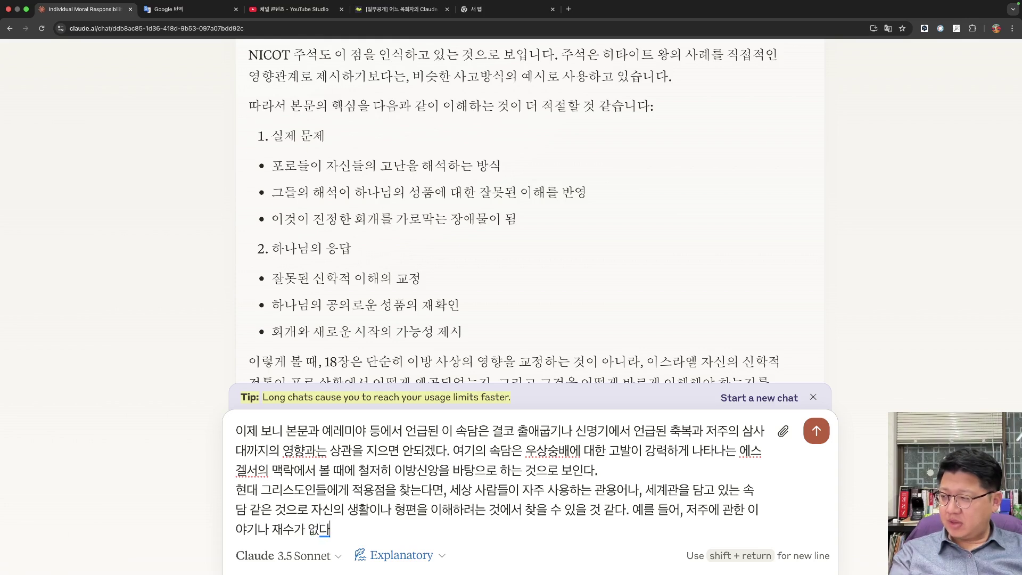
type("는 등의 이")
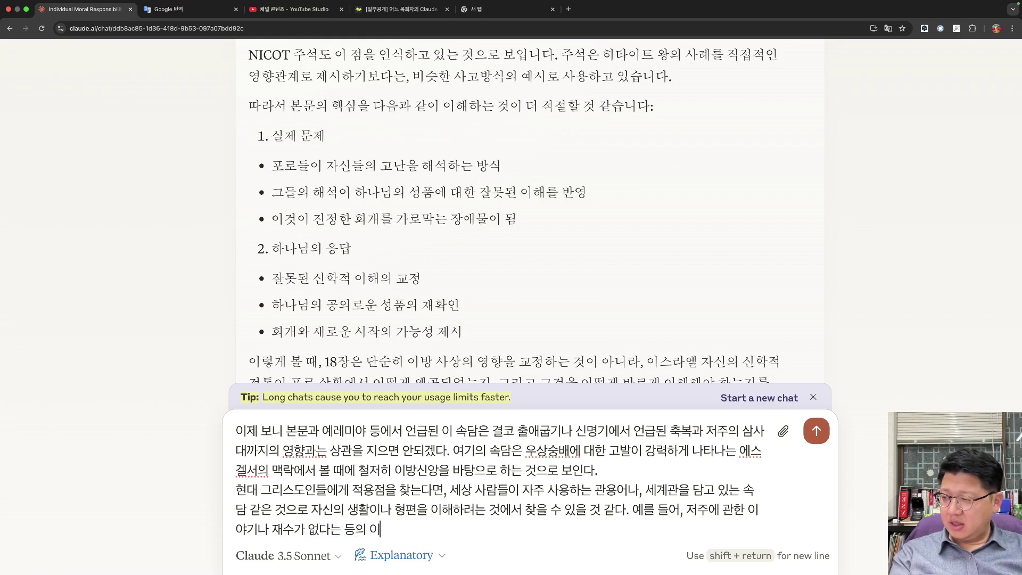
type("야기드ㄹ은")
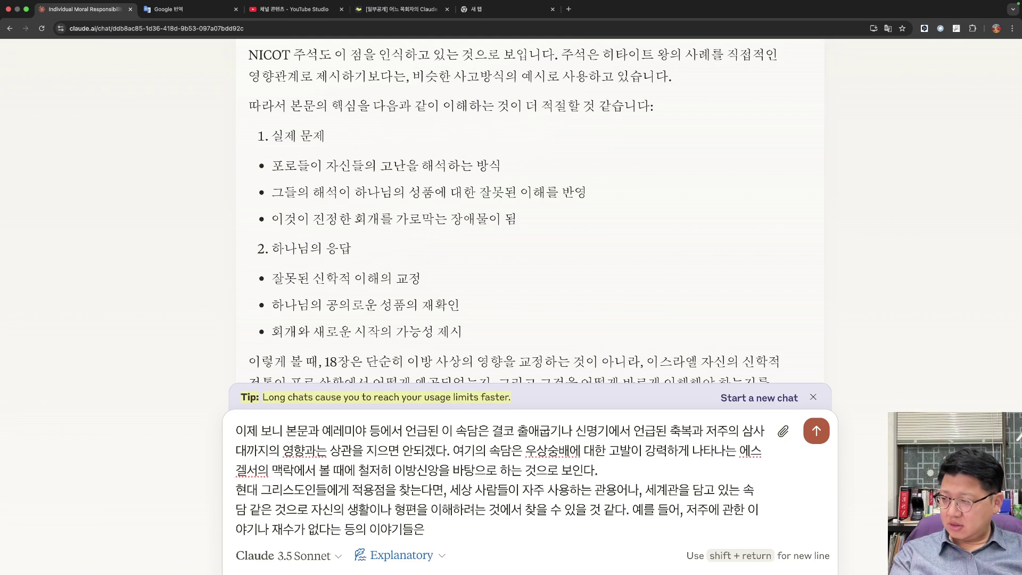
Insert "미신과 같은" before "이야기들은" and reword that ending to "이야기들에 영향".
key("alt+Left")
type("미신과 같은")
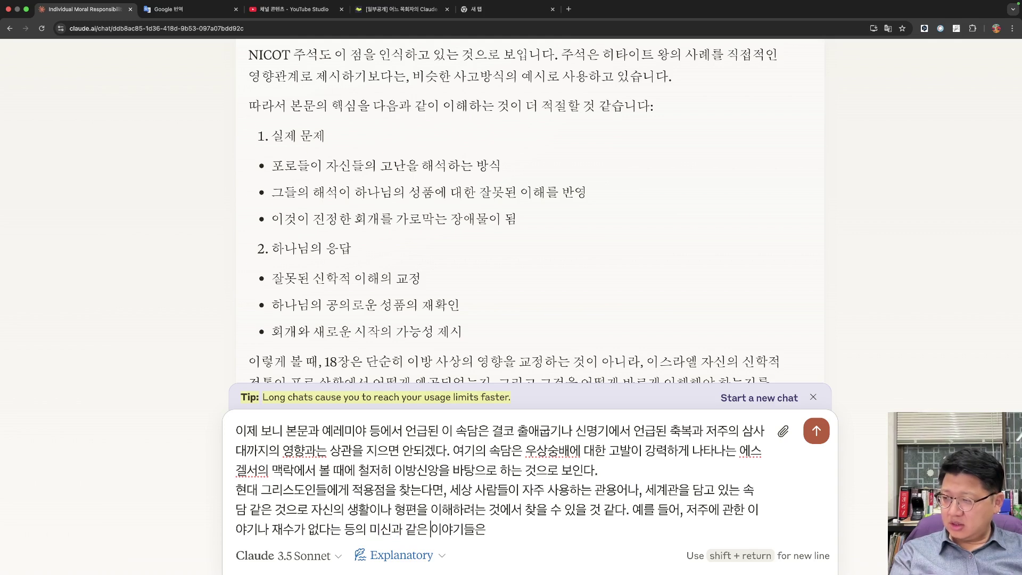
key("BackSpace")
type("에 영향")
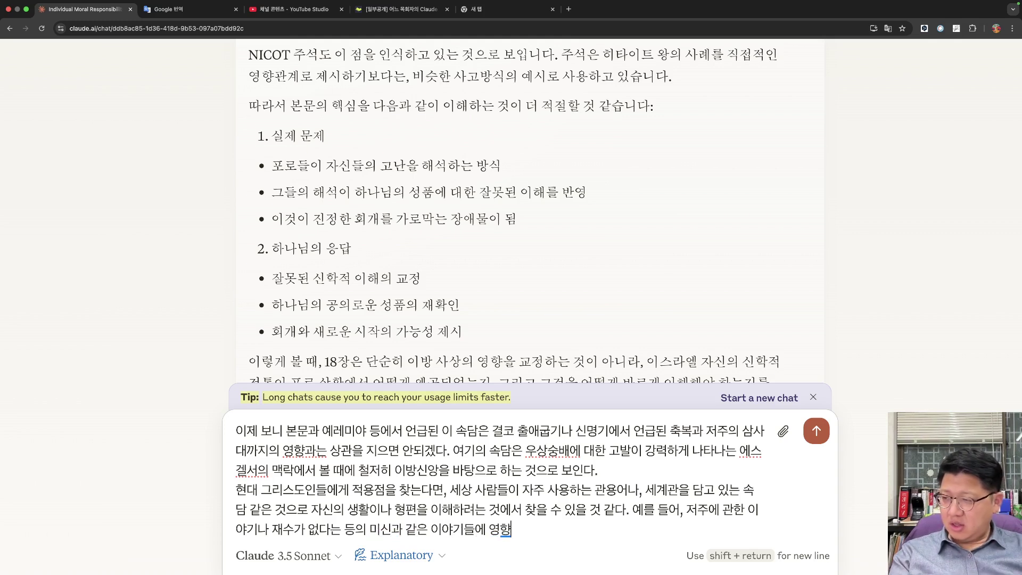
Insert "의해 여전히 두려워하거나" before "영향" and complete the sentence with "을 받는 성도들이 있다.".
key("alt+Left")
type("의해 ")
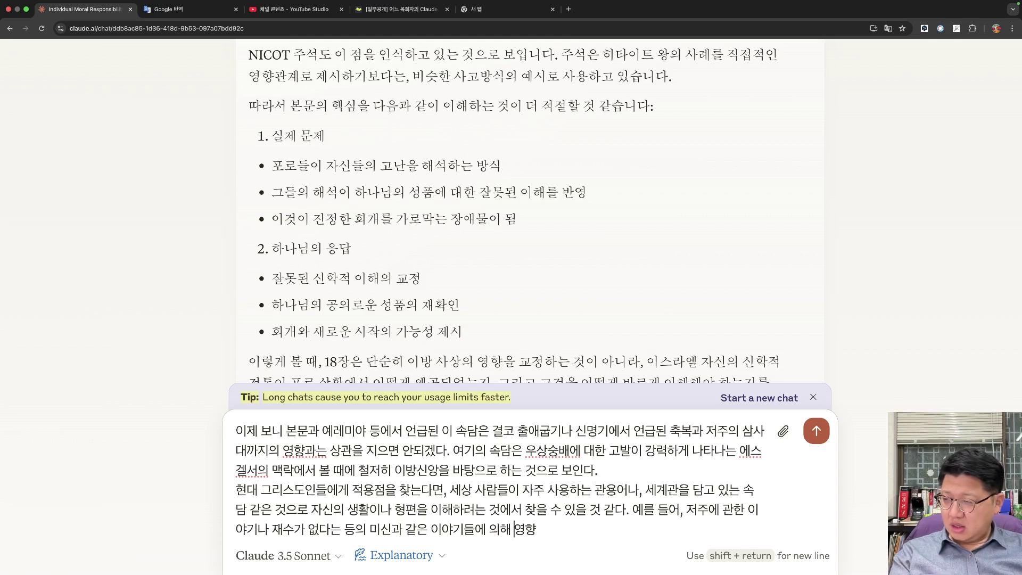
type("여전히 ㄷ")
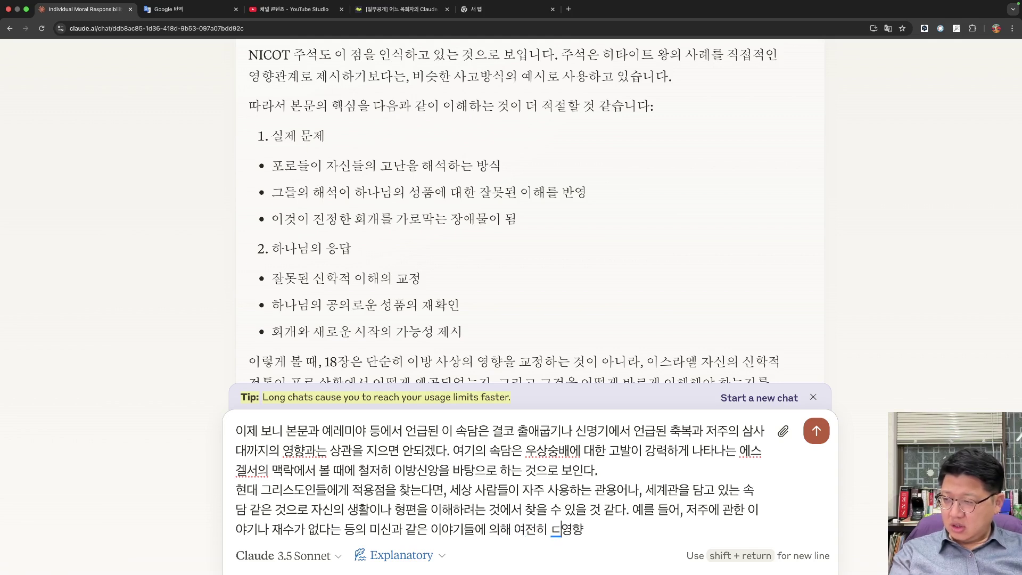
type("두려워하거나")
key("alt+Right")
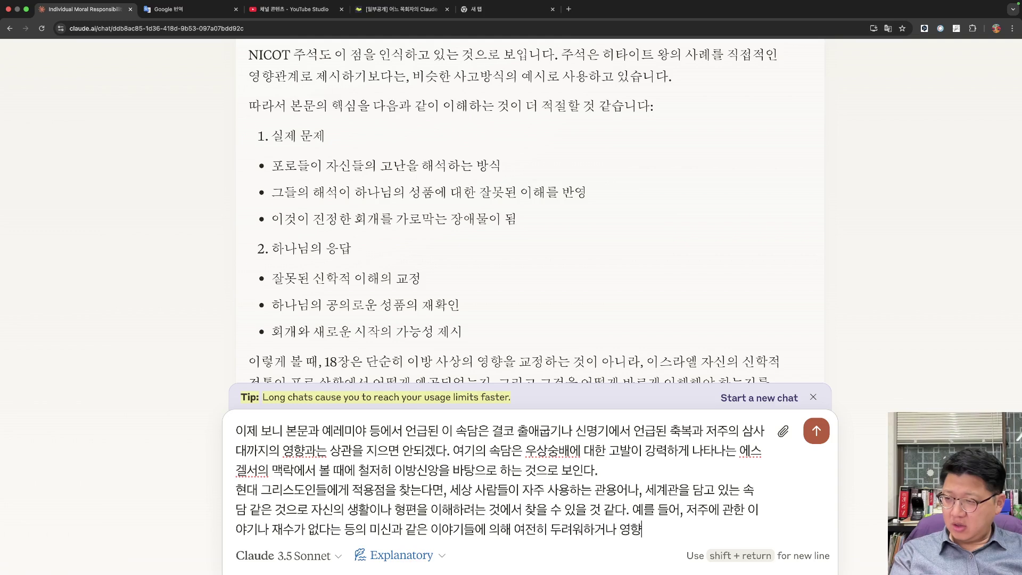
type("을 받는 성도들이 있다.")
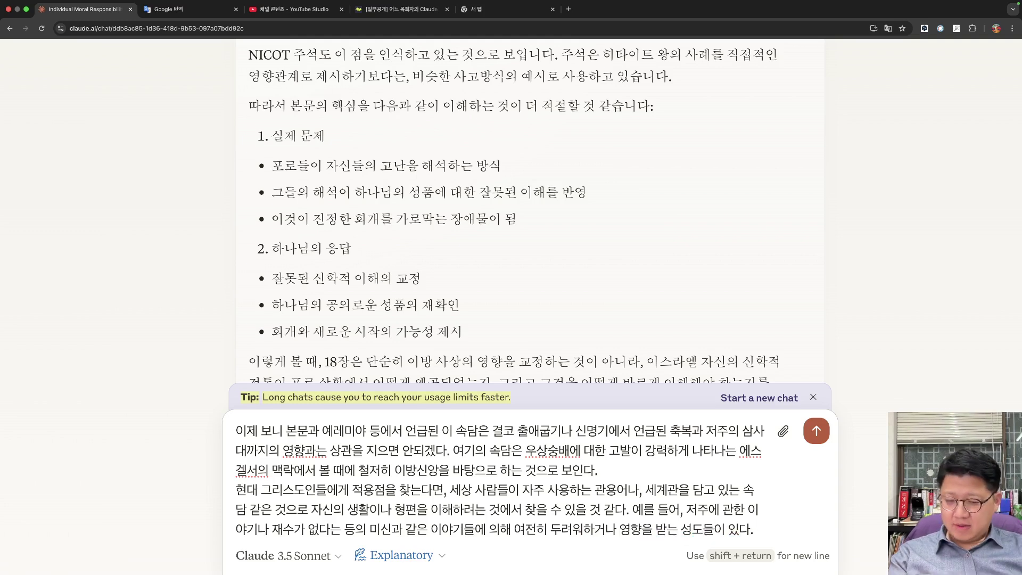
Add a new line to the reply with "어떤 신자는 집 마당에 대나무가 심겨져 있으면 안좋은 일이 일어난다는 등의".
key("shift+Return")
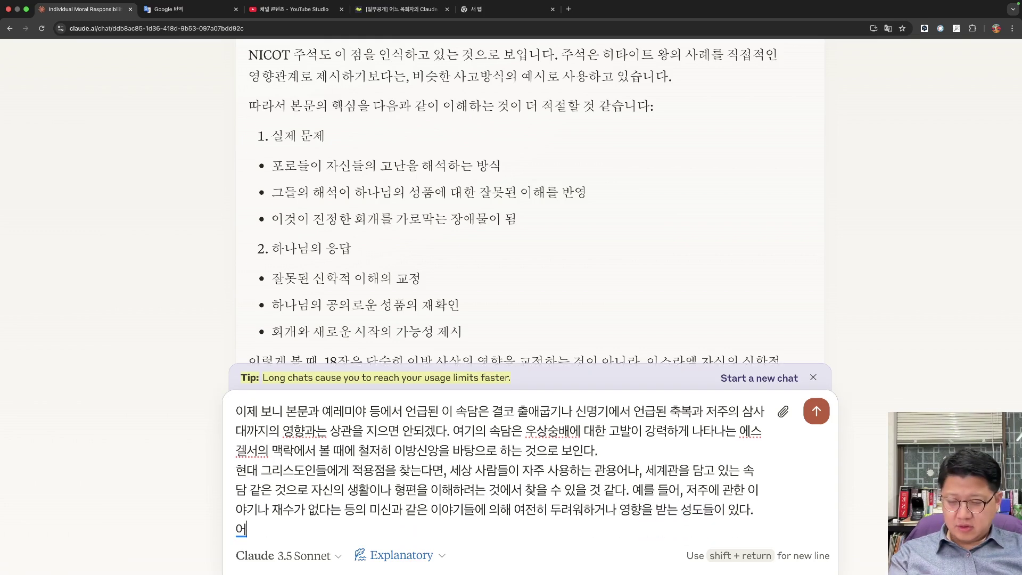
type("어떤 신자는 ")
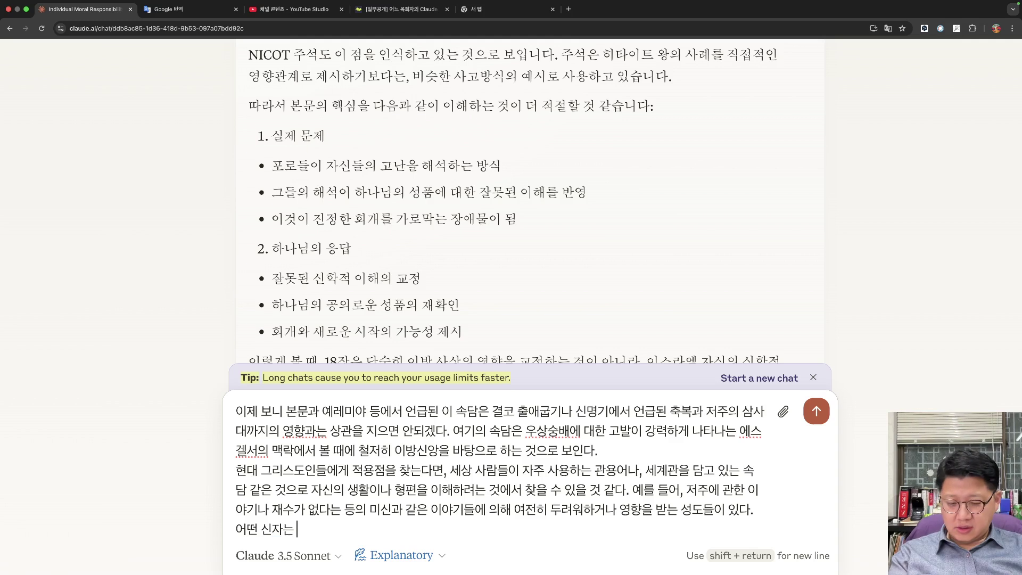
type("집 마당")
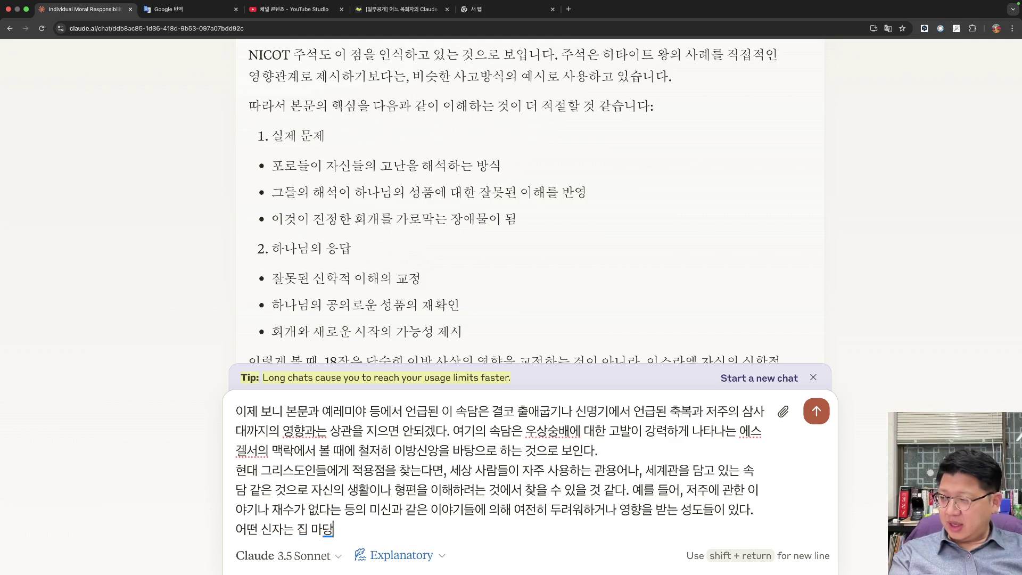
type("에 댄나무가 심기")
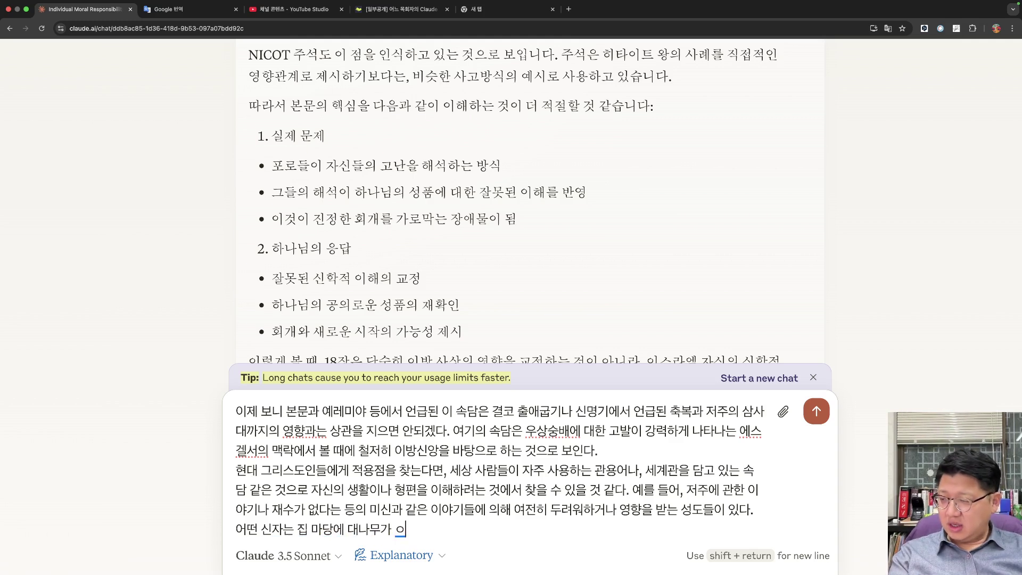
type("겨져")
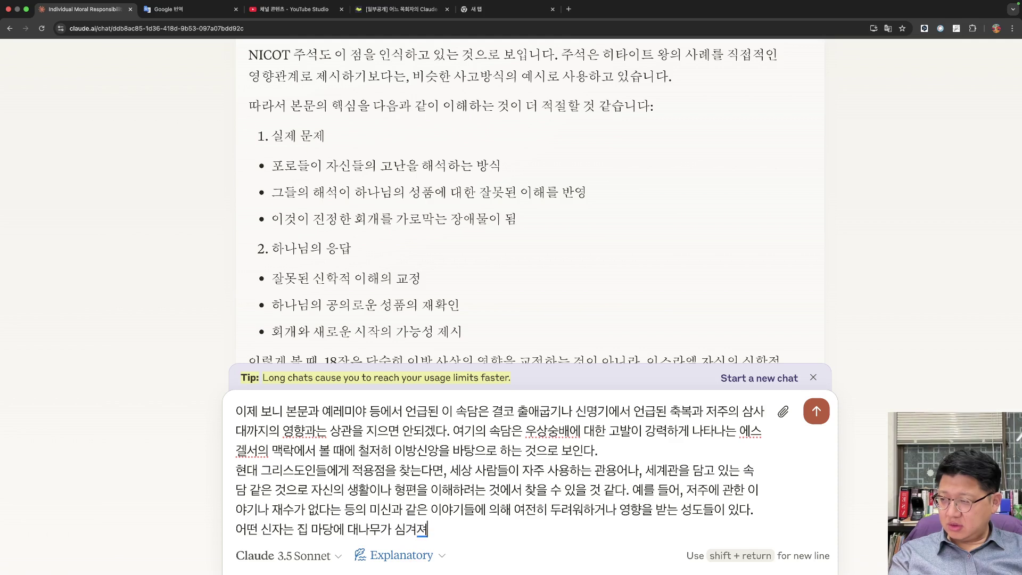
type(" 있으면 안")
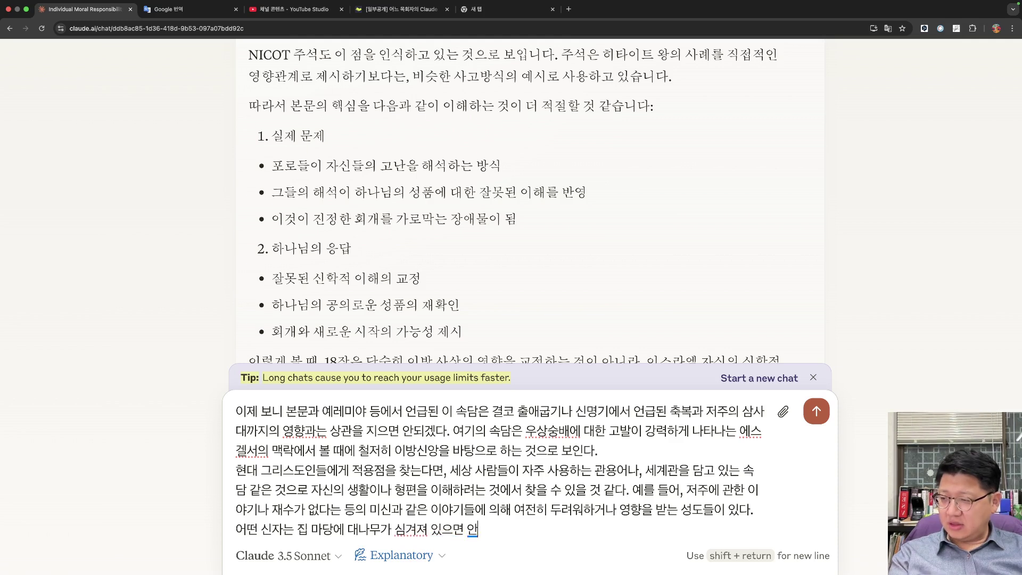
type("좋은 일이 일어난다는")
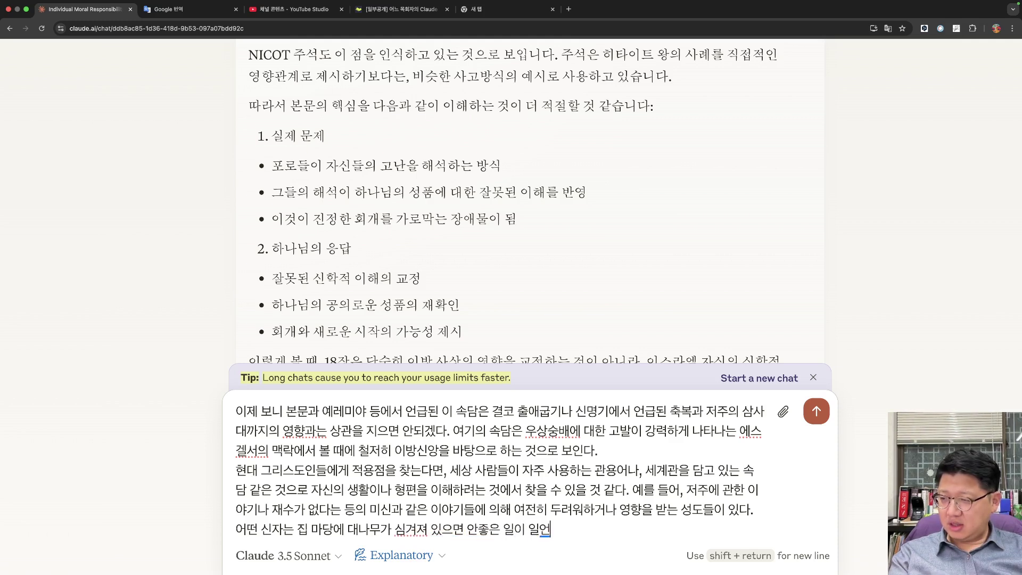
type(" 등의")
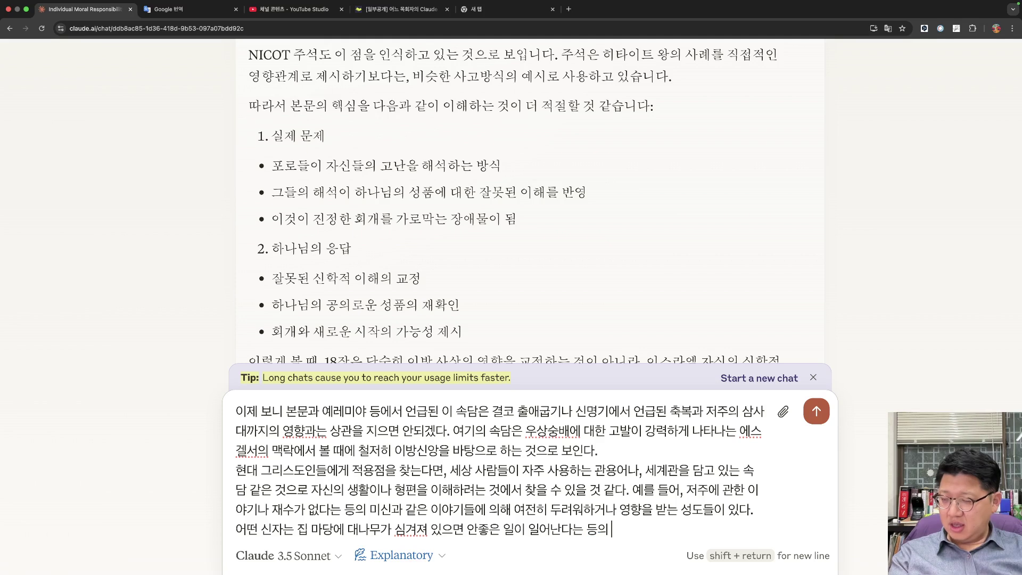
Complete the bamboo example sentence with "말을 서슴없이 하기도 한다.".
type(" 말을 서슴업ㅈ시")
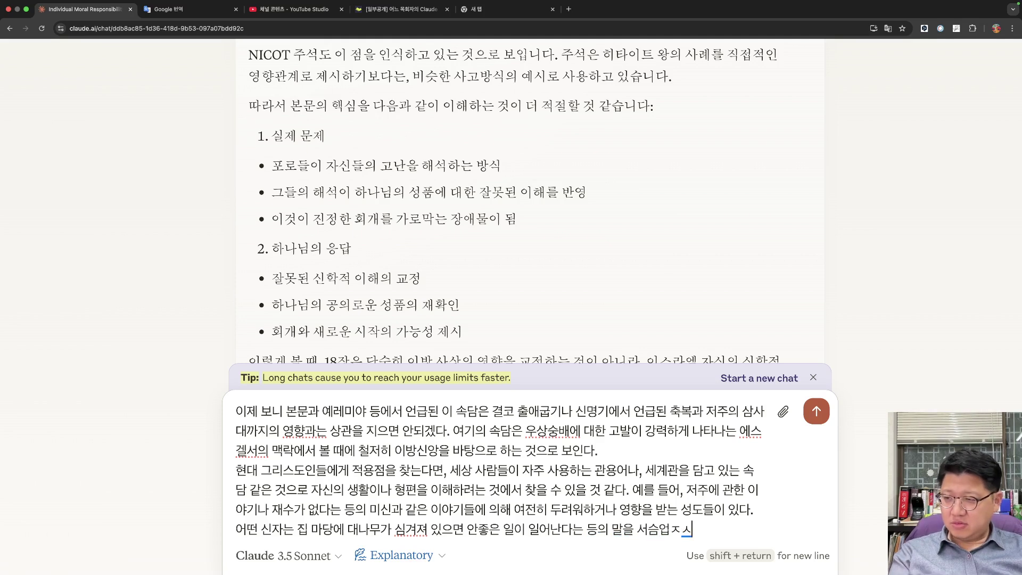
key("BackSpace")
key("BackSpace")
key("BackSpace")
type("없이 하기도 한다.")
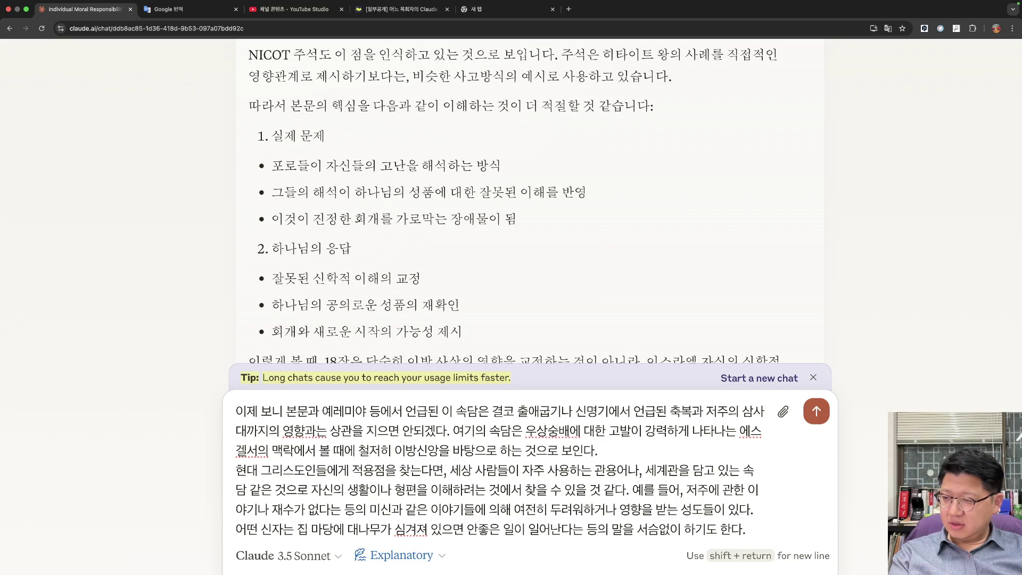
Begin the following sentence on the same line with "이런 측면에서 본문의 언급된".
type(" 이런 맥")
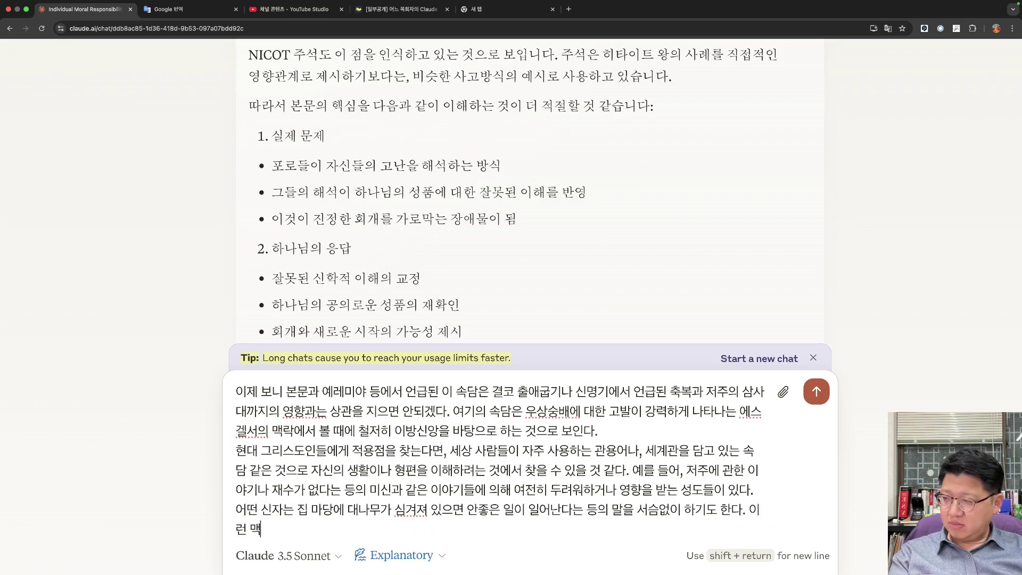
type("란에")
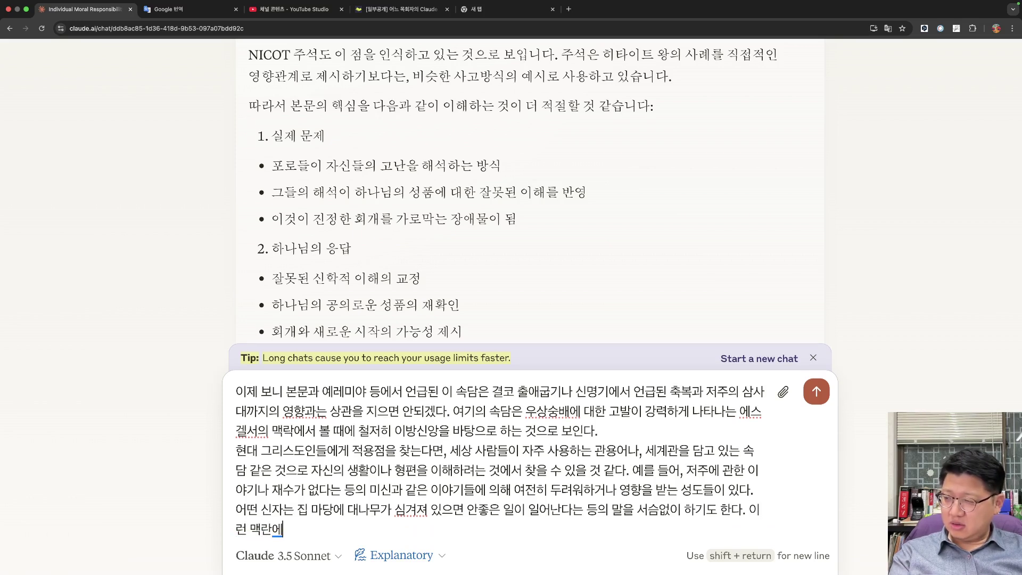
key("BackSpace")
key("BackSpace")
key("BackSpace")
type("측면")
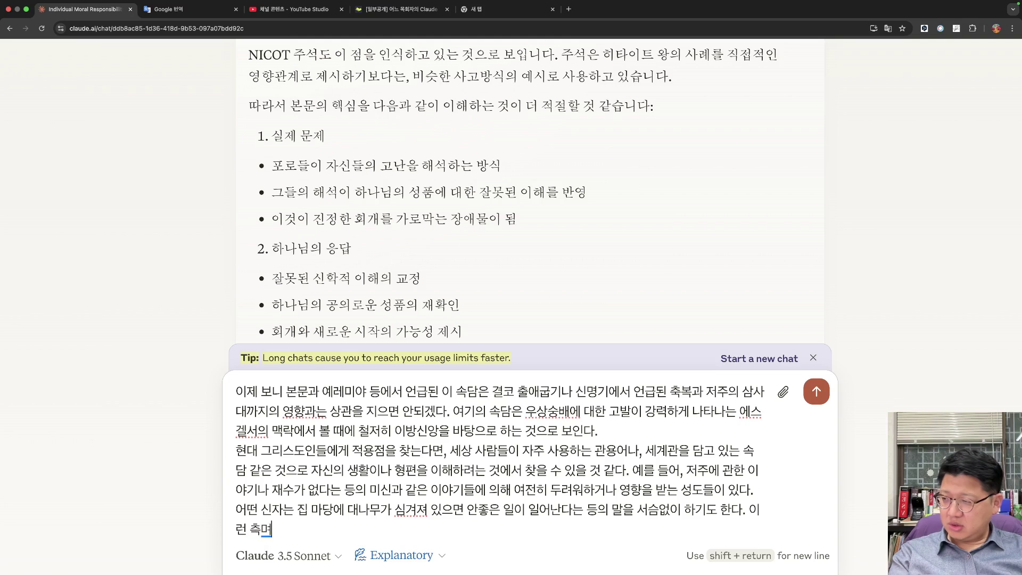
type("에서 본")
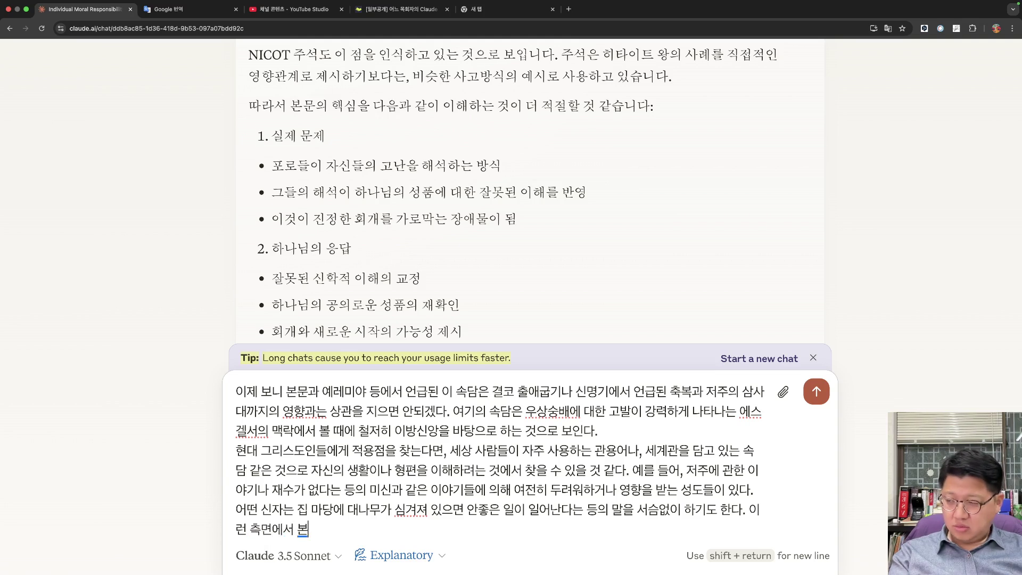
type("문의 언급된")
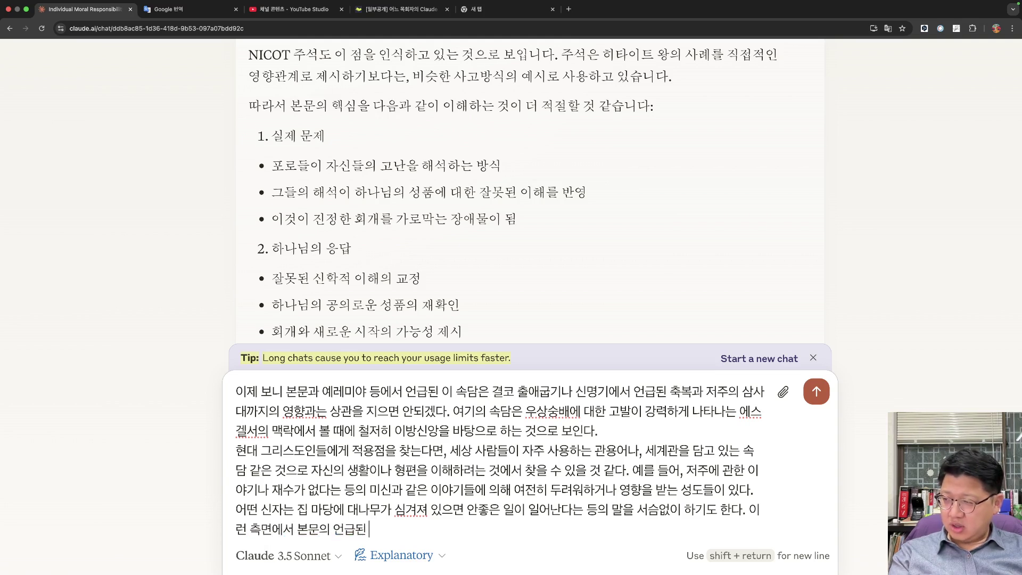
Continue the sentence after "언급된" with "속담, 그 속담에 의해 자신의 운명을".
type(" 속담, 그 속담의")
key("BackSpace")
type("에 의해 ")
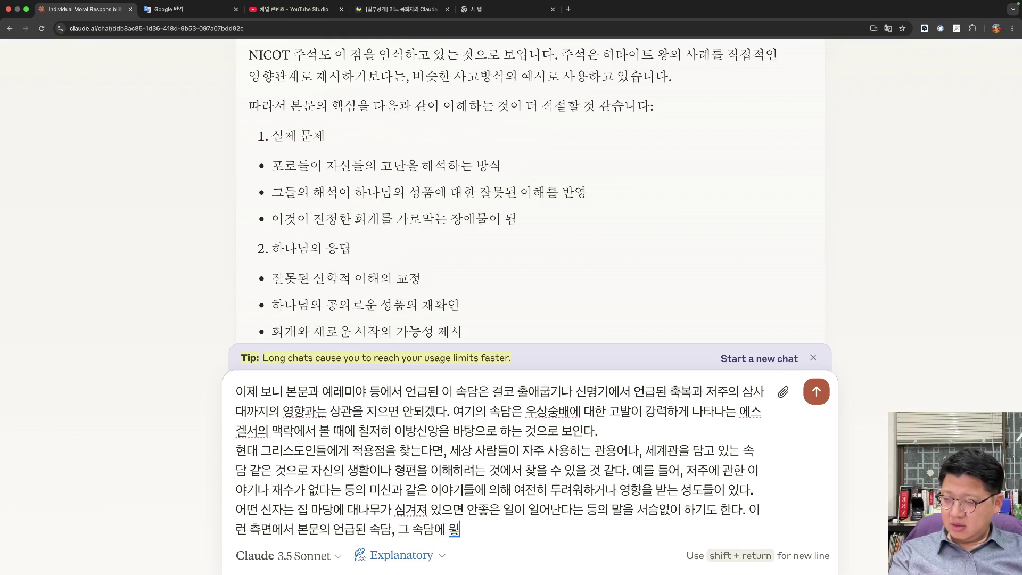
type("자신의 운명의")
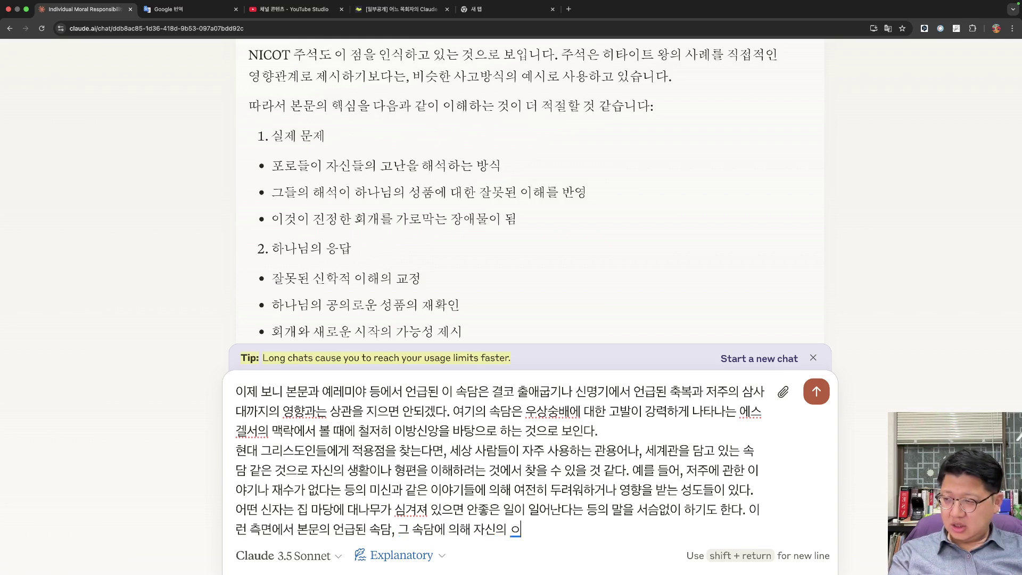
key("BackSpace")
type("을")
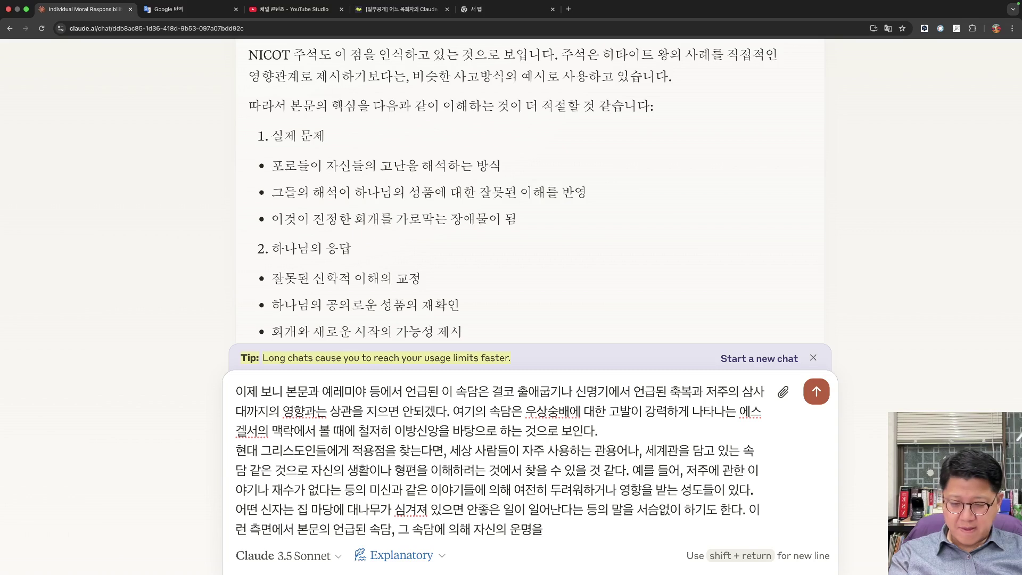
Finish the sentence with "이해하고 판단하는 이스라엘 백성들을 향한 하나님의 안타까움.".
type(" 이해하고 판ㄷ애")
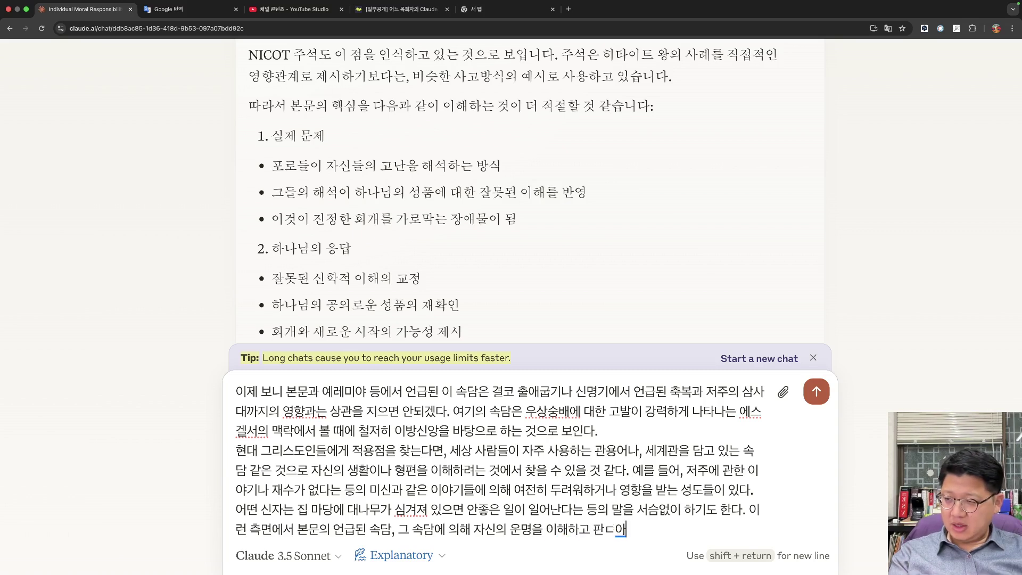
key("BackSpace")
key("BackSpace")
type("단하는 ")
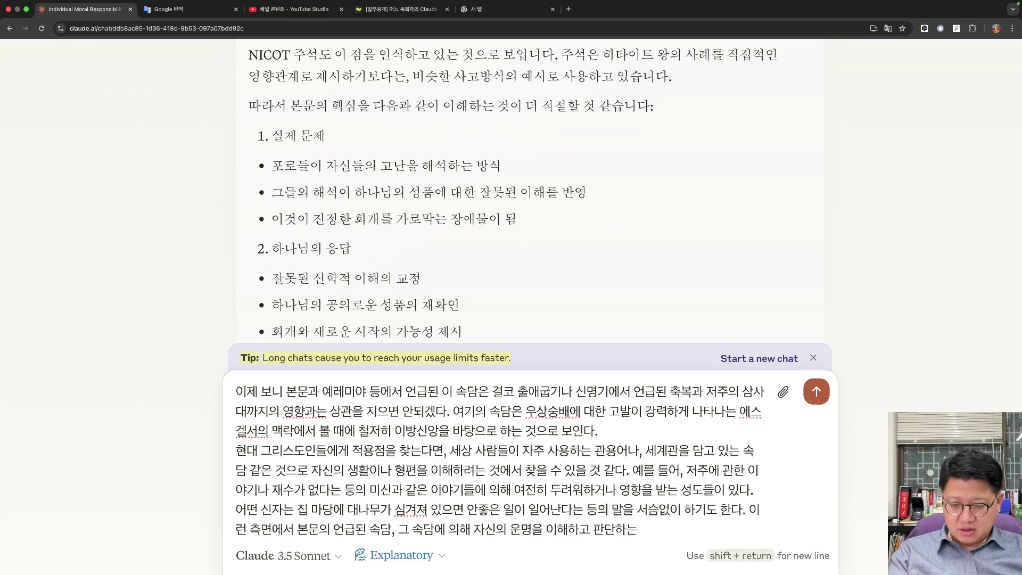
type("이스라엘 백성드")
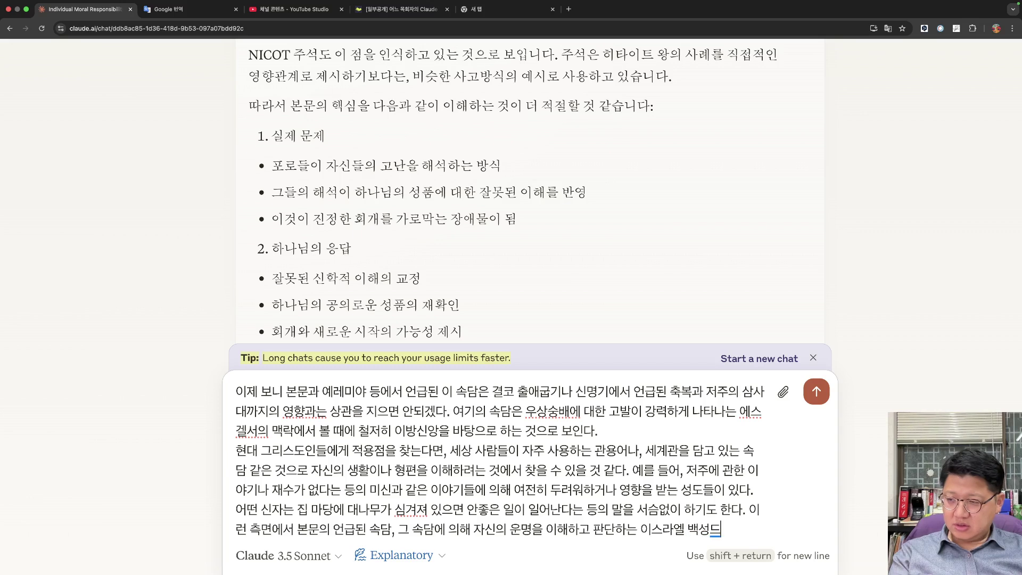
key("BackSpace")
type("들을 향한 하나님의")
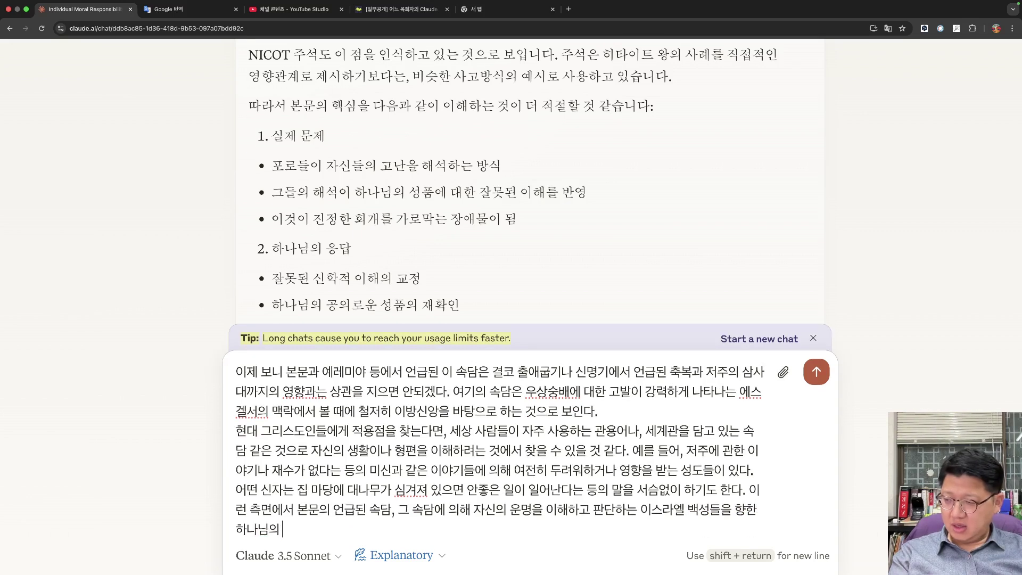
type(" 안타까움.")
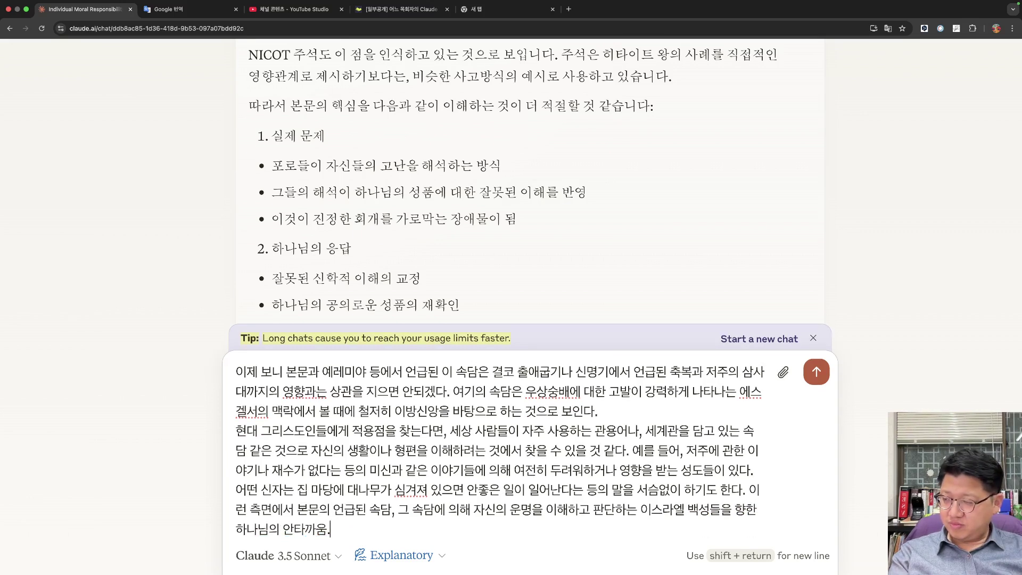
Close the reply with the question "이렇게 본문을 이해해도 괜찮을까?" and send it.
type(". 이렇게 본문을 ㅇ")
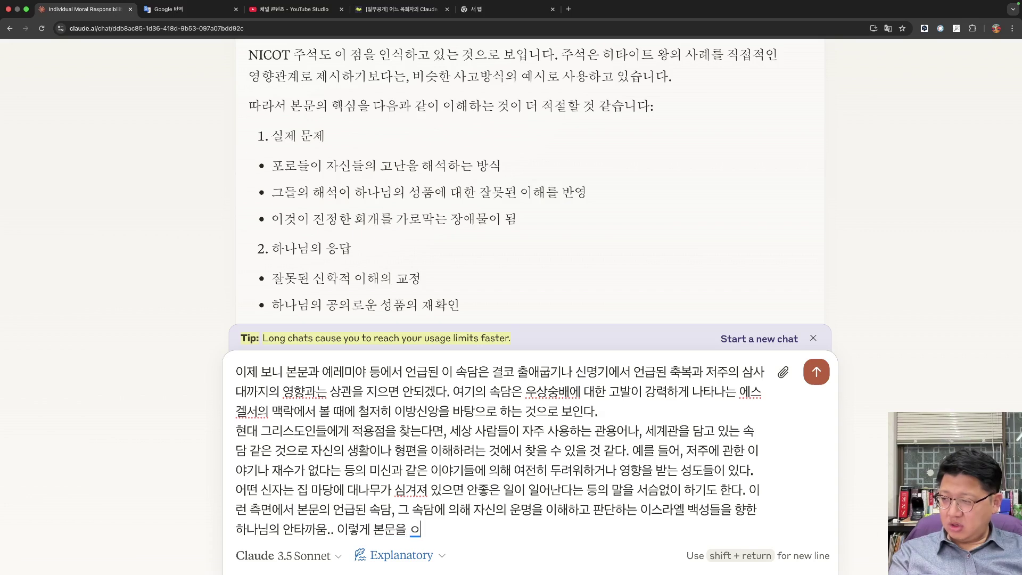
key("BackSpace")
type("이해해도 괜찬흥ㄹ")
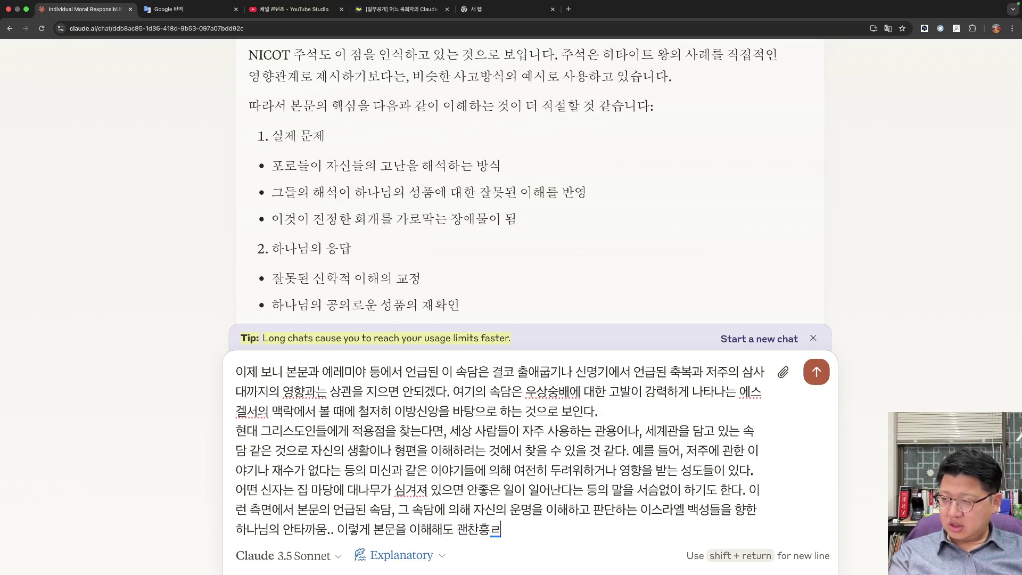
key("BackSpace")
key("BackSpace")
key("BackSpace")
type("찮을까")
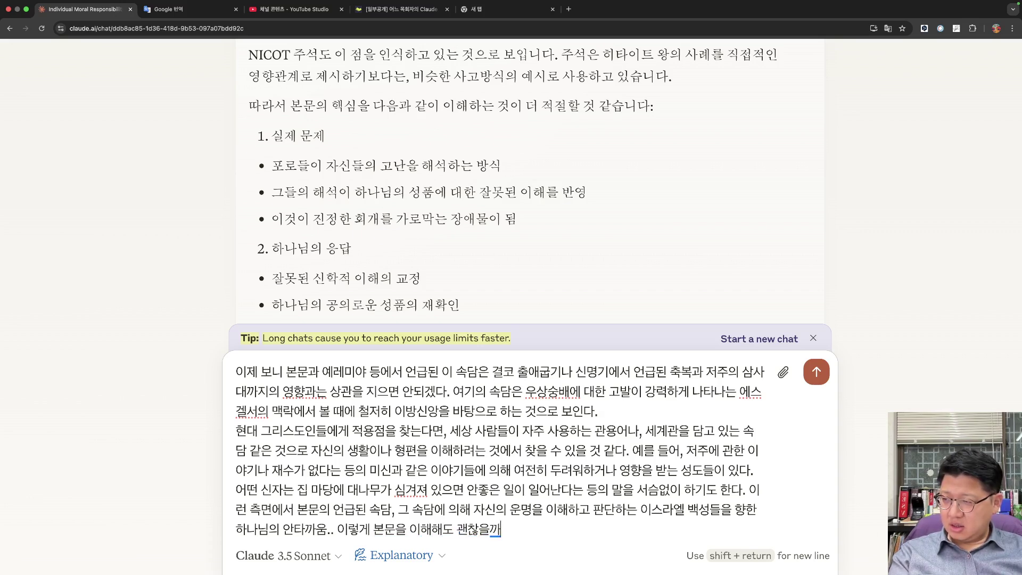
type("?")
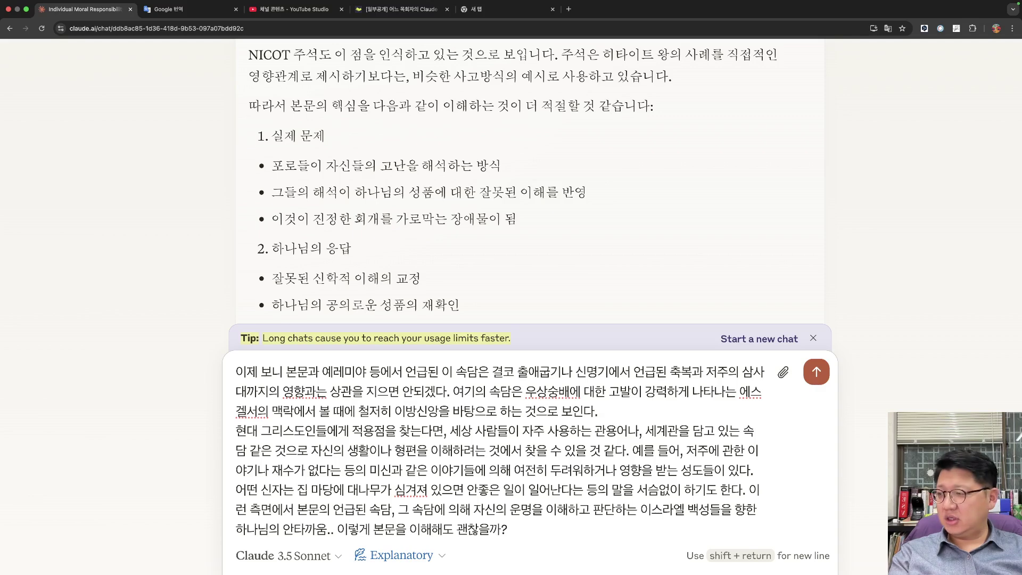
key("Return")
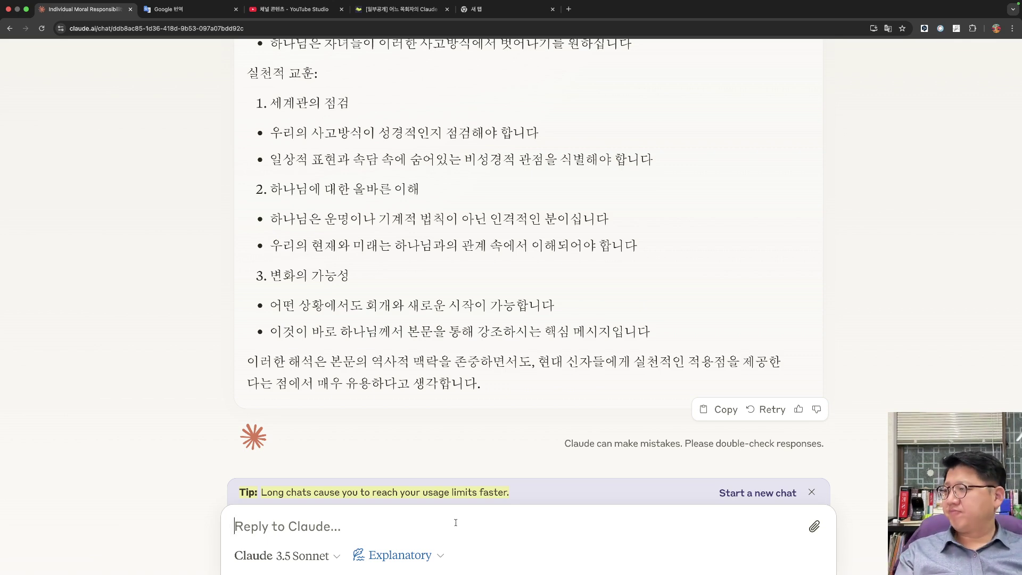
Write the opening of a new prompt assigning Claude a role: "자, 그렇다면 이제 너는 설교학 박사의 역할을 하라.".
type("자, 그허다면")
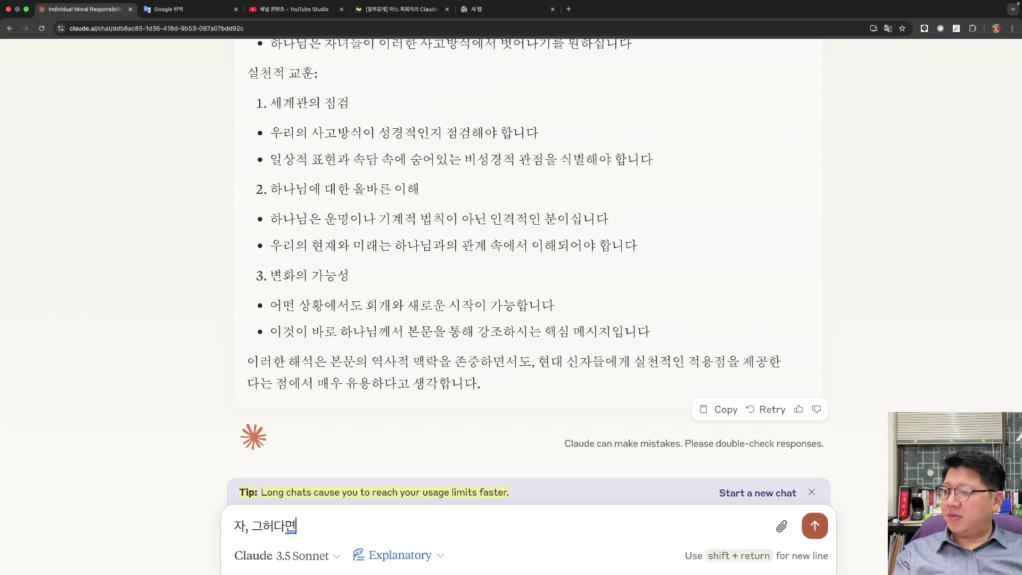
key("BackSpace")
key("BackSpace")
key("BackSpace")
type("렇다면")
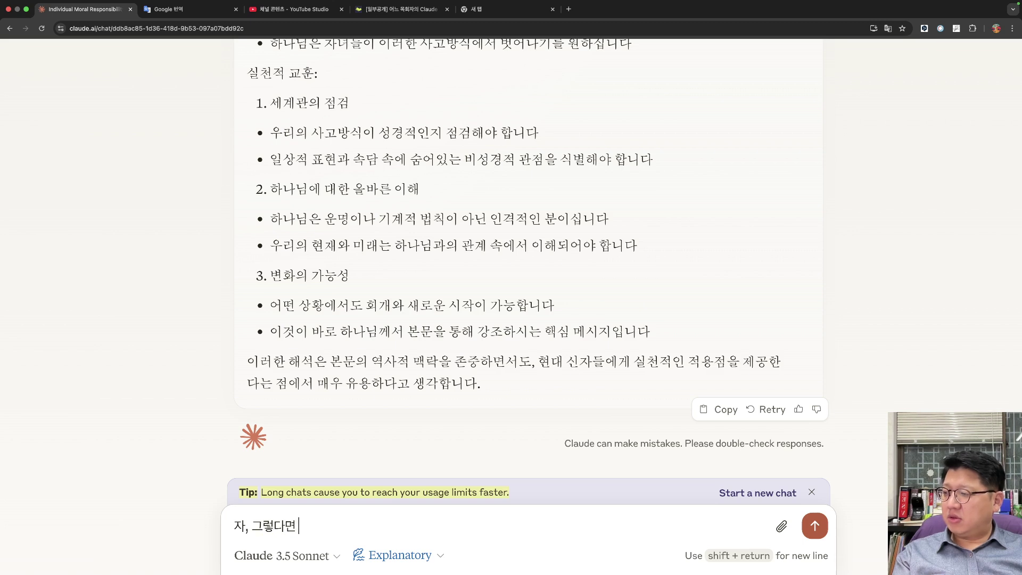
type(" 이제 너는 설교")
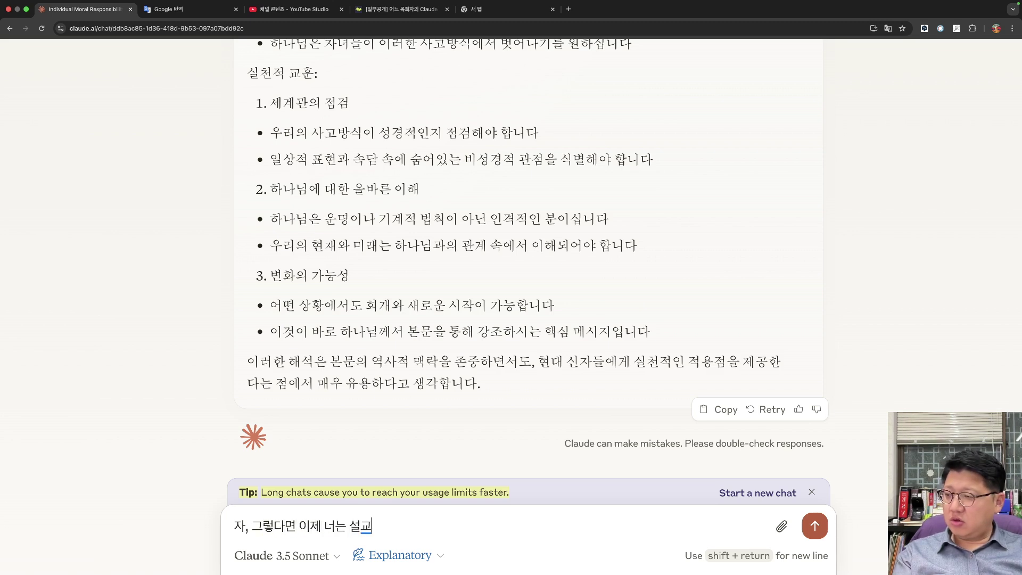
type("학 박사")
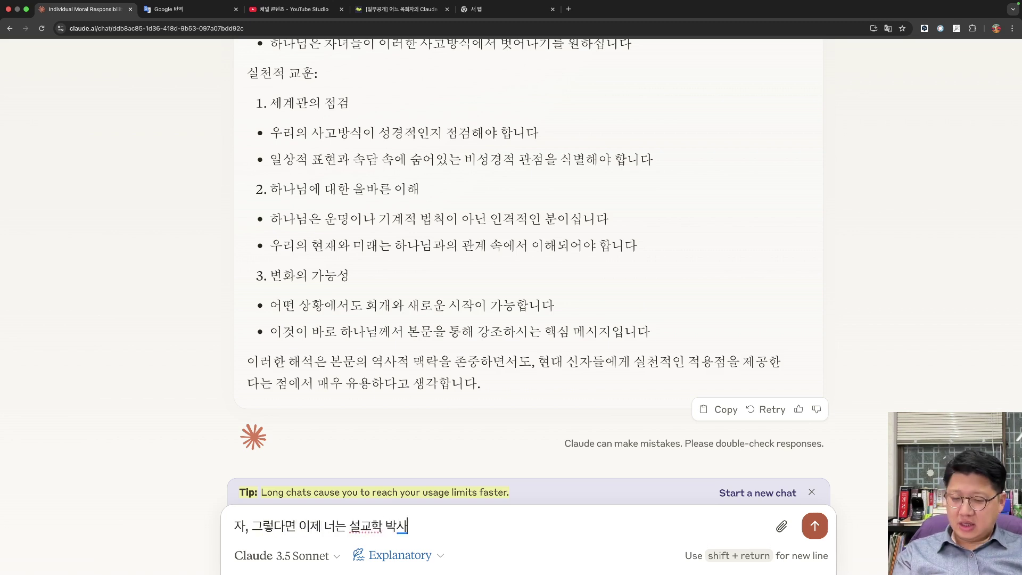
type("의 ")
type("역할을")
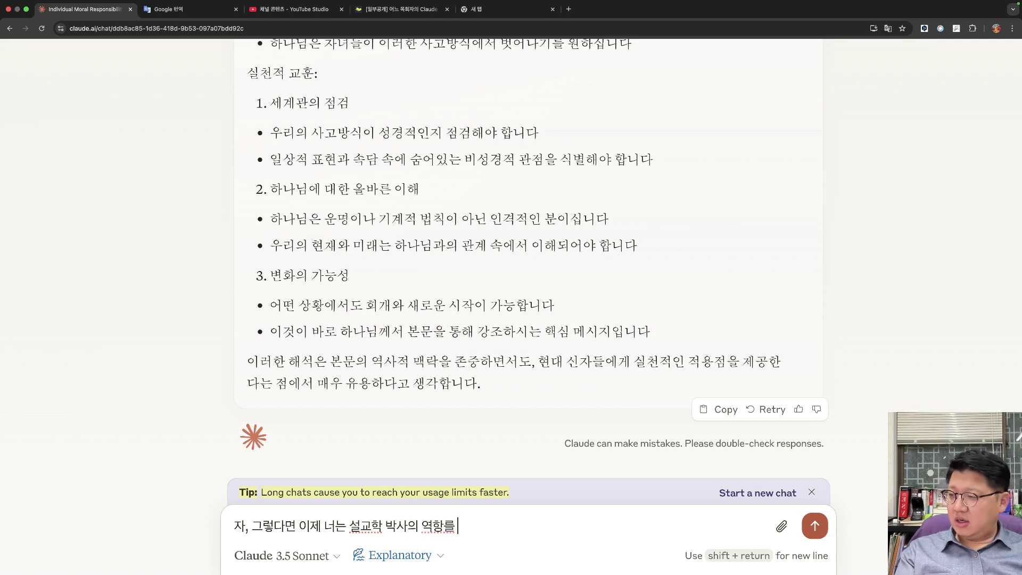
type(" 하라.")
Add a second line to the prompt: "나는 아래와 같이 본문에 대해 묵상하고, 설교의 적용점을 제시한다.".
key("shift+Return")
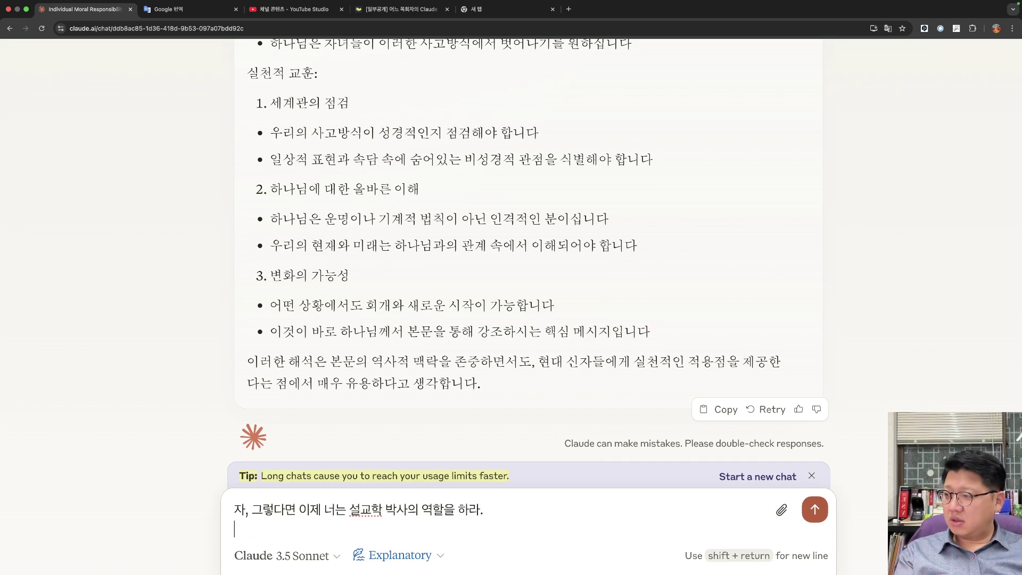
type("나는 아래와 같이 본")
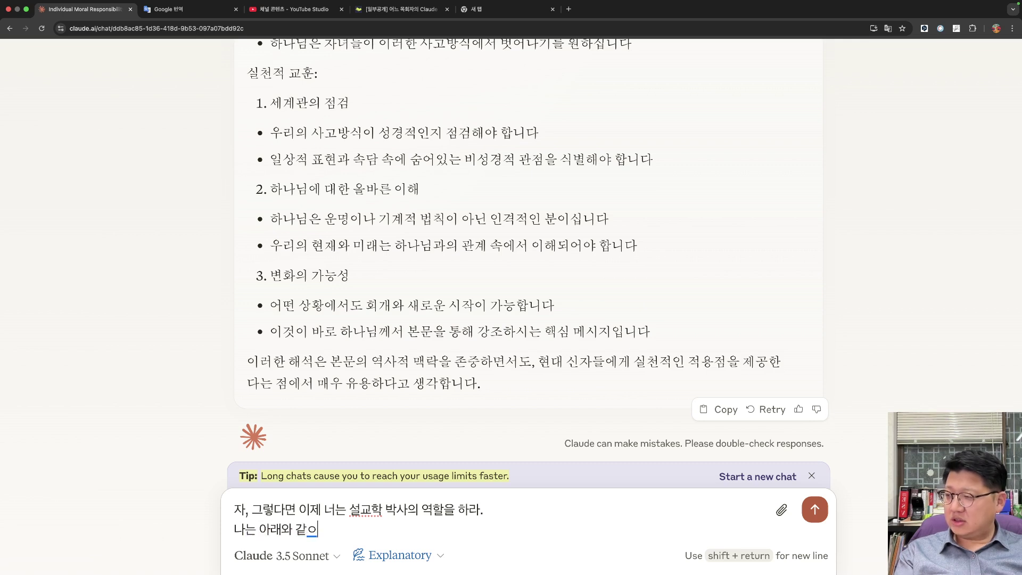
type("문에 대해 묵사")
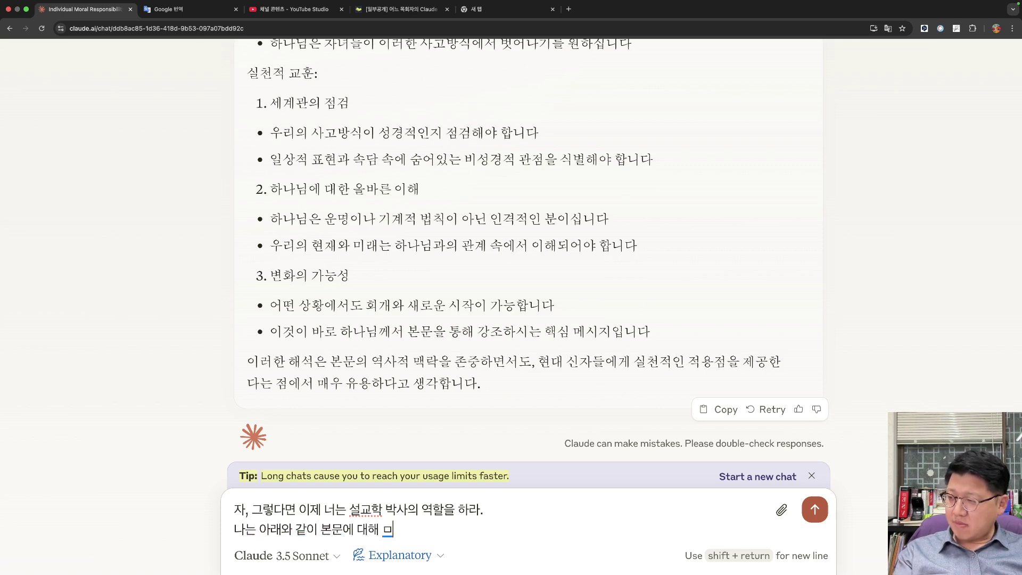
type("ㅇ하고, 적")
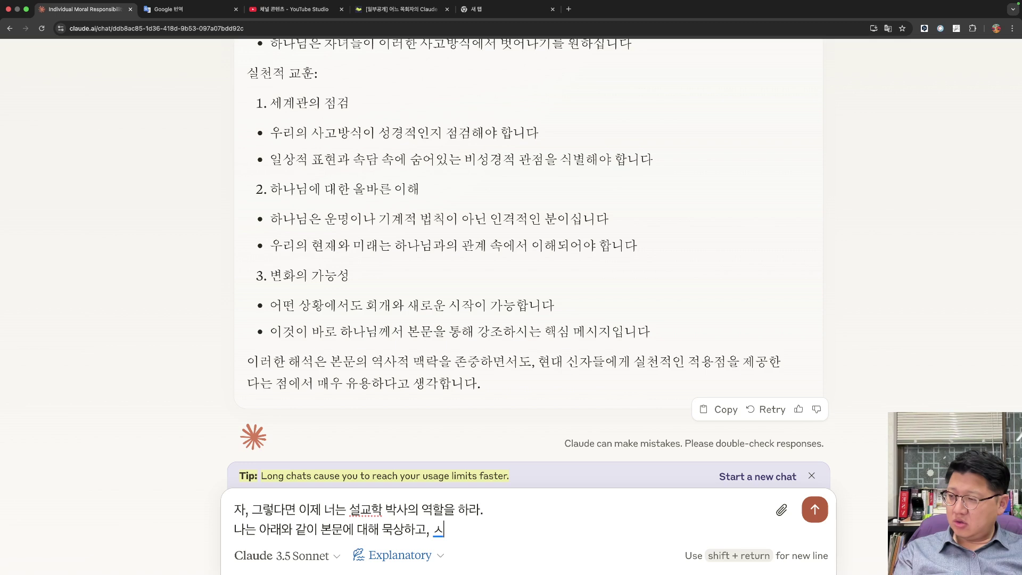
type("ㄹ교의 적용점을")
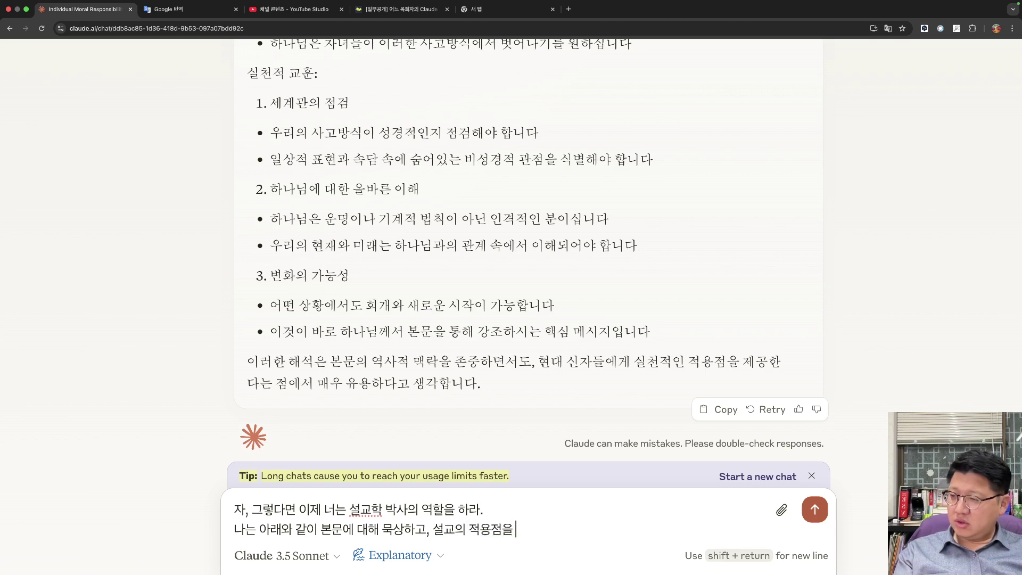
type(" 제시한다.")
Start a bulleted list below the second line with "본문은 하나님과의 올바른 관계를".
key("shift+Return")
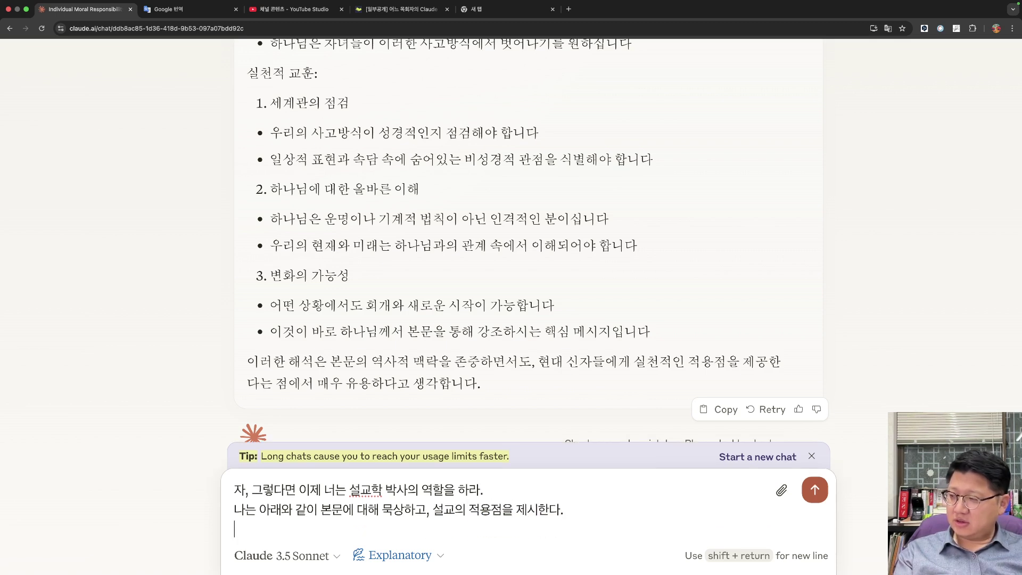
type("- 보누")
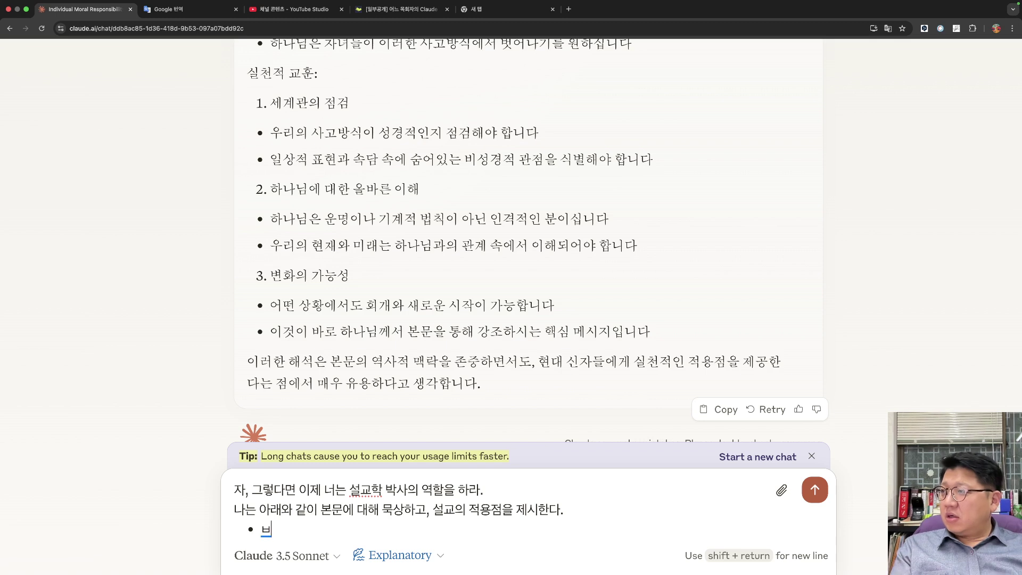
key("BackSpace")
key("BackSpace")
type("본문은 해")
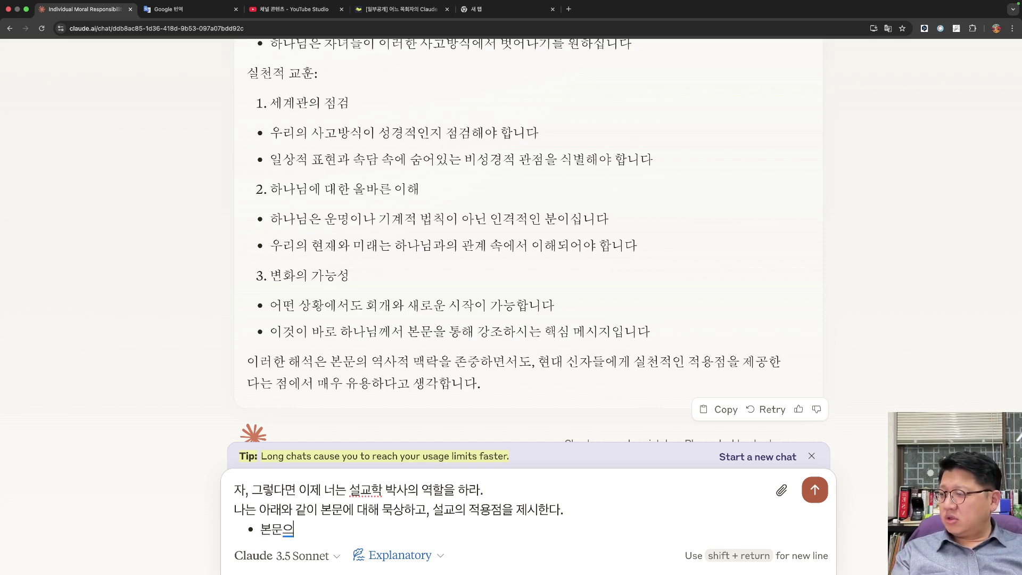
key("BackSpace")
type("하나님과의 올")
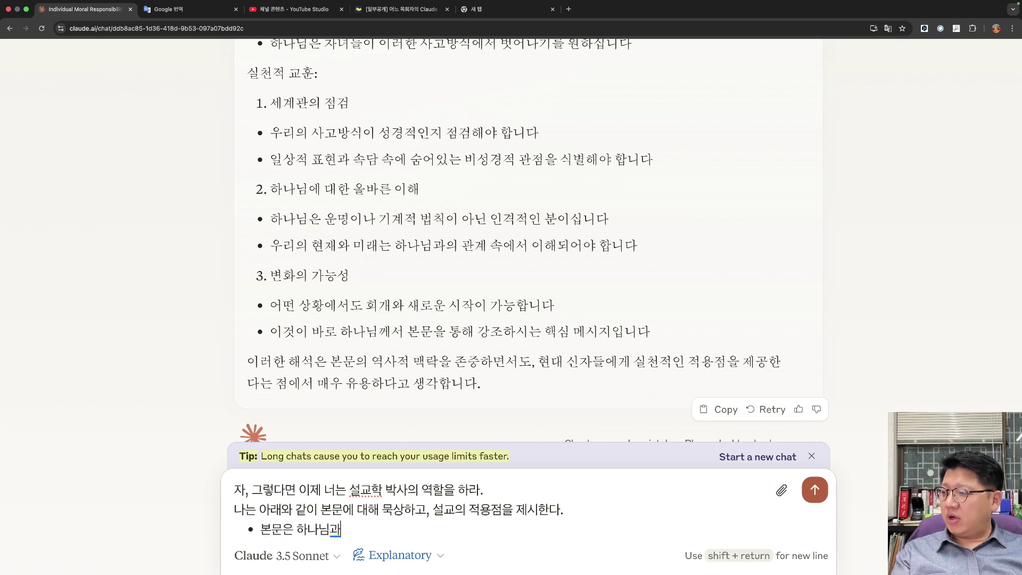
type("바른 관")
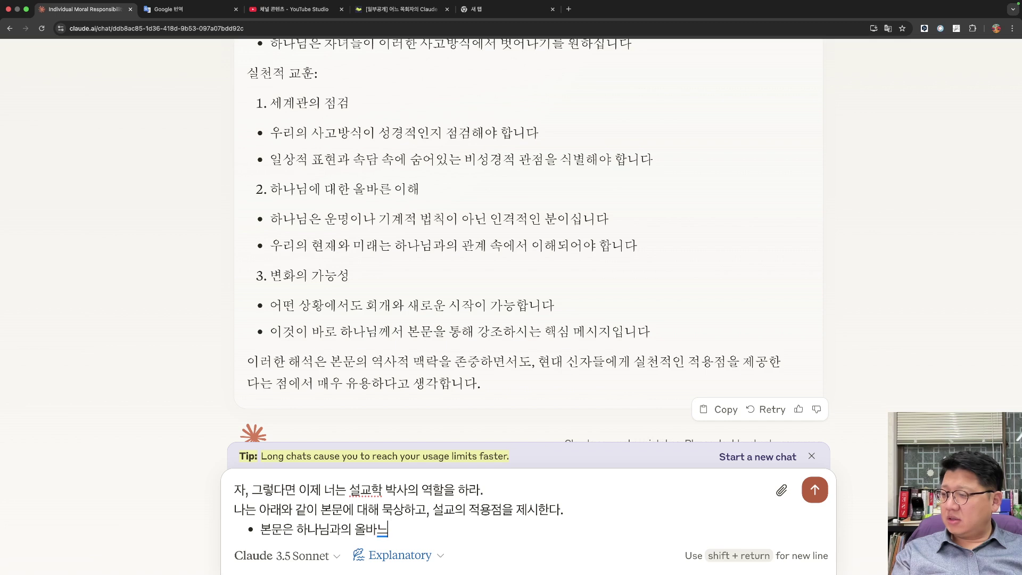
type("계를")
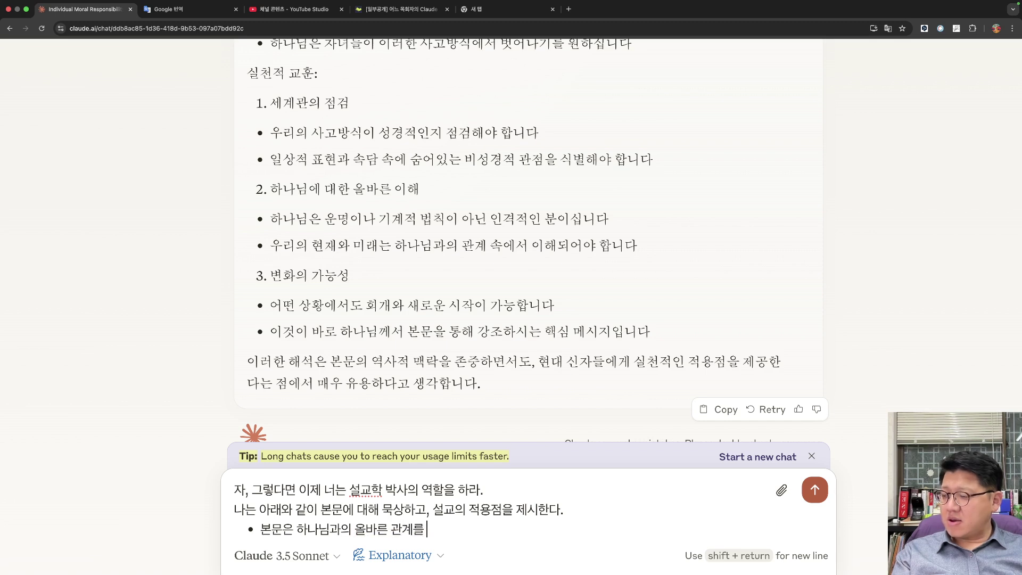
Complete the first bullet with "가로막고 있는 잘못된 이방신앙에 대해 고발한다.".
type(" 가로막고 있는 ")
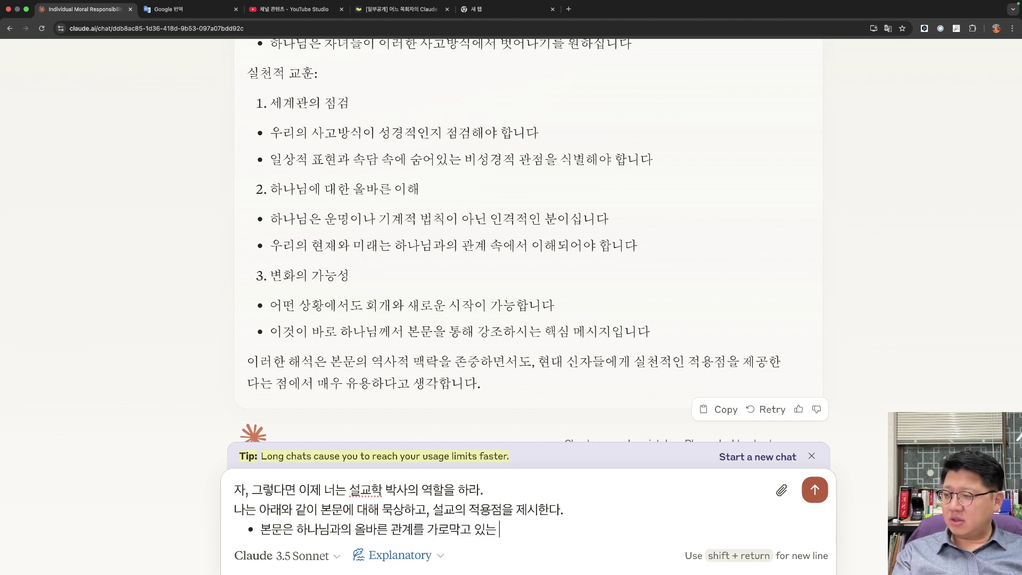
type("잘못된 이방신앙,")
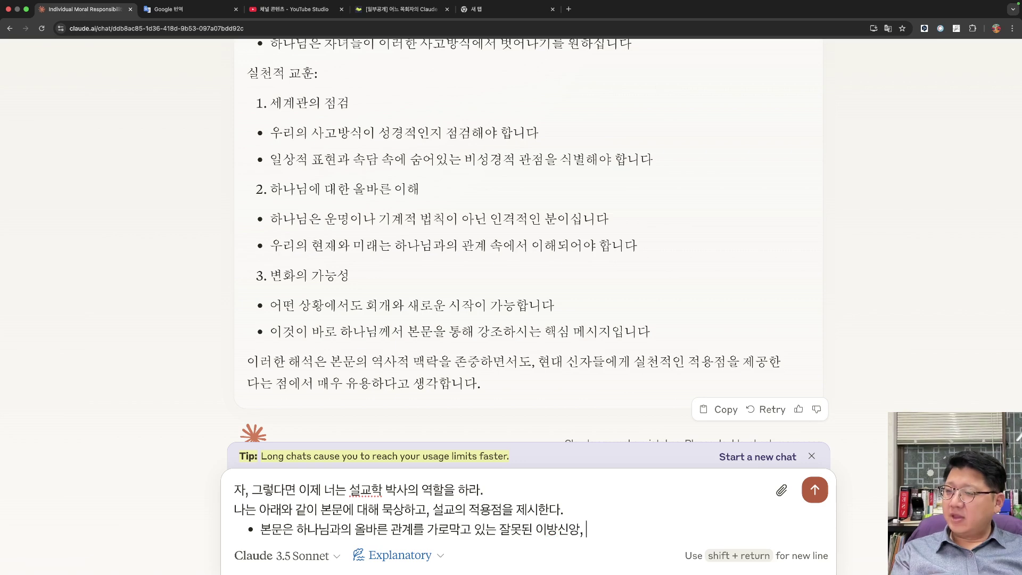
key("BackSpace")
type("에 대해")
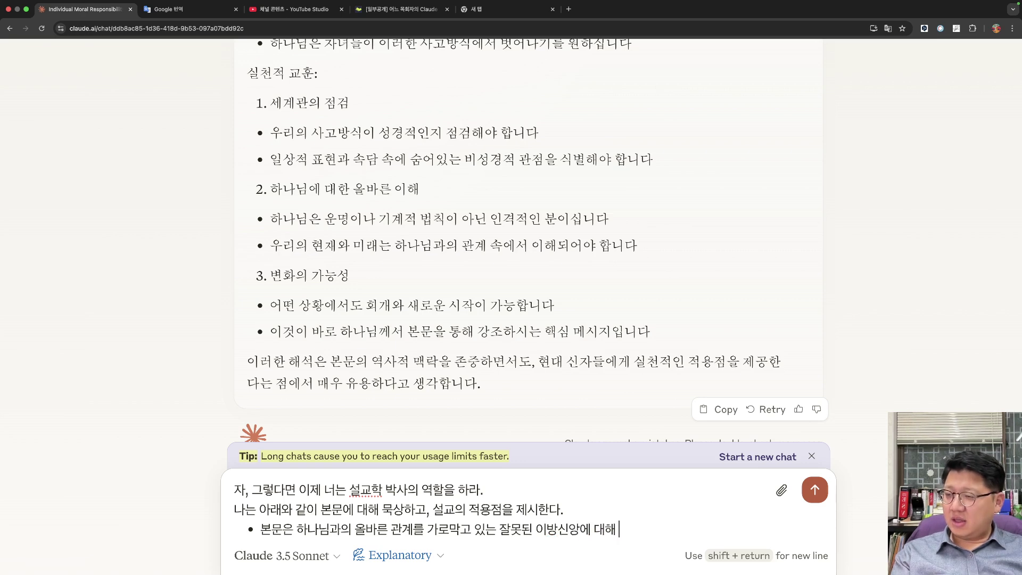
type(" 고발한다.")
Add an indented sub-bullet under the first bullet: "1차 독자들은 성전에 왕래하면서도 진정 하나님을 모르고 있다.".
key("Tab")
type("1차 독자들은 성지하나님을")
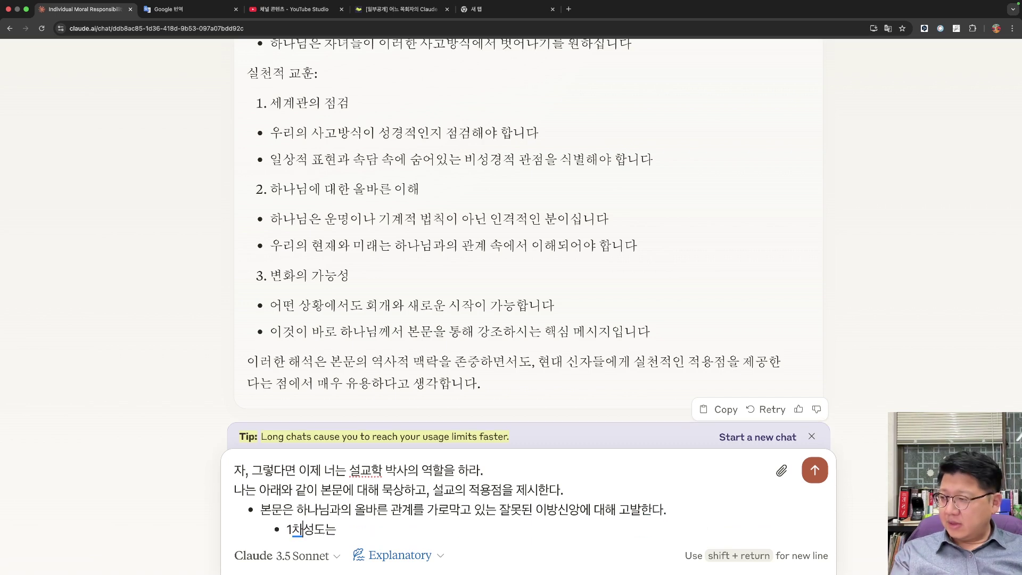
key("BackSpace")
type("전에 ")
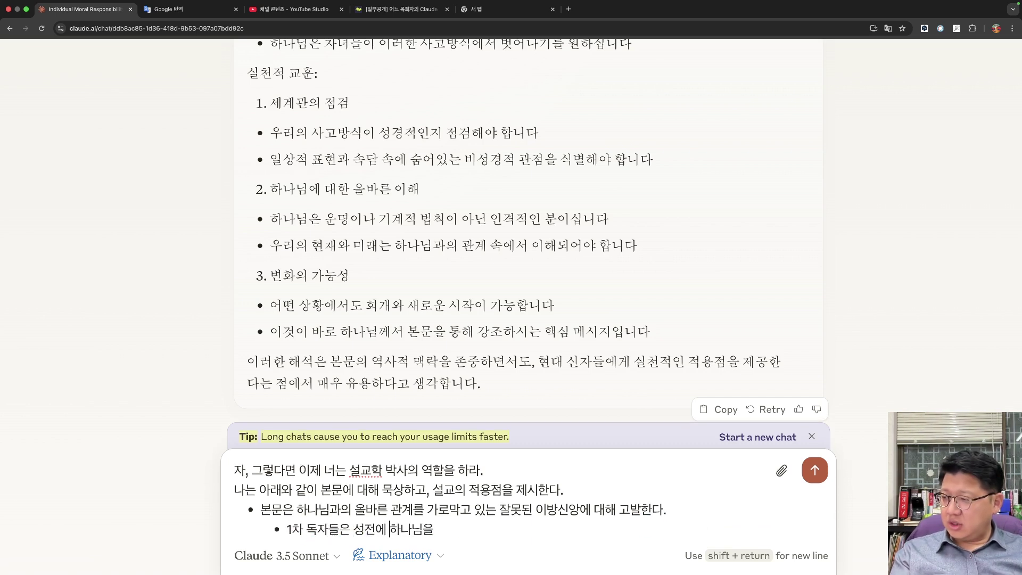
type("왕래하면서도 ")
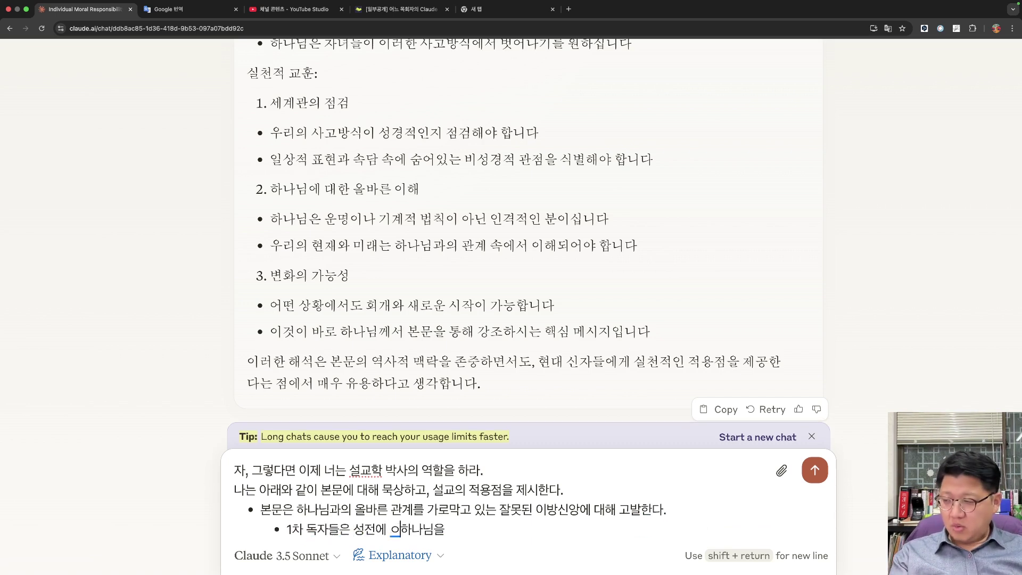
type("진정")
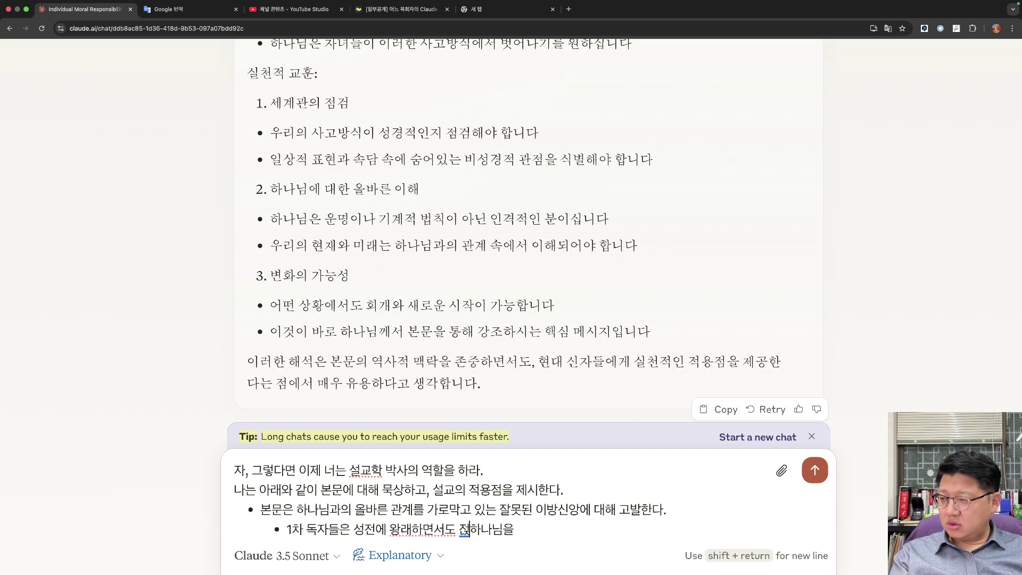
type(" 하나님을")
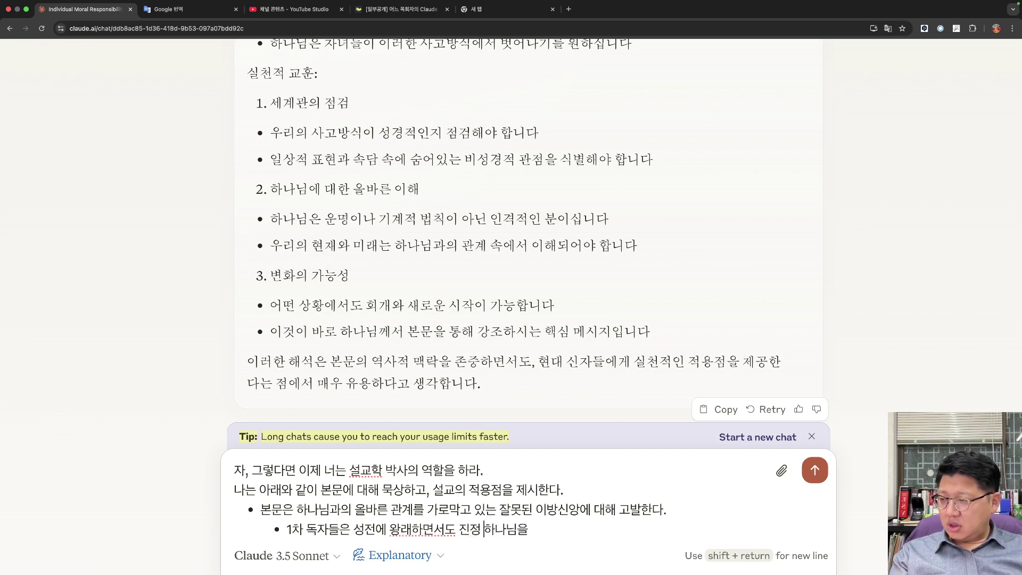
type(" 모르고 있다.")
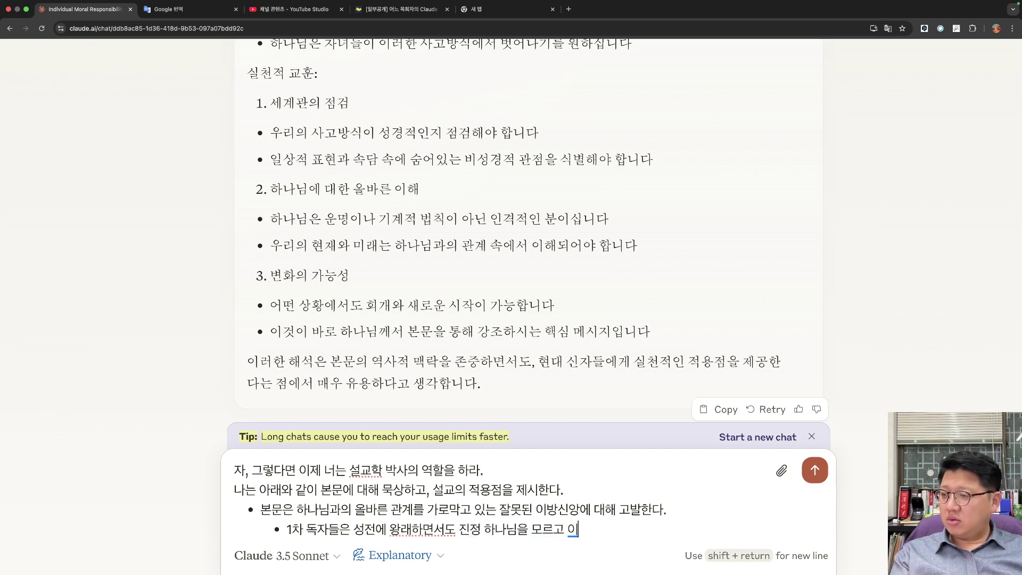
Add a second sub-bullet: "하나님을 오해하고 있다. 이는 신학적인 문제이다.".
key("shift+Return")
type("하나님을")
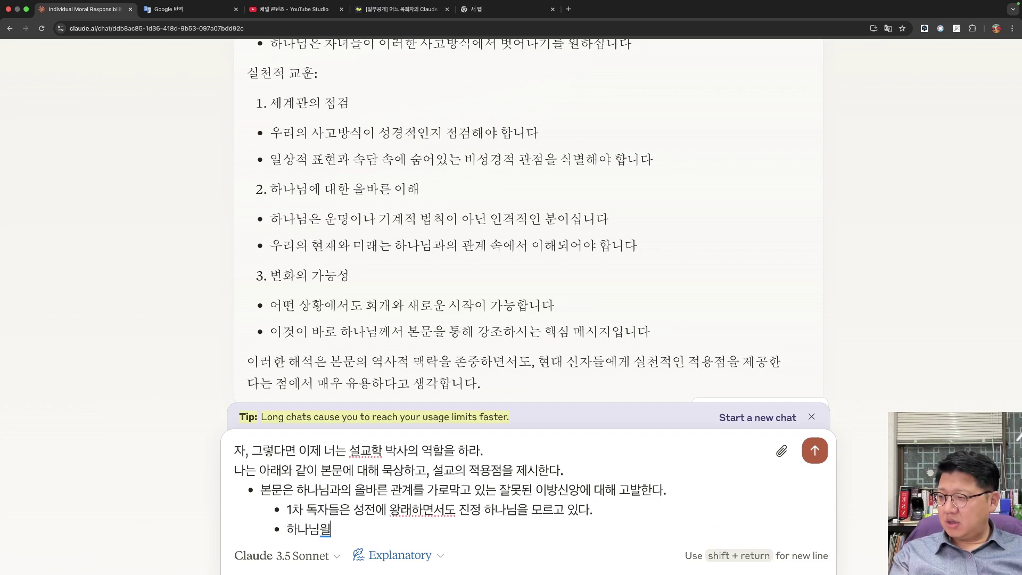
type(" 오해하고 있다. 이는 신학적인 문제이다.")
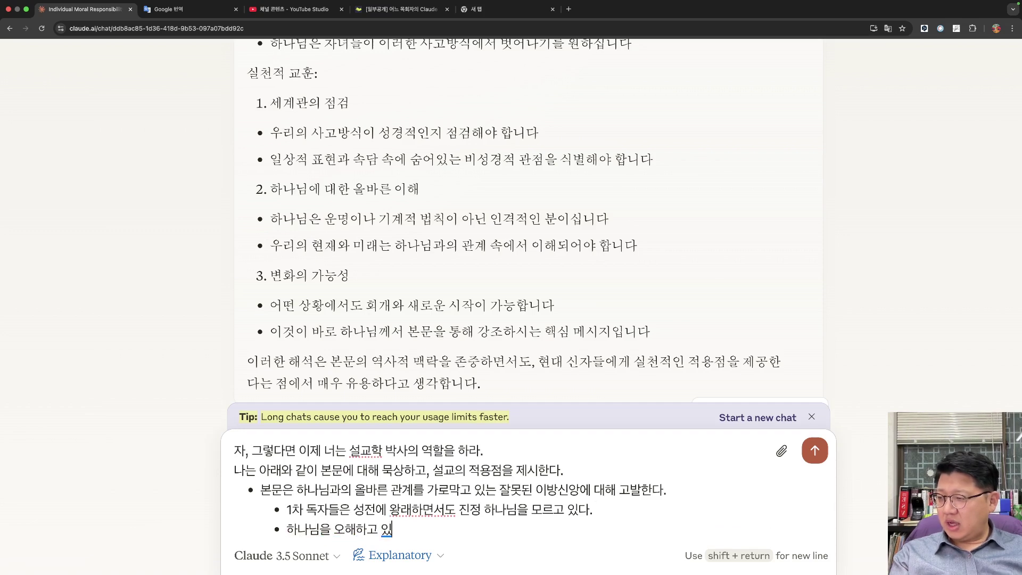
key("super+Right")
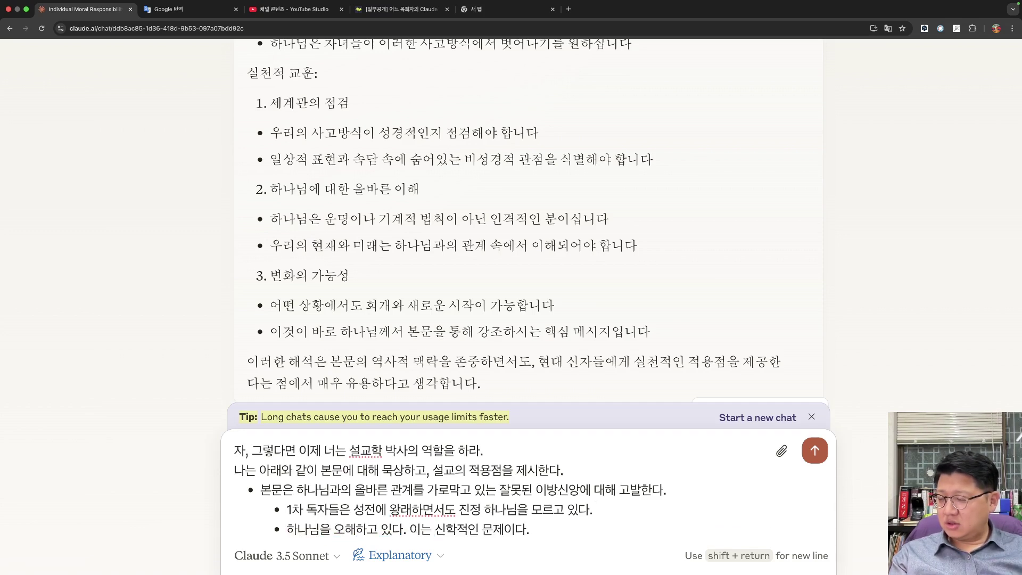
Add a third sub-bullet: "오늘날, 많은 이들이 신학에 대해 중요하게 생각하지 않는 경향이 있다.".
key("shift+Return")
type("오늘날")
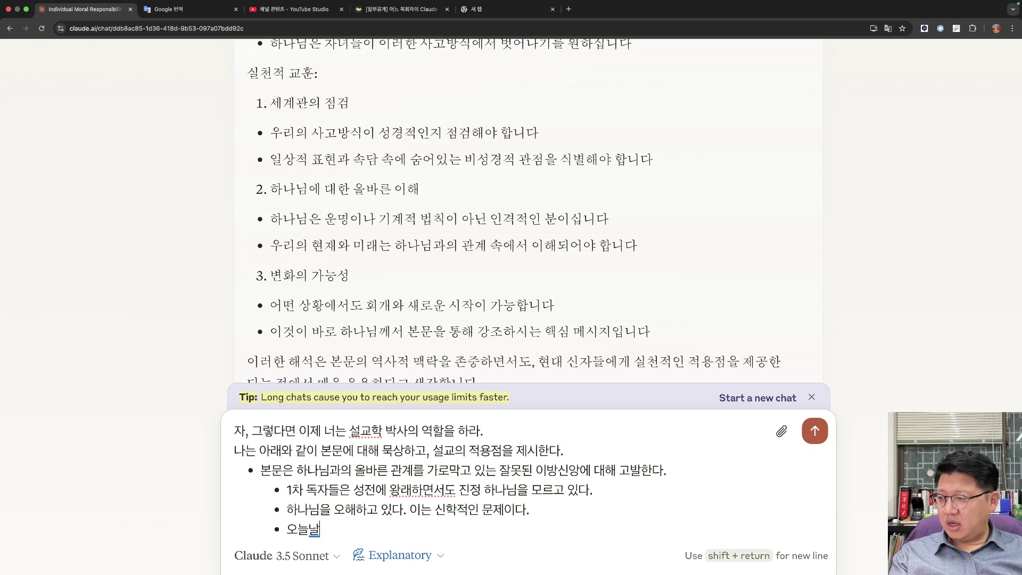
type(",신학에 대한 많은")
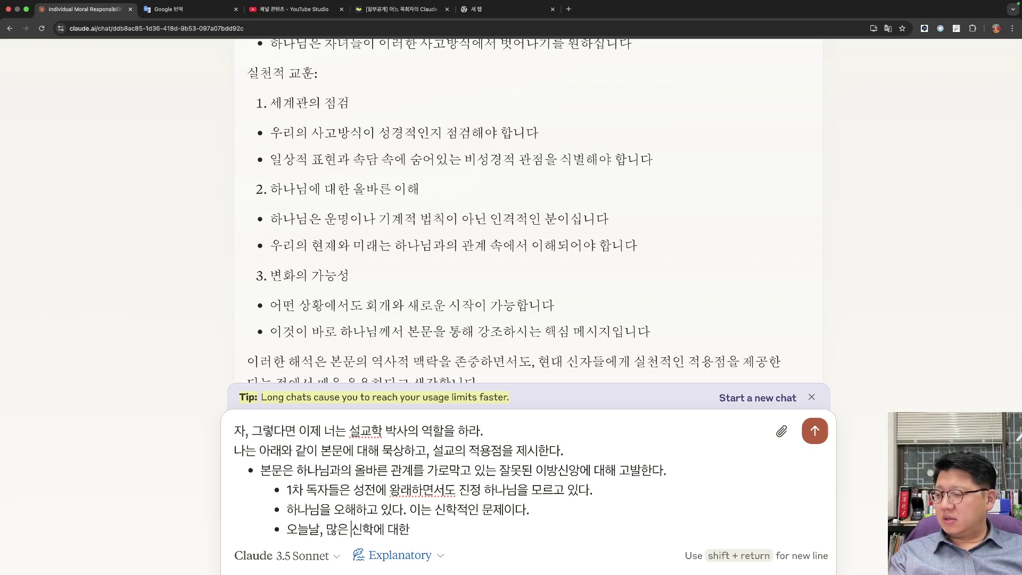
type(" 이들이")
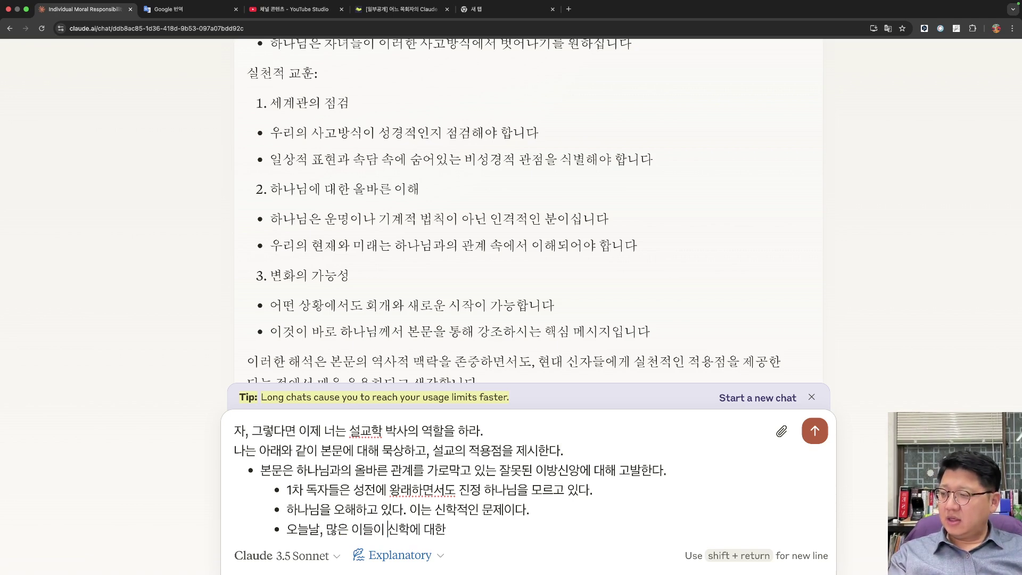
key("BackSpace")
type("해 중요하게 ")
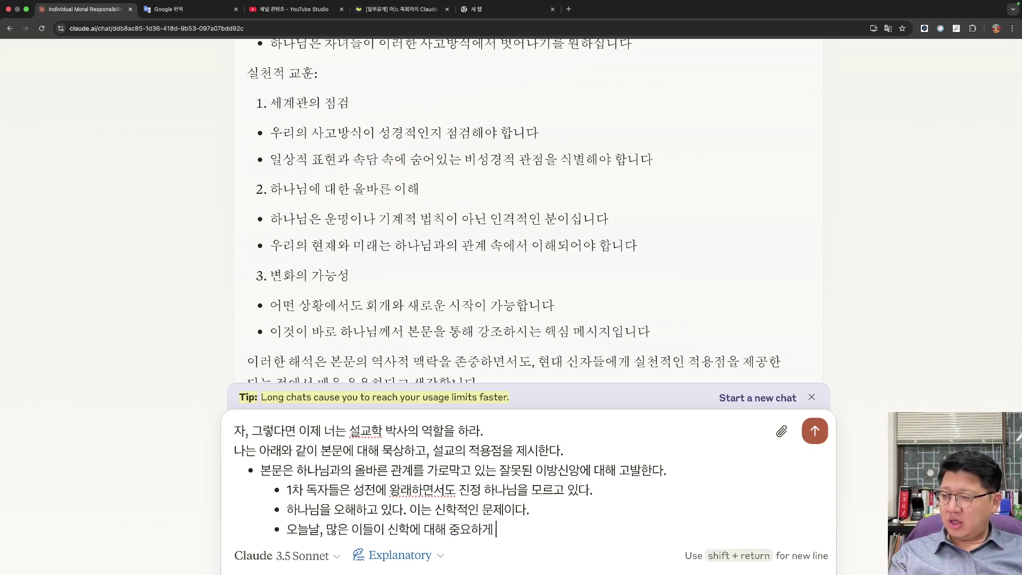
type("생각하지 않느")
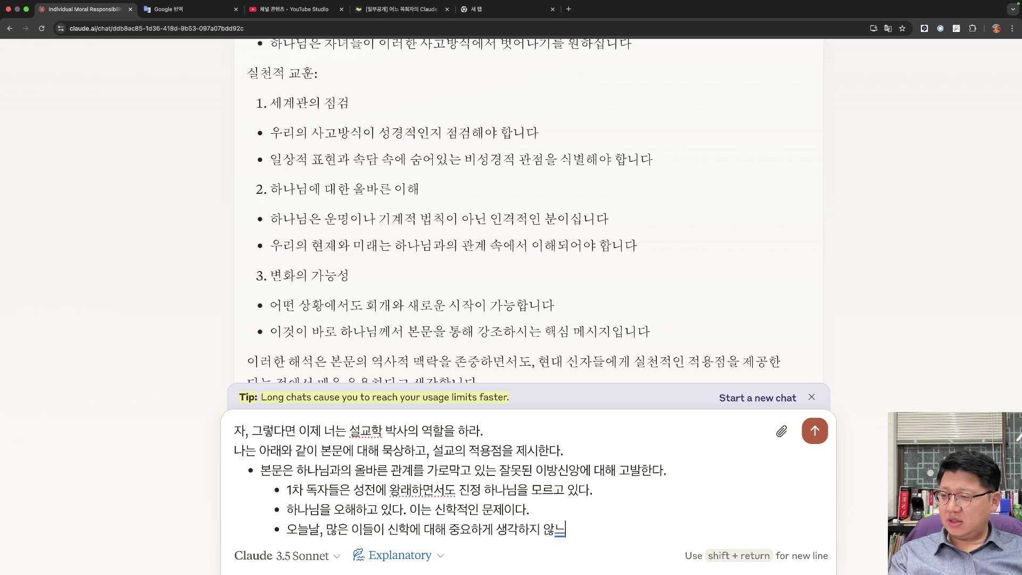
key("BackSpace")
type("는 경향이 있다.")
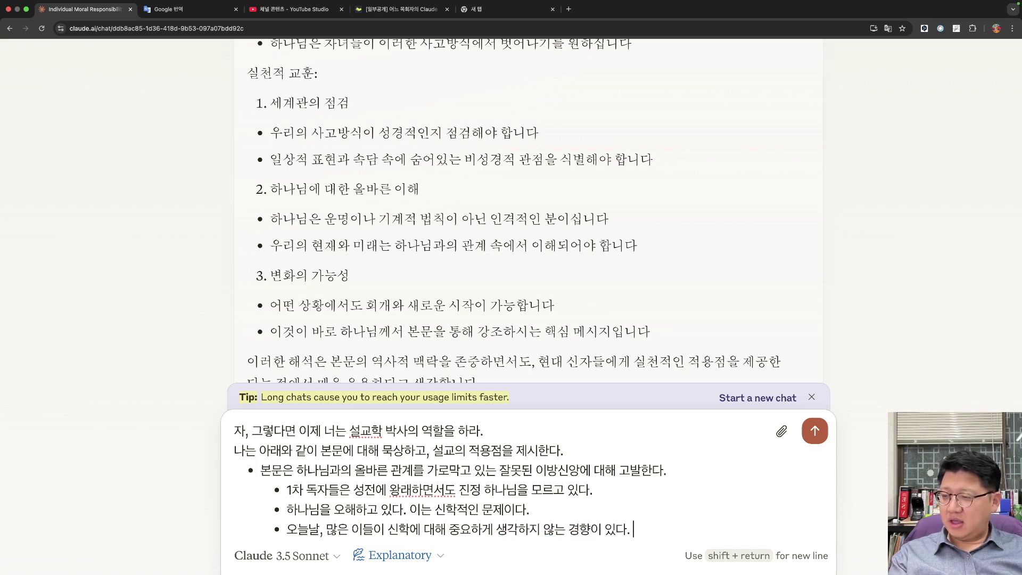
Continue the third sub-bullet with "교회 밖에서 자신이 생각하던 신에 대한 생각이나 종교행위를".
type(" 교회 밖에서")
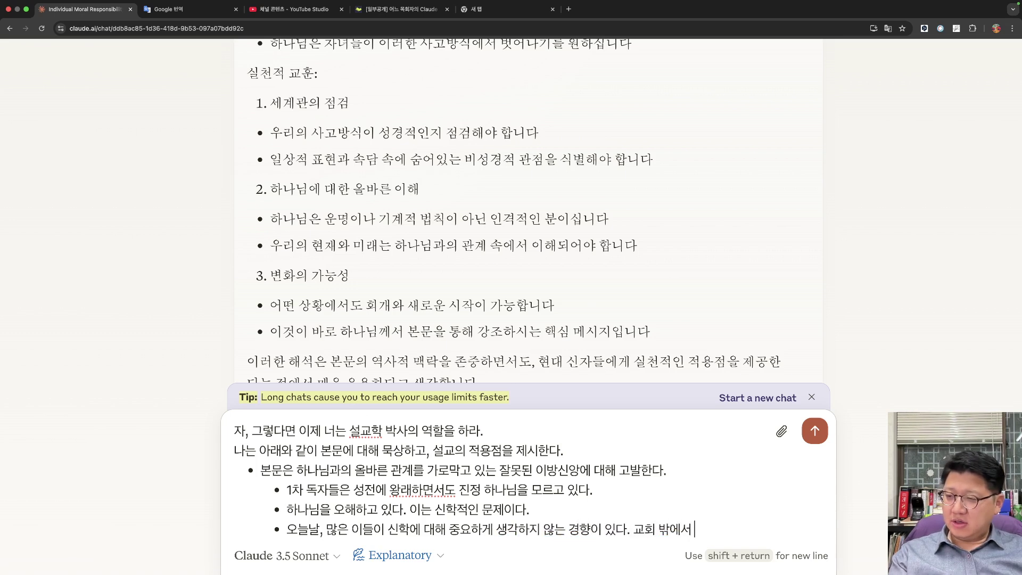
type(" 자시ㄴ이 믿ㄴ")
key("BackSpace")
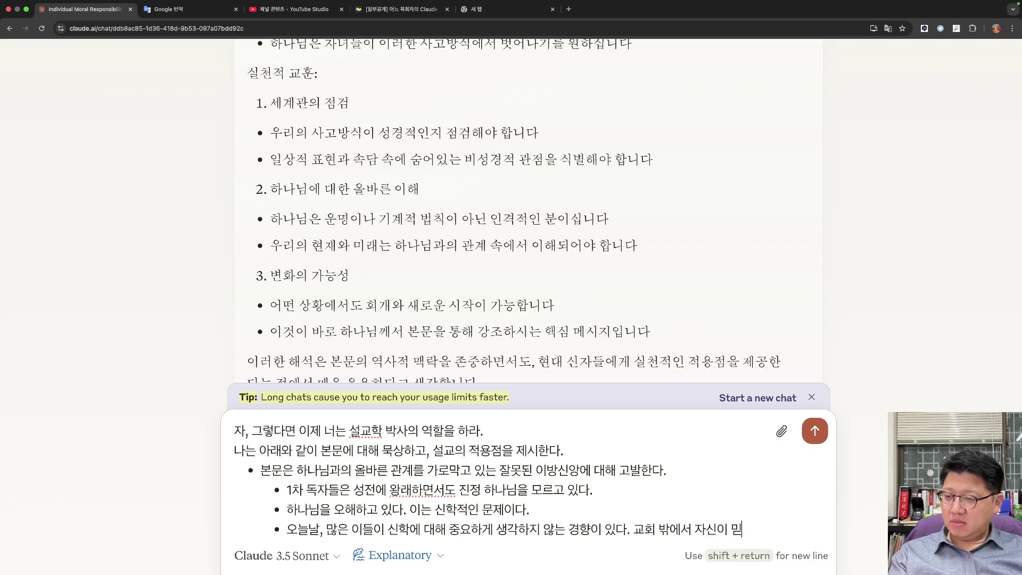
type("생각하던")
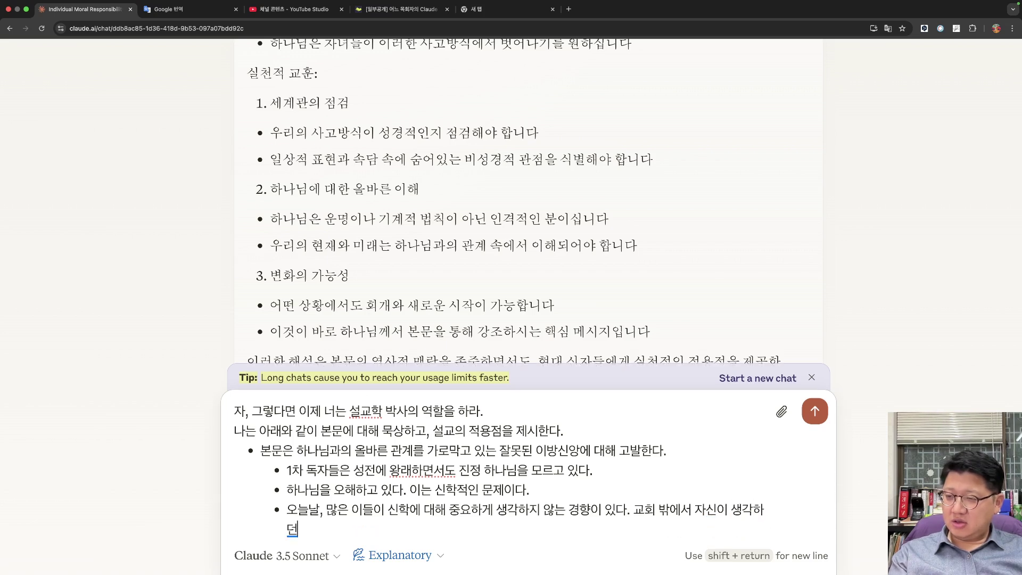
type(" 신에 고")
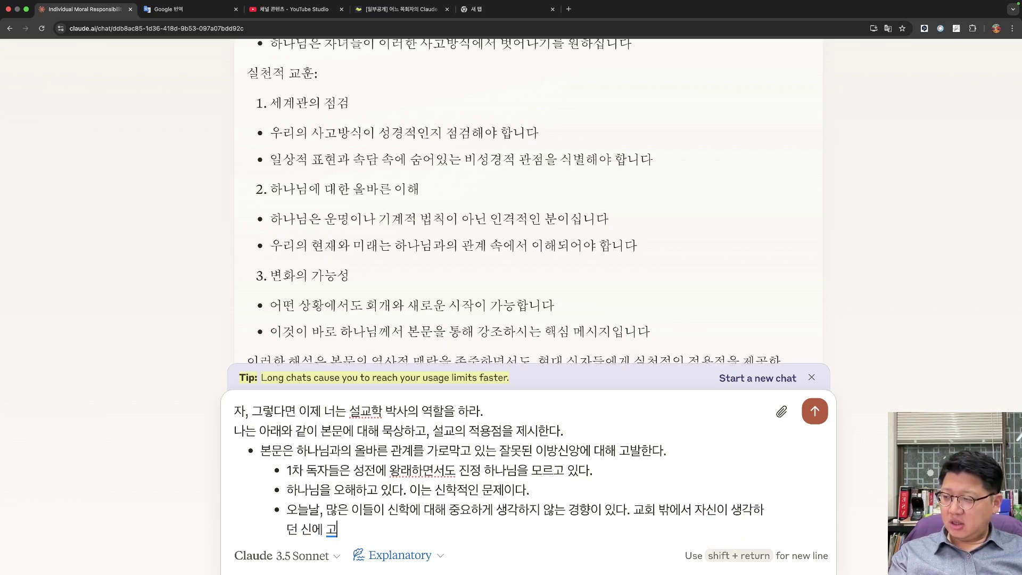
key("BackSpace")
key("BackSpace")
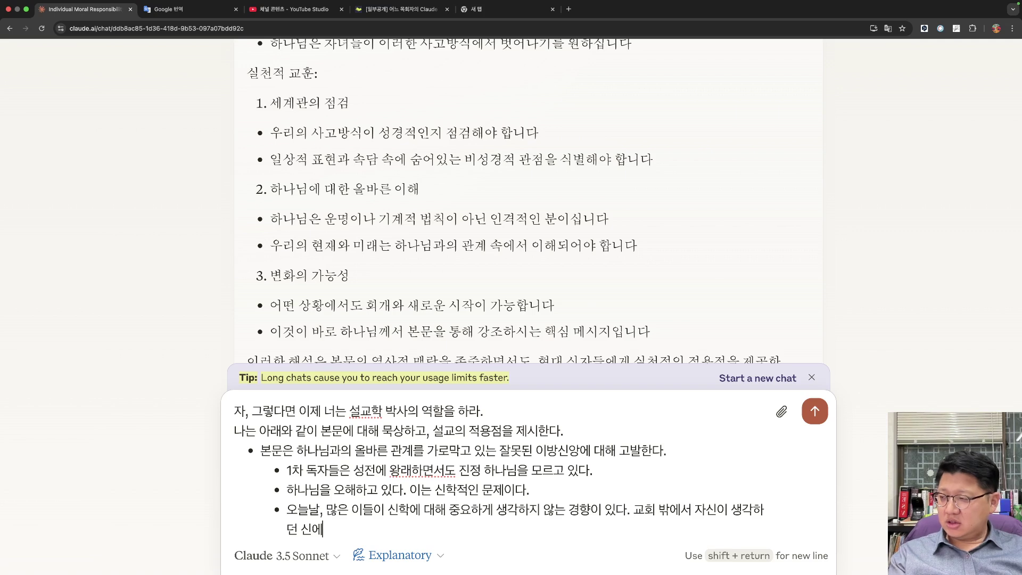
type("대한")
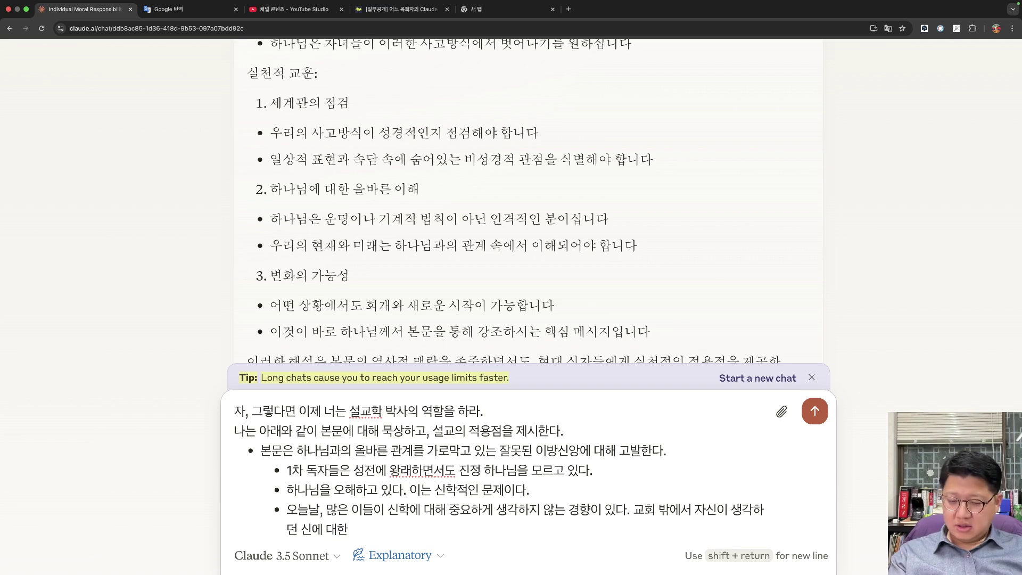
type(" 생각이나 종교행위")
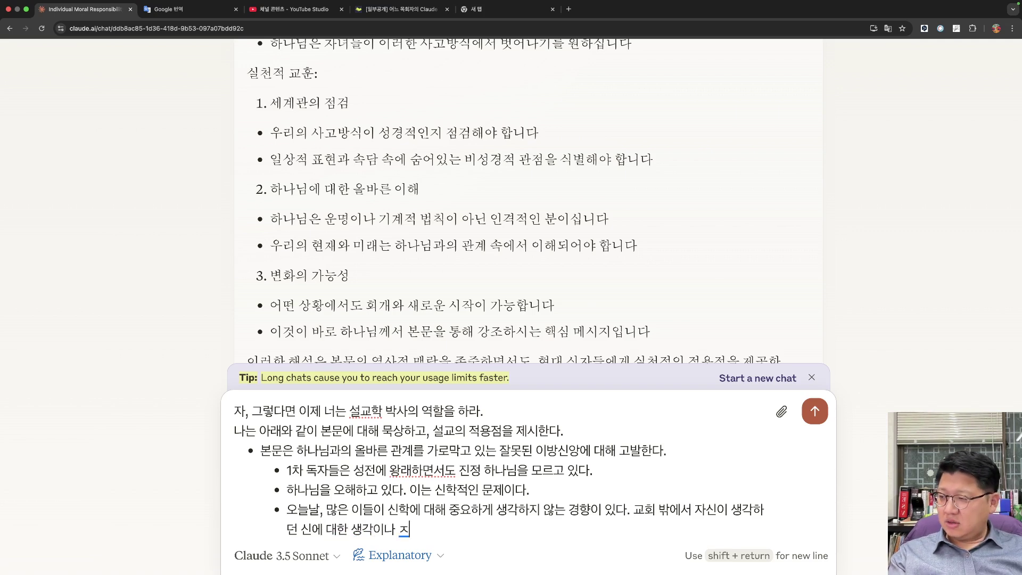
type("를 ")
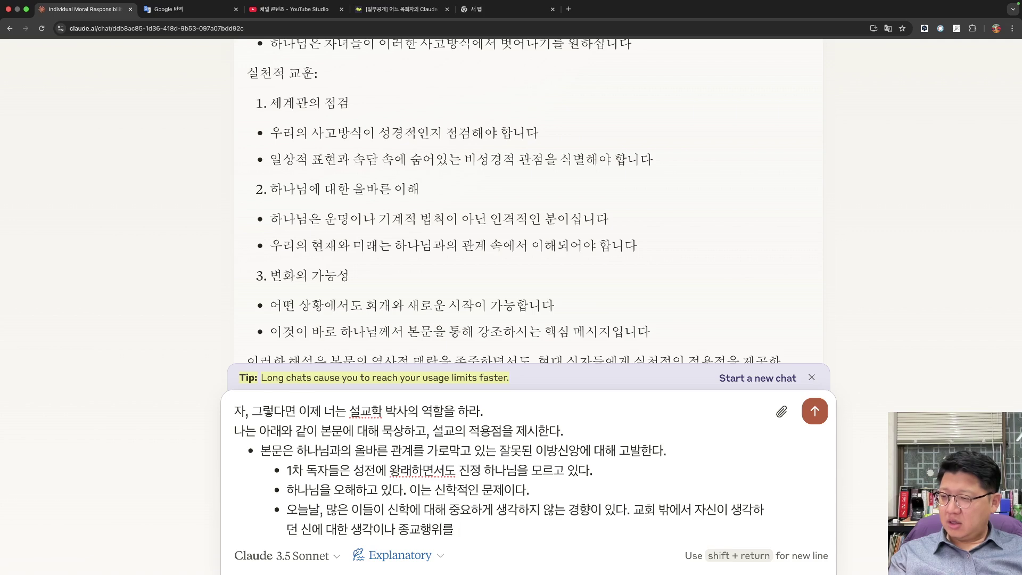
Extend the third sub-bullet with "교회 안으로 그대로 들고 오는 이들이 많다. 교회는 이에".
type("교회 안으로 그대로 ㄷ")
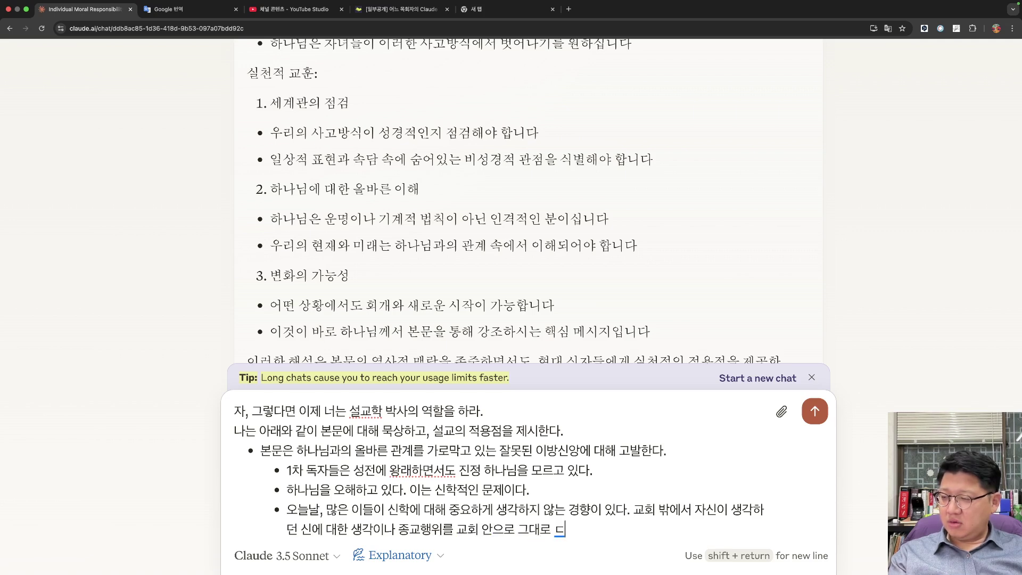
type("이")
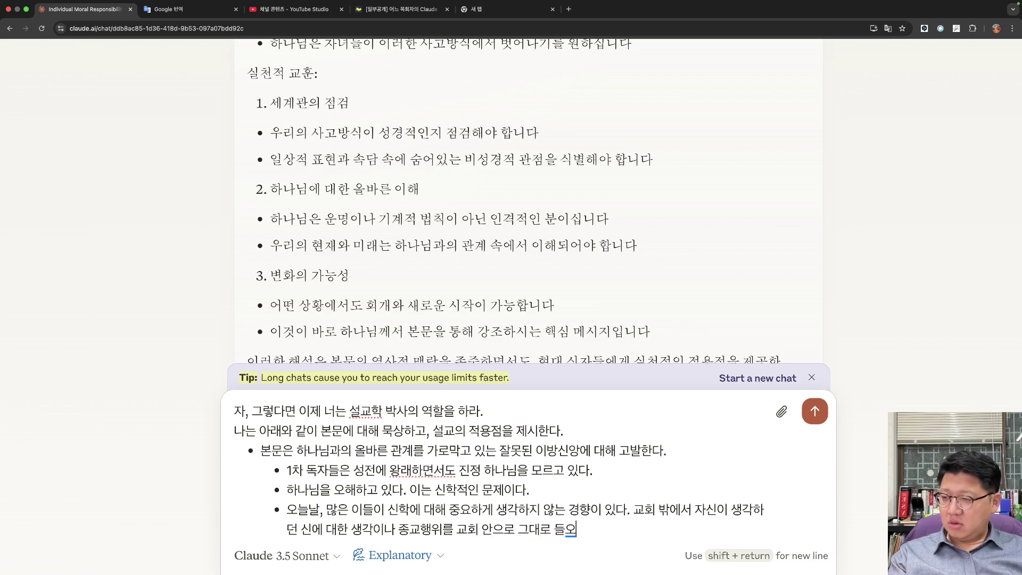
key("BackSpace")
key("BackSpace")
type("고 오는 이들이")
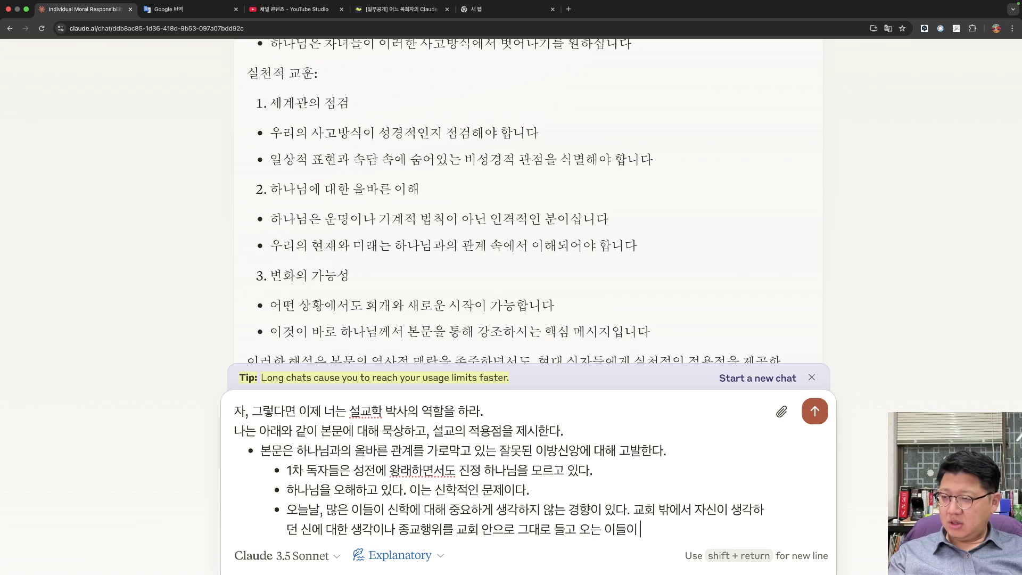
type(" 많다. 교회는 이에대한")
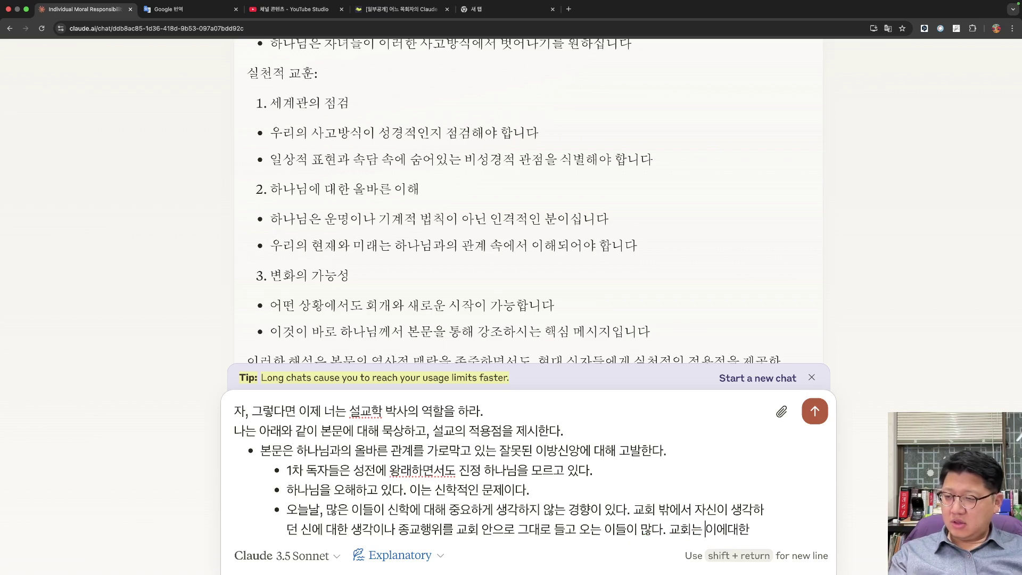
Complete the sentence about the church's role with "대해 책임감을 가지고 바르게 신학 교육해야 한다.".
key("BackSpace")
key("BackSpace")
type("대해")
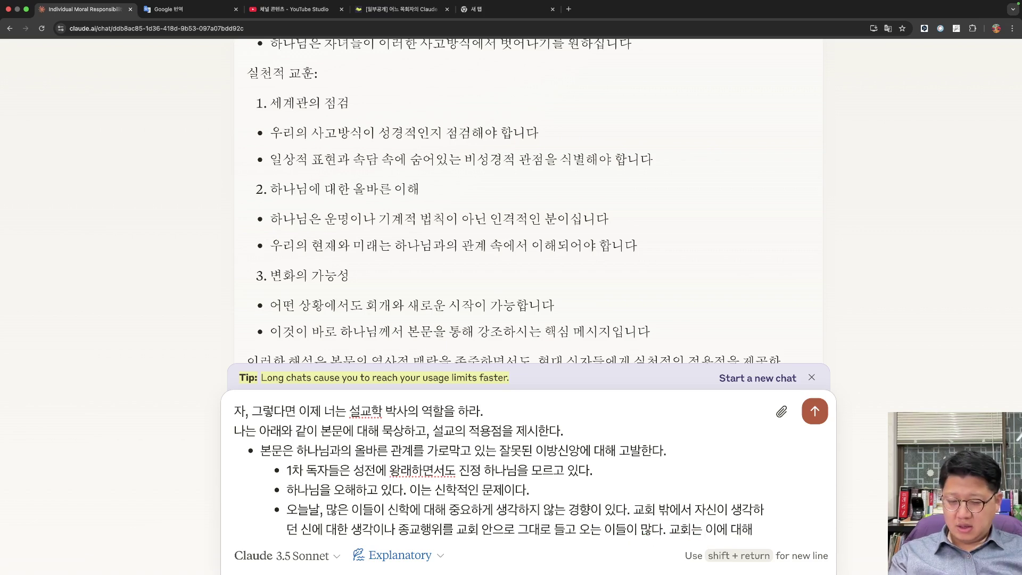
type(" 책임감을 그")
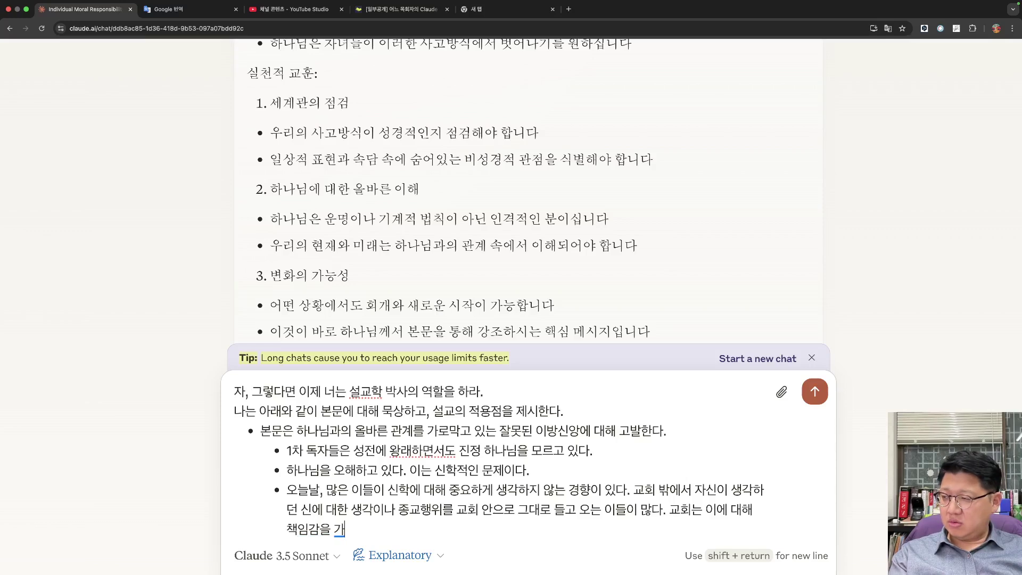
key("BackSpace")
type("가지고 바르게 교육해야 한다.")
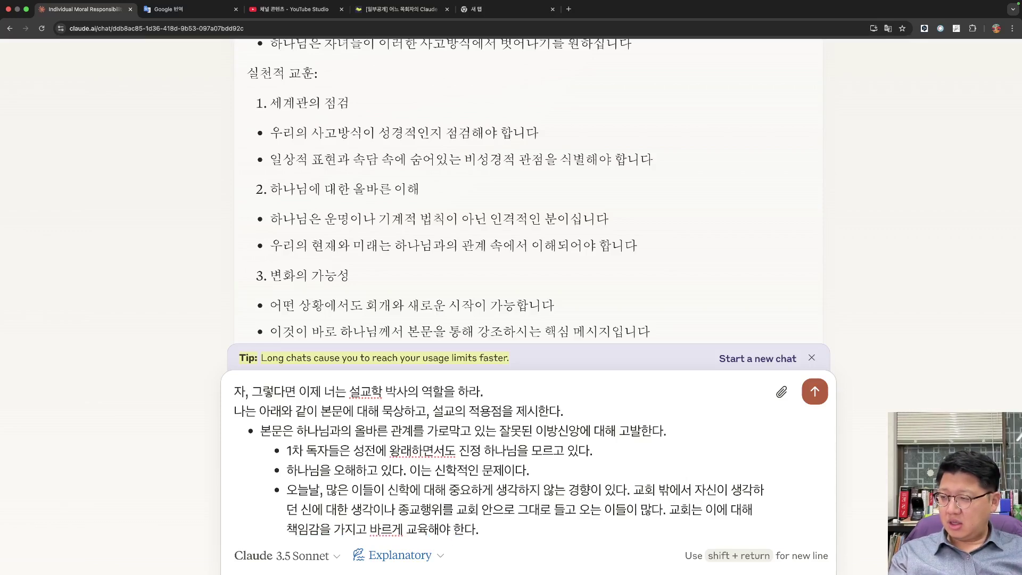
type("신학 ")
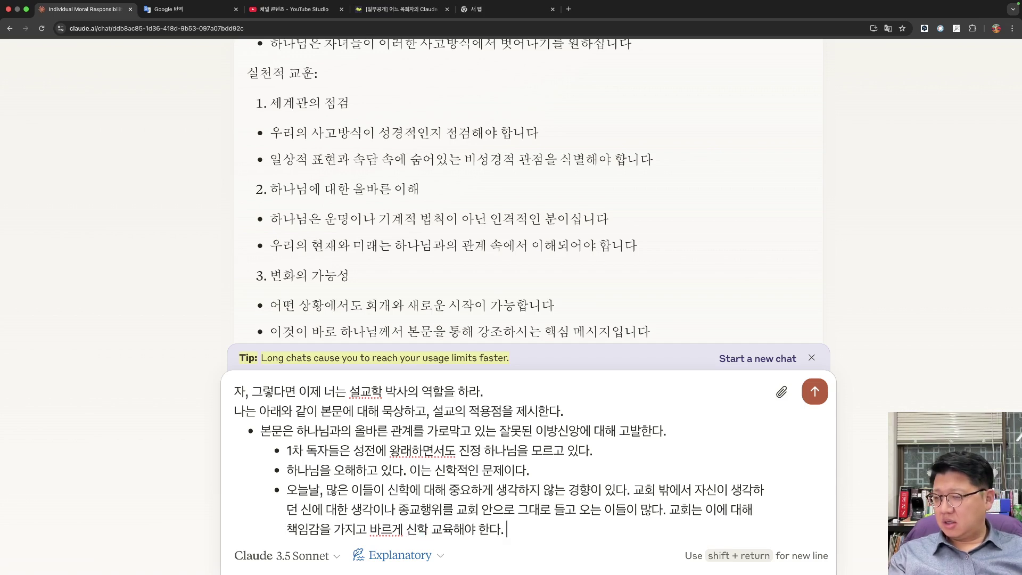
Begin another sentence in the third sub-bullet: "강의실에서 가르치는 것만이 신학 교육이 아니라 하나님을 바르게".
type(" 강의실에서 그")
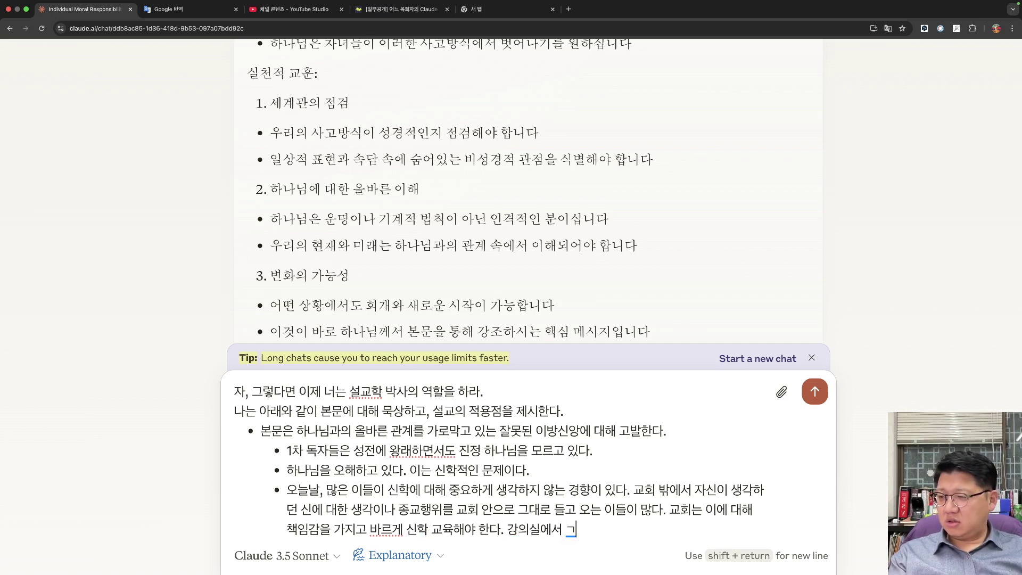
key("BackSpace")
type("가르치는 그")
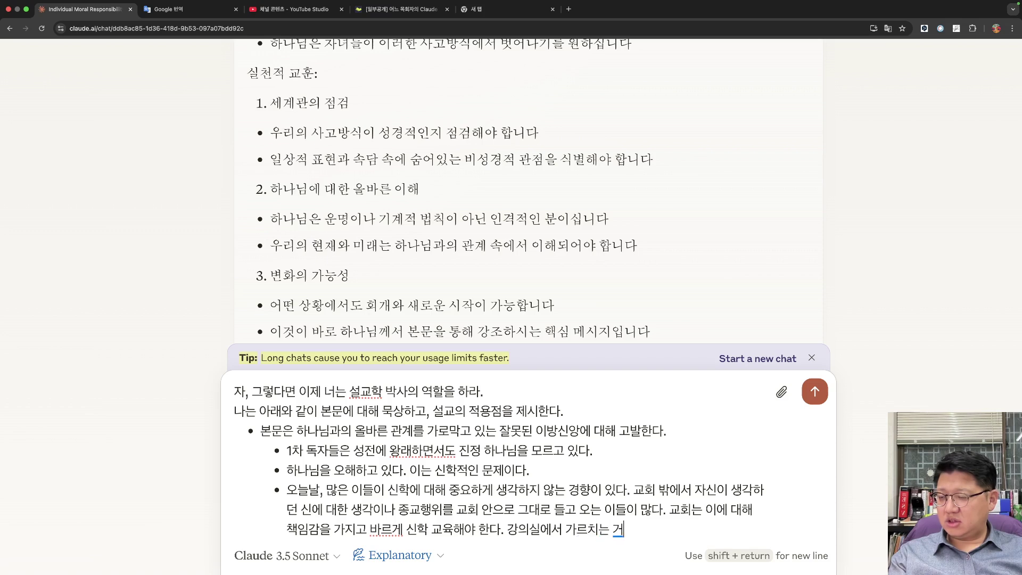
type("만이 신")
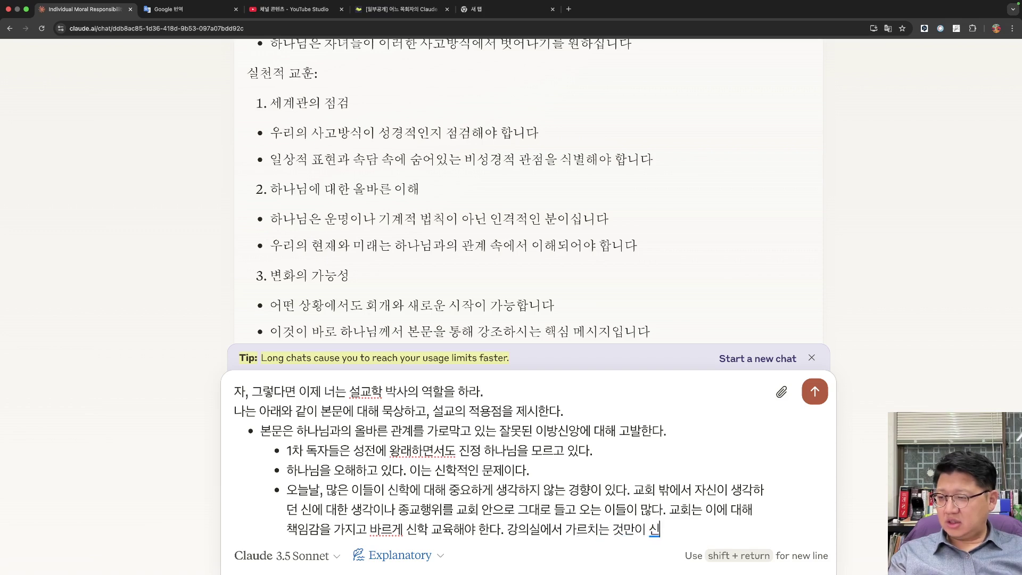
type("학 교육이 ")
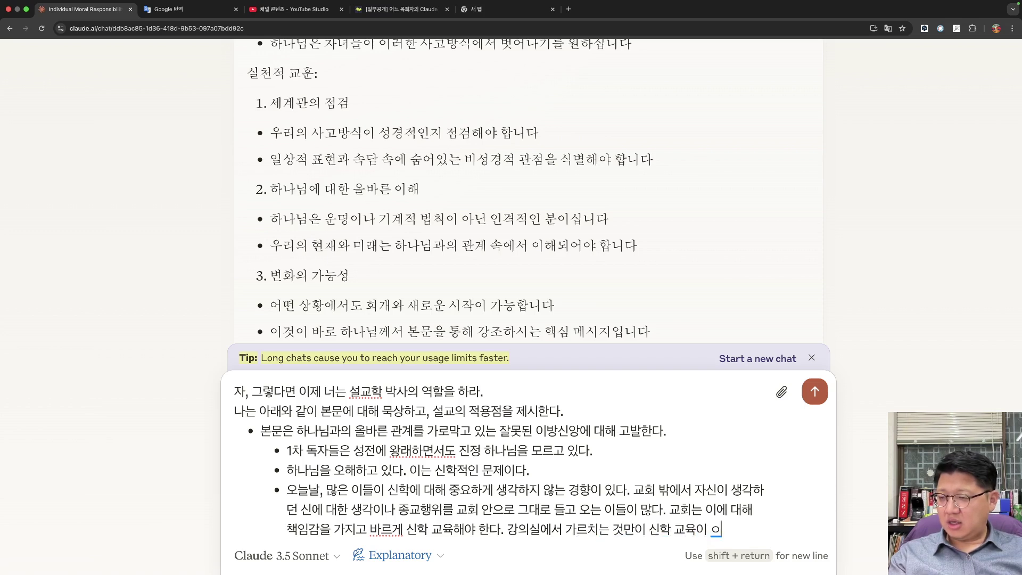
type("아니라 하나님을 바르게 이")
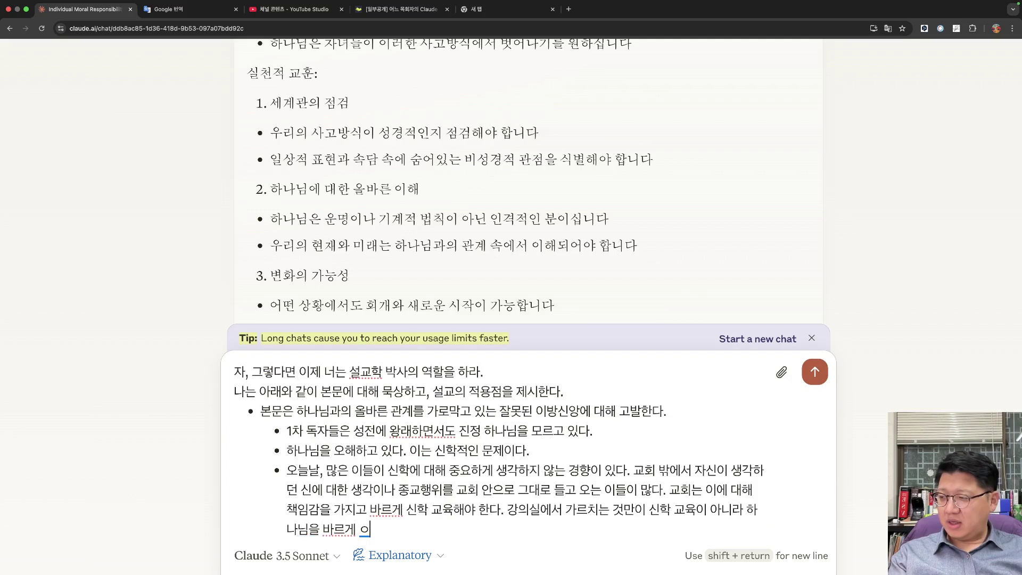
Continue the classroom-teaching sentence with "알고 섬기며 하나님의".
key("BackSpace")
type("알과, 하나ㄴ")
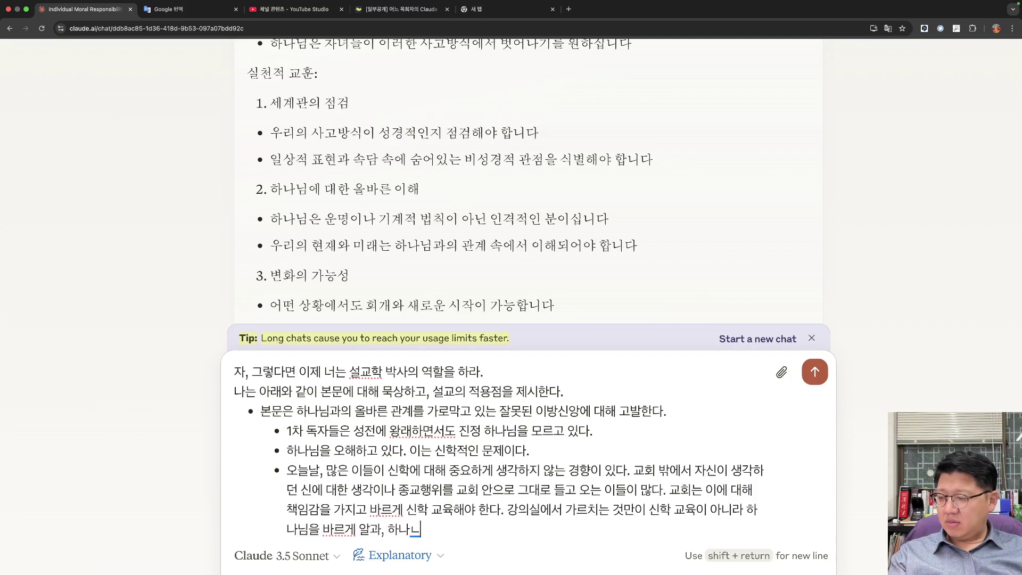
key("BackSpace")
key("BackSpace")
key("BackSpace")
key("BackSpace")
key("BackSpace")
type("호소ㅣ대")
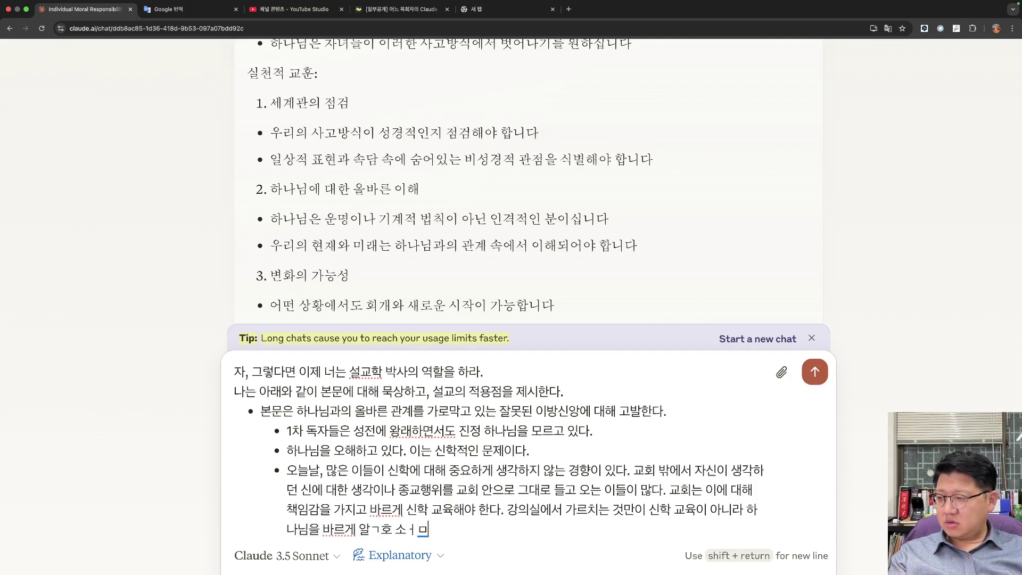
key("BackSpace")
key("BackSpace")
key("BackSpace")
key("BackSpace")
type("고 섬기며 하내")
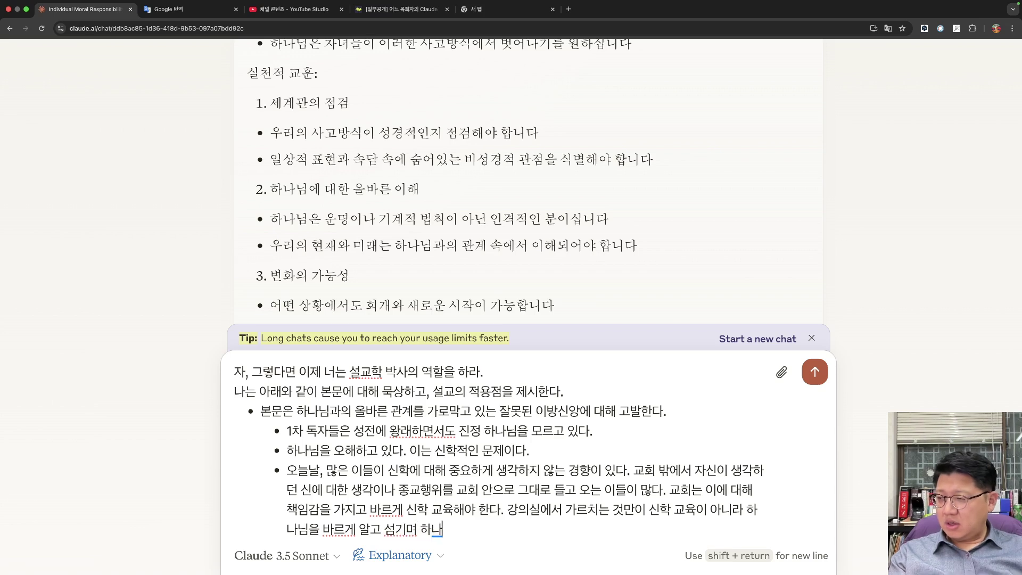
key("BackSpace")
type("나님의")
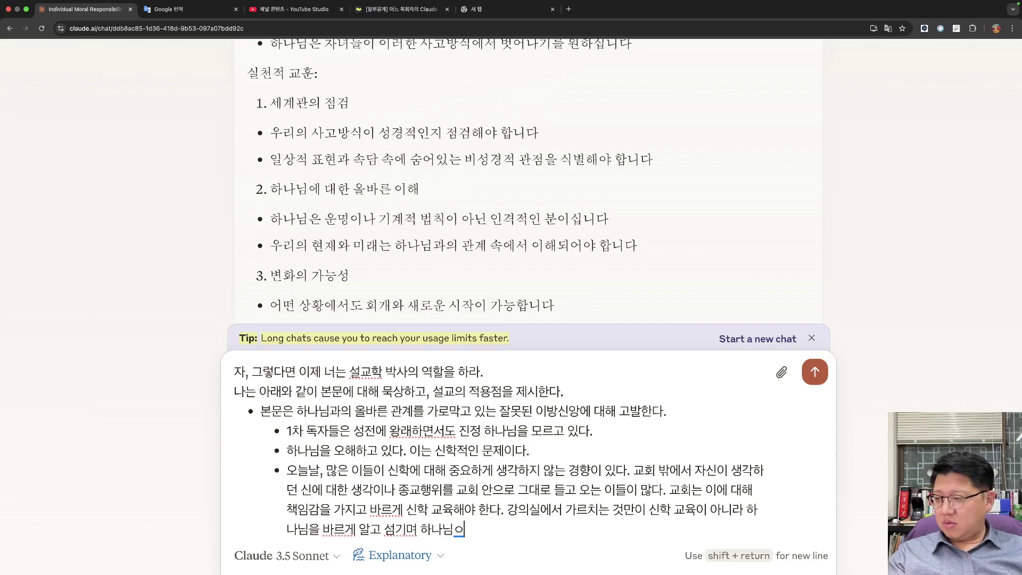
Replace "섬기며 하나님의" at the end of the sentence with "믿음으로서" and continue the sentence.
key("BackSpace")
key("BackSpace")
key("BackSpace")
key("BackSpace")
key("BackSpace")
key("BackSpace")
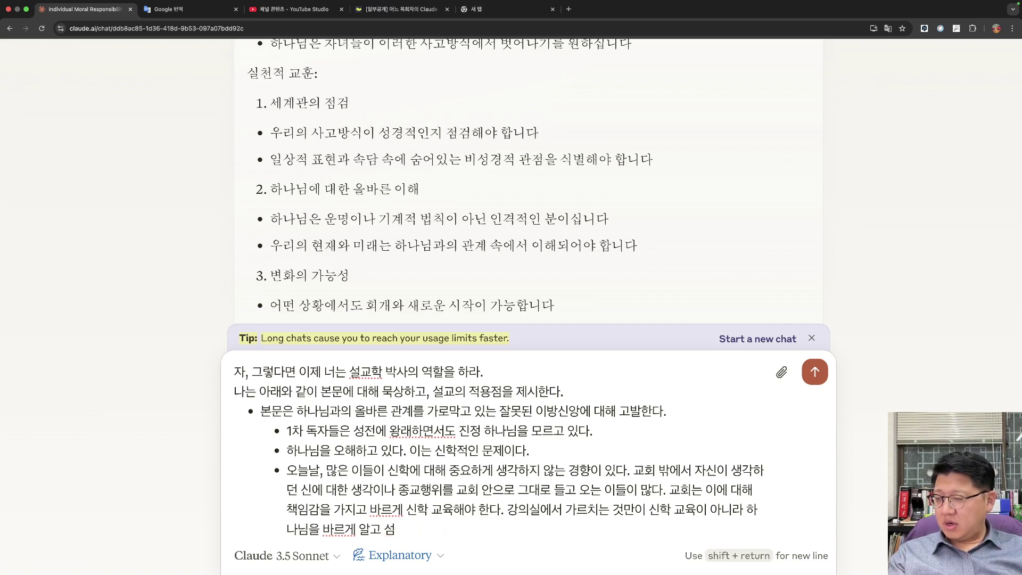
type("미듬")
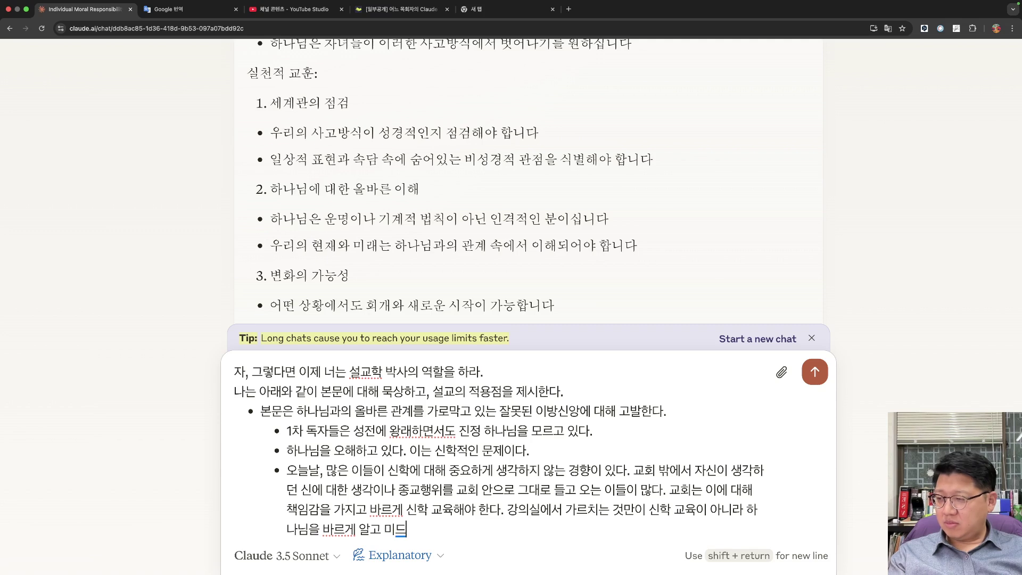
key("BackSpace")
type("음으로서 히")
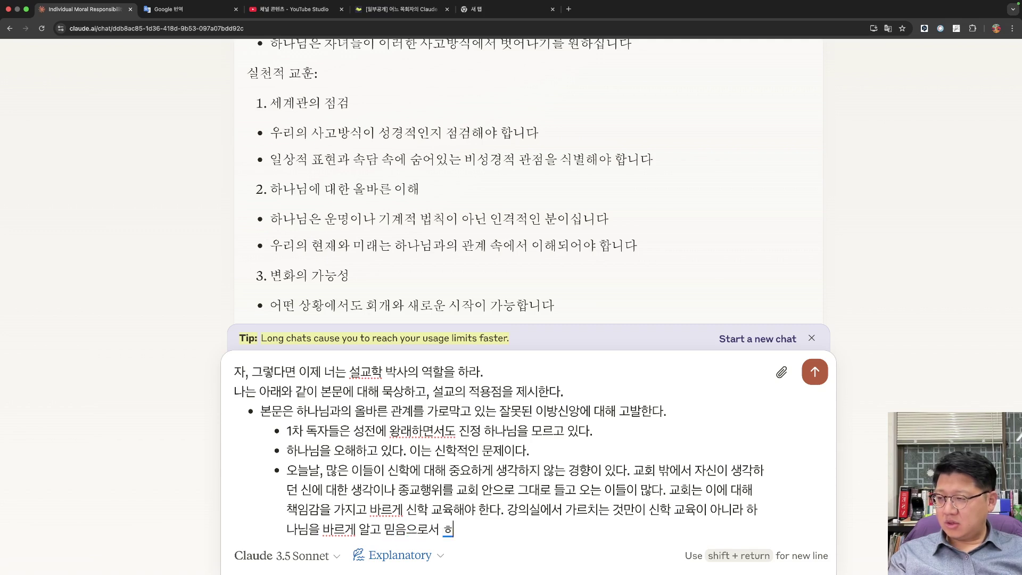
Finish the prompt's third sub-bullet on theological education with "하나님과의 바른 관계를 맺게 하는 것이 목적이 되어야 할 것이다.".
key("BackSpace")
type("하나님과의 바른 관계")
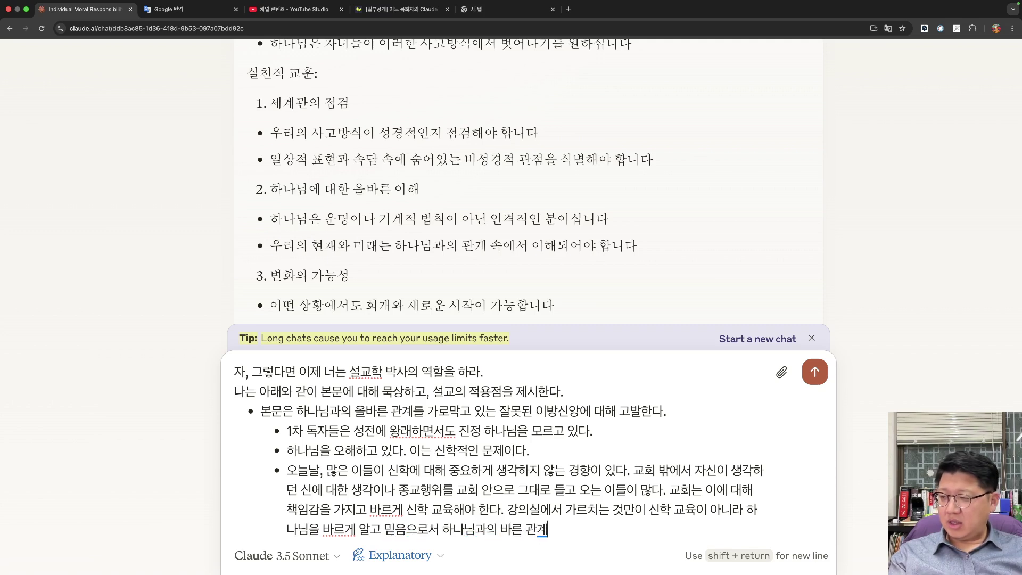
type("를 맺게 하는 것이")
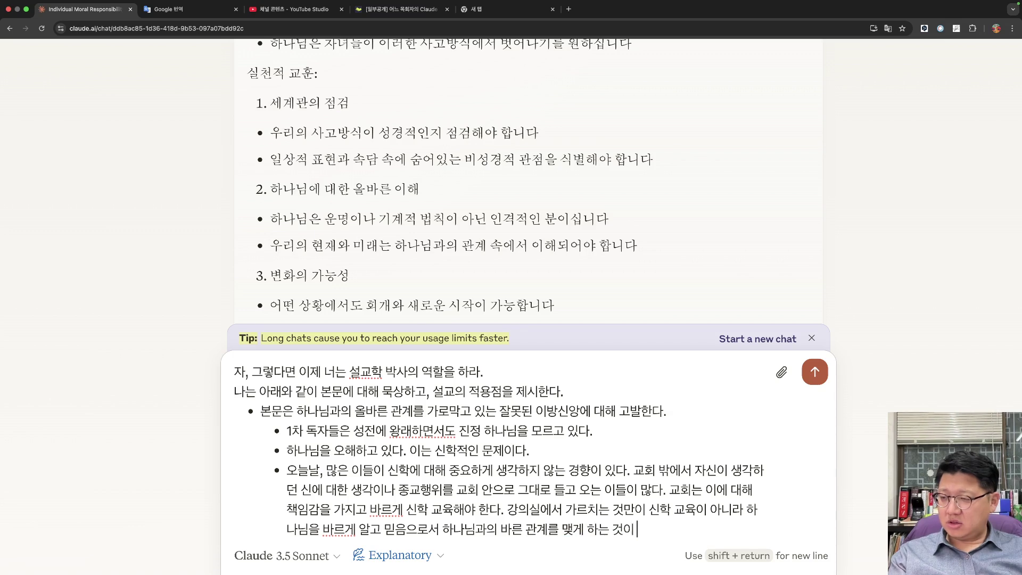
type(" 목적이")
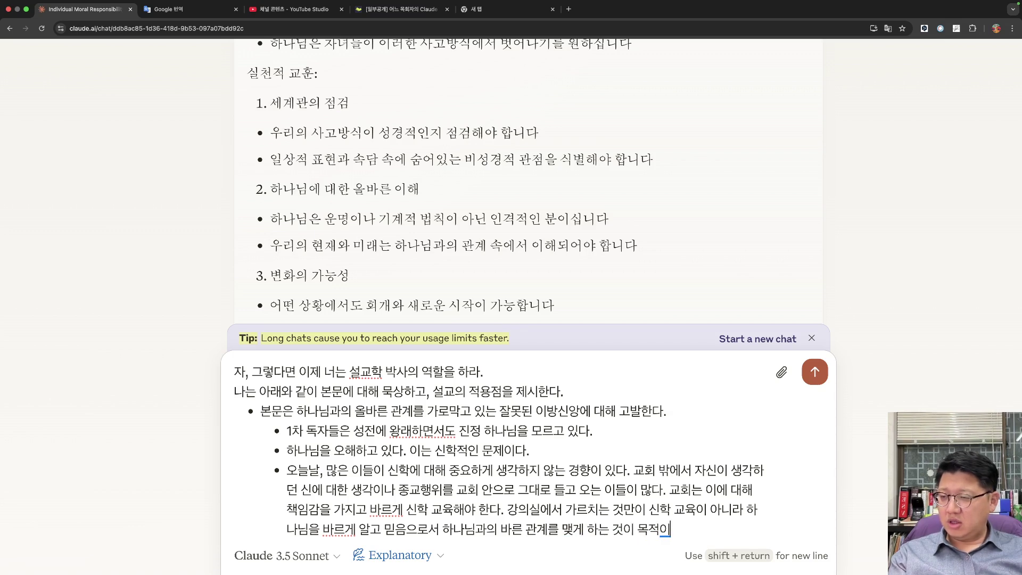
type(" 되어야 할 것이다.")
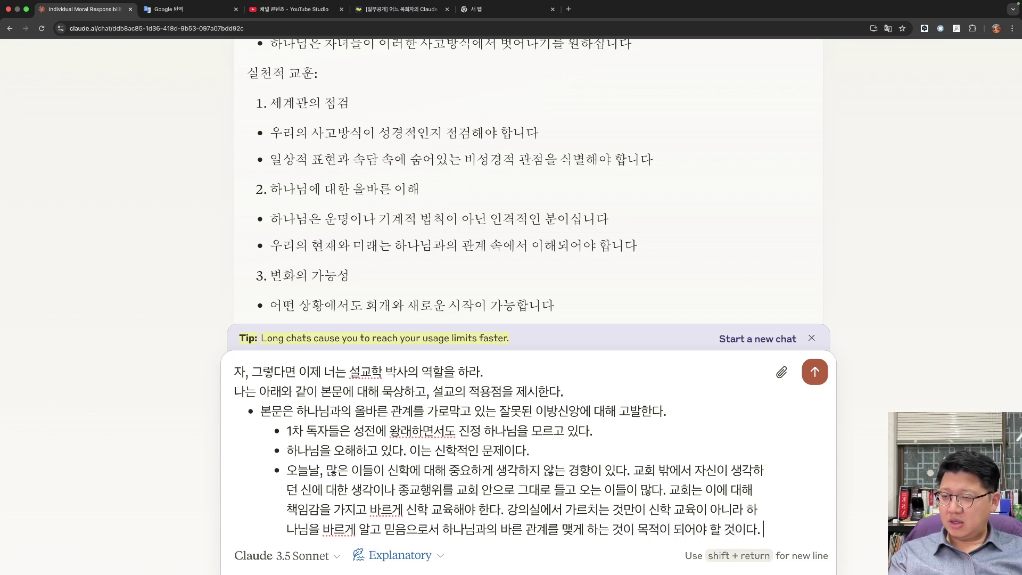
Add a new main bullet to the prompt reading "하나님께서는 각 세대, 각 사람과의 관계를 맺으시는 분이시다.".
key("shift+Return")
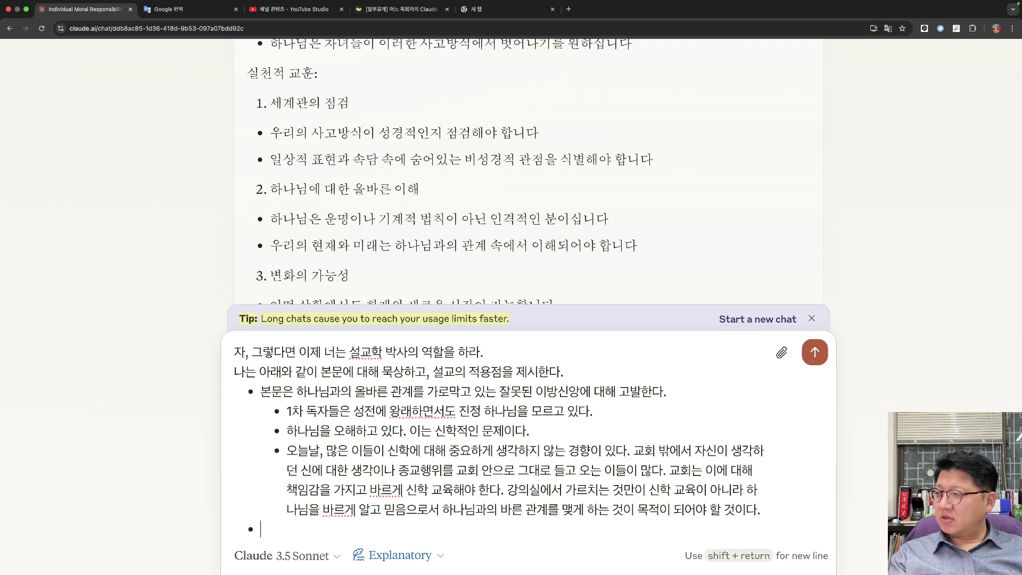
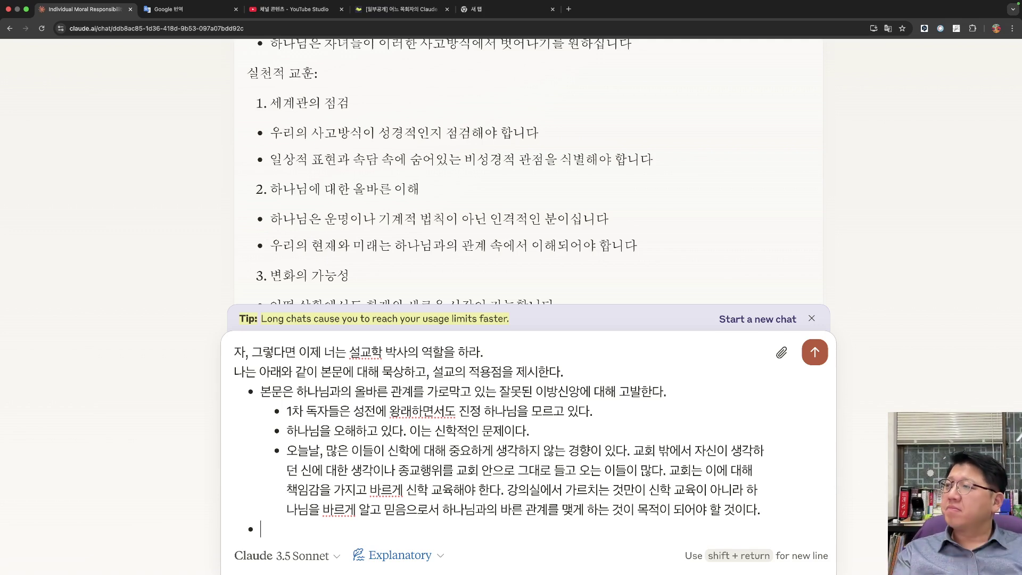
type("하나님께서는")
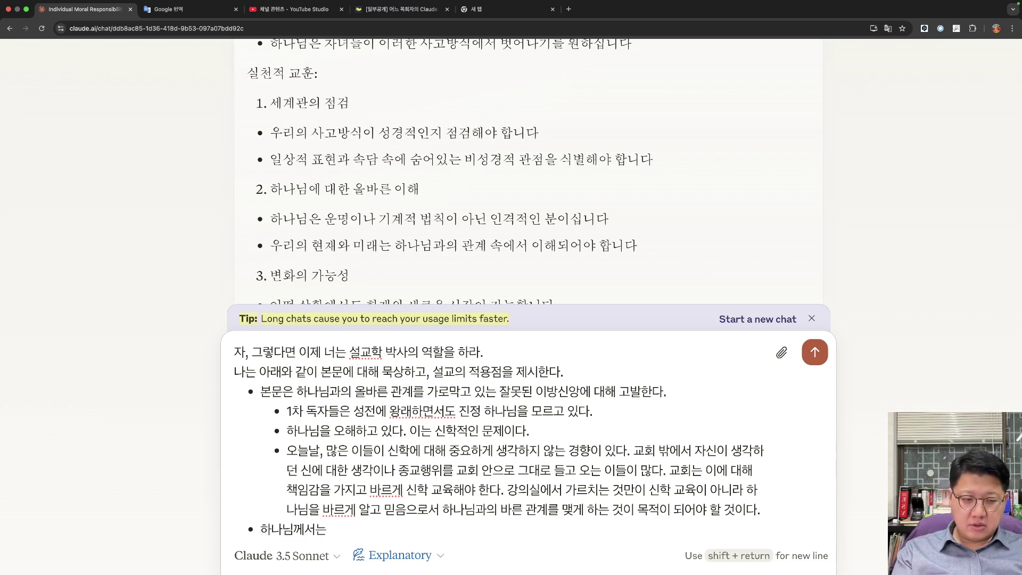
type(" 각 세대, 각 살")
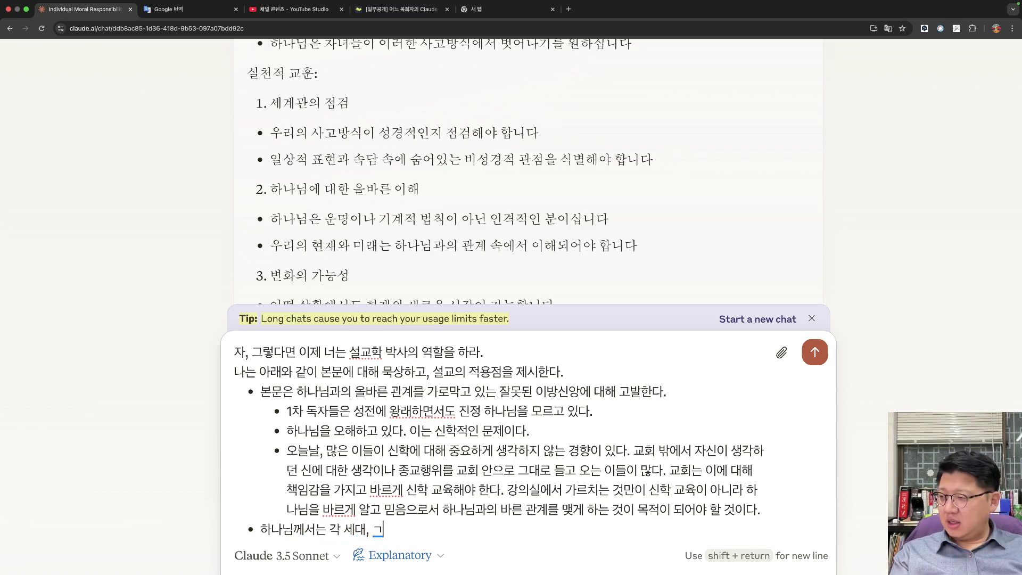
type("람과의 관계를 맺으")
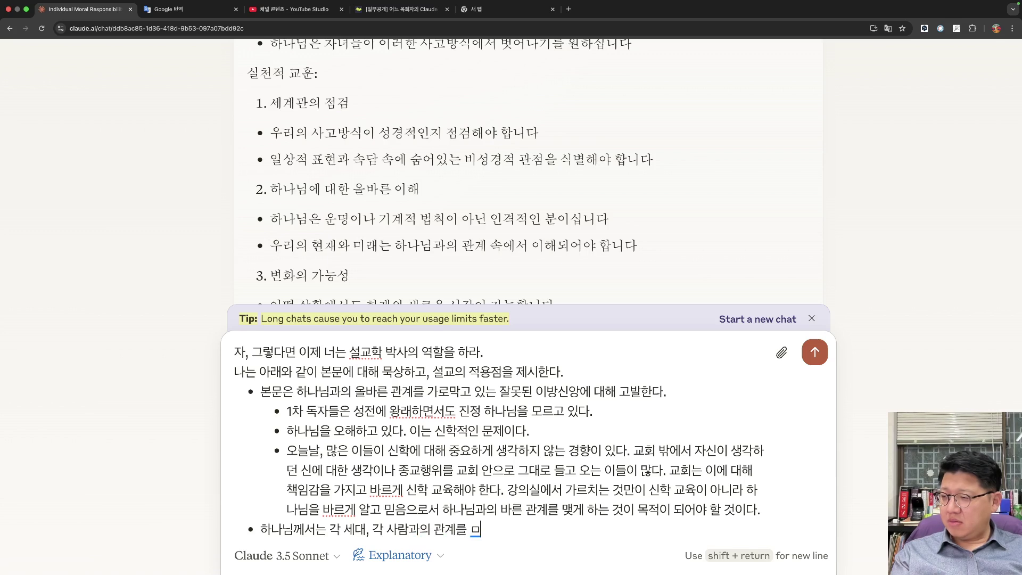
type("시는 분이시다. ")
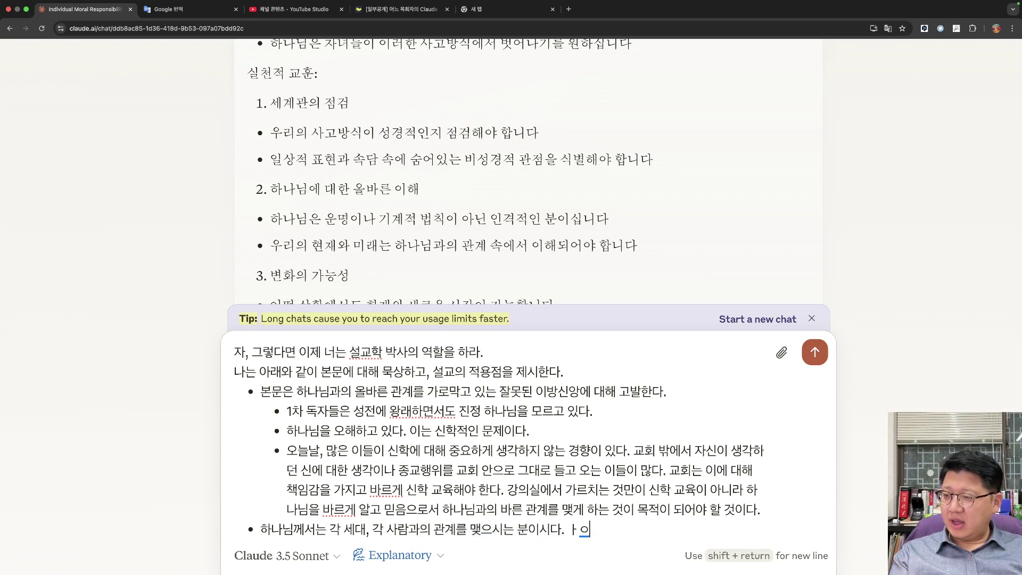
Append the sentence "아브라함의 하나님이 곧 나의 하나님이시다." to the second main bullet of the prompt.
type("아브라함의")
type(" 하나니")
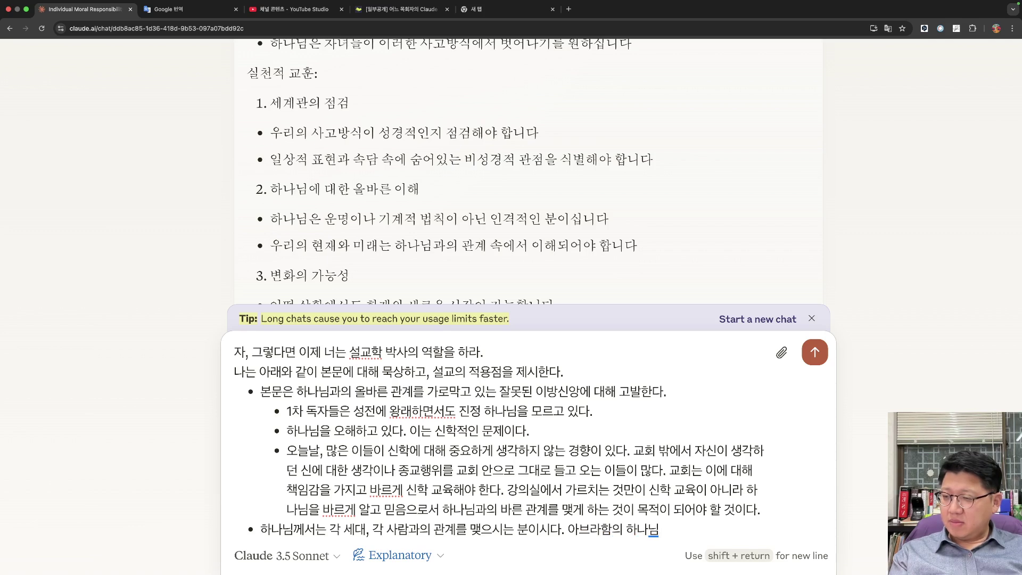
type("이 곧 나의")
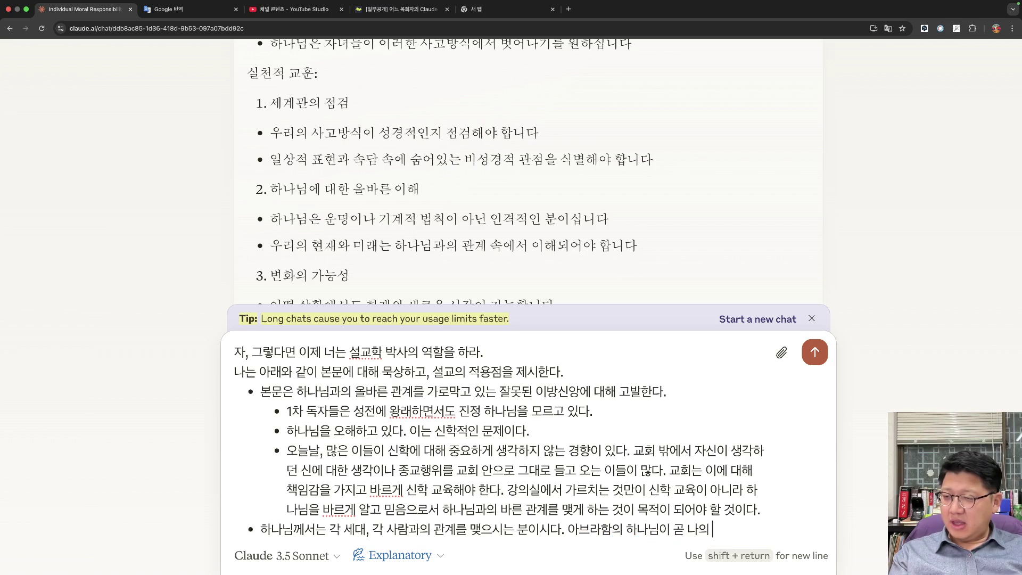
type(" 하나니")
type("니")
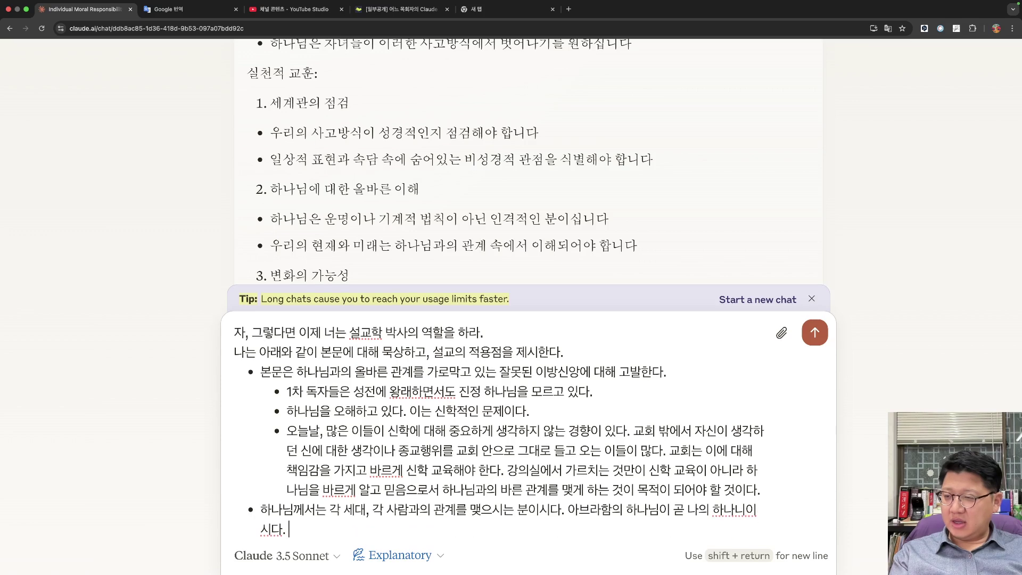
type("님이시다.")
Add an indented sub-bullet under the second main bullet reading "하나님을 박제해놓고 믿으면 안된다.".
key("shift+Return")
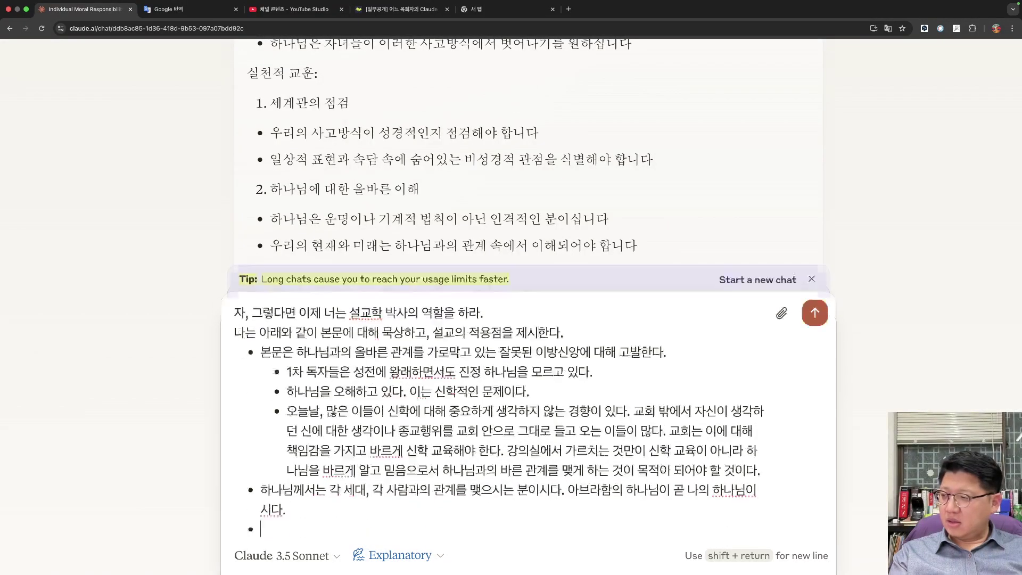
key("Tab")
type("하나ㅣㅁ을")
key("BackSpace")
key("BackSpace")
key("BackSpace")
key("BackSpace")
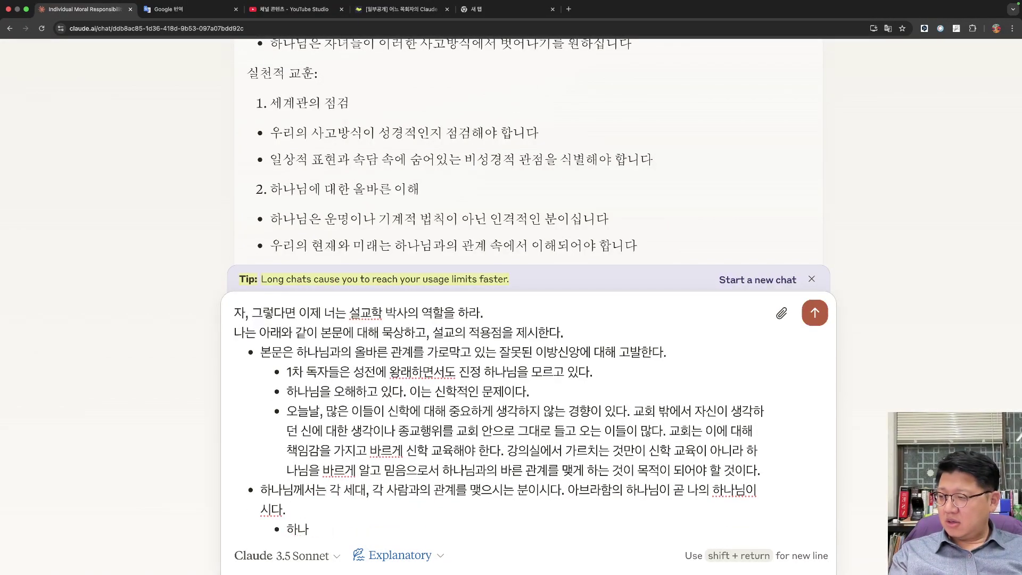
type("님을 박히")
key("BackSpace")
key("BackSpace")
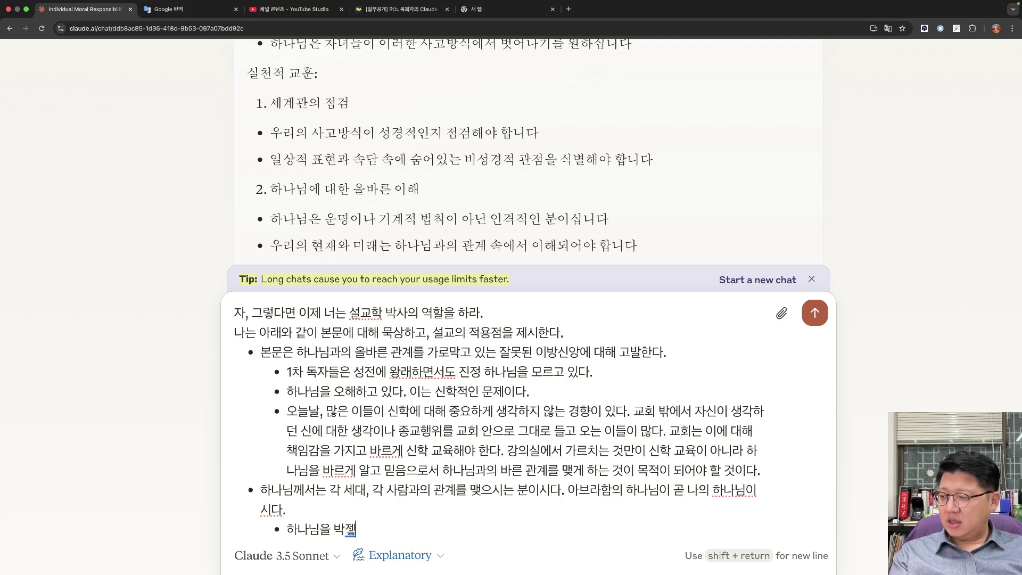
type("제해놓그")
key("BackSpace")
type("고 믿으면 안된다. ")
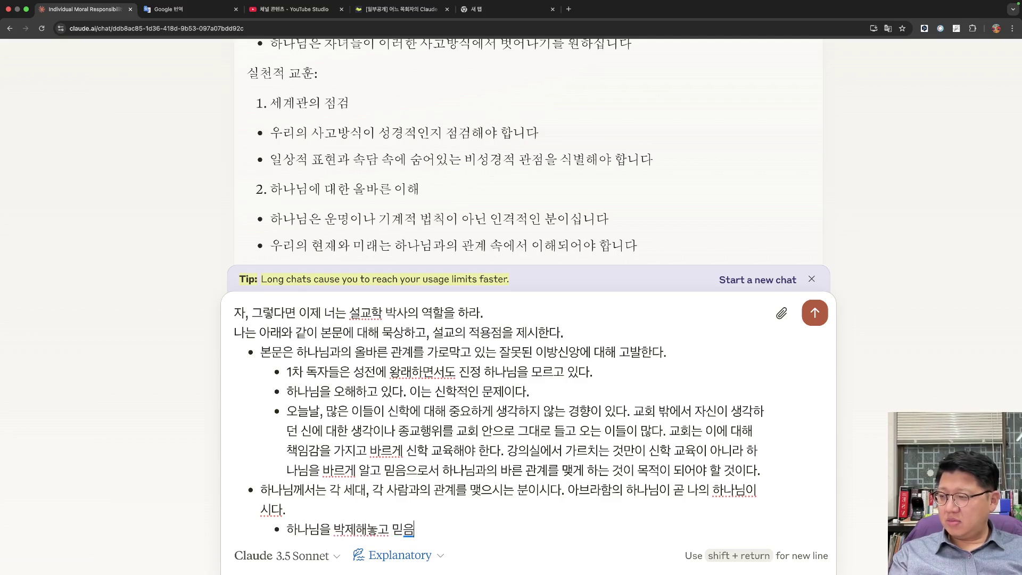
Extend that sub-bullet with the sentence "하나님은 각 사람 각 사람과 관계를 맺으신다.".
type("하나ㅣ니")
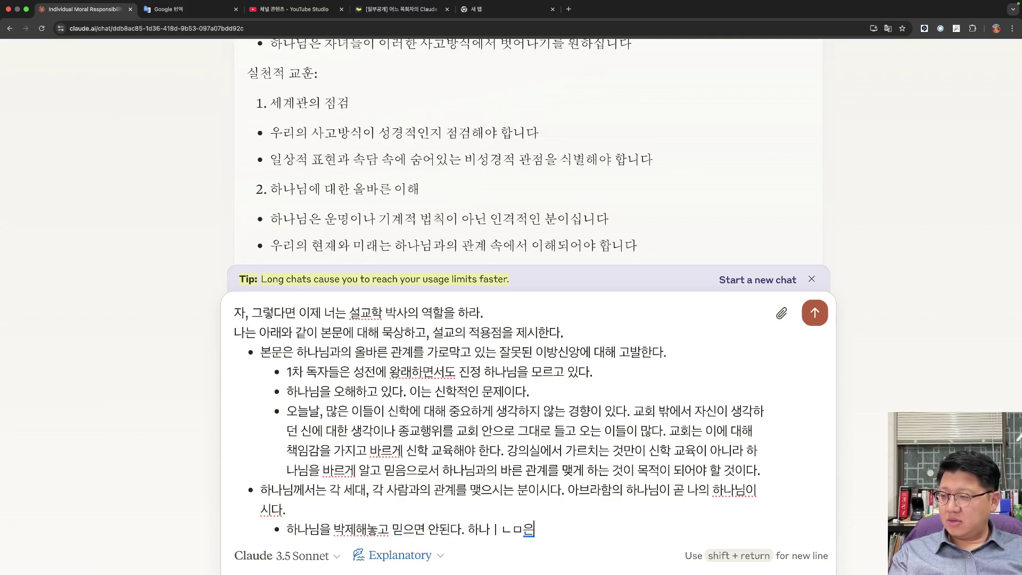
type("ㅁ은 각 사람 그")
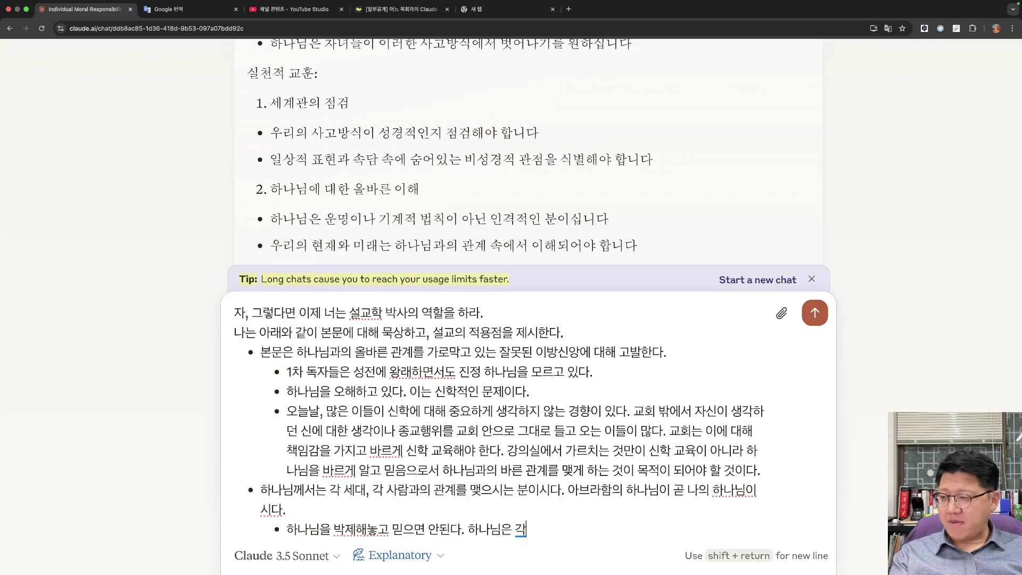
type(" 사람과")
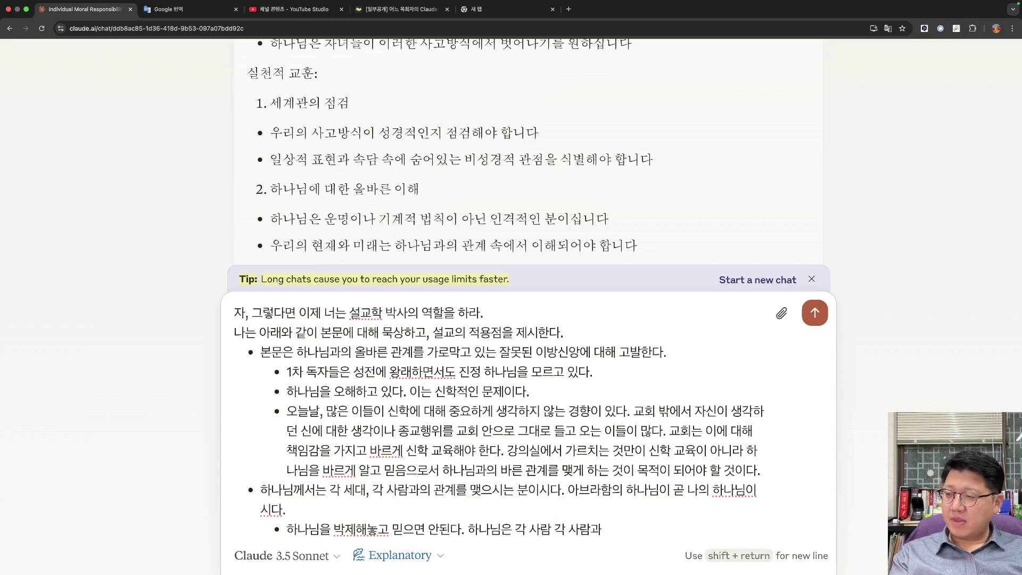
type(" ㄱㅘㄴ계를 맺읏")
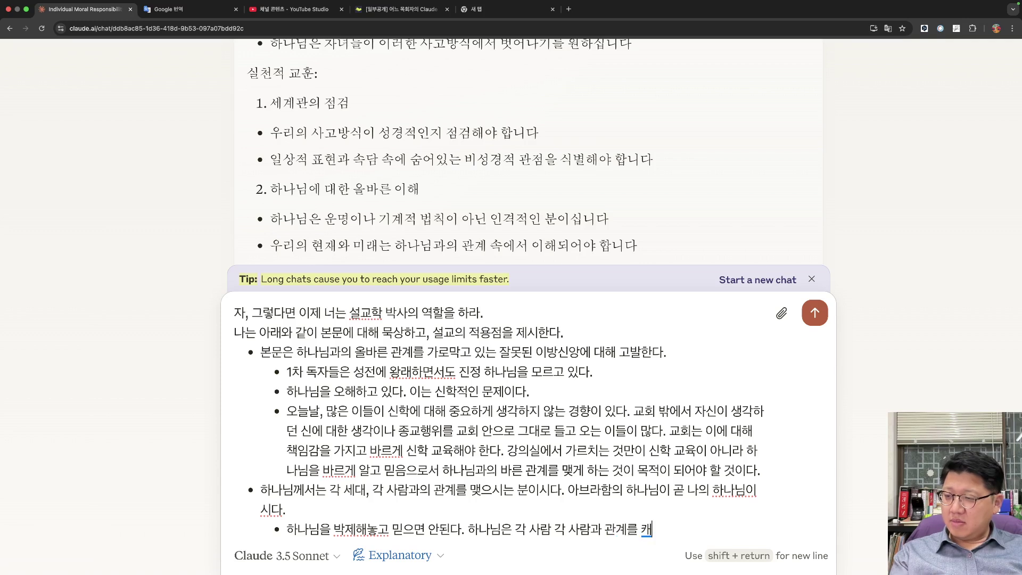
type("ㅣㄴ다.")
Start another sub-bullet at the same level with the words "그러나 동시에 하나님은".
key("shift+Return")
type("그러나 동시에 히")
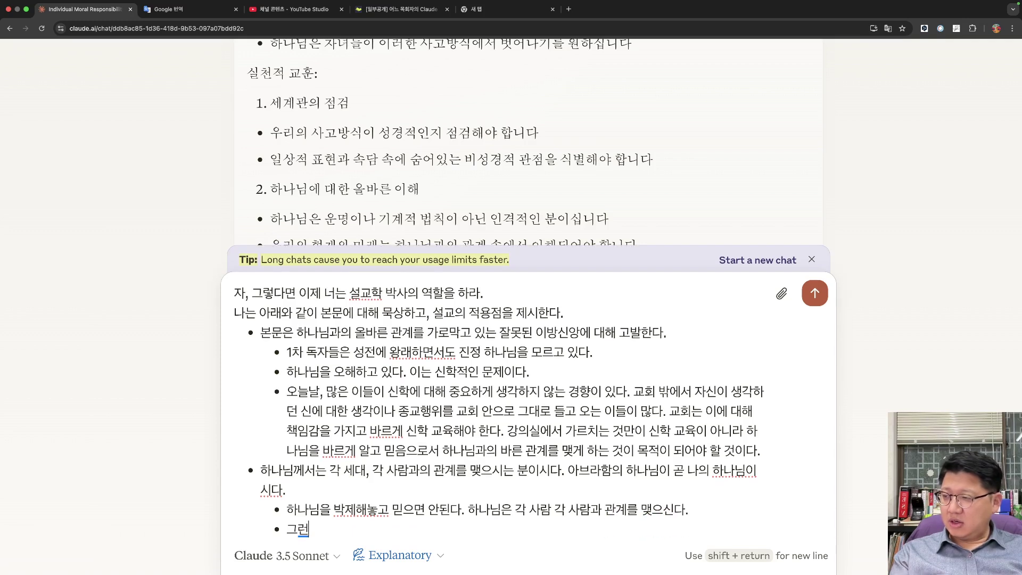
type("ㄴ니의")
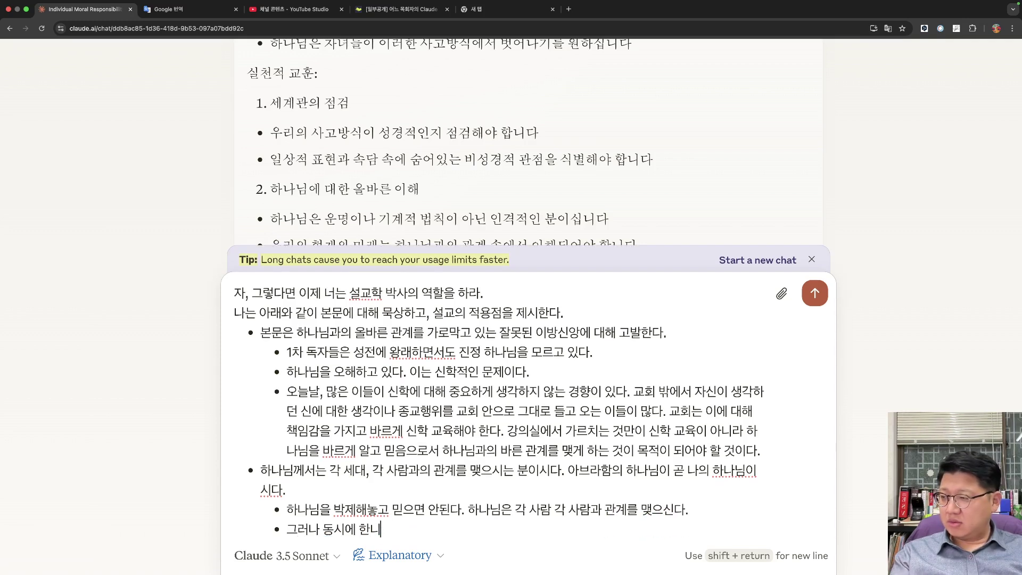
key("BackSpace")
key("BackSpace")
key("BackSpace")
type("하나님은")
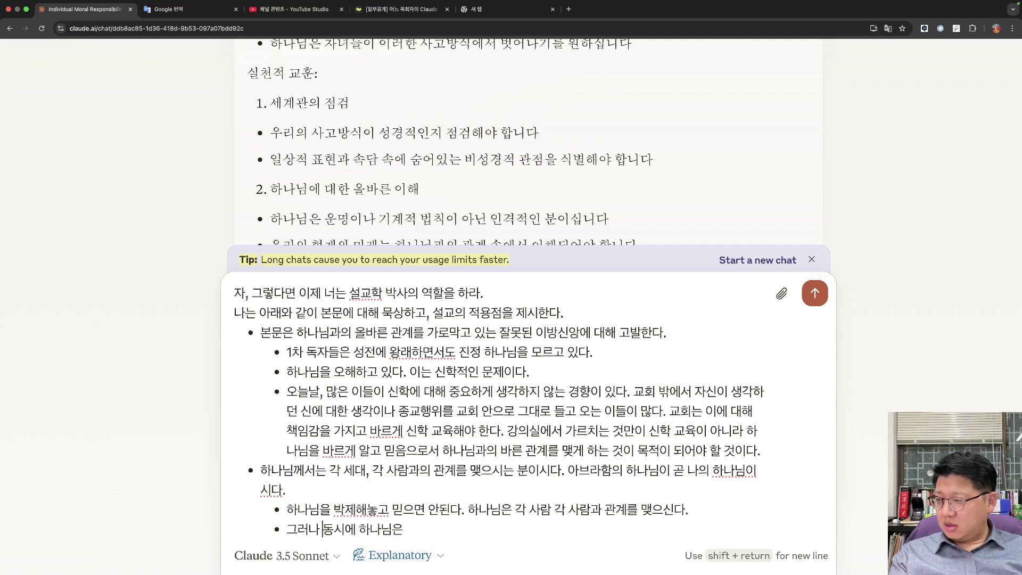
Replace the wording after "그러나" in the new sub-bullet with "동시에 공동체적인 관계를 무시해서는 안된다.".
key("shift+super+Right")
type("동시")
key("BackSpace")
key("BackSpace")
key("BackSpace")
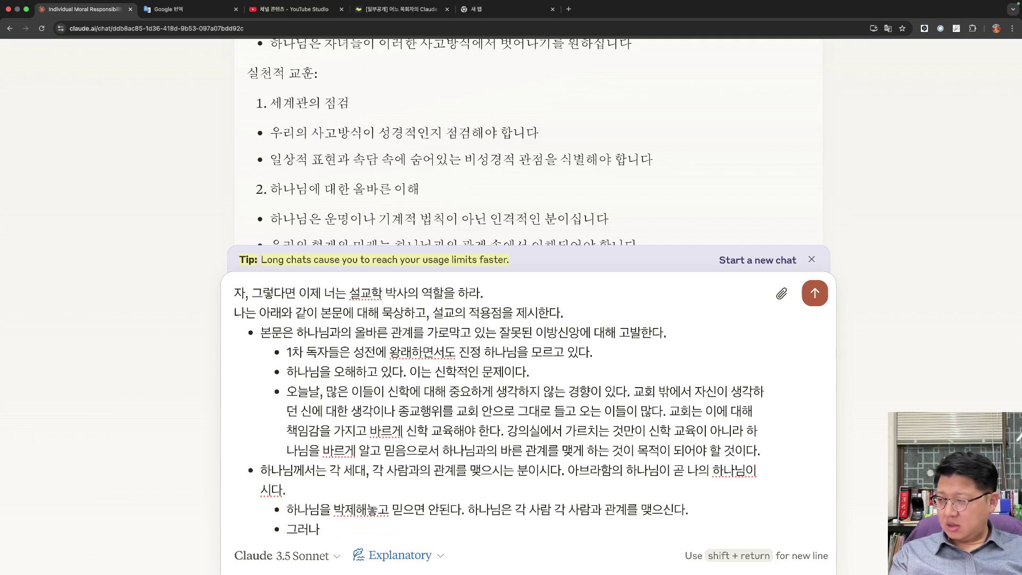
type("동시에 공동체를")
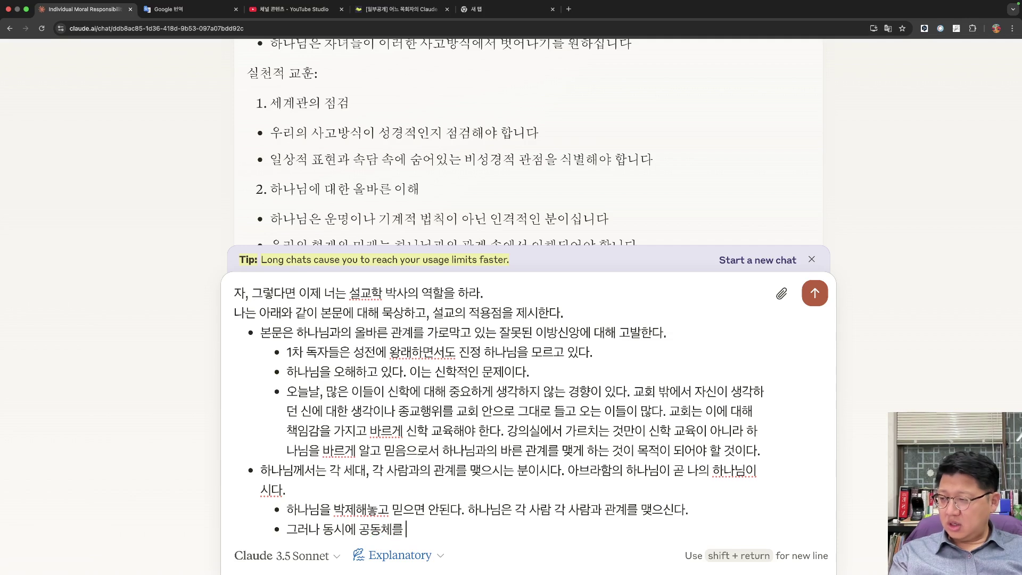
key("BackSpace")
type("적인 관계")
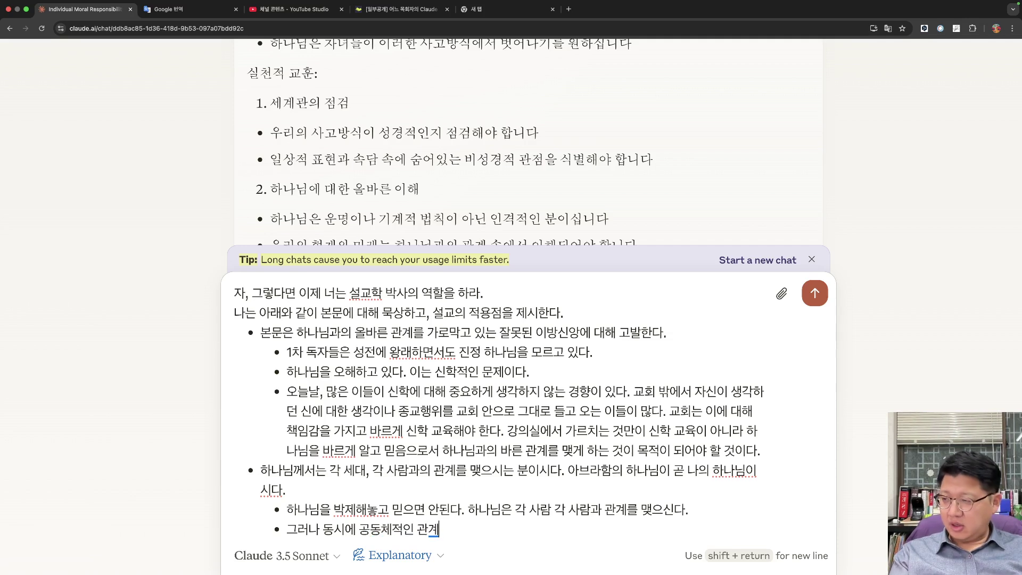
type("를 무시")
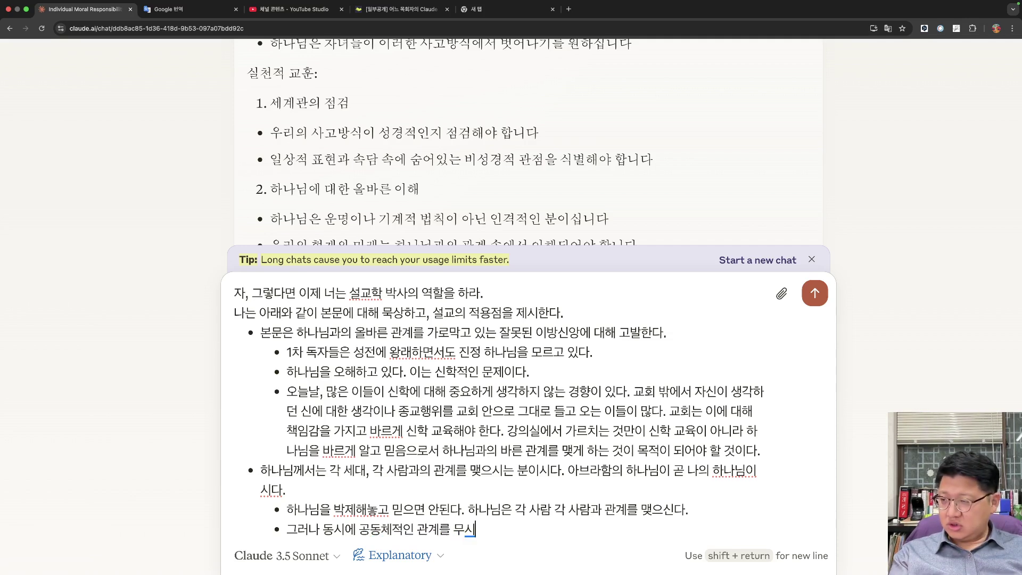
type("해서는 안된다.")
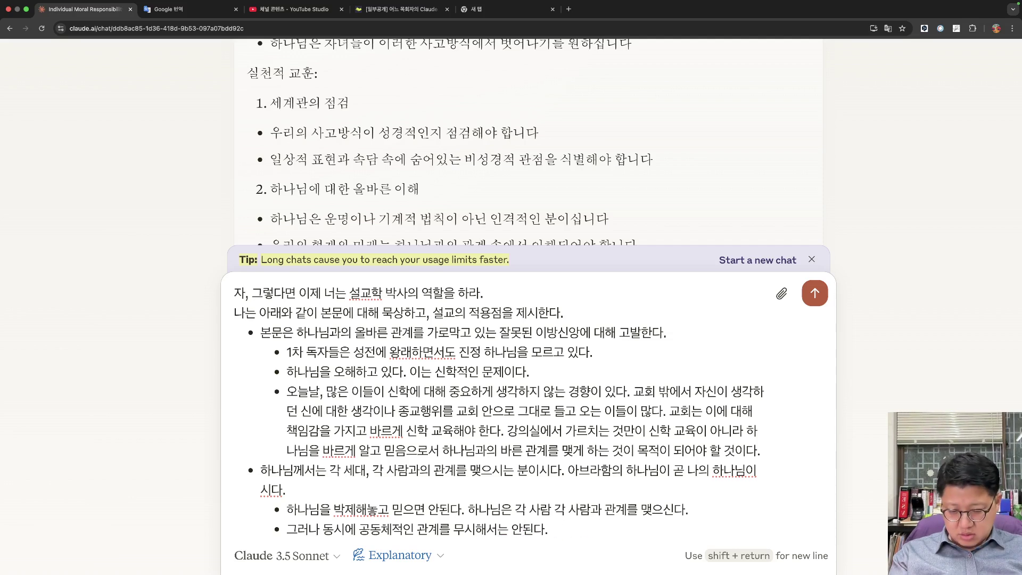
Continue the sub-bullet about communal relationships with a new sentence beginning "에스겔서를 비롯한 선지서".
type(" 보눔에스겔서를 미")
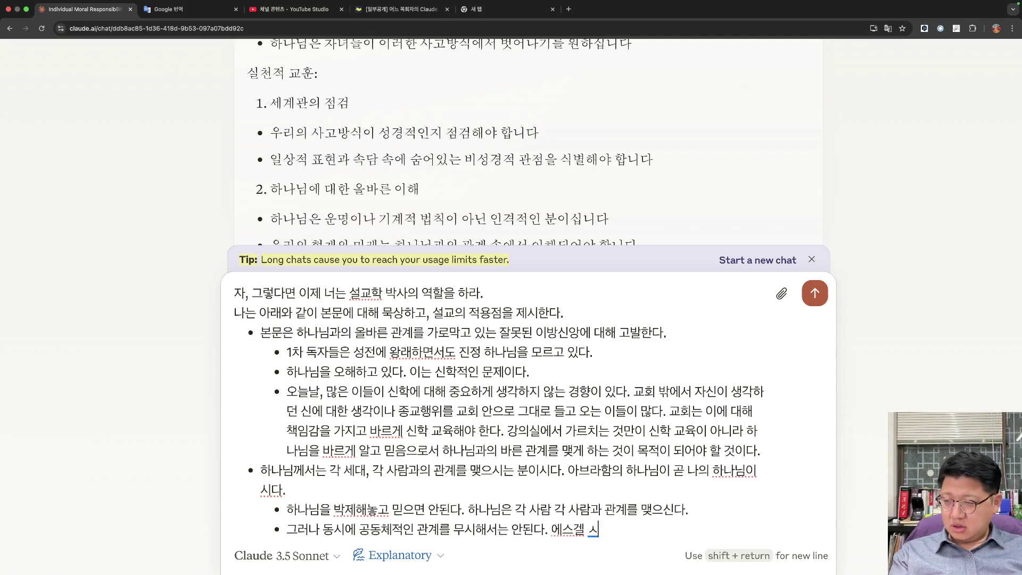
type(" 비로")
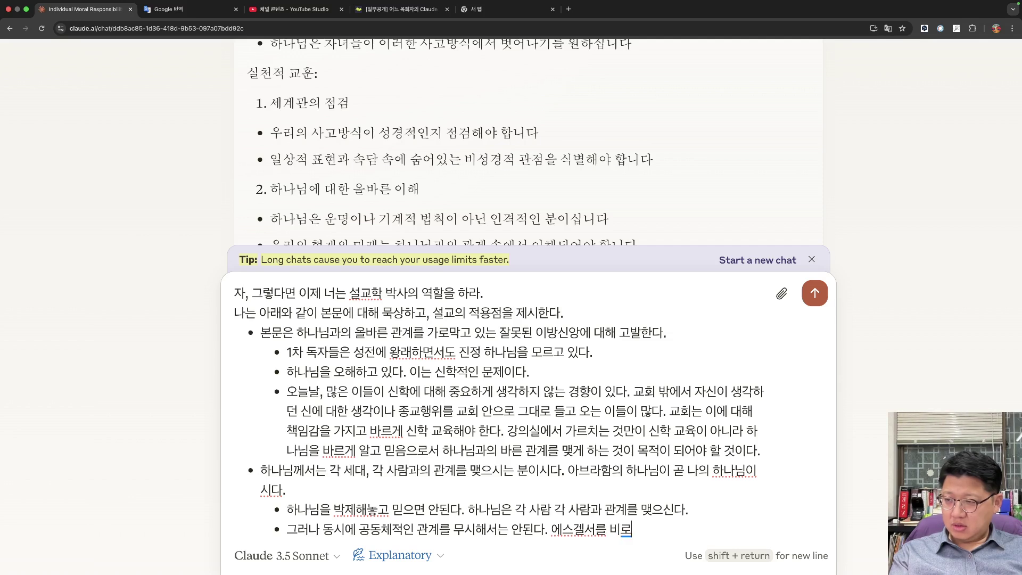
key("BackSpace")
type("롯한 서넋")
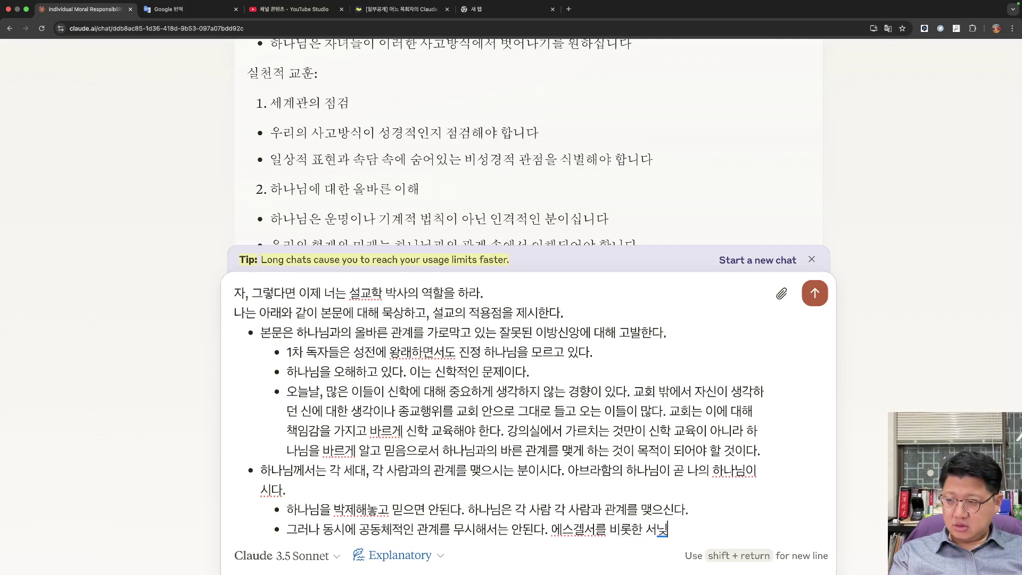
key("BackSpace")
key("BackSpace")
type("선지서")
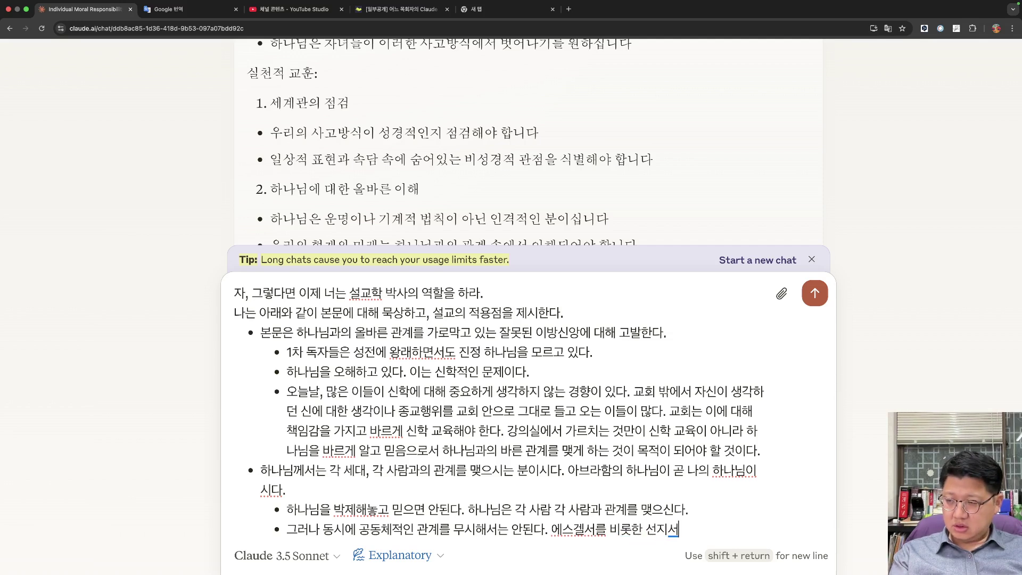
Complete that sentence after "선지서" with "들은 모두 공동체를 향한 선언을 한다.".
type("들은 모두 공")
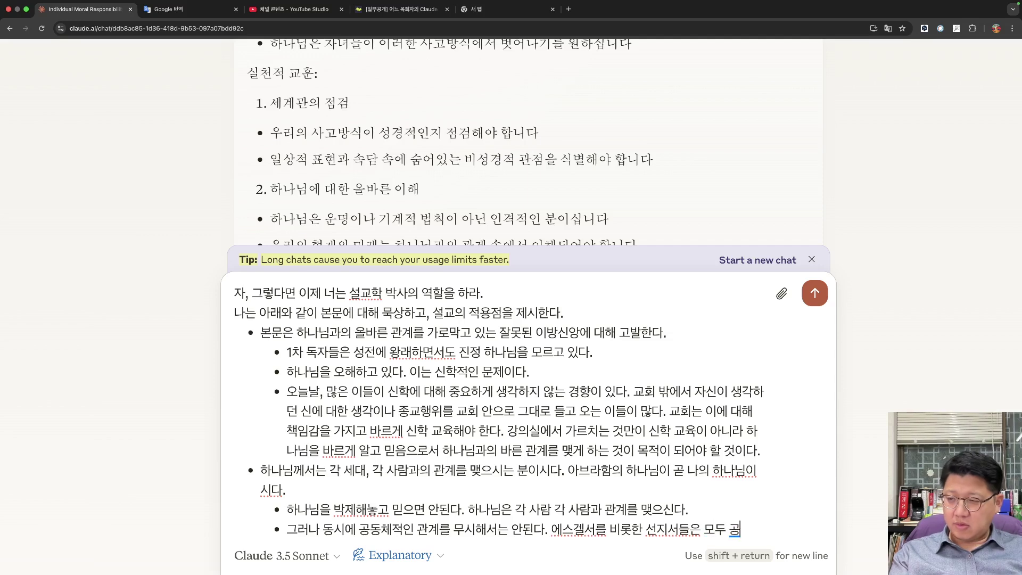
type("동체적인")
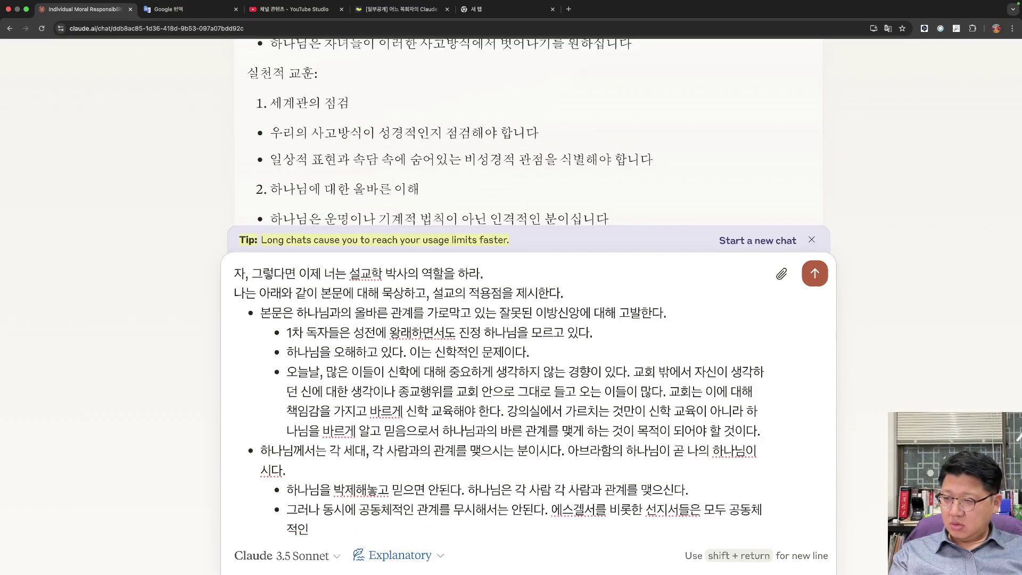
key("BackSpace")
key("BackSpace")
type("를 향한 미")
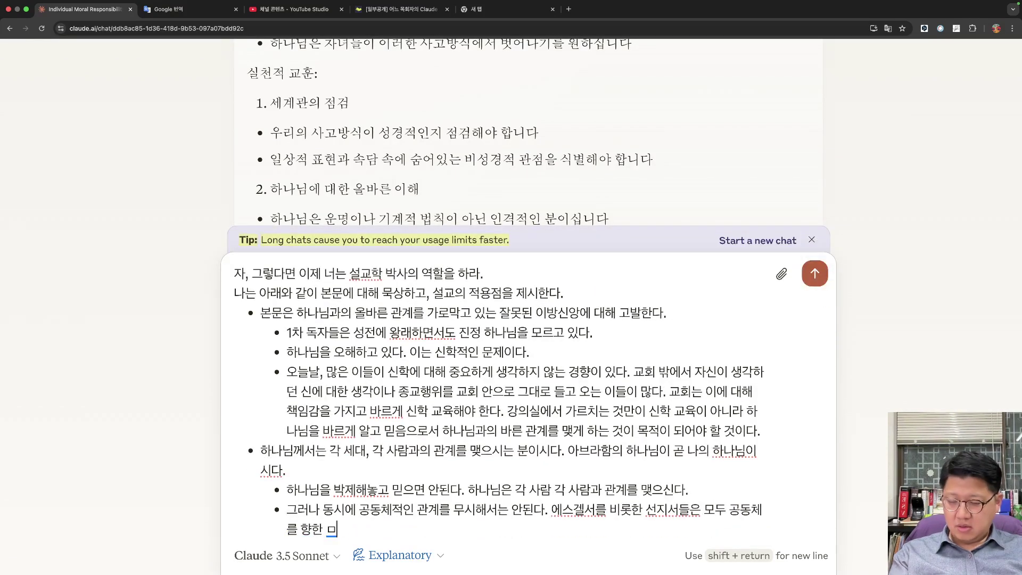
key("BackSpace")
key("BackSpace")
type("선언과")
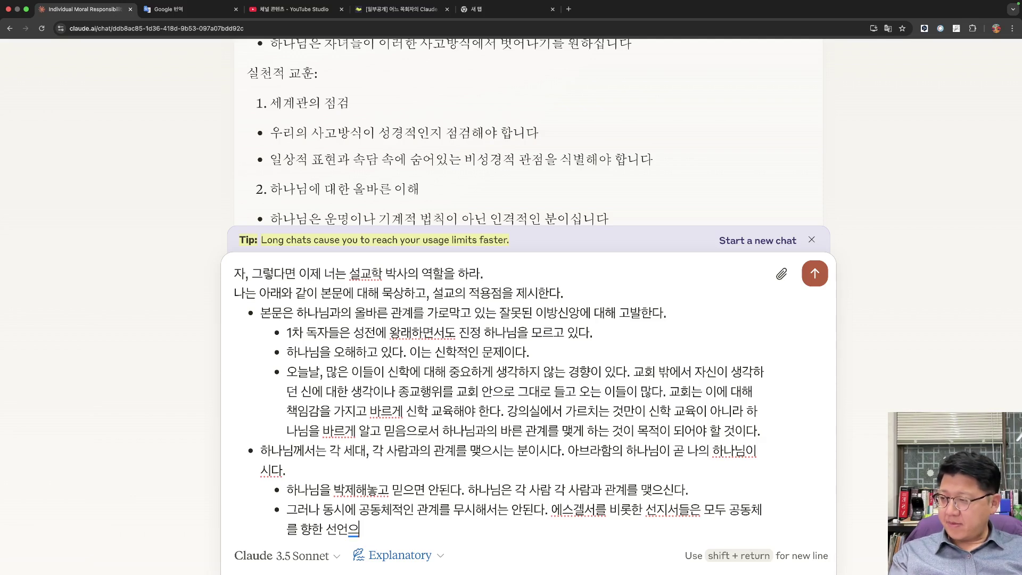
key("BackSpace")
type("을")
type(" 한다.")
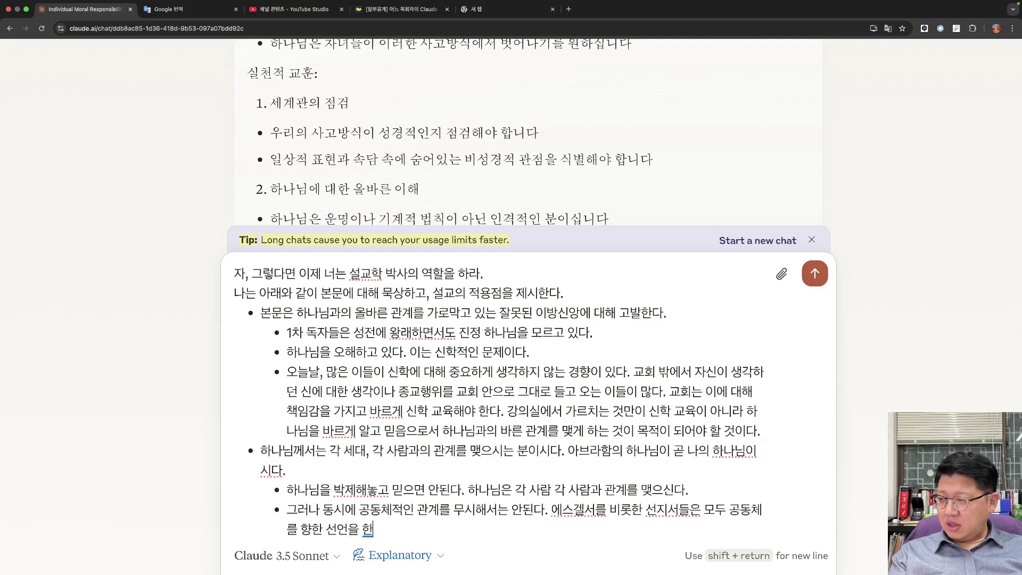
Add a sub-bullet at the same level reading "오늘날 현대 교회는 개인적인 차원에서의 메시지, 찬송 가사, 예배의 내용들로 치우쳐져 있는 것 같다.".
key("shift+Return")
type("온르")
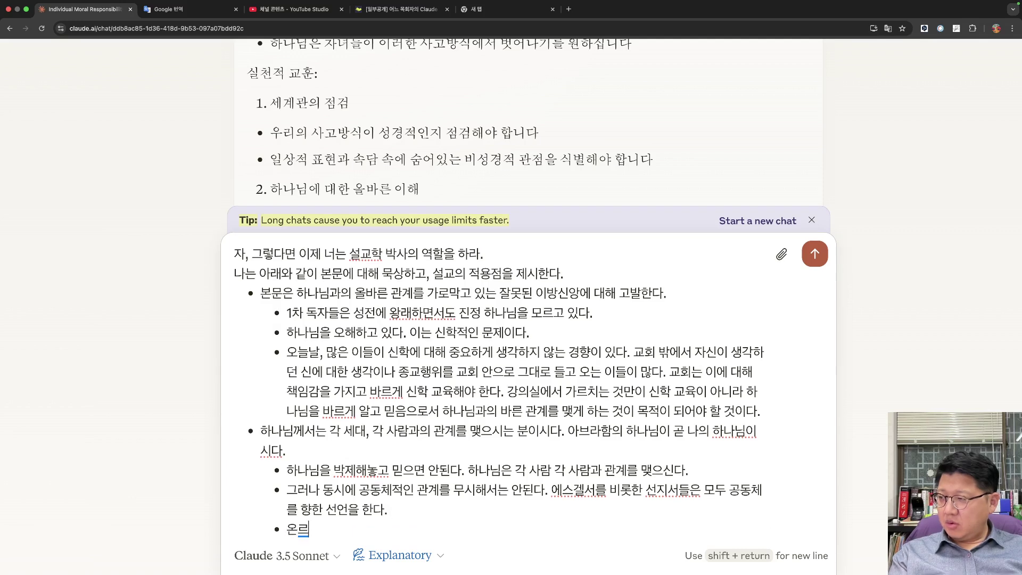
type("늘날 현대")
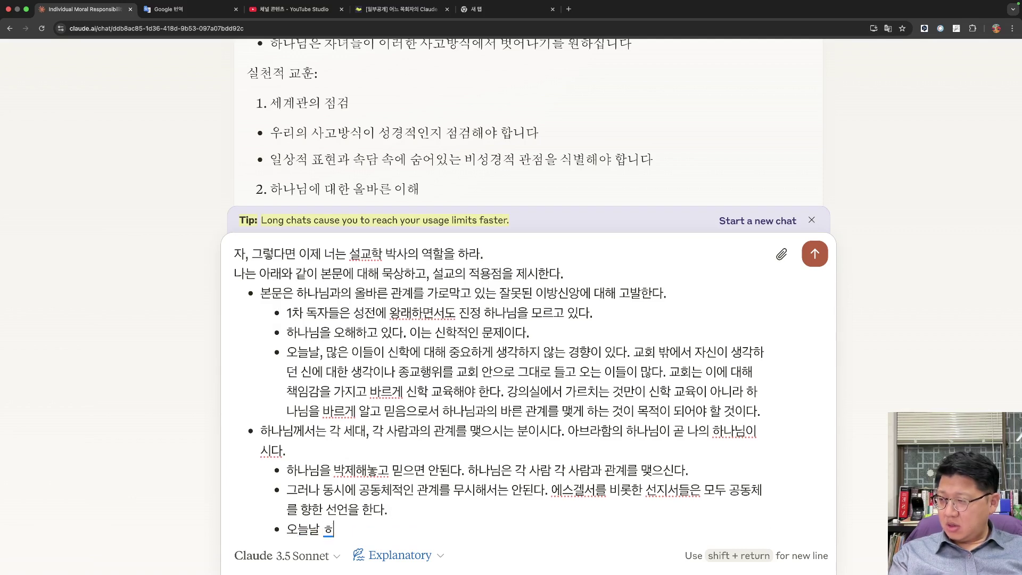
type(" 교회")
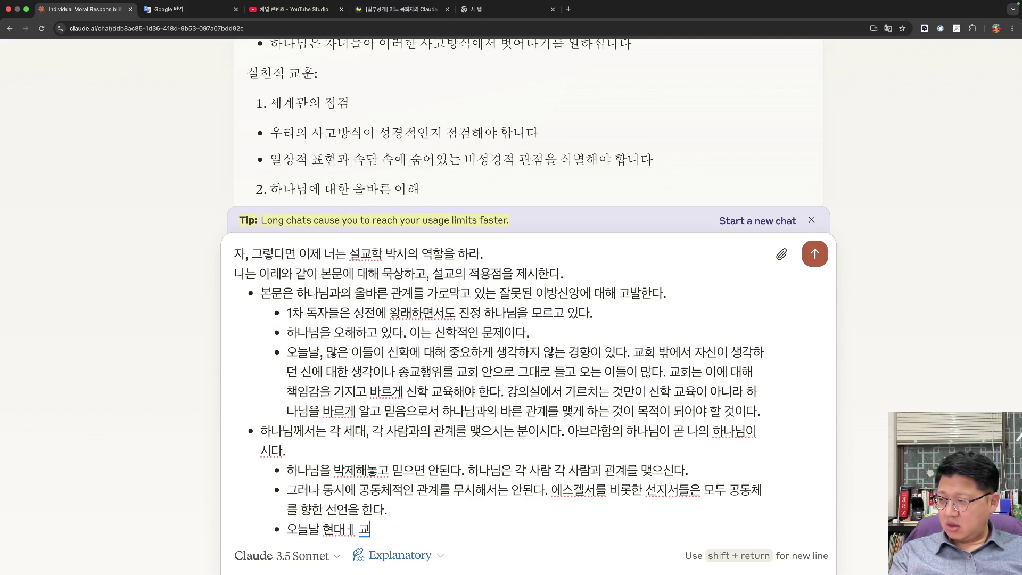
type("는")
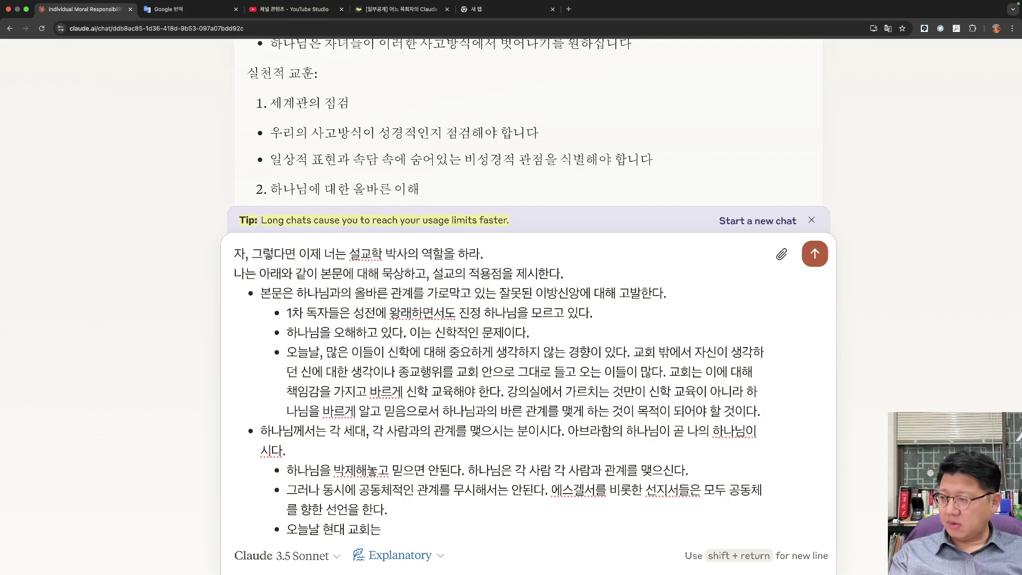
type(" 개인적인")
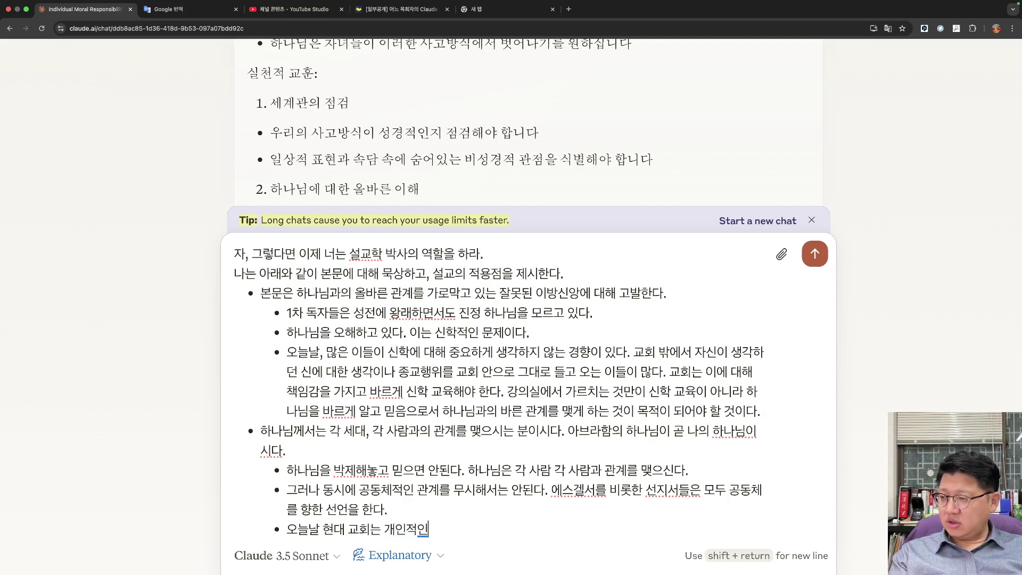
type(" 차원에섬의 메시,")
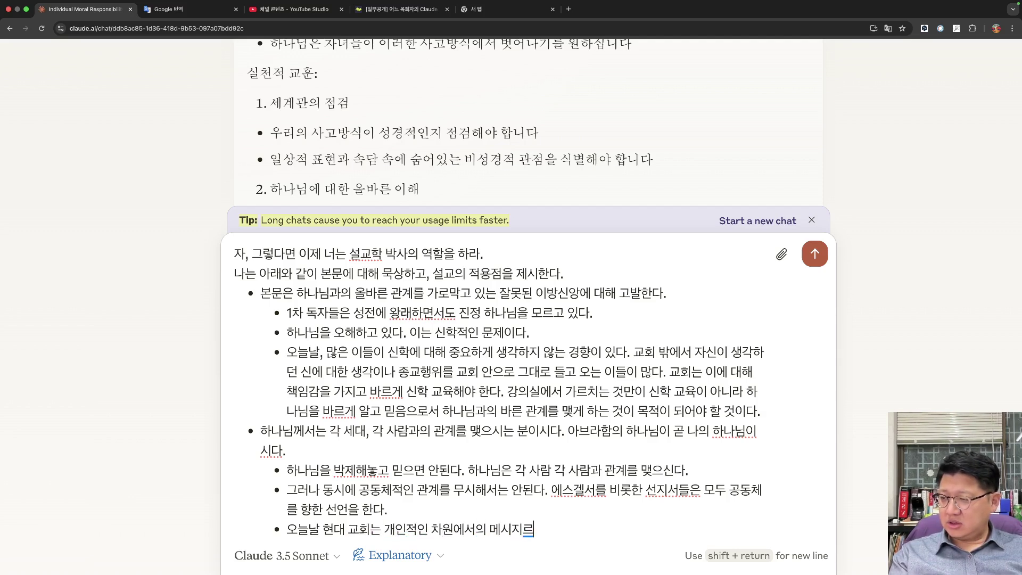
key("BackSpace")
type("지, 찬송 가사")
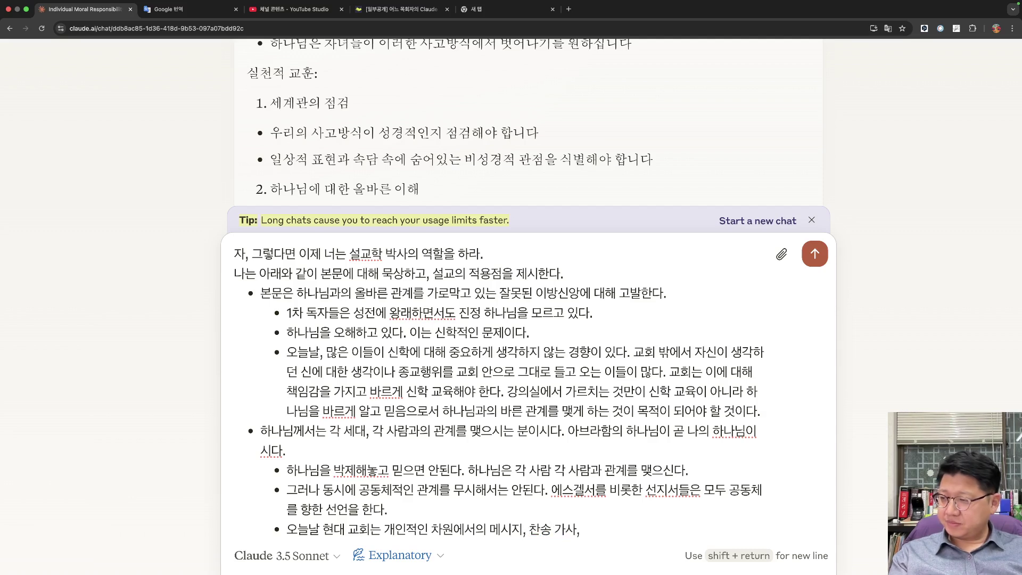
type(", 예배의 내용들이")
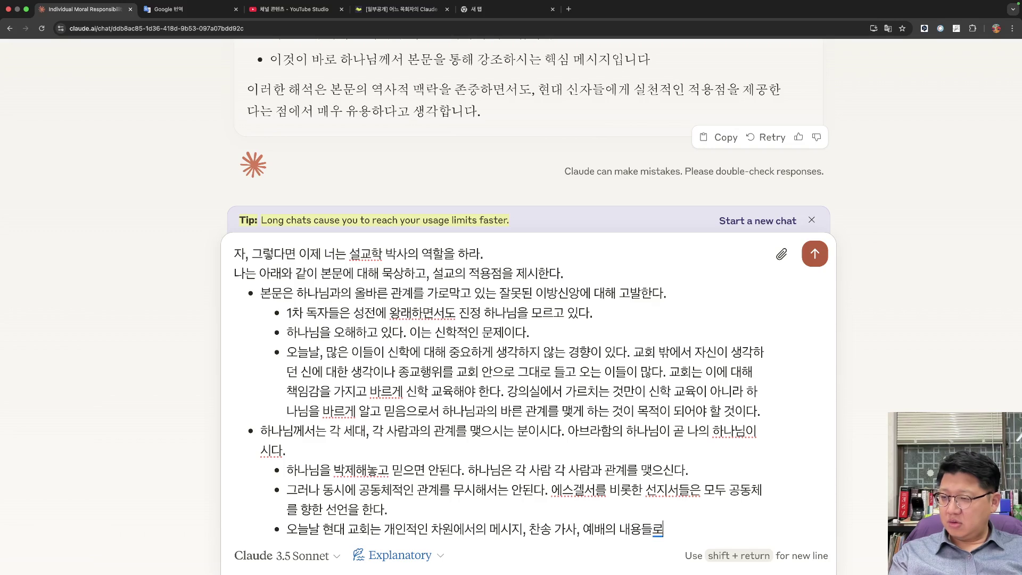
type("치치")
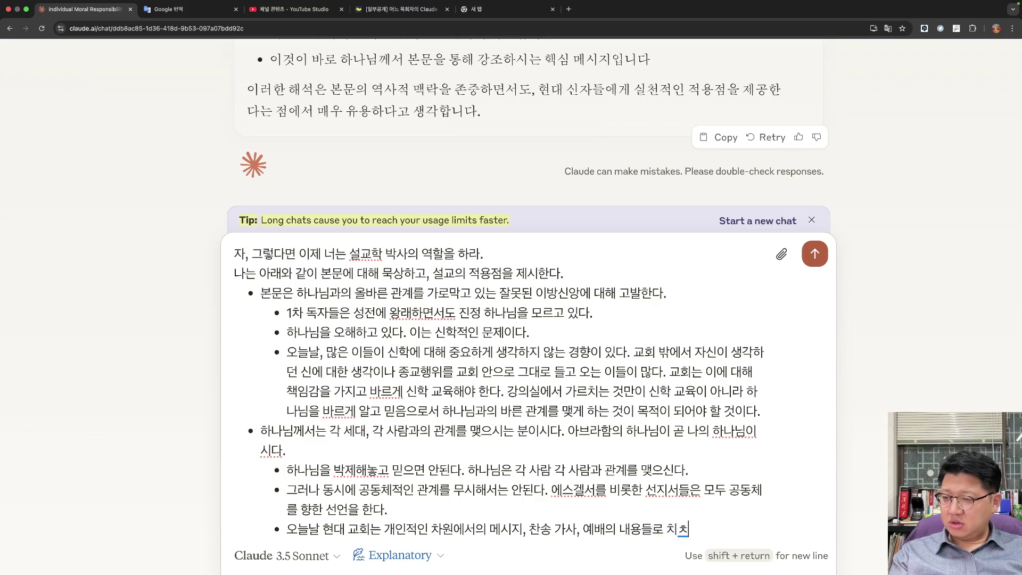
type("ㅜㅕ제ㅕ 있는 것 같다. ")
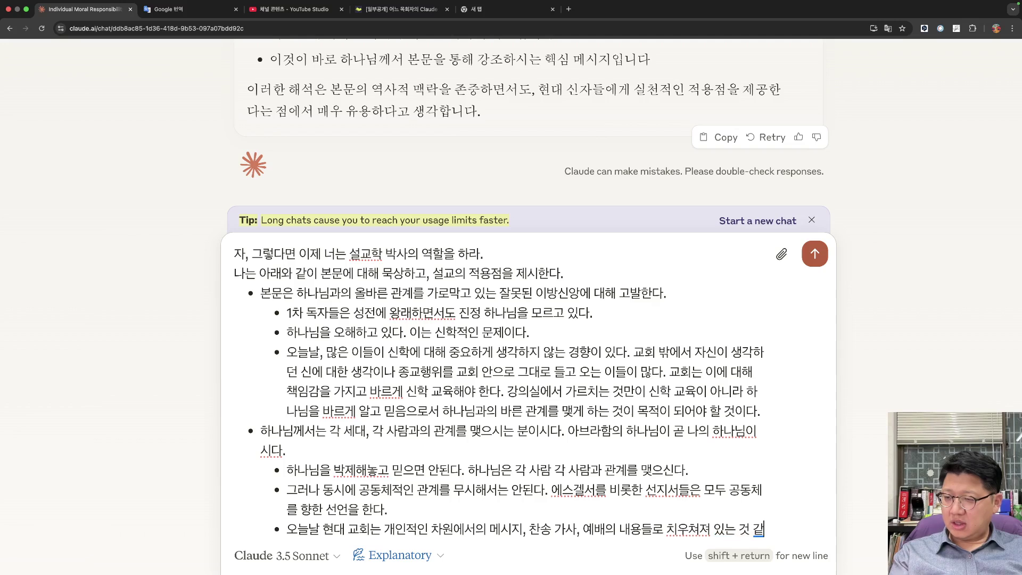
Extend the sub-bullet on the modern church with "교회라는 공동체는 새 이스라엘이다. 새 성전인 예수 그리스도의 몸이다.".
type("교회라는")
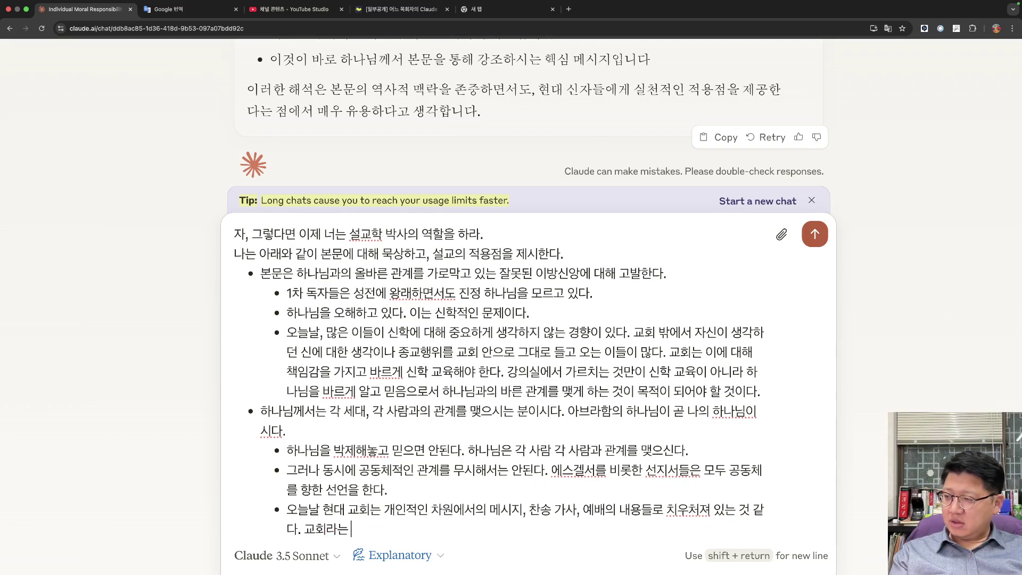
type(" 공동체는")
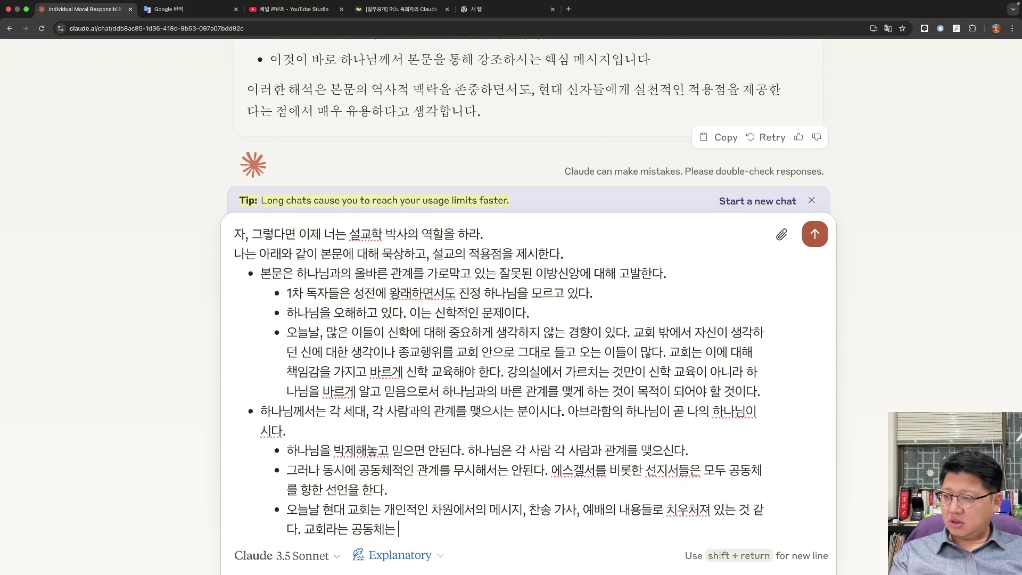
type(" 새")
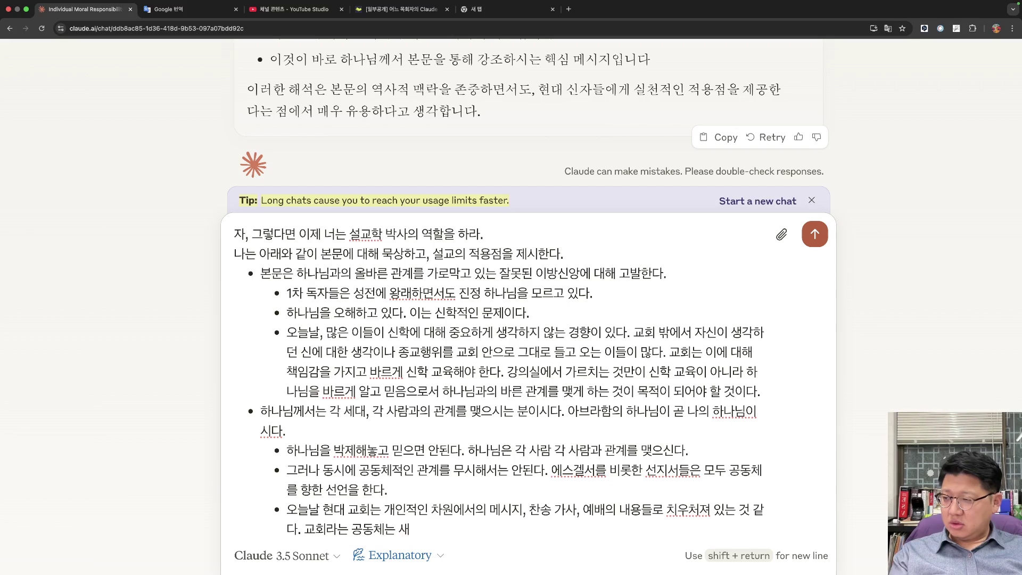
type(" 이스라엘이다.")
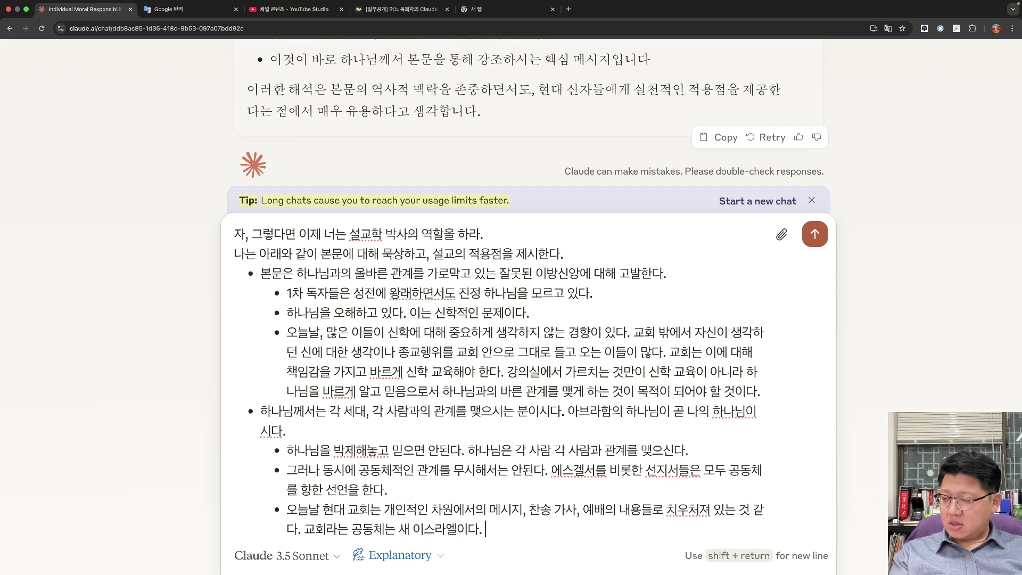
type(" 새")
type(" 성")
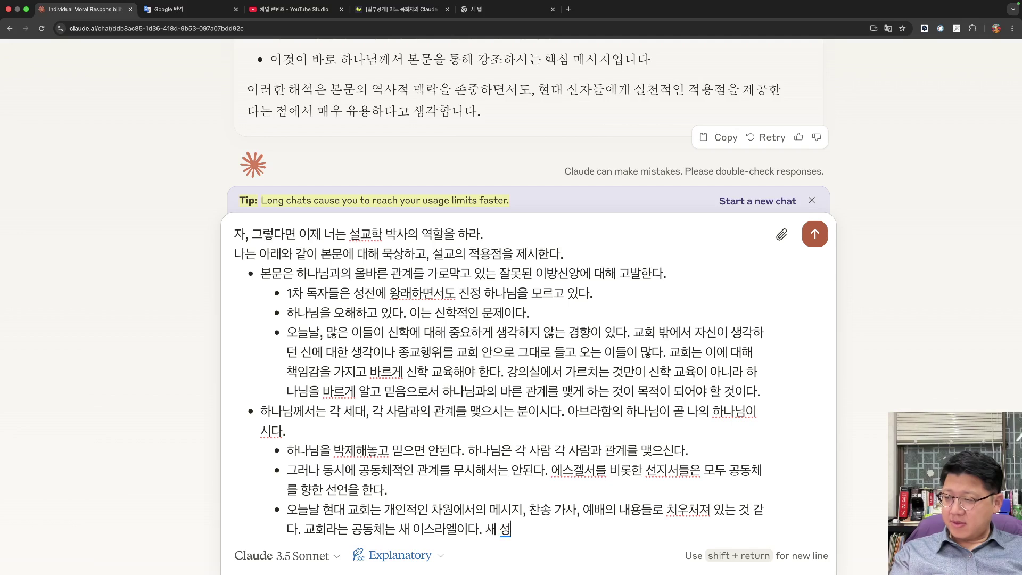
type("전인 예수 그")
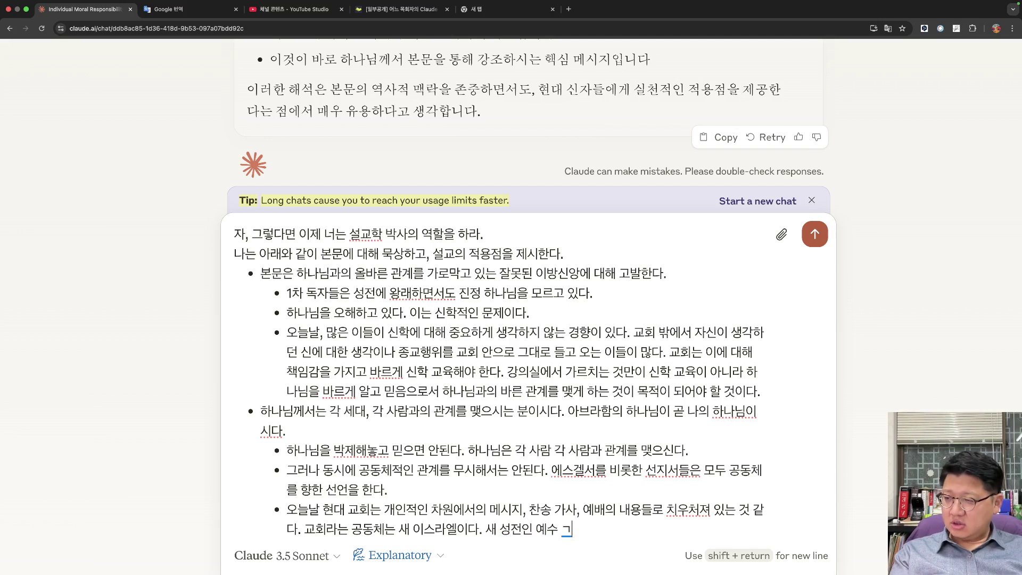
type("리스도의 몸이다.")
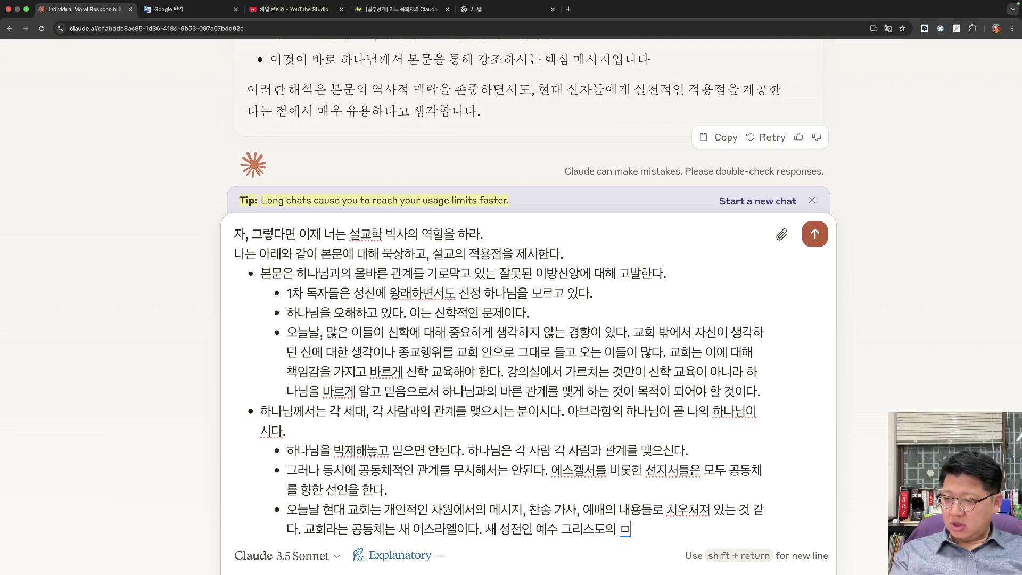
Add another sub-bullet reading "교회론적인 차원에서 본문을 조명하고, 적용점을 제시하자.".
key("shift+Return")
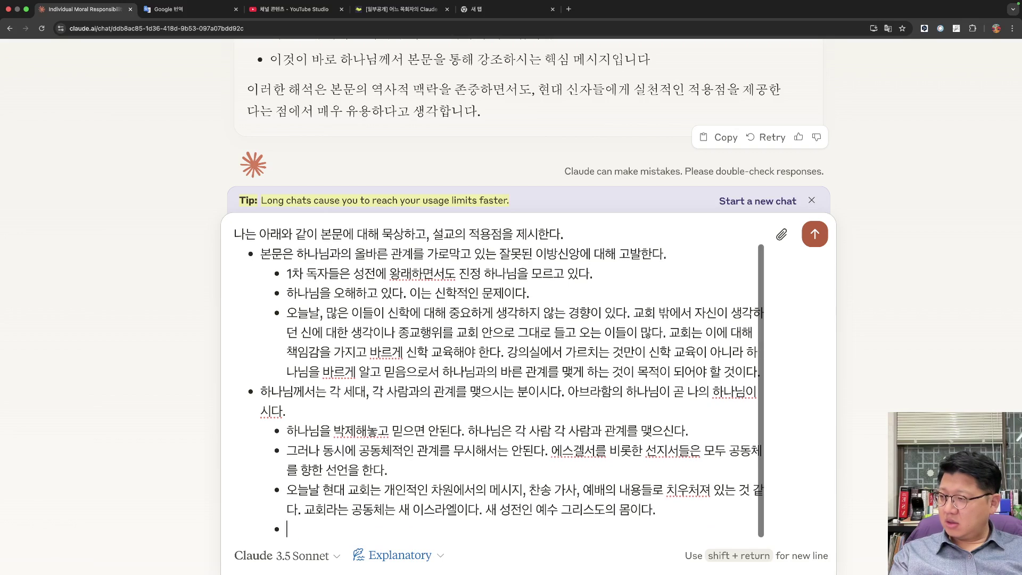
type("교회론적인 채")
type("원에서 본문을 조")
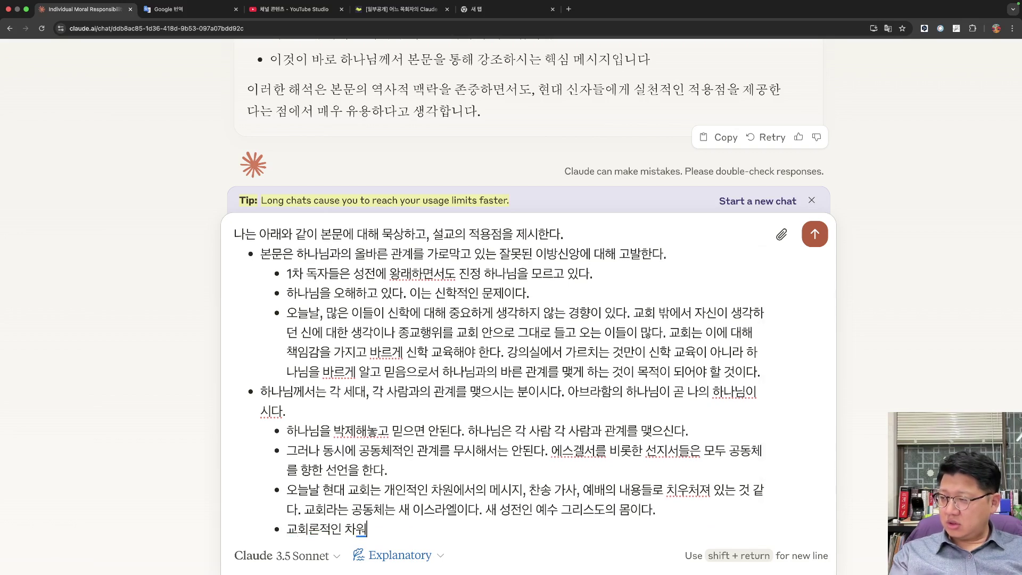
type("명하고, 이")
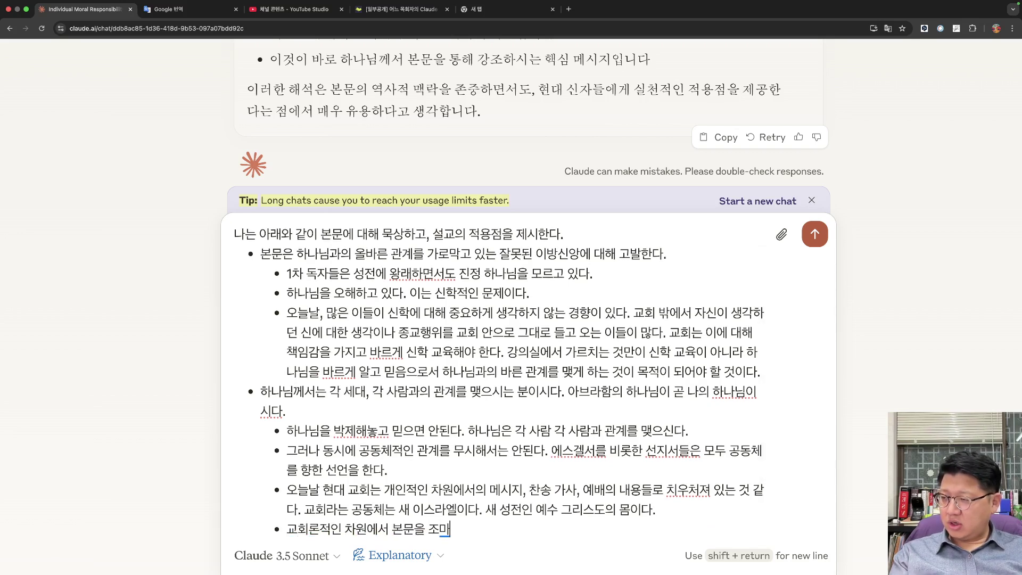
key("BackSpace")
type("적용")
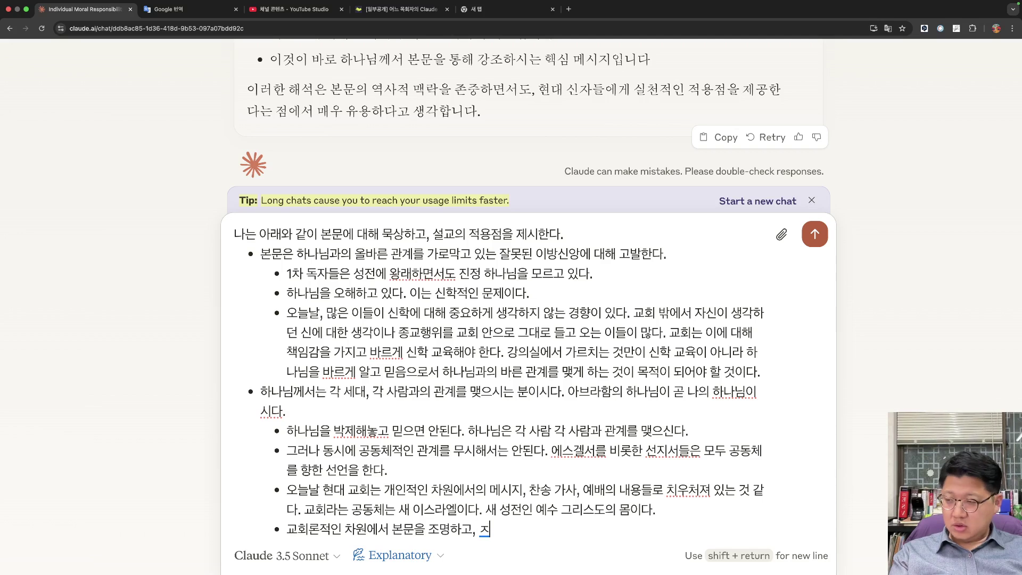
type("점을 제시해")
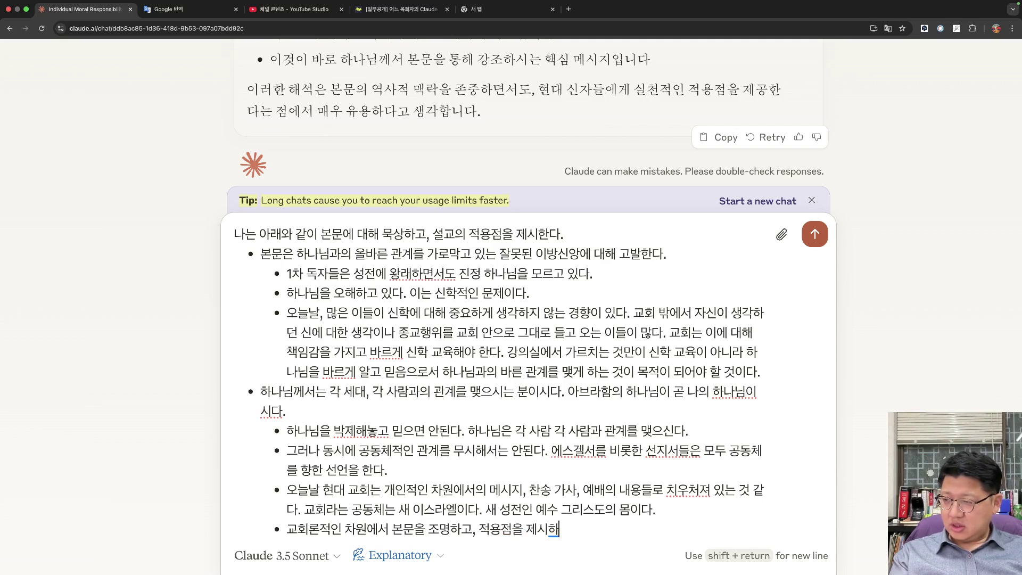
key("BackSpace")
type("하자.")
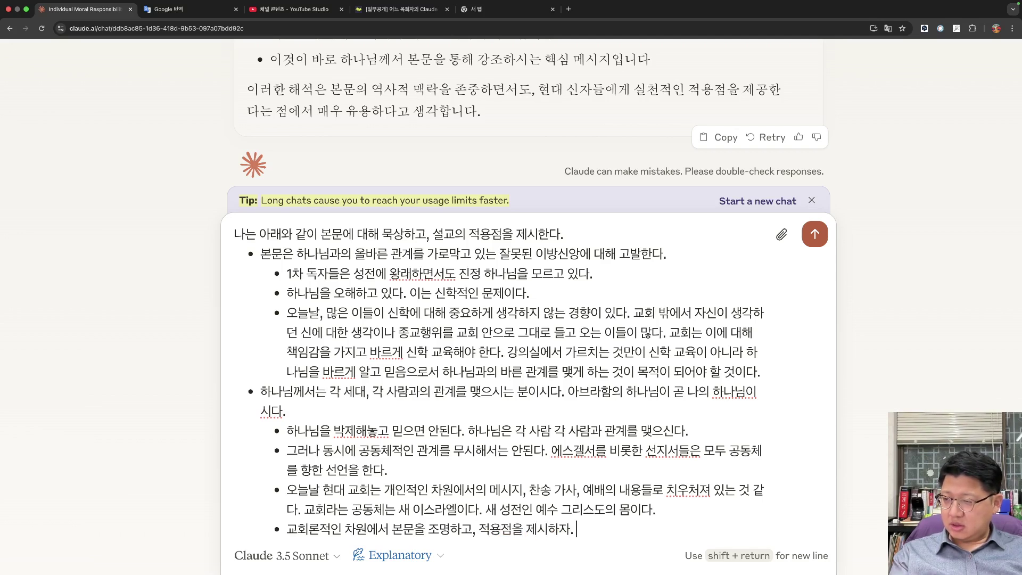
Add a new top-level bullet after the ecclesiology sub-bullet reading "하나님의 길은 공평하다.".
key("shift+Return")
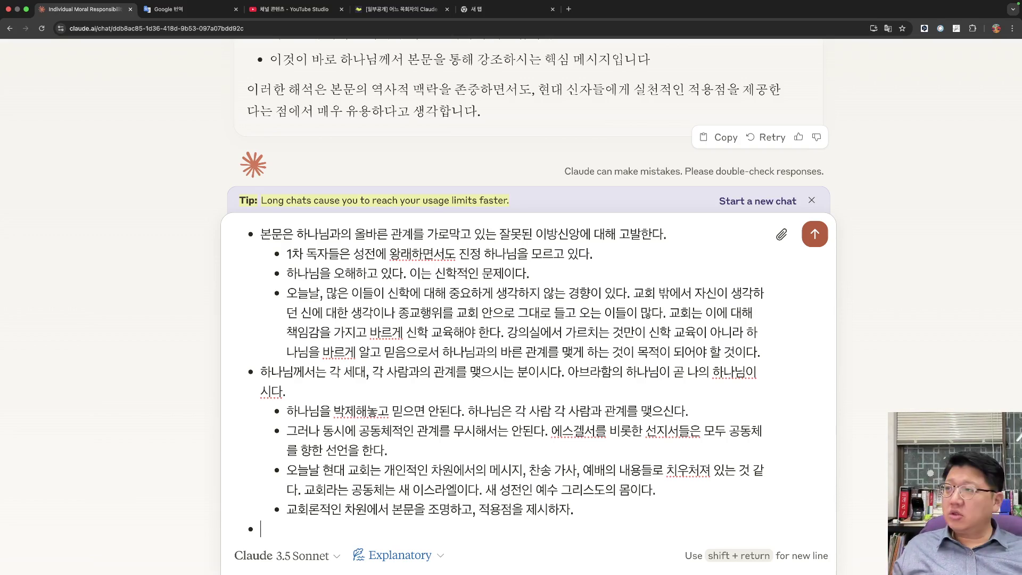
scroll(645, 169, "up", 1)
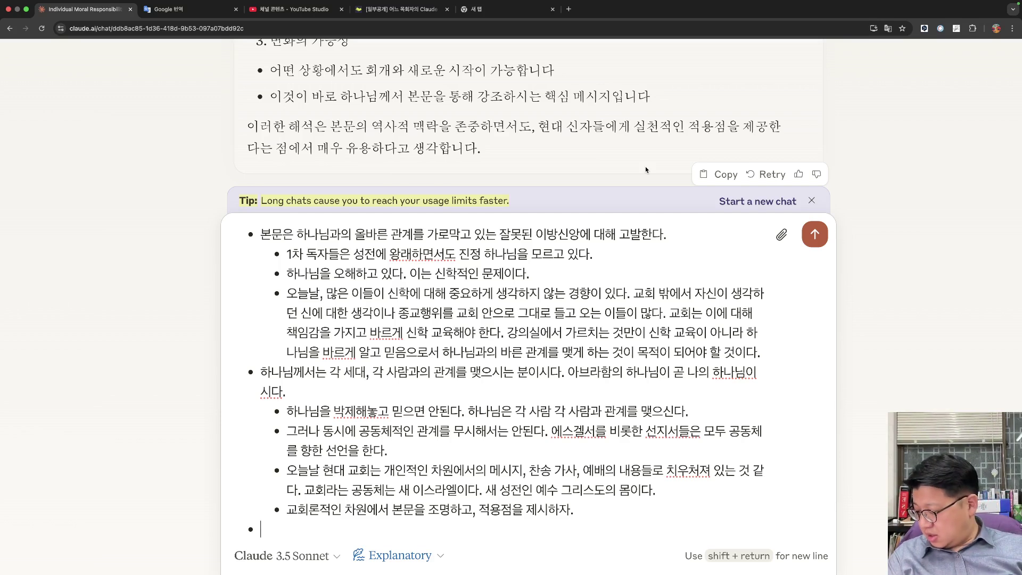
type("하나님의 그")
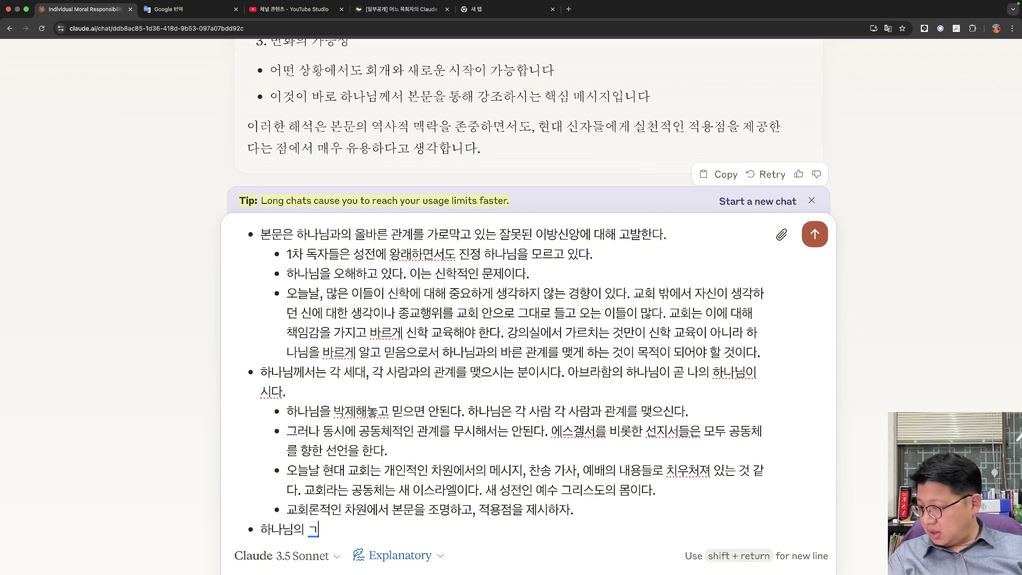
type("길을")
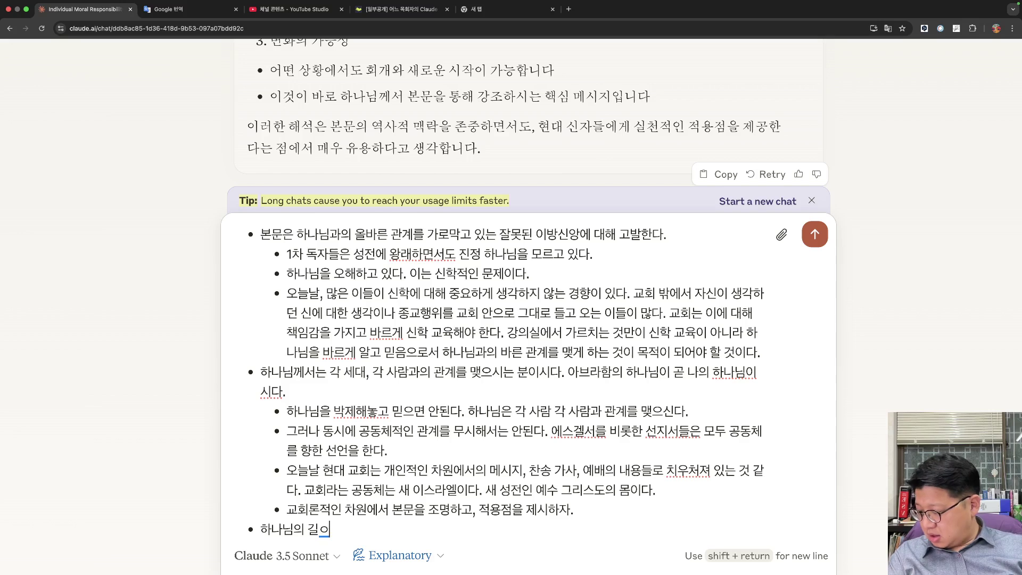
type("은 공평하다.")
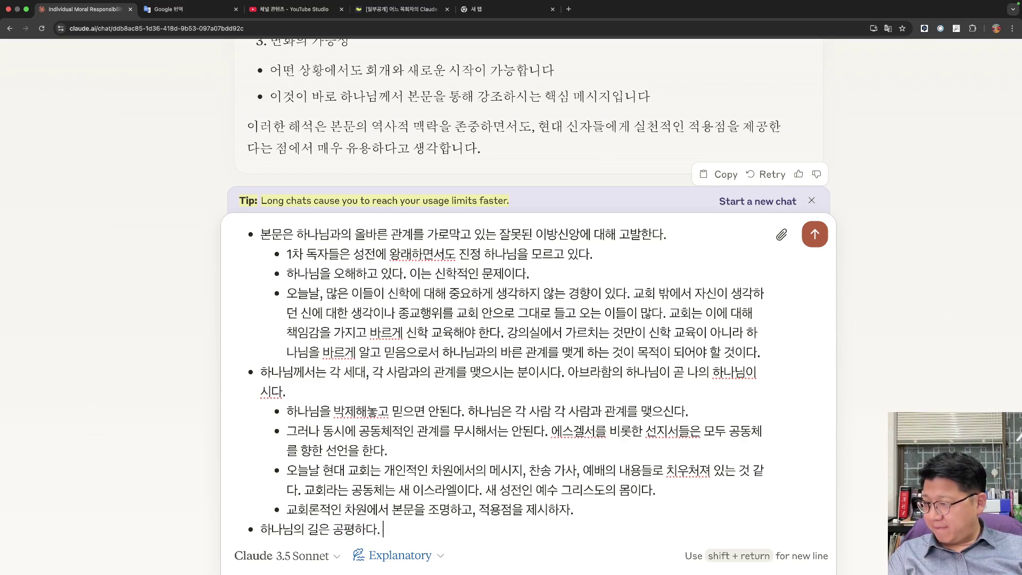
Add a sub-bullet under the bullet on God's fair way reading "하나님만이 바른 길을 제시하신다.".
key("shift+Return")
key("Tab")
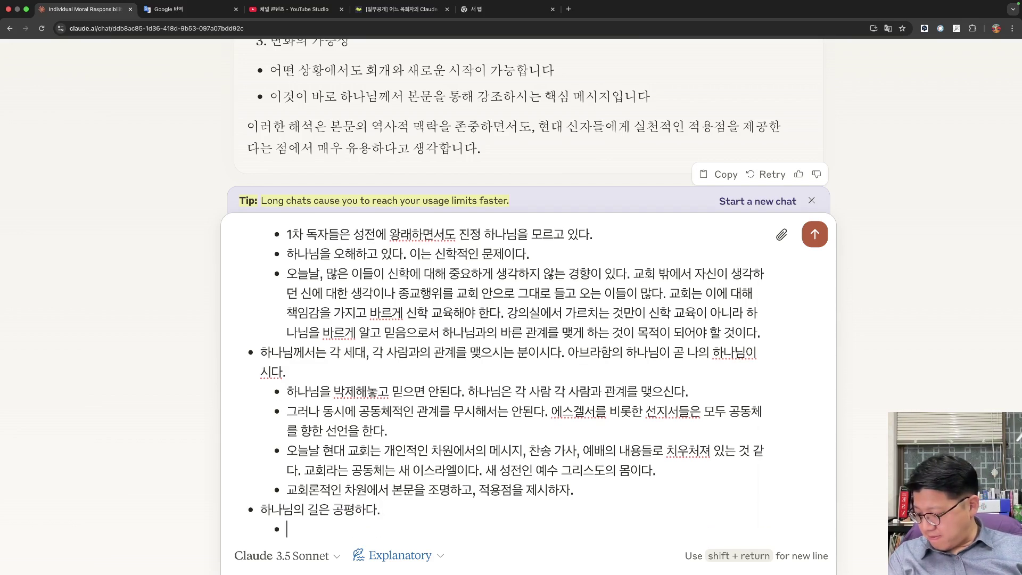
type("공평한")
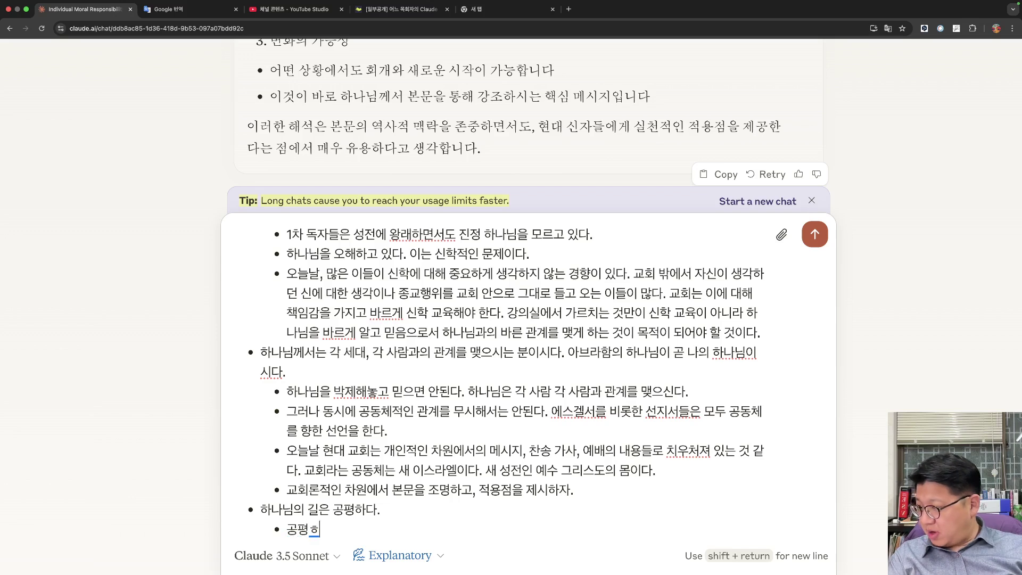
key("BackSpace")
key("BackSpace")
key("BackSpace")
key("BackSpace")
type("ㅎ하나님만이 배")
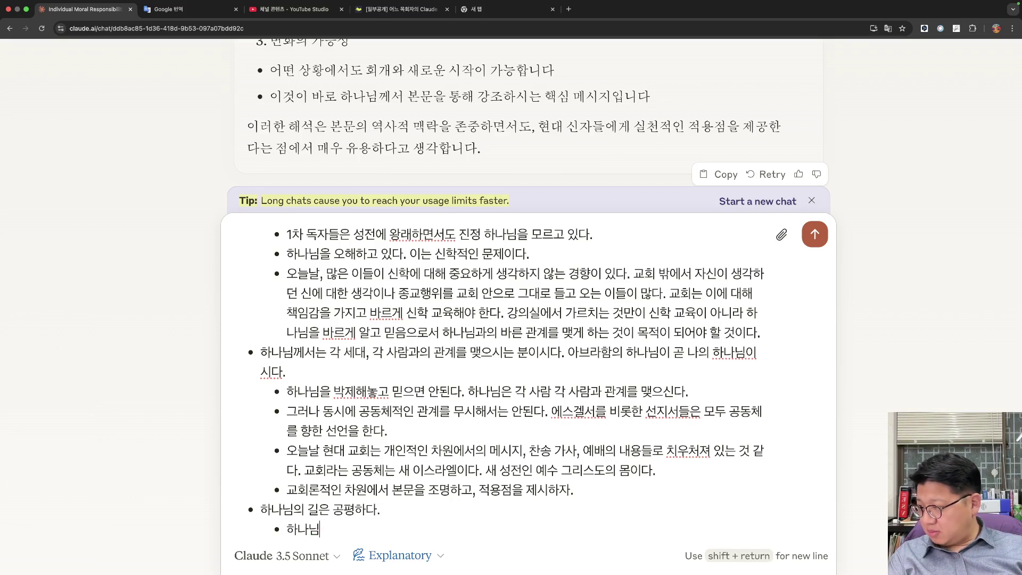
type("른 그")
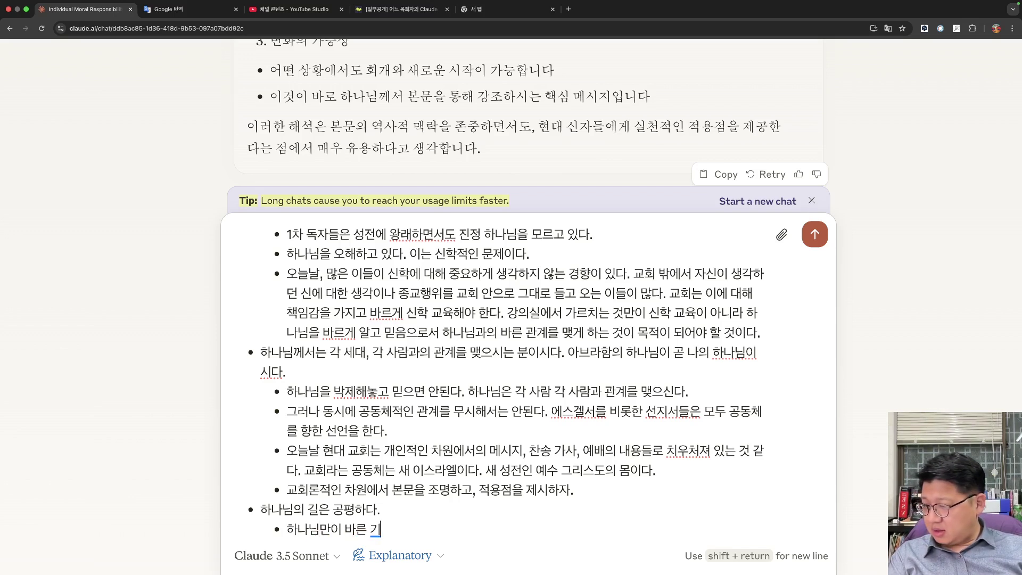
type("길을 제시해")
type("신다. ")
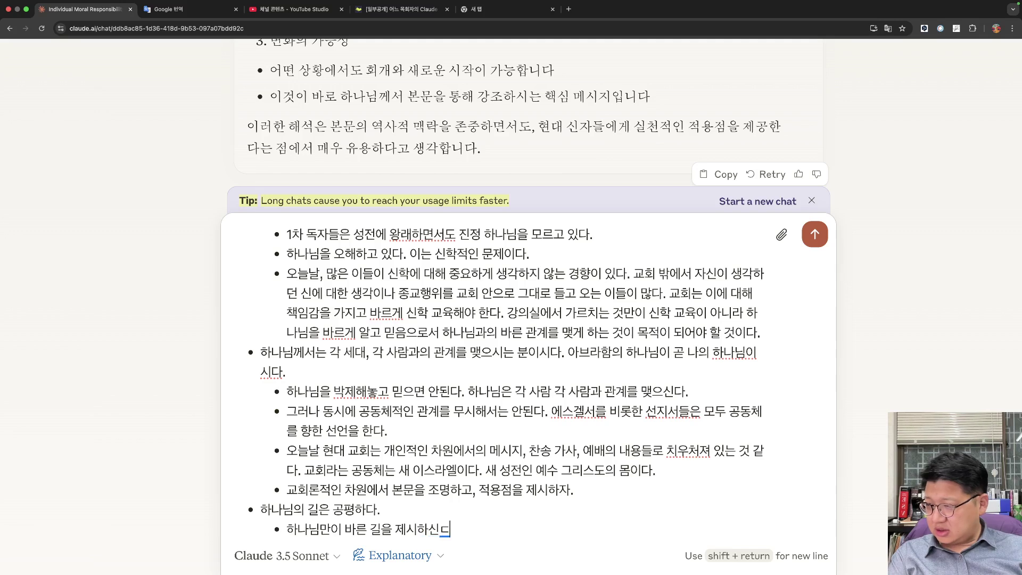
Continue the sub-bullet with the sentence "어리석게도 이스라엘 백성들은 자신들의 길을 떠나지 못한다.".
type("어리석게도 이스래")
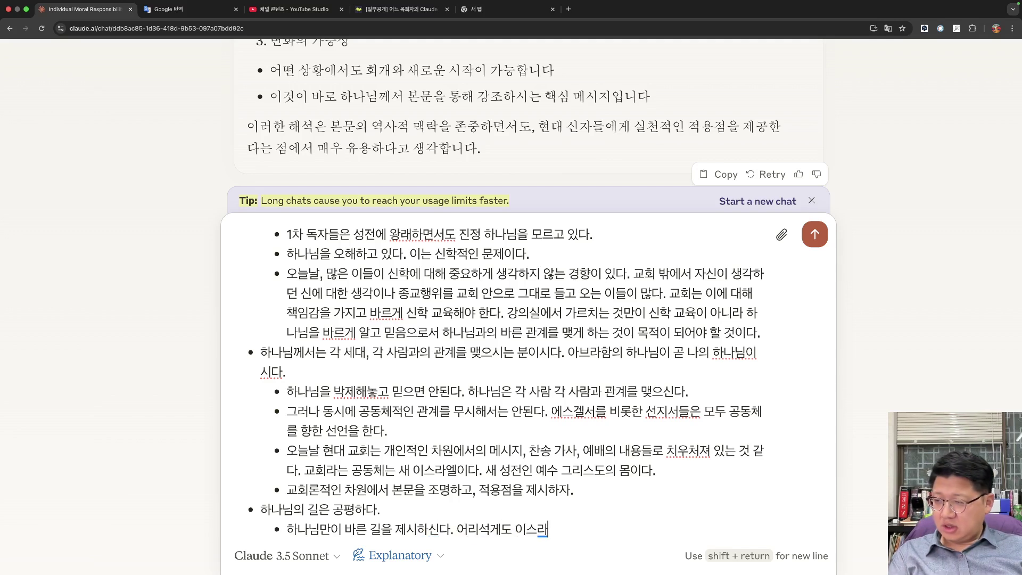
key("BackSpace")
type("라엘 백성들은 잿")
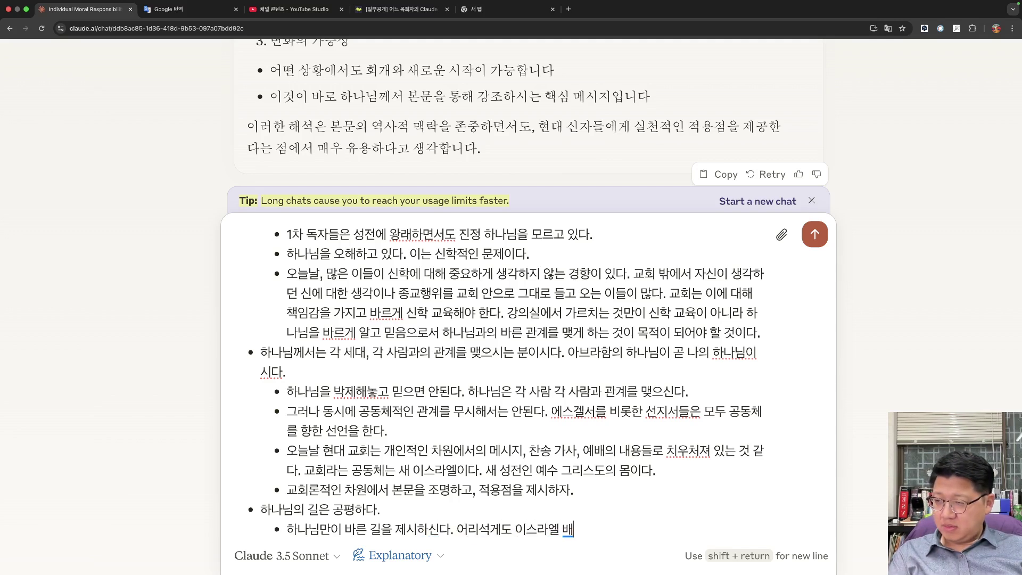
type("신들의 ㄱ")
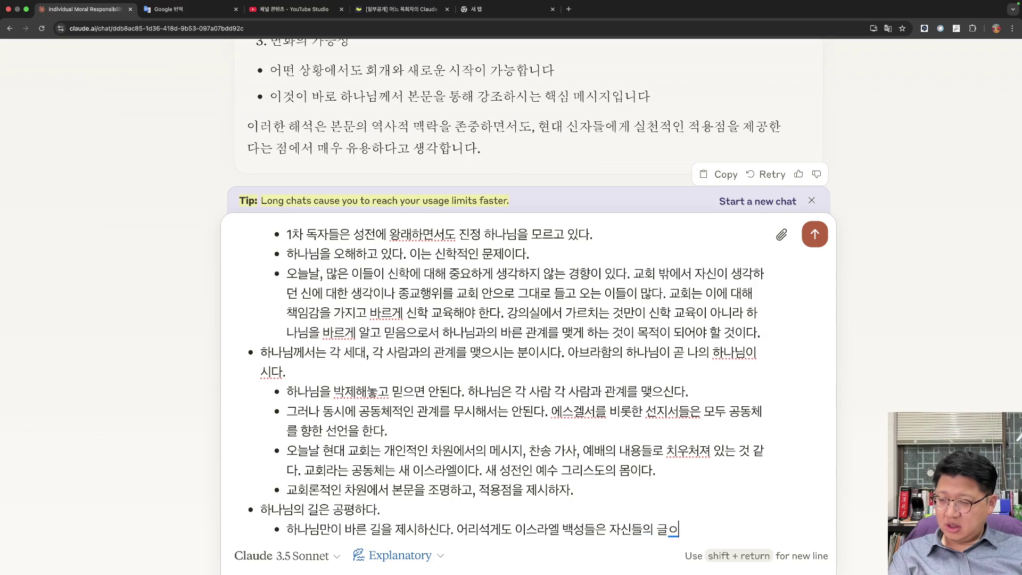
type("길의")
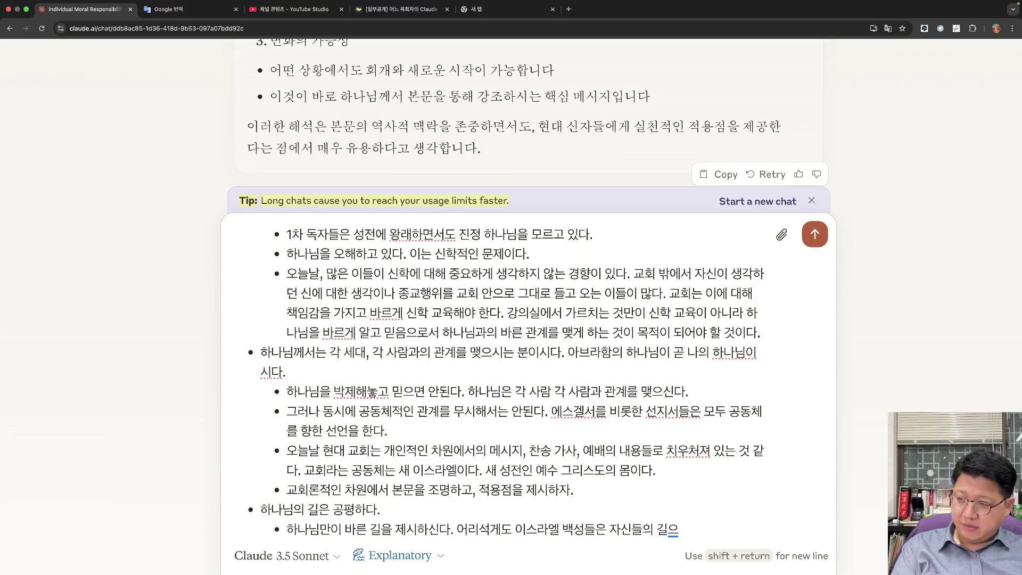
type("을 떠나지 ㅁ")
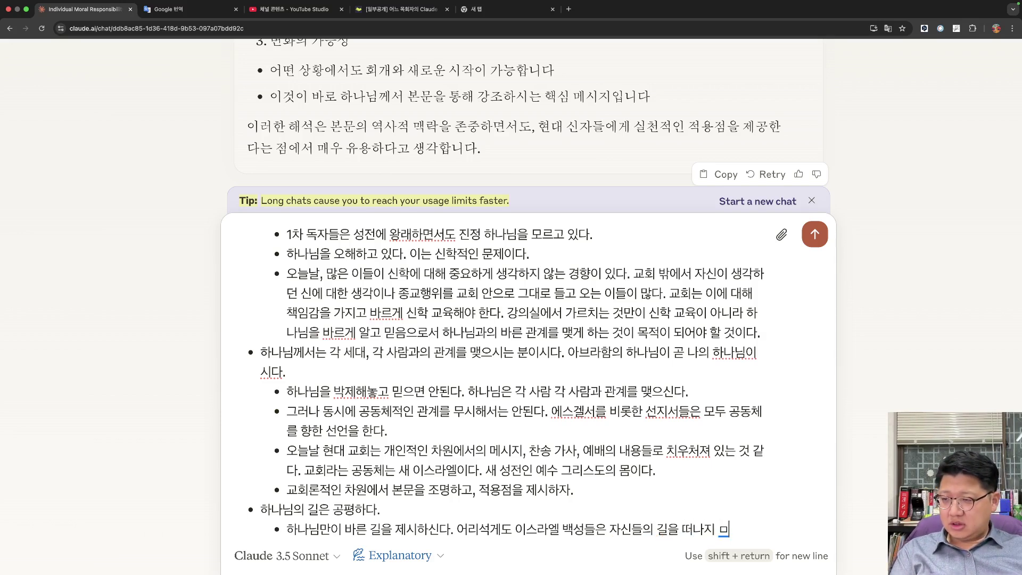
key("BackSpace")
type("못한다. 하나ㅣㅁㄴ의")
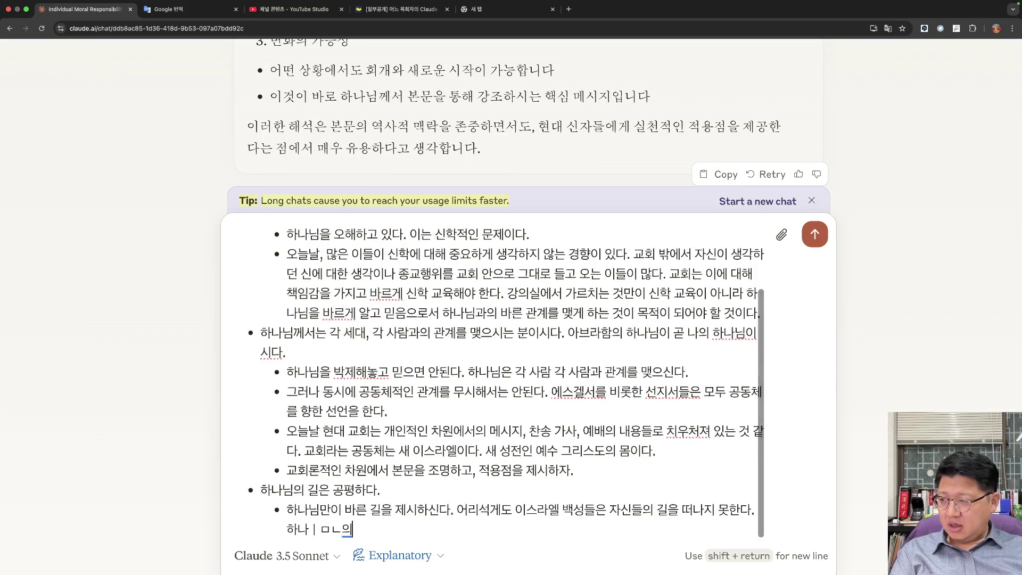
Begin the next sentence of the same sub-bullet with "이미 치우쳐져있고, 기울여져 있는".
key("BackSpace")
key("BackSpace")
type("이미 치우")
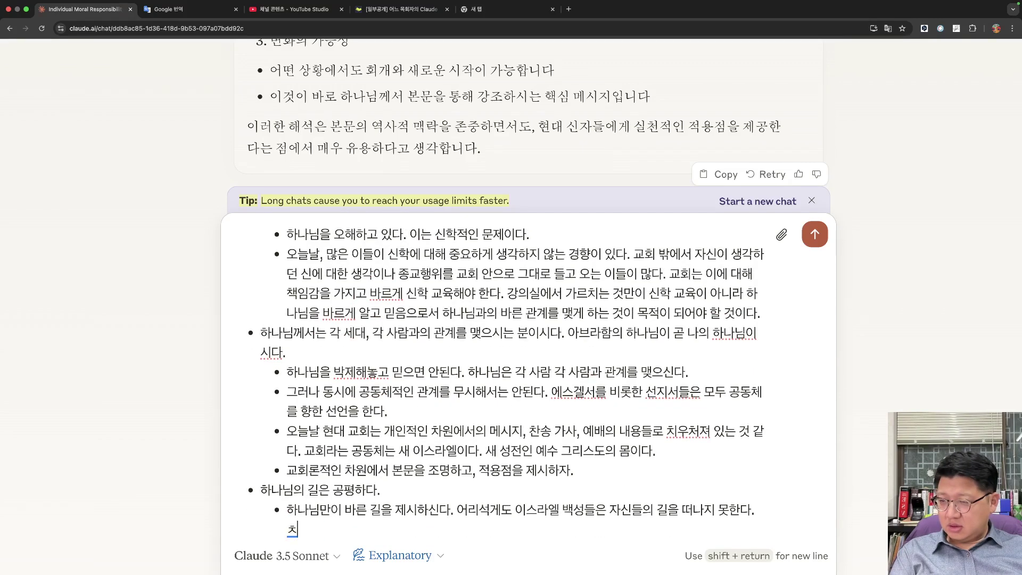
type("쳐져 ㅓ")
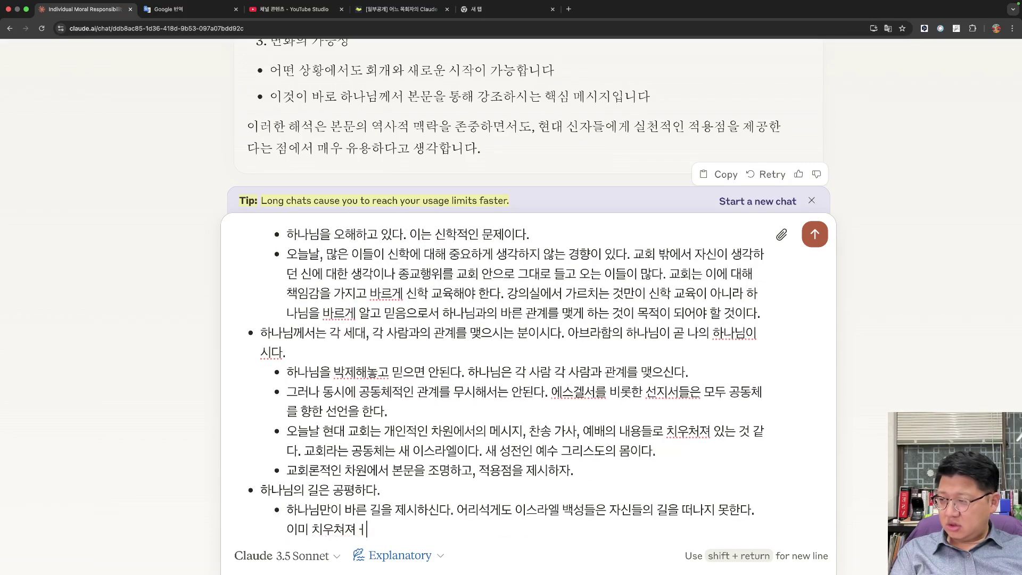
type(" 잇늗")
key("BackSpace")
key("BackSpace")
type("있")
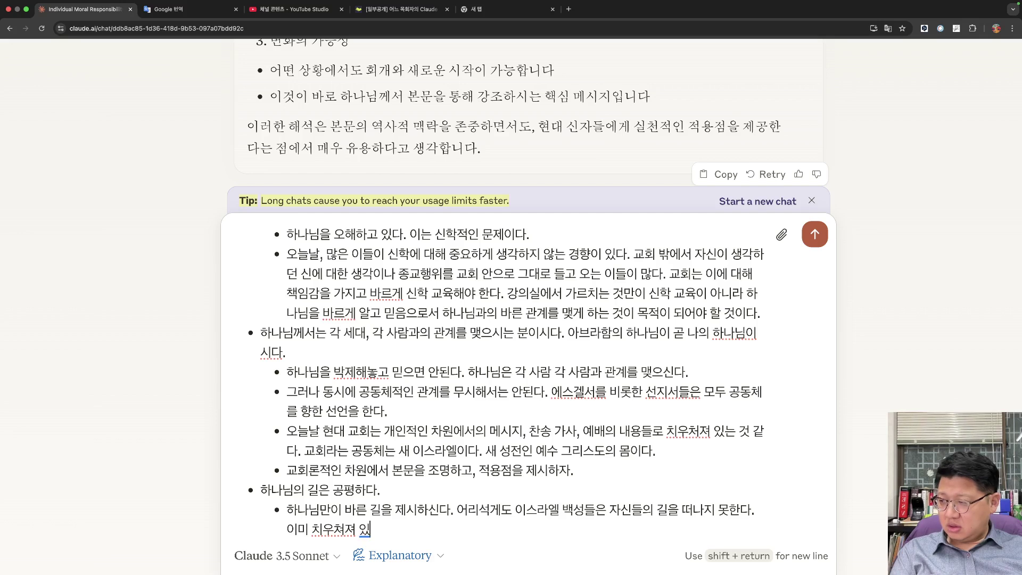
key("BackSpace")
key("BackSpace")
type("있고ㅗ, 기울여져 이")
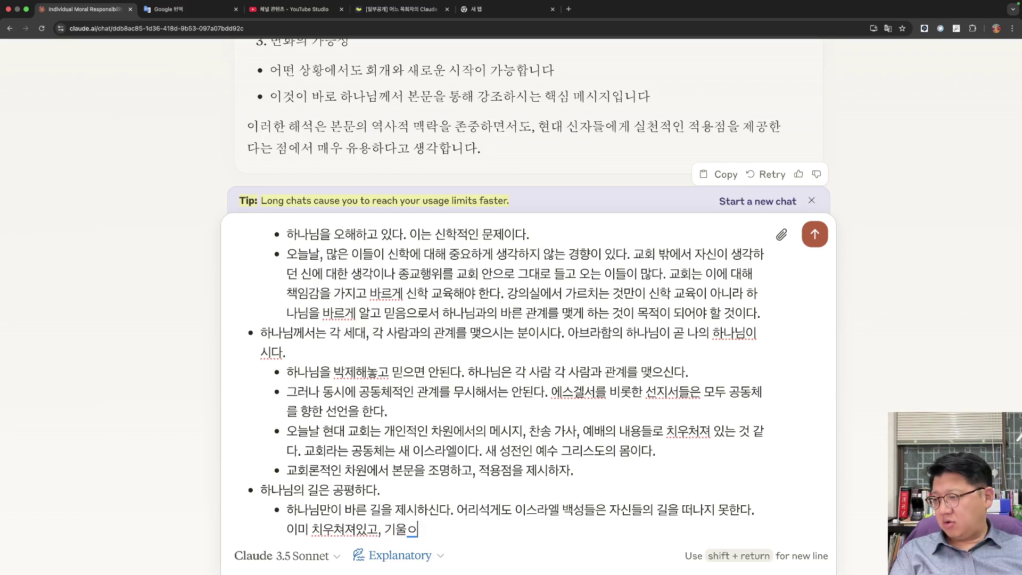
type("있는 ")
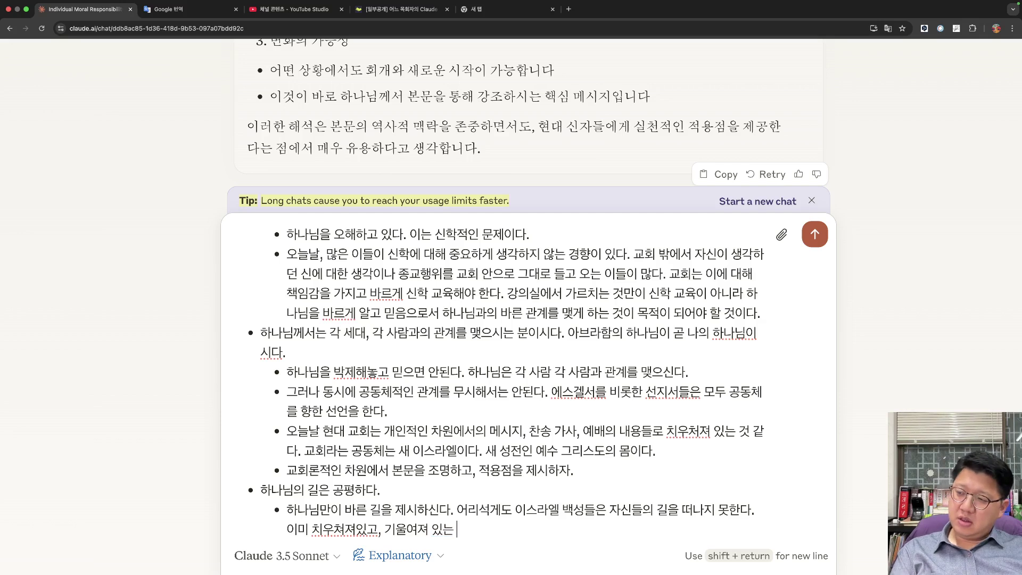
Complete that sentence with "그들의 길은 하나님의 길 마저 공평하지 못하다고 말하게 한다.".
type("그들의 ㄱ")
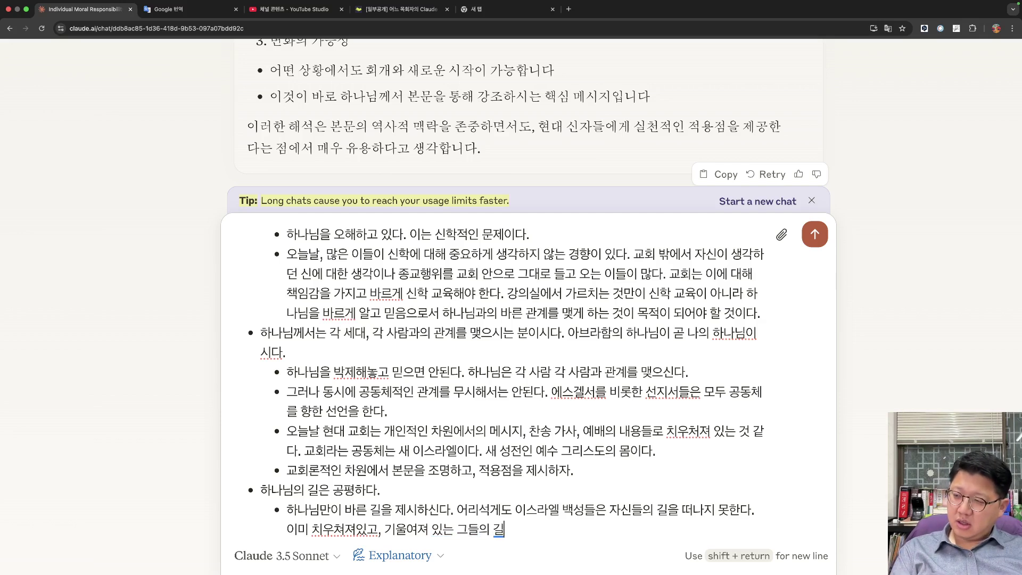
type("은")
type(" 하나님의 길 마저 ")
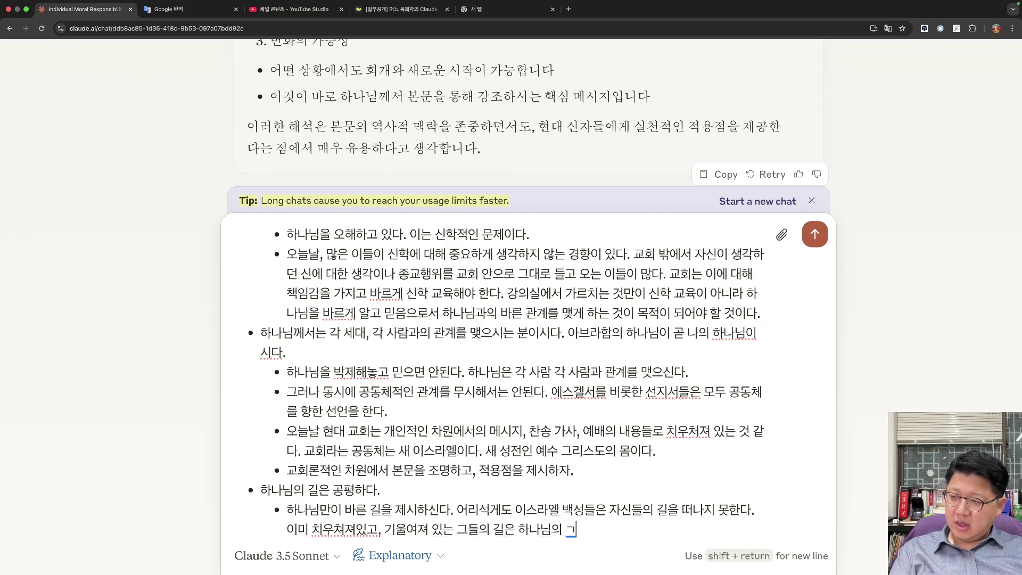
type("공평하지 못하대")
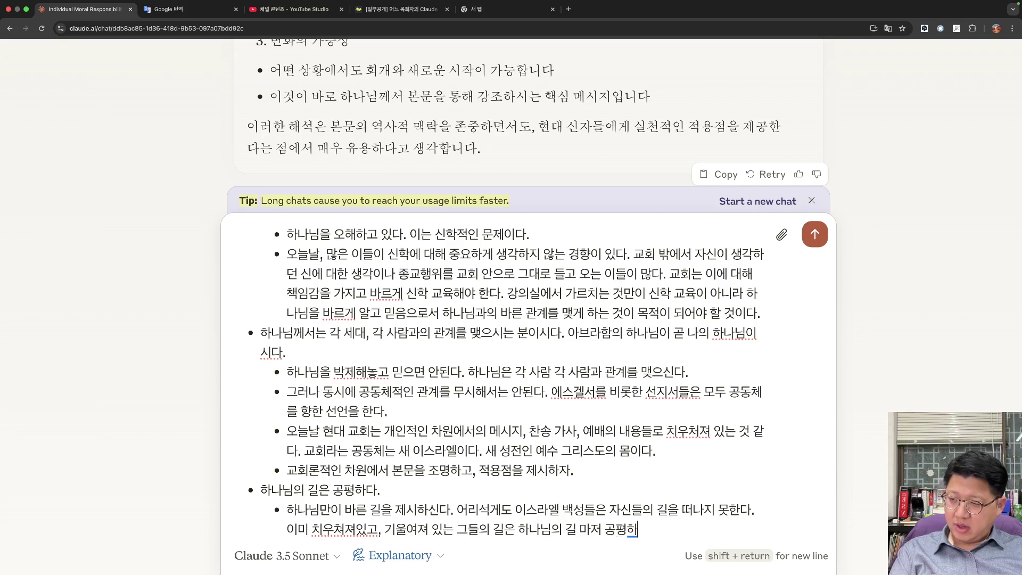
type("고 ")
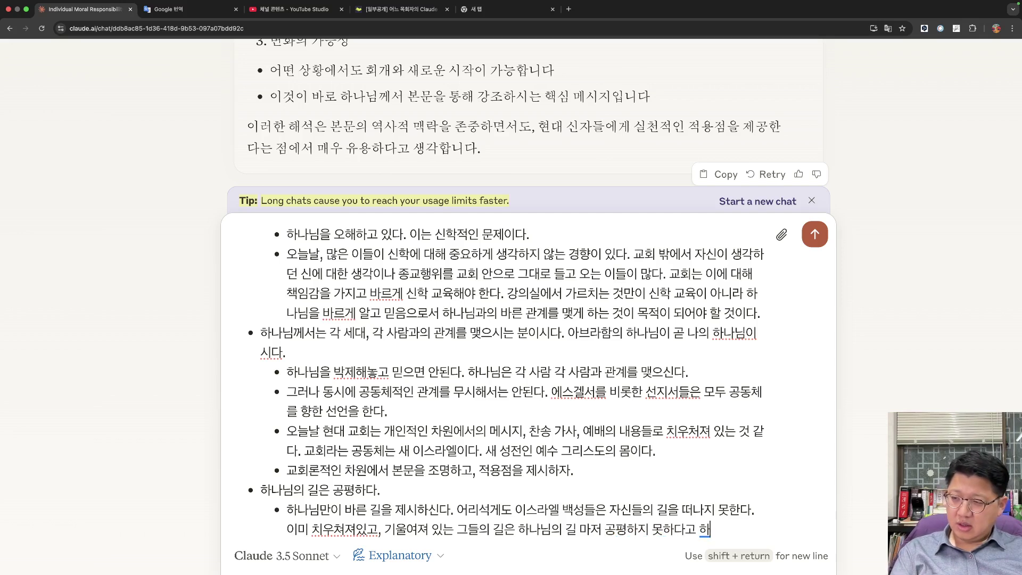
type("매")
key("BackSpace")
type("말하게 한다.")
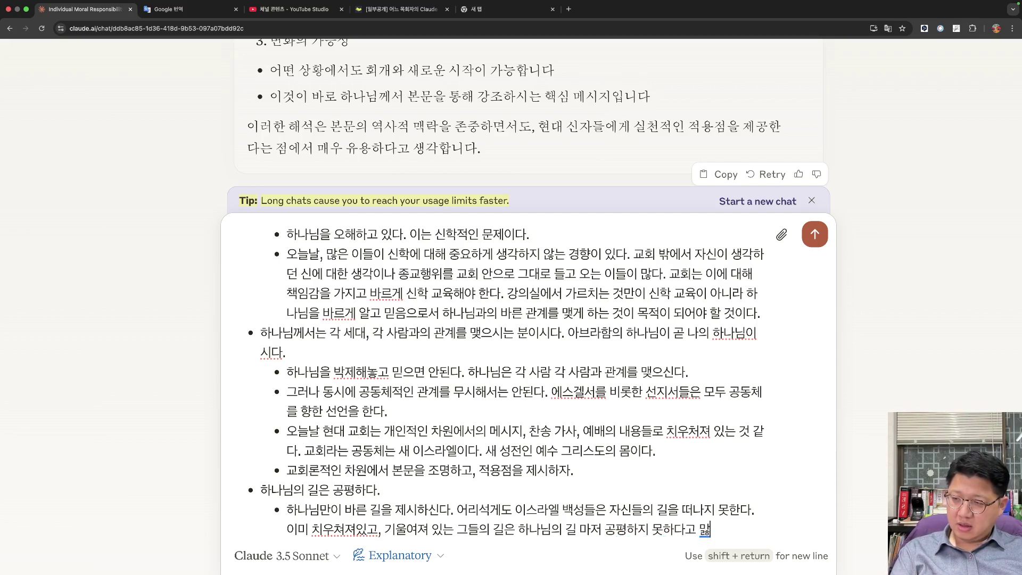
Start another sub-bullet at the same level with the words "이는 자기 확신에".
key("shift+Return")
type("이는")
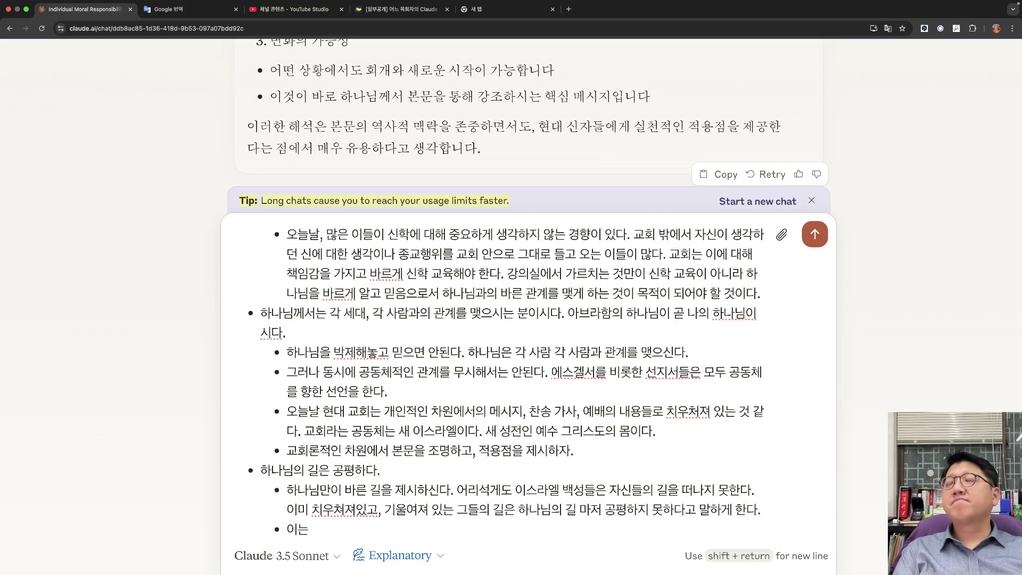
type(" 하나ㅣㄴㅁ의")
key("BackSpace")
key("BackSpace")
key("BackSpace")
key("BackSpace")
key("BackSpace")
key("BackSpace")
key("BackSpace")
key("BackSpace")
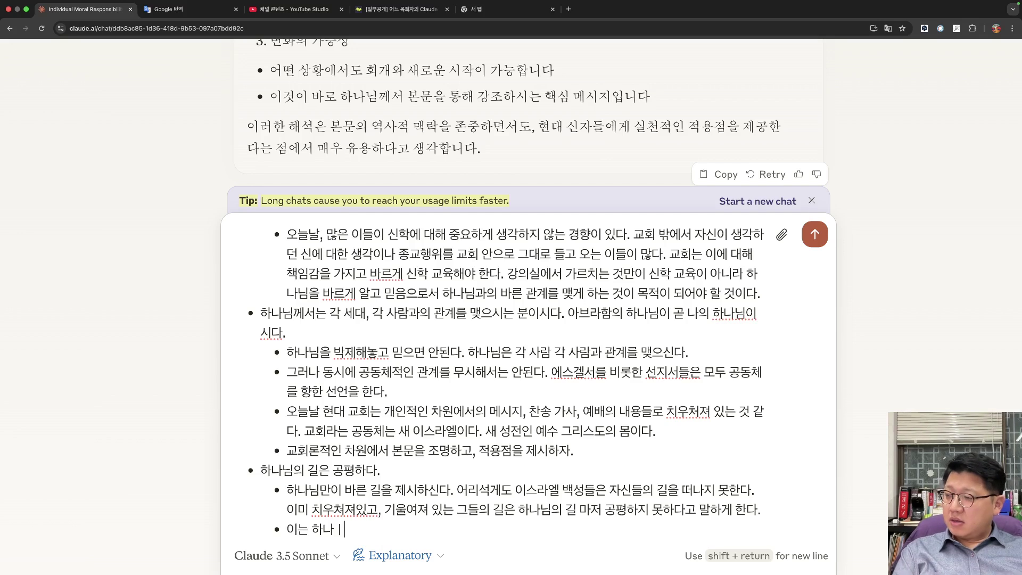
type("지")
key("BackSpace")
type("자기")
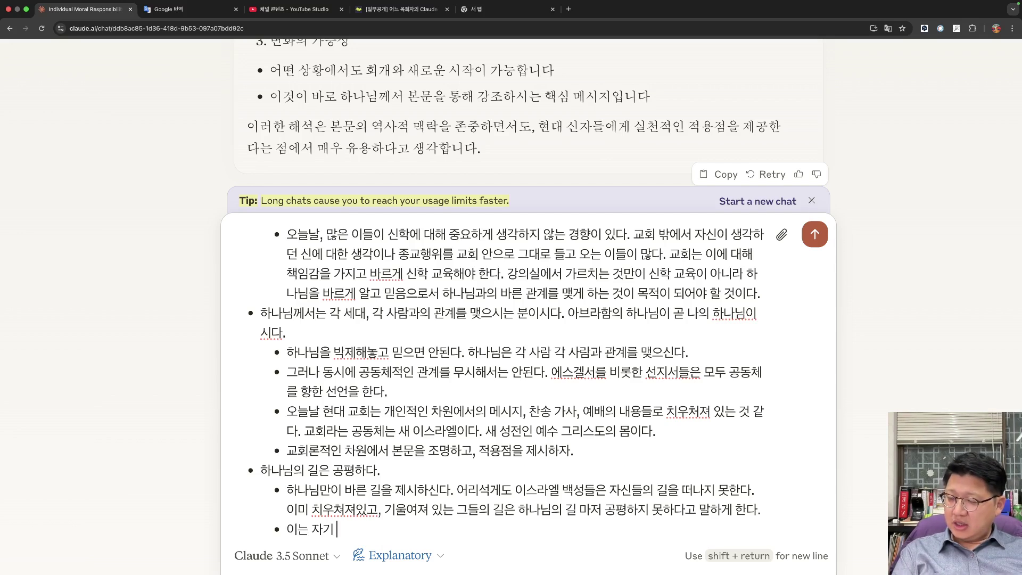
type(" 확신에")
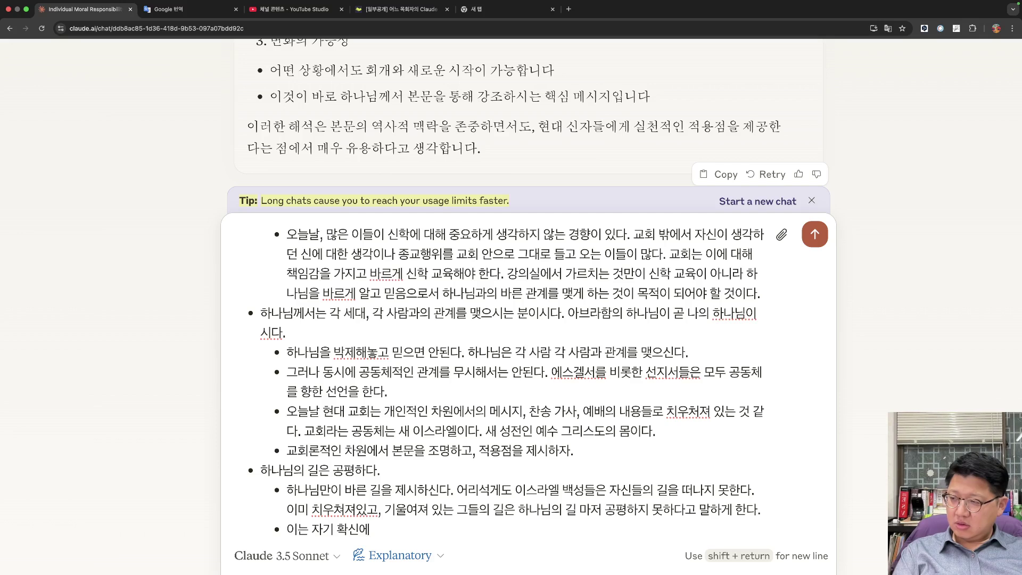
Continue the sub-bullet after "이는 자기 확신에" with the words "또는 확증편향에 빠져 있는".
type(" 또는")
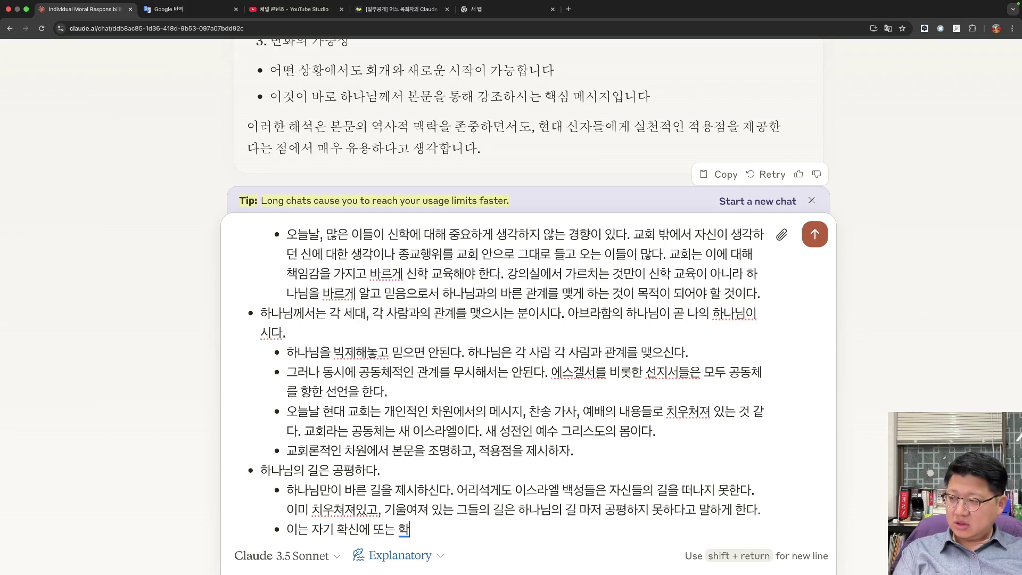
type(" 확증편향")
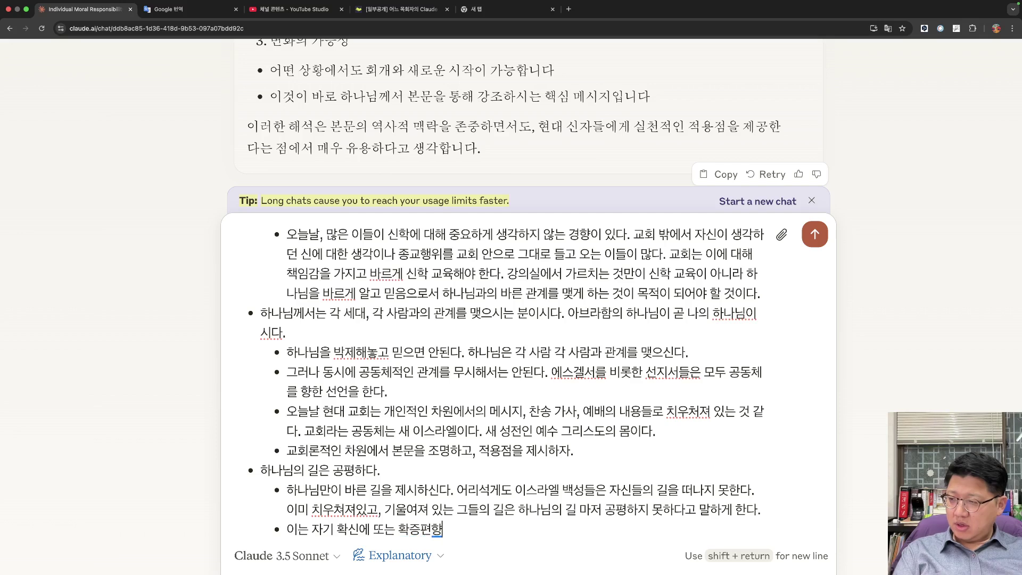
type("에 기반ㅇ")
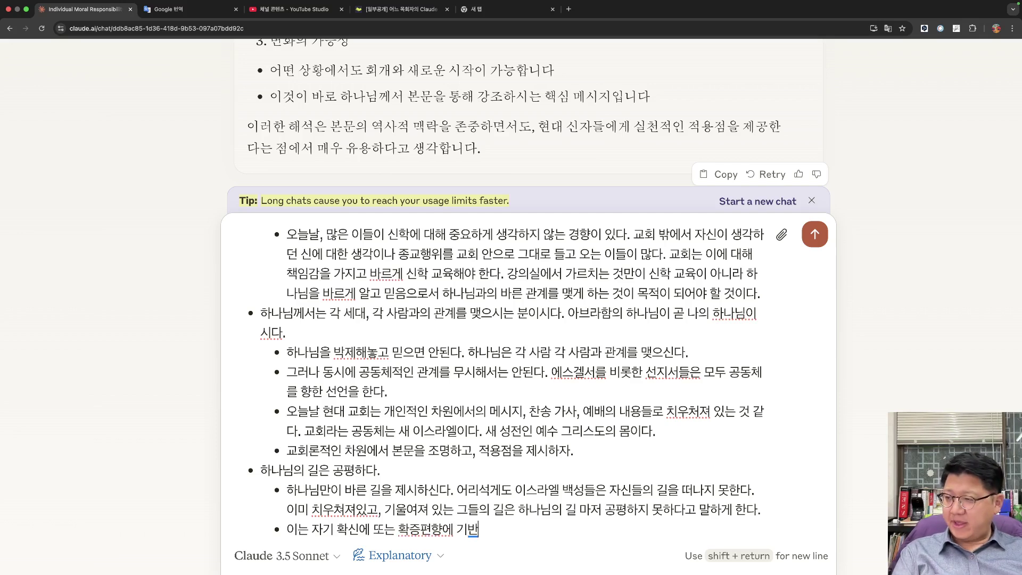
key("BackSpace")
key("BackSpace")
key("BackSpace")
key("BackSpace")
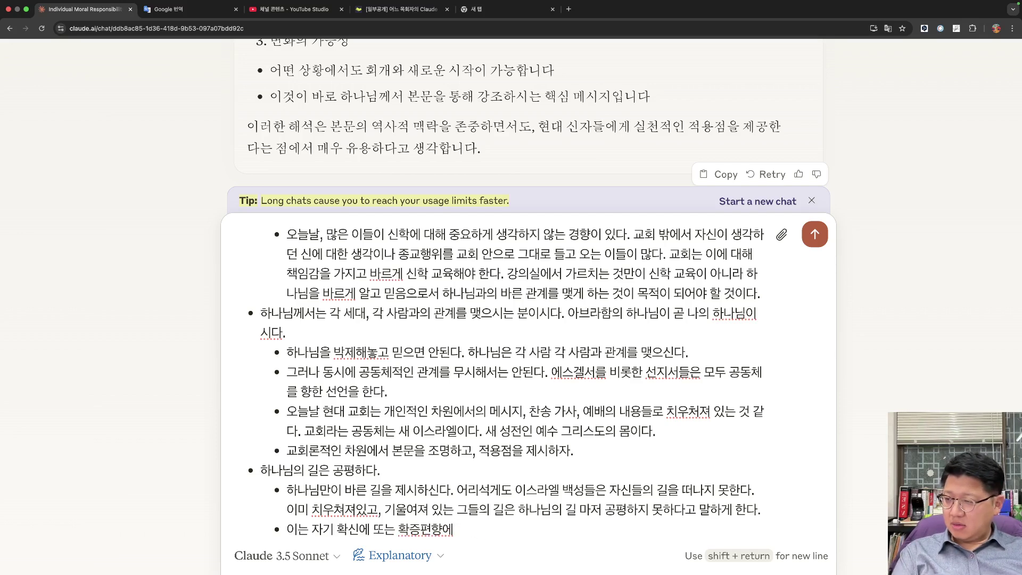
type("배")
key("BackSpace")
key("BackSpace")
type("빠져 있는")
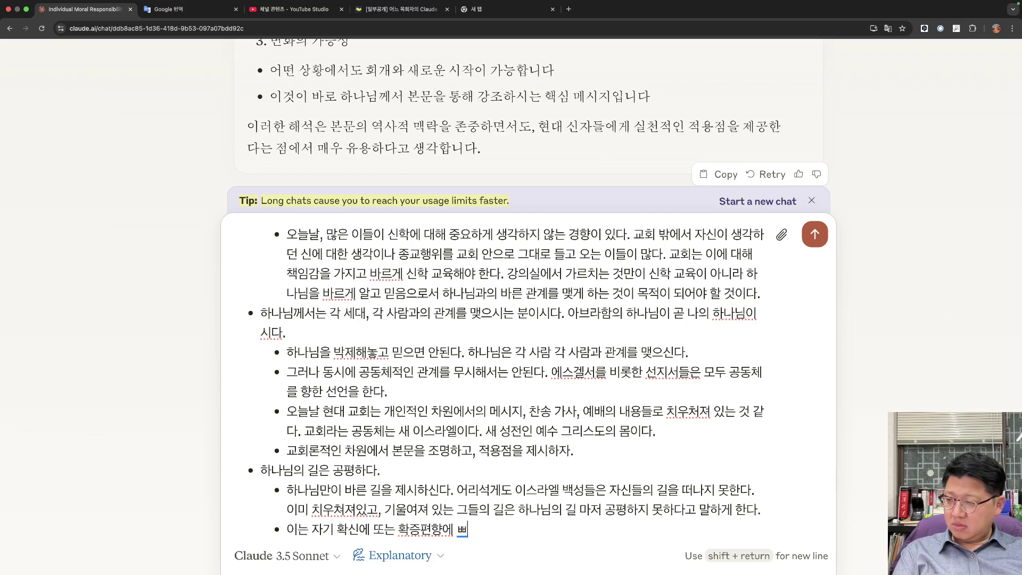
Extend the same sentence with "이들의 모습을 너젓히".
type(" 이")
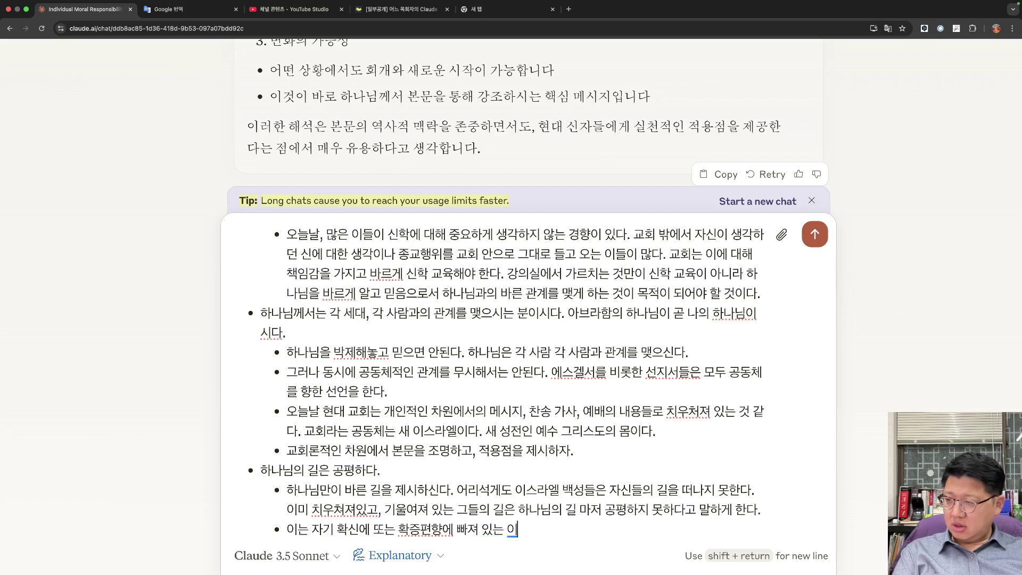
type("들의 모습을 그댈")
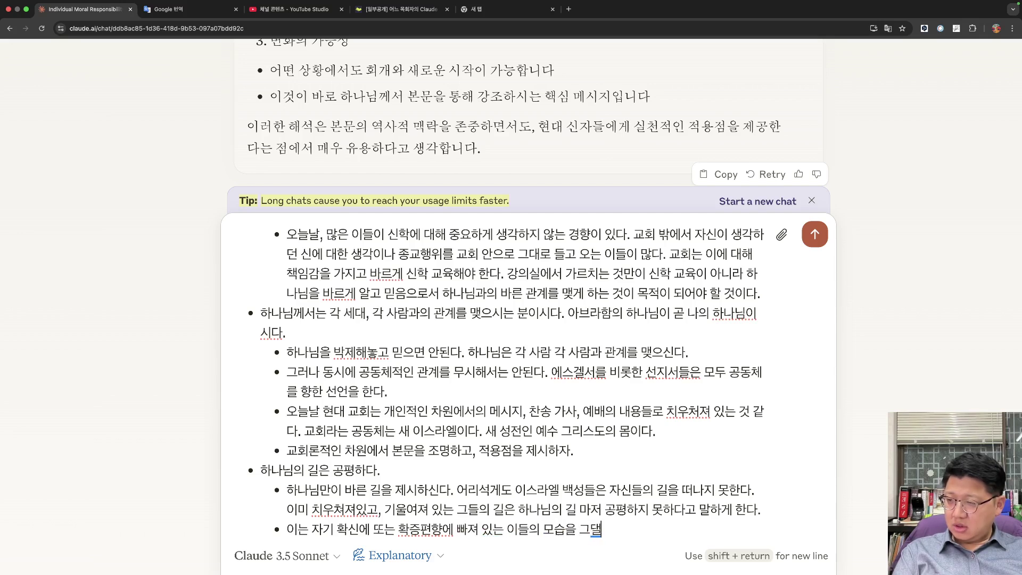
key("BackSpace")
type("대로")
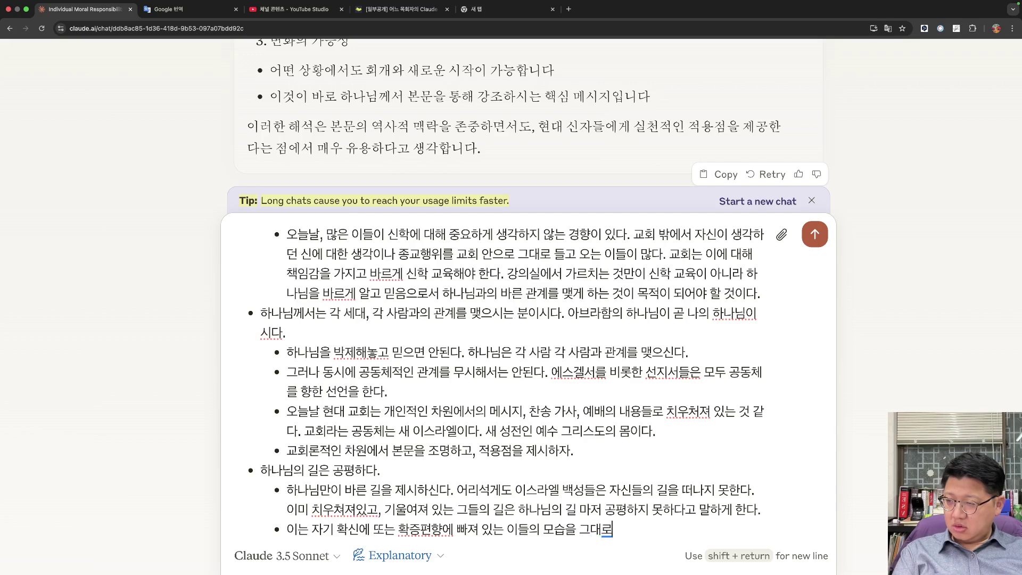
key("BackSpace")
key("BackSpace")
key("BackSpace")
type("너젖시")
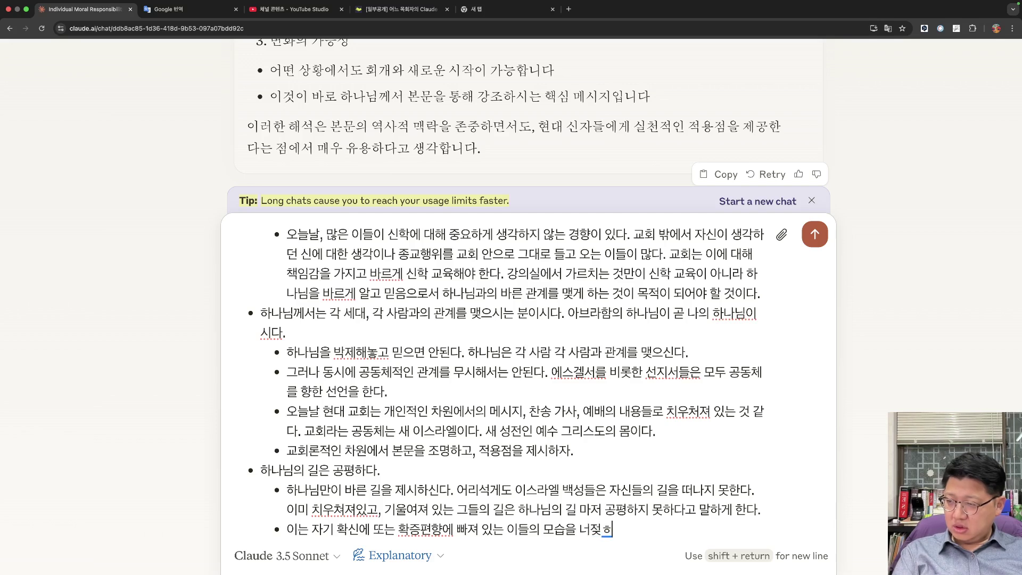
key("BackSpace")
key("BackSpace")
type("제")
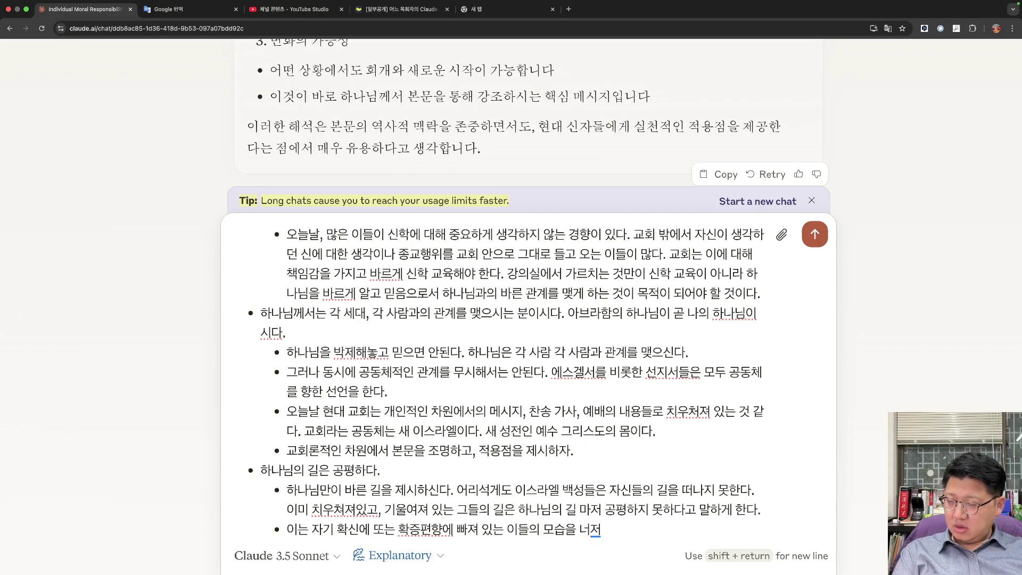
type("ㅅ히 모여주")
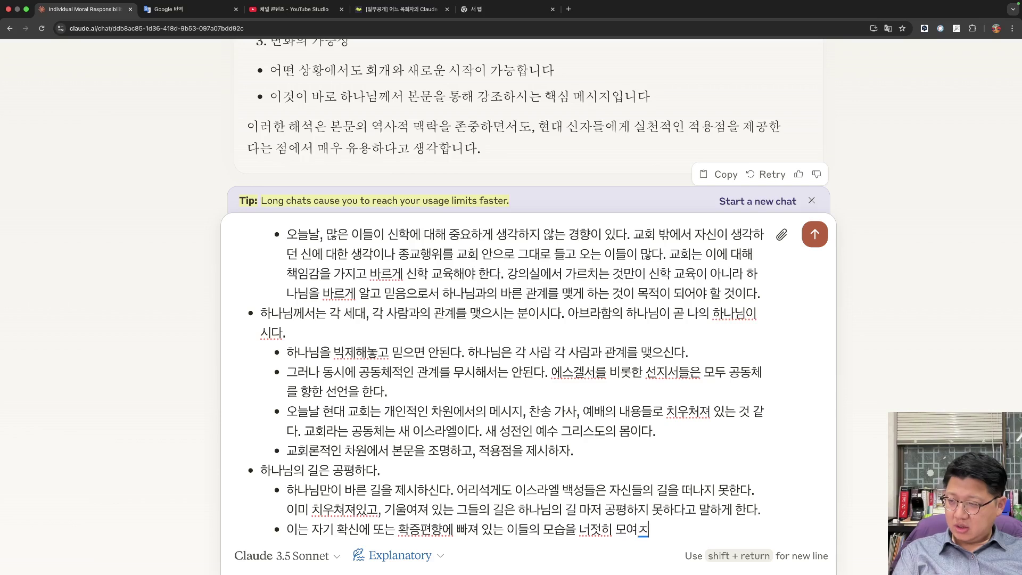
Finish the sub-bullet's sentence with "보여주는 듯 하다.".
key("BackSpace")
key("BackSpace")
key("BackSpace")
type("보여주는 듯 해")
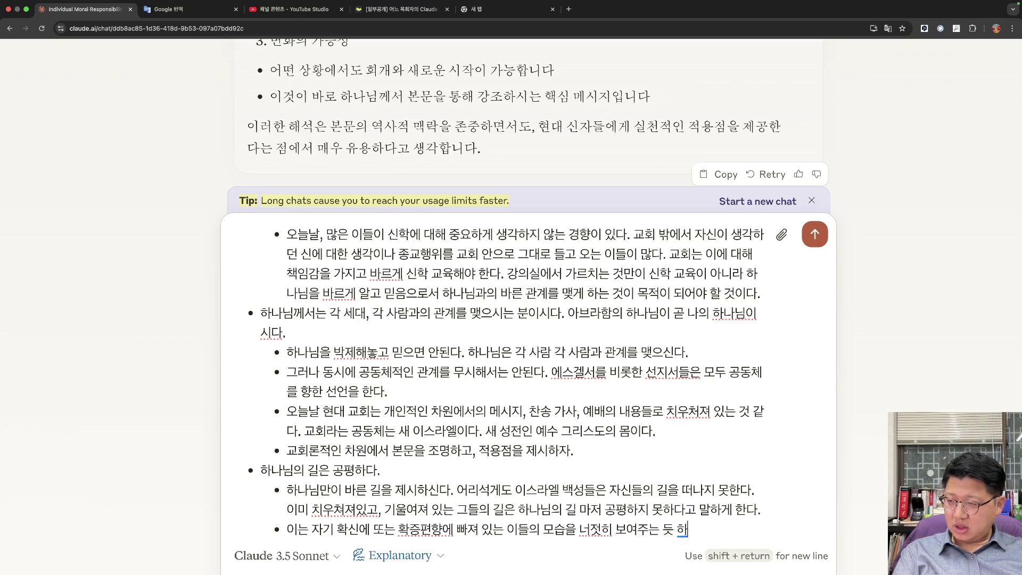
type("다")
key("BackSpace")
key("BackSpace")
type("하다.")
Add a sub-bullet at the same level reading "하나님은 '너희 길이 공평하지 못하다'고 말씀하신다.".
key("Return")
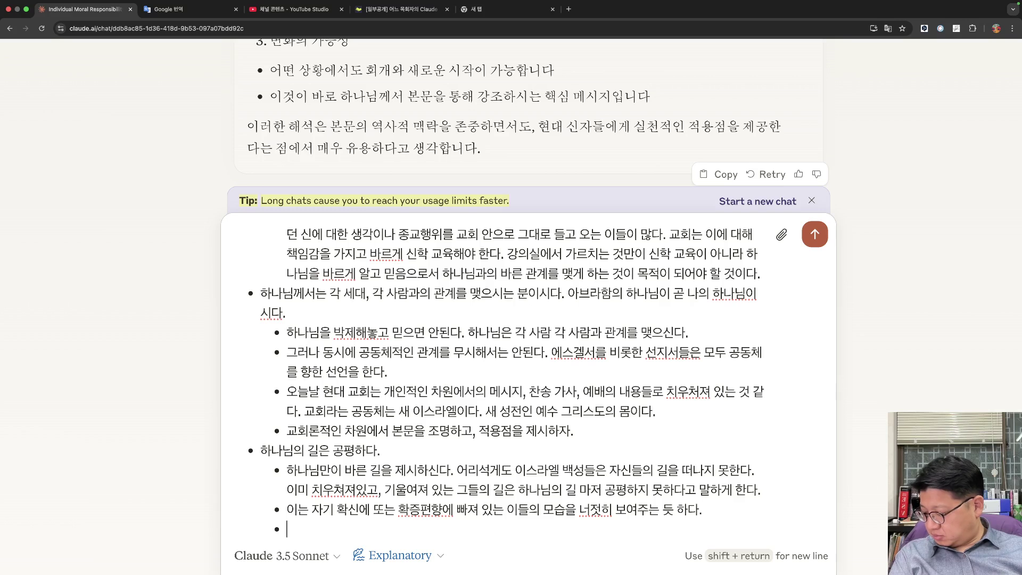
type("하나님은 그들으")
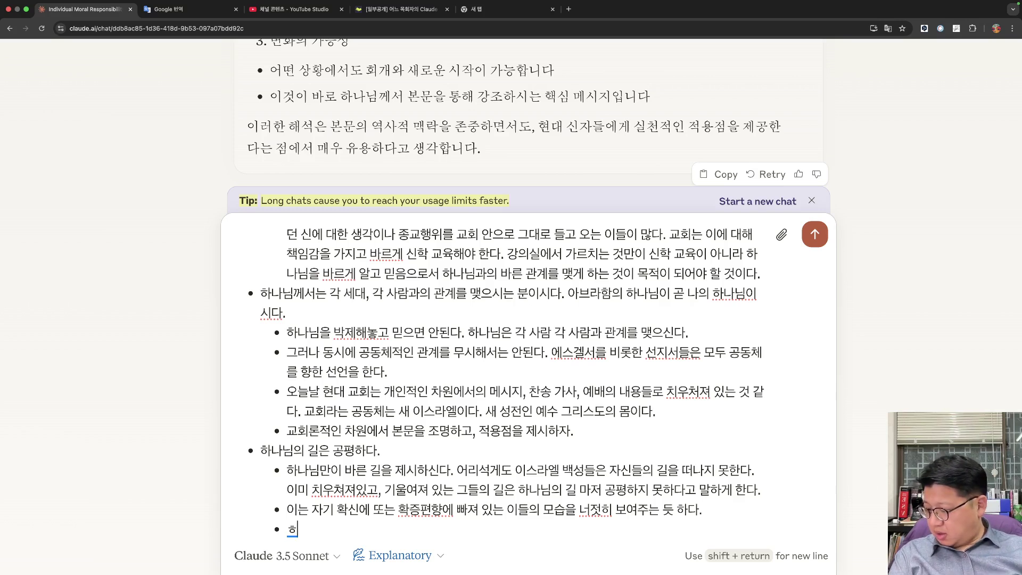
key("BackSpace")
key("BackSpace")
key("BackSpace")
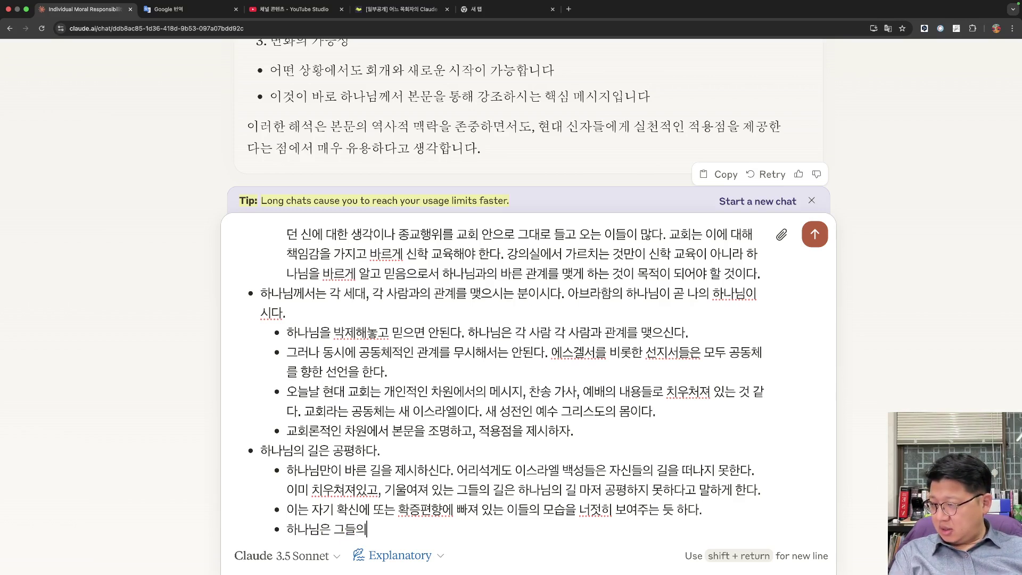
type("너희 그")
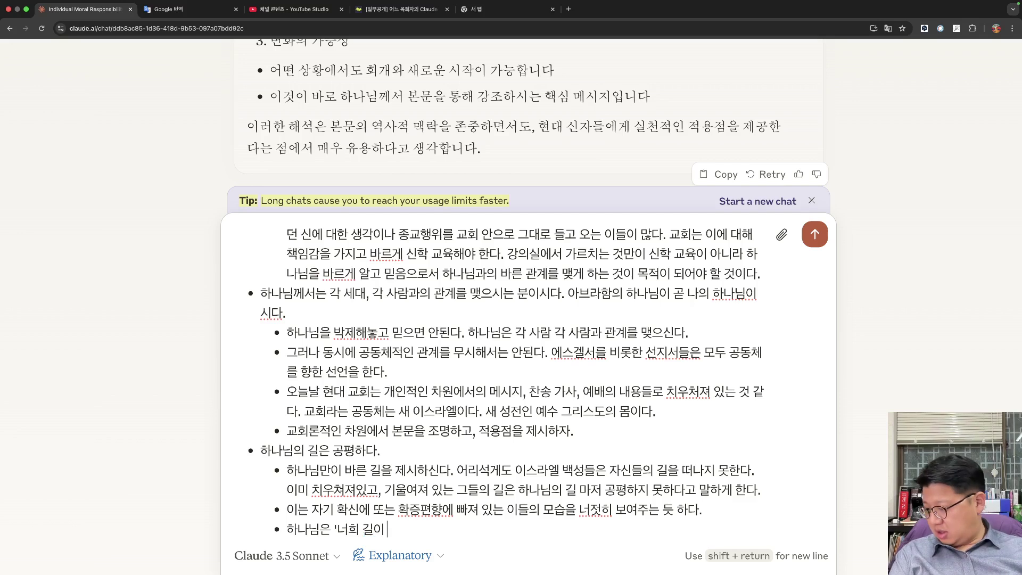
type("이 공평하지")
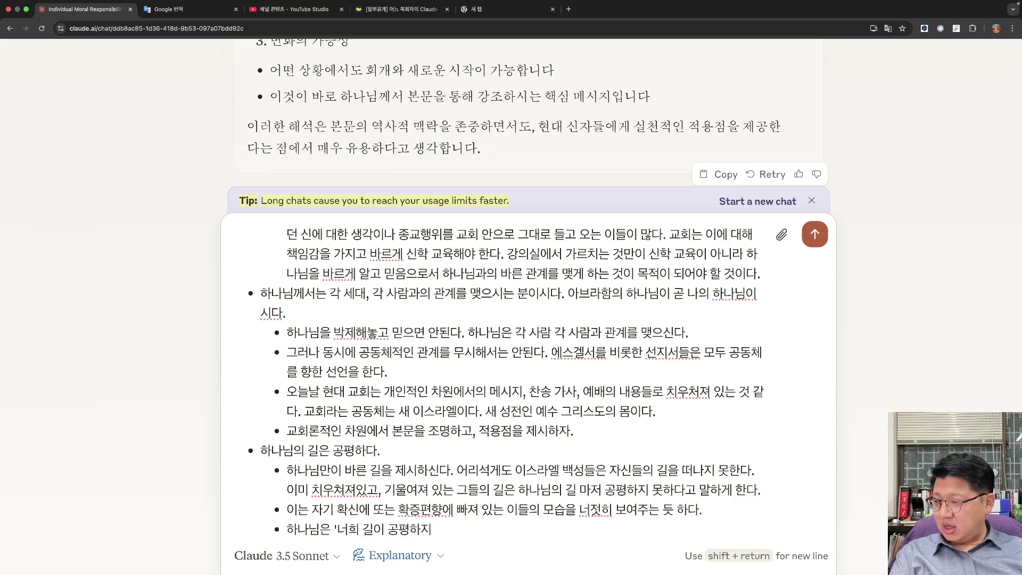
type(" 못하다'고 말씀하")
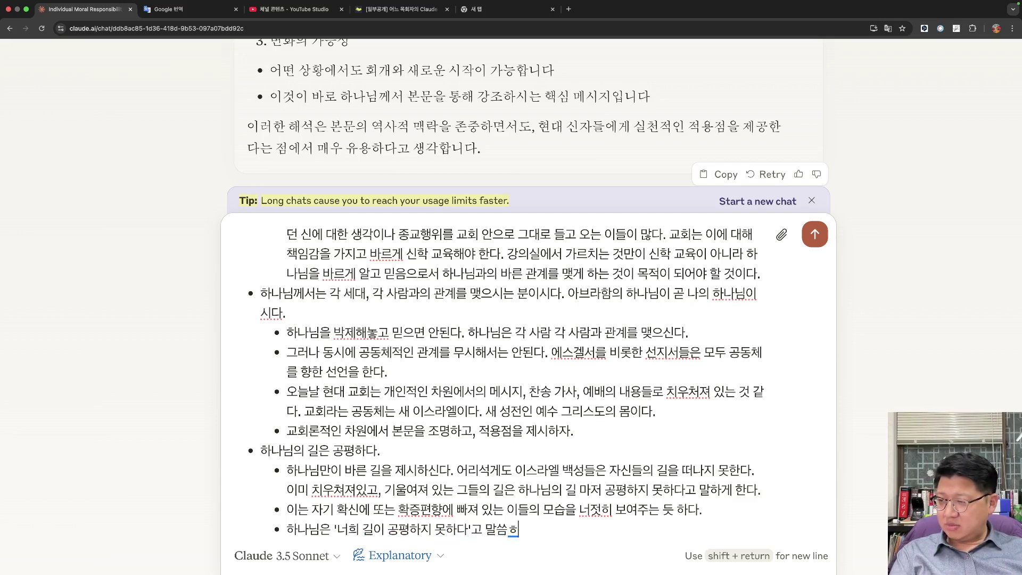
type("신다.")
Add another sub-bullet at the same level reading "예수 그리스도가 친히 자신이 '길'이라고 말씀하셨다.".
key("shift+Return")
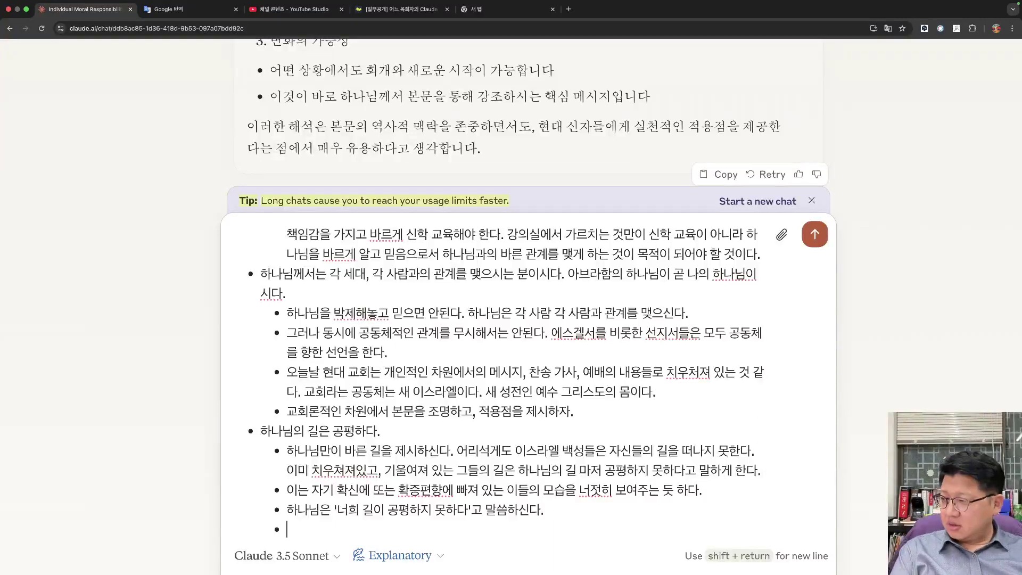
type("예수 그리스도")
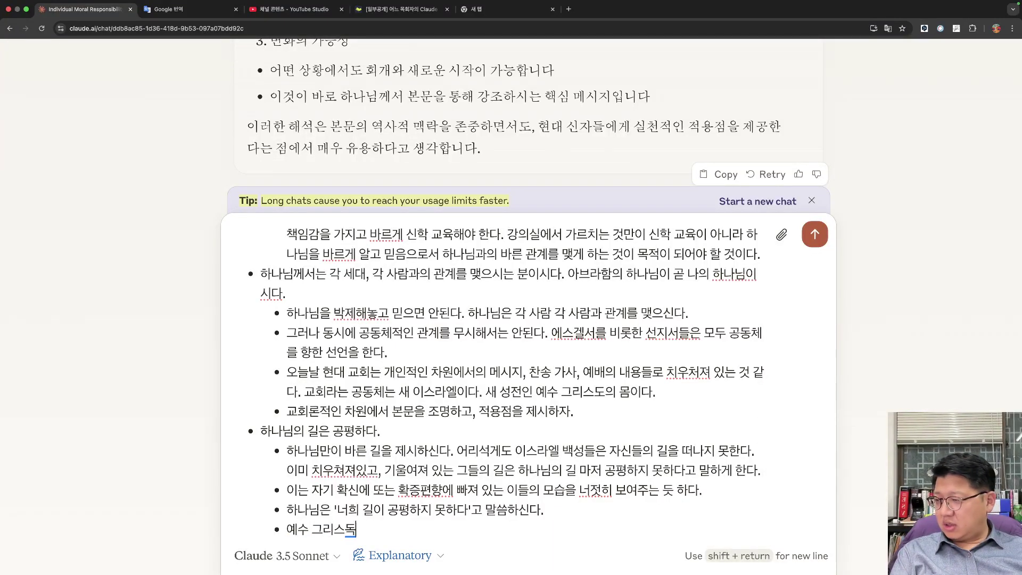
type("가 친히 자신이")
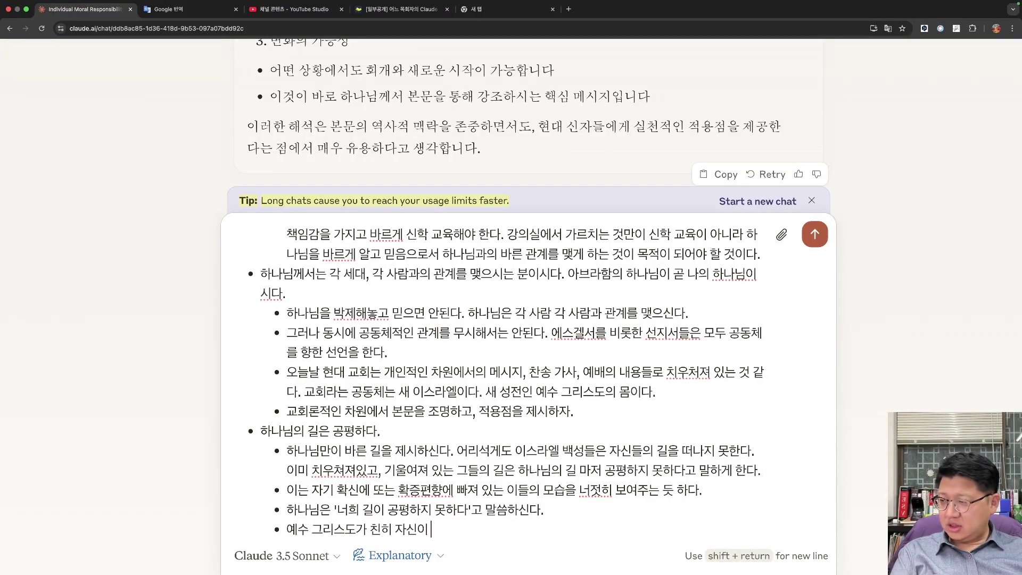
type(" '길'이라고 말씀하셨다. ")
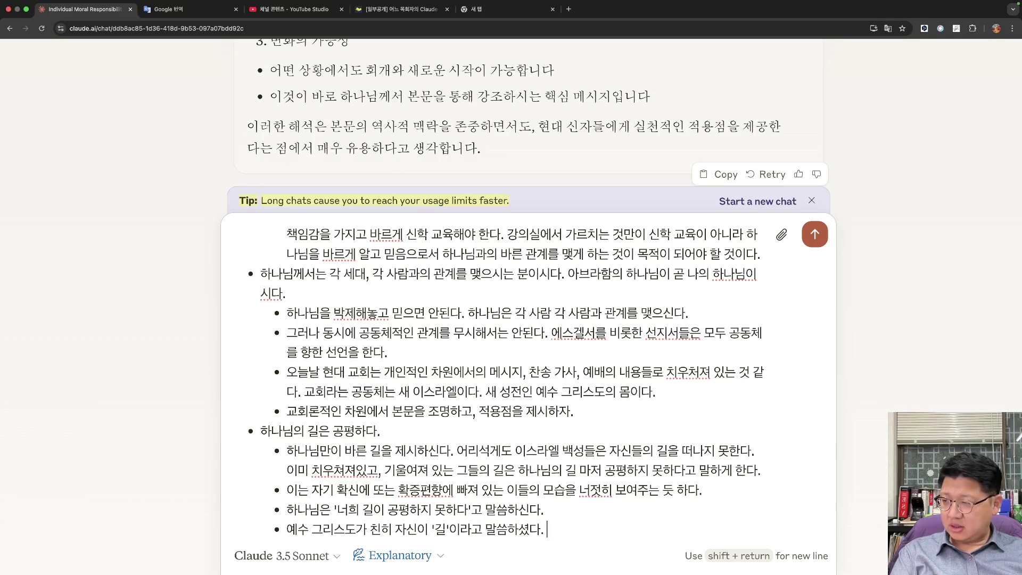
Append "'나로 말미암지 않고는 아버지께로 올 자가 없다'고도 하셨다." to that sub-bullet and open the next sentence with "이는".
type("'나로 말미암지")
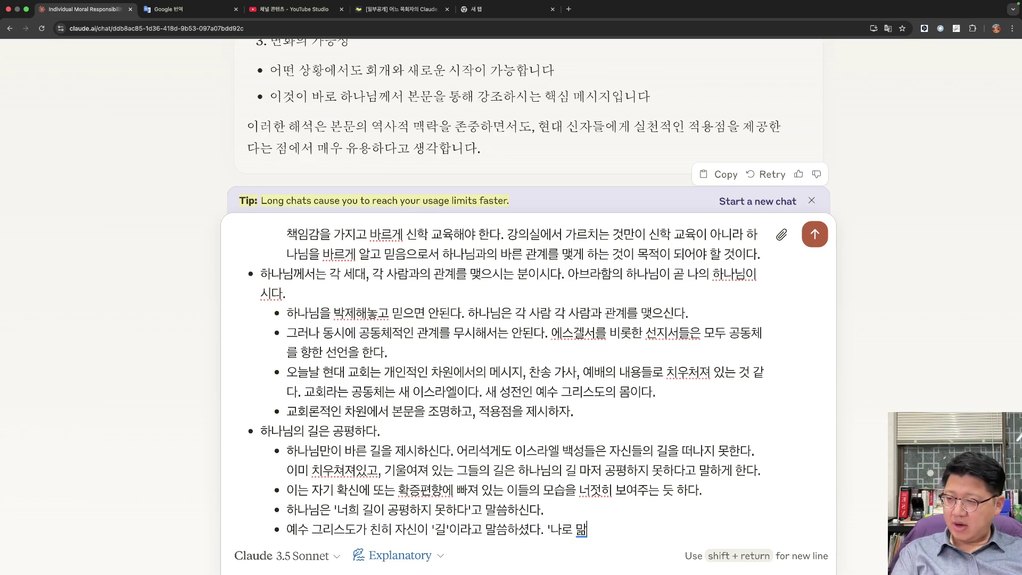
type(" 않고는 아버지께로 이")
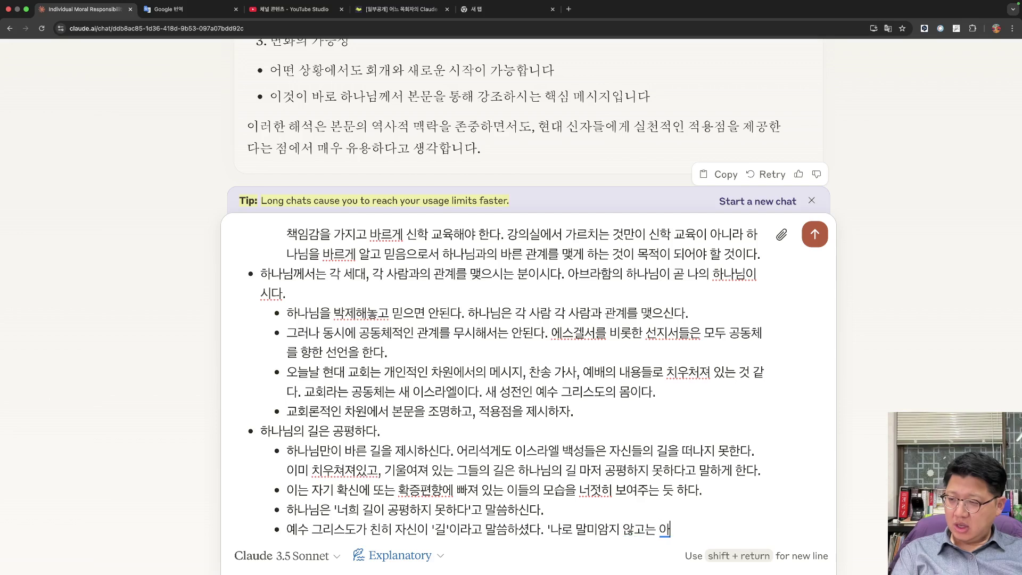
type(" 자가 없다'고 드")
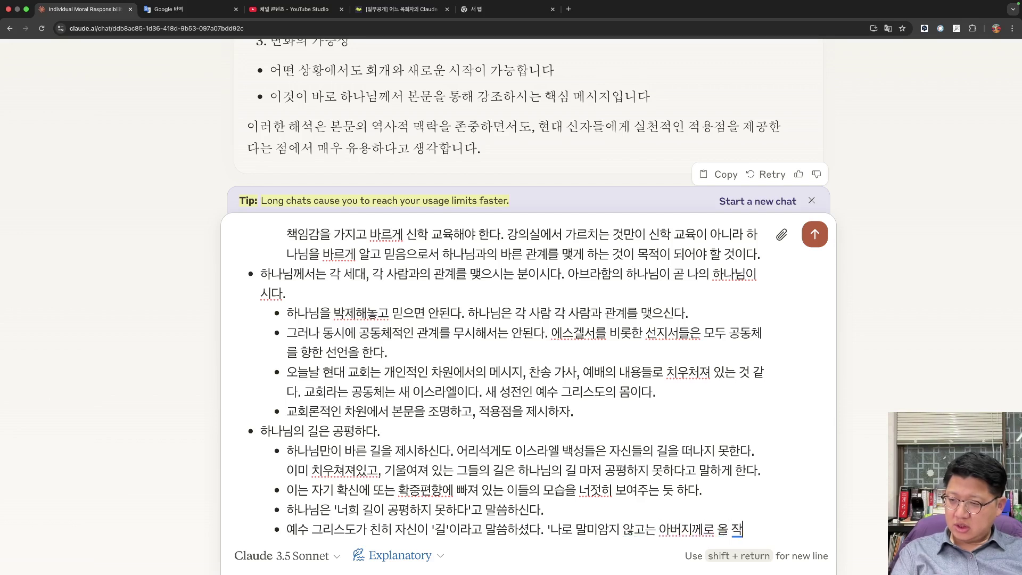
key("BackSpace")
key("BackSpace")
key("BackSpace")
type("도")
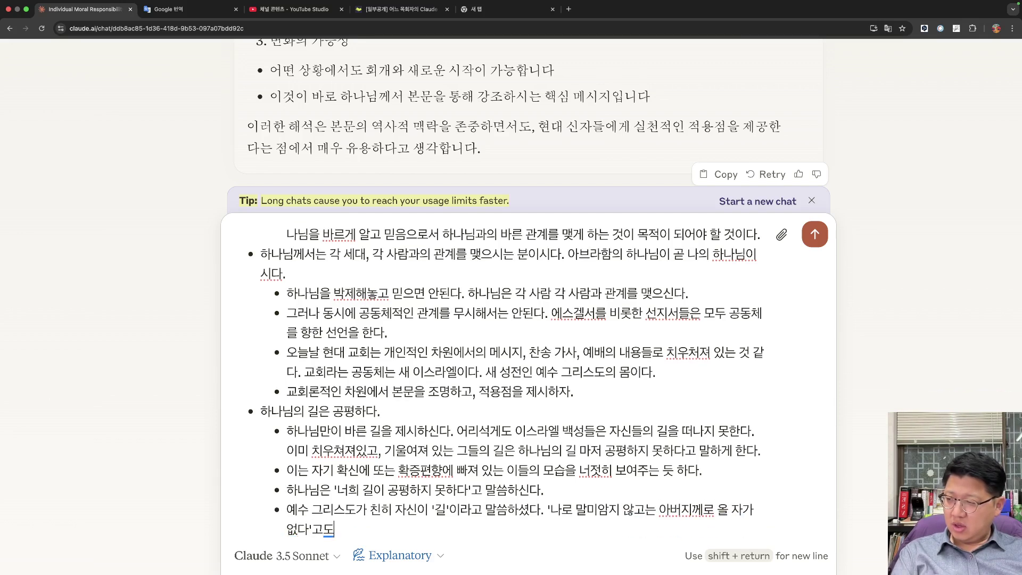
type(" 하셨다. ㅇ이는 ㅇ")
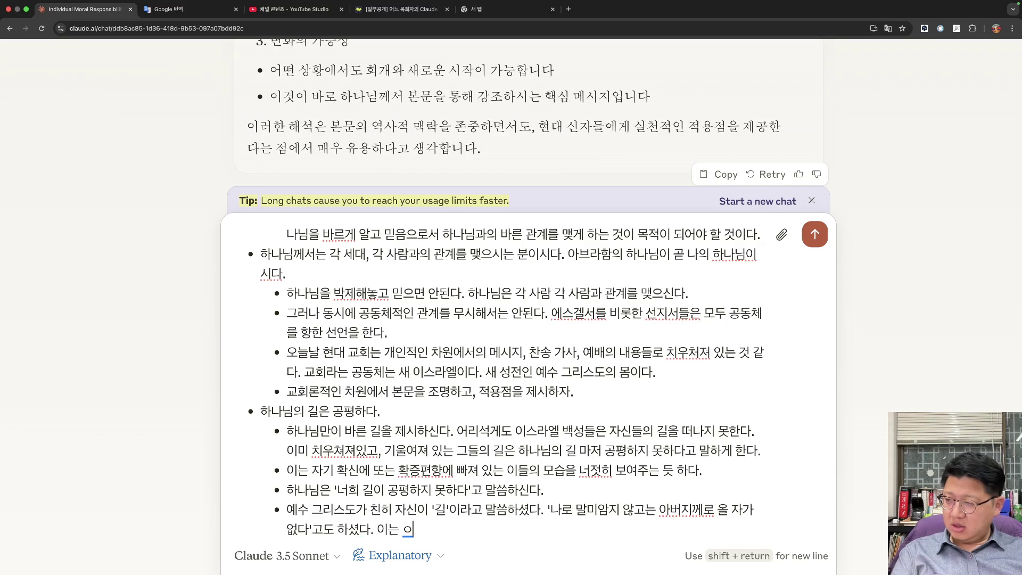
Continue the sentence after "이는" with "엄청난 자기 확신이자 선언".
type("엄청내")
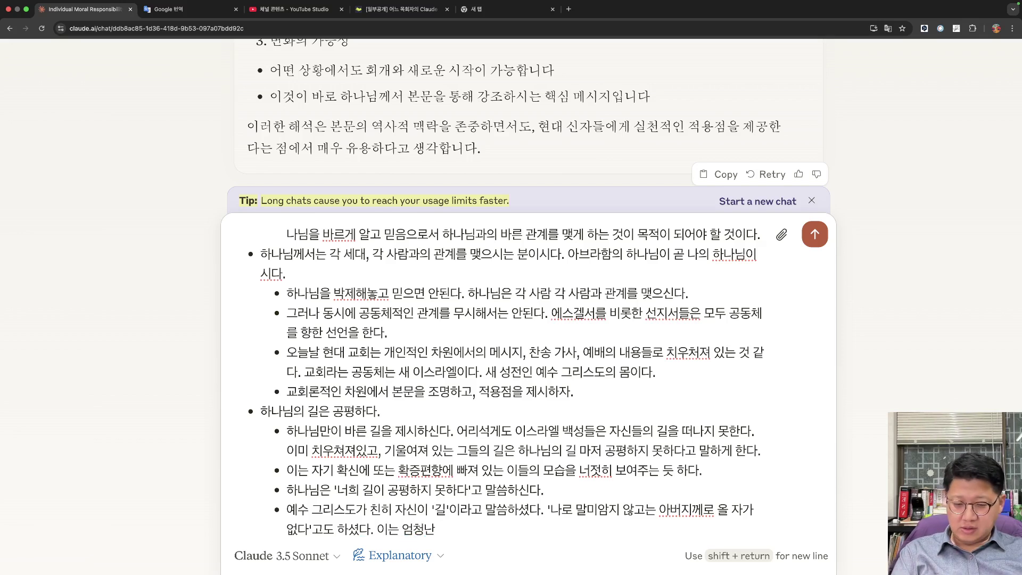
type(" 작기 확신이자 헌ㅇ")
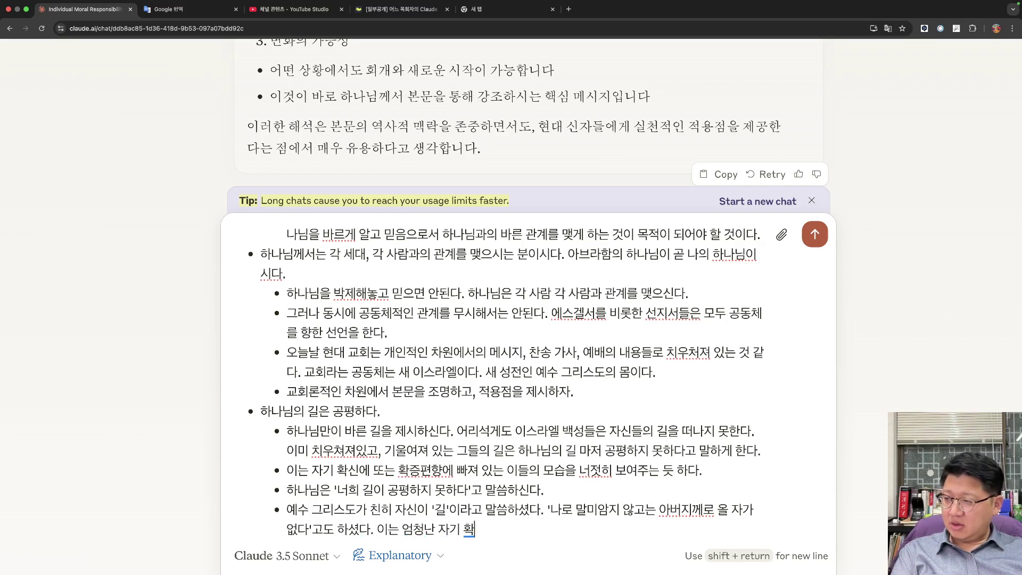
key("BackSpace")
key("BackSpace")
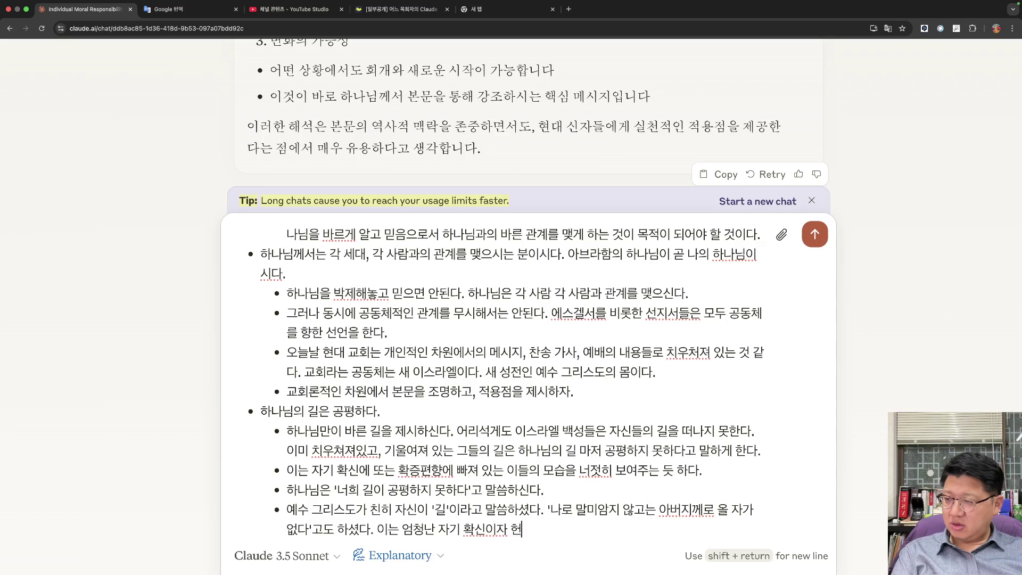
type("선ㅇ")
key("BackSpace")
type("언일 ㄱ")
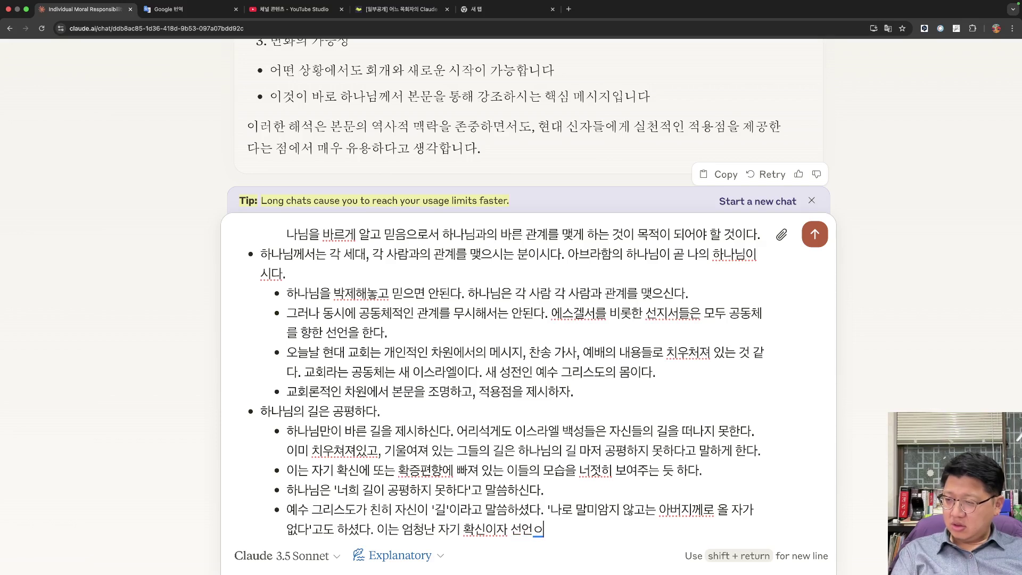
End the sentence with "선언이지 않는가." and open the next one in the same sub-bullet with "그런데".
key("BackSpace")
key("BackSpace")
key("BackSpace")
key("BackSpace")
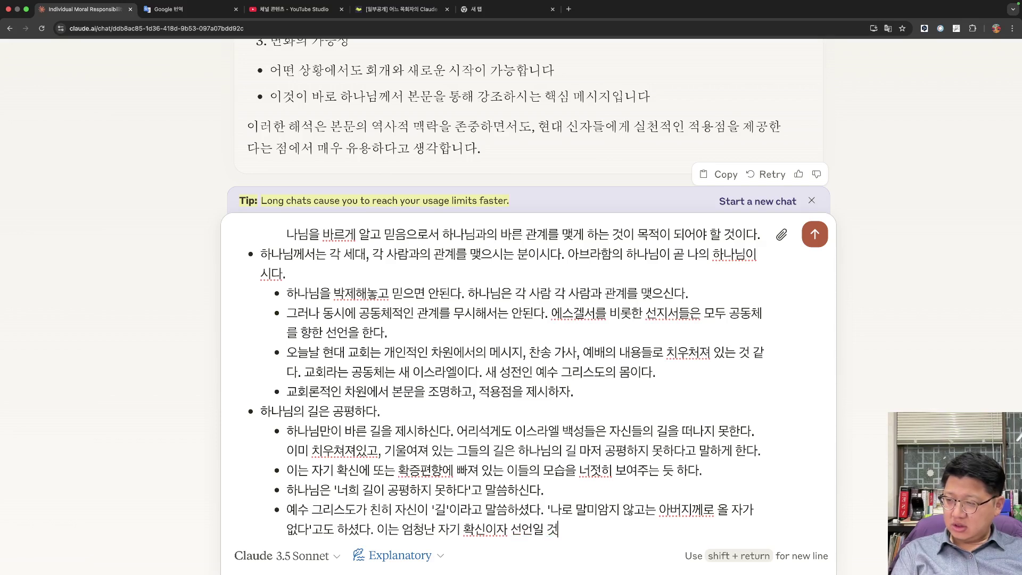
type("이지 안흔개")
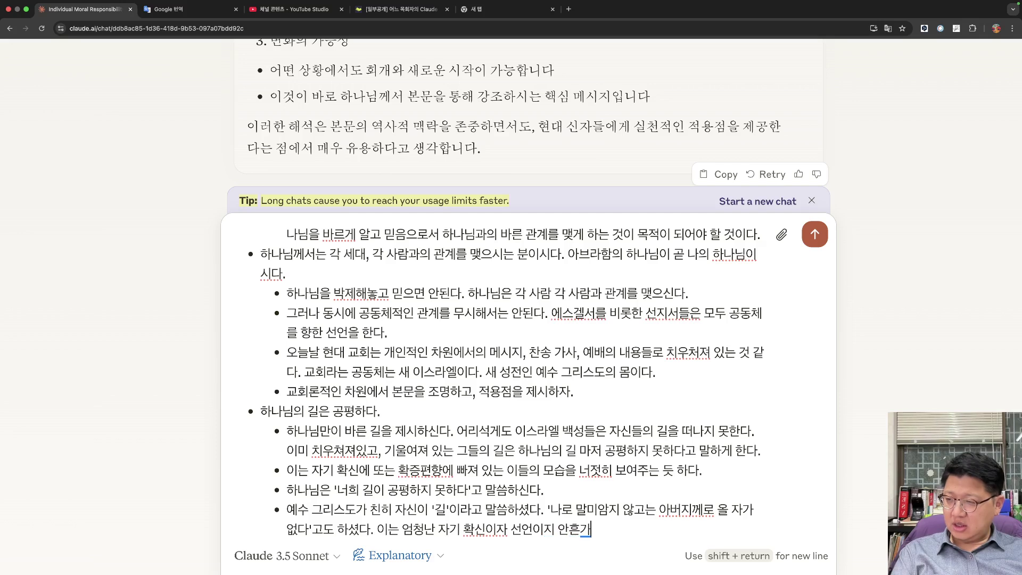
key("BackSpace")
key("BackSpace")
key("BackSpace")
type("않는ㄱ")
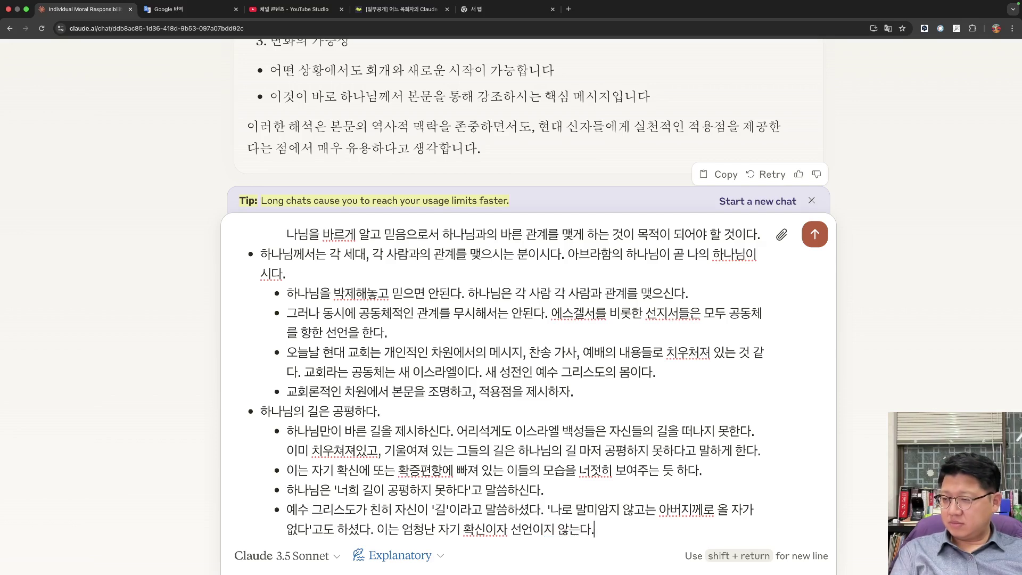
type("가. 그런데")
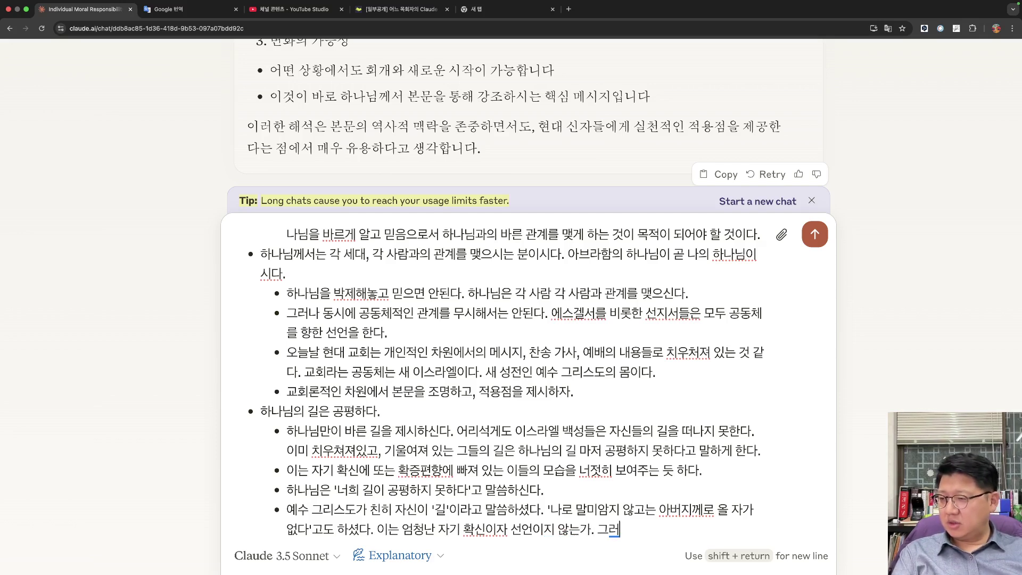
Complete the sentence after "그런데" with "예수 그리스도께서 친히 그 길을 가셨고, 그 가는 과정을 보여주셨다.".
type(" 예수 그르")
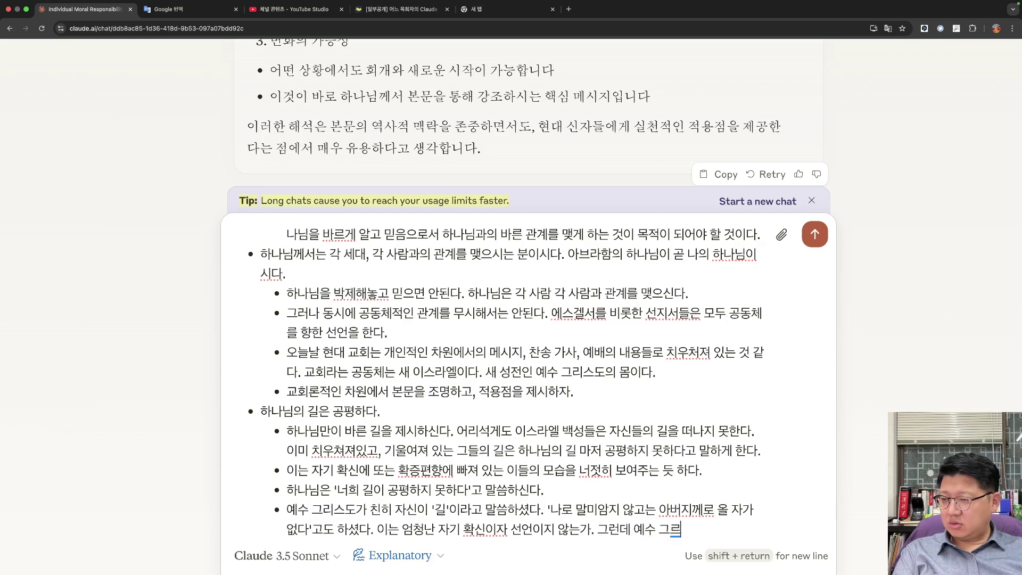
type("스도께서 친히 그")
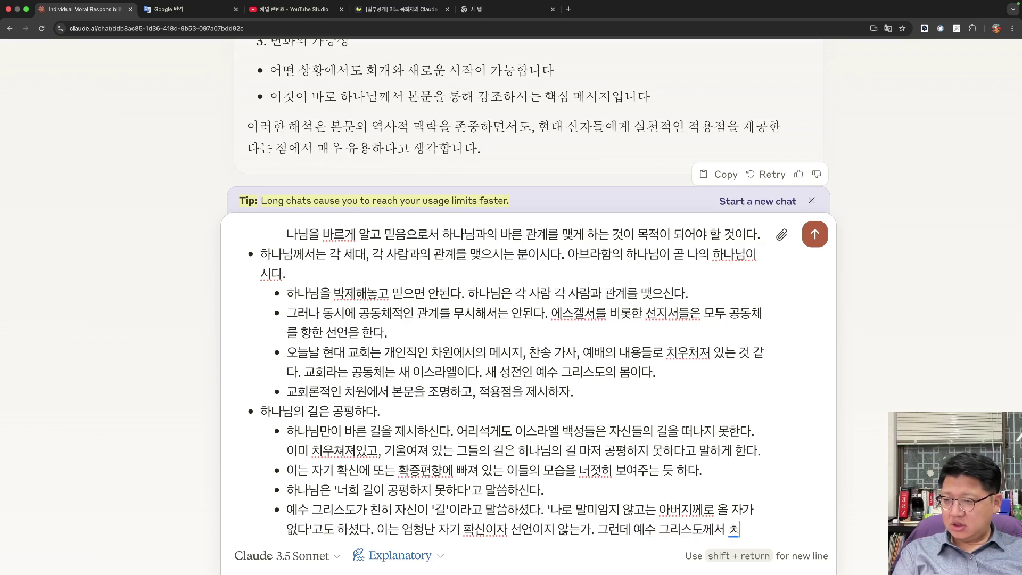
type(" 길을 가셨고,")
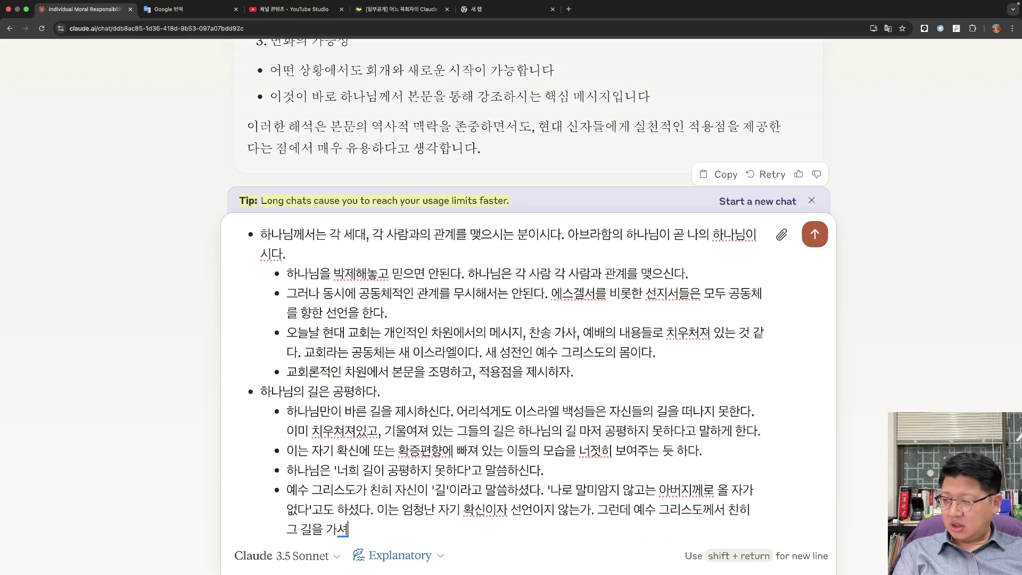
type(" 보여")
key("BackSpace")
key("BackSpace")
key("BackSpace")
type("그")
type(" 가는 과제")
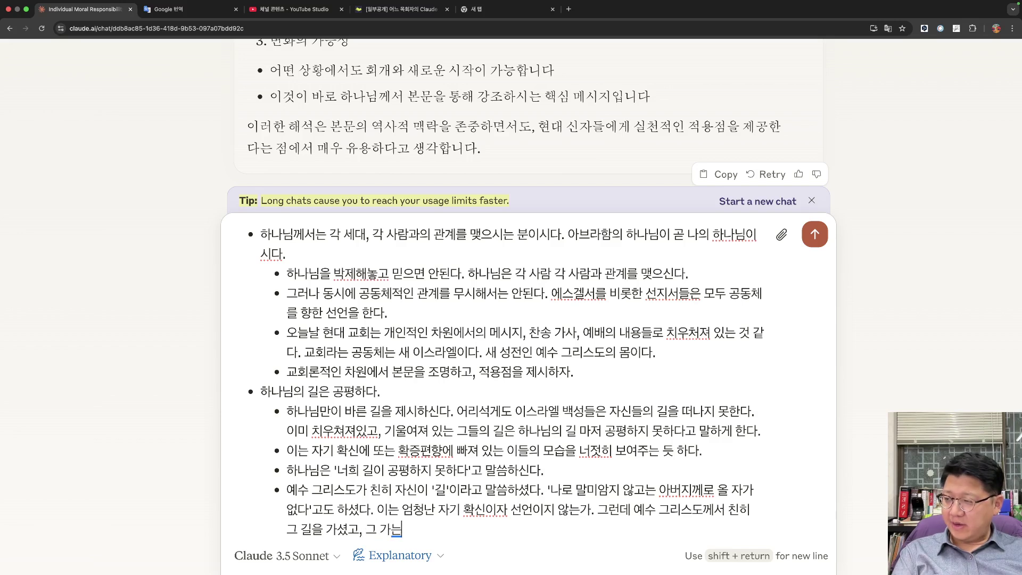
type("을 보여주셨다.")
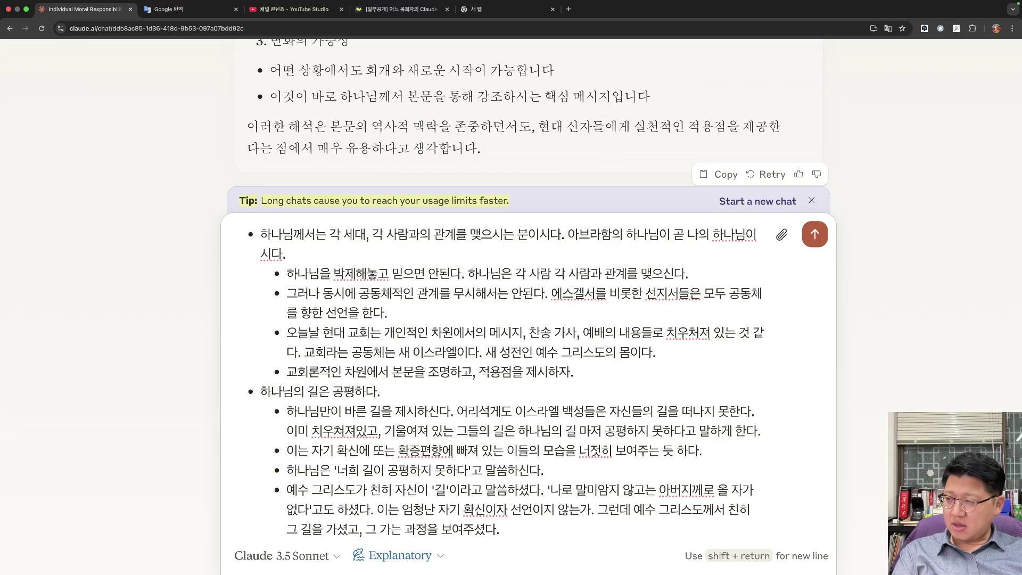
Add a sub-bullet at the same level reading "예수 그리스도의 제자들은 한 길을 가는 사람들이다." and start its next sentence about the world's people.
key("shift+Return")
type("예수 그리스도")
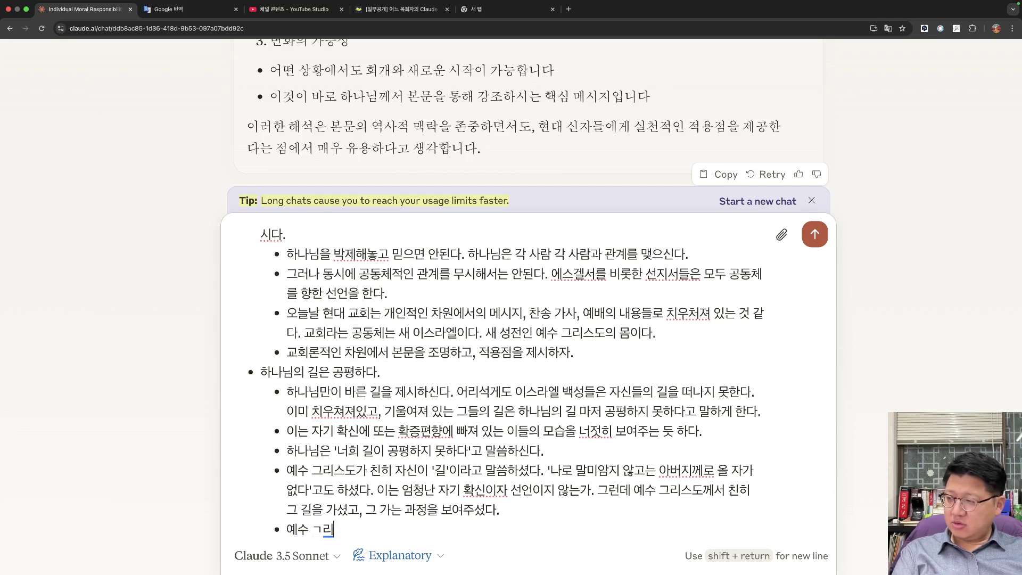
key("BackSpace")
key("BackSpace")
key("BackSpace")
key("BackSpace")
key("BackSpace")
type("그리스도")
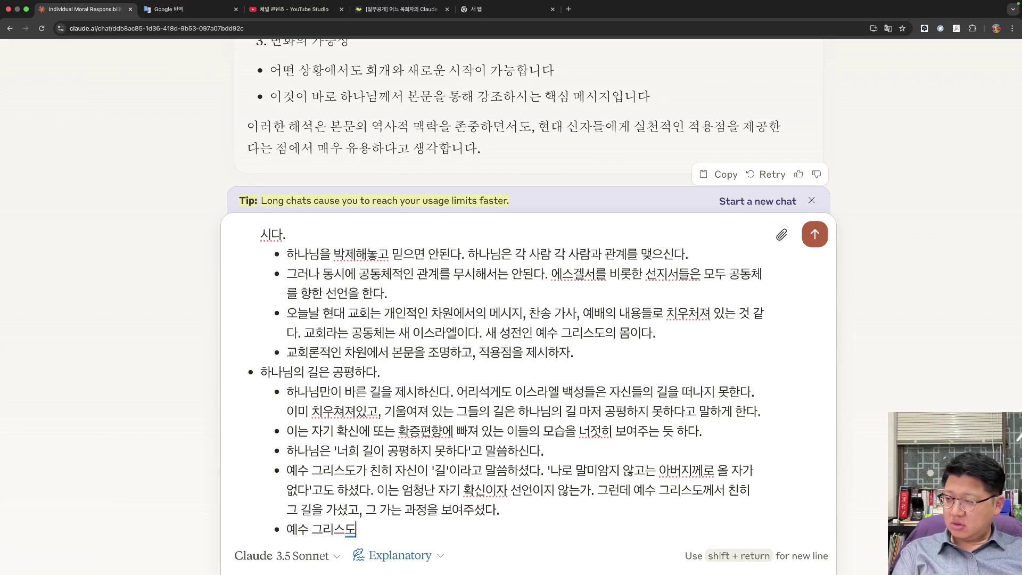
key("BackSpace")
type("도의 제자들은 ")
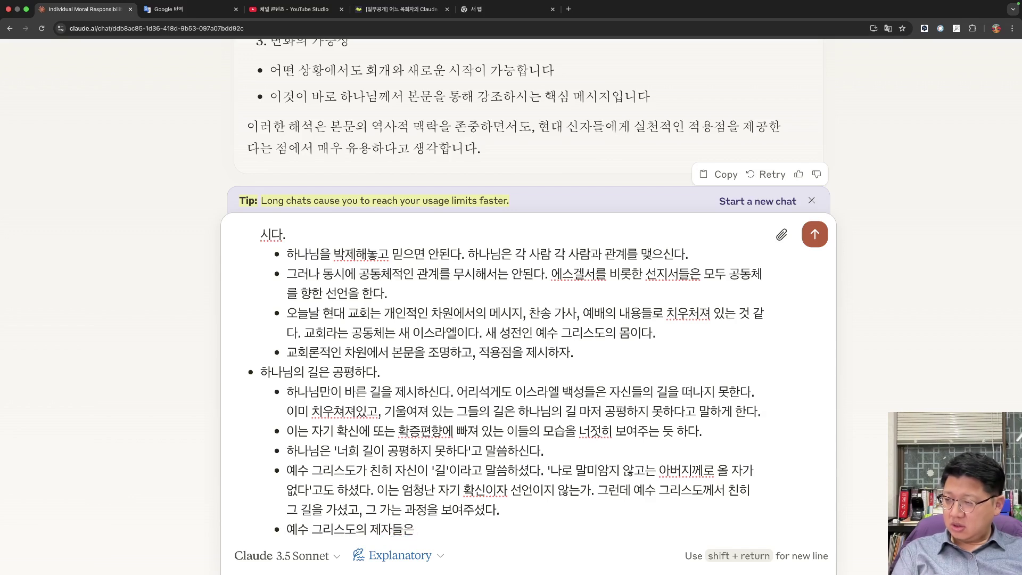
type("한 길의 갈")
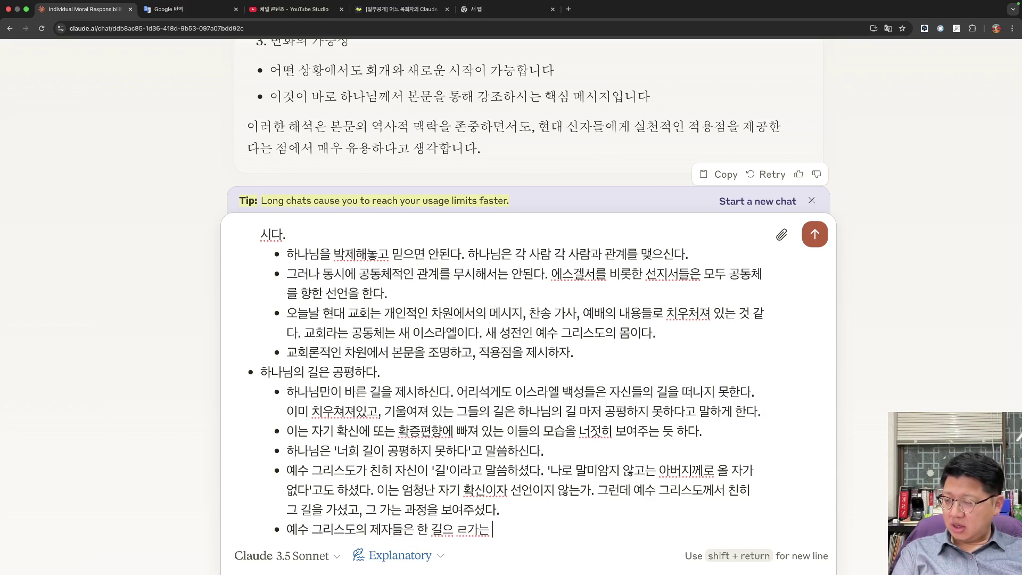
key("BackSpace")
key("BackSpace")
key("BackSpace")
type("을 갈는 사람들이다. 세사 ㅇ사람들")
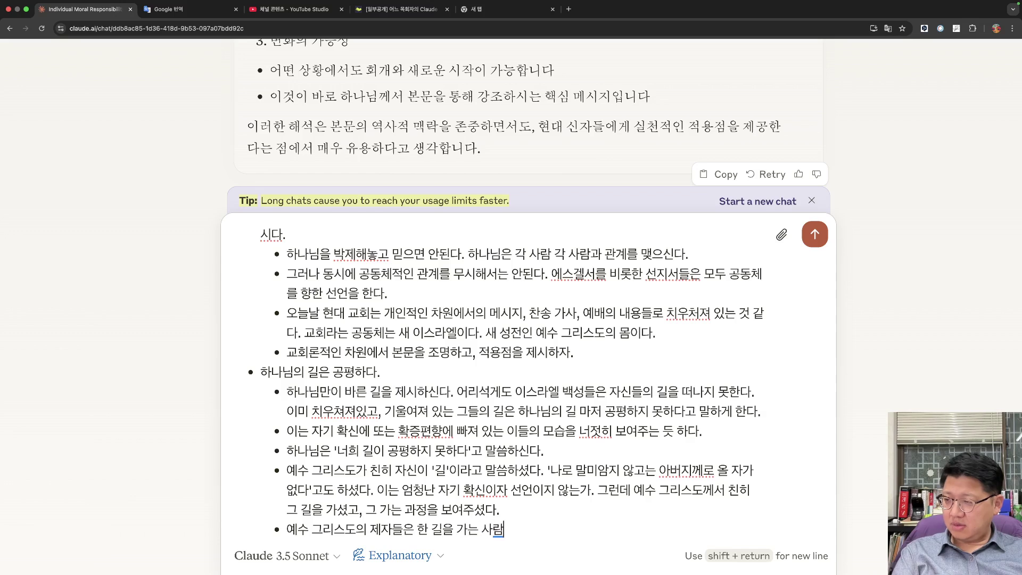
Correct the new sentence's opening to "세상 사람들은" and complete it with "그 길을 가는 이들을 보고 '이상하게 여길' 것이다.".
type("은")
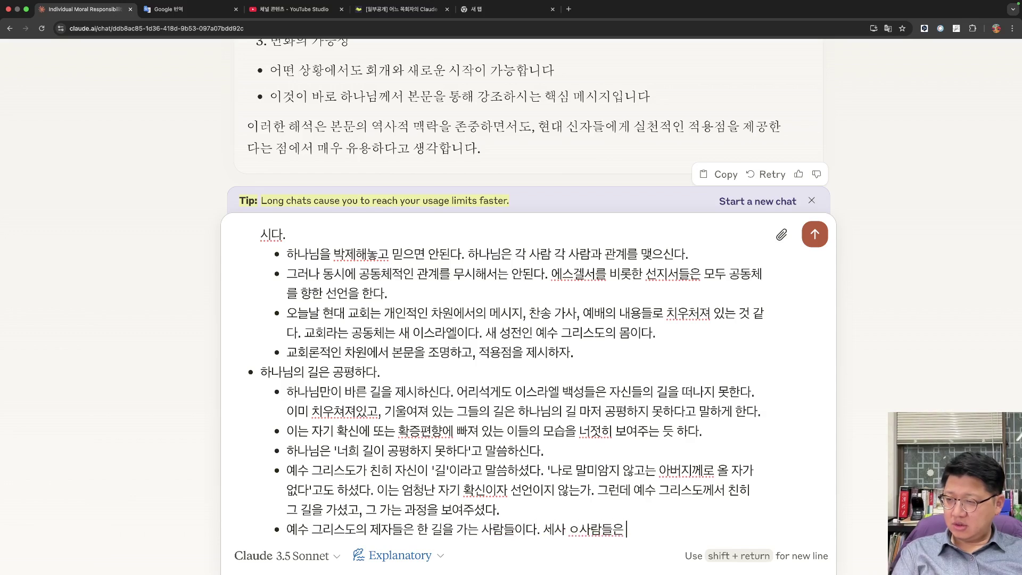
key("Left")
key("Left")
key("Left")
key("Left")
key("BackSpace")
key("BackSpace")
key("BackSpace")
type("상")
key("Right")
key("Right")
key("Right")
key("Right")
type("그")
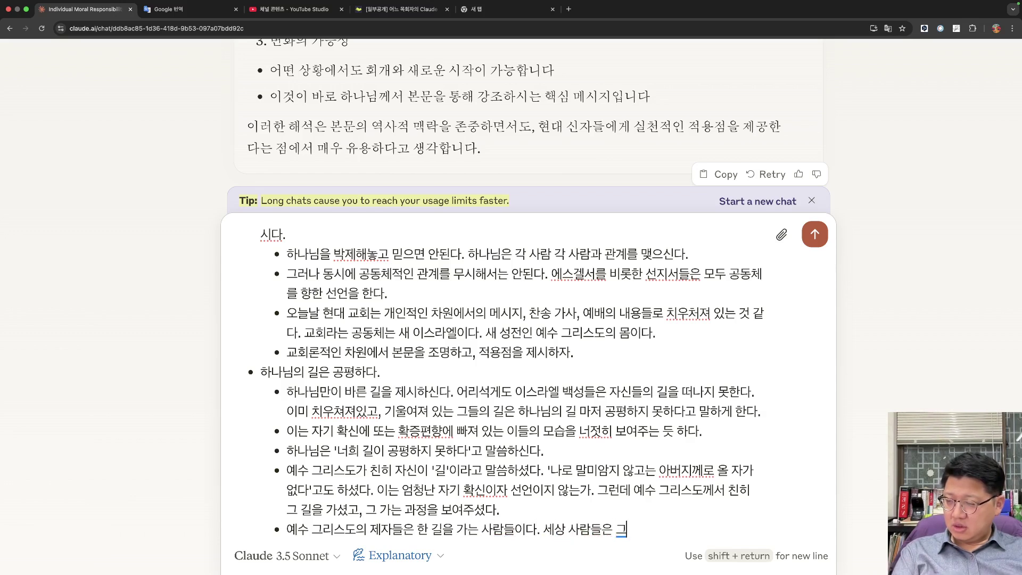
type(" 길을 가는 이들")
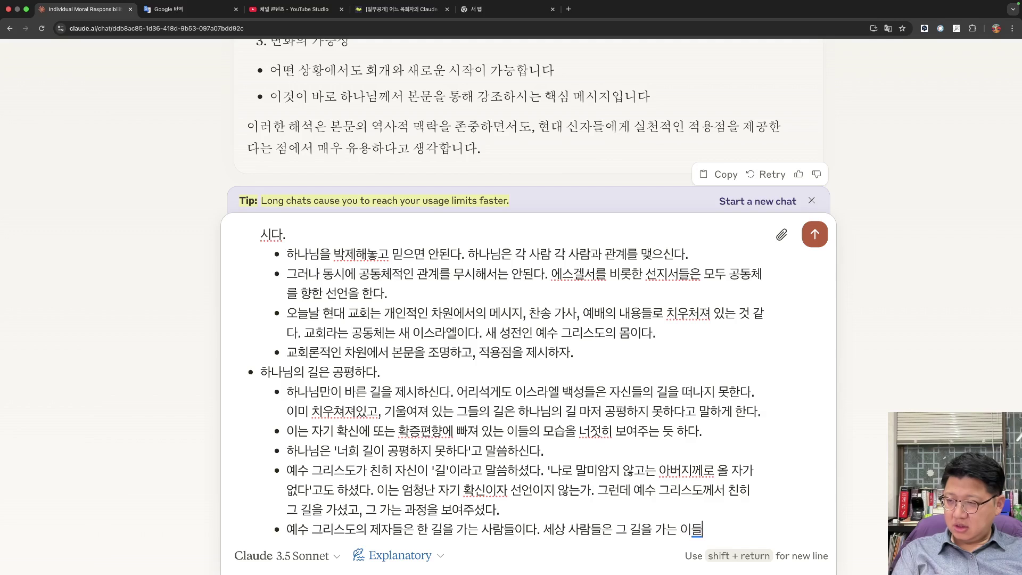
type("을 보고 '이상하게")
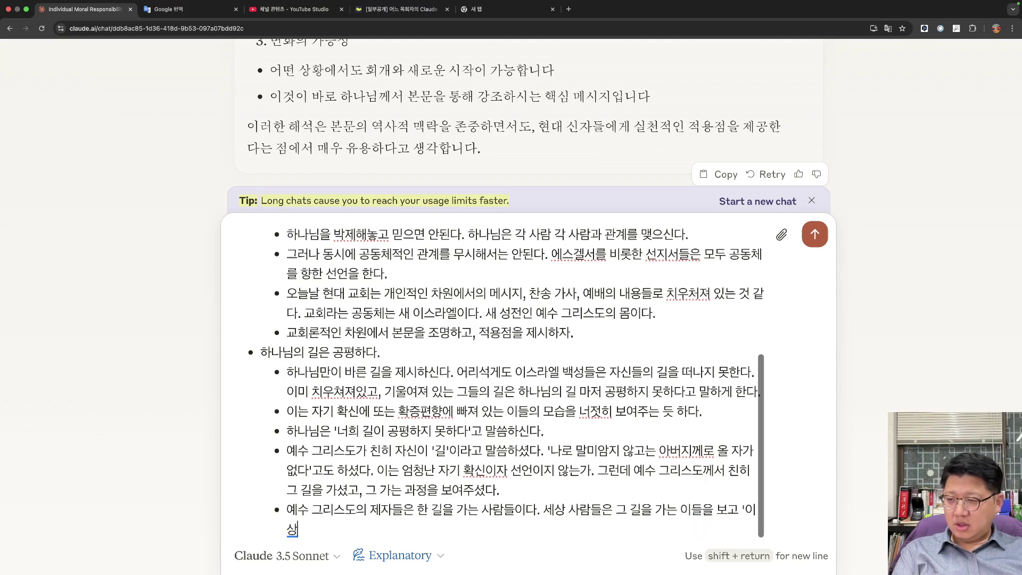
type(" 여길' 것이다.")
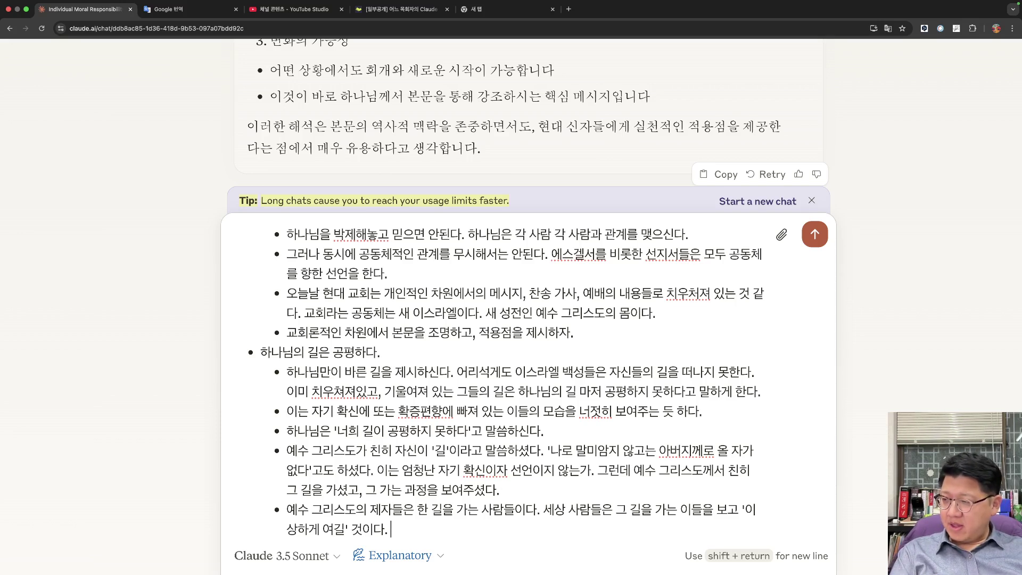
Open a parenthetical note in that sub-bullet with "(아마도 베드로전서 또는 후서에서 방탕하게 길을 가는 이들이 성도들을 보고".
type(" (엠마도 베드로전서")
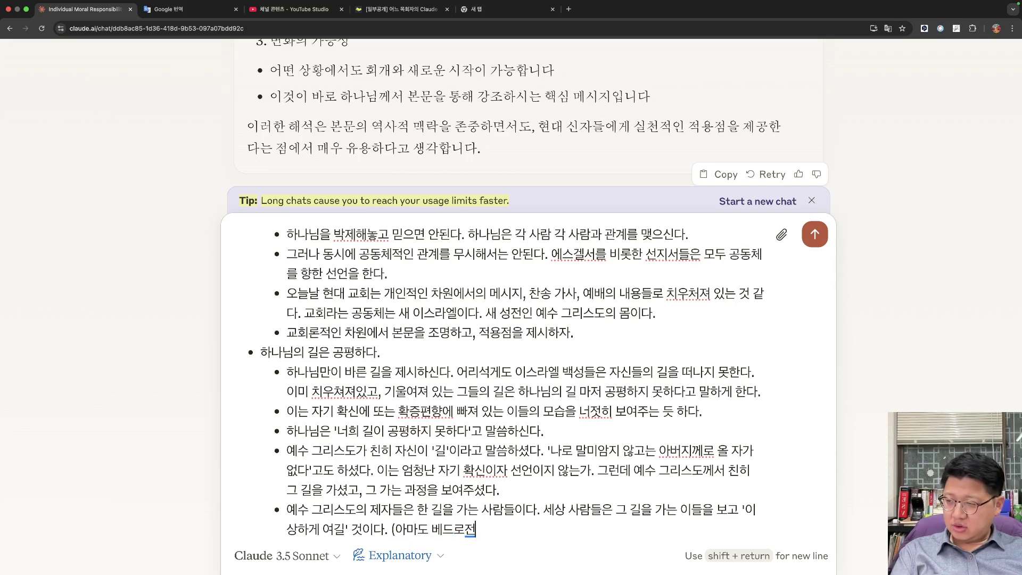
type(" 또는 후서에서")
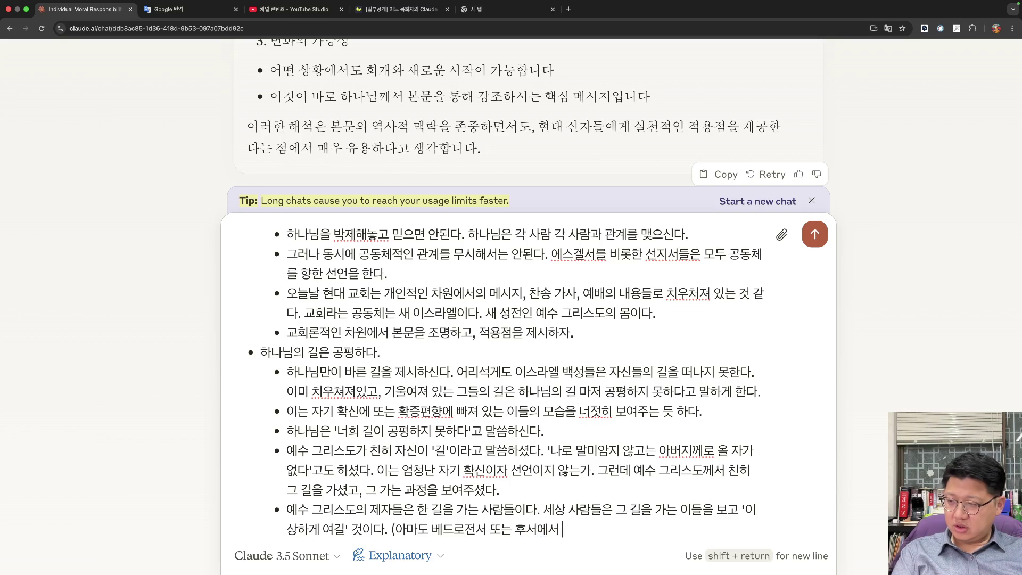
type(" 비")
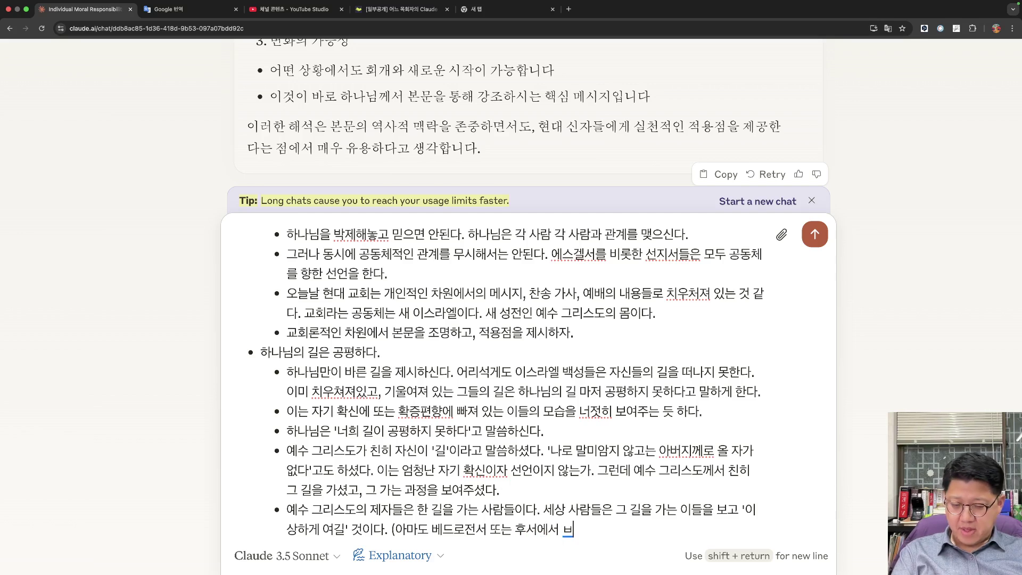
key("BackSpace")
type("방탕하게")
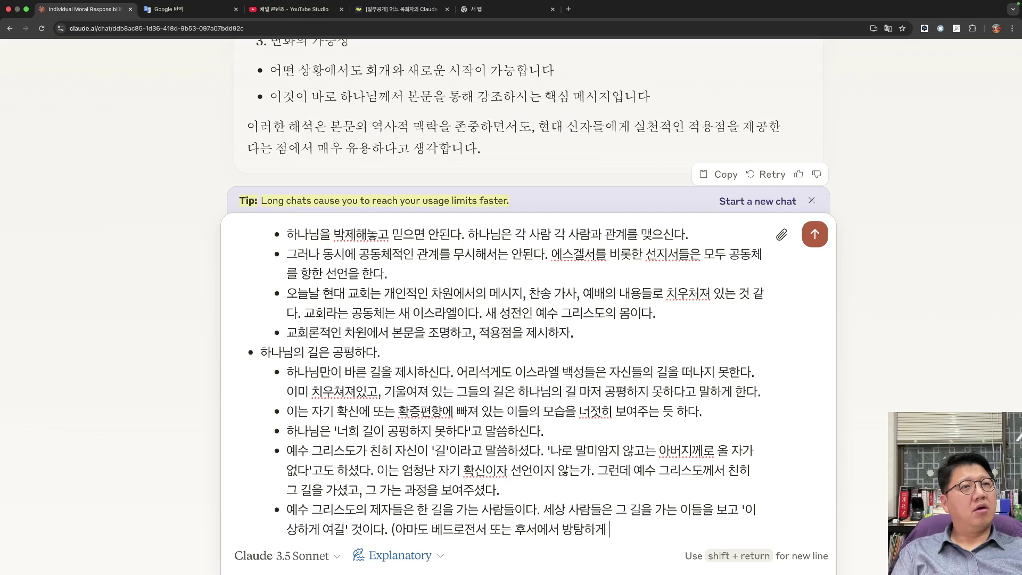
type(" 길을 가는 이")
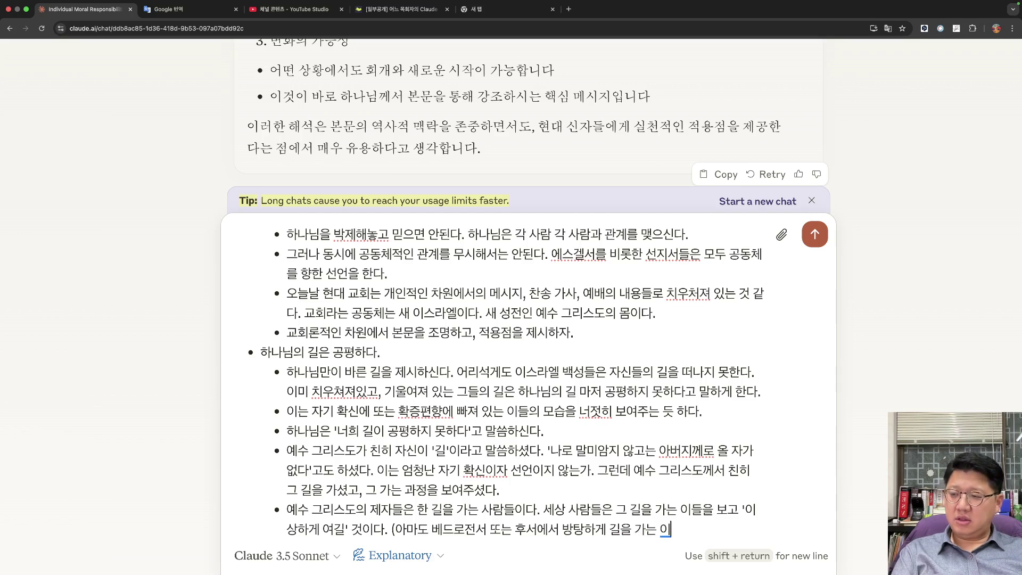
type("들이 이")
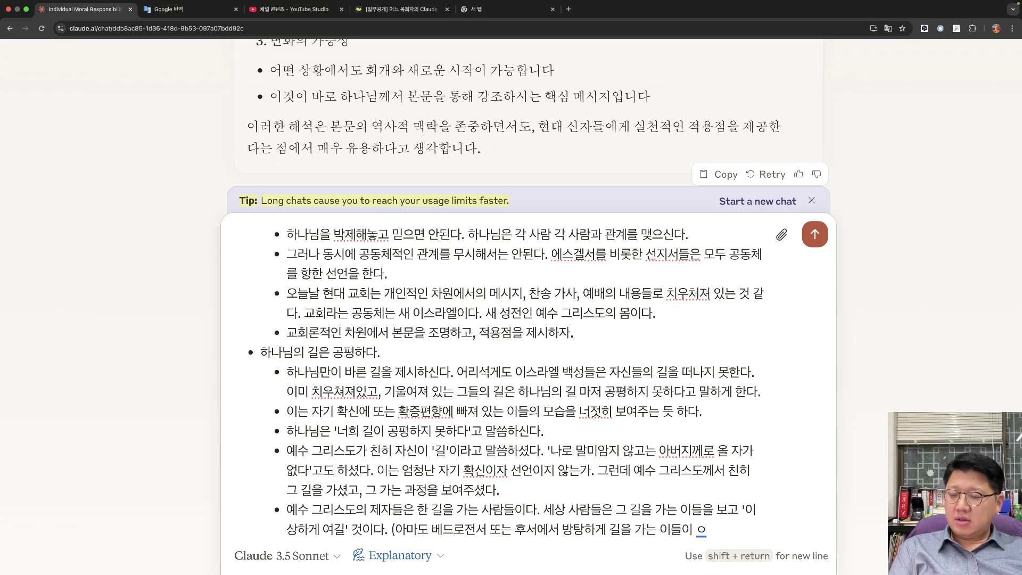
type("성도들을 보고")
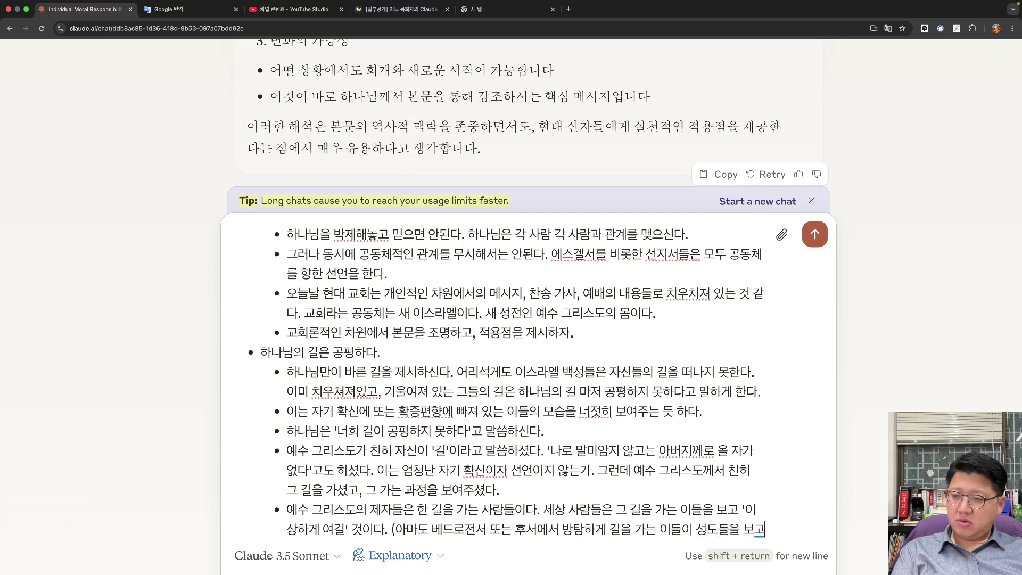
Continue the parenthetical note with "'이상하게 여겨'라는 표현이 나오는데,".
type(" '이상히")
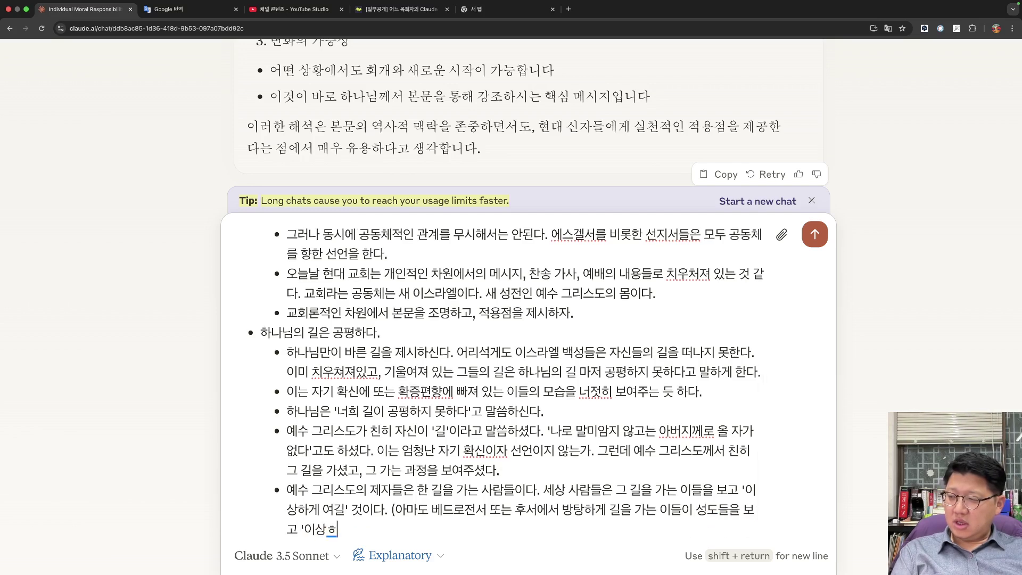
key("BackSpace")
type("하게 이겨'라는 표현이")
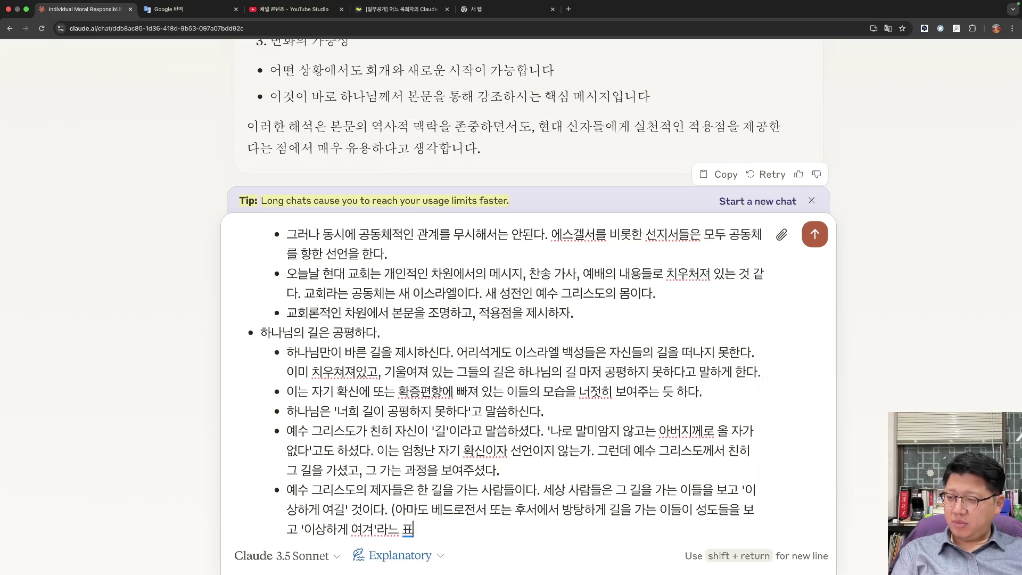
key("BackSpace")
key("BackSpace")
key("BackSpace")
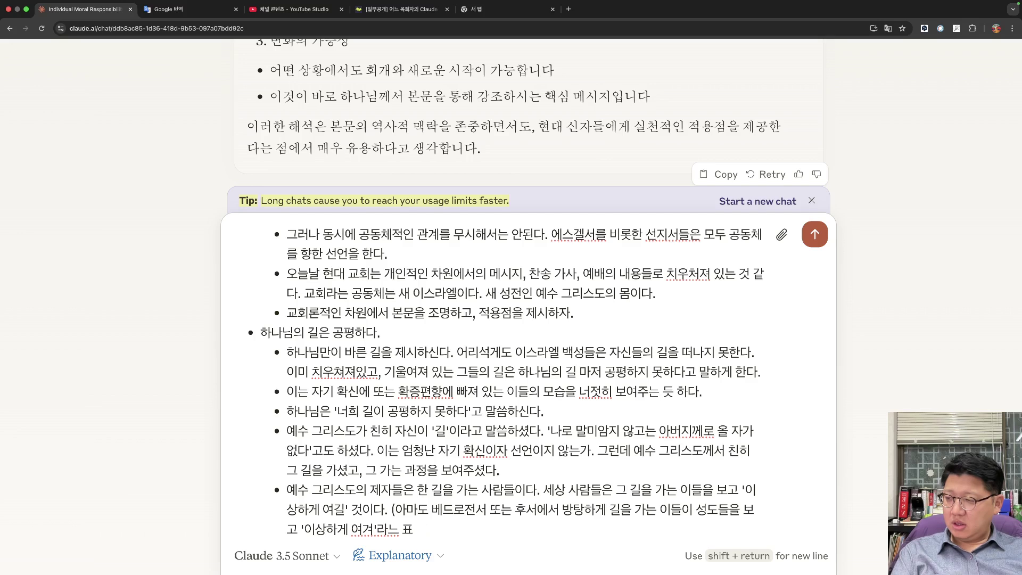
type("히")
key("BackSpace")
type("현이 ")
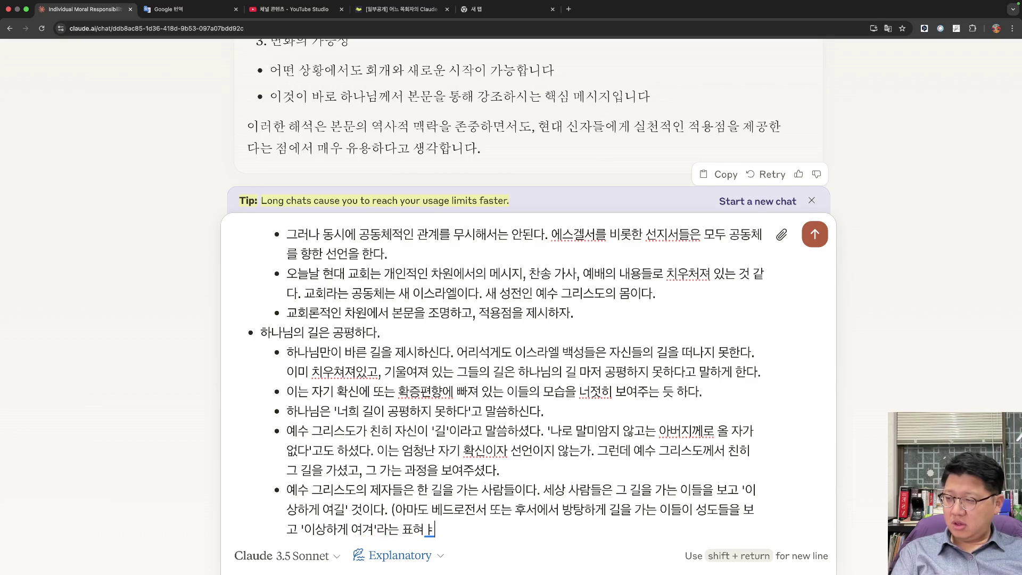
type("나오느")
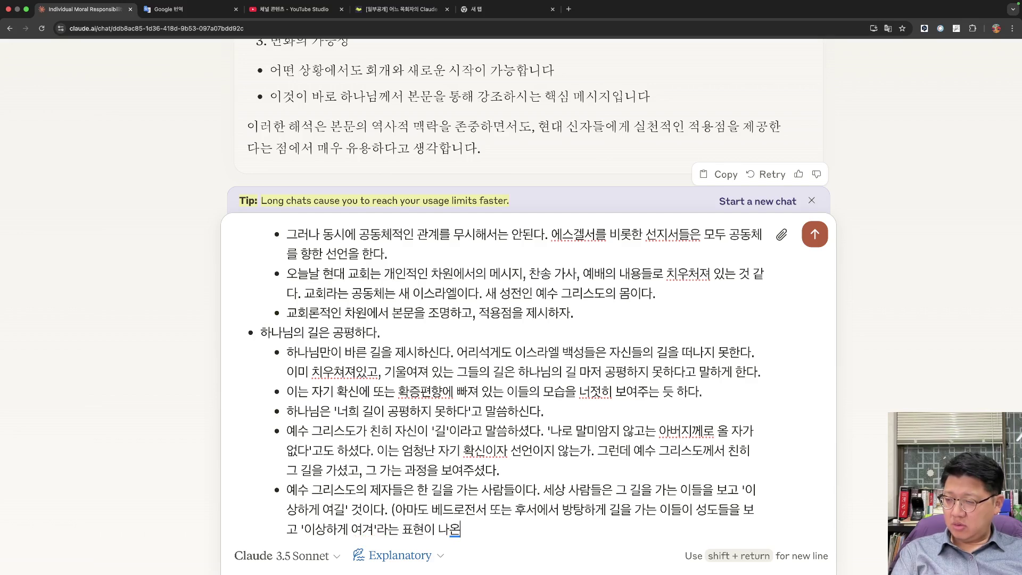
type("는데, ")
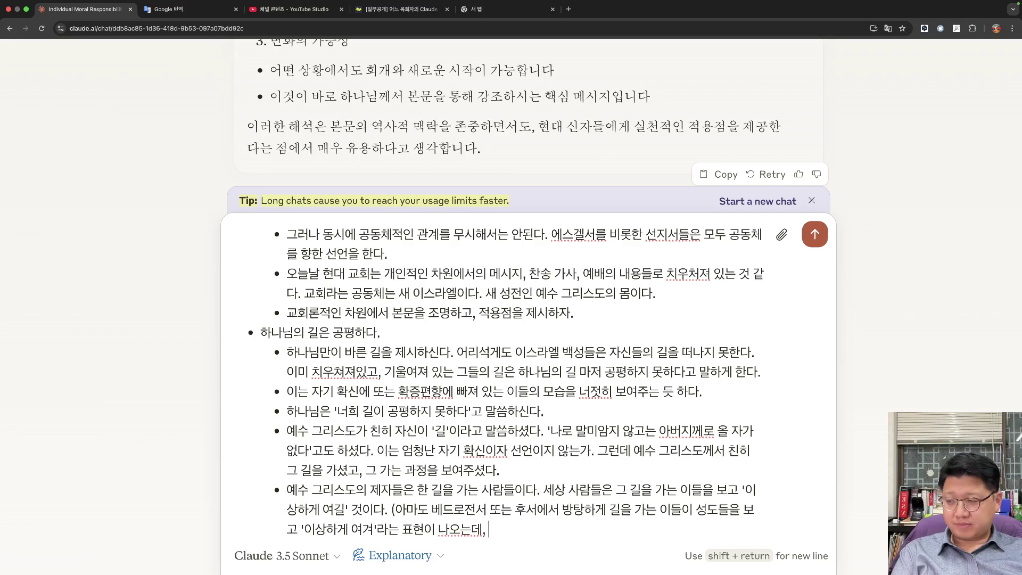
Complete the parenthetical note with "이 표현이 헬라어로 '크세니죠'이다. 이방인 취급을 한다는 의미이다.)".
type("이 표현이 헬라어로 '쿳")
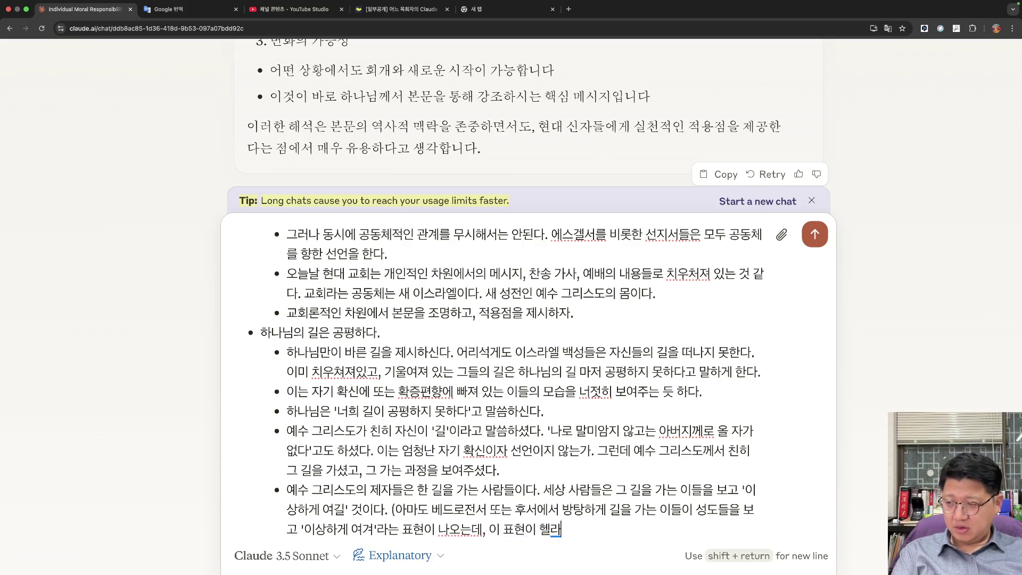
type("세니죠'이다.")
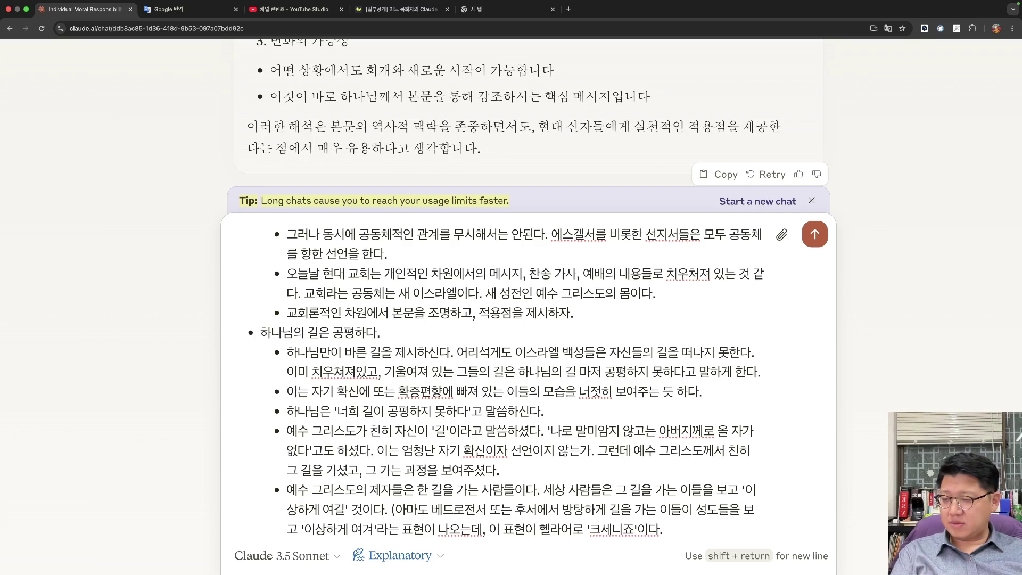
type(" 이삽")
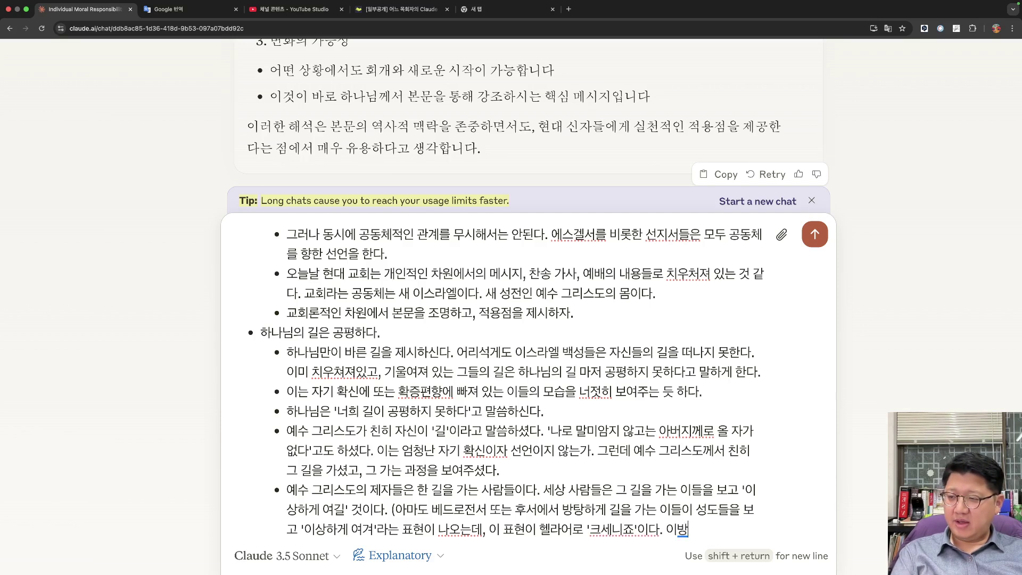
type("인 취급을 한다는")
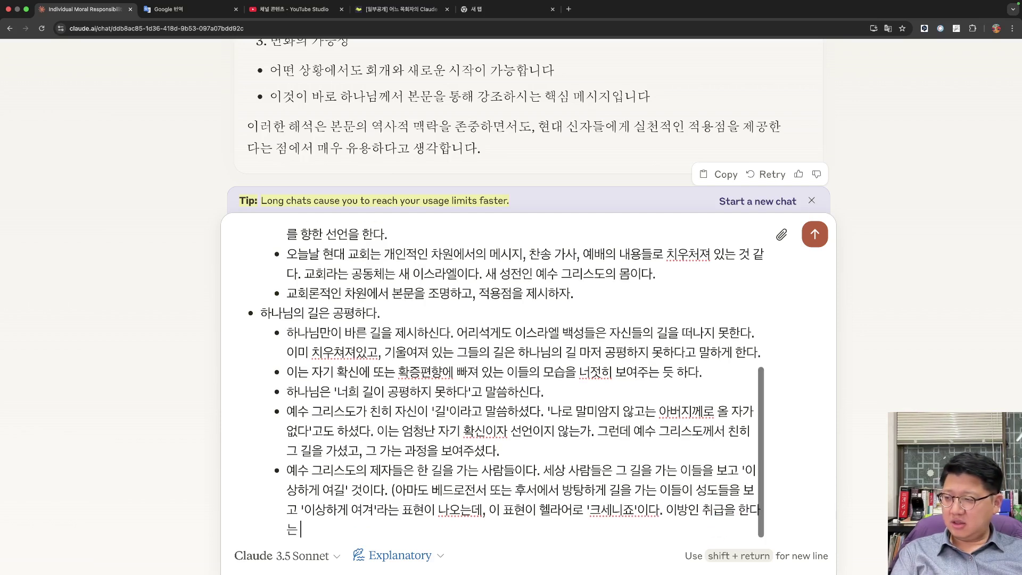
type(" 의미이다.)")
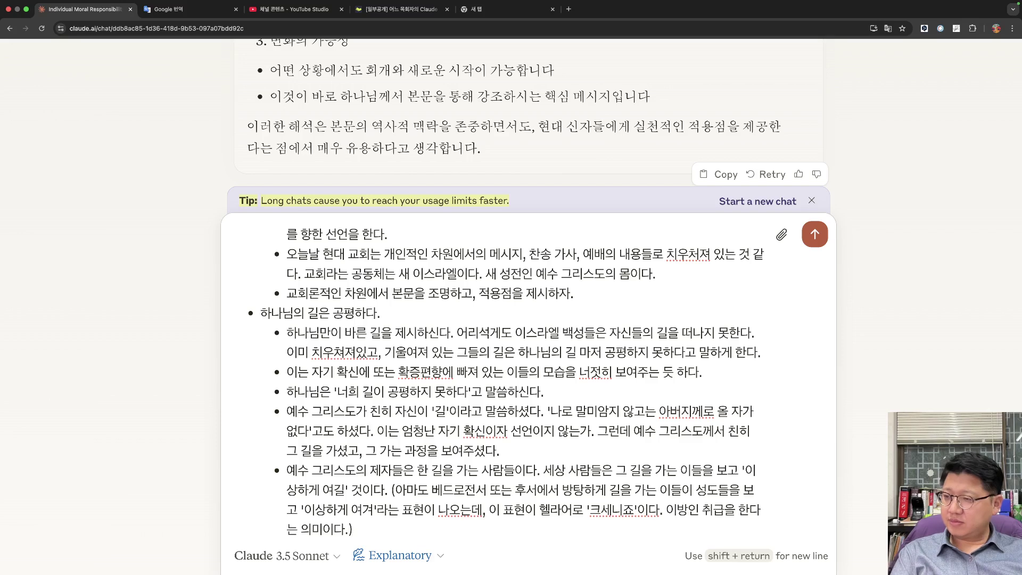
Add a sub-bullet at the same level reading "세상 사람들의 눈에는 자신들의 길이 확실하다.".
key("shift+Return")
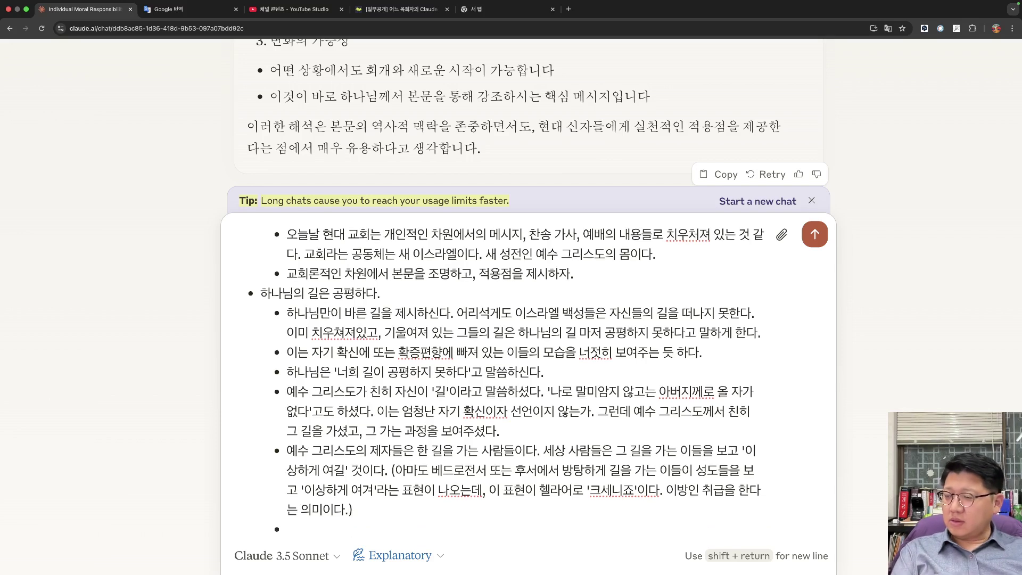
type("세상 사람들의 눈의")
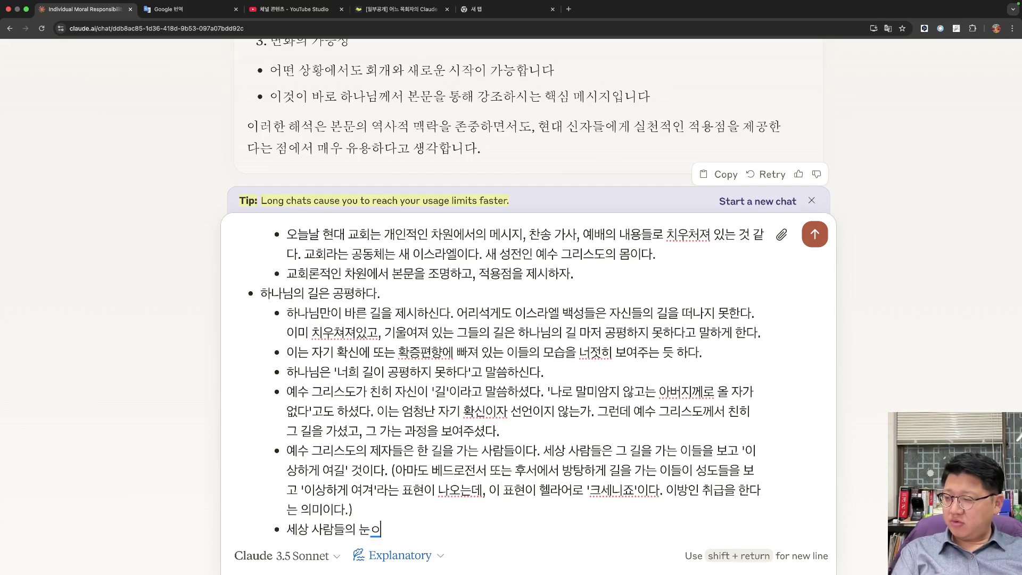
key("BackSpace")
type("에는")
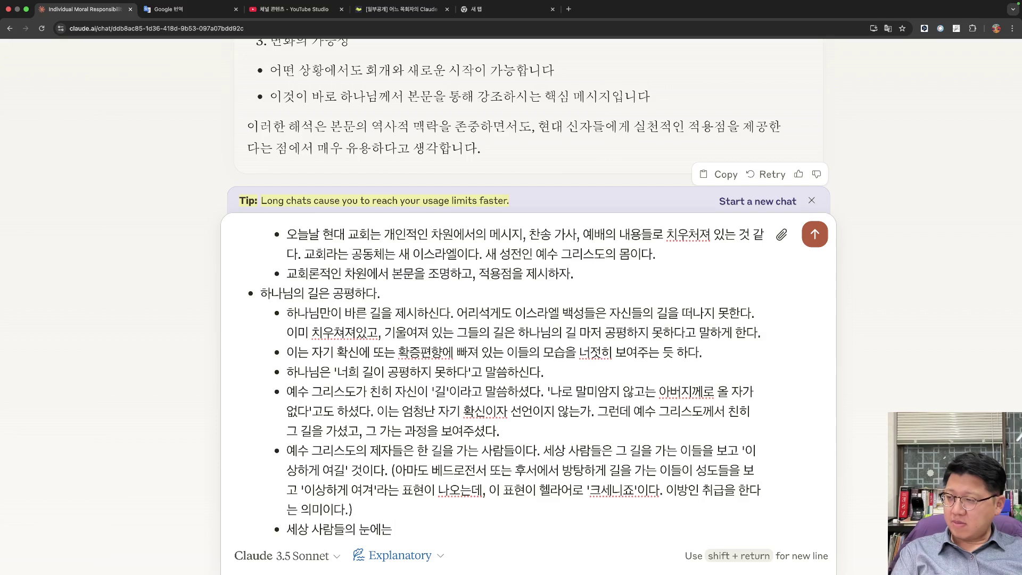
type(" 자신들의 ㄱ")
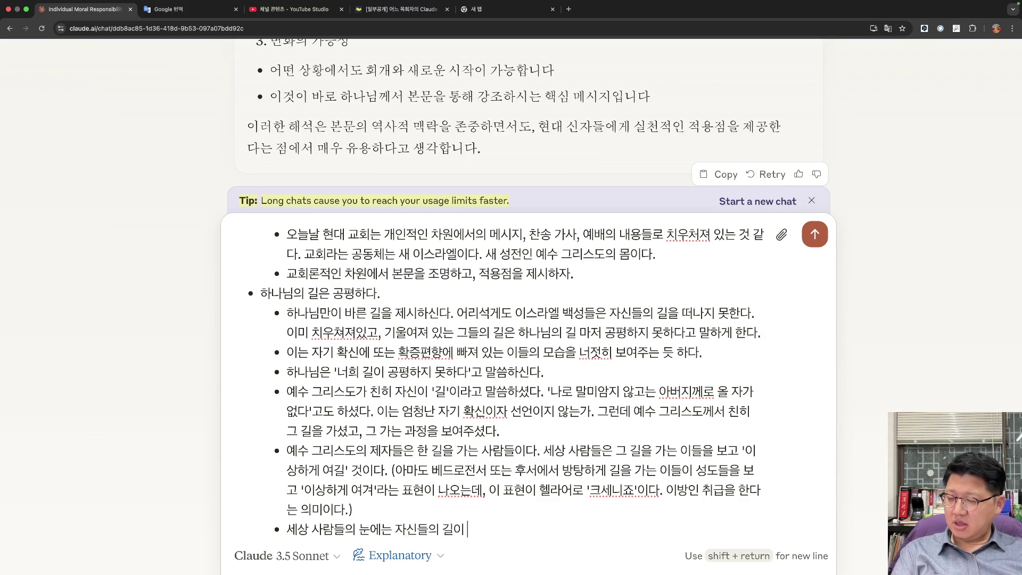
type("이 확실하.")
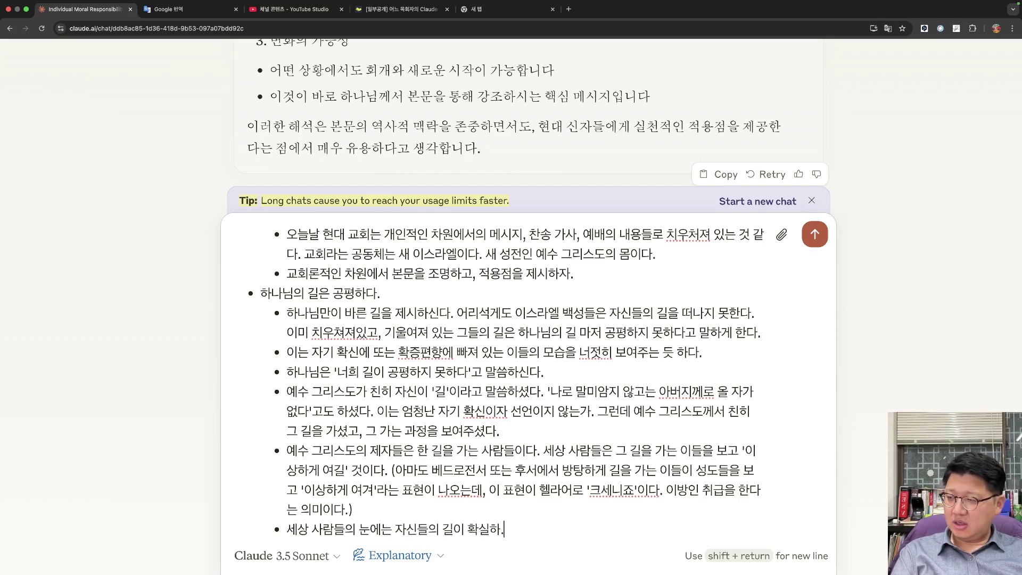
key("BackSpace")
type("다.")
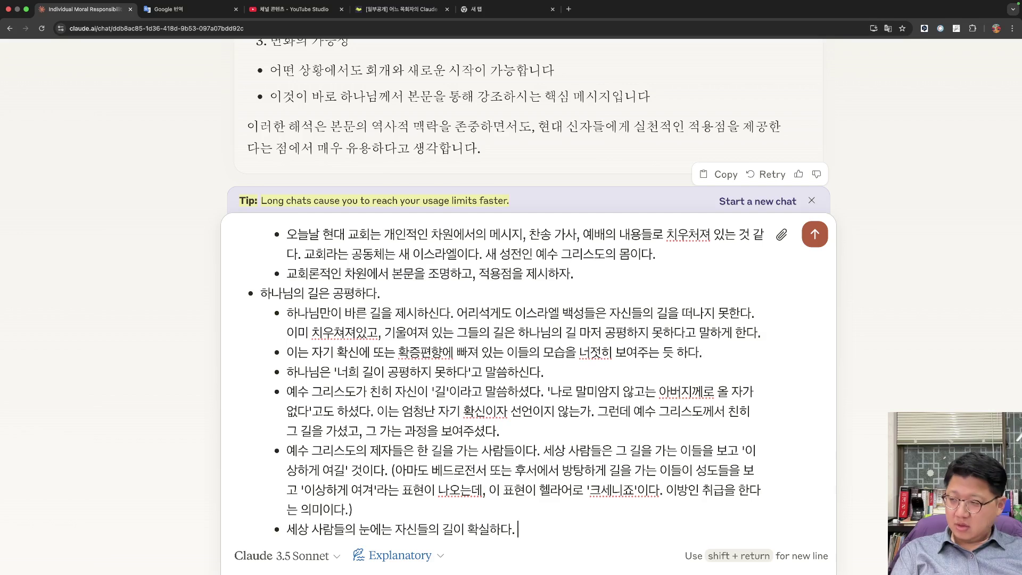
Start the new sub-bullet's second sentence with "돈을 많이 벌고, 부를 축적하며".
type(" 돈을 많이 벌고")
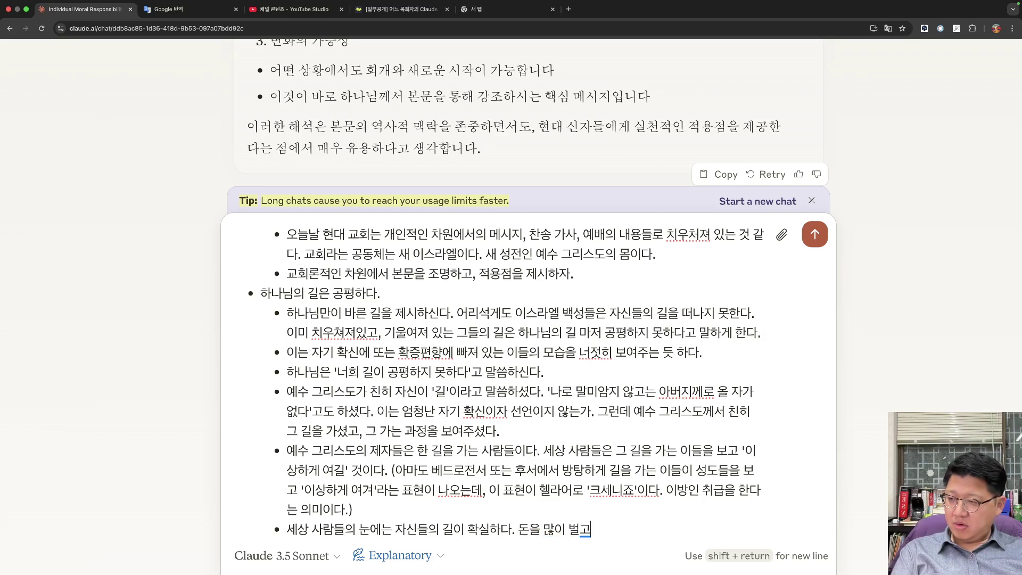
type(", 부를 써")
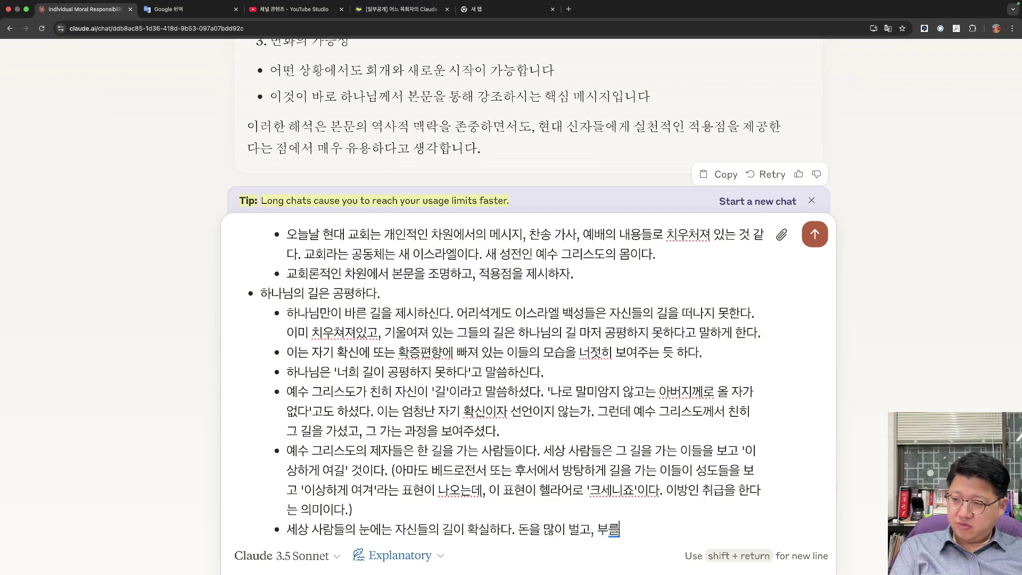
key("BackSpace")
key("BackSpace")
type("ㅅ")
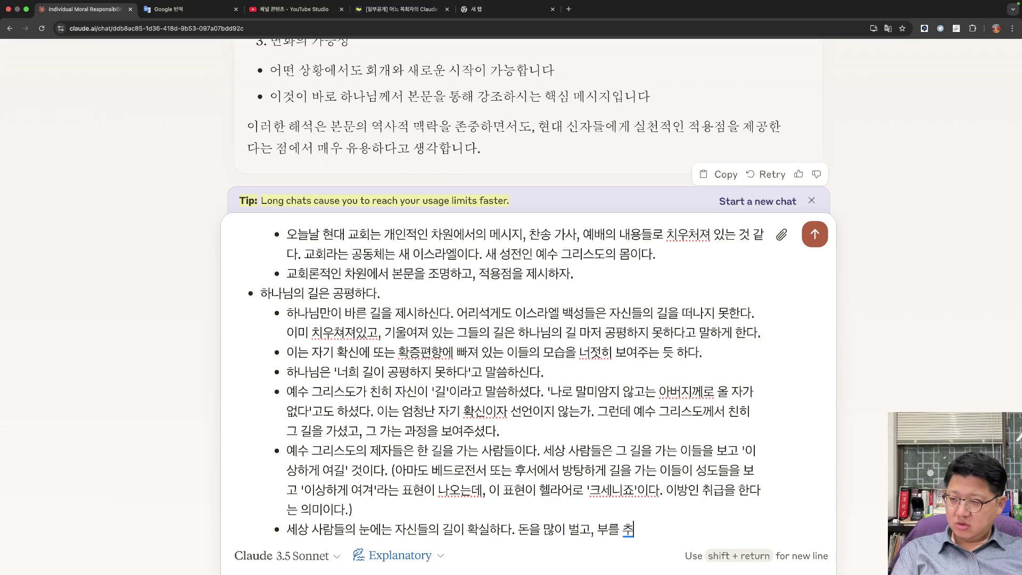
type("적하며")
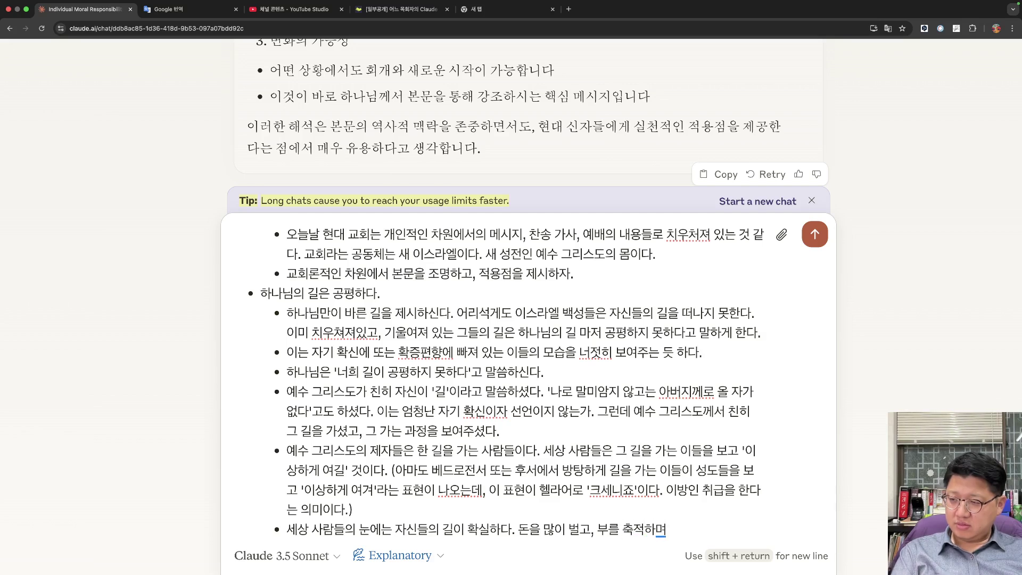
Continue that sentence with a comma and the phrase "때로는 구제도".
type(", 떵떵")
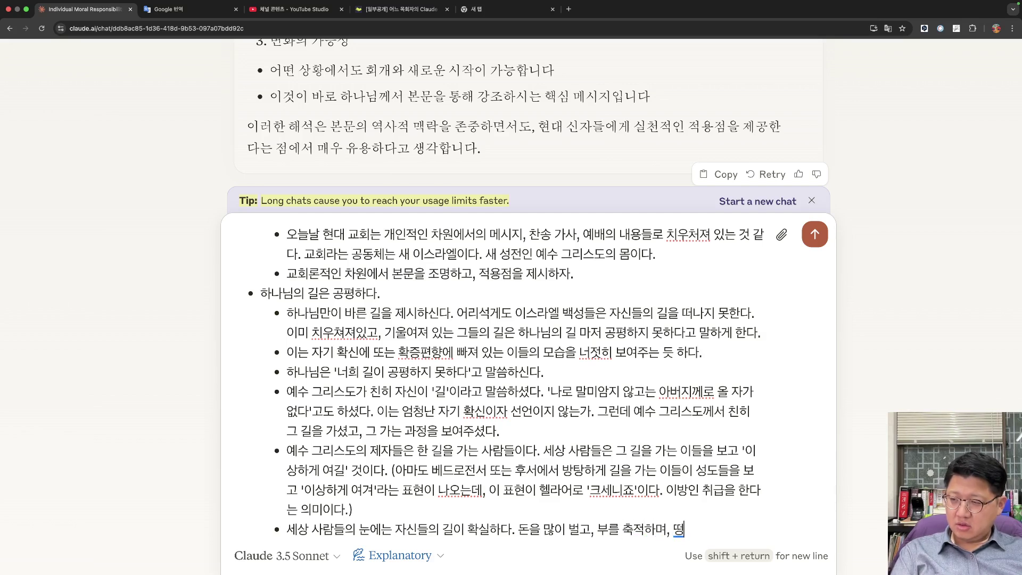
key("BackSpace")
key("BackSpace")
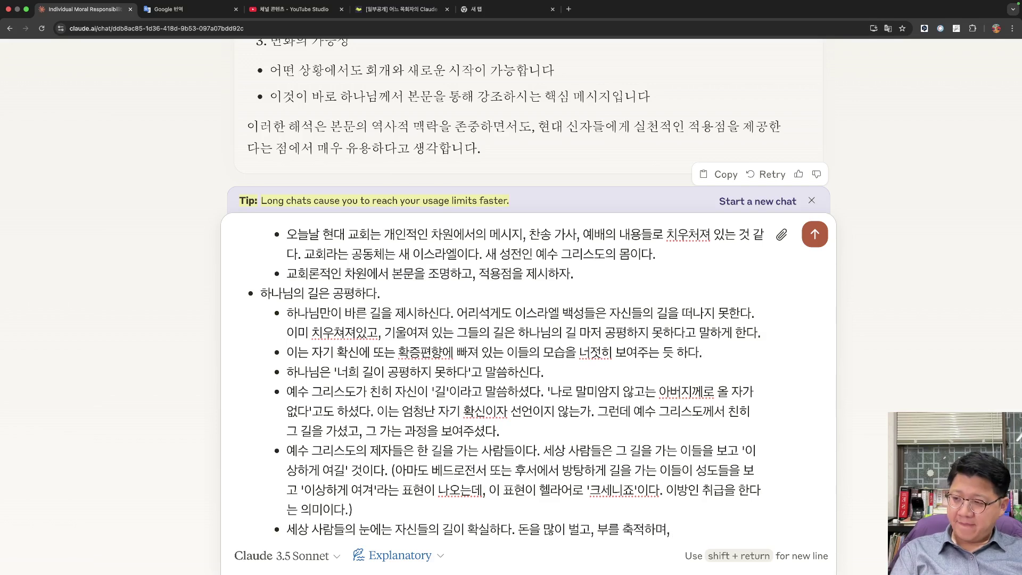
type("또")
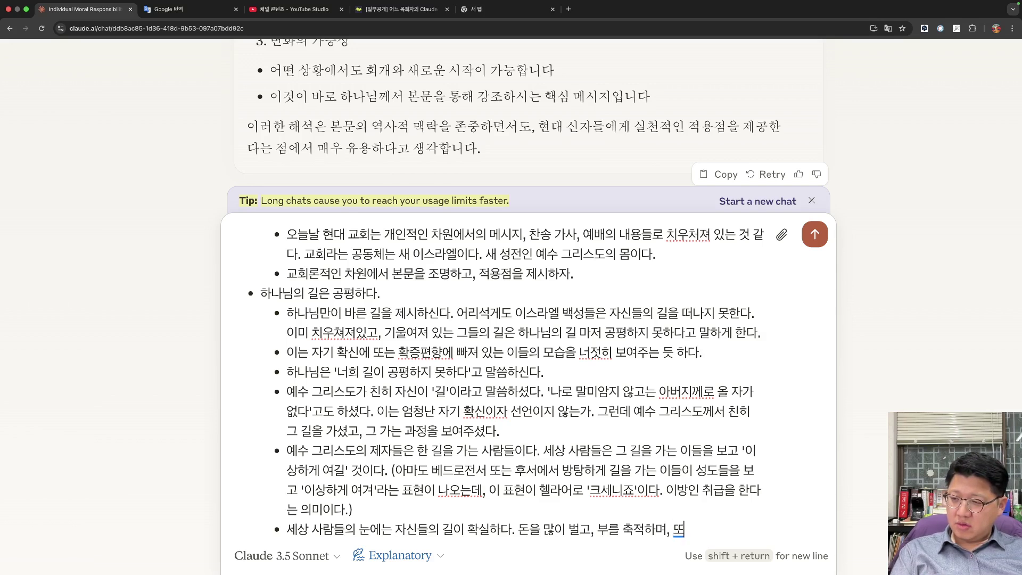
key("BackSpace")
key("BackSpace")
key("BackSpace")
type("때로는 ")
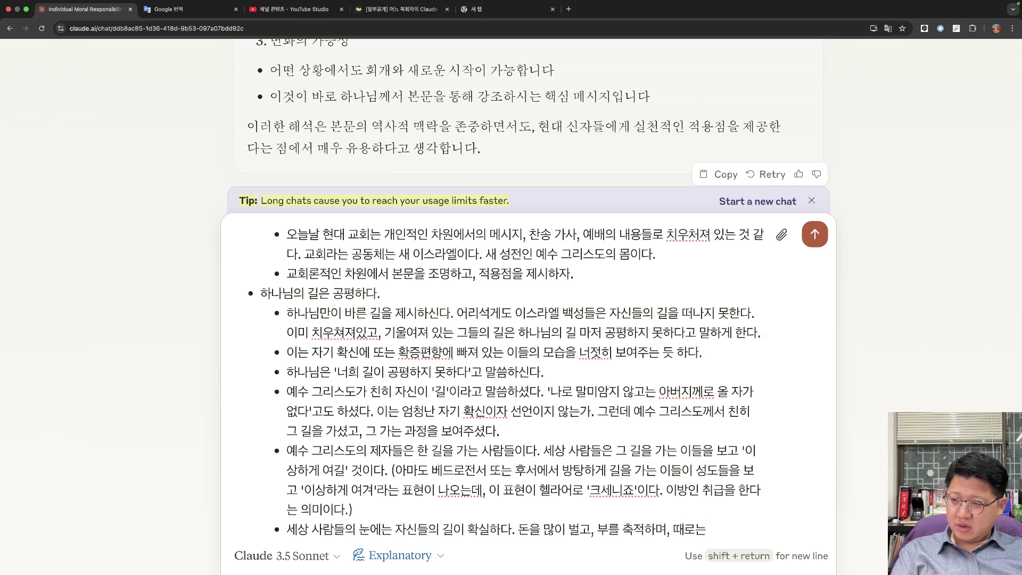
type("구제도 히")
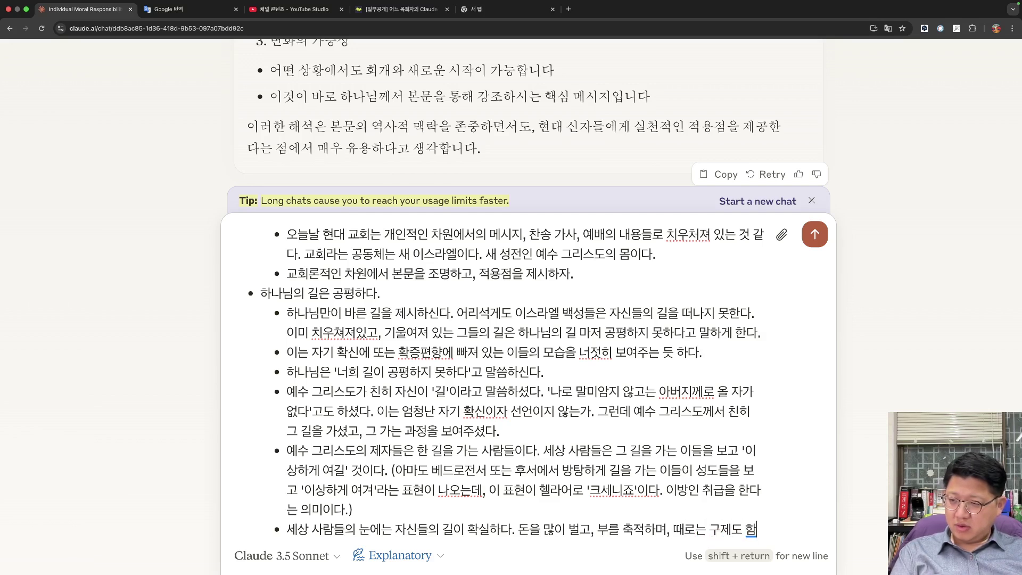
Finish the sentence with "하면서 자신들의 명예를 쌓아올린다." and open the following one with "그러나".
type("면서 자신드")
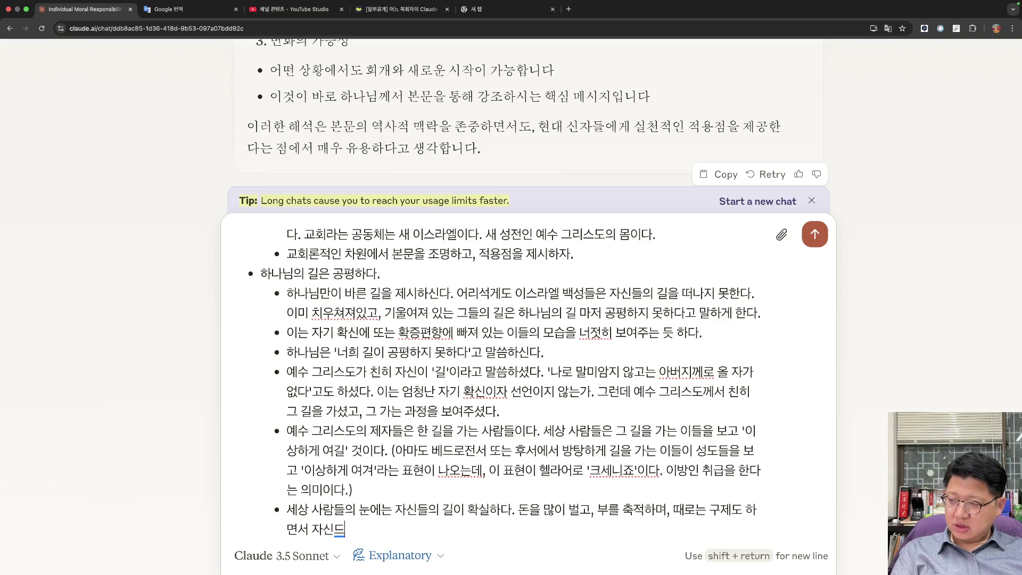
key("BackSpace")
type("들의 명예를")
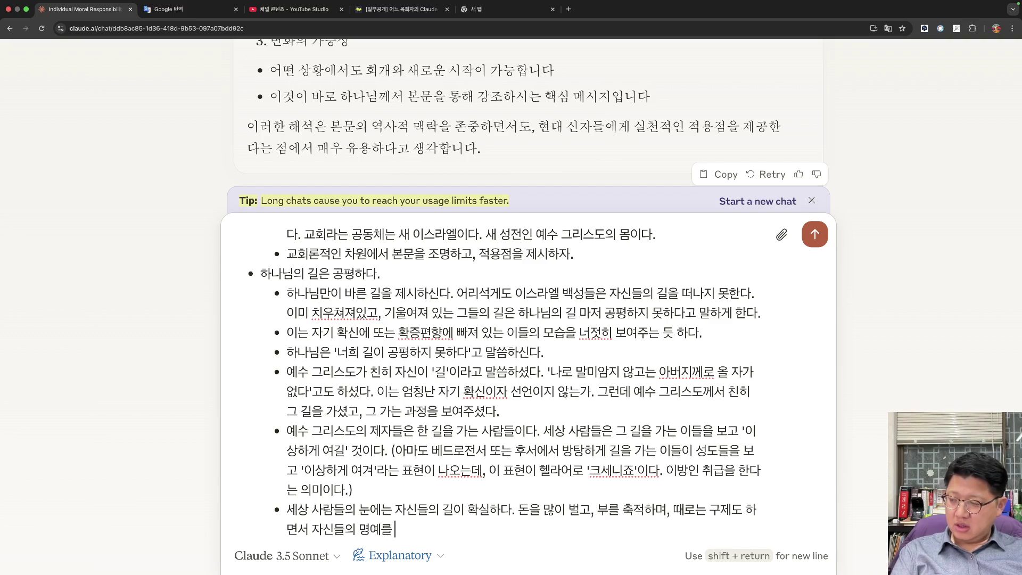
type(" 쌓아올린다. 그러나")
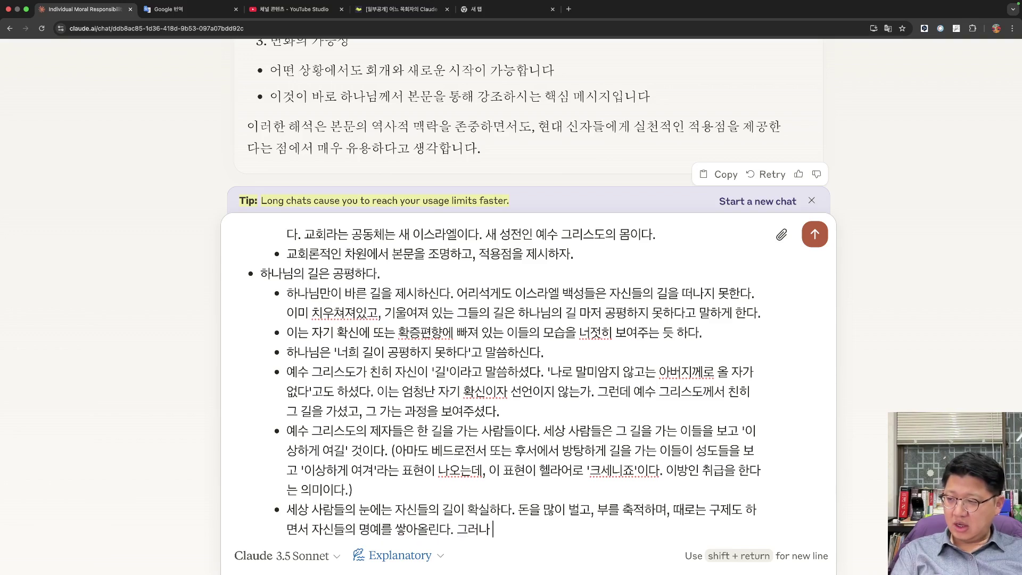
Continue the contrasting sentence with "그 길은 치우쳐져", correcting the spelling of its ending.
type(" 그")
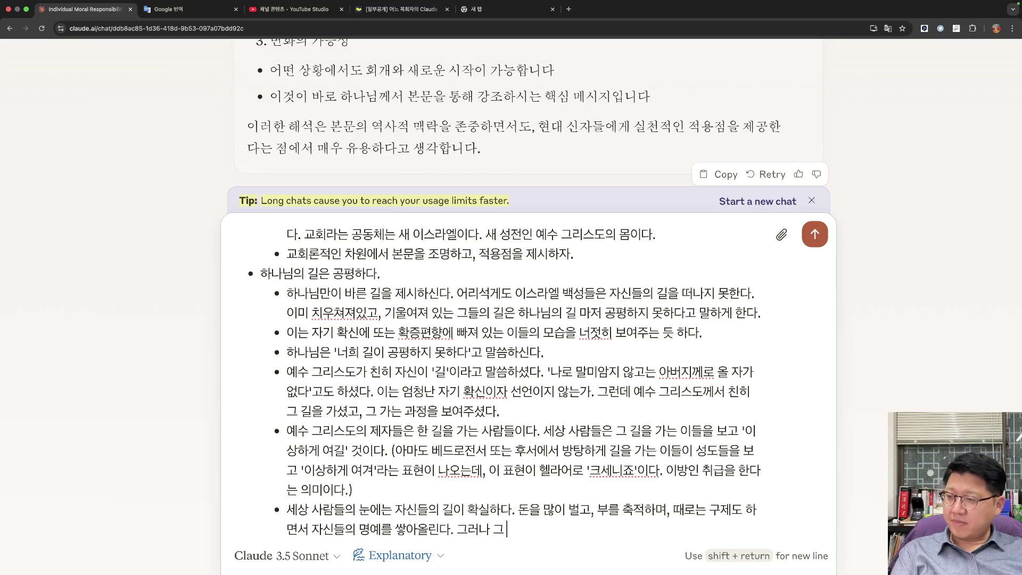
type(" 길의 치우쳐저 있다.")
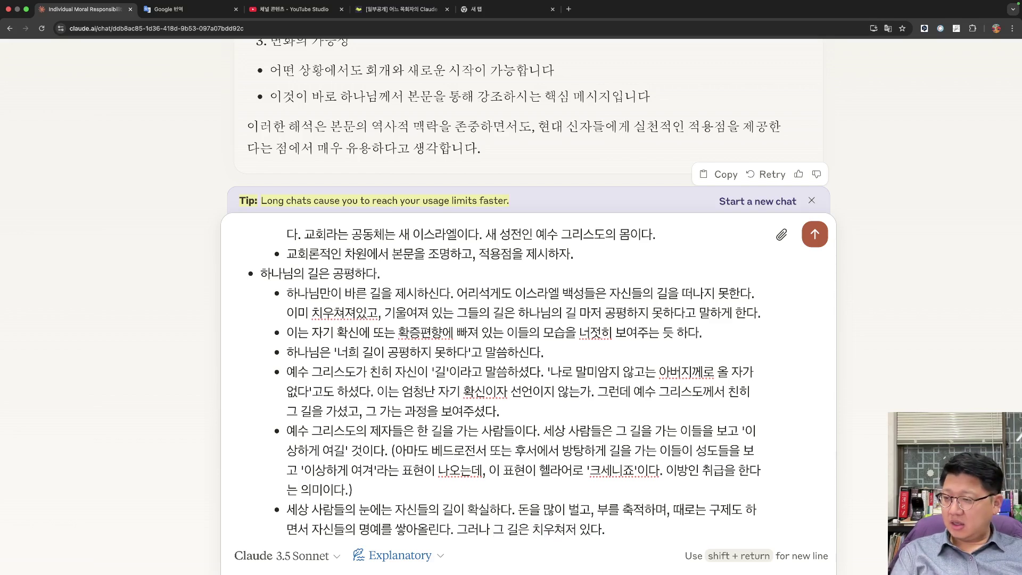
key("BackSpace")
key("BackSpace")
key("BackSpace")
key("BackSpace")
key("BackSpace")
type("져 있따는 ㄴ그")
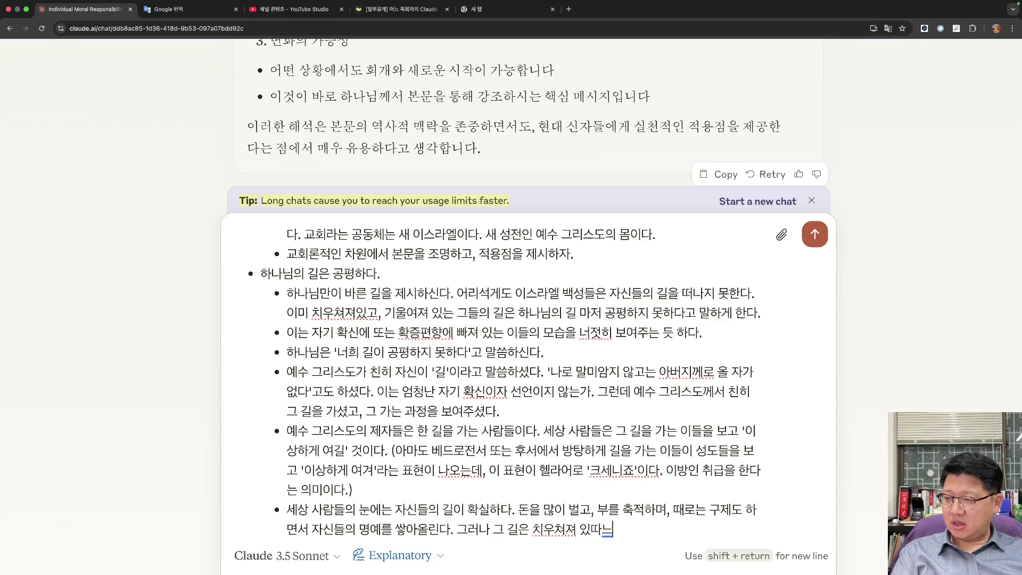
Correct the mistyped ending and complete the sentence with "있다는 것을 하나님의 관점에서 발견할 수 있다.".
key("BackSpace")
key("BackSpace")
key("BackSpace")
key("BackSpace")
key("BackSpace")
key("BackSpace")
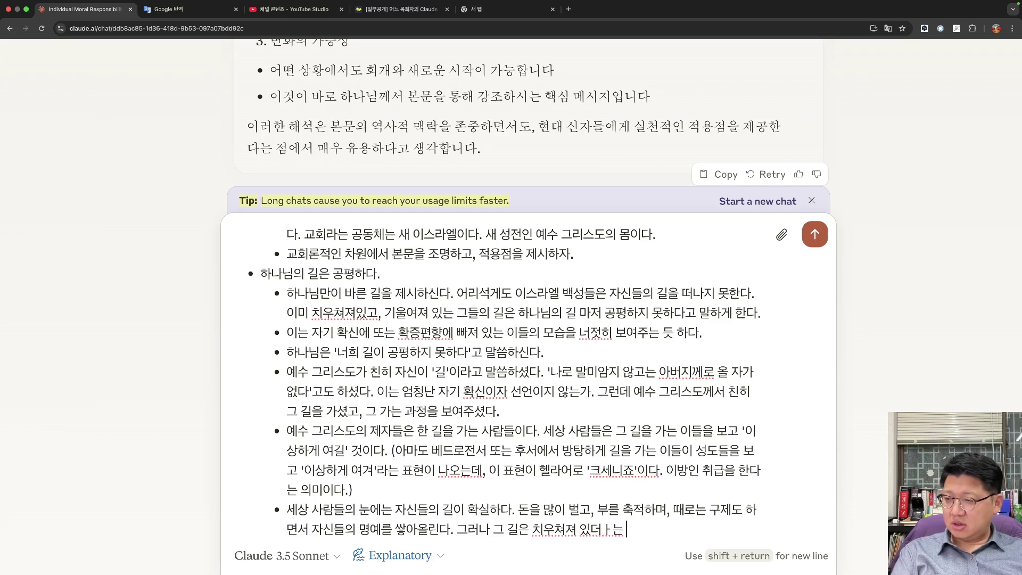
type("다는 것을")
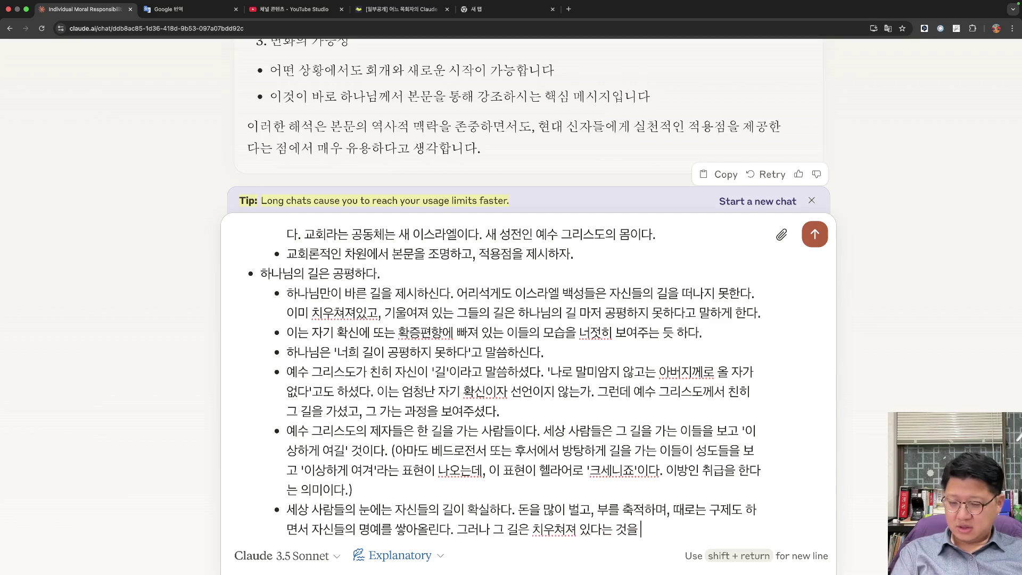
type(" 하나님의 관점에서")
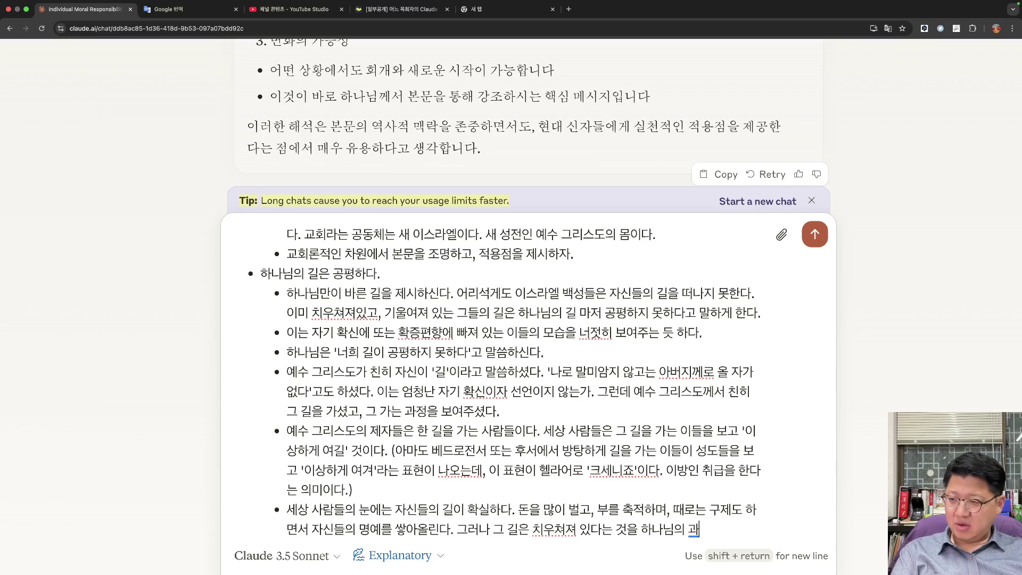
type(" 발견할 수 있다.")
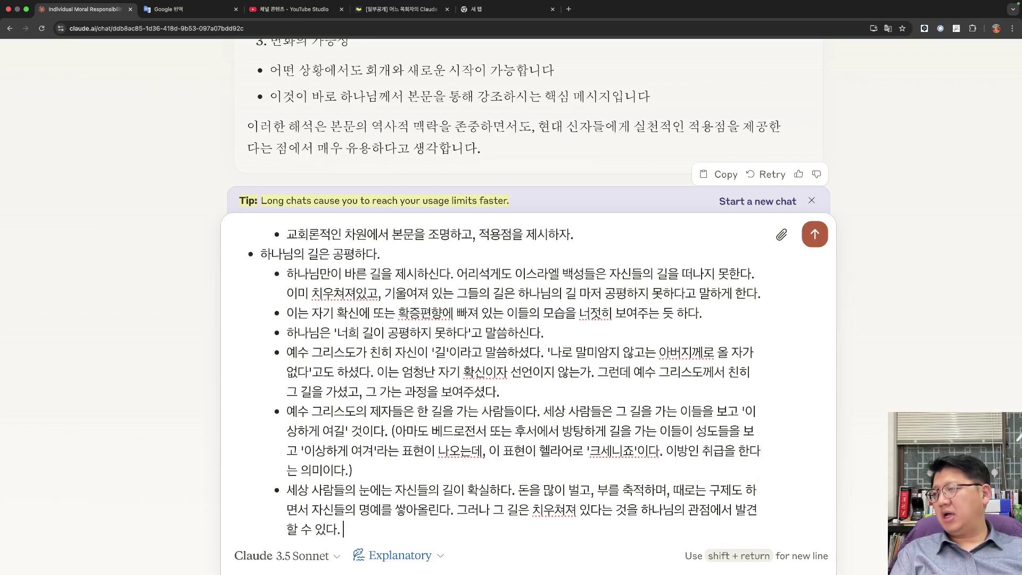
Leave the bulleted list and begin an unbulleted closing paragraph with "위의 내용".
key("shift+Return")
key("shift+Tab")
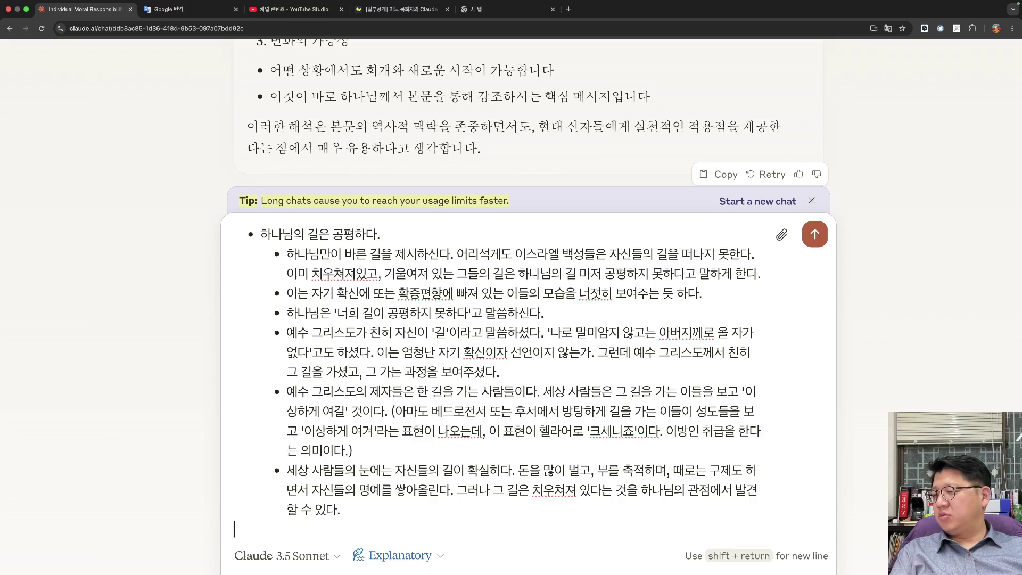
key("super+a")
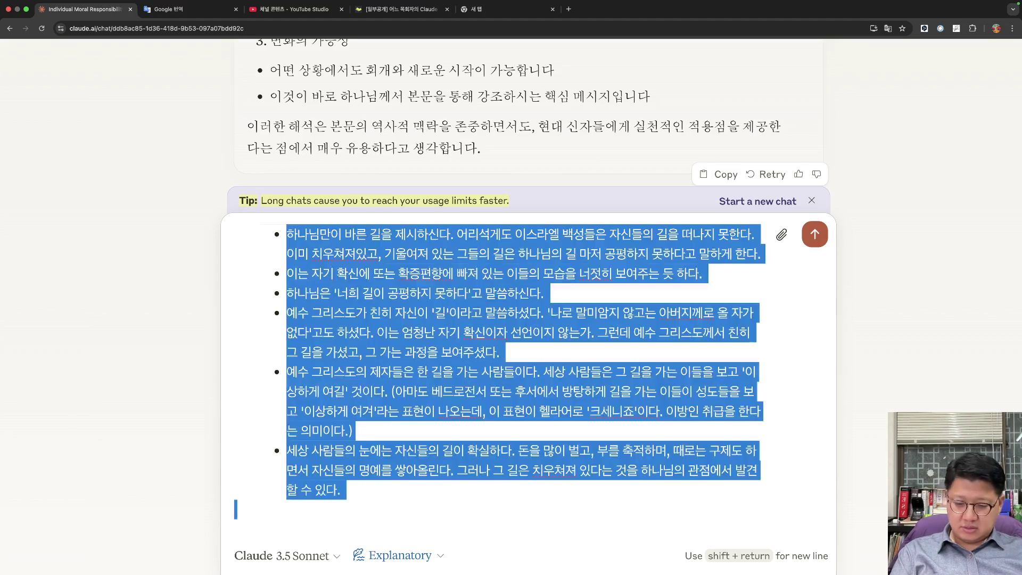
left_click(235, 529)
type("위의 내용")
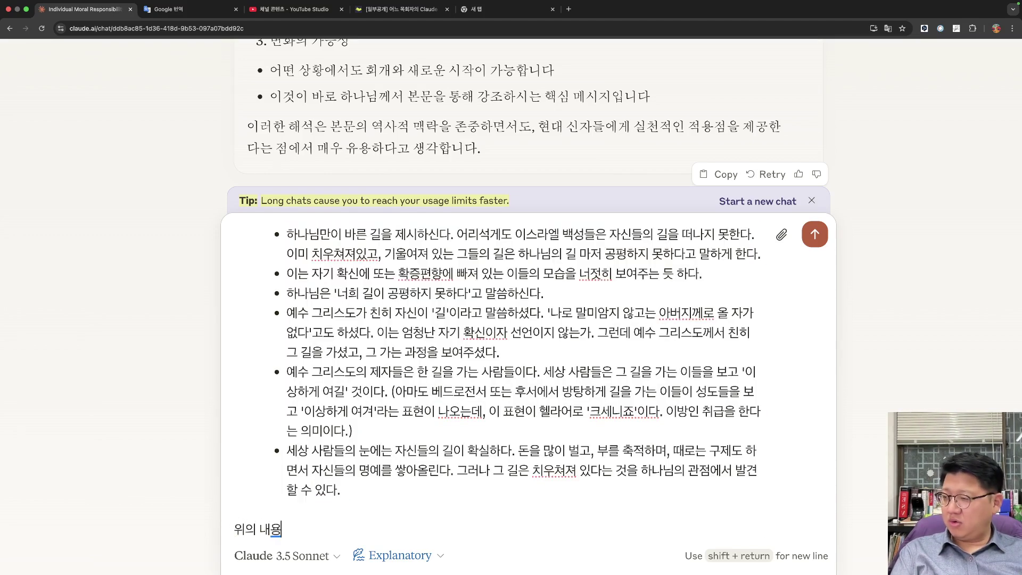
type("르")
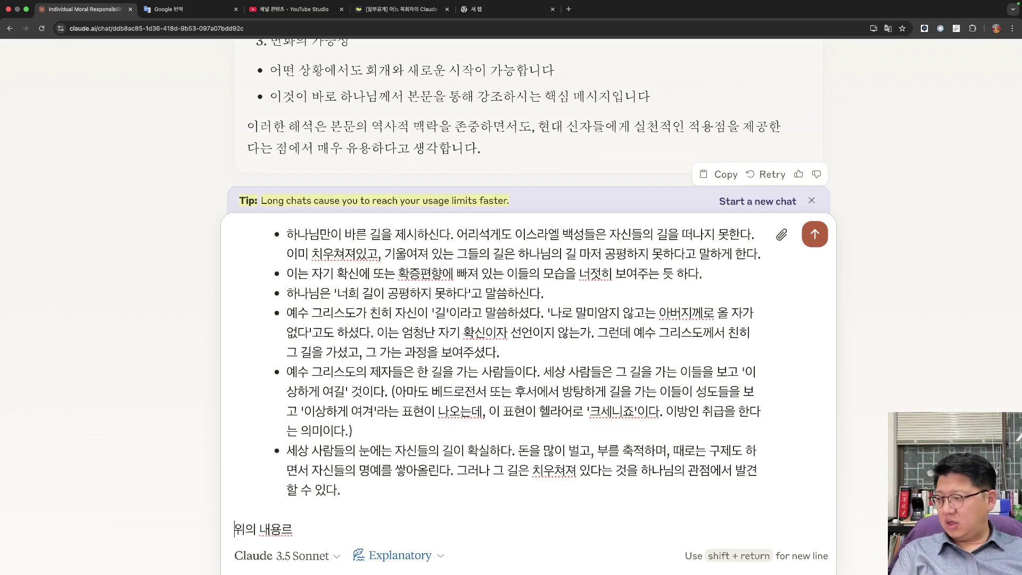
Insert "나의 묵상과 해설을 분석하여," after "위의" in the closing paragraph.
key("Right")
key("Right")
type("나의")
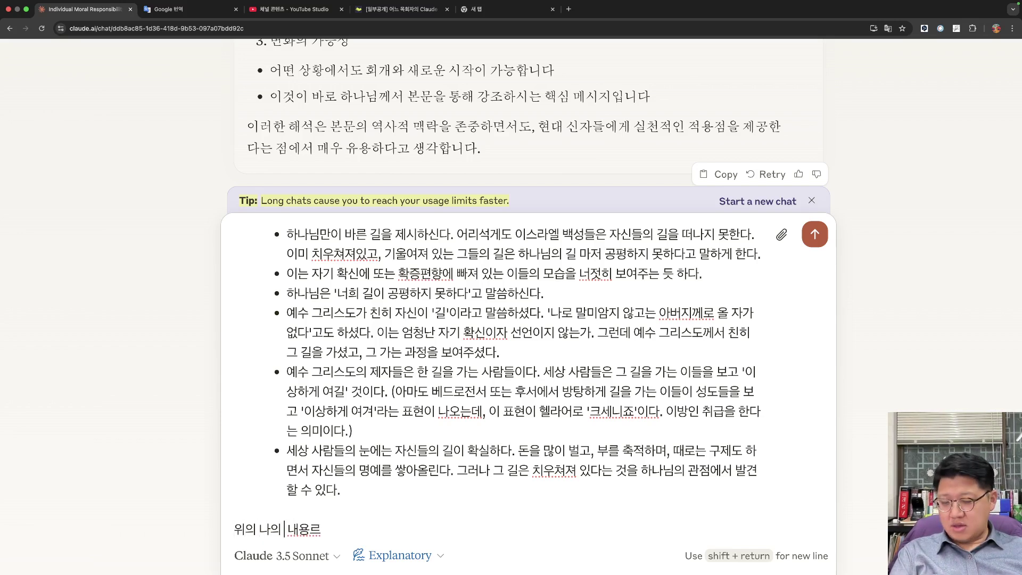
type(" 묵상과 히")
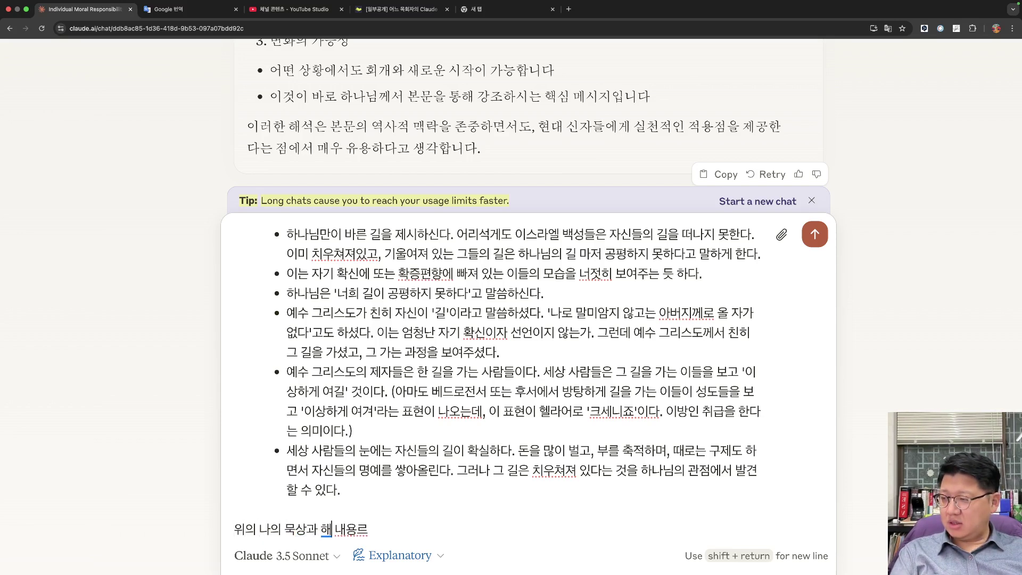
type("설을 분석")
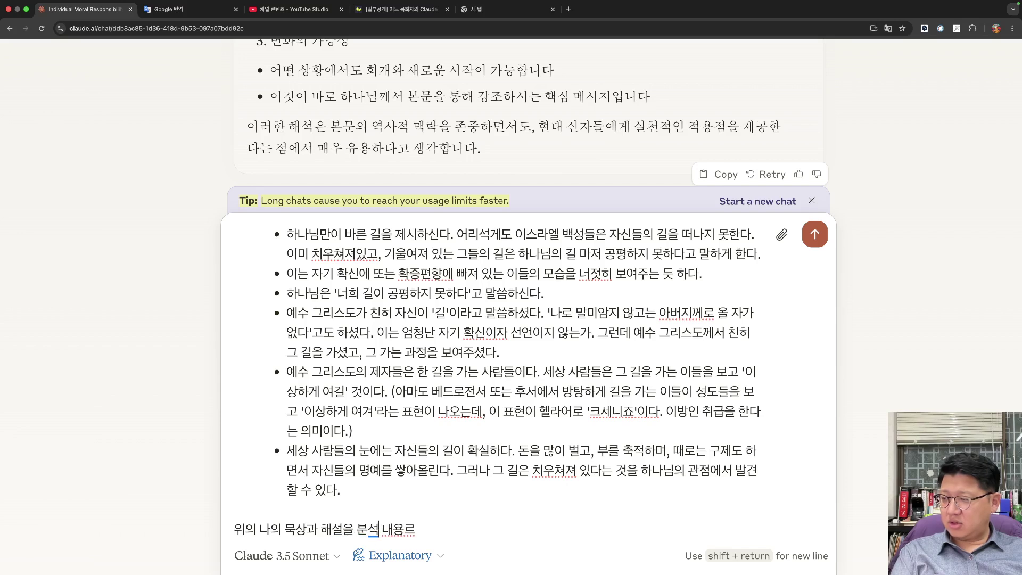
type("하여,")
Replace the leftover "내용르" with "이를 바탕으로 설교 아웃라인을 만들어보라." to complete the sentence.
key("shift+End")
type("이를 바탕")
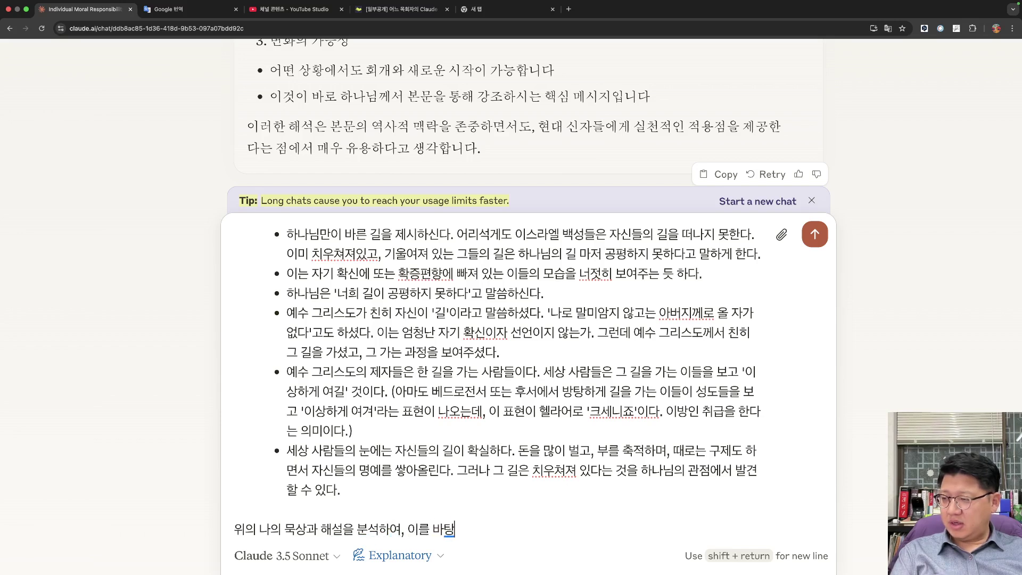
type("의")
key("BackSpace")
type("로 설")
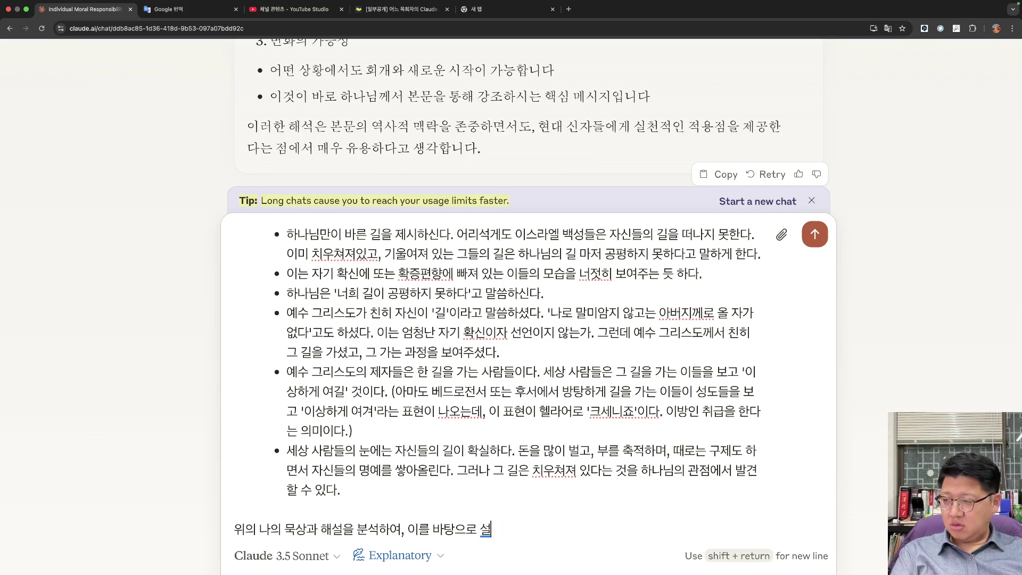
type("교 아웃라이")
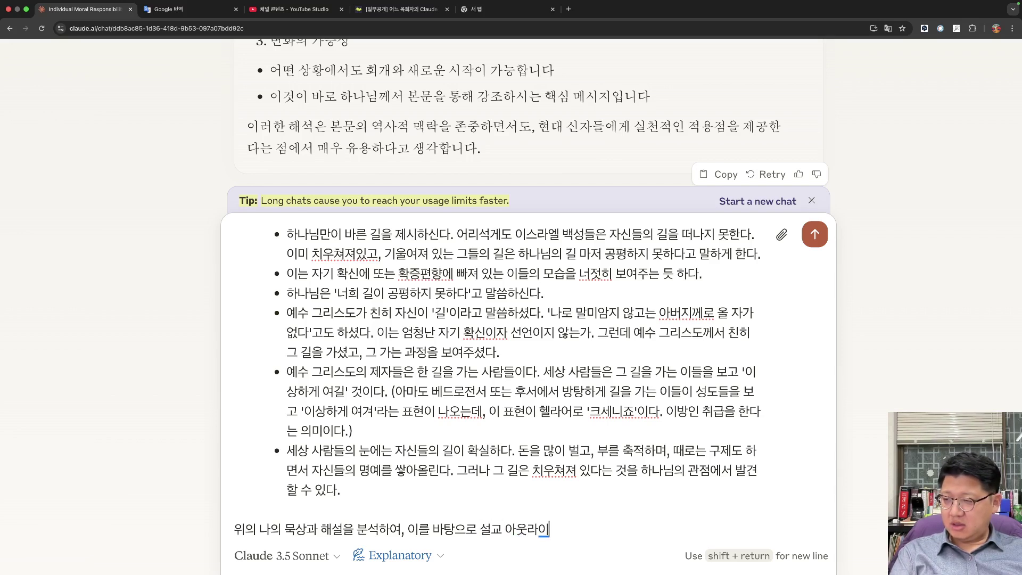
type("ㄴ을 배")
type("ㄴ들어보라.")
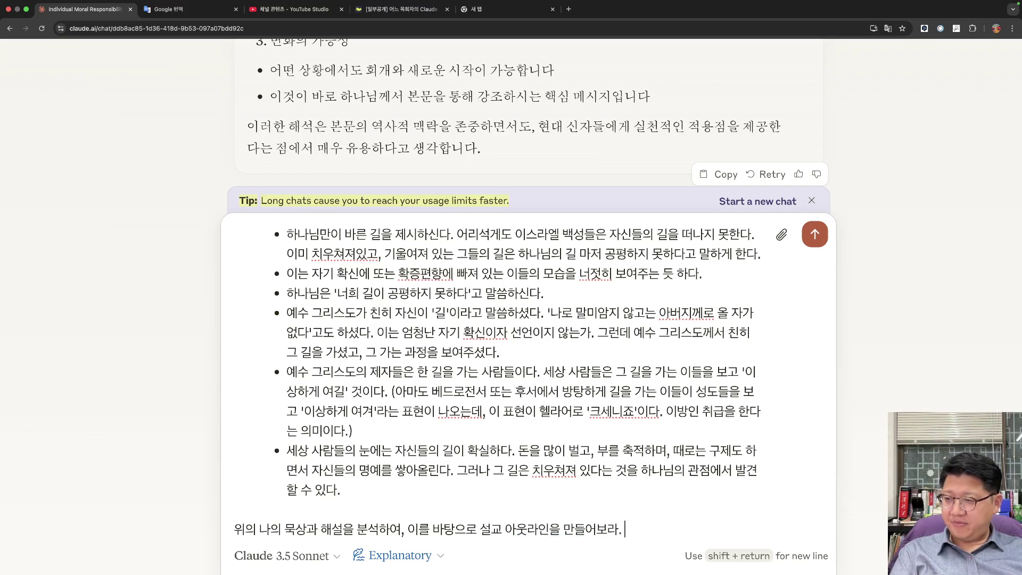
Add the line "마크다운 형식으로 만들라." and send the prompt.
key("shift+Return")
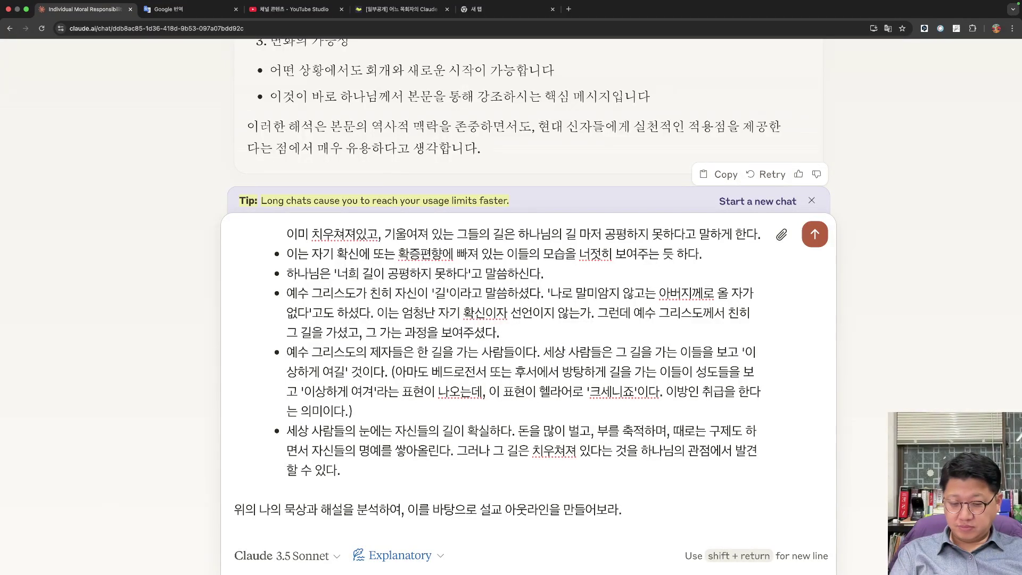
type("마크다운")
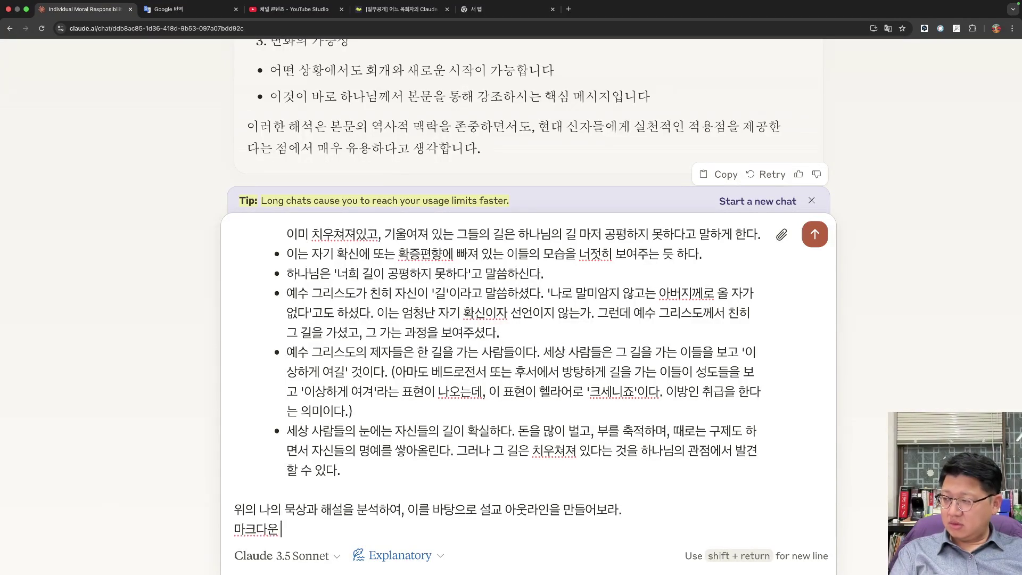
type(" 형식으로 만들")
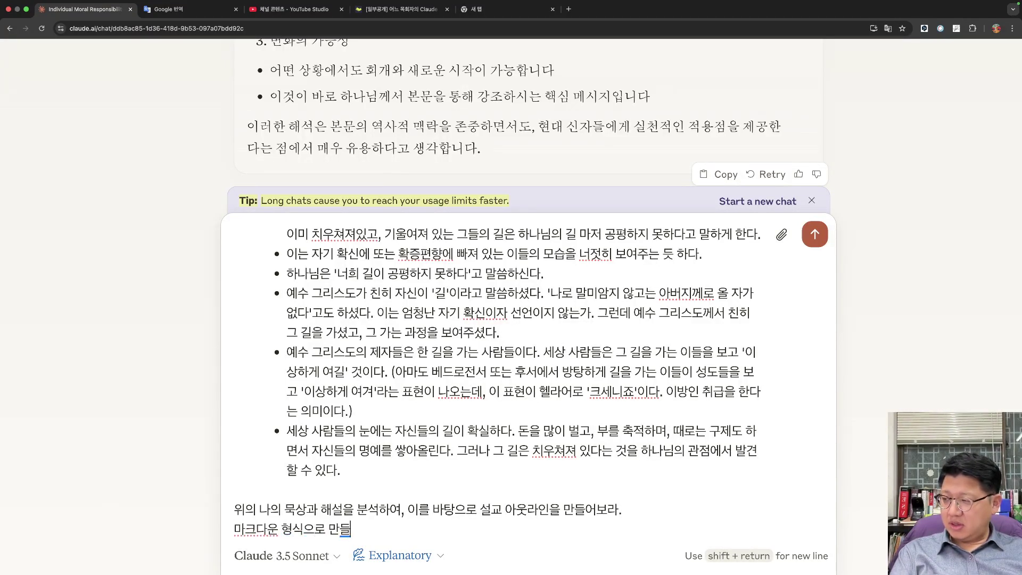
type("라.")
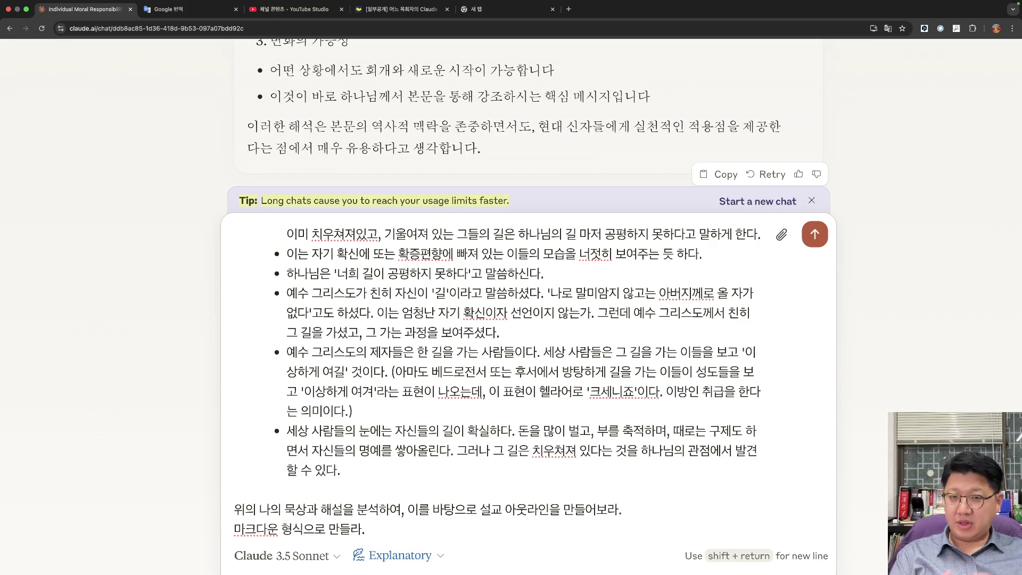
key("Return")
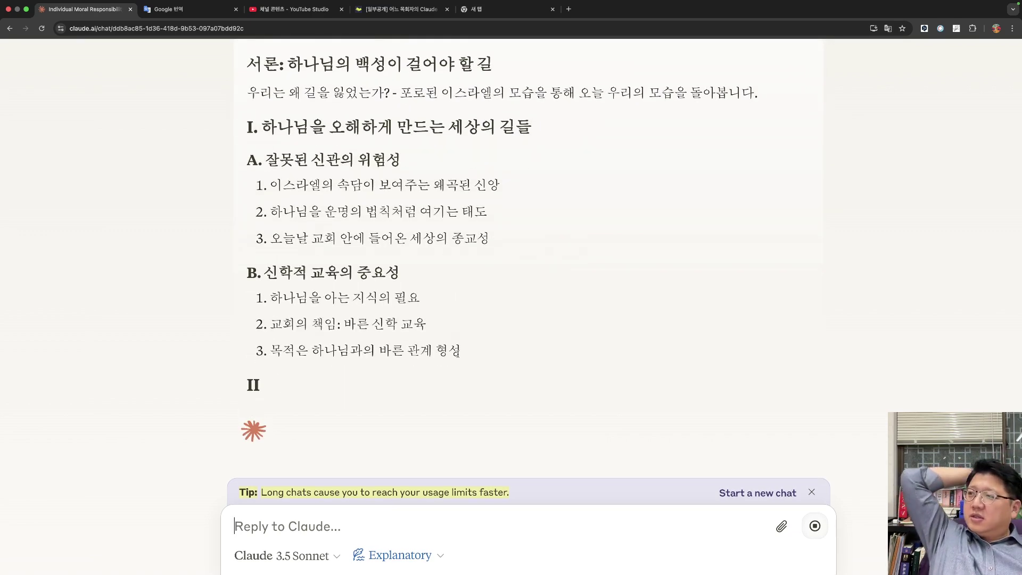
Read through the generated sermon outline from its title and introduction to the conclusion and application points.
scroll(498, 225, "up", 4)
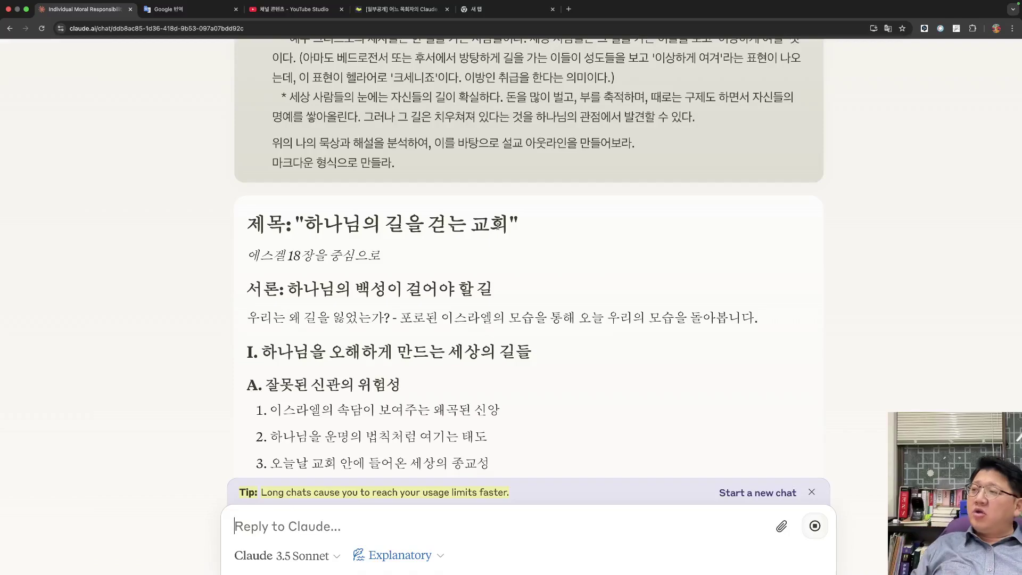
scroll(497, 225, "down", 4)
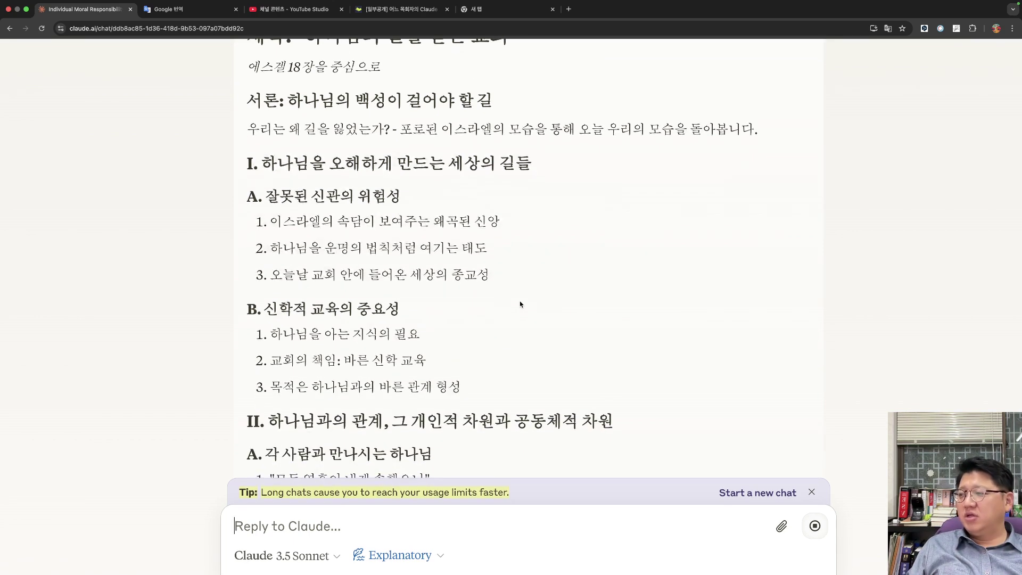
scroll(520, 304, "up", 3)
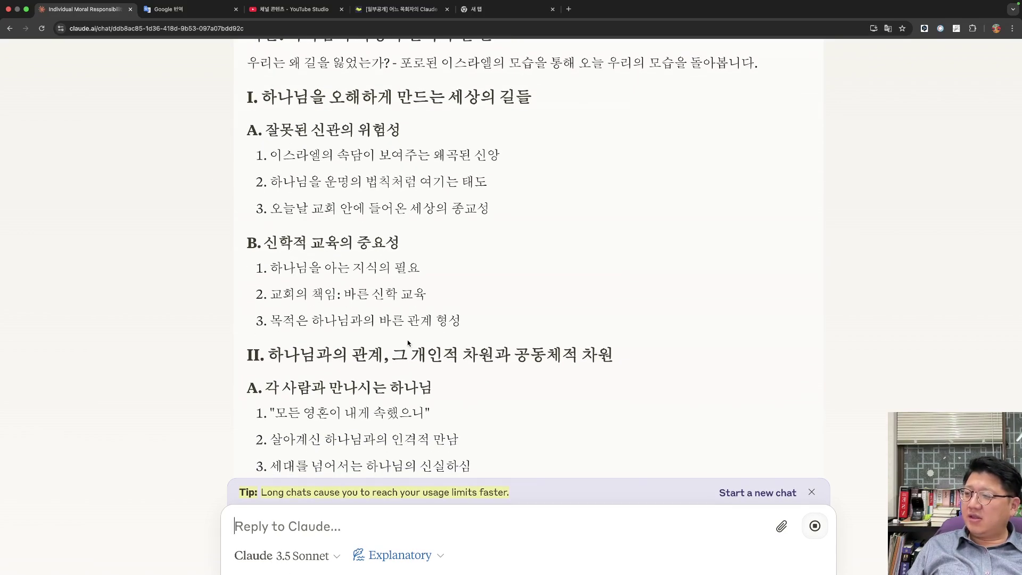
scroll(393, 326, "up", 2)
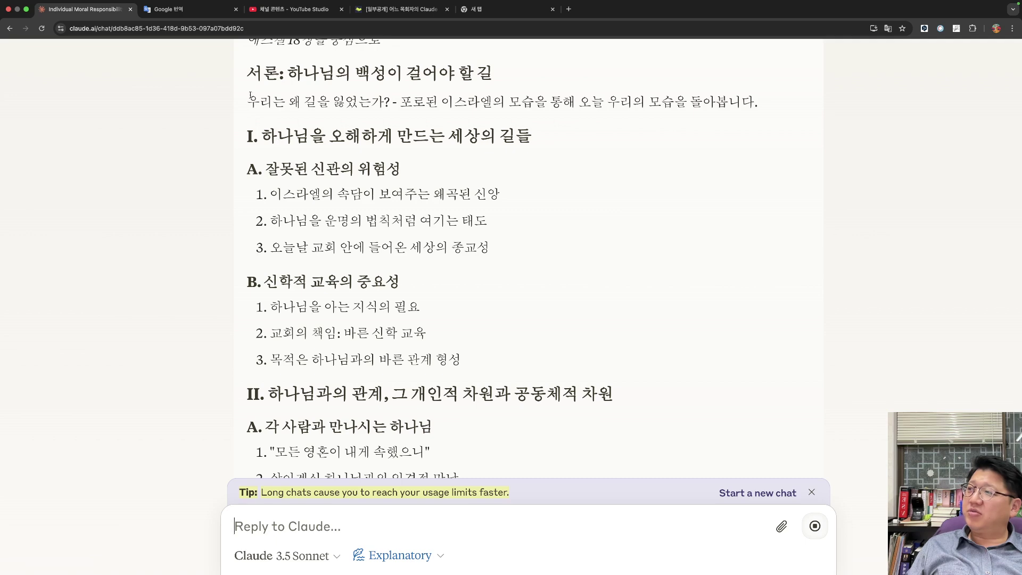
left_click_drag(251, 71, 519, 197)
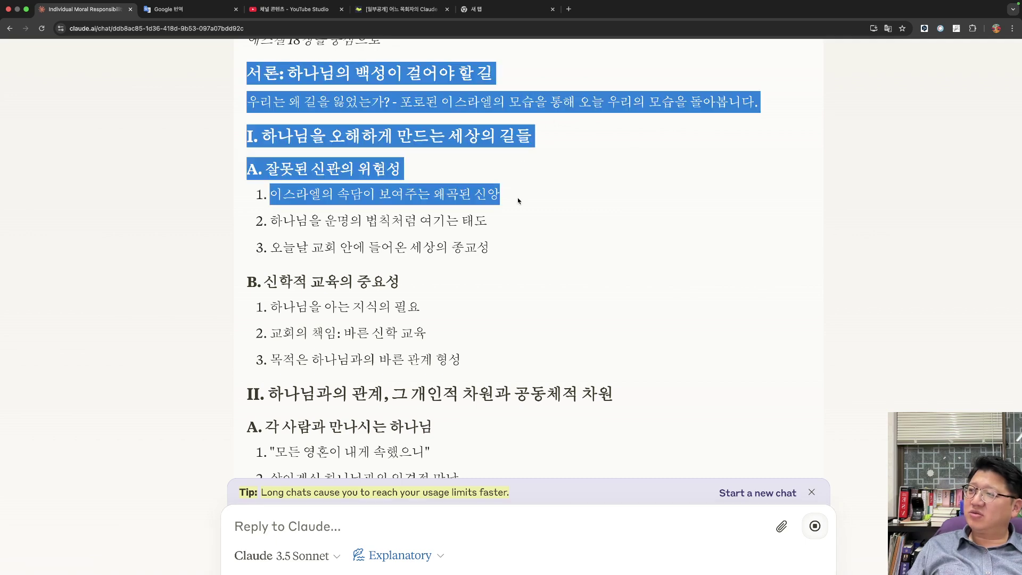
left_click(383, 153)
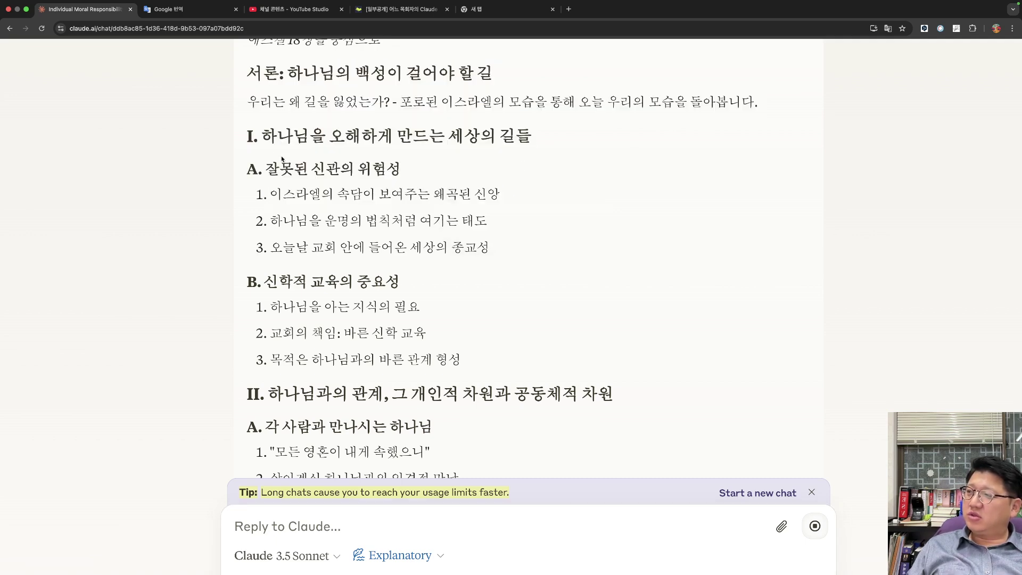
scroll(532, 238, "down", 1)
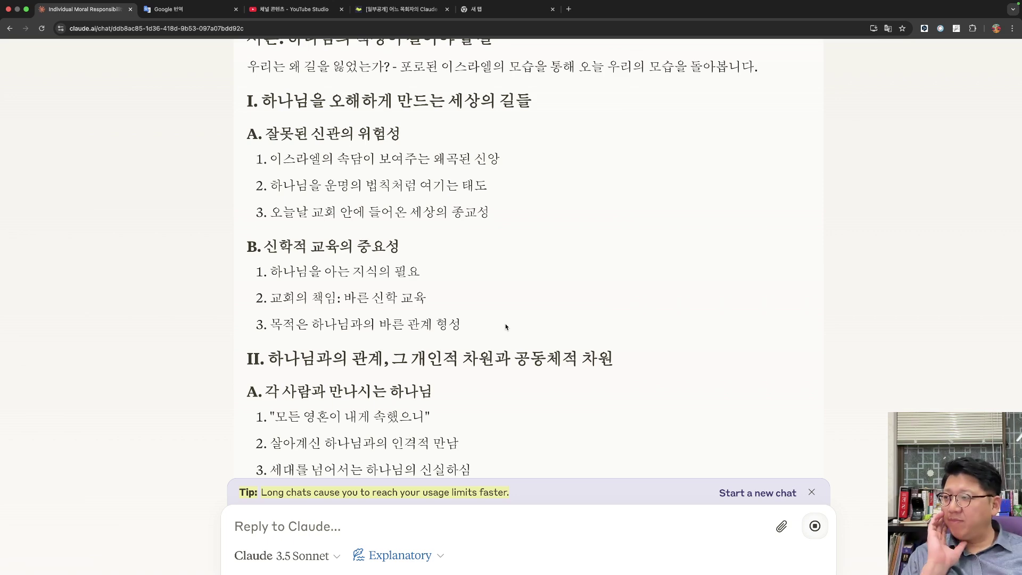
scroll(511, 317, "down", 5)
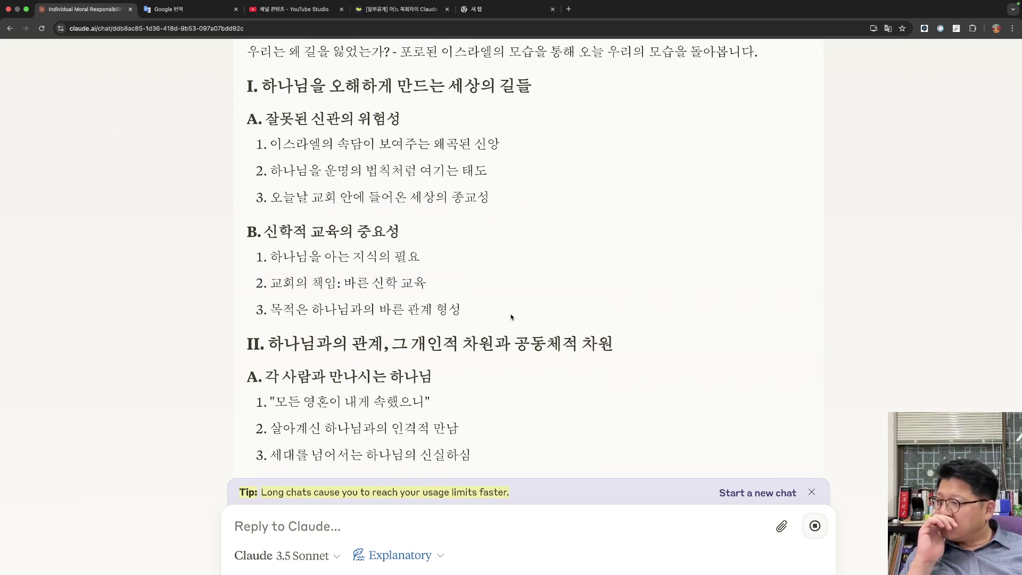
scroll(511, 317, "down", 2)
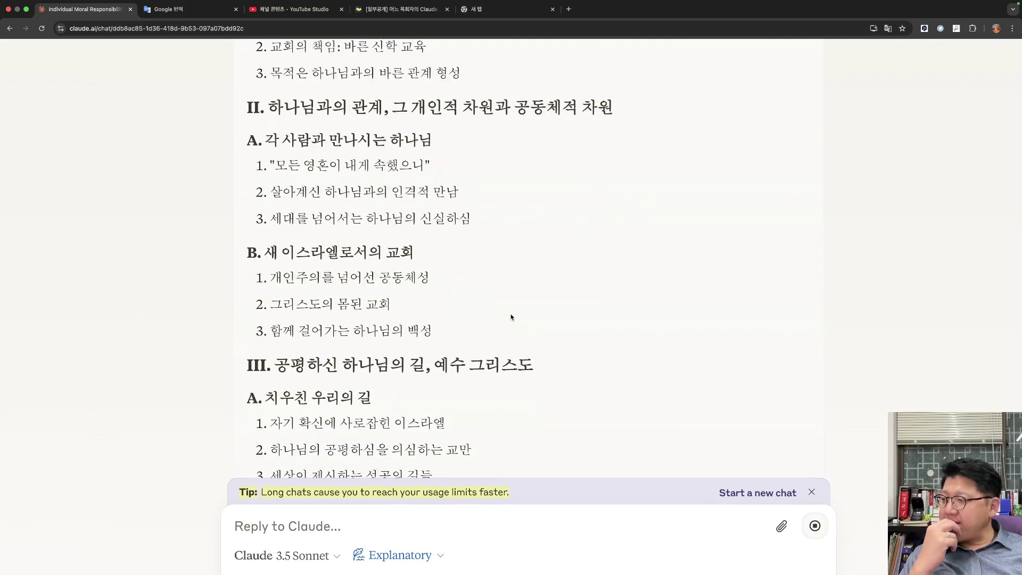
scroll(429, 365, "down", 2)
scroll(429, 365, "down", 5)
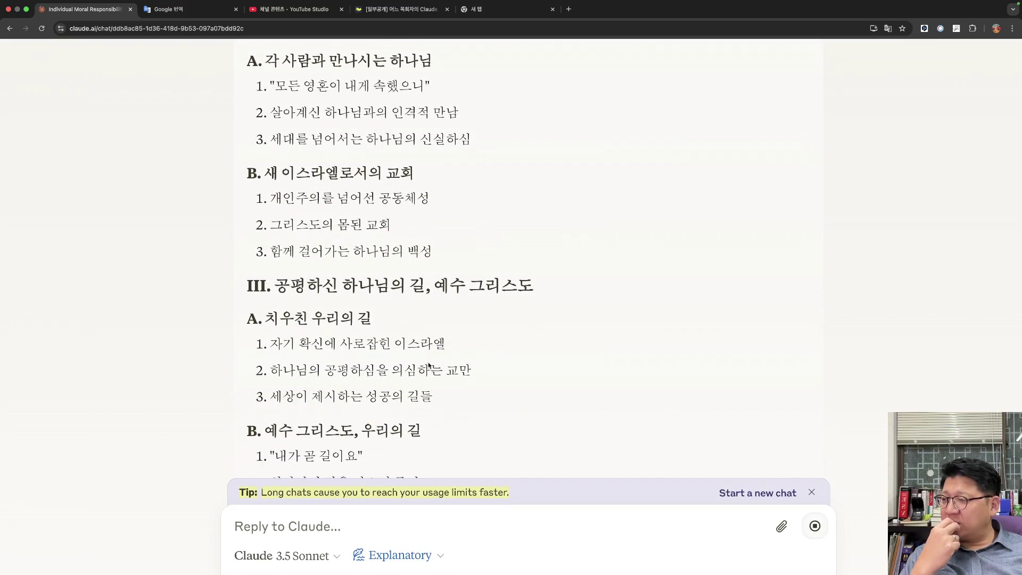
scroll(429, 365, "down", 5)
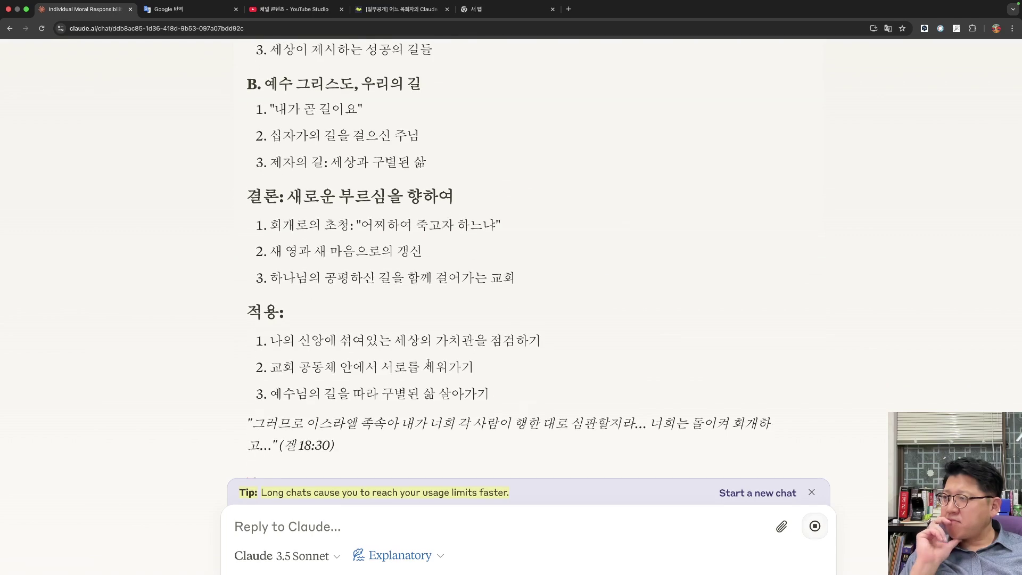
scroll(416, 455, "down", 2)
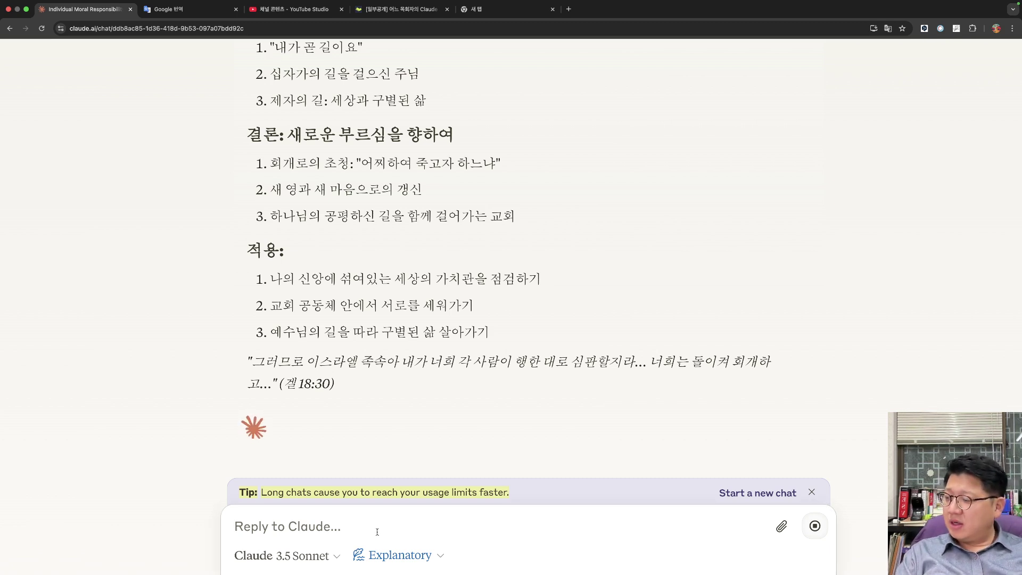
Write the follow-up request "아웃라인을 가지고 설교문을 작성해보자." in the reply, correcting the typos.
type("이앵")
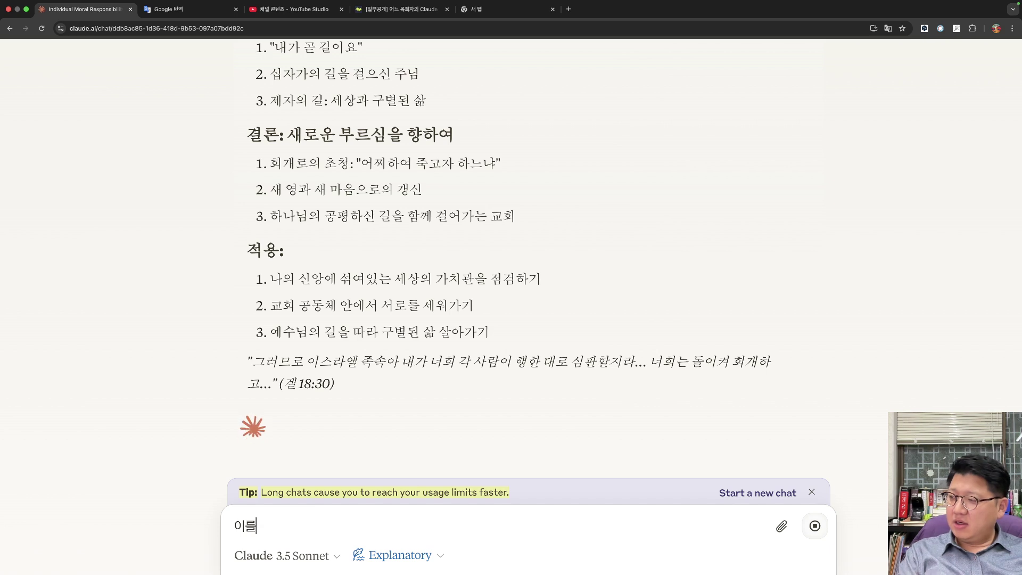
key("BackSpace")
key("BackSpace")
type("아")
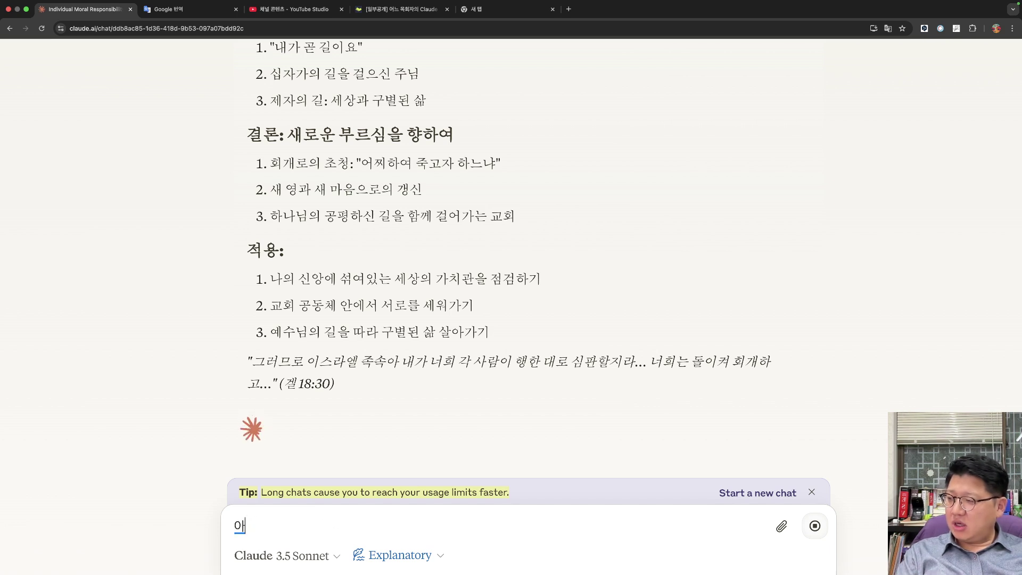
type("웃라이ㄴㅇ릐")
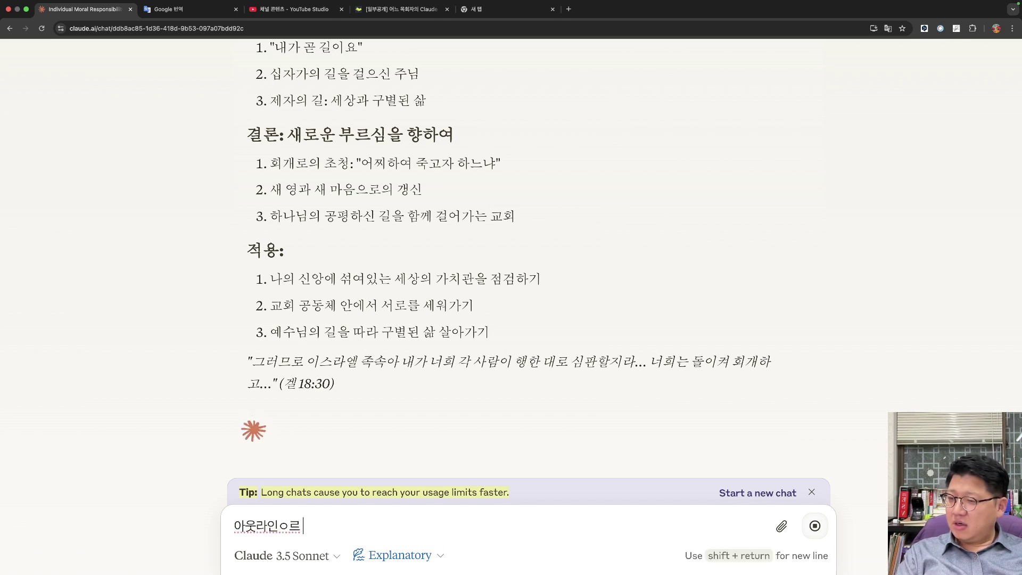
key("BackSpace")
key("BackSpace")
type("을 가지고")
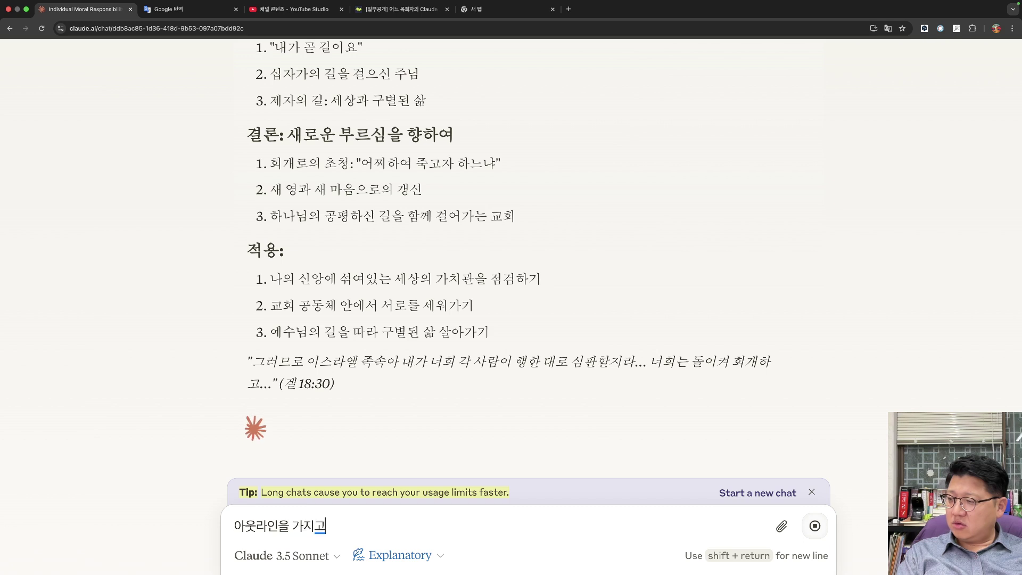
type(" 시교문을 작성해봊")
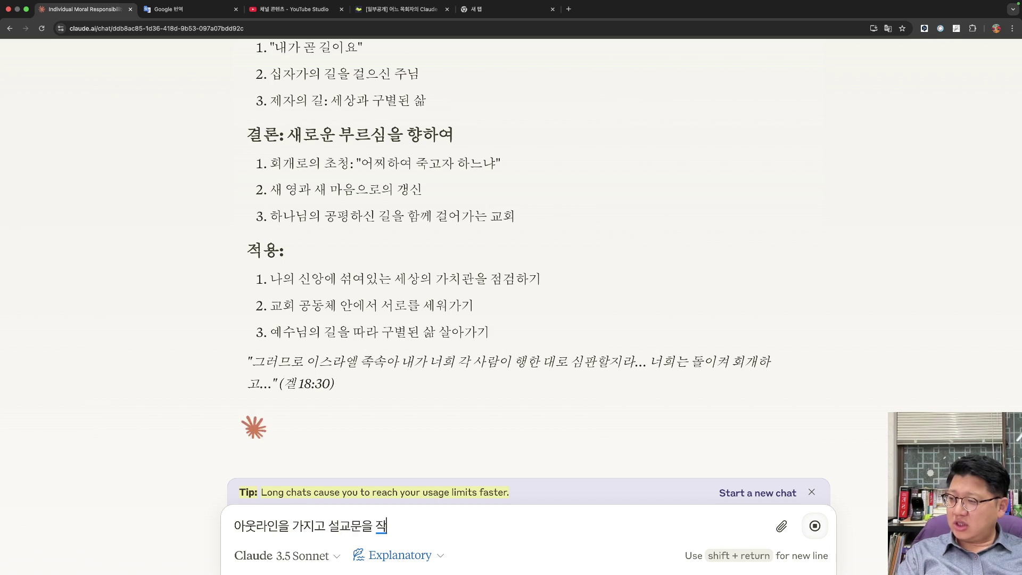
type("자.")
Add the bullet "대상은 교인들이다." below the sermon request to specify the audience.
key("shift+Return")
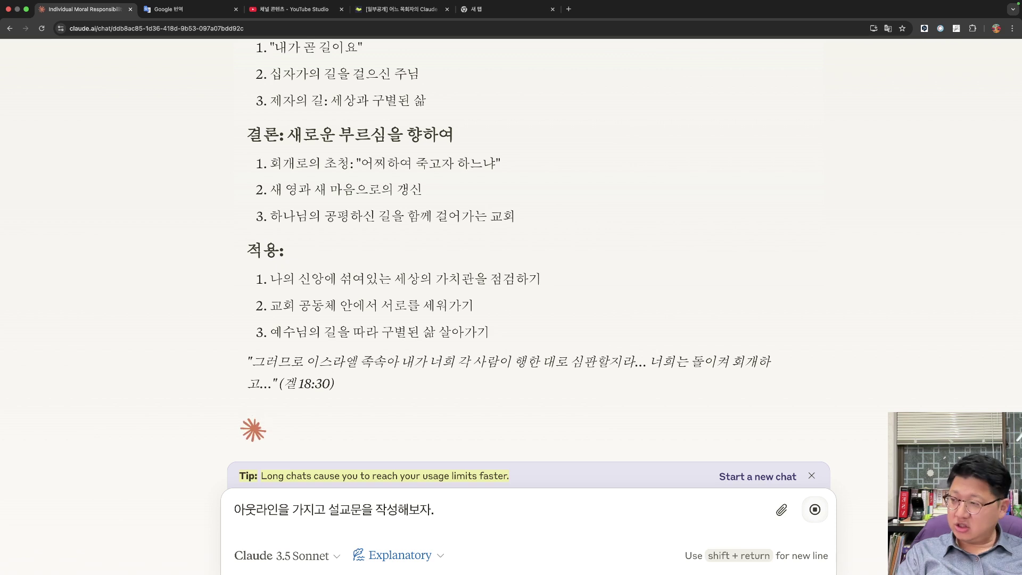
type("- 대상은")
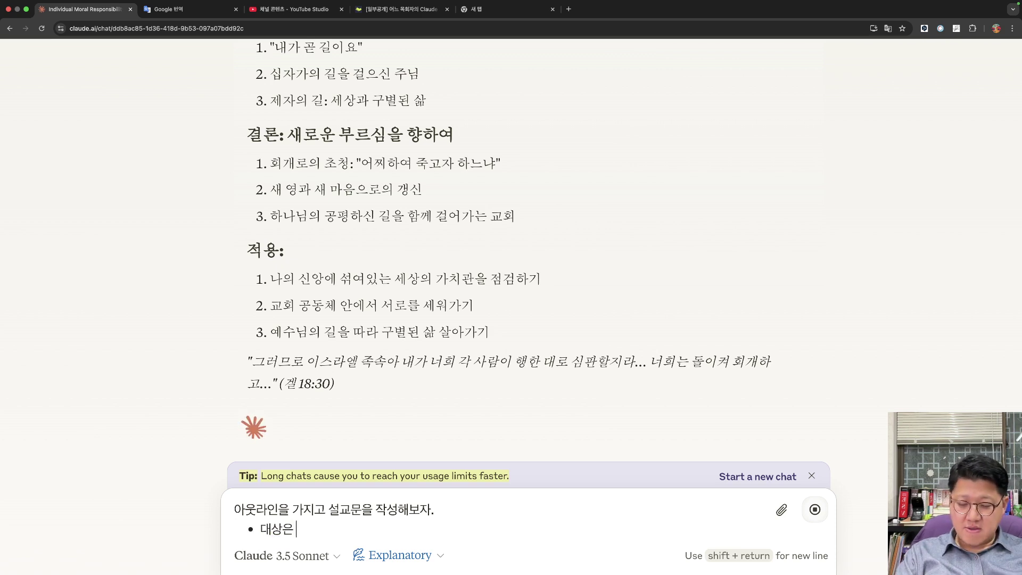
type(" 공")
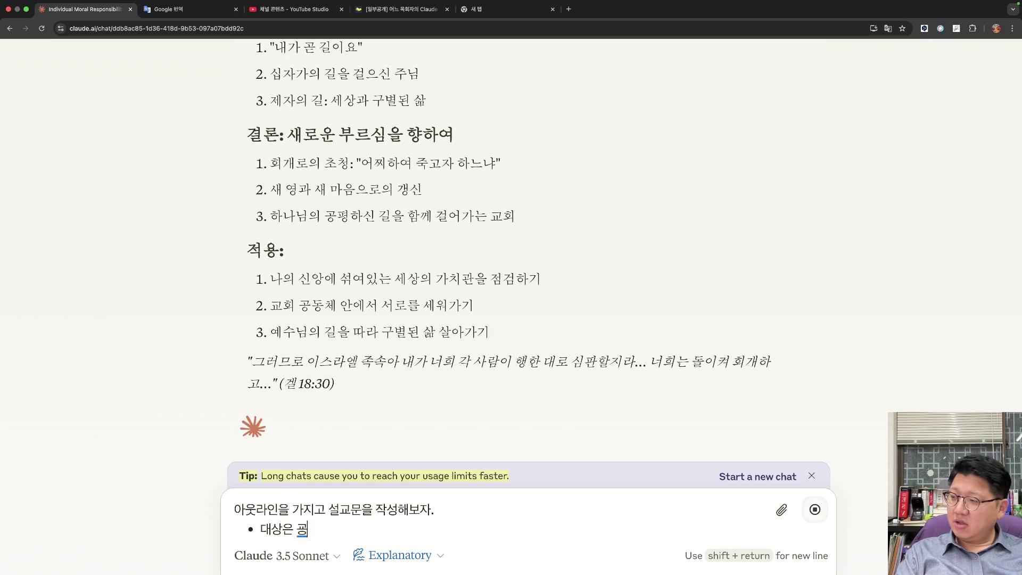
type("인들이다.")
key("shift+Return")
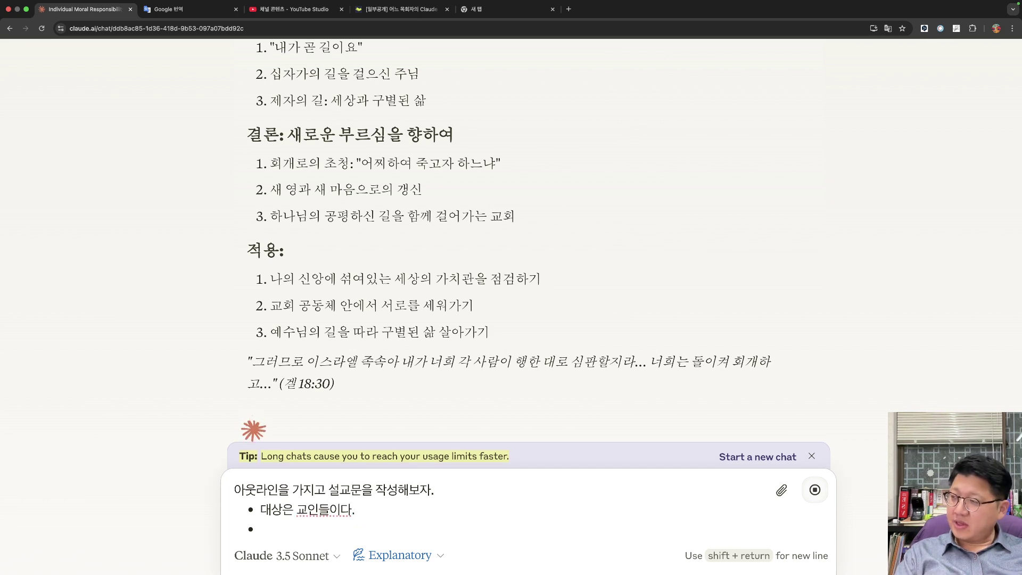
Add a writing-style bullet reading "문체는 이해하기 쉽게 단순한 문장들로 구성하라.", correcting the typos.
type("문체는")
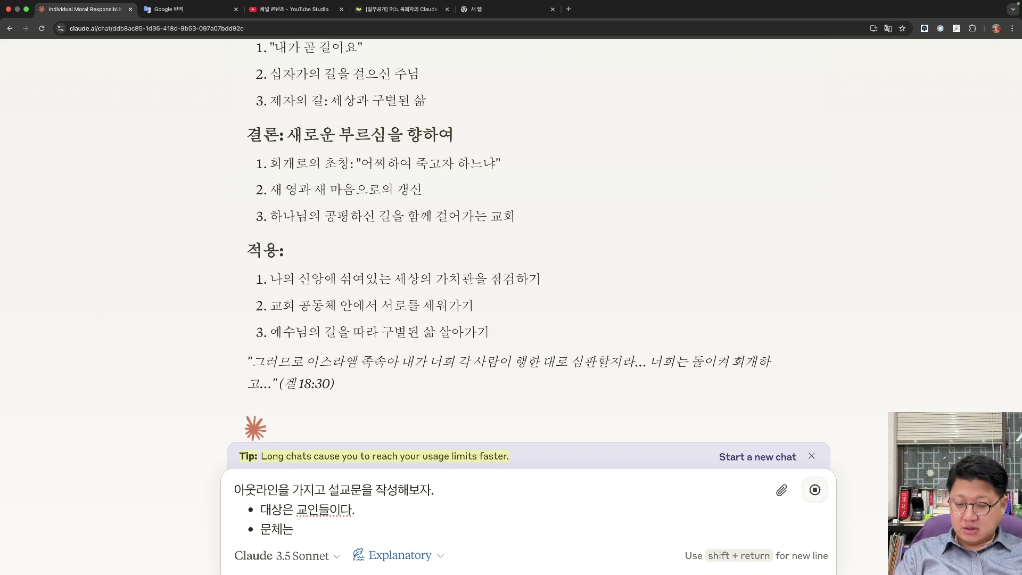
type(" 이해하기 쉽게")
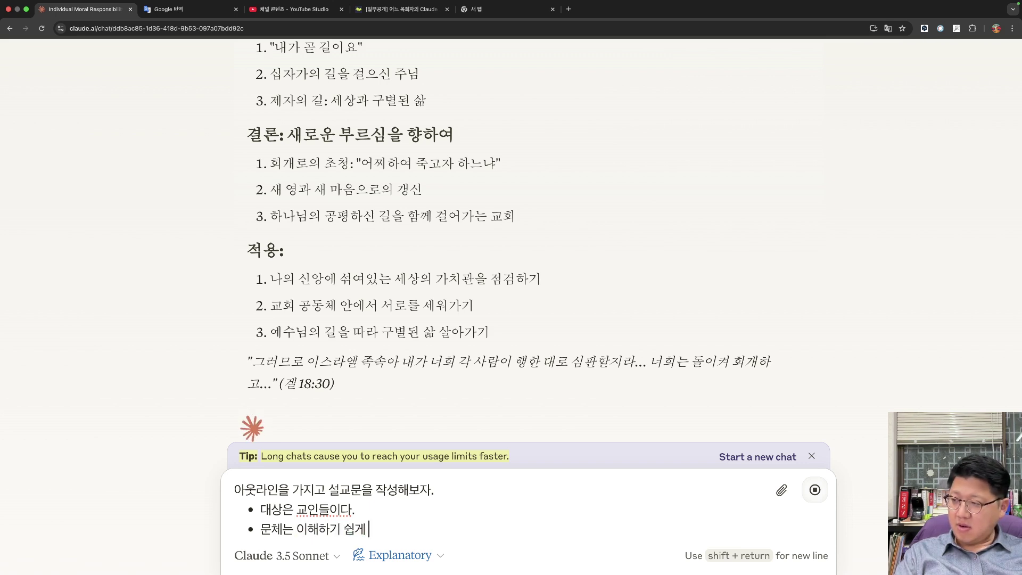
type(" 단순하게")
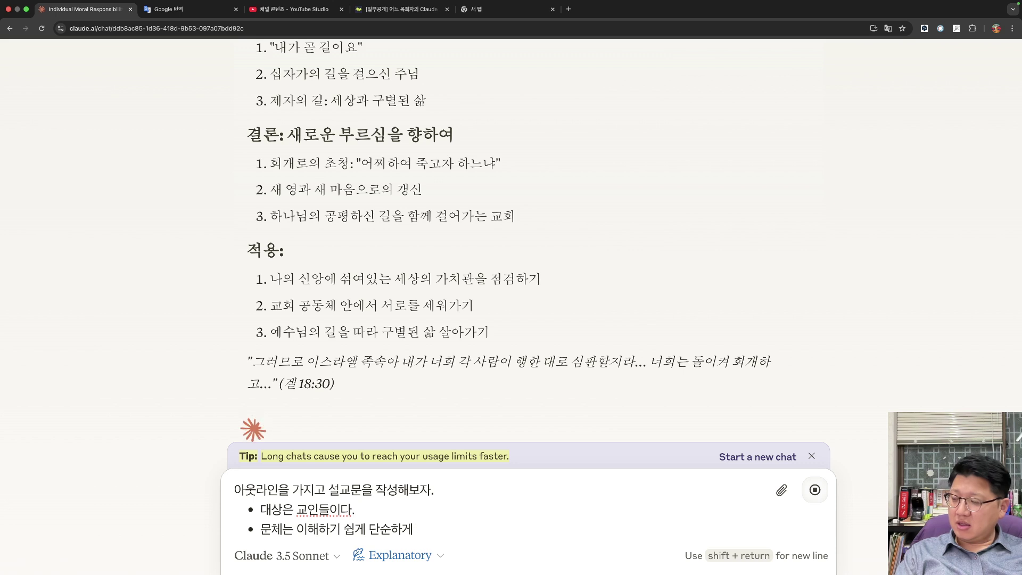
key("BackSpace")
key("BackSpace")
type("해")
key("BackSpace")
type("한 문장들고 구성히")
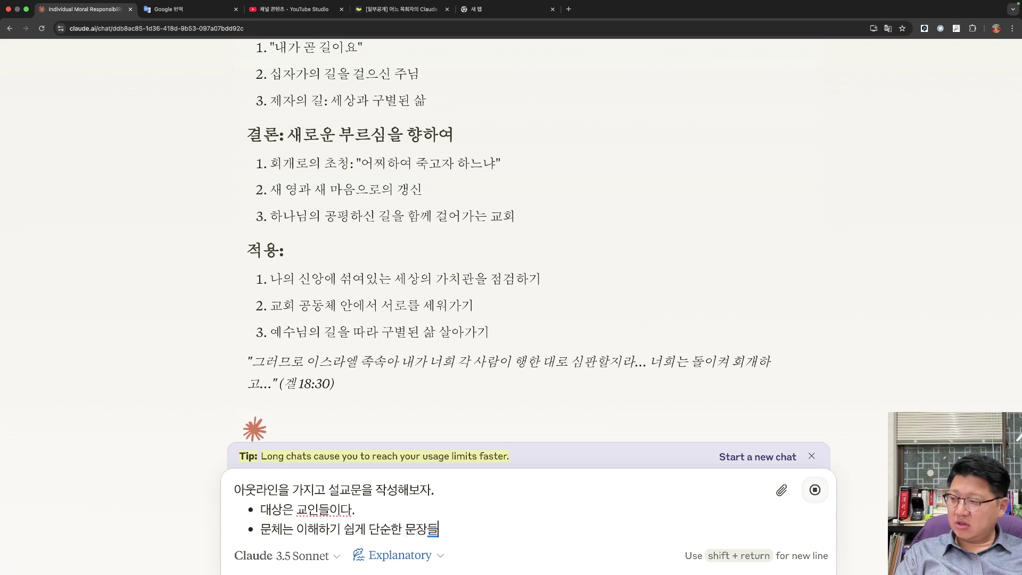
key("BackSpace")
key("BackSpace")
key("BackSpace")
key("BackSpace")
key("BackSpace")
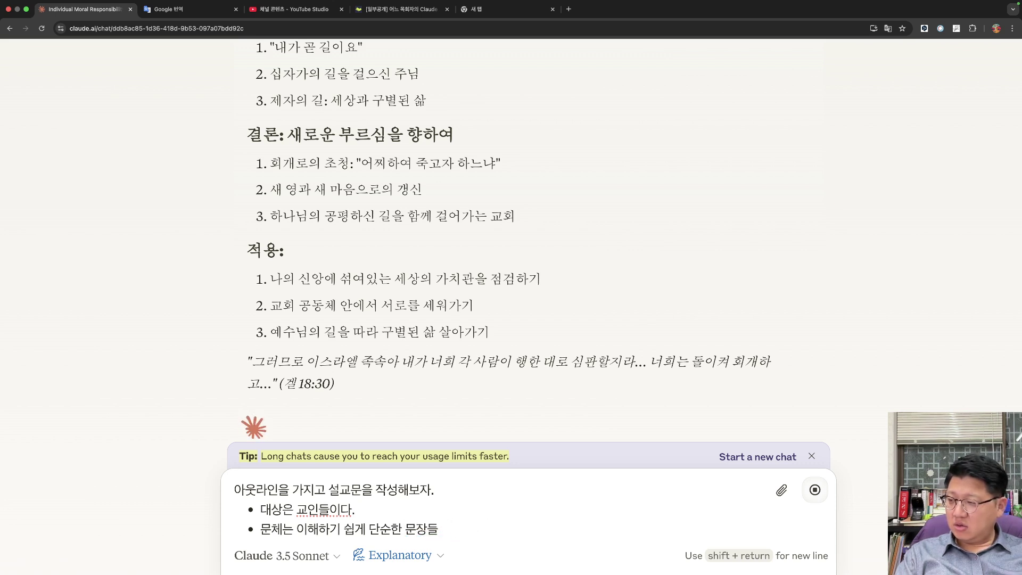
type("로 구성하라.")
key("shift+Return")
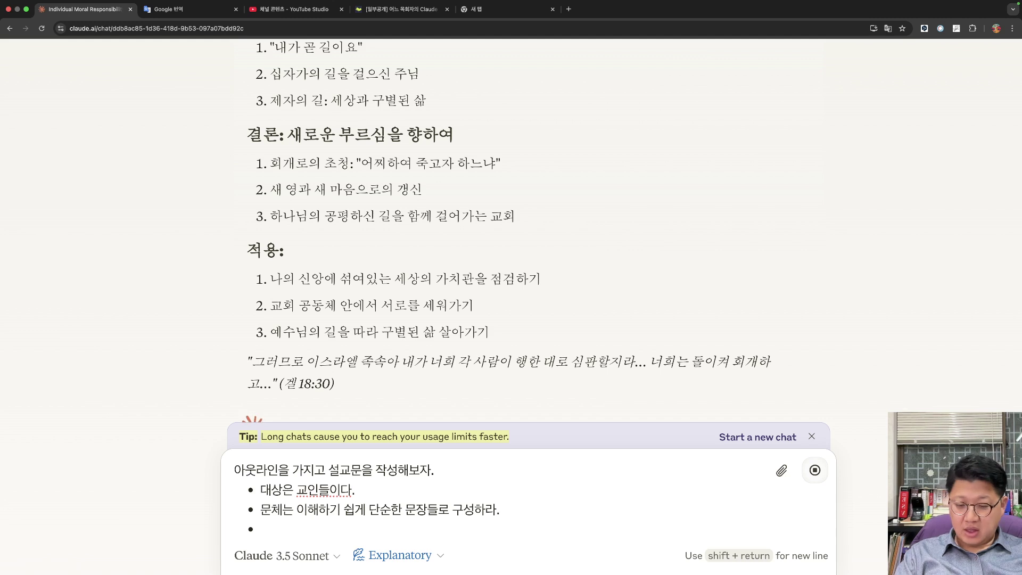
Add a sermon-length bullet reading "설교 시간은 대략 30분 가량이다.".
type("설교 시")
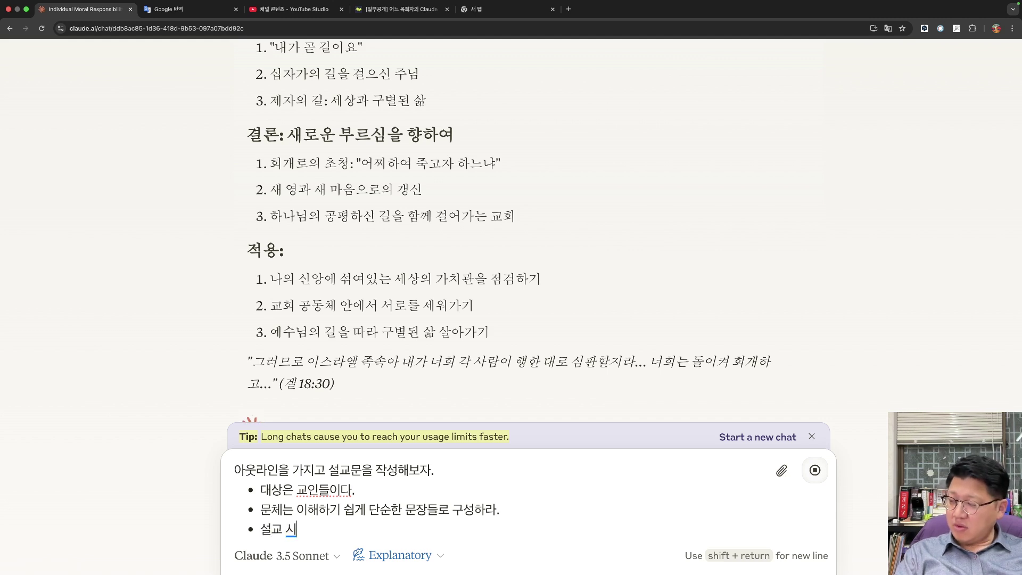
type("간은 대략")
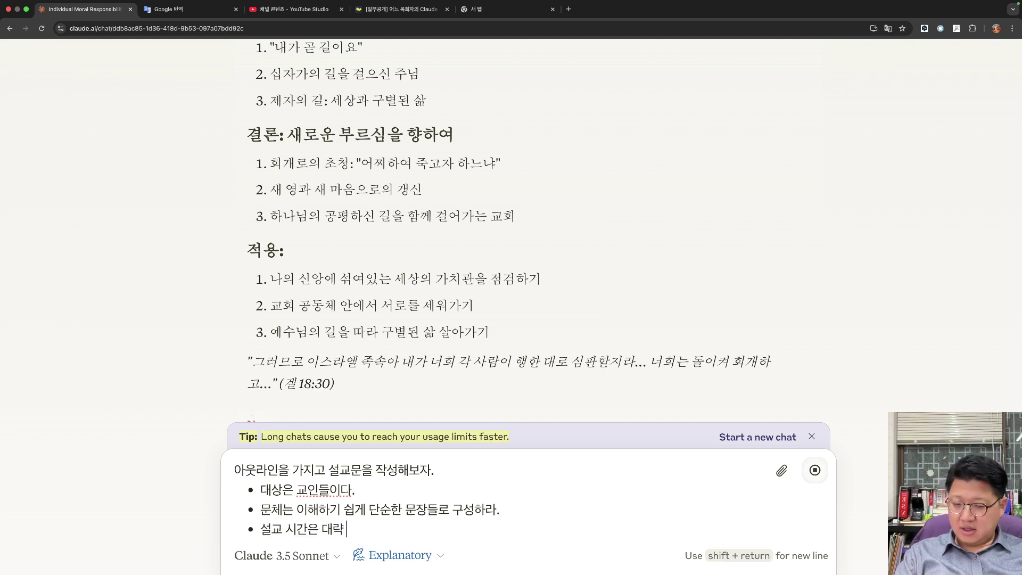
type(" 30분 가량이다.")
key("shift+Return")
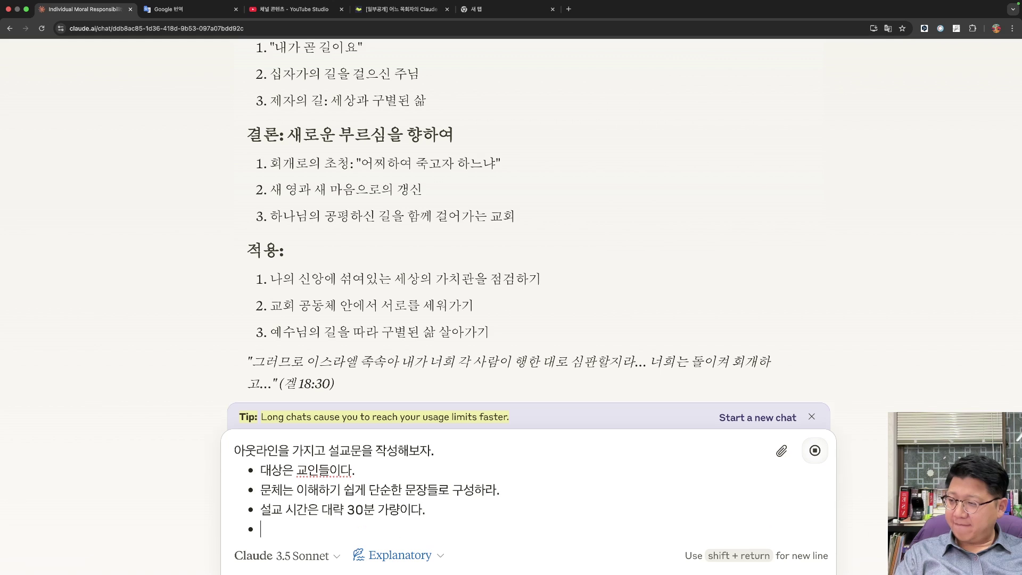
type("서론")
key("BackSpace")
key("BackSpace")
key("BackSpace")
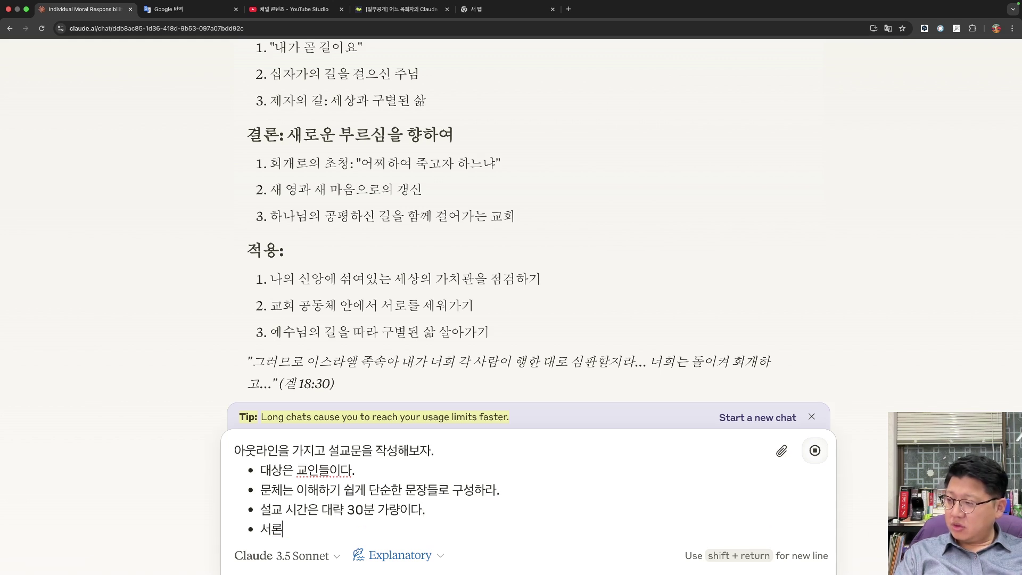
type("서론ㄱ과 본론")
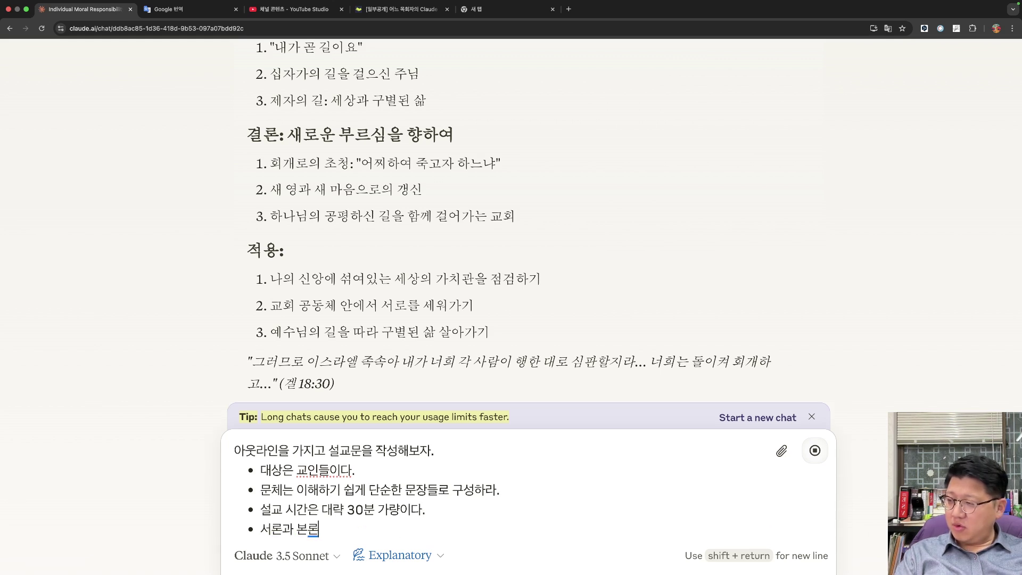
key("BackSpace")
key("BackSpace")
key("BackSpace")
key("BackSpace")
key("BackSpace")
key("BackSpace")
key("BackSpace")
key("BackSpace")
Write "도입부와 결론부에 적절한 예화를 삽입하라." in the empty fourth bullet to request illustrations.
type("도입부")
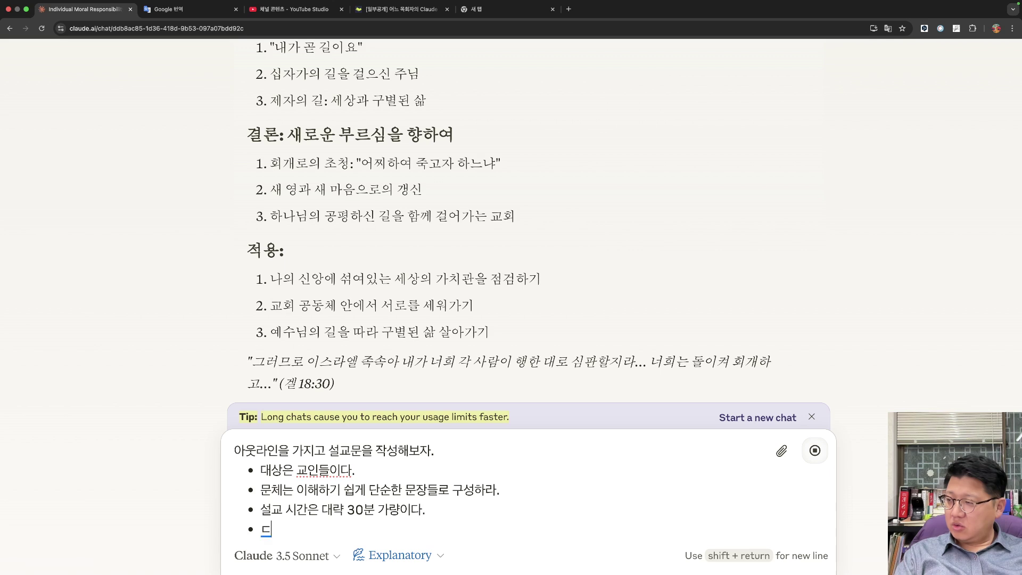
type("와 결론")
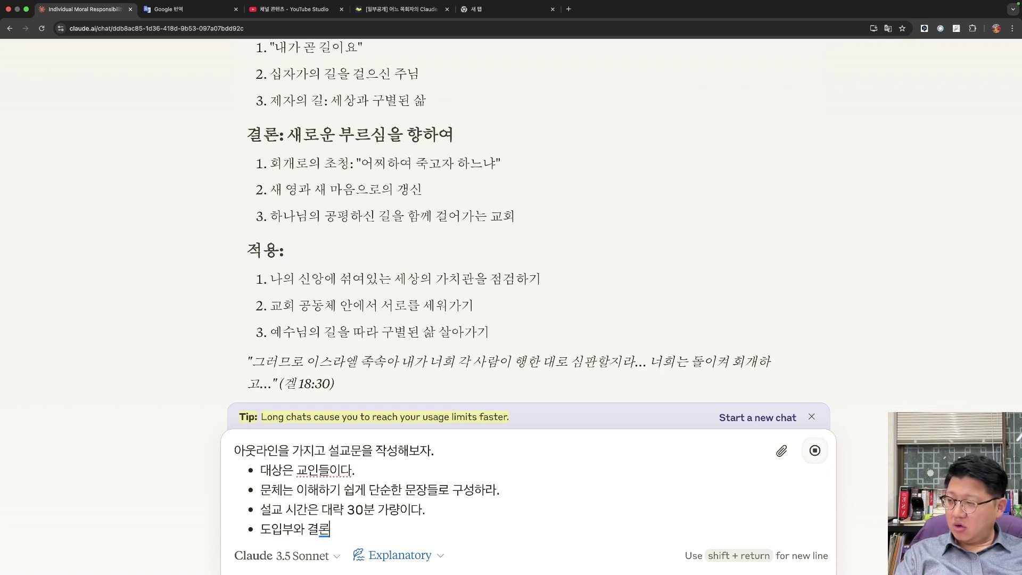
type("부에 적절한")
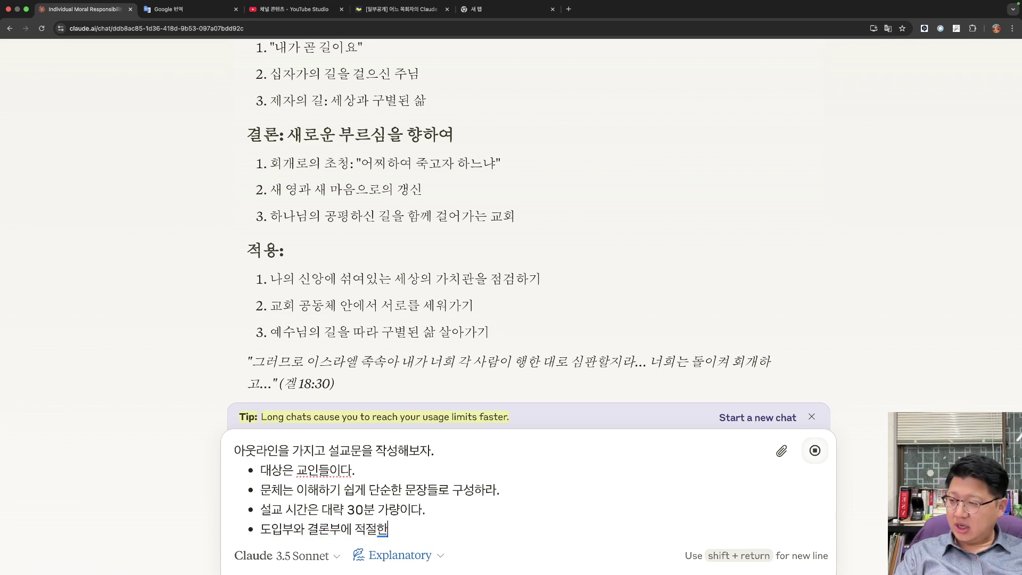
type(" 예화를 삽입")
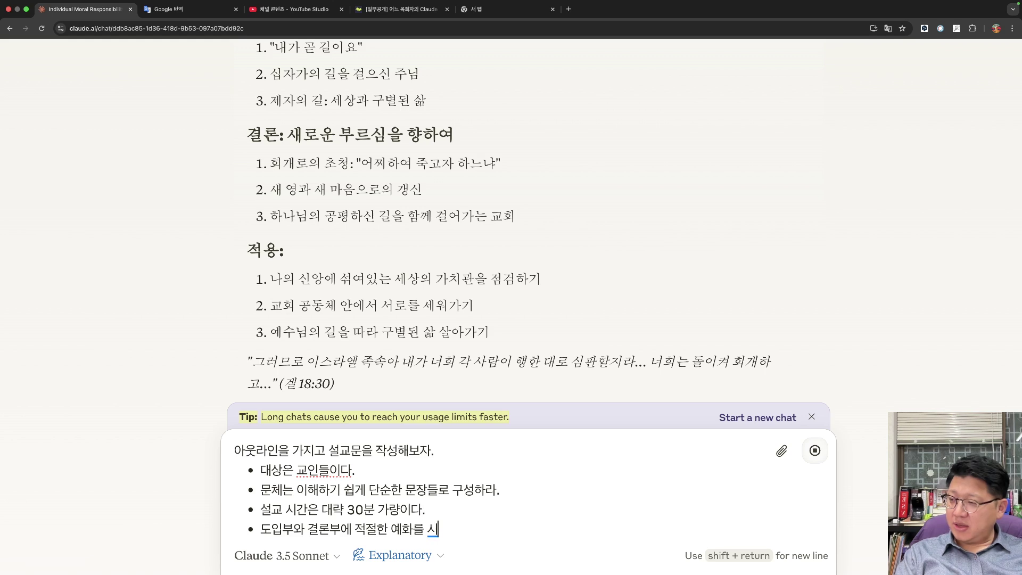
type("하라. ")
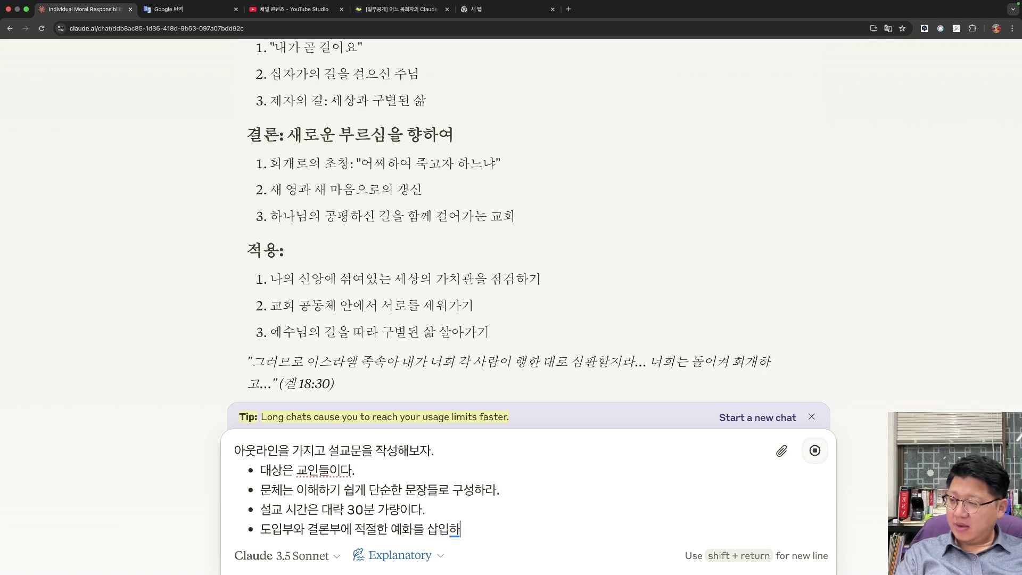
Extend the illustration bullet with "근거가 분명한 역사적 사건이나 성경 이야기를 예화로 하라." and start a new bullet.
type("근거가 분명하 ㄴ여")
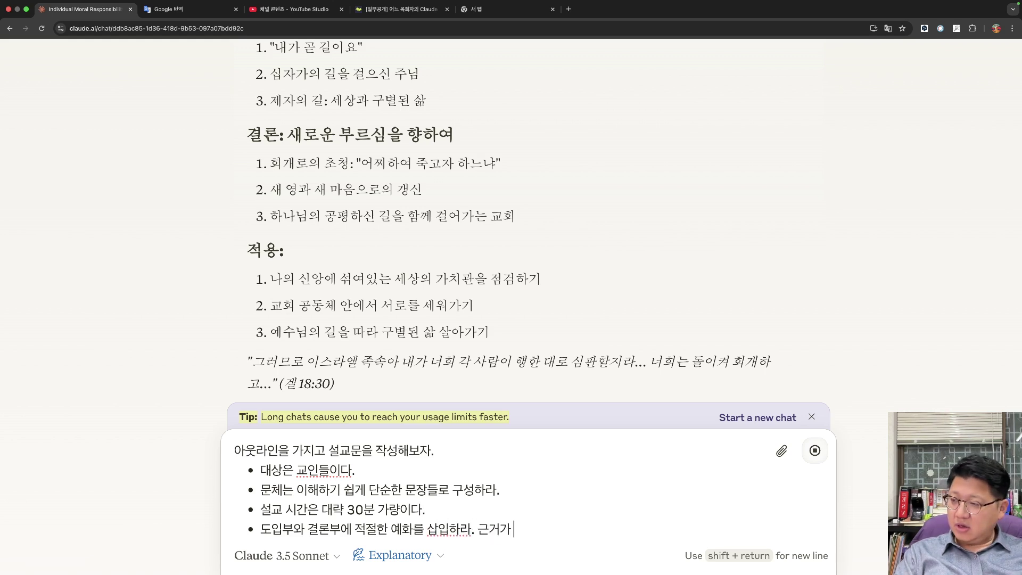
key("BackSpace")
key("BackSpace")
key("BackSpace")
key("BackSpace")
key("BackSpace")
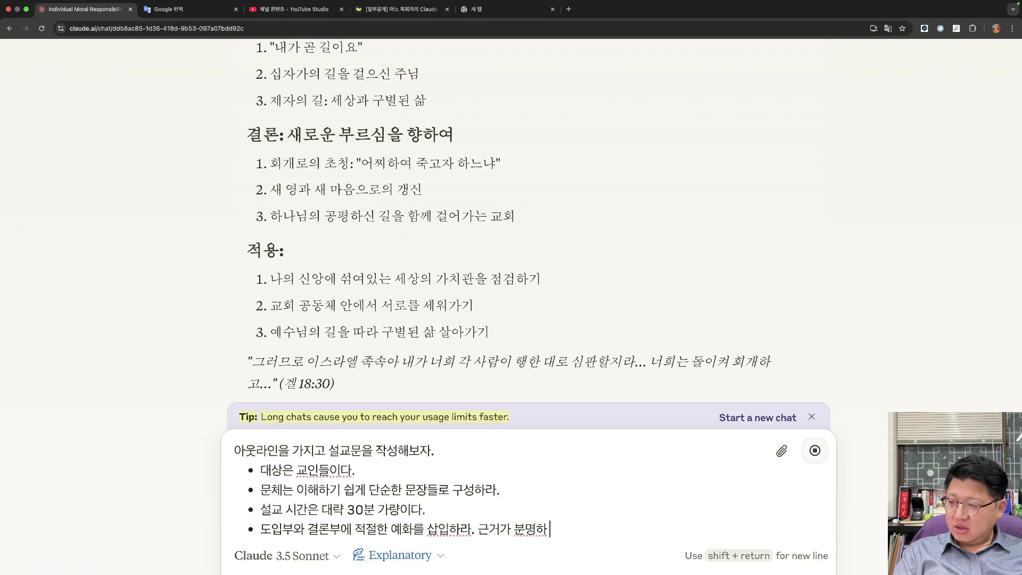
type("한 역사적 사거")
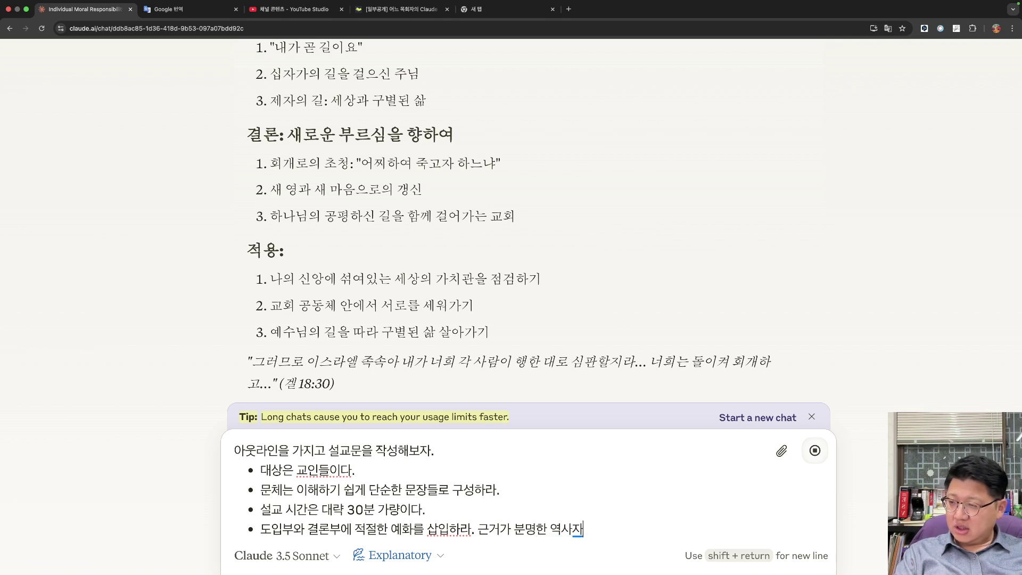
type("ㄴ이나")
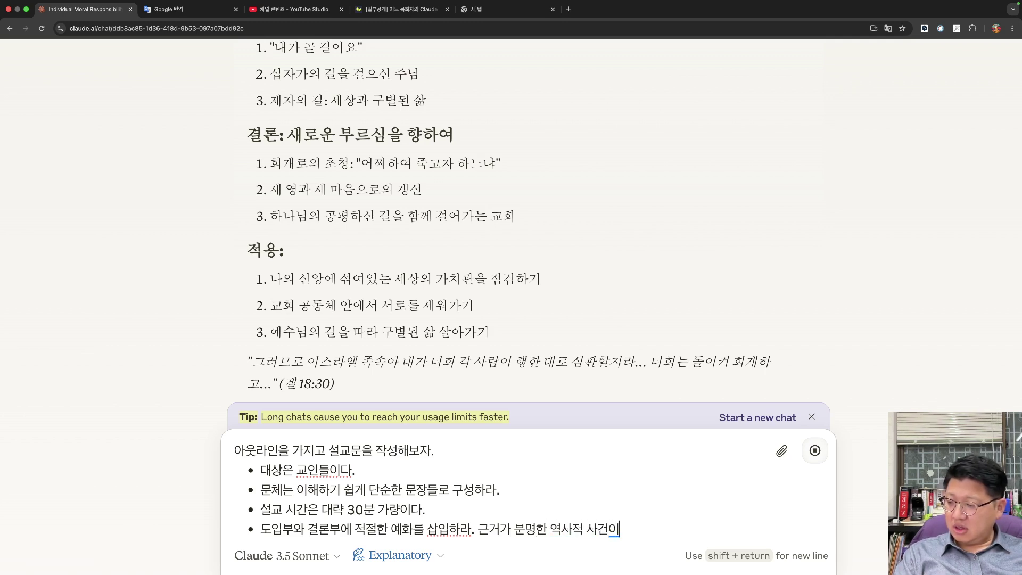
type(" 성경")
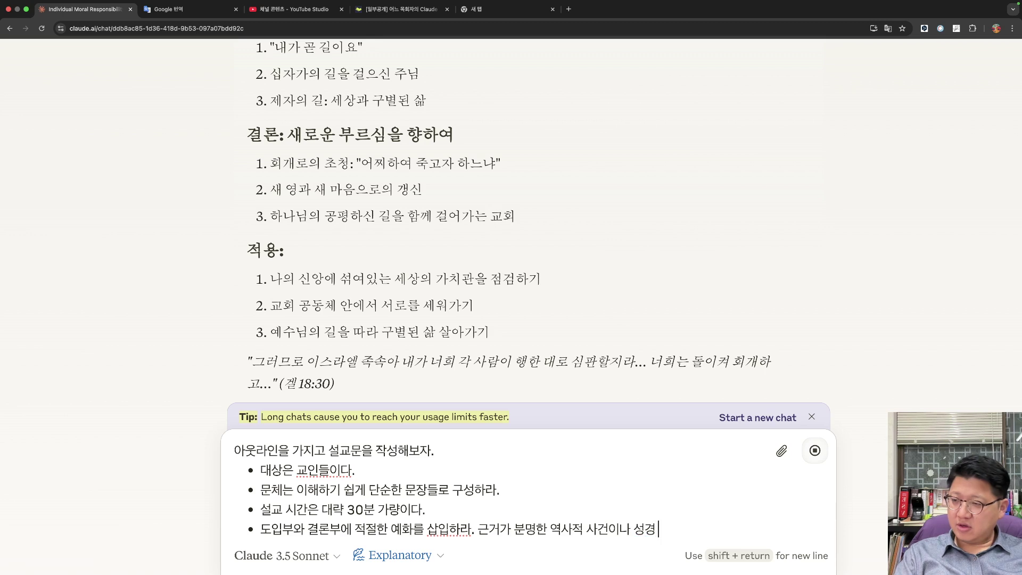
type(" 이야기를 ㄴ")
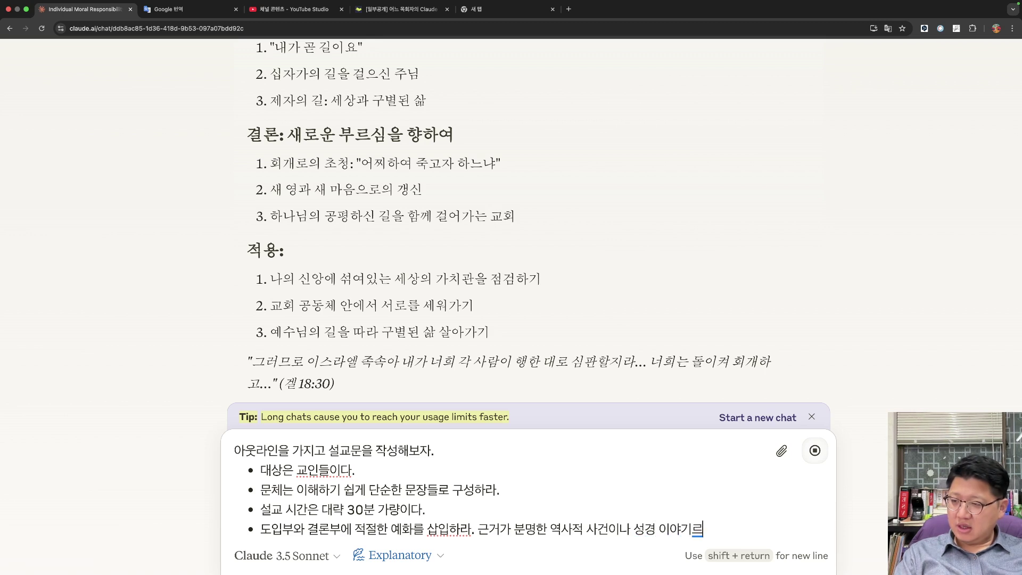
key("BackSpace")
type("예화로 하라.")
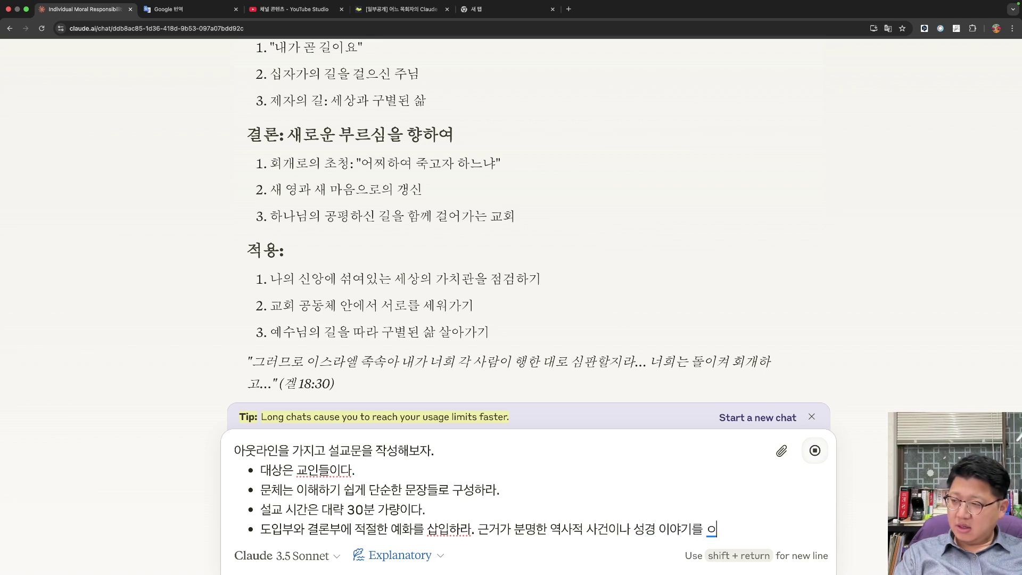
key("shift+Return")
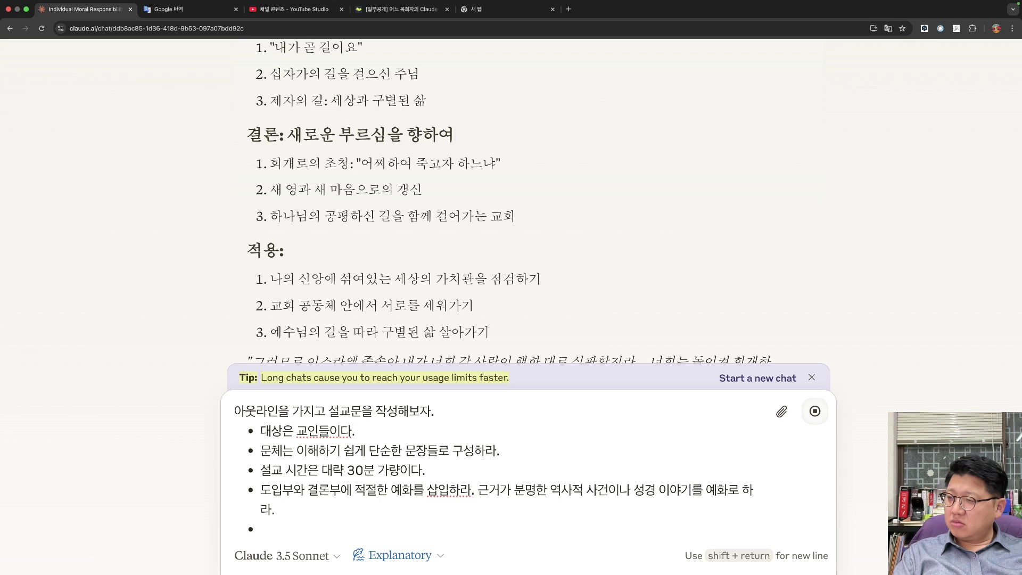
type("분량ㅇ")
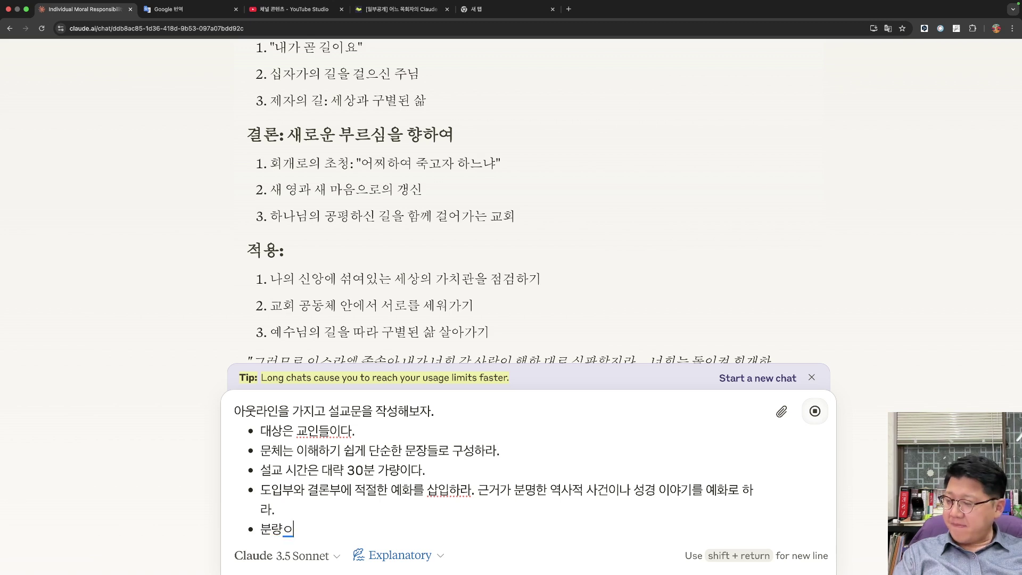
key("BackSpace")
key("BackSpace")
Write "실제 설교문을 작성하라." in the last bullet, fixing the typo in it.
type("실제 설교미")
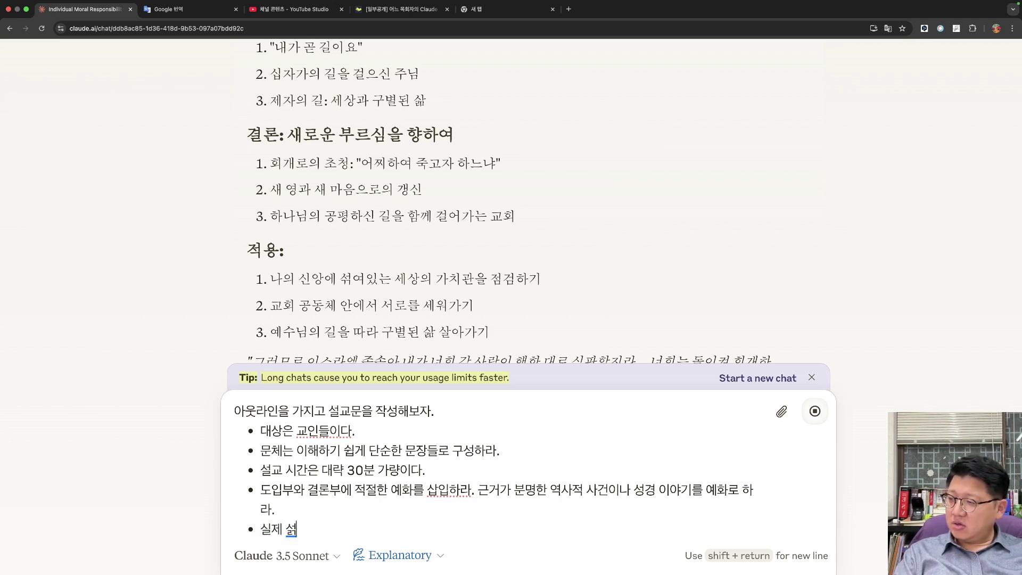
key("BackSpace")
key("BackSpace")
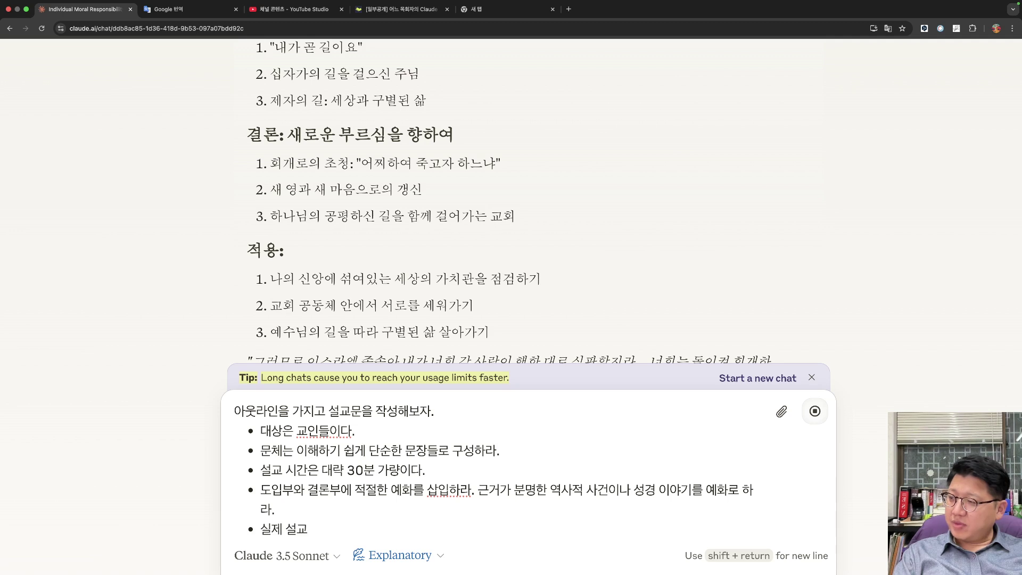
type("문을 잒")
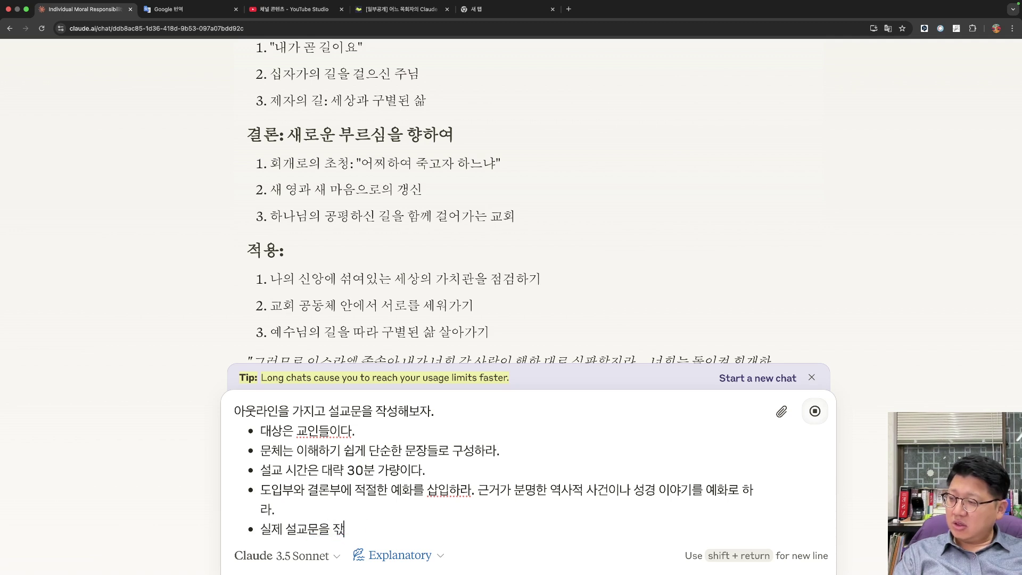
type("성하라. ")
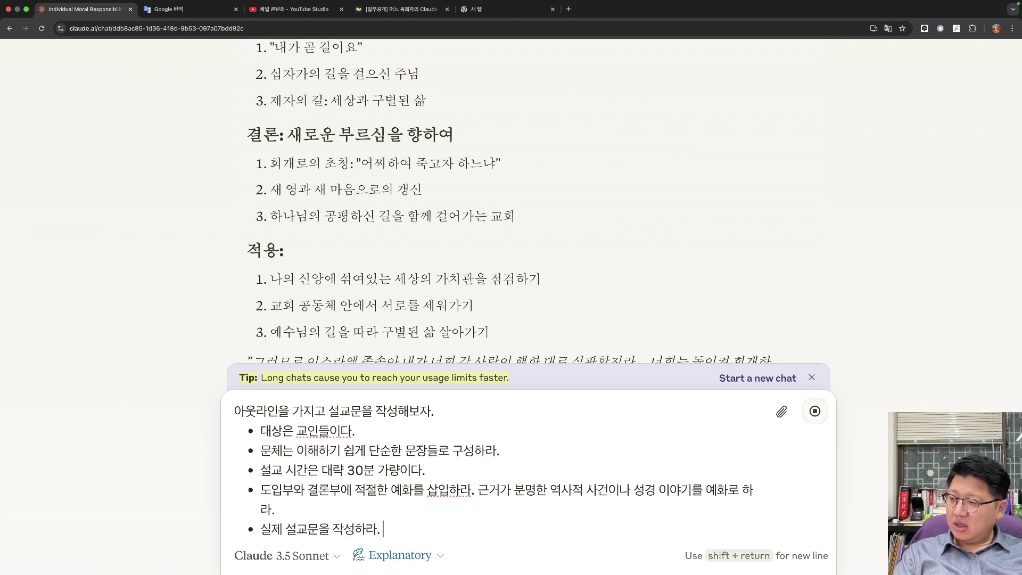
Extend the last bullet with "내용이 길어지면 여러 차례로 나눠서 작성하라.", correcting the typos in it.
type("냉요")
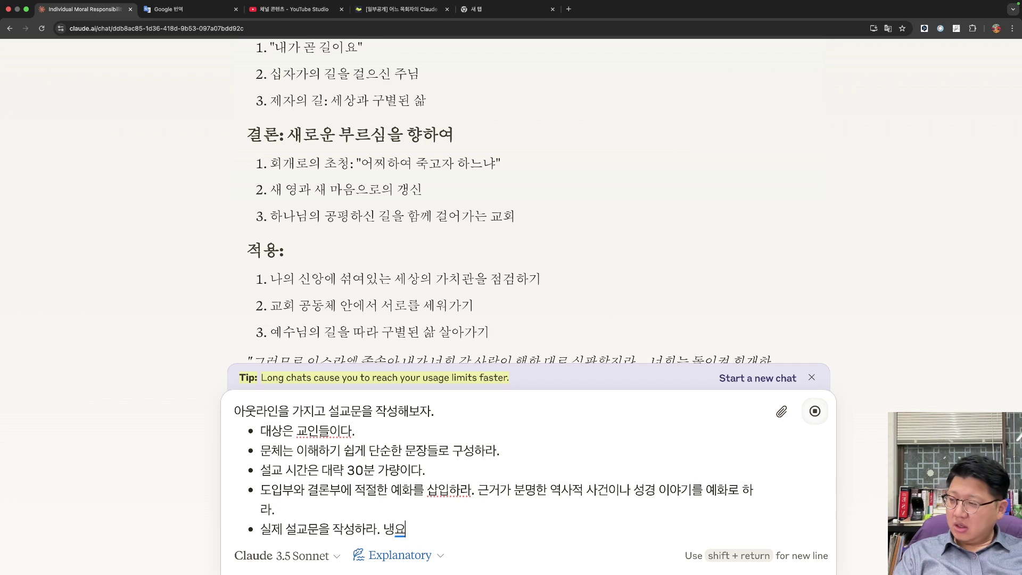
key("BackSpace")
key("BackSpace")
type("내용이 길")
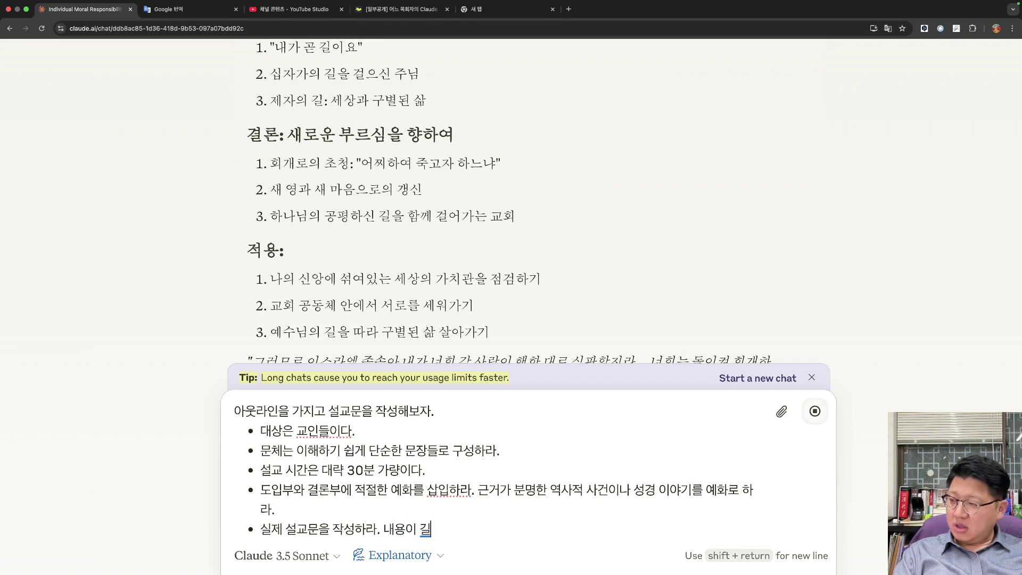
type("어지면 여러")
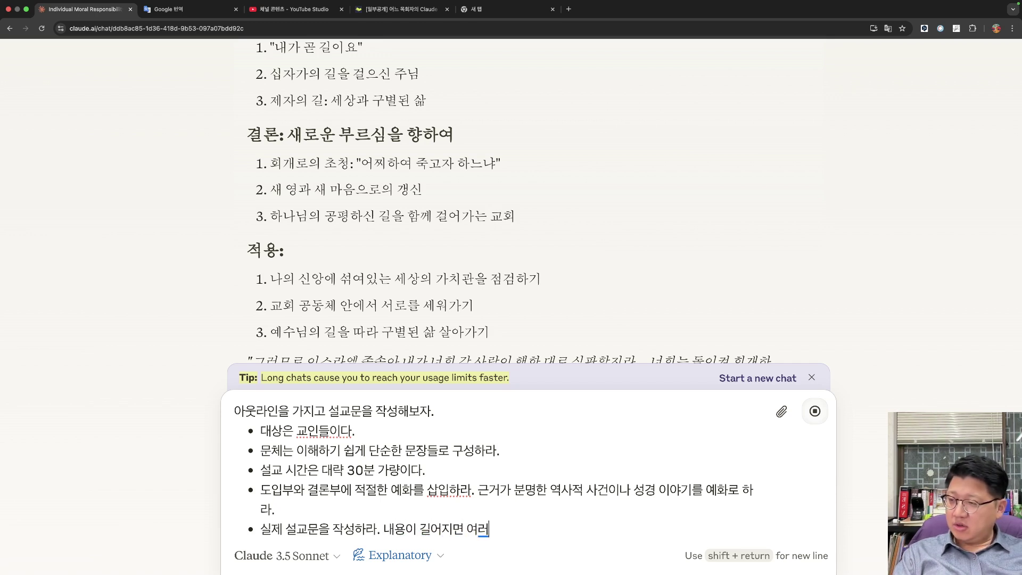
type(" 차례로 나눠석")
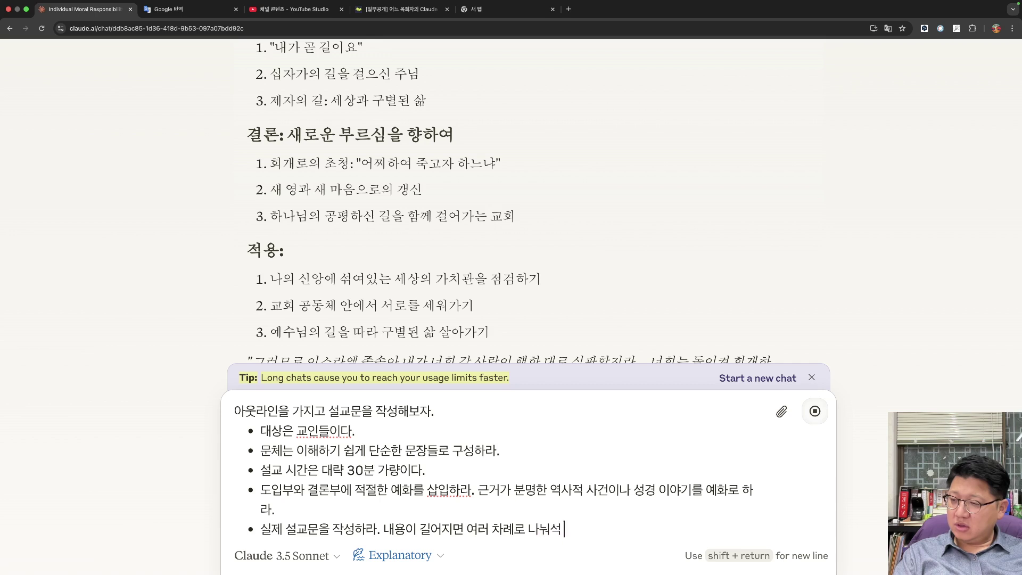
key("BackSpace")
type("서 작성해")
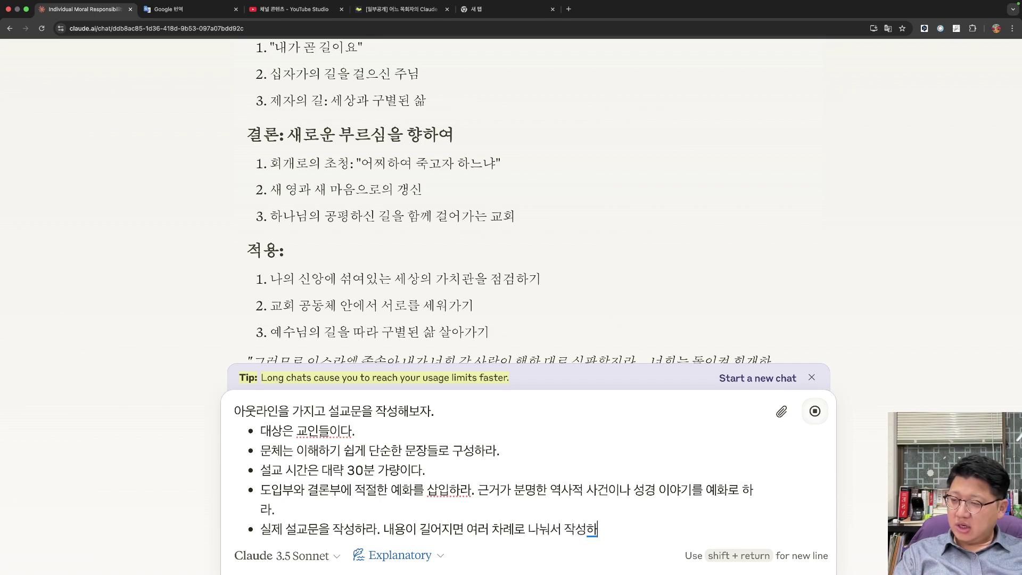
key("BackSpace")
type("하라.")
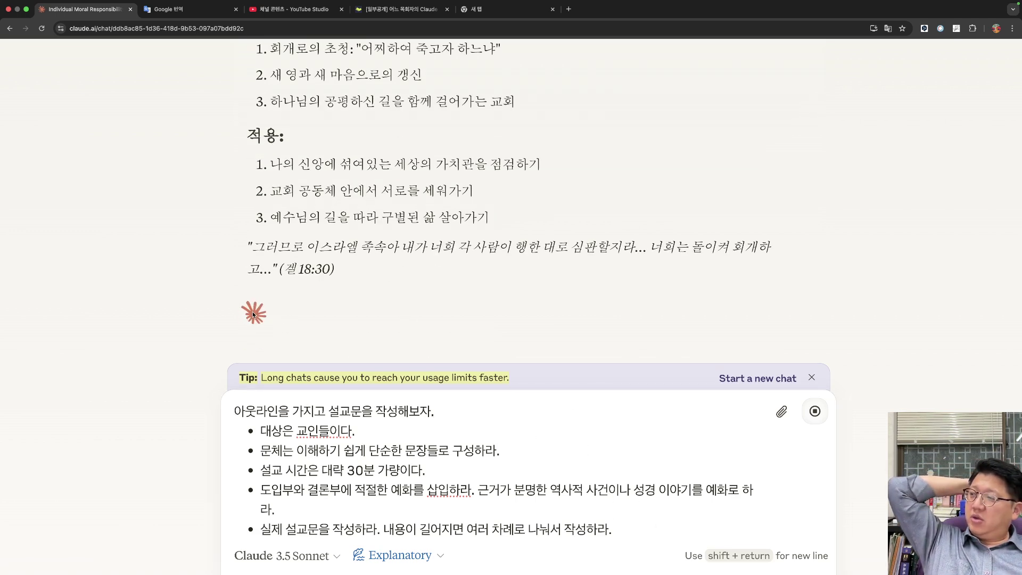
Select the whole draft prompt, and review it together with the outline above at a smaller page zoom.
scroll(253, 314, "up", 3)
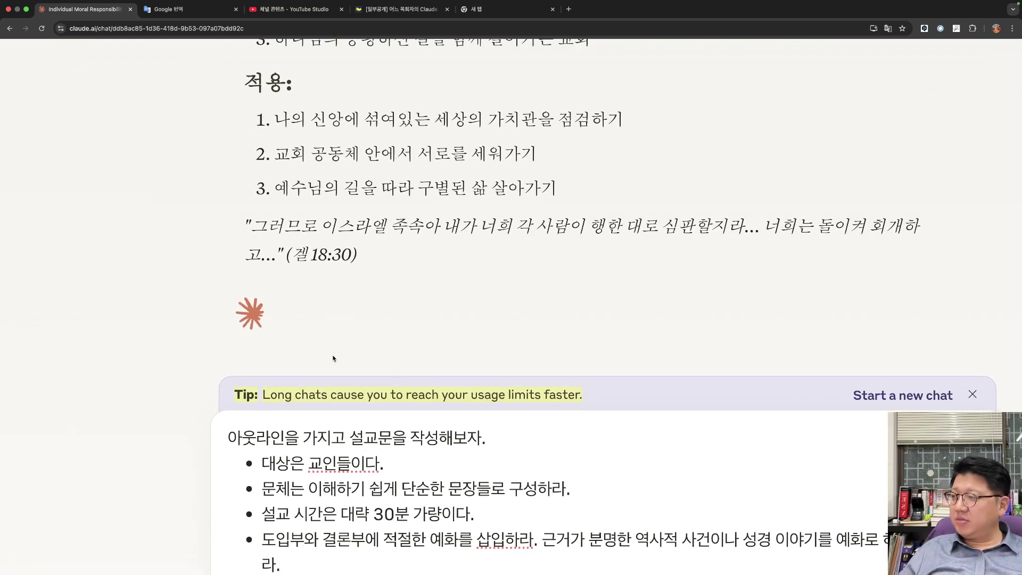
scroll(333, 358, "down", 5)
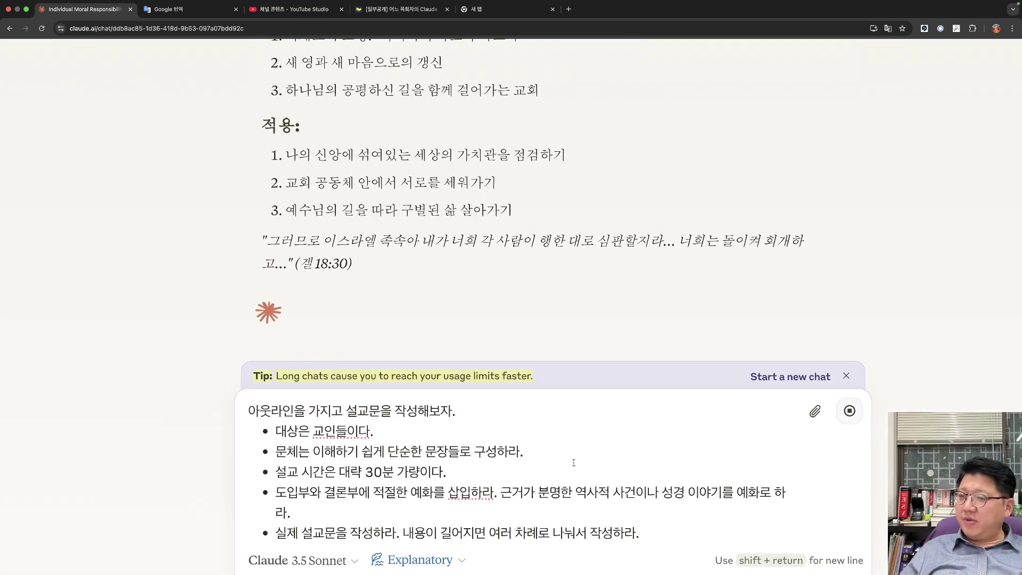
left_click(667, 522)
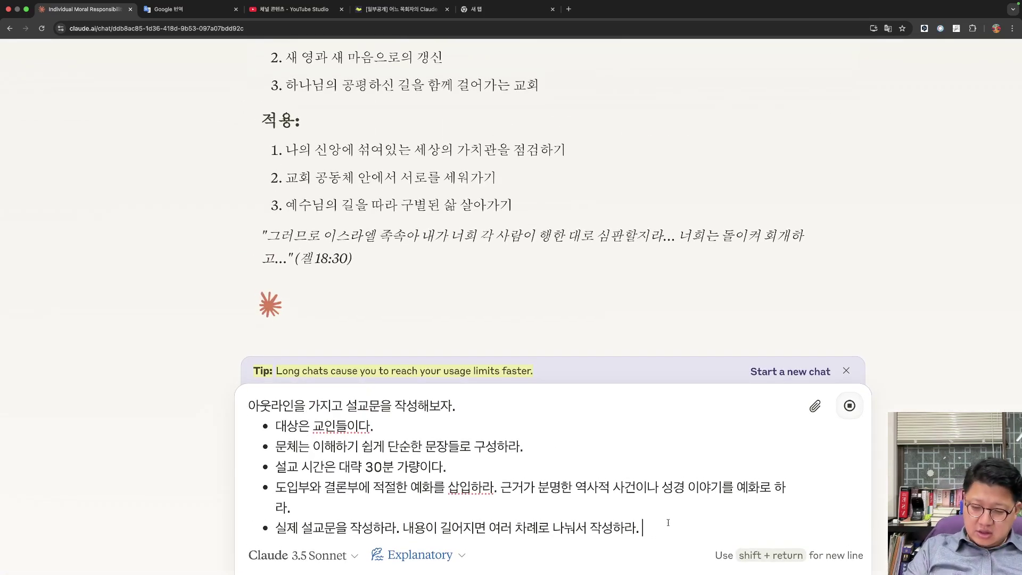
key("super+a")
left_click(668, 523)
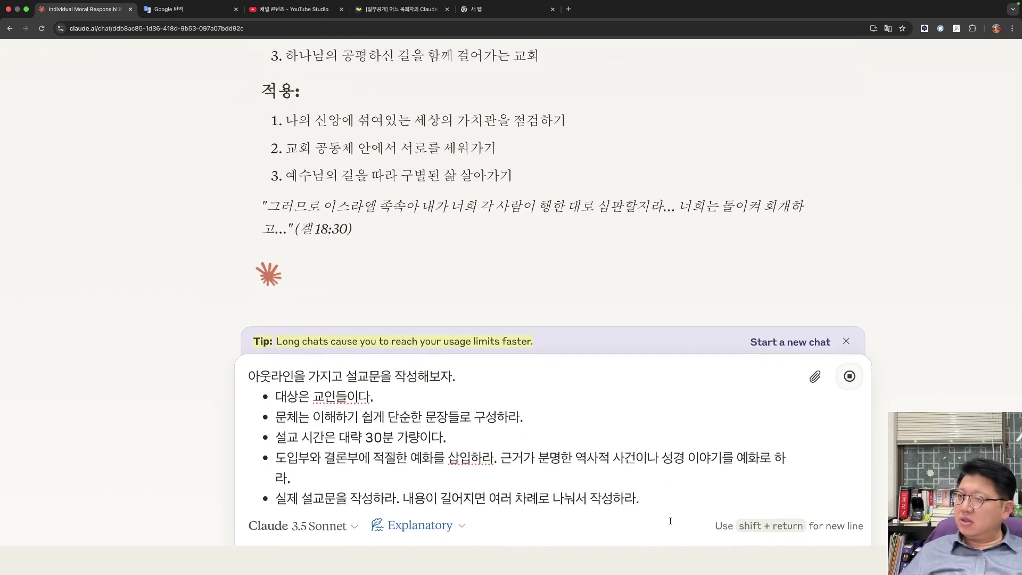
scroll(560, 309, "up", 5)
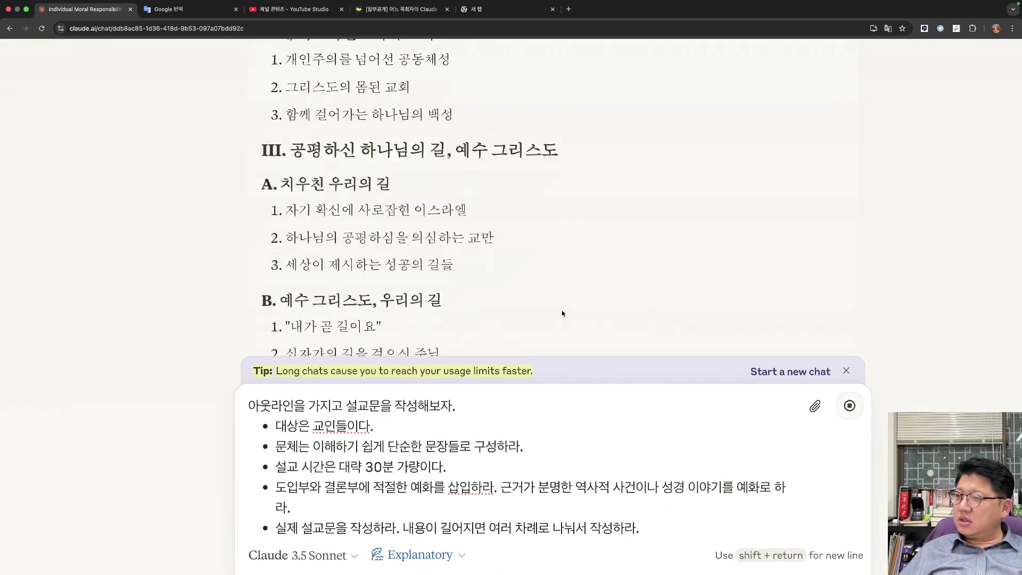
scroll(561, 313, "down", 10)
key("super+minus")
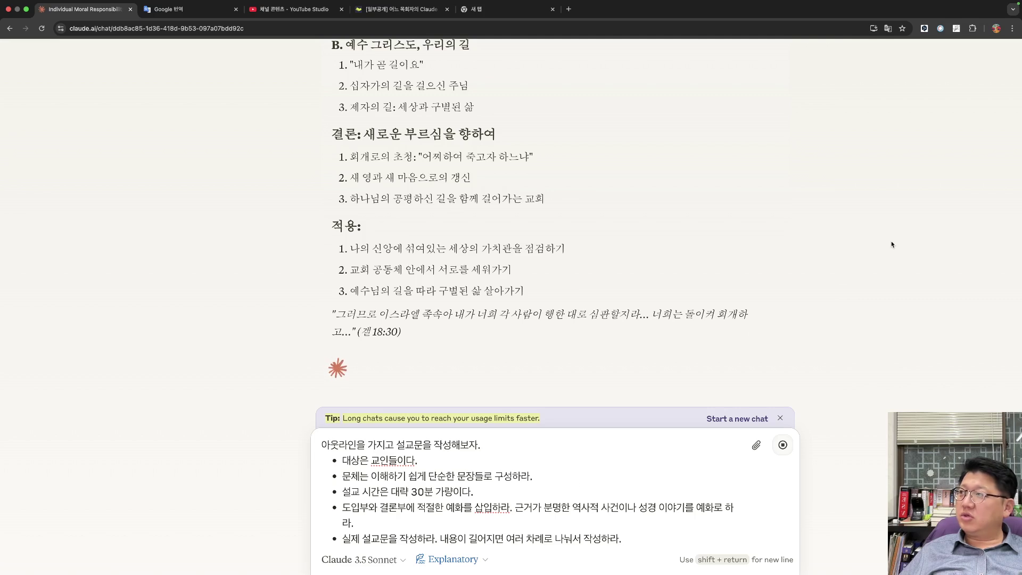
Reload the unresponsive Claude chat and close its tab.
left_click(41, 28)
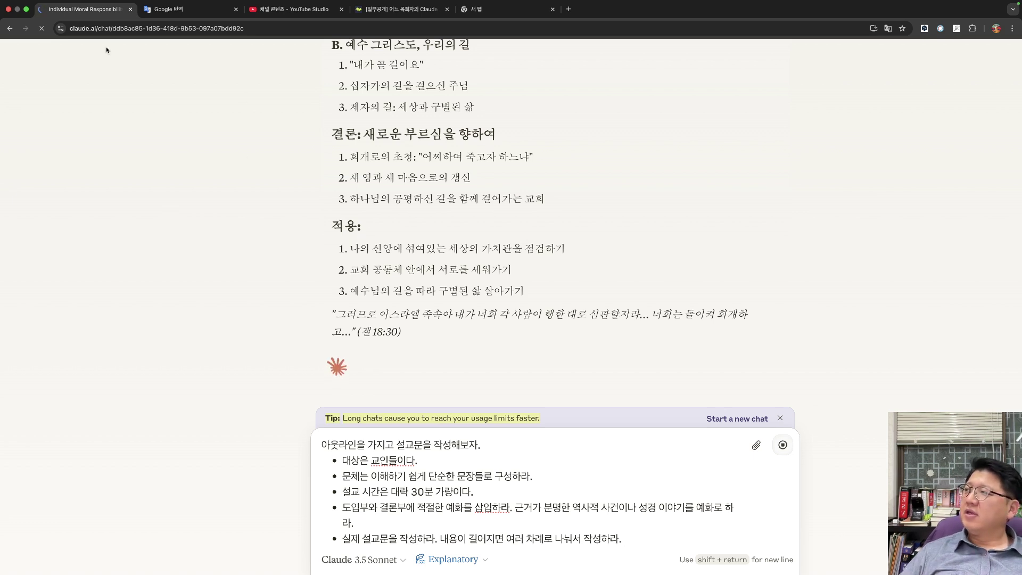
left_click(131, 10)
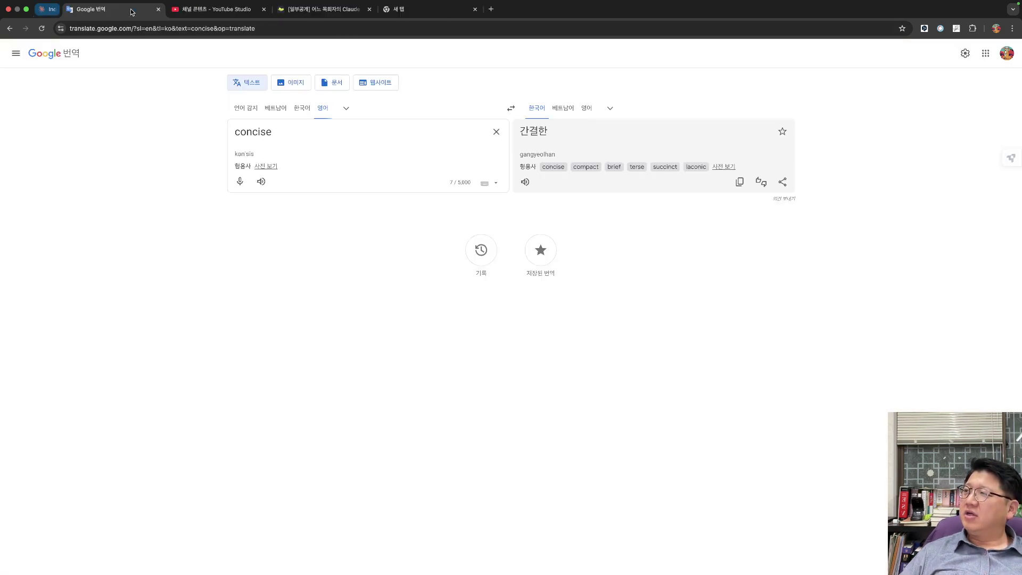
Try loading claude.ai in the empty tab, and open the church's bookmarked YouTube channel there instead.
left_click(423, 11)
left_click(437, 219)
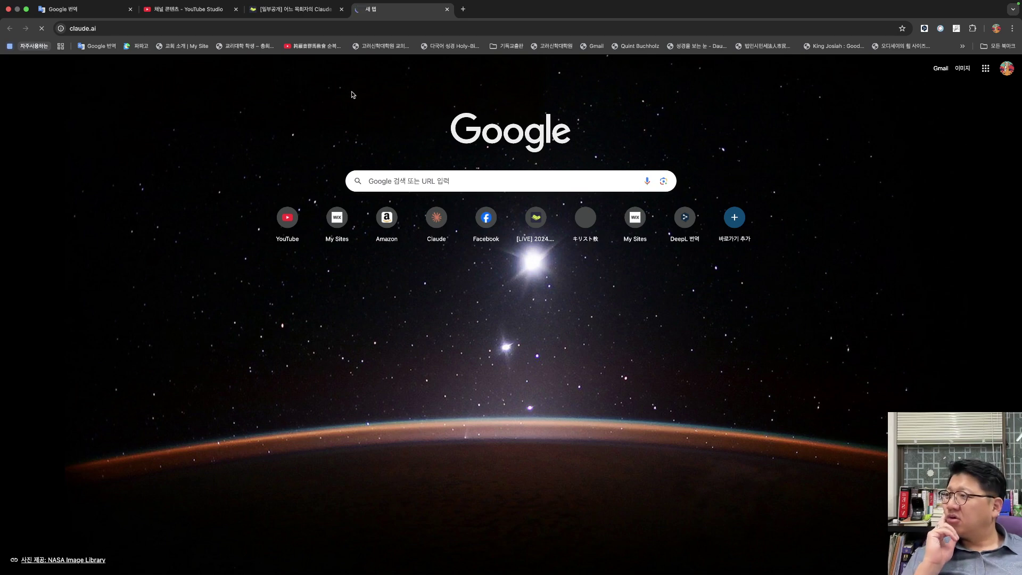
left_click(323, 46)
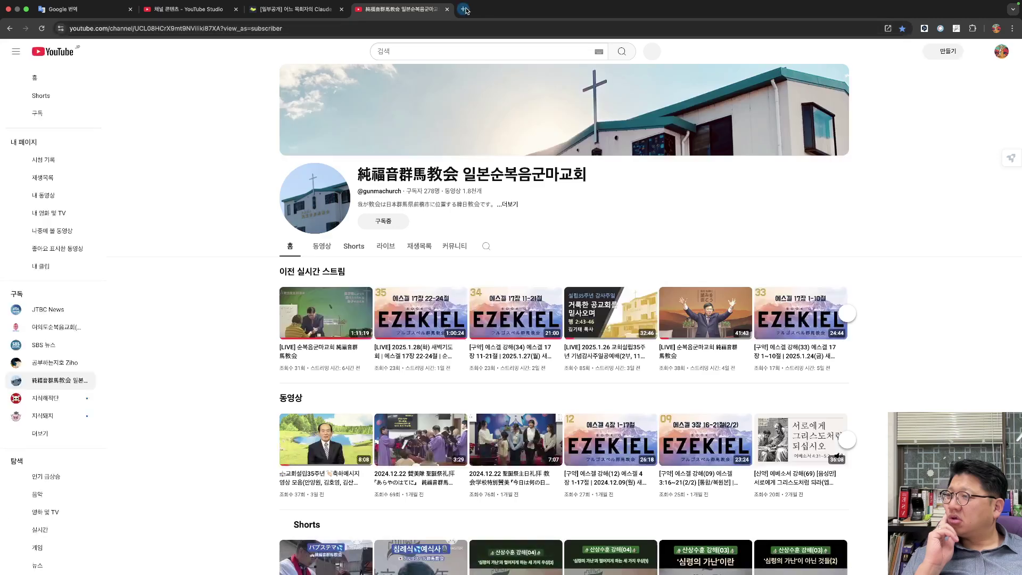
Open claude.ai in a new browser tab and select its address for another loading attempt.
left_click(463, 9)
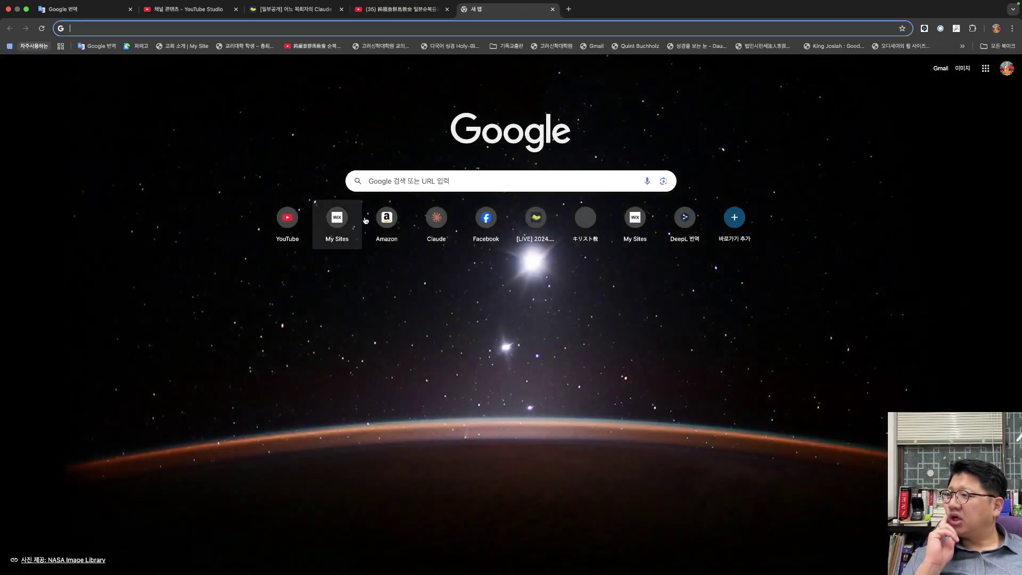
left_click(437, 218)
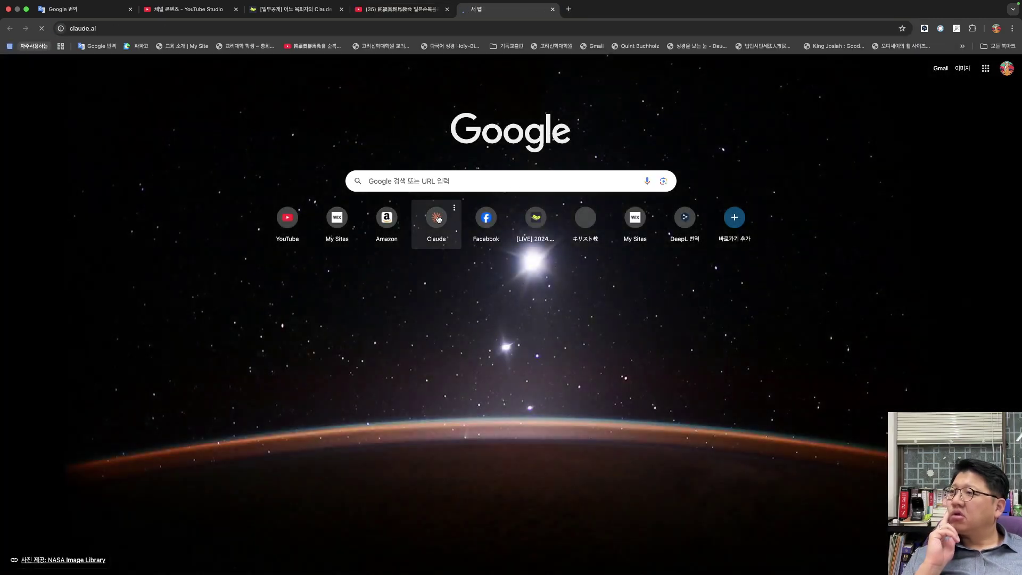
left_click(378, 30)
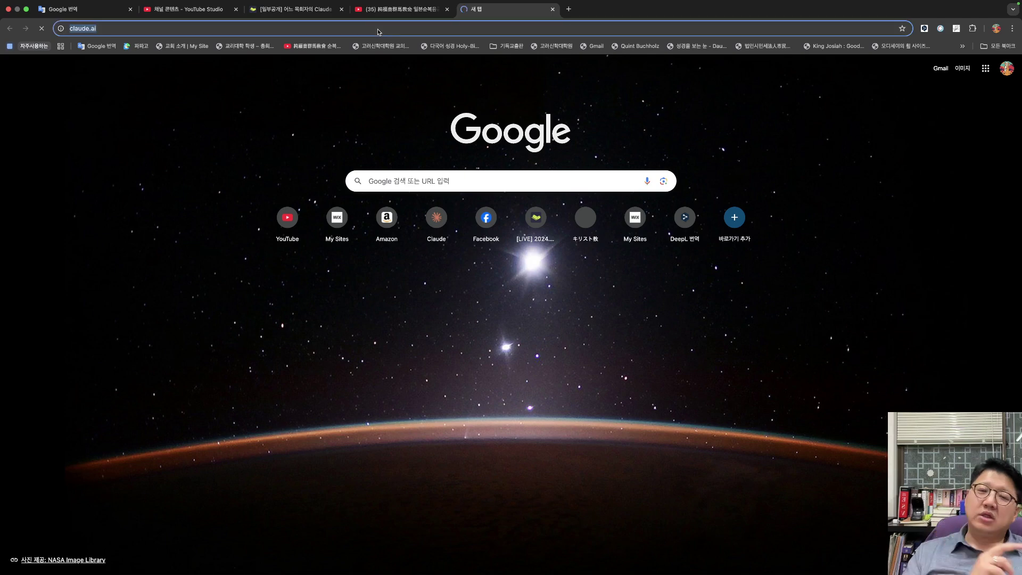